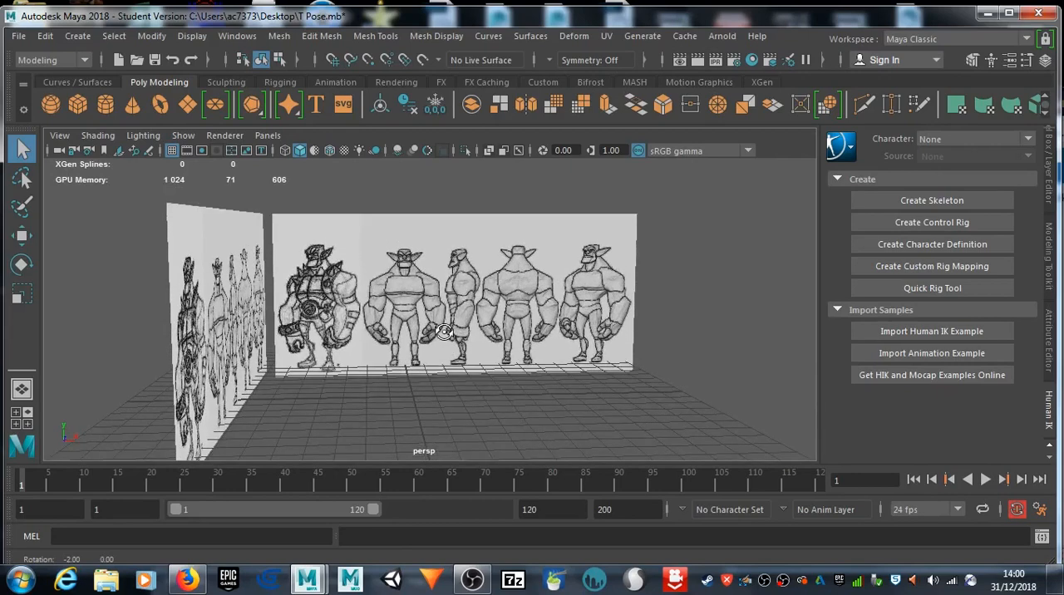
Step: Examine the character reference drawings on the front and side image planes in the perspective view
{"action": "middle_click_drag", "start_coordinate": [432, 334], "coordinate": [429, 333], "text": "alt"}
{"action": "scroll", "coordinate": [424, 333], "scroll_direction": "up", "scroll_amount": 5}
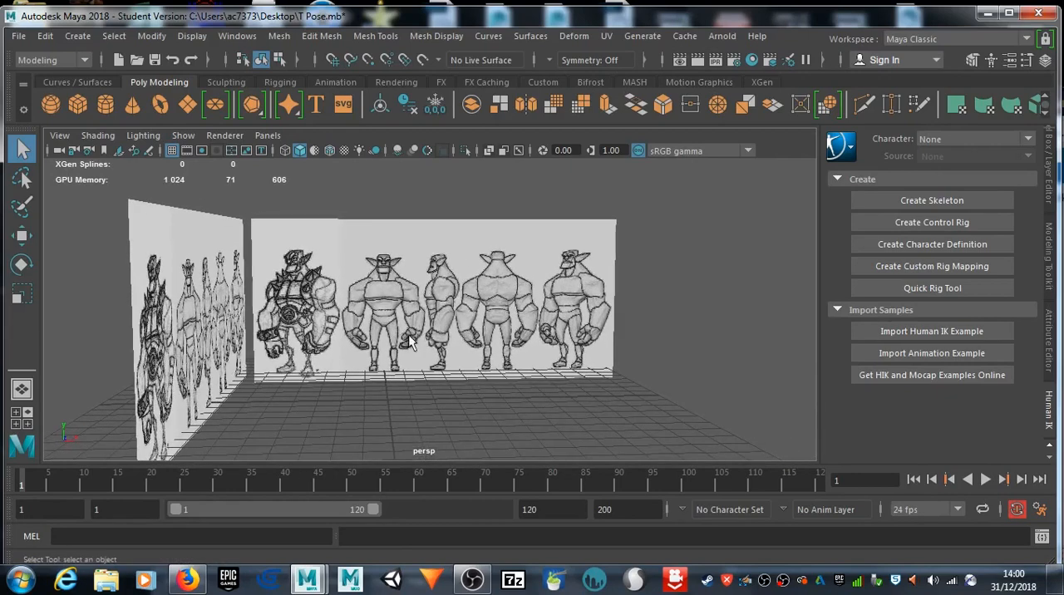
{"action": "left_click_drag", "start_coordinate": [414, 333], "coordinate": [369, 333], "text": "alt"}
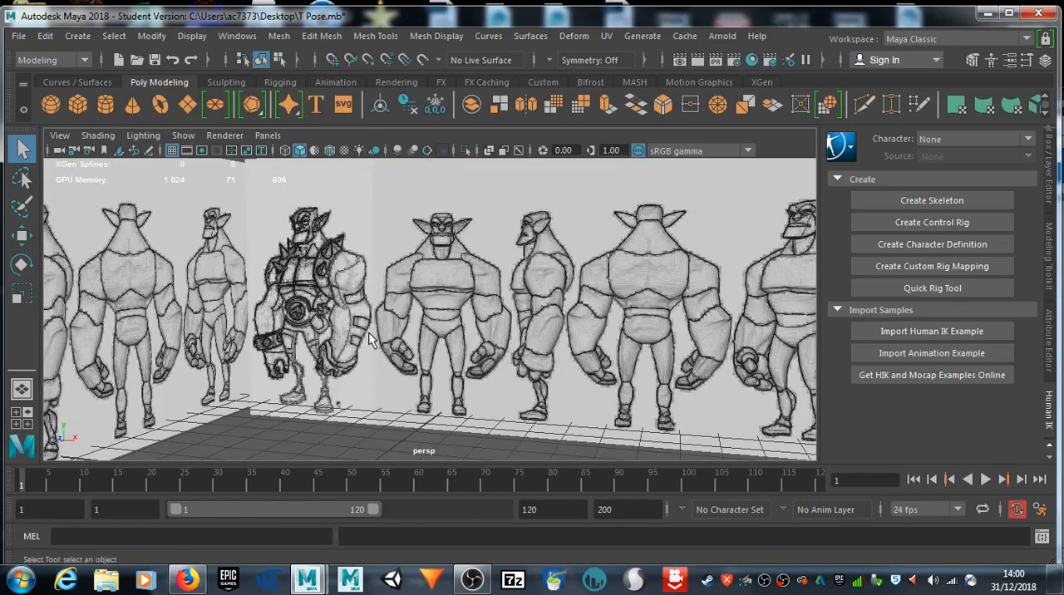
{"action": "left_click_drag", "start_coordinate": [368, 332], "coordinate": [405, 324], "text": "alt"}
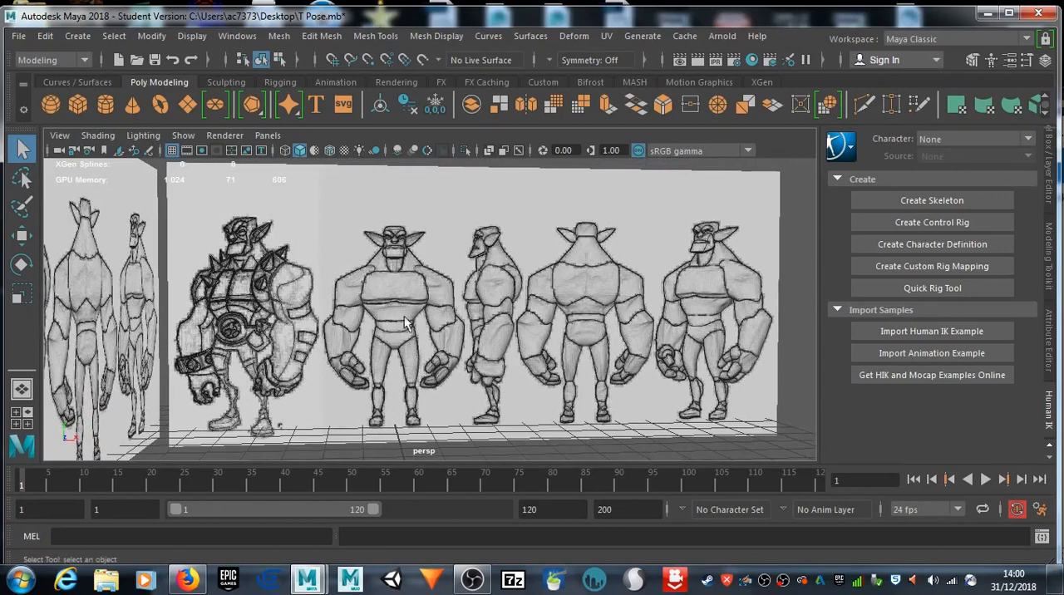
{"action": "scroll", "coordinate": [441, 350], "scroll_direction": "up", "scroll_amount": 2}
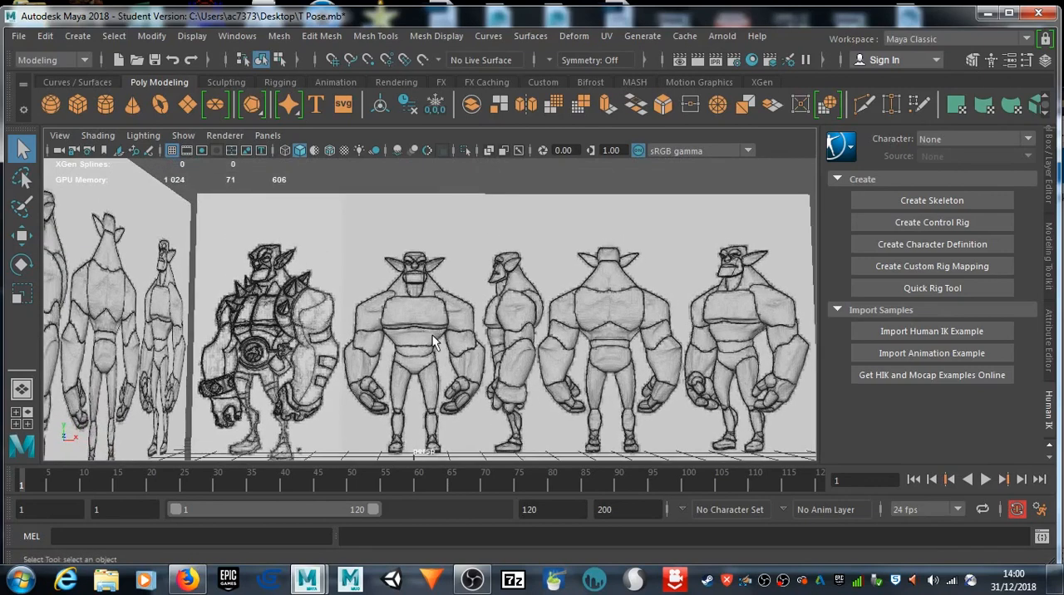
{"action": "left_click_drag", "start_coordinate": [434, 325], "coordinate": [405, 321], "text": "alt"}
{"action": "scroll", "coordinate": [406, 318], "scroll_direction": "up", "scroll_amount": 5}
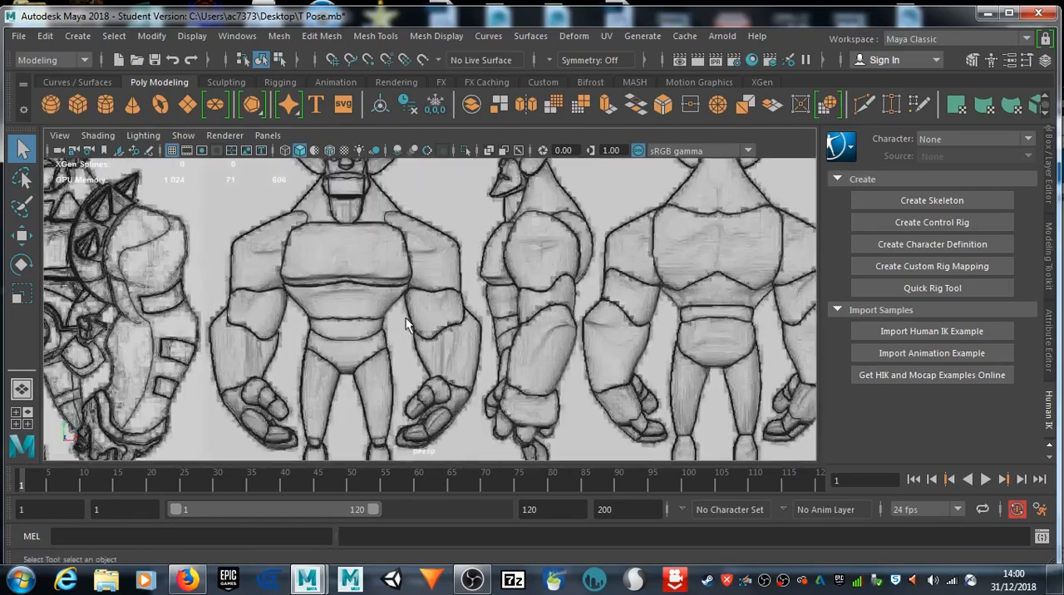
{"action": "middle_click_drag", "start_coordinate": [405, 320], "coordinate": [457, 335], "text": "alt"}
{"action": "scroll", "coordinate": [457, 335], "scroll_direction": "down", "scroll_amount": 6}
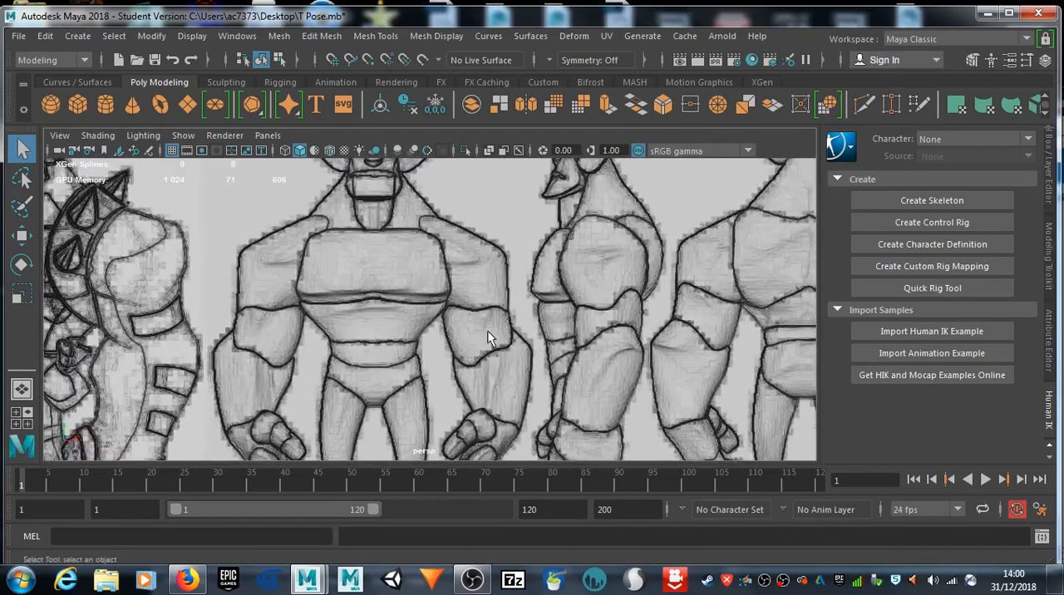
{"action": "middle_click_drag", "start_coordinate": [467, 338], "coordinate": [498, 251], "text": "alt"}
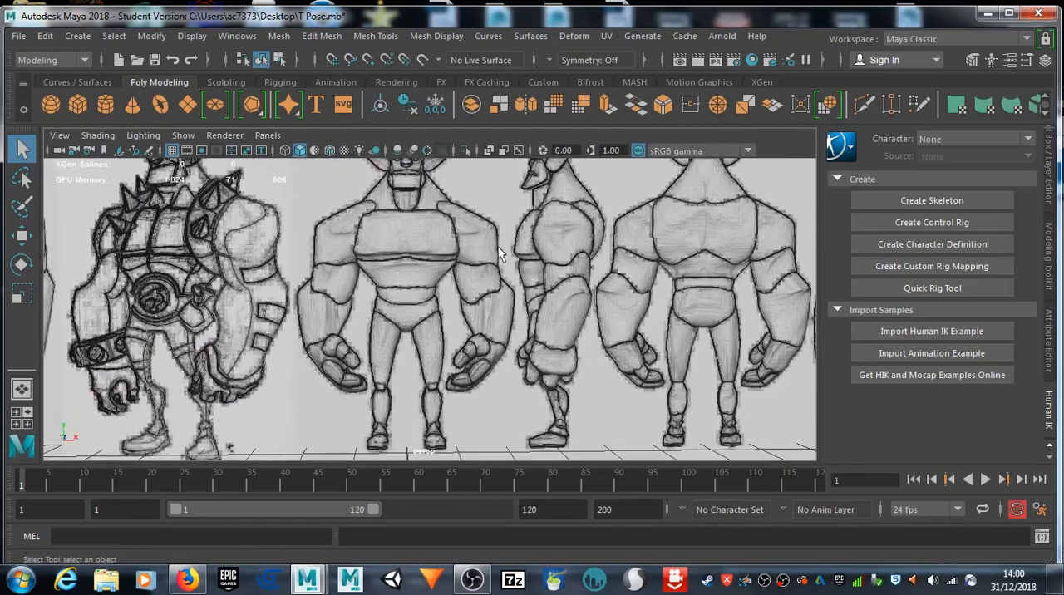
{"action": "middle_click_drag", "start_coordinate": [484, 326], "coordinate": [488, 333], "text": "alt"}
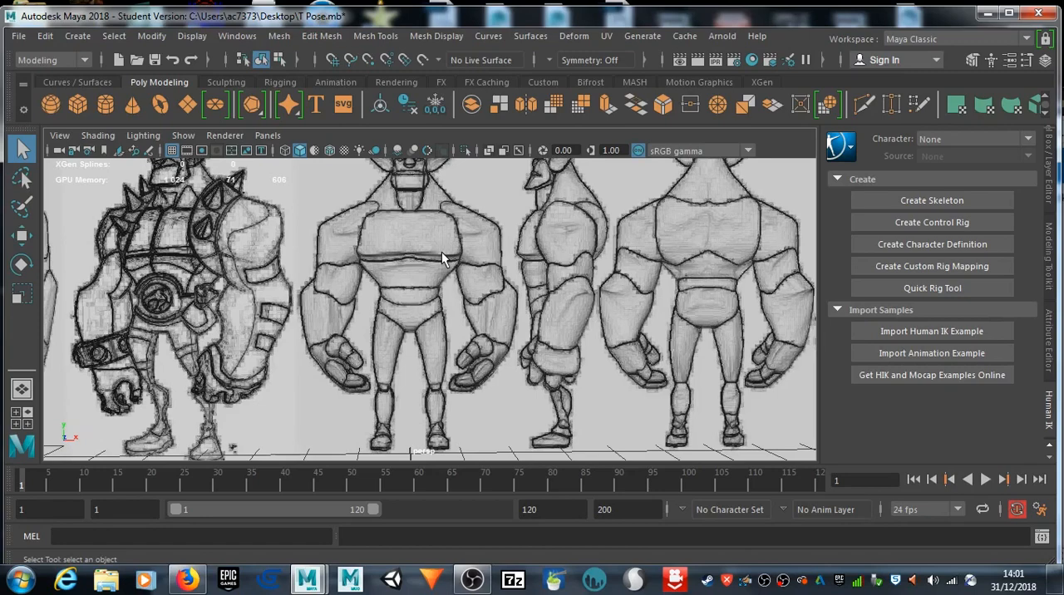
{"action": "middle_click_drag", "start_coordinate": [442, 252], "coordinate": [397, 385], "text": "alt"}
{"action": "scroll", "coordinate": [424, 296], "scroll_direction": "up", "scroll_amount": 4}
{"action": "middle_click_drag", "start_coordinate": [395, 252], "coordinate": [378, 394], "text": "alt"}
{"action": "middle_click_drag", "start_coordinate": [376, 323], "coordinate": [375, 334], "text": "alt"}
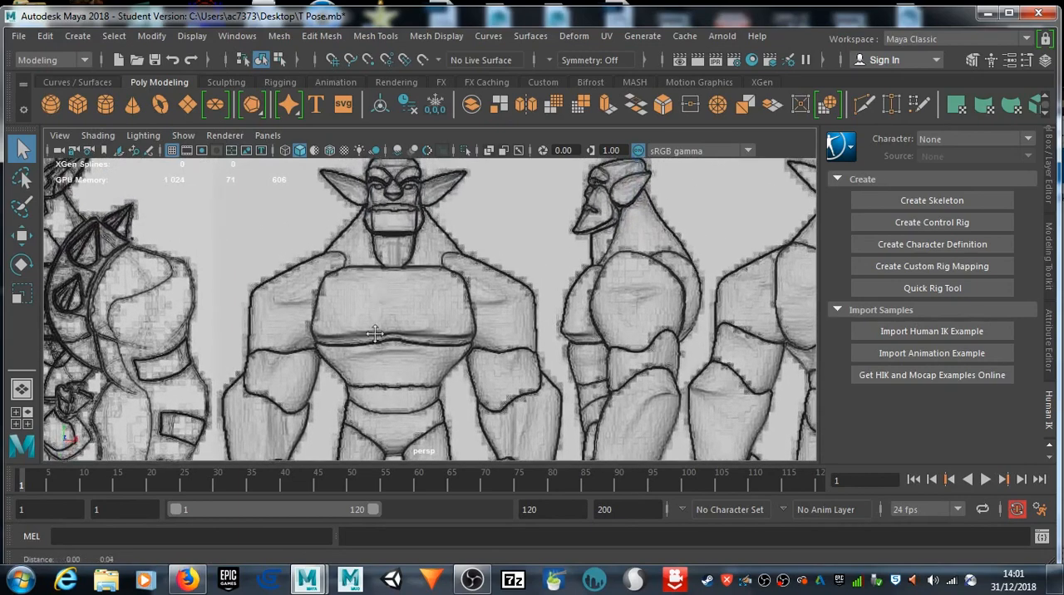
{"action": "scroll", "coordinate": [370, 320], "scroll_direction": "up", "scroll_amount": 10}
{"action": "scroll", "coordinate": [374, 299], "scroll_direction": "down", "scroll_amount": 10}
{"action": "middle_click_drag", "start_coordinate": [395, 350], "coordinate": [380, 290], "text": "alt"}
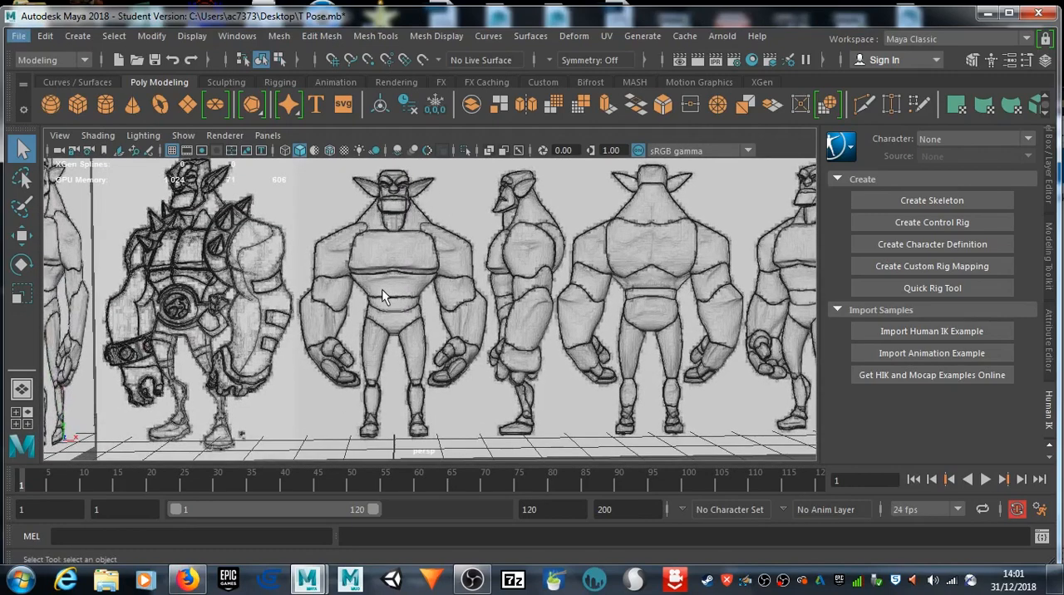
{"action": "left_click_drag", "start_coordinate": [382, 296], "coordinate": [373, 304], "text": "alt"}
{"action": "middle_click_drag", "start_coordinate": [371, 281], "coordinate": [374, 342], "text": "alt"}
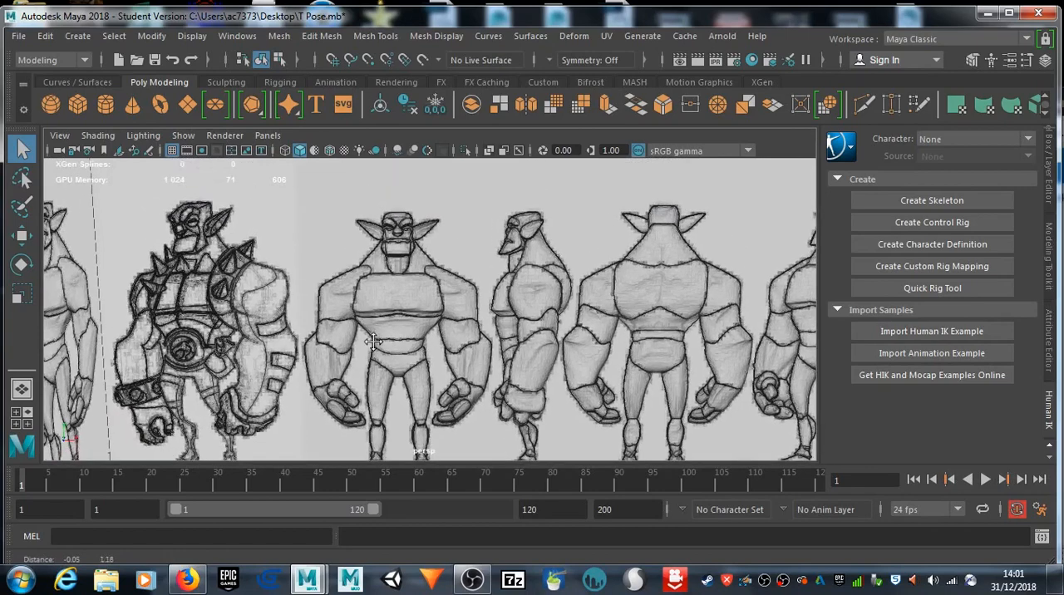
{"action": "left_click_drag", "start_coordinate": [376, 343], "coordinate": [377, 323], "text": "alt"}
{"action": "middle_click_drag", "start_coordinate": [377, 329], "coordinate": [377, 288], "text": "alt"}
{"action": "left_click_drag", "start_coordinate": [378, 288], "coordinate": [378, 318], "text": "alt"}
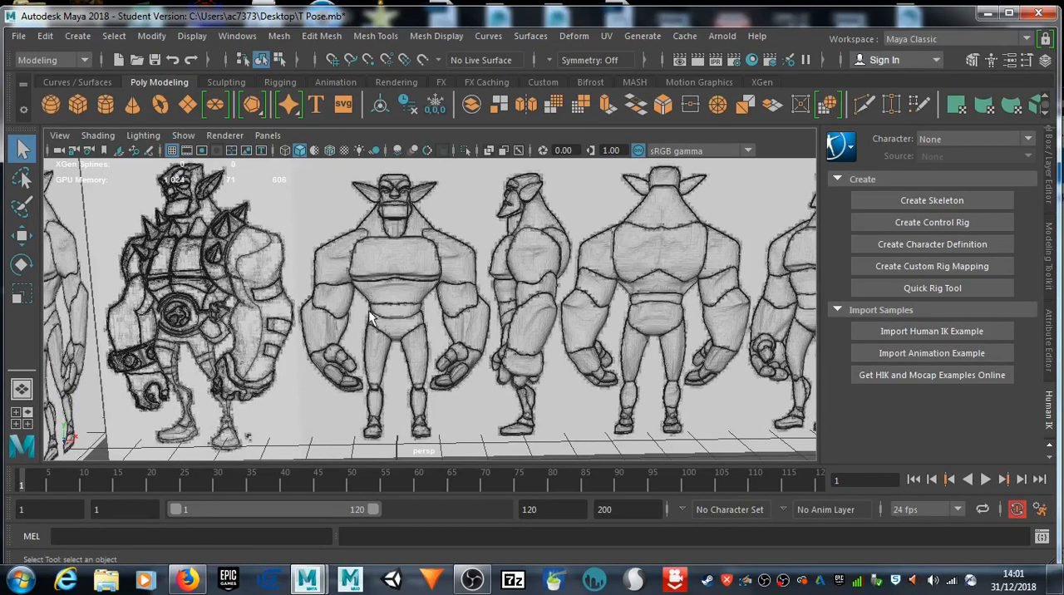
{"action": "mouse_move", "coordinate": [371, 318]}
{"action": "left_mouse_down", "text": "alt"}
{"action": "mouse_move", "coordinate": [364, 331]}
{"action": "mouse_move", "coordinate": [367, 322]}
{"action": "left_mouse_up", "text": "alt"}
{"action": "scroll", "coordinate": [368, 323], "scroll_direction": "down", "scroll_amount": 8}
{"action": "scroll", "coordinate": [367, 328], "scroll_direction": "up", "scroll_amount": 2}
{"action": "left_click_drag", "start_coordinate": [449, 360], "coordinate": [438, 341], "text": "alt"}
{"action": "scroll", "coordinate": [438, 339], "scroll_direction": "up", "scroll_amount": 4}
{"action": "scroll", "coordinate": [438, 339], "scroll_direction": "down", "scroll_amount": 3}
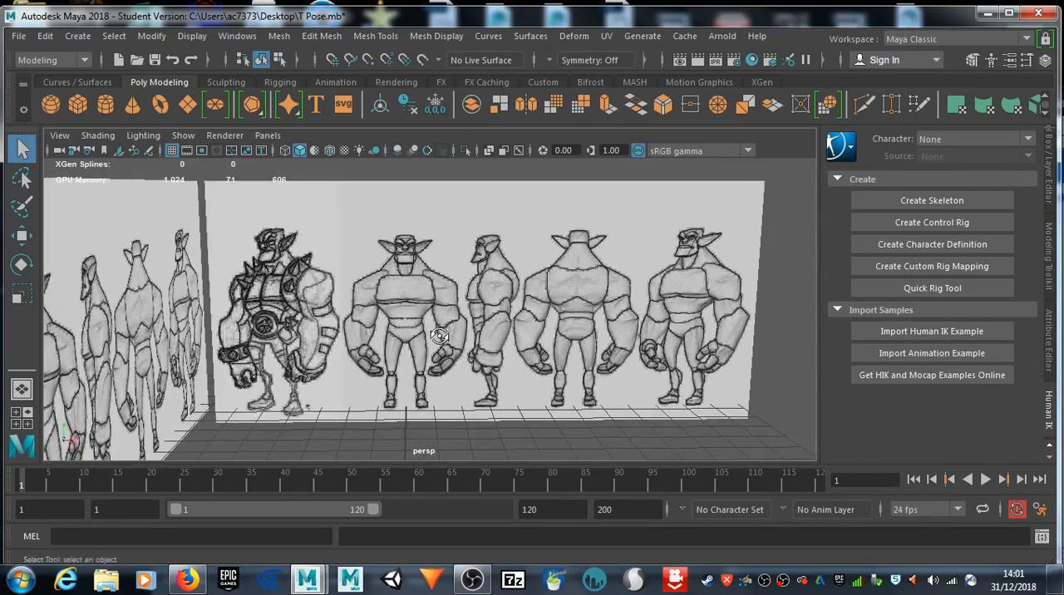
Step: Show the front view at full size and compare its character reference with and without the grid
{"action": "key", "text": "space"}
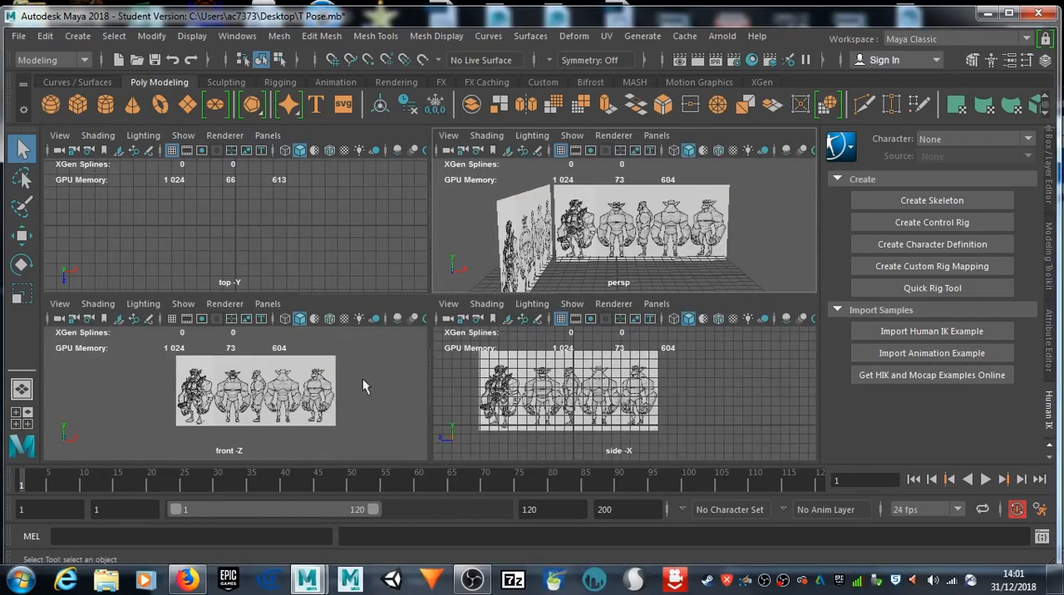
{"action": "key", "text": "space"}
{"action": "scroll", "coordinate": [397, 393], "scroll_direction": "up", "scroll_amount": 5}
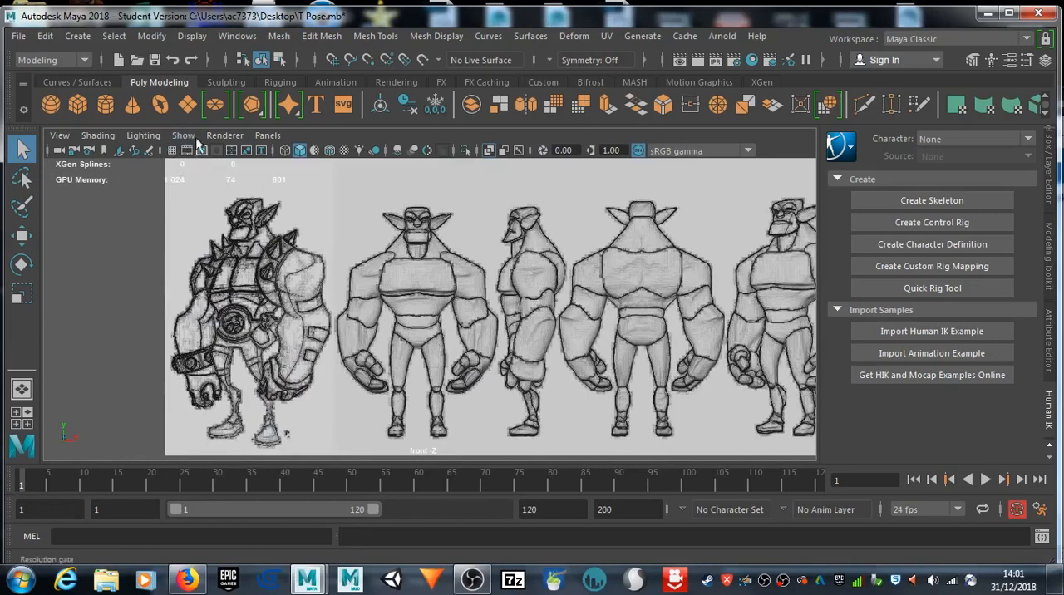
{"action": "left_click", "coordinate": [174, 151]}
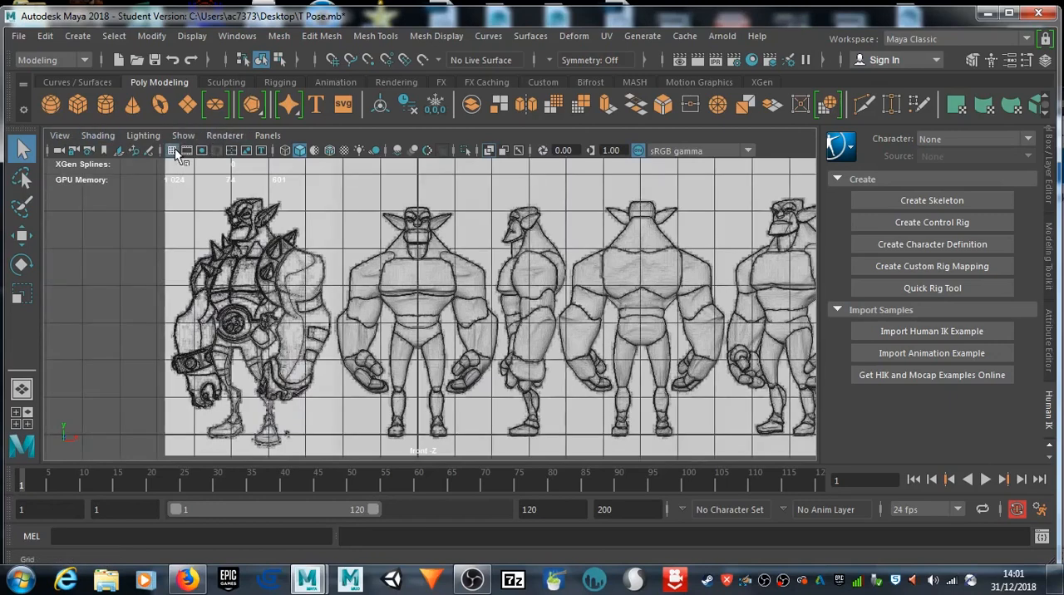
{"action": "left_click", "coordinate": [174, 152]}
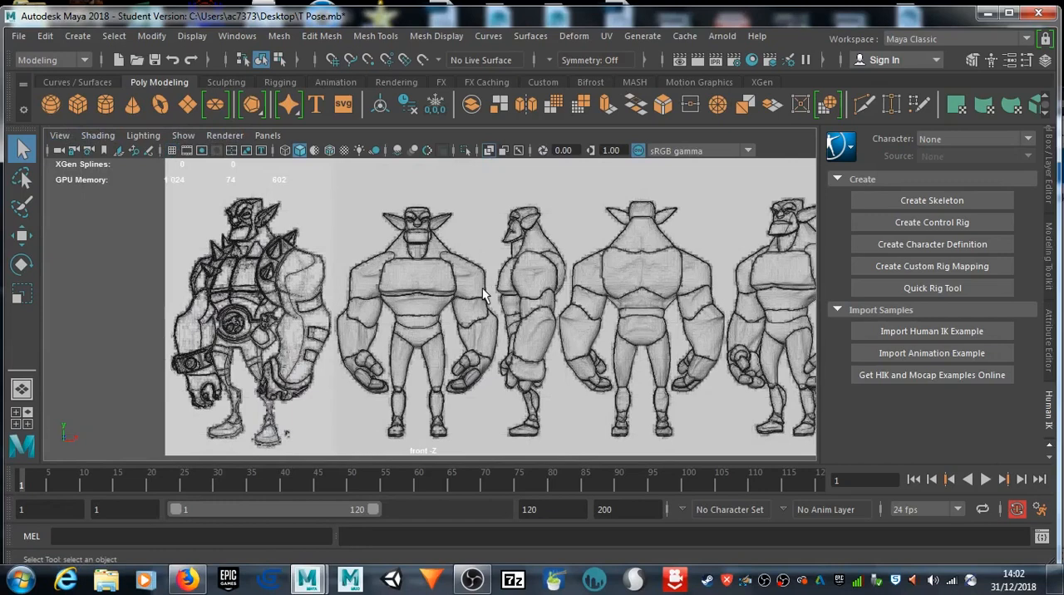
{"action": "scroll", "coordinate": [447, 275], "scroll_direction": "down", "scroll_amount": 2}
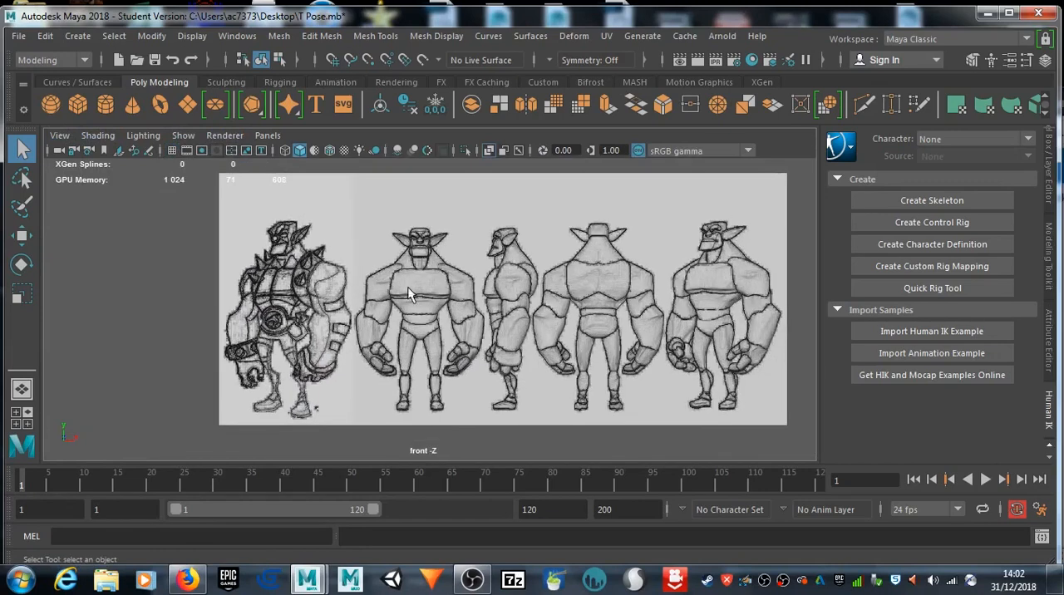
Step: Maximize the side view and hide its grid over the character reference
{"action": "key", "text": "space"}
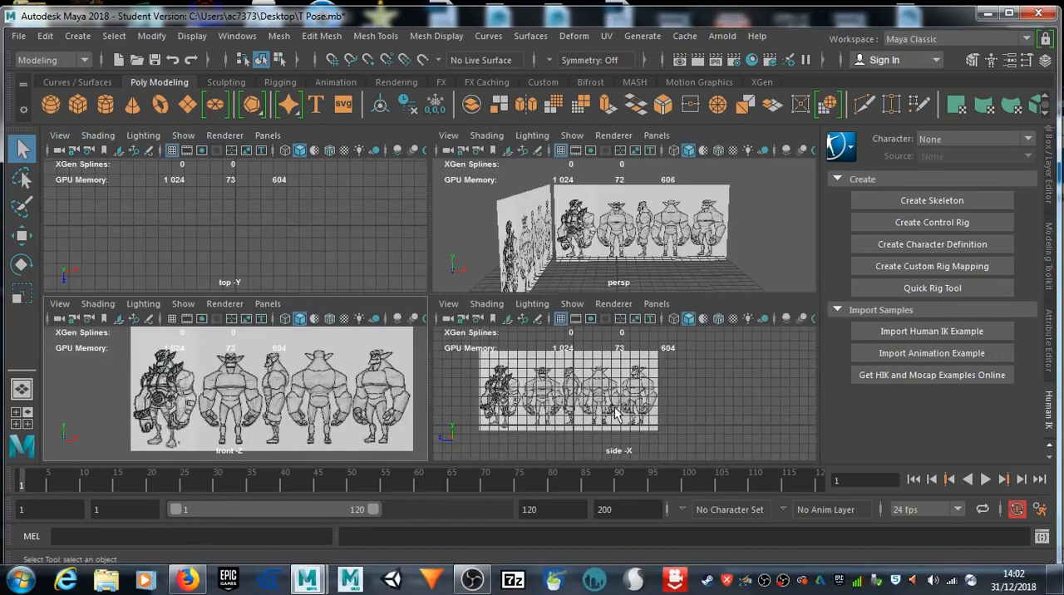
{"action": "key", "text": "space"}
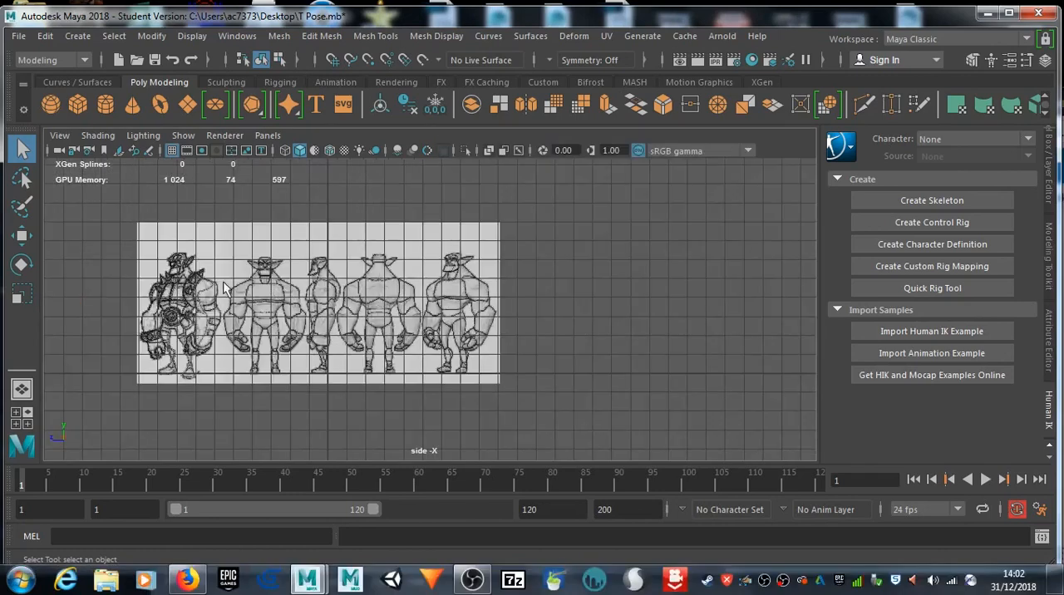
{"action": "left_click", "coordinate": [173, 152]}
{"action": "scroll", "coordinate": [359, 303], "scroll_direction": "up", "scroll_amount": 5}
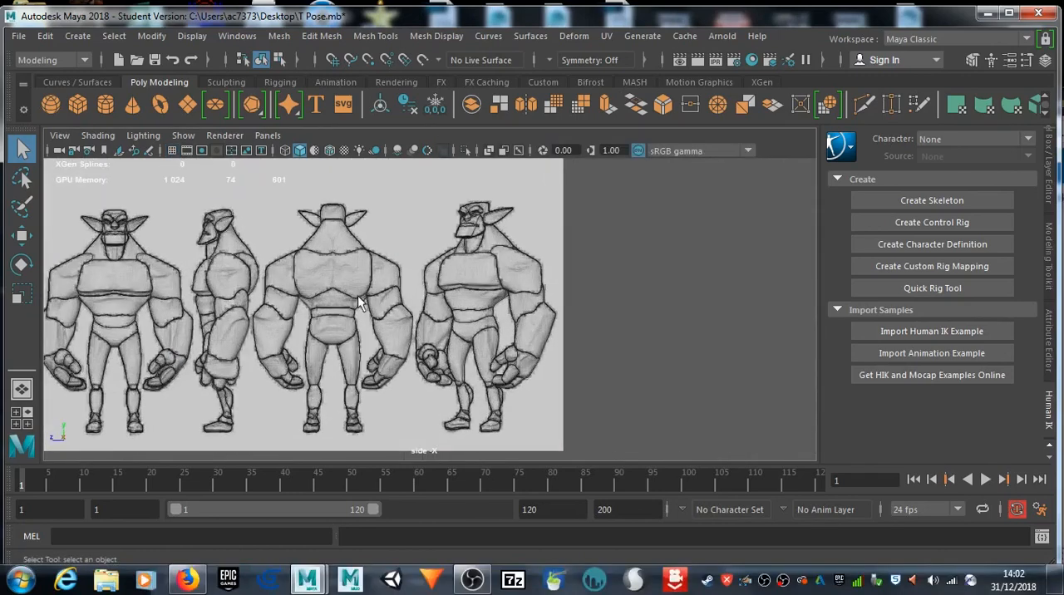
{"action": "middle_click_drag", "start_coordinate": [347, 303], "coordinate": [523, 312], "text": "alt"}
Step: Return to the full-size front view and create a polygon cube
{"action": "key", "text": "space"}
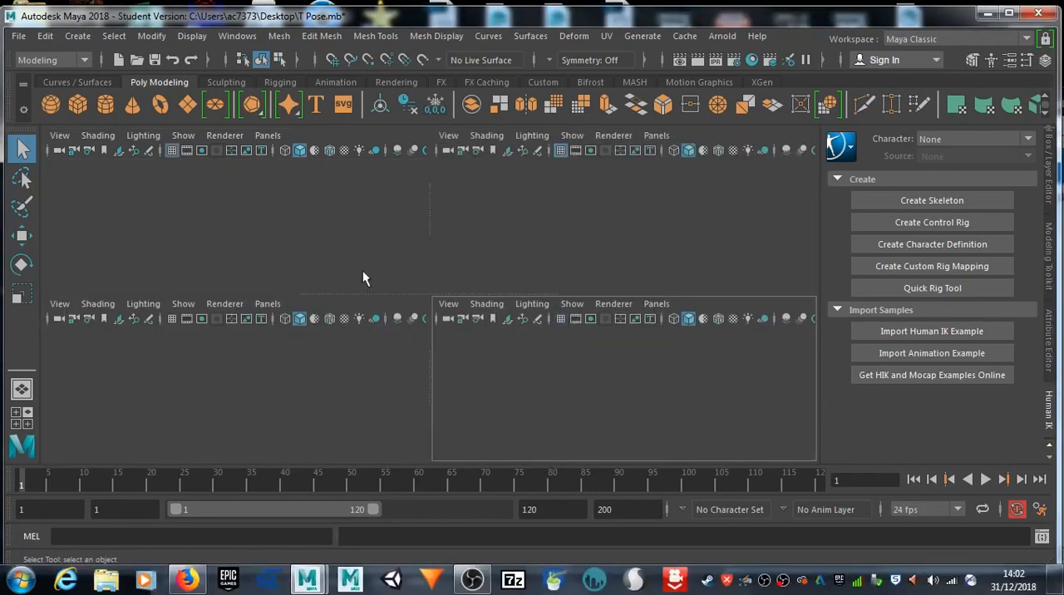
{"action": "key", "text": "space"}
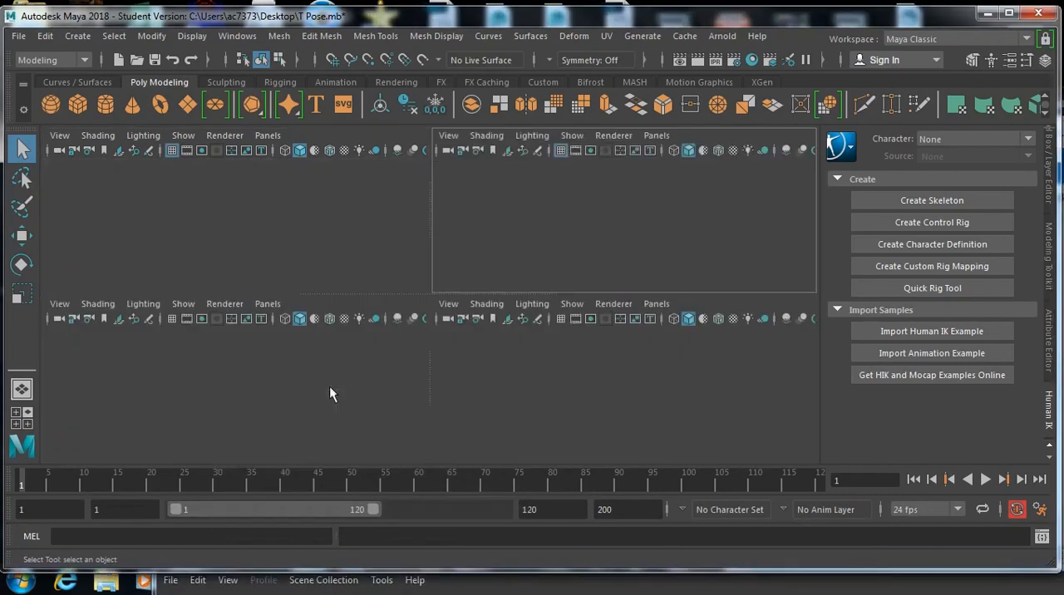
{"action": "key", "text": "space"}
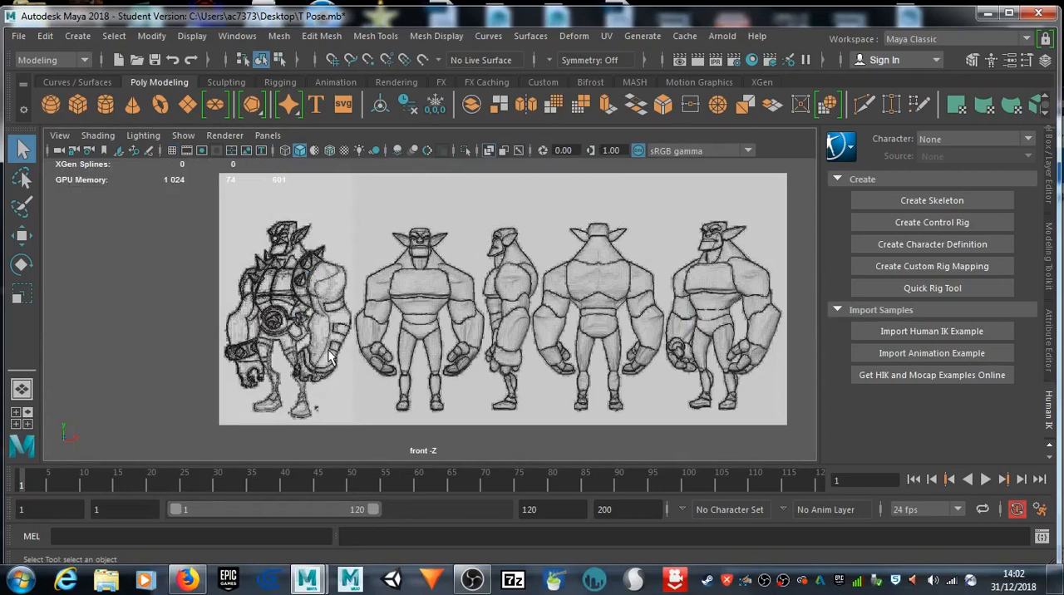
{"action": "scroll", "coordinate": [333, 366], "scroll_direction": "up", "scroll_amount": 3}
{"action": "middle_click_drag", "start_coordinate": [335, 367], "coordinate": [331, 369], "text": "alt"}
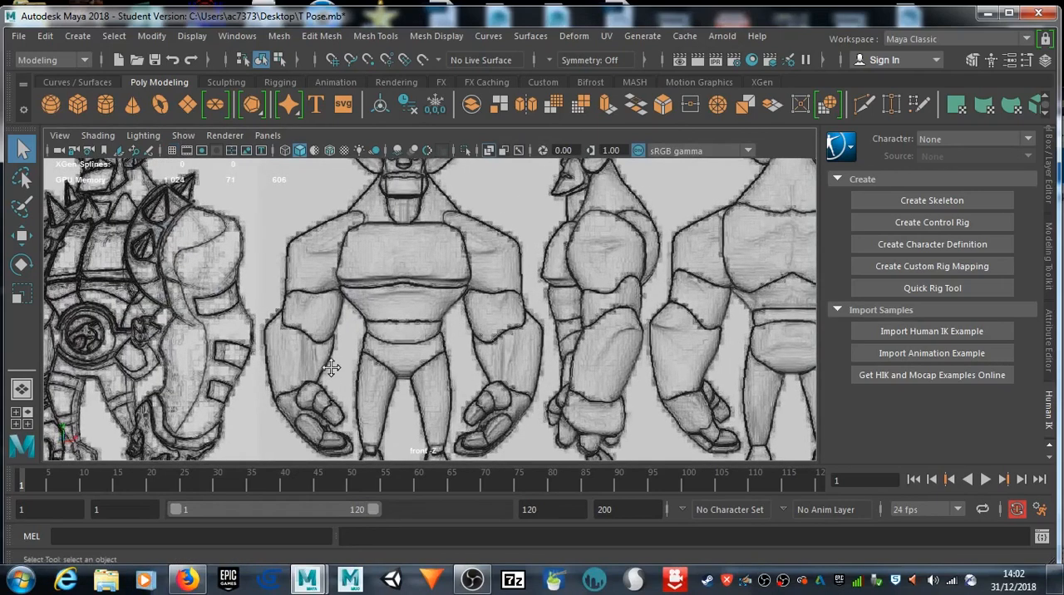
{"action": "left_click", "coordinate": [78, 106]}
{"action": "scroll", "coordinate": [427, 314], "scroll_direction": "down", "scroll_amount": 5}
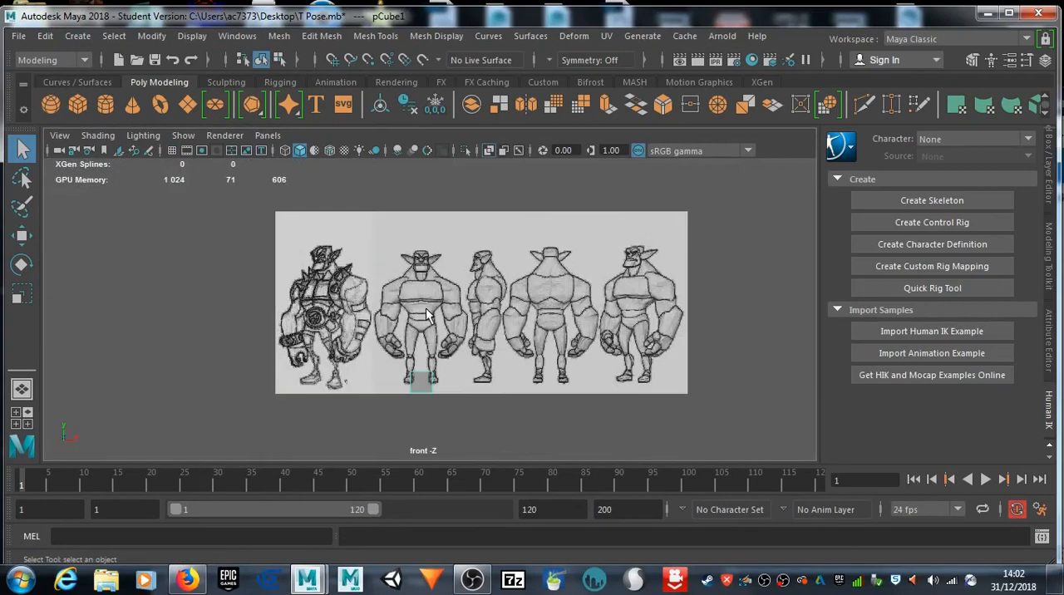
Step: Move the cube straight up onto the chest of the front-facing character in the reference
{"action": "scroll", "coordinate": [427, 314], "scroll_direction": "up", "scroll_amount": 2}
{"action": "key", "text": "w"}
{"action": "left_click", "coordinate": [422, 398]}
{"action": "left_click_drag", "start_coordinate": [419, 356], "coordinate": [418, 268]}
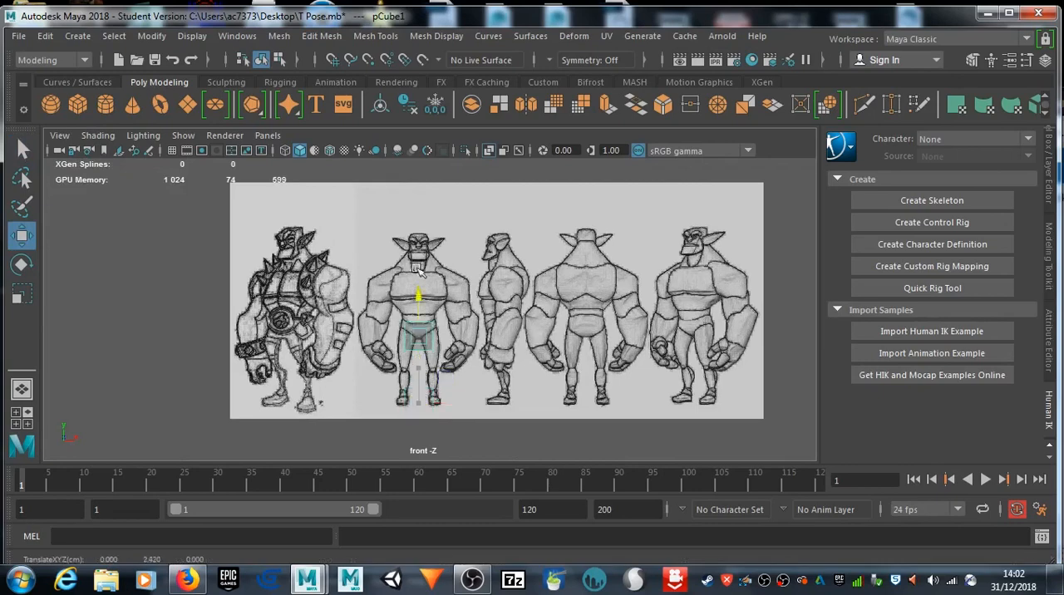
{"action": "scroll", "coordinate": [420, 279], "scroll_direction": "up", "scroll_amount": 3}
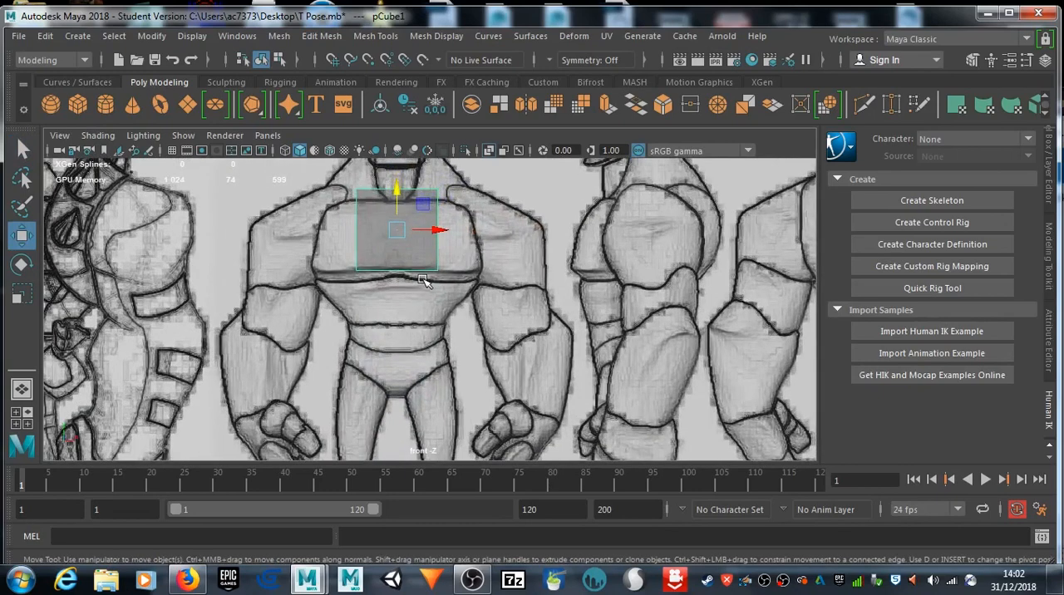
Step: Scale the cube along X to match the width of the front-facing character's chest
{"action": "scroll", "coordinate": [422, 281], "scroll_direction": "up", "scroll_amount": 2}
{"action": "key", "text": "e"}
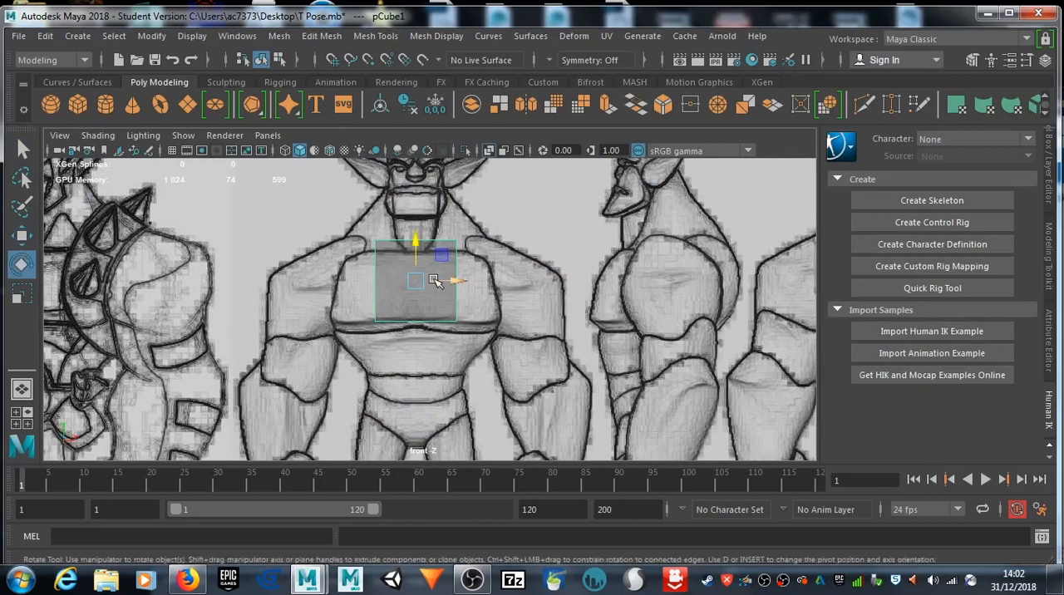
{"action": "key", "text": "r"}
{"action": "mouse_move", "coordinate": [466, 281]}
{"action": "left_mouse_down"}
{"action": "mouse_move", "coordinate": [510, 283]}
{"action": "mouse_move", "coordinate": [485, 282]}
{"action": "left_mouse_up"}
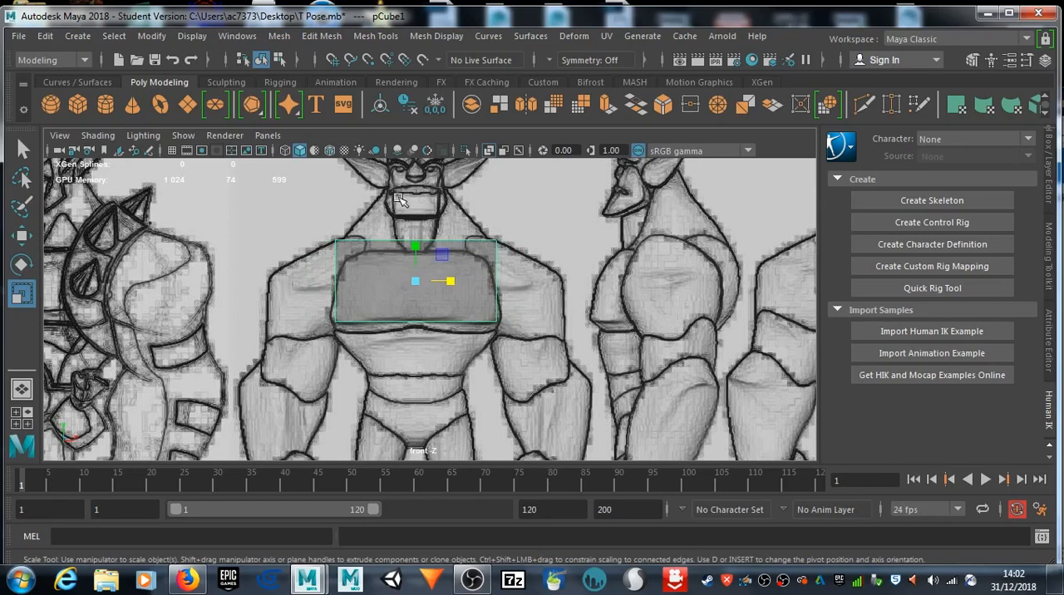
{"action": "mouse_move", "coordinate": [436, 262]}
{"action": "middle_mouse_down", "text": "alt"}
{"action": "mouse_move", "coordinate": [434, 274]}
{"action": "mouse_move", "coordinate": [433, 249]}
{"action": "middle_mouse_up", "text": "alt"}
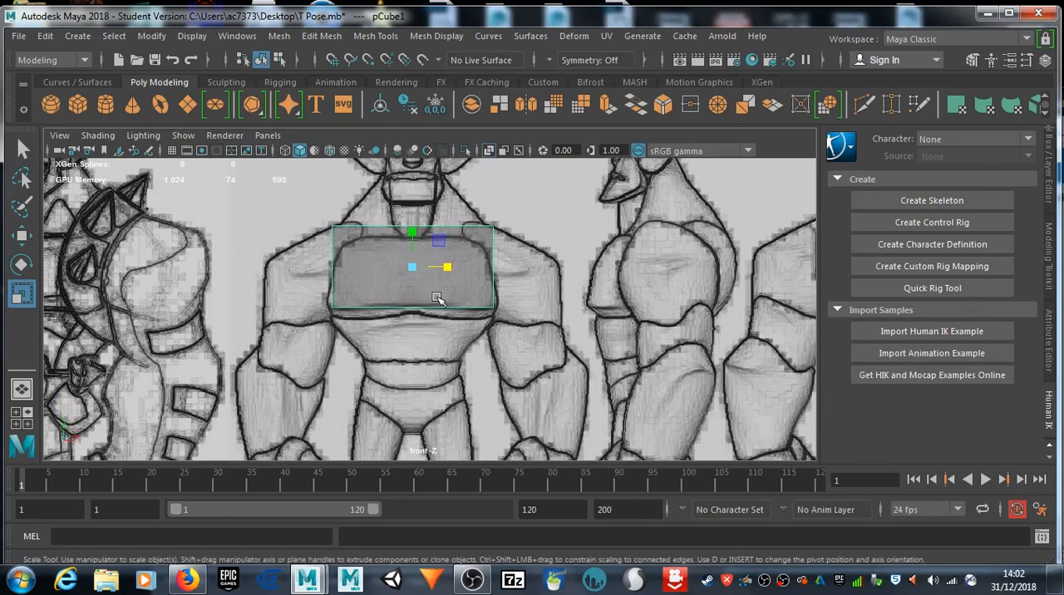
Step: Select the chest cube's bottom face in the perspective view and extrude it
{"action": "key", "text": "space"}
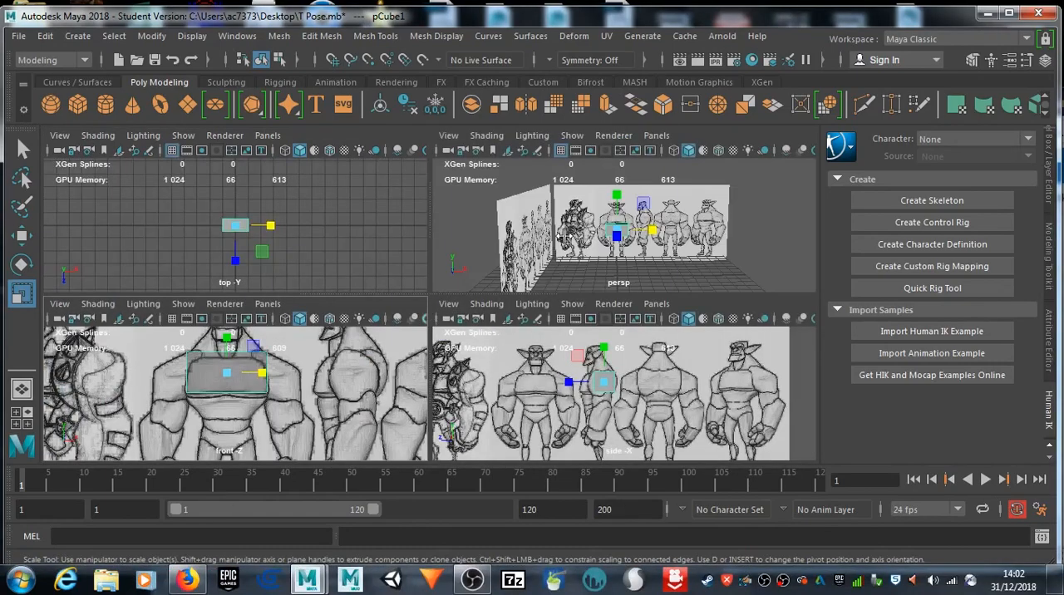
{"action": "key", "text": "space"}
{"action": "scroll", "coordinate": [499, 291], "scroll_direction": "up", "scroll_amount": 5}
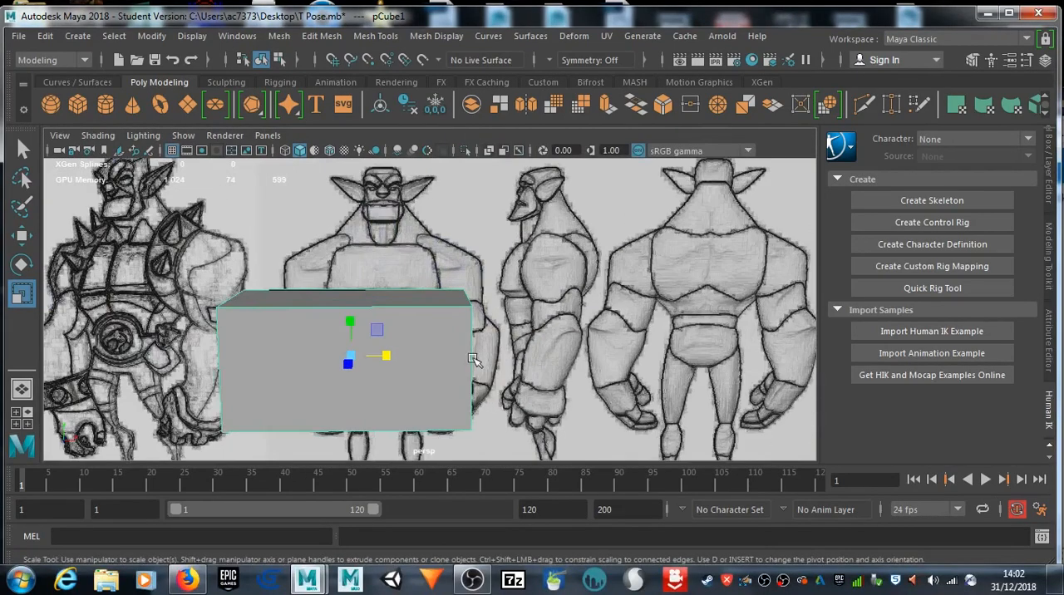
{"action": "left_click_drag", "start_coordinate": [456, 349], "coordinate": [407, 280], "text": "alt"}
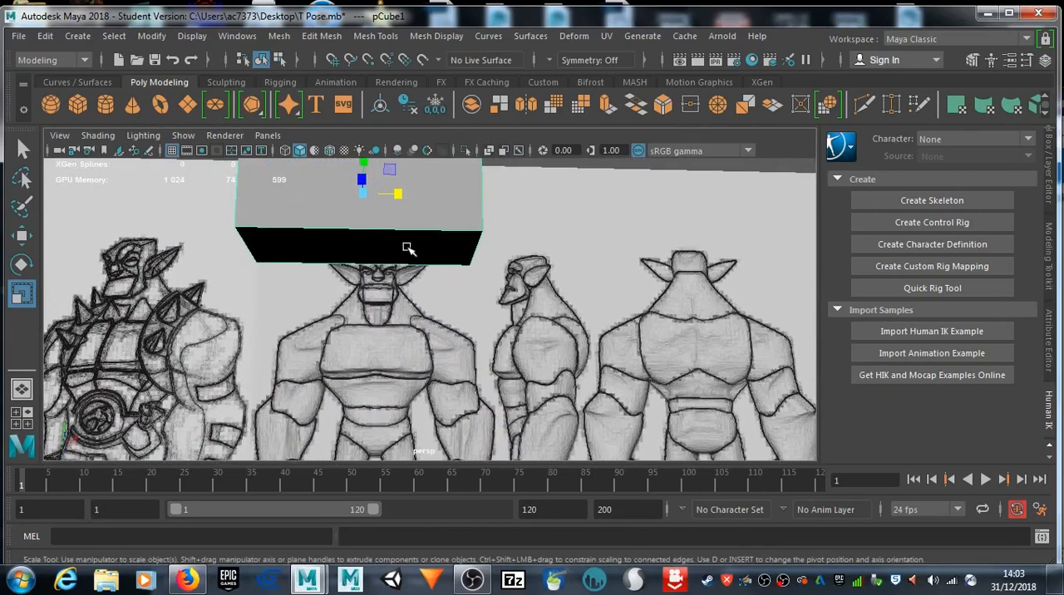
{"action": "right_click_drag", "start_coordinate": [406, 128], "coordinate": [422, 171]}
{"action": "left_click", "coordinate": [403, 248]}
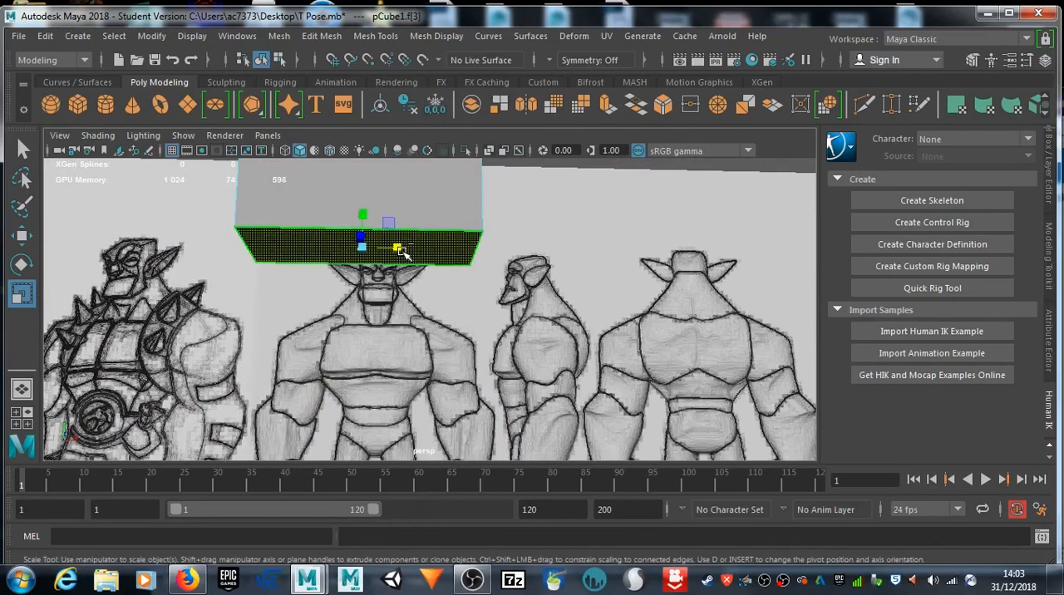
{"action": "key", "text": "ctrl+e"}
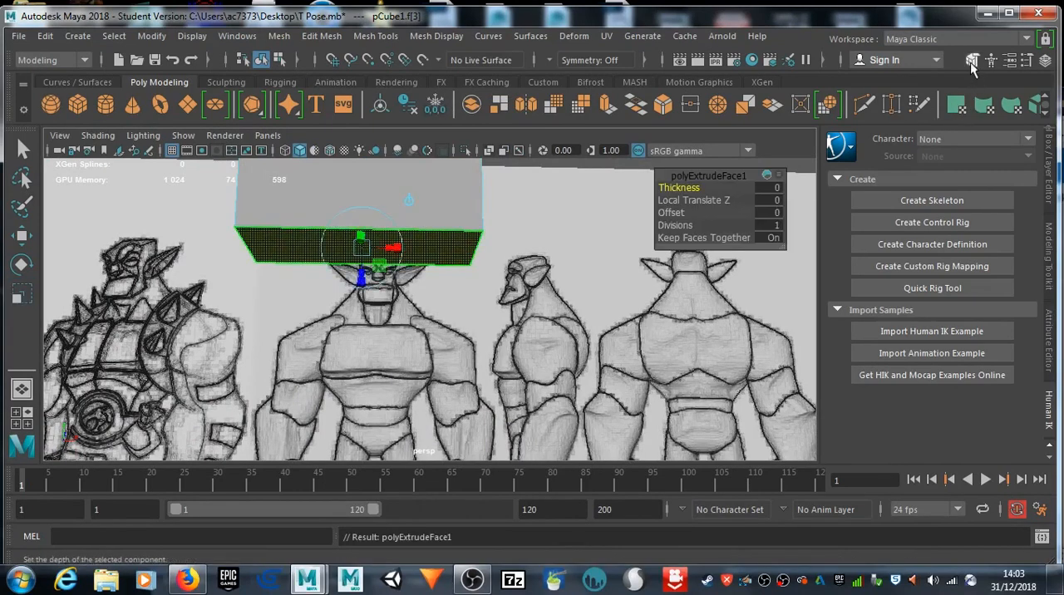
Step: Show the Modeling Toolkit and pull the extruded bottom face down by about 0.27
{"action": "left_click", "coordinate": [973, 60]}
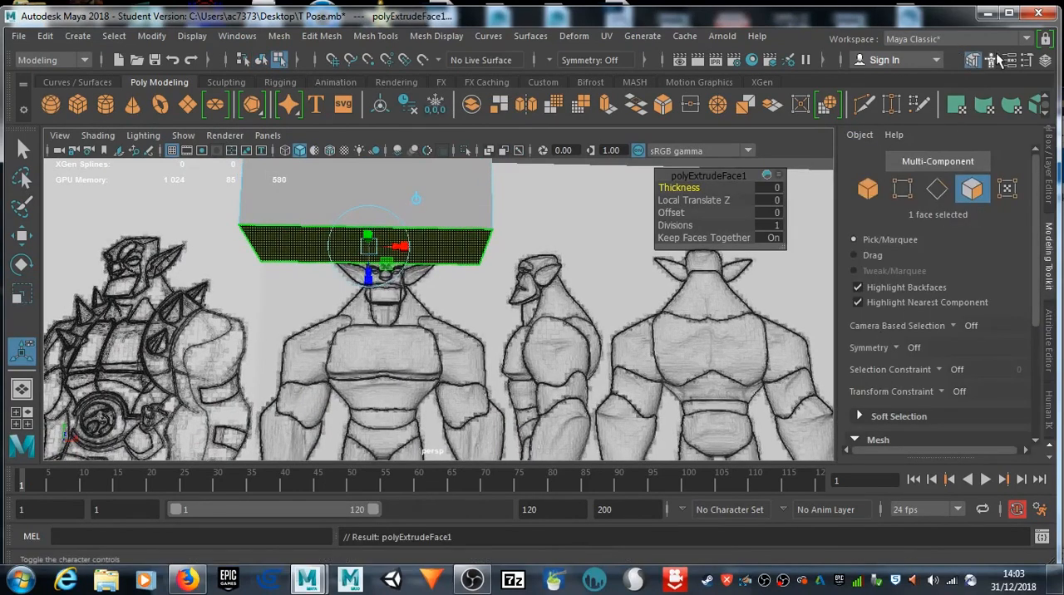
{"action": "scroll", "coordinate": [912, 161], "scroll_direction": "down", "scroll_amount": 5}
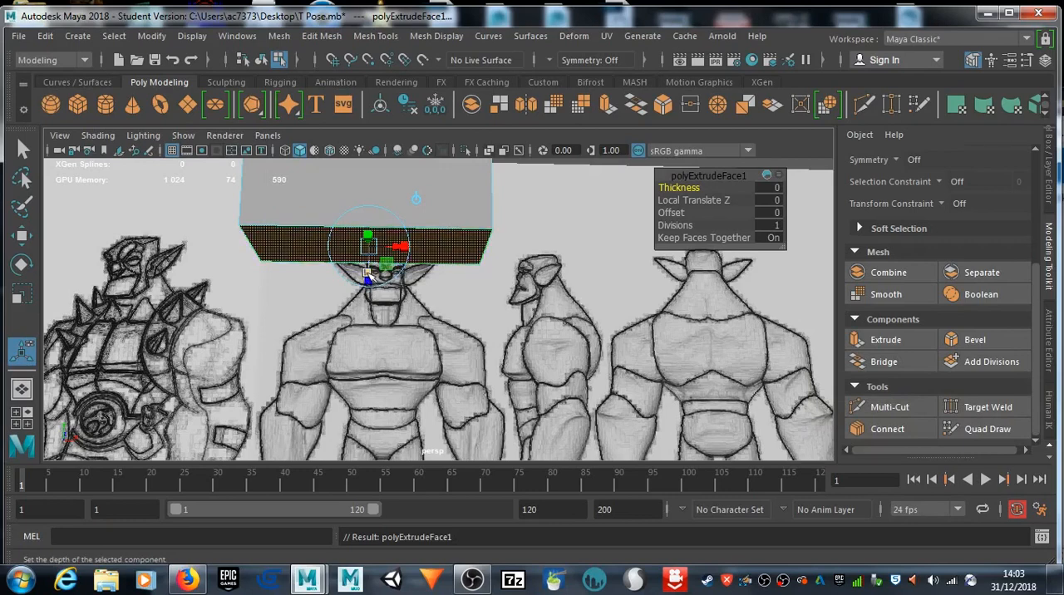
{"action": "left_click_drag", "start_coordinate": [367, 277], "coordinate": [367, 308]}
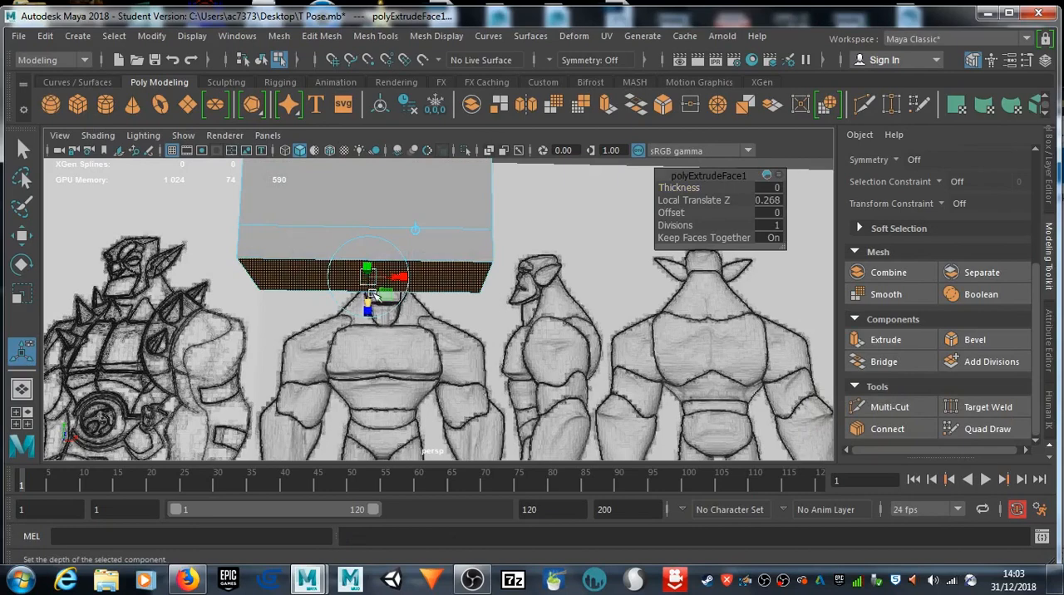
Step: In the front view, lengthen the extrusion down to the waist line, with Local Translate Z about 0.65
{"action": "key", "text": "space"}
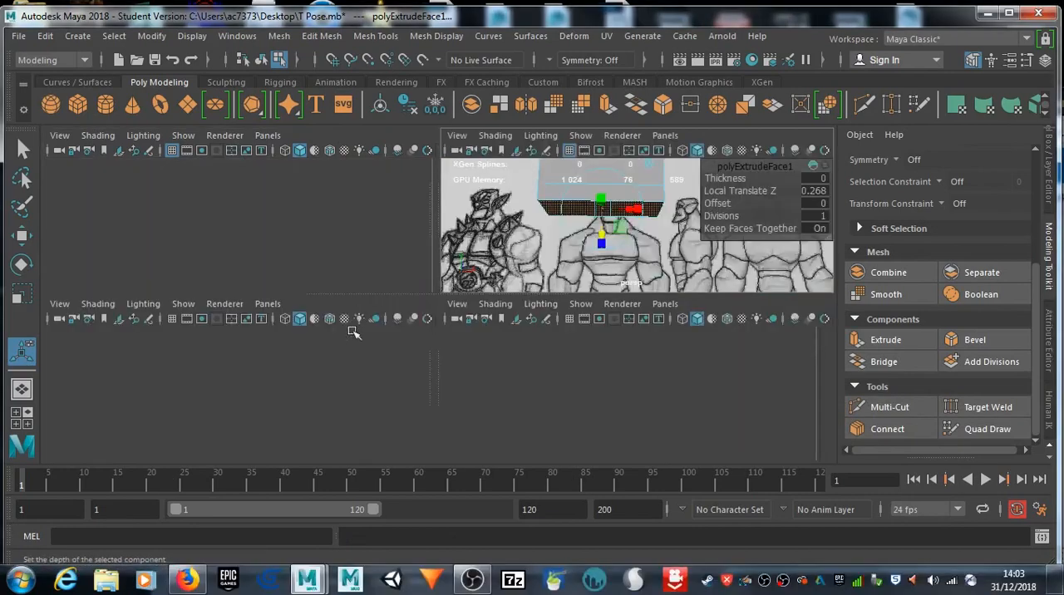
{"action": "key", "text": "space"}
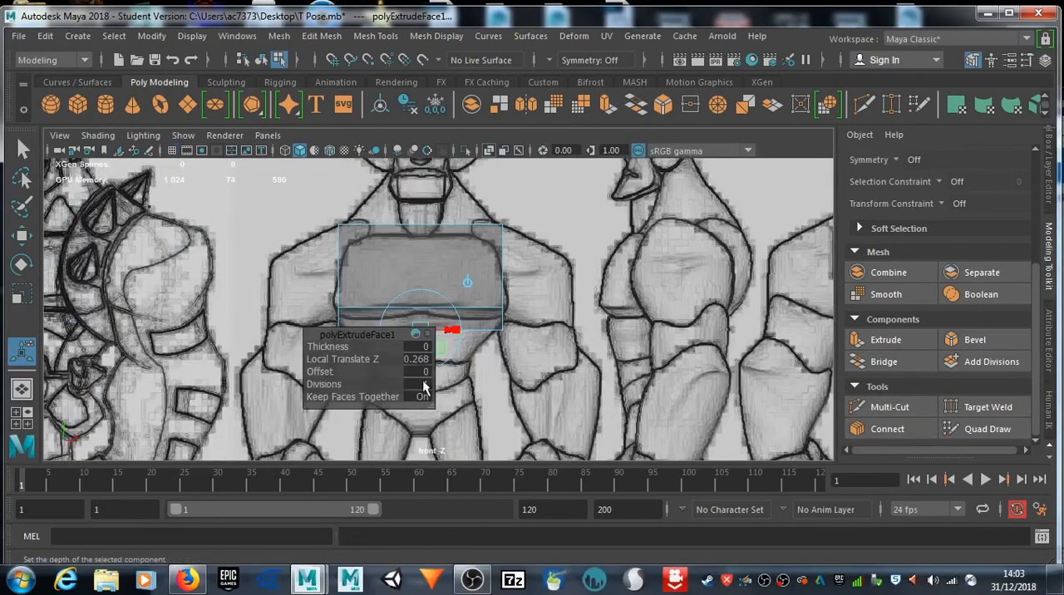
{"action": "left_click_drag", "start_coordinate": [372, 333], "coordinate": [707, 310]}
{"action": "left_click_drag", "start_coordinate": [423, 356], "coordinate": [424, 382]}
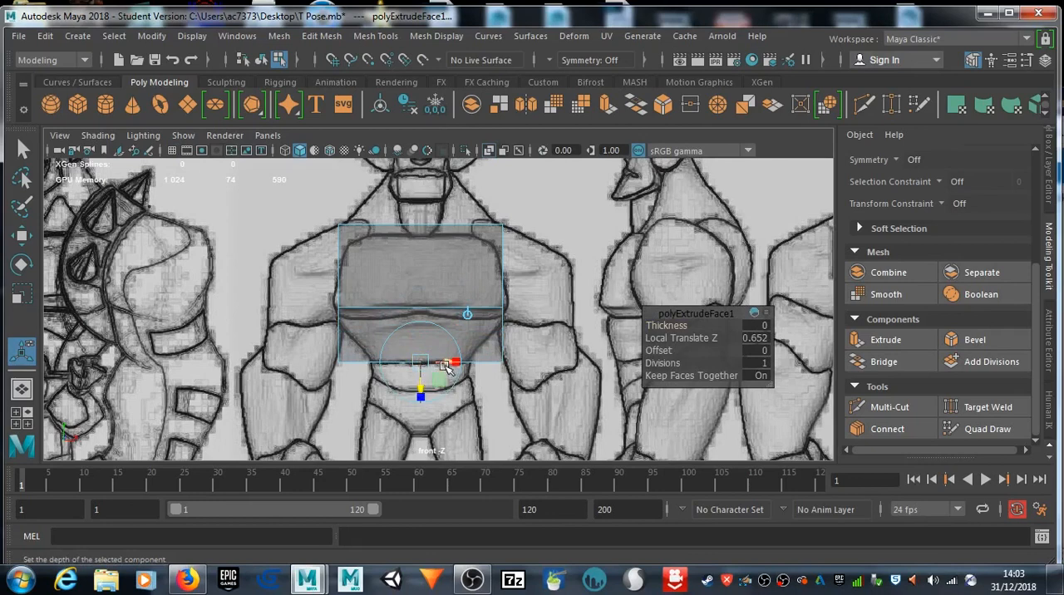
Step: Scale the extruded bottom face along X by about 0.58 to taper the abdomen to the waist width
{"action": "left_click_drag", "start_coordinate": [422, 363], "coordinate": [424, 364]}
{"action": "key", "text": "ctrl+z"}
{"action": "scroll", "coordinate": [436, 375], "scroll_direction": "up", "scroll_amount": 2}
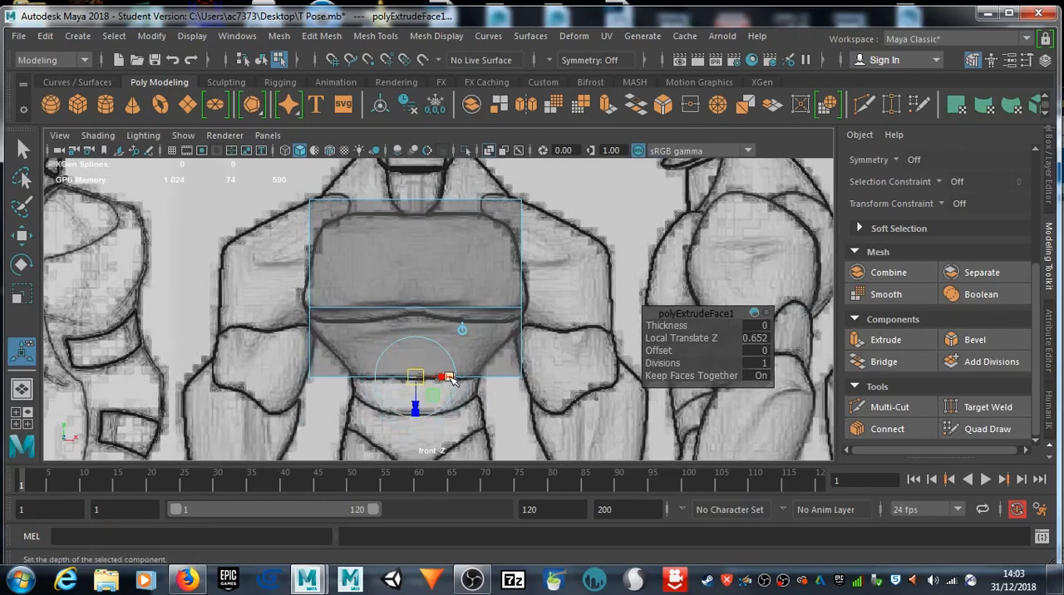
{"action": "left_click_drag", "start_coordinate": [452, 378], "coordinate": [441, 381]}
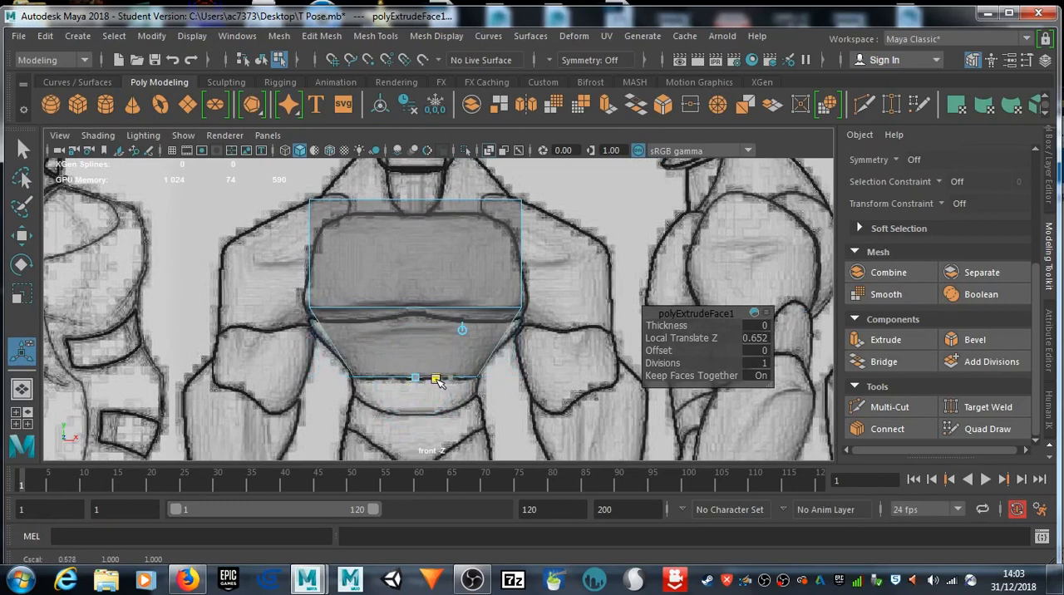
{"action": "left_click_drag", "start_coordinate": [438, 380], "coordinate": [438, 380]}
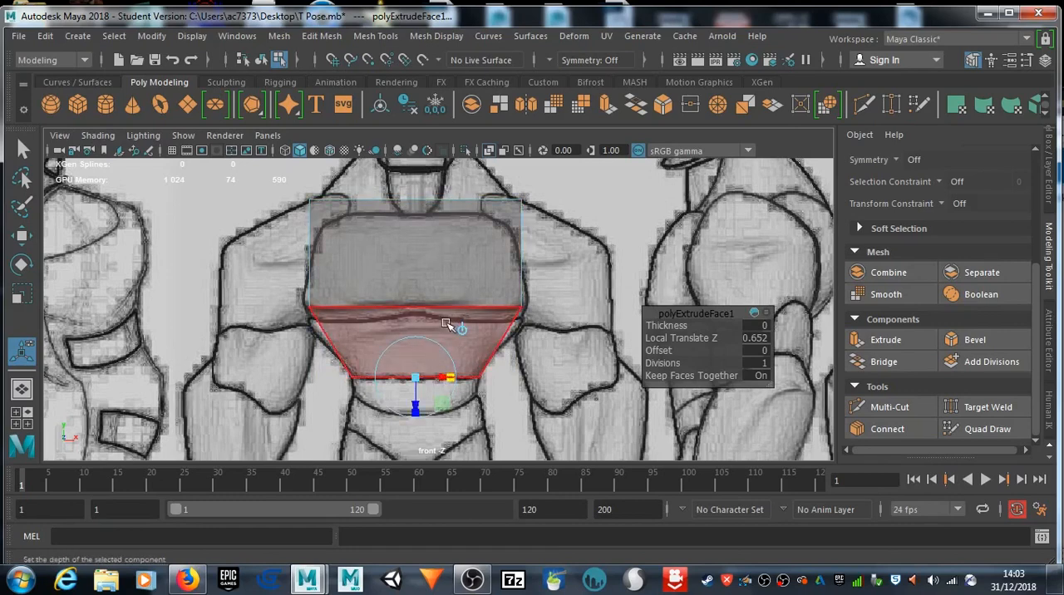
Step: Insert a horizontal edge loop midway across the tapered abdomen section with Multi-Cut
{"action": "right_click_drag", "start_coordinate": [334, 128], "coordinate": [392, 115]}
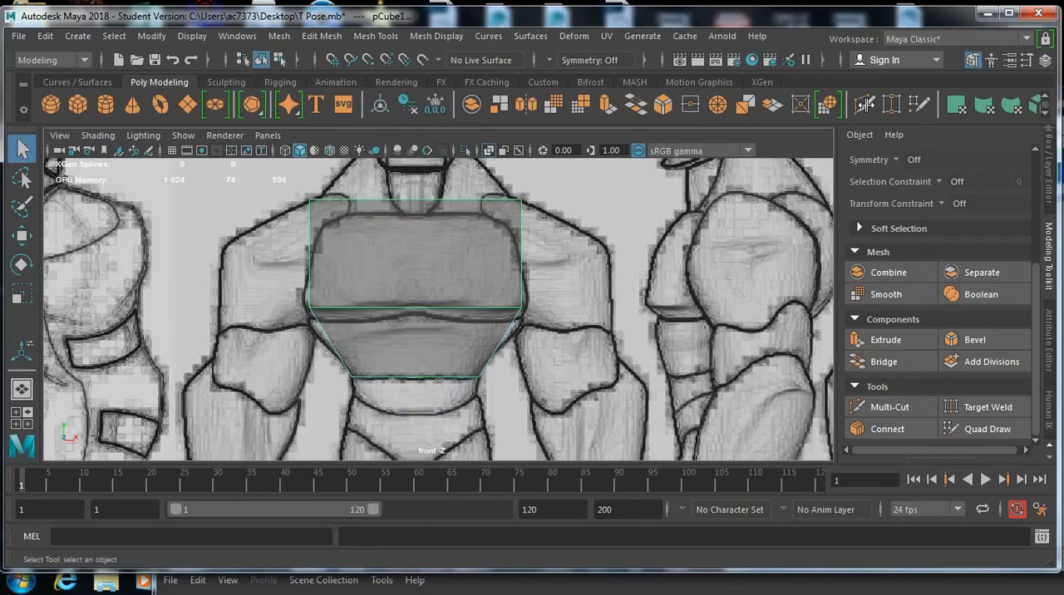
{"action": "left_click", "coordinate": [865, 104]}
{"action": "left_click", "coordinate": [351, 377]}
{"action": "key", "text": "ctrl"}
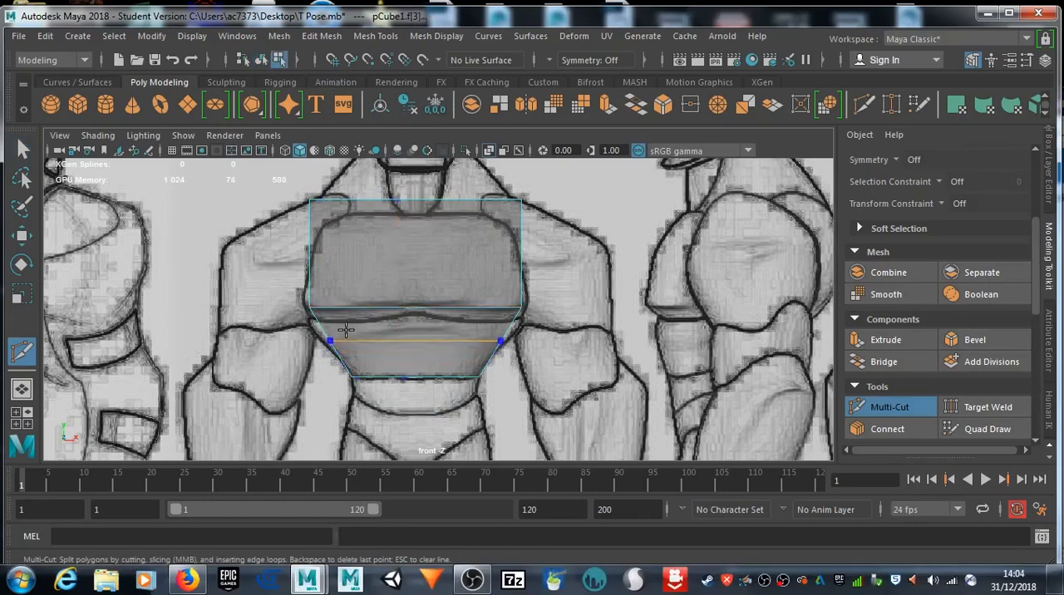
{"action": "left_click", "coordinate": [346, 330], "text": "ctrl"}
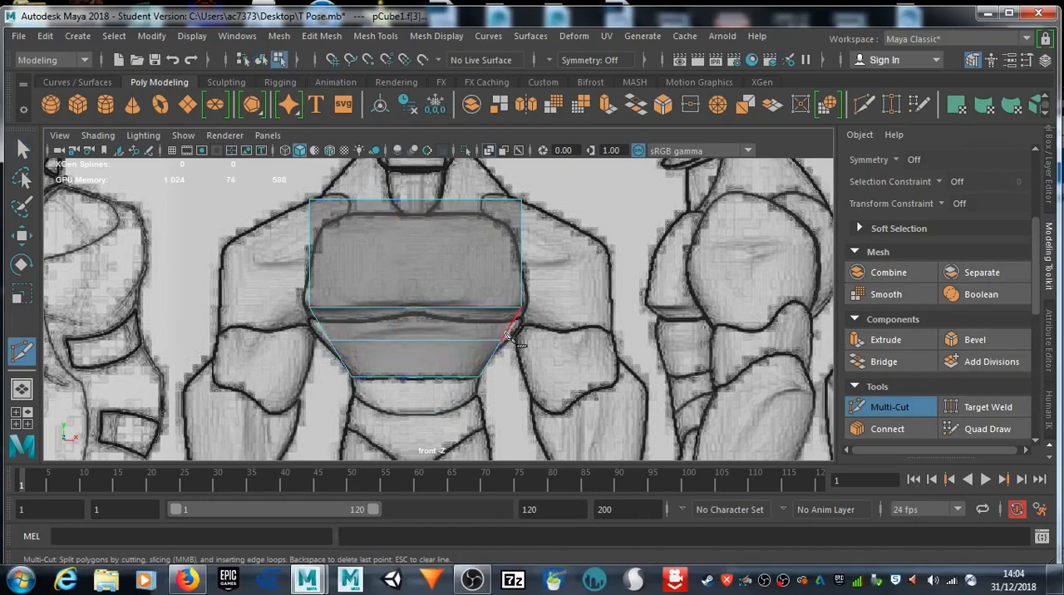
{"action": "key", "text": "q"}
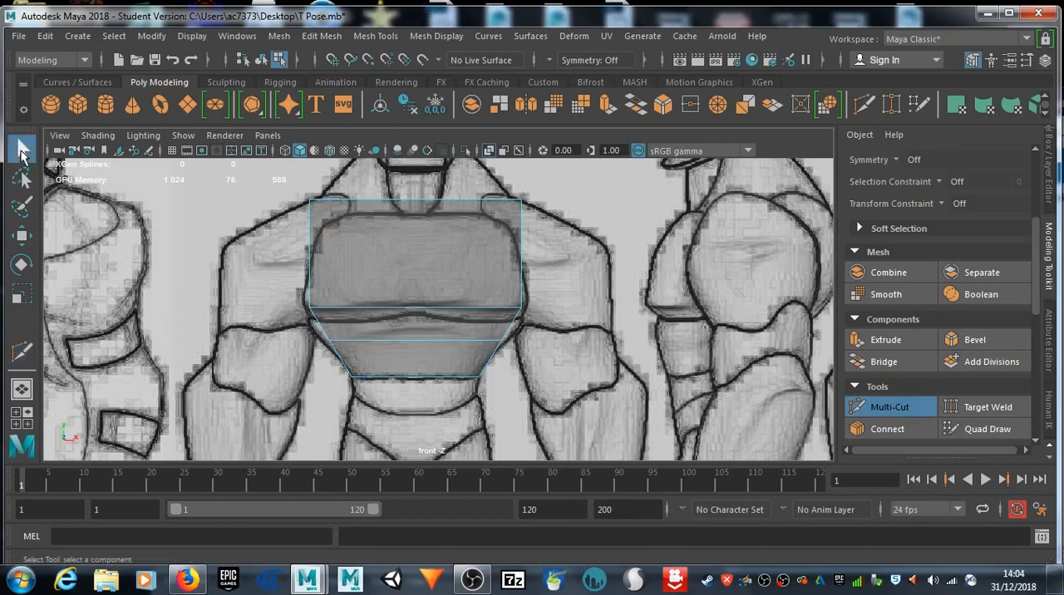
Step: Widen the new abdomen edge loop and the chest's lower edge along X to match the torso outline
{"action": "right_click_drag", "start_coordinate": [369, 313], "coordinate": [385, 191]}
{"action": "double_click", "coordinate": [421, 342]}
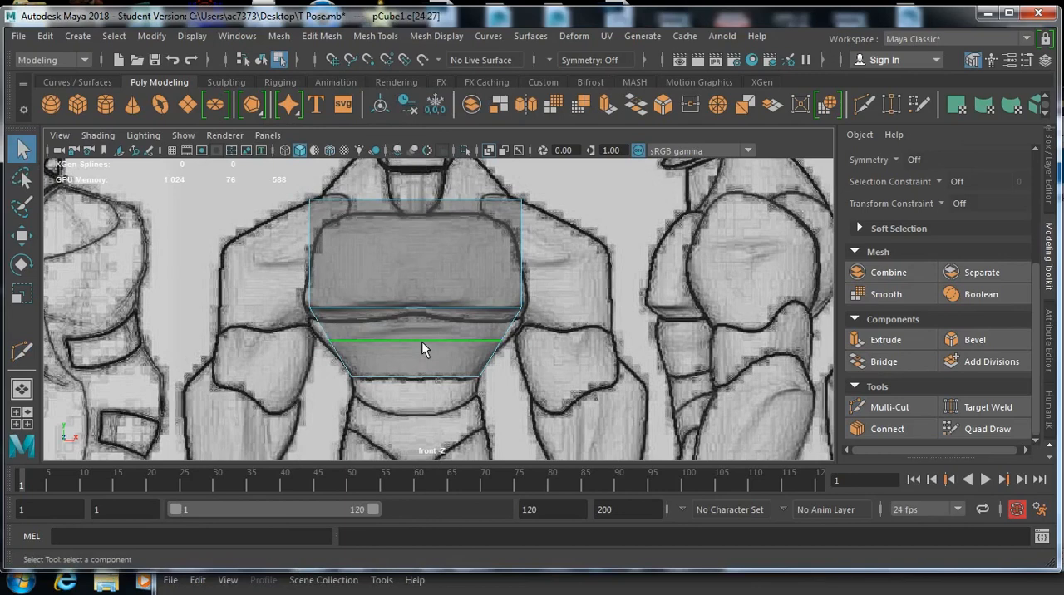
{"action": "key", "text": "r"}
{"action": "left_click_drag", "start_coordinate": [450, 341], "coordinate": [451, 342]}
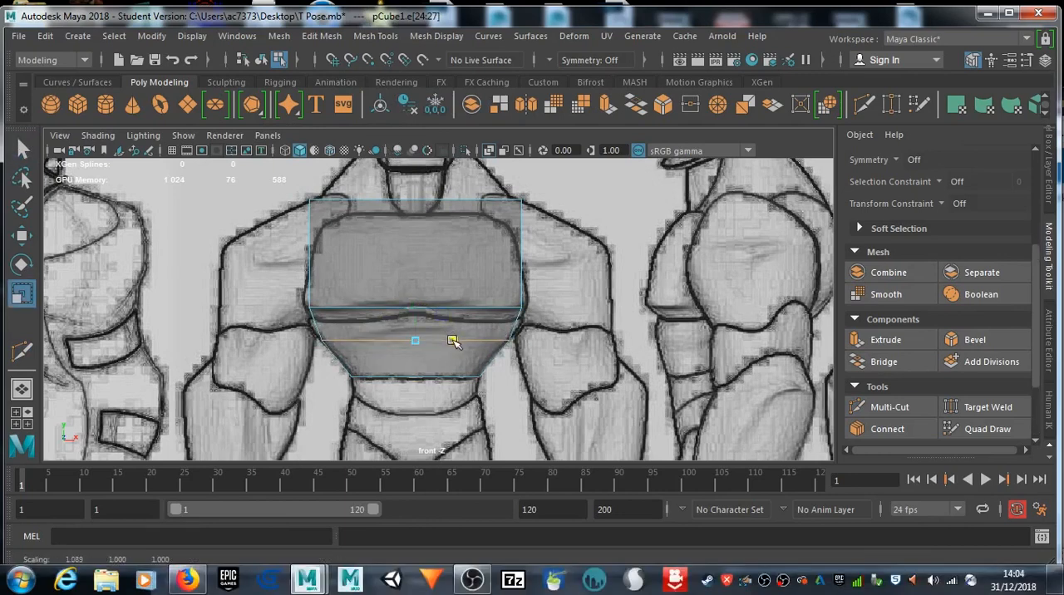
{"action": "left_click", "coordinate": [400, 309]}
{"action": "left_click_drag", "start_coordinate": [455, 309], "coordinate": [459, 309]}
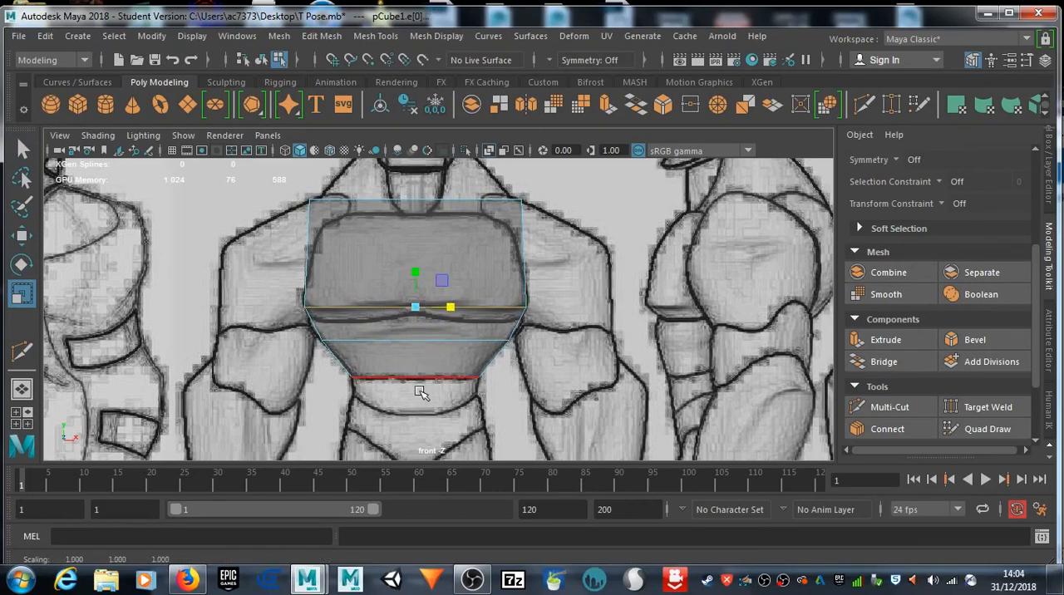
Step: Create a polygon sphere and move it straight up over the hips of the front-facing character
{"action": "middle_click_drag", "start_coordinate": [405, 392], "coordinate": [441, 319], "text": "alt"}
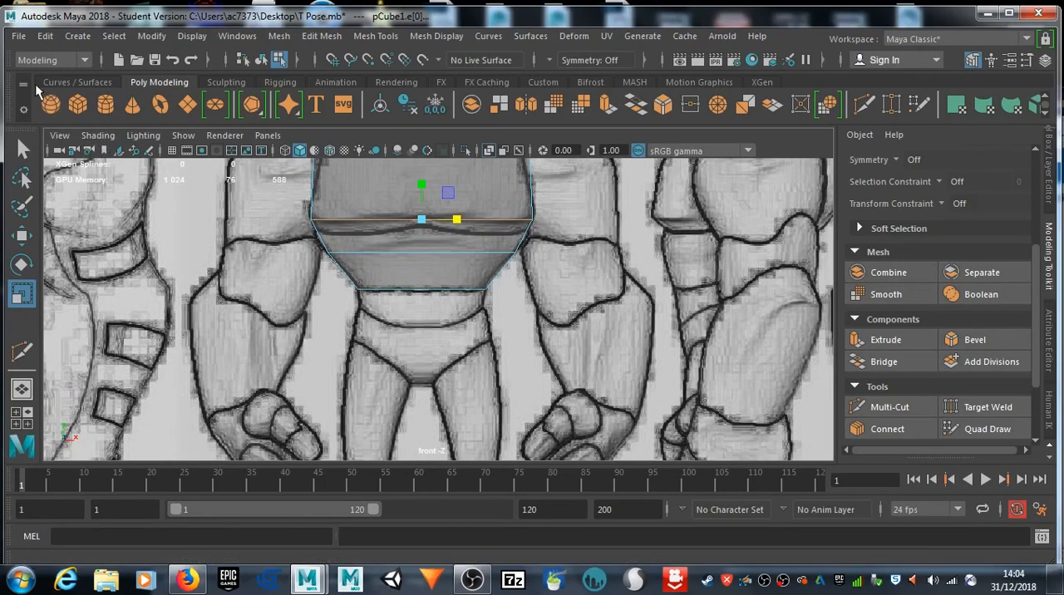
{"action": "left_click", "coordinate": [50, 104]}
{"action": "scroll", "coordinate": [459, 342], "scroll_direction": "down", "scroll_amount": 10}
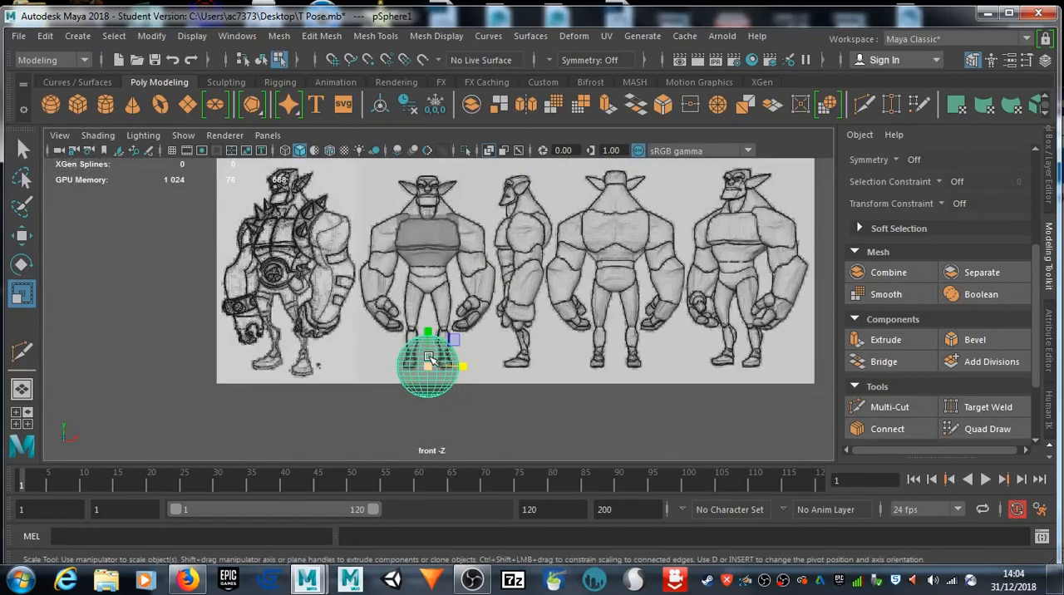
{"action": "key", "text": "w"}
{"action": "left_click_drag", "start_coordinate": [433, 328], "coordinate": [434, 241]}
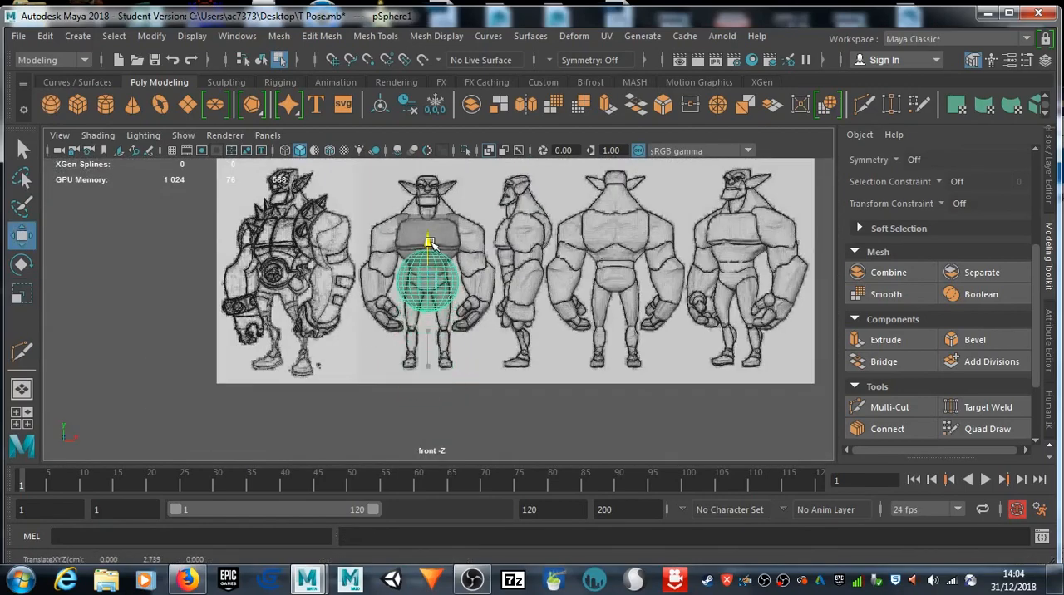
{"action": "scroll", "coordinate": [448, 291], "scroll_direction": "up", "scroll_amount": 5}
{"action": "scroll", "coordinate": [443, 285], "scroll_direction": "up", "scroll_amount": 3}
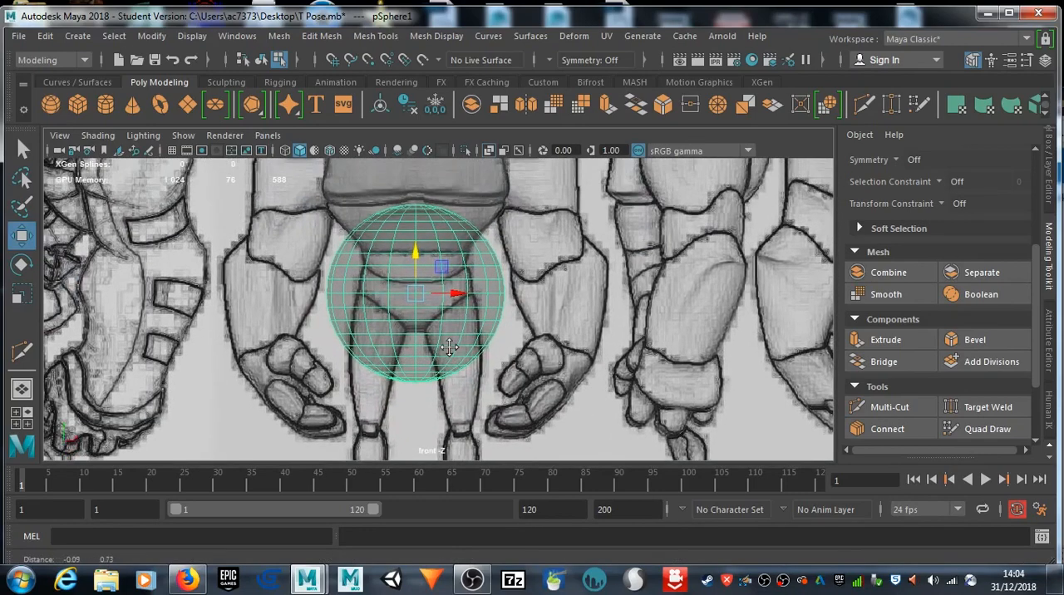
Step: Scale the sphere uniformly by about 0.62 and raise it to Y about 3.08 between waist and crotch
{"action": "key", "text": "r"}
{"action": "left_click_drag", "start_coordinate": [415, 297], "coordinate": [359, 295]}
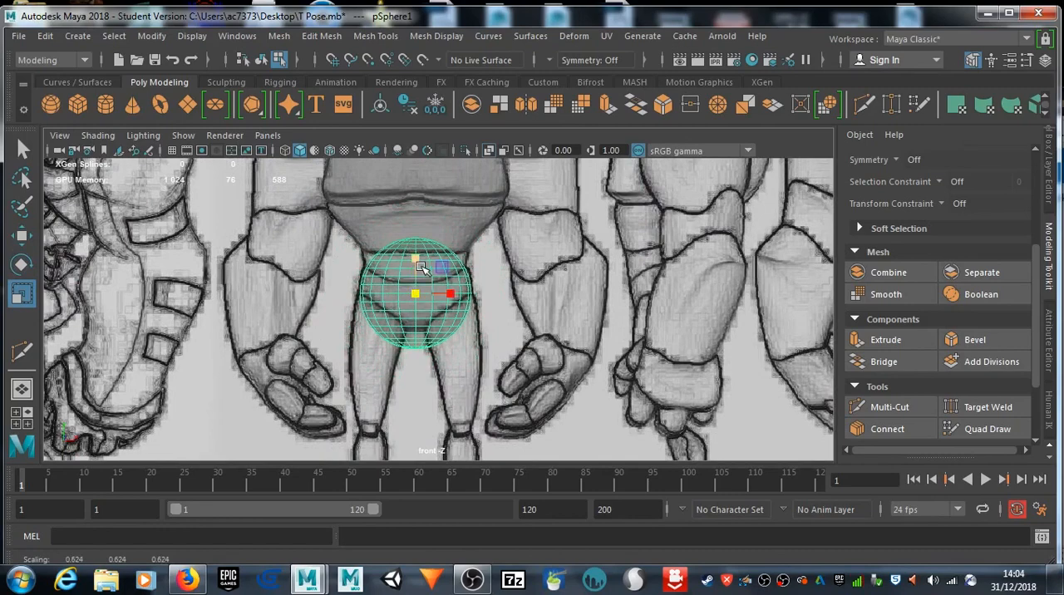
{"action": "key", "text": "w"}
{"action": "left_click_drag", "start_coordinate": [420, 265], "coordinate": [416, 235]}
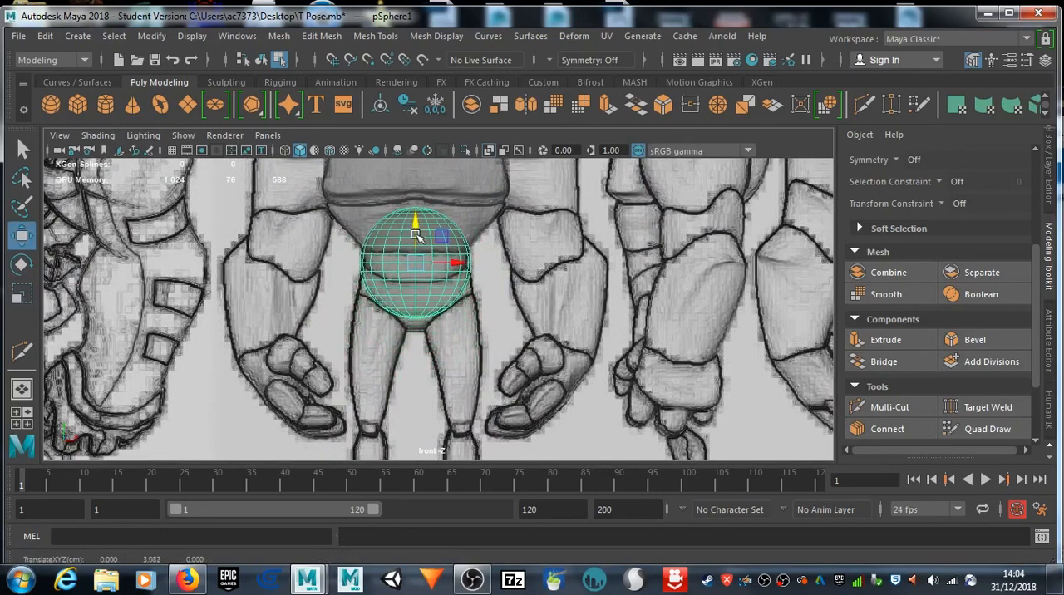
Step: Select the vertices on the sphere's lower right side, turn on soft selection, and try a smaller falloff radius before undoing that radius change
{"action": "scroll", "coordinate": [431, 299], "scroll_direction": "up", "scroll_amount": 3}
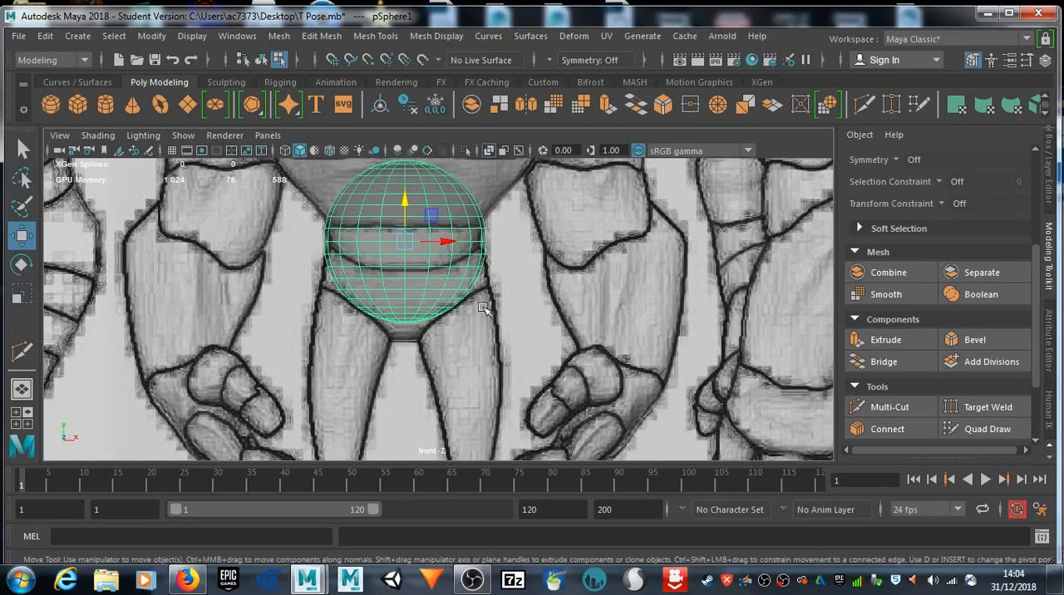
{"action": "right_click_drag", "start_coordinate": [471, 279], "coordinate": [423, 130]}
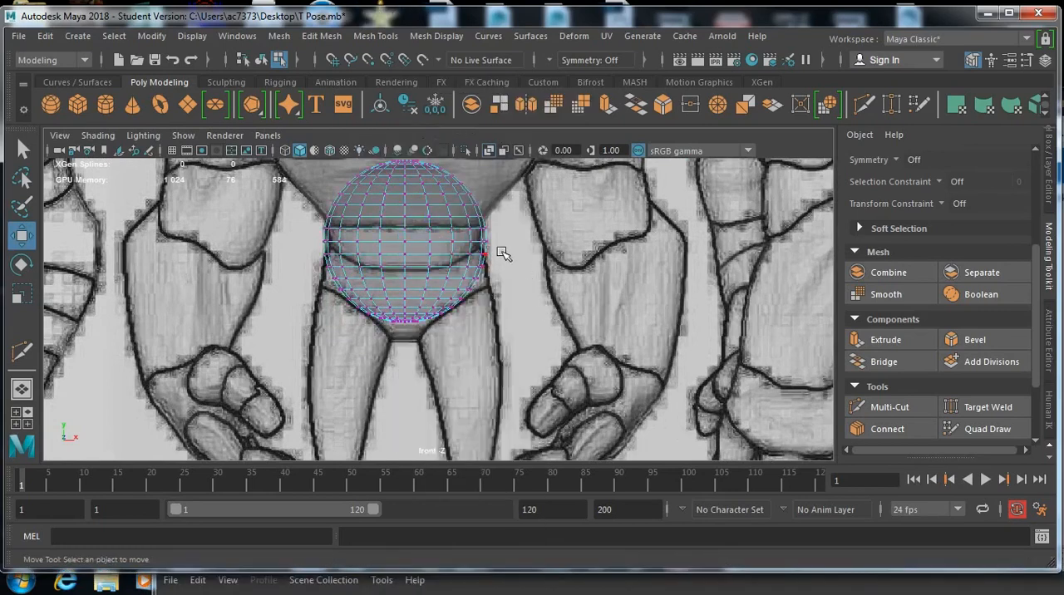
{"action": "left_click_drag", "start_coordinate": [460, 297], "coordinate": [459, 300]}
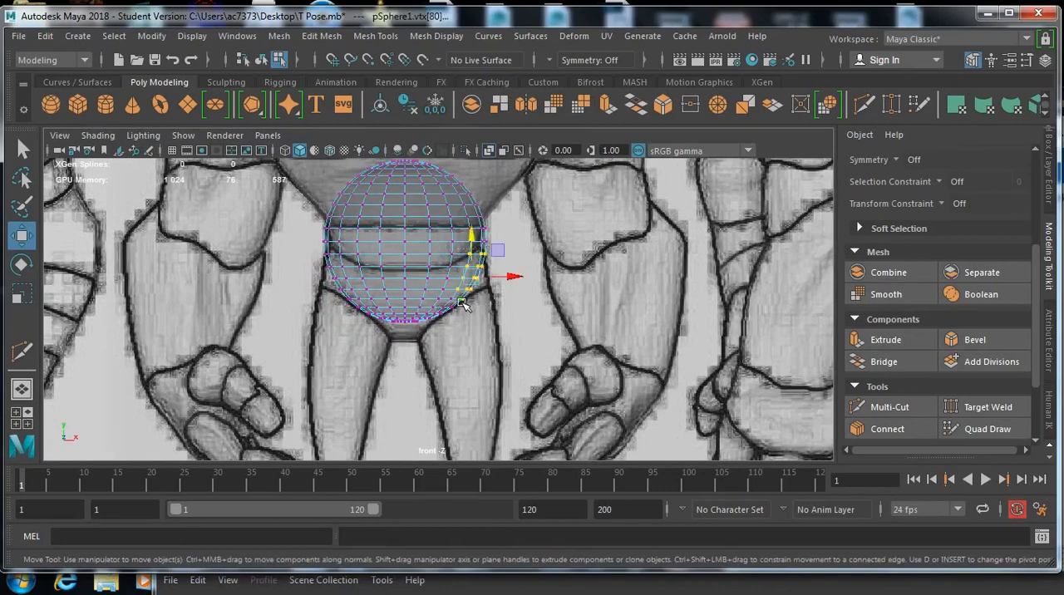
{"action": "key", "text": "b"}
{"action": "left_click_drag", "start_coordinate": [471, 278], "coordinate": [256, 280]}
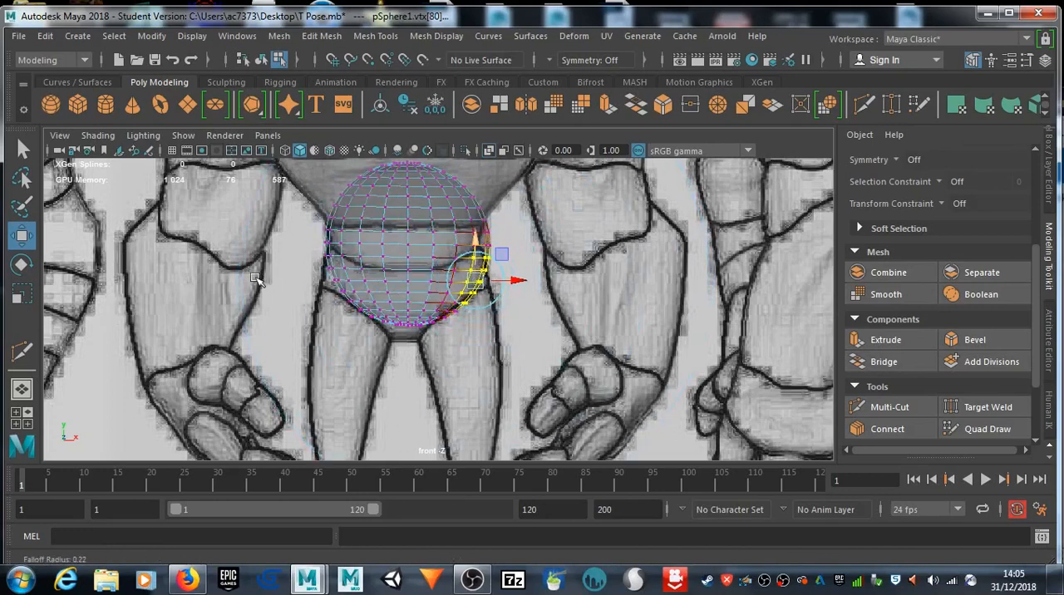
{"action": "key", "text": "ctrl+z"}
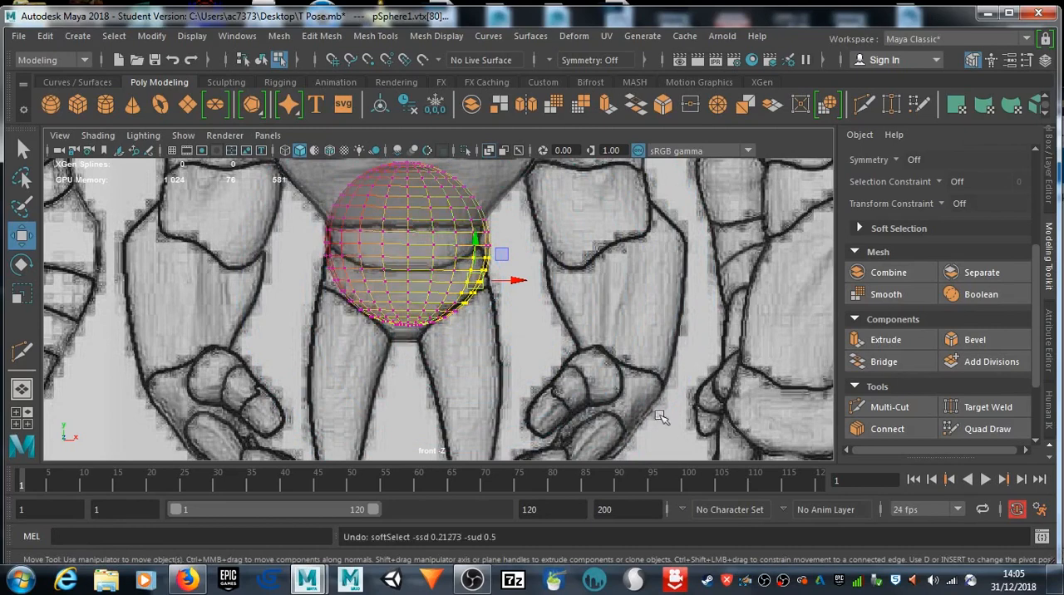
Step: Reduce the soft selection falloff radius to about 0.19 and reposition vertices along the sphere's right side to follow the waist and hip outline
{"action": "left_click_drag", "start_coordinate": [486, 284], "coordinate": [476, 285]}
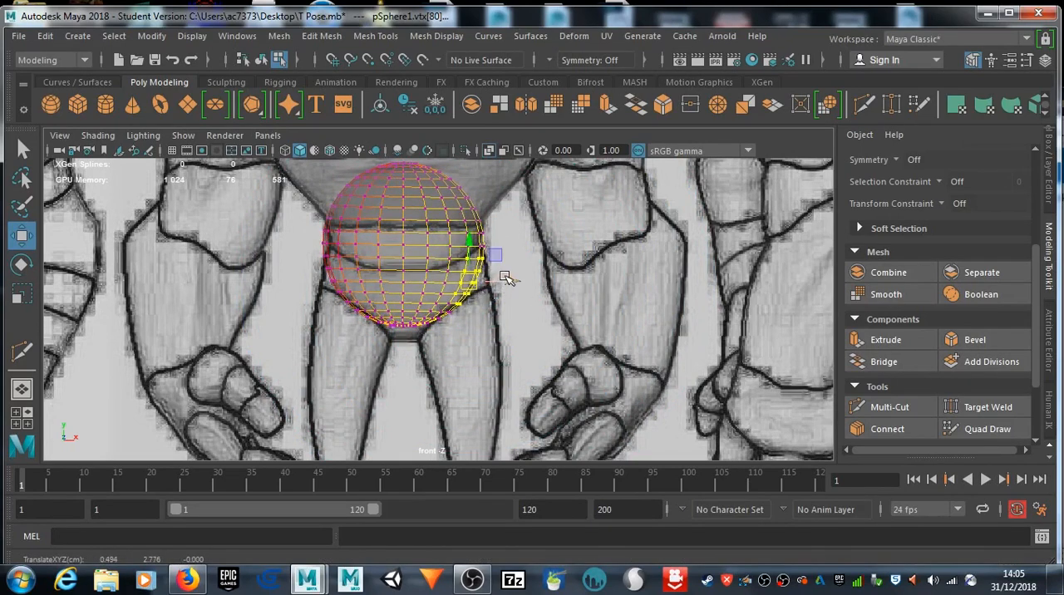
{"action": "left_click_drag", "start_coordinate": [449, 258], "coordinate": [232, 294]}
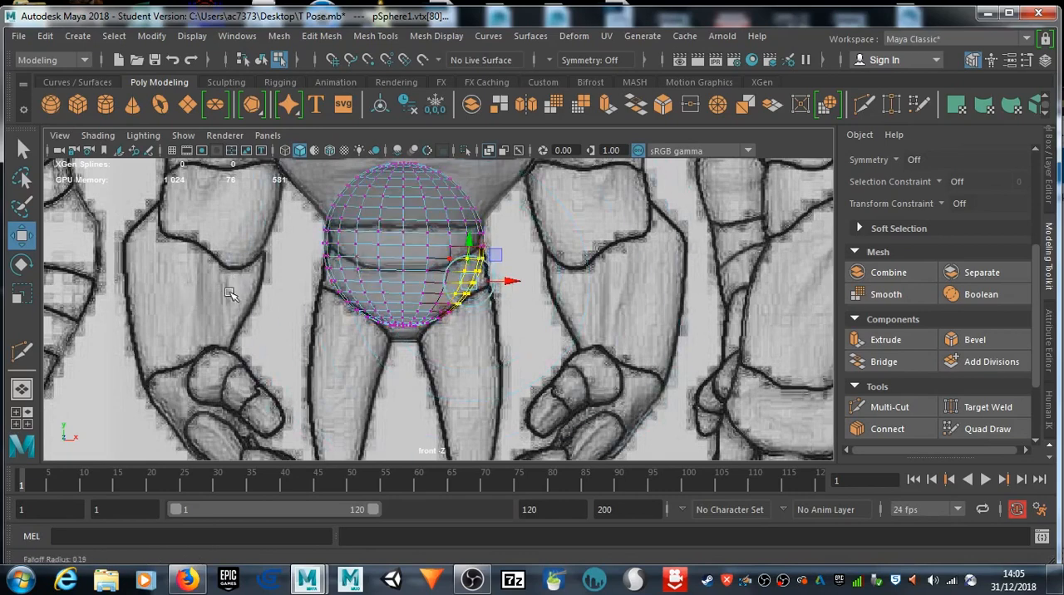
{"action": "left_click_drag", "start_coordinate": [465, 290], "coordinate": [472, 238]}
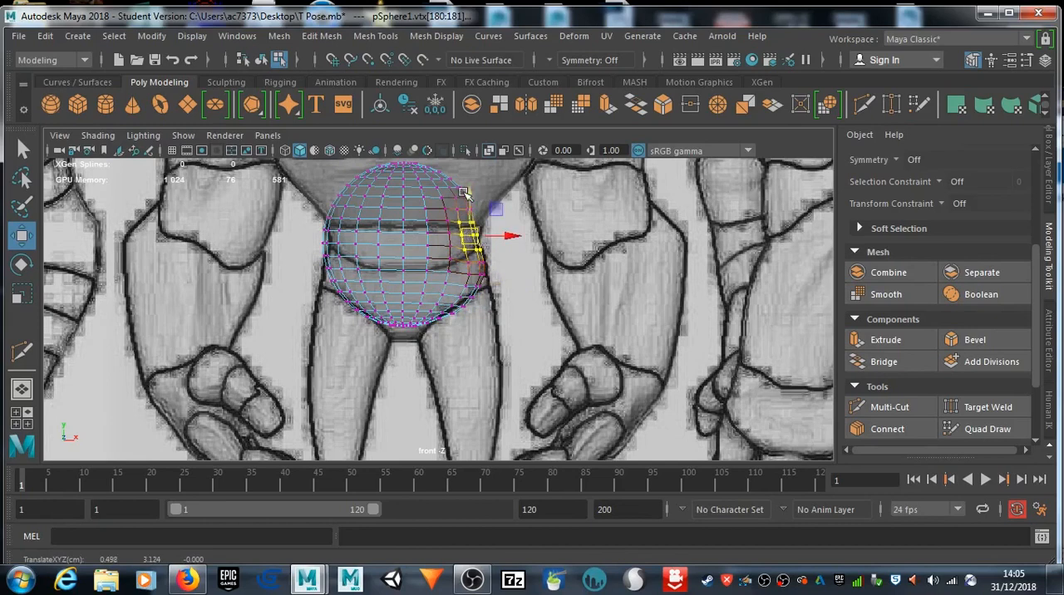
{"action": "left_click_drag", "start_coordinate": [497, 194], "coordinate": [475, 205]}
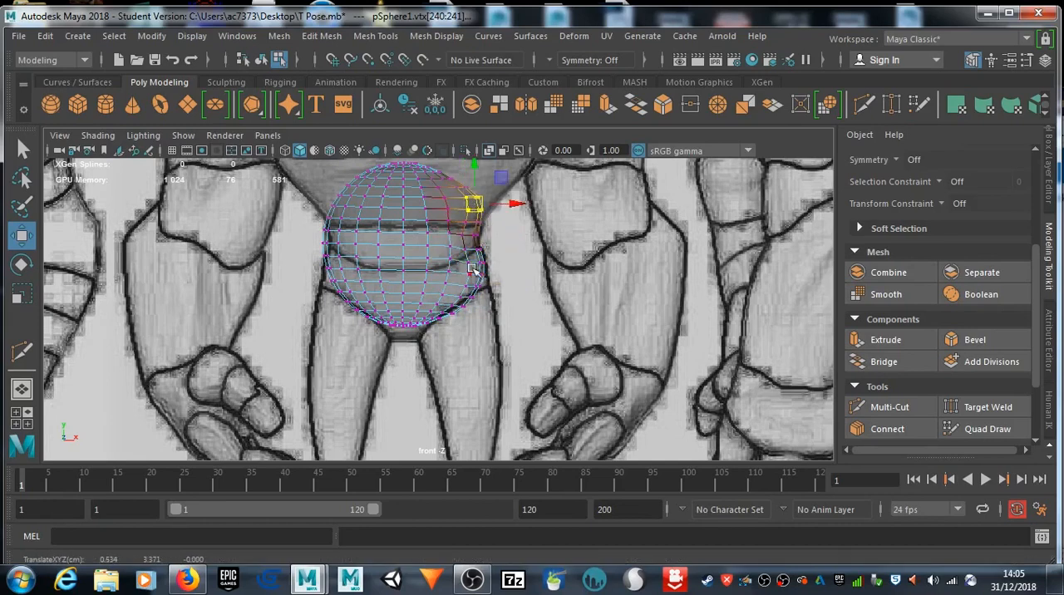
{"action": "left_click", "coordinate": [477, 275]}
{"action": "left_click_drag", "start_coordinate": [490, 282], "coordinate": [496, 288]}
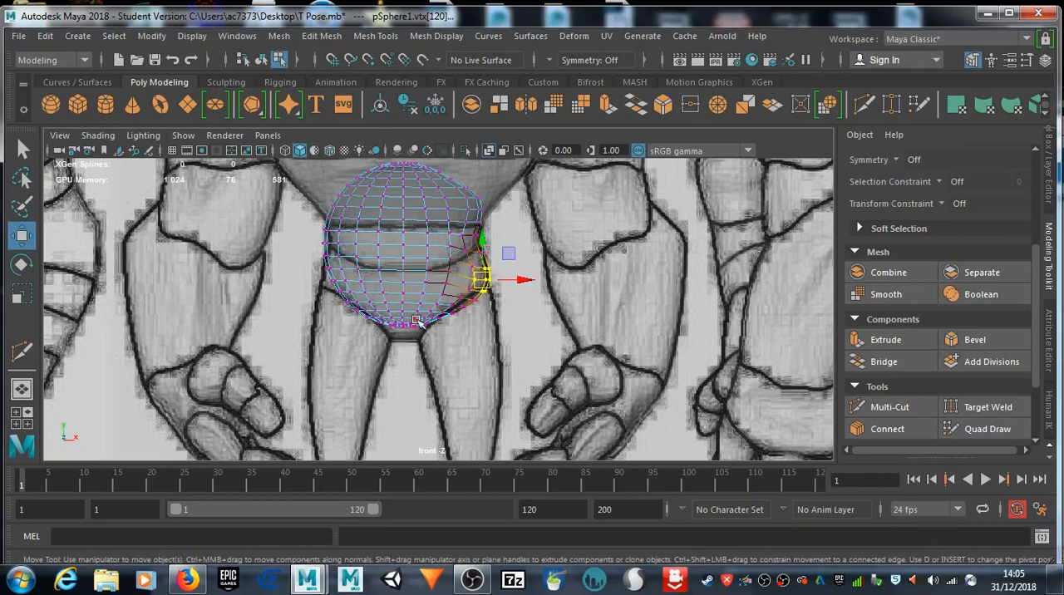
Step: Adjust the soft selection falloff and reshape the sphere's lowest vertices to the crotch outline
{"action": "mouse_move", "coordinate": [442, 341]}
{"action": "left_mouse_down"}
{"action": "mouse_move", "coordinate": [403, 330]}
{"action": "mouse_move", "coordinate": [402, 314]}
{"action": "mouse_move", "coordinate": [422, 324]}
{"action": "mouse_move", "coordinate": [424, 340]}
{"action": "left_mouse_up"}
{"action": "key", "text": "b"}
{"action": "middle_click_drag", "start_coordinate": [497, 301], "coordinate": [432, 236], "text": "alt"}
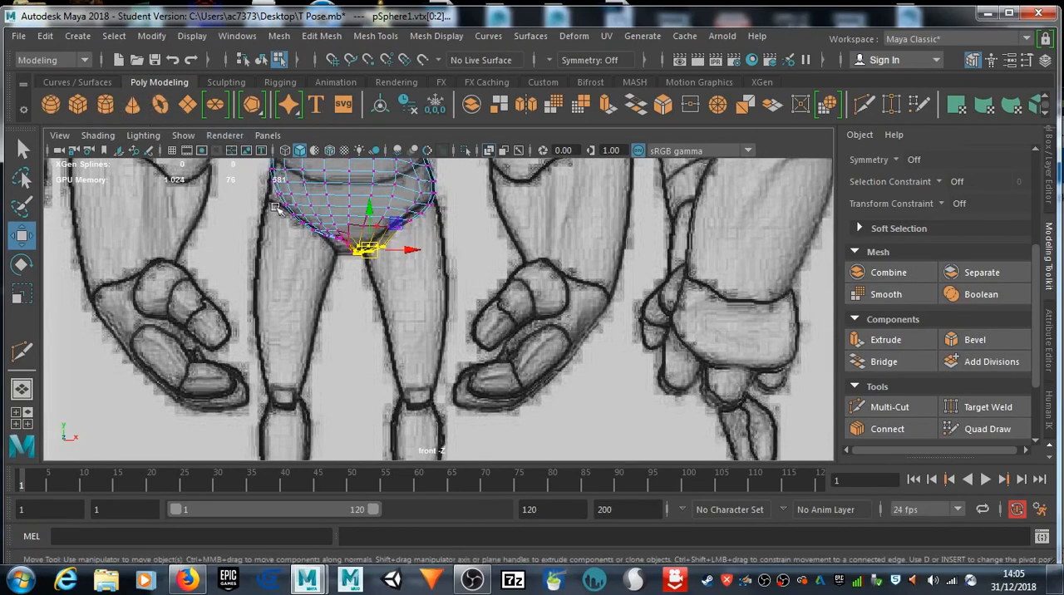
Step: Create a polygon cylinder, scale it down uniformly, and place it over the front figure's right-hand thigh at about X 0.36, Y 2.24
{"action": "left_click", "coordinate": [106, 105]}
{"action": "scroll", "coordinate": [391, 427], "scroll_direction": "down", "scroll_amount": 5}
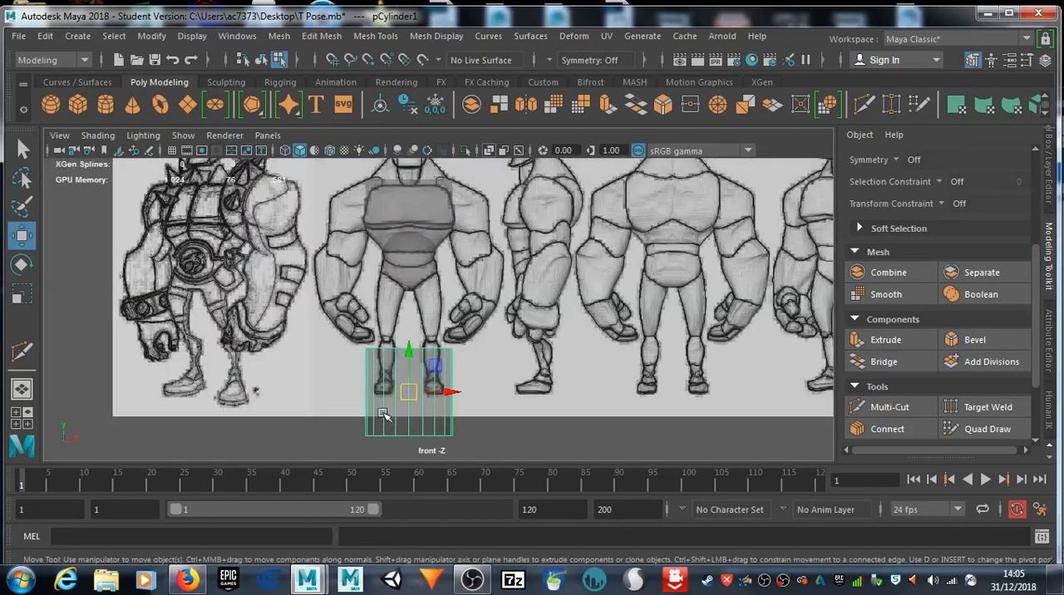
{"action": "left_click_drag", "start_coordinate": [408, 356], "coordinate": [408, 283]}
{"action": "left_click_drag", "start_coordinate": [449, 319], "coordinate": [376, 312]}
{"action": "key", "text": "r"}
{"action": "scroll", "coordinate": [499, 359], "scroll_direction": "up", "scroll_amount": 6}
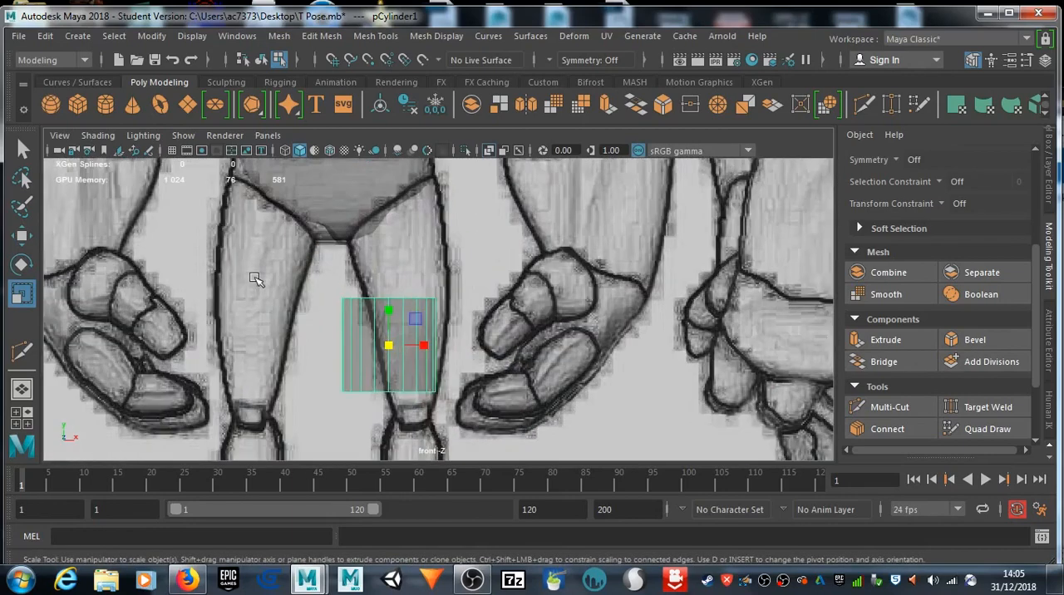
{"action": "key", "text": "w"}
{"action": "left_click_drag", "start_coordinate": [385, 312], "coordinate": [385, 217]}
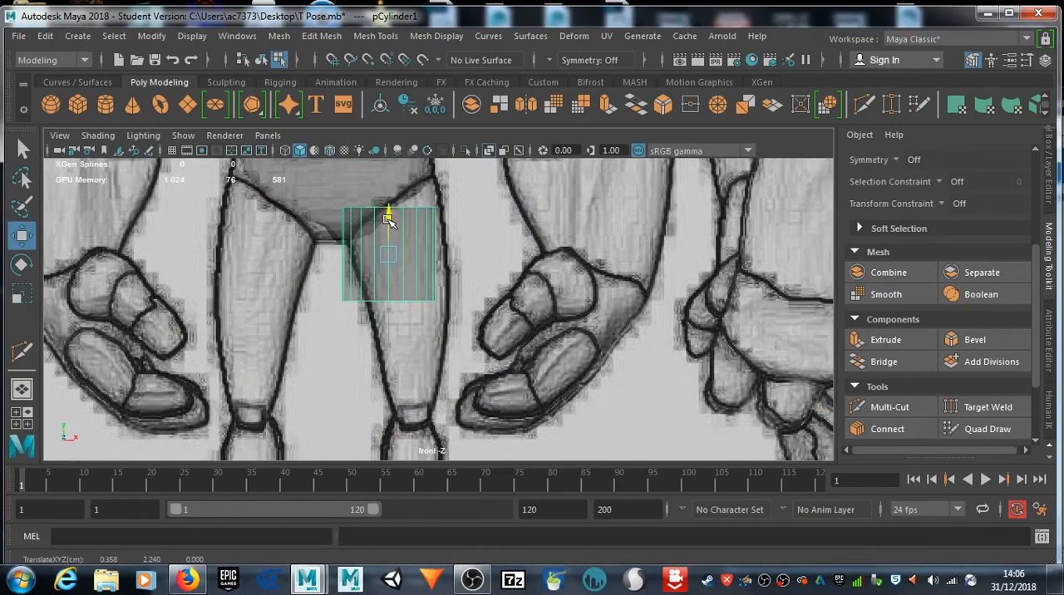
Step: Rotate the cylinder about 11 degrees around Z, stretch it lengthwise, and position it along the thigh from hip to knee
{"action": "key", "text": "e"}
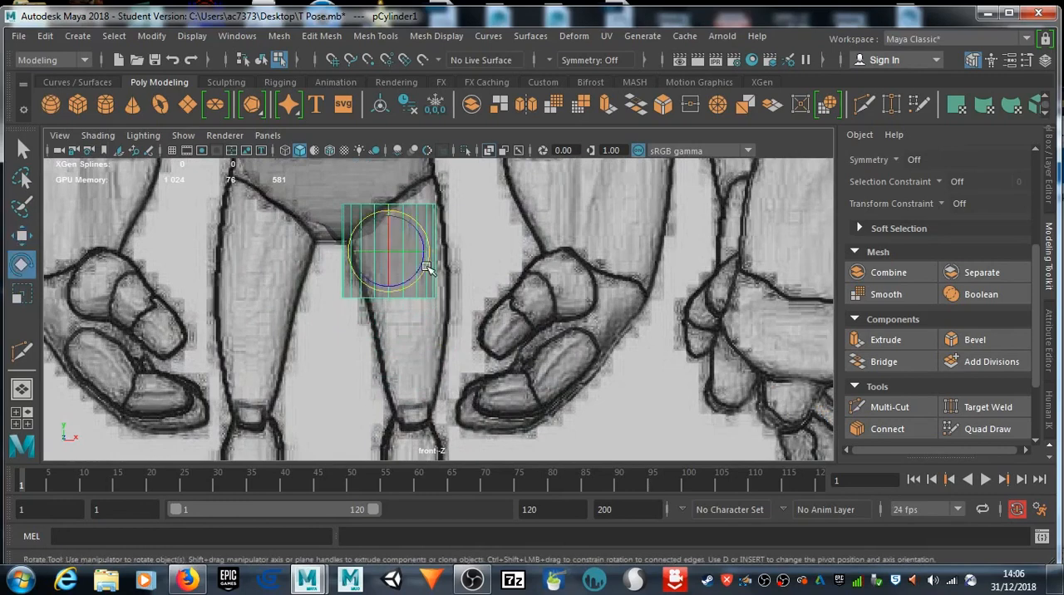
{"action": "left_click_drag", "start_coordinate": [425, 256], "coordinate": [429, 260]}
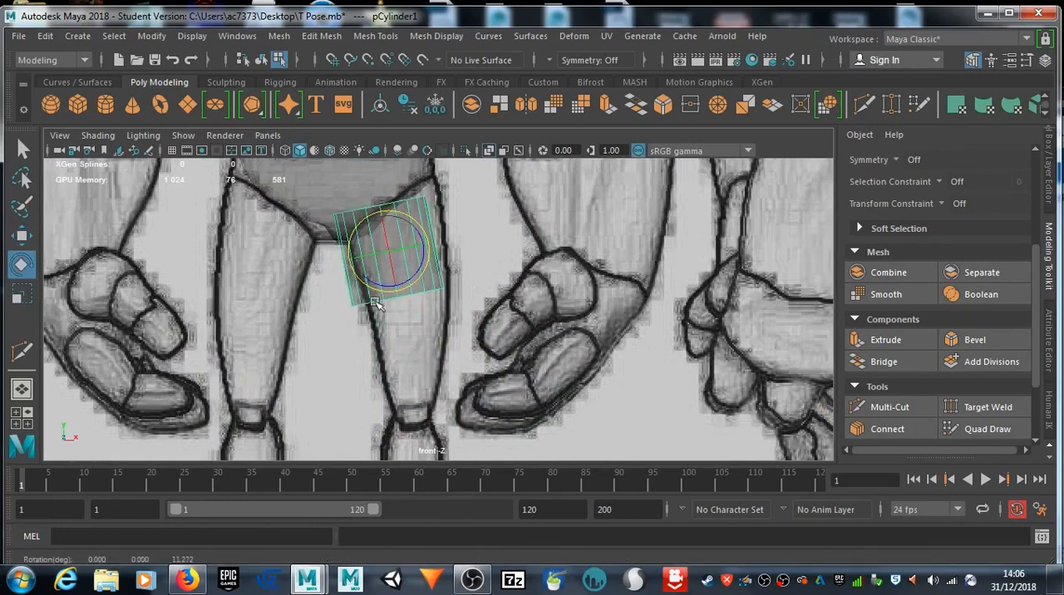
{"action": "key", "text": "r"}
{"action": "left_click_drag", "start_coordinate": [381, 212], "coordinate": [374, 160]}
{"action": "key", "text": "w"}
{"action": "left_click_drag", "start_coordinate": [387, 211], "coordinate": [475, 264]}
{"action": "left_click_drag", "start_coordinate": [431, 300], "coordinate": [451, 298]}
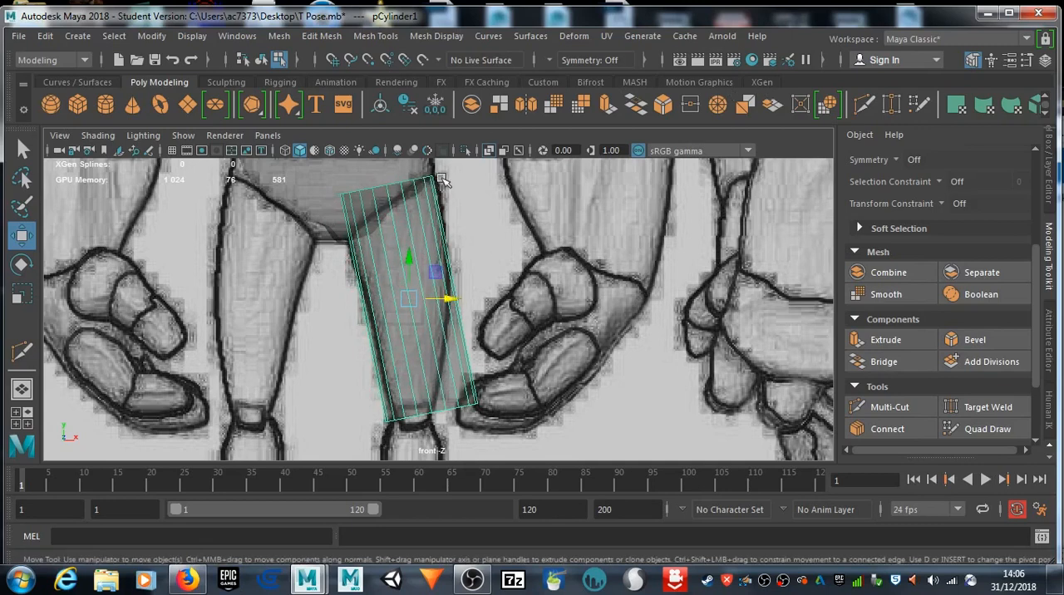
Step: Select the cylinder's bottom edge loop, scale it down uniformly to knee width, and move it along X over the knee
{"action": "right_click_drag", "start_coordinate": [437, 413], "coordinate": [436, 98]}
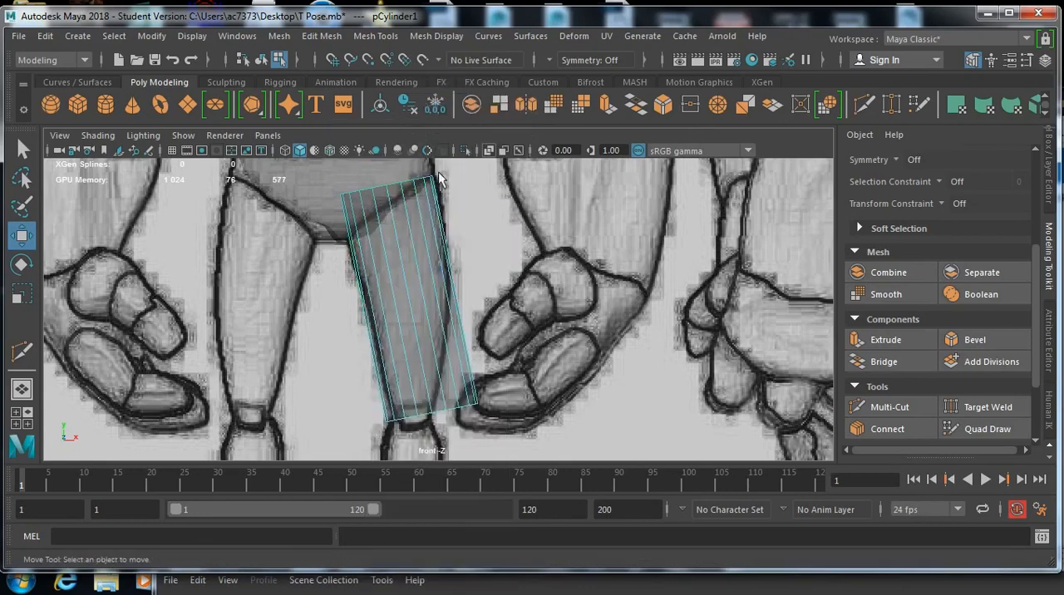
{"action": "double_click", "coordinate": [439, 413]}
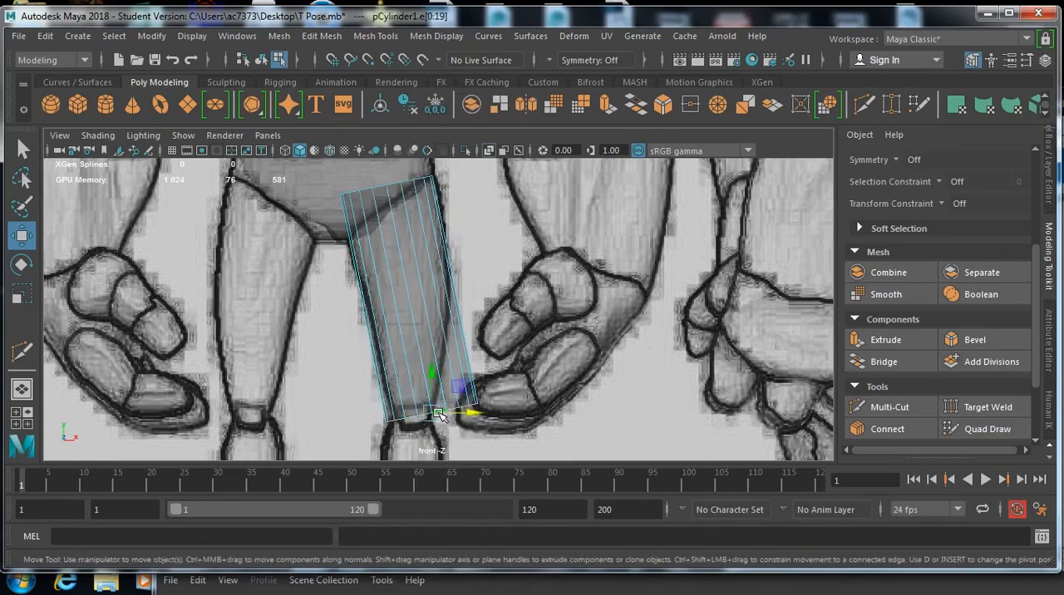
{"action": "key", "text": "e"}
{"action": "key", "text": "r"}
{"action": "left_click_drag", "start_coordinate": [433, 413], "coordinate": [397, 410]}
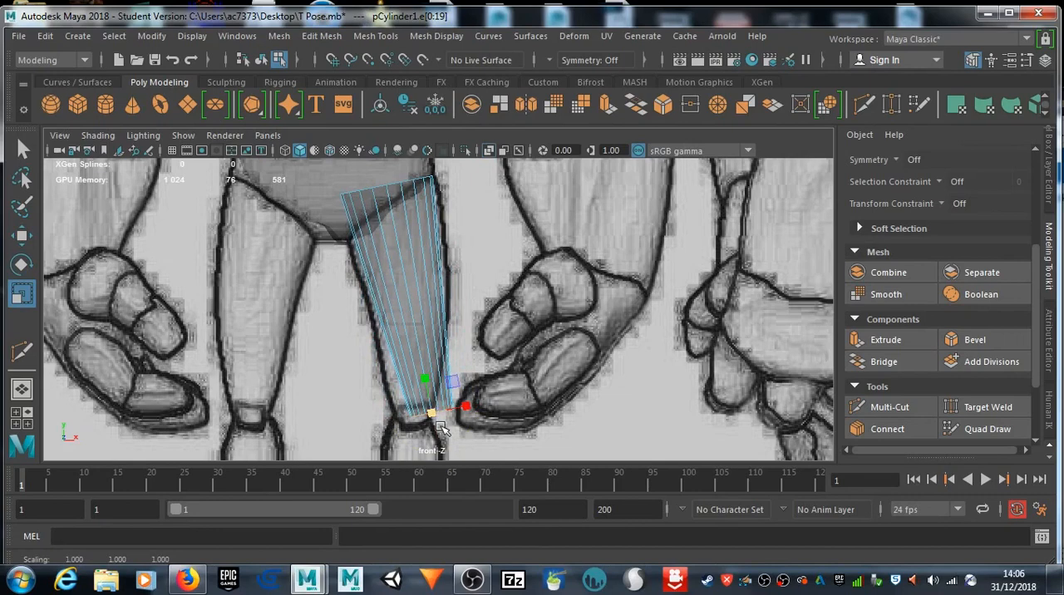
{"action": "key", "text": "w"}
{"action": "left_click_drag", "start_coordinate": [481, 415], "coordinate": [459, 417]}
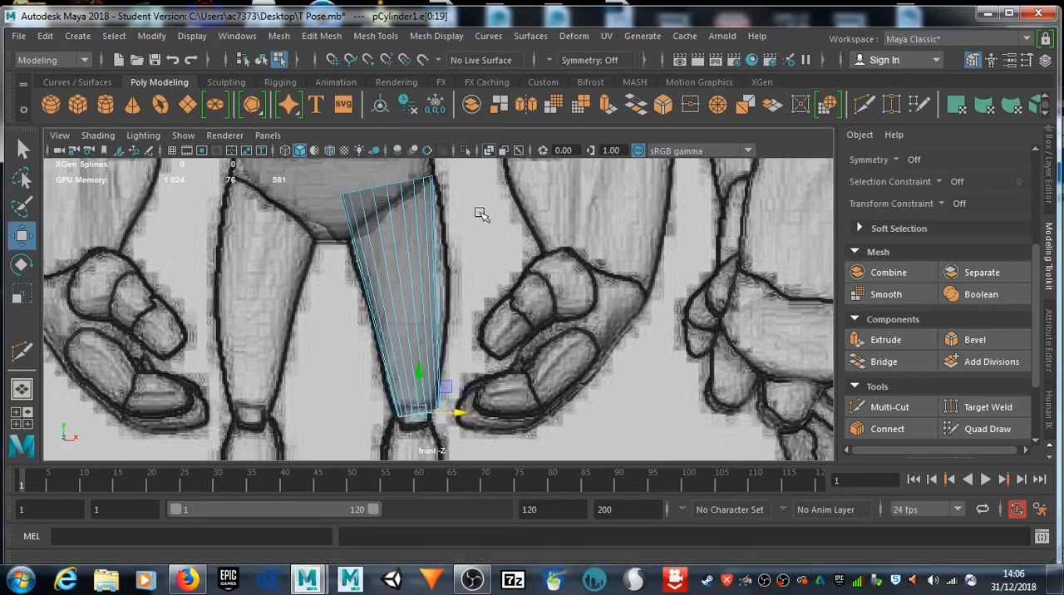
Step: Insert four edge loops with Multi-Cut, spaced along the thigh cylinder from just above the knee to the crotch level
{"action": "left_click", "coordinate": [864, 106]}
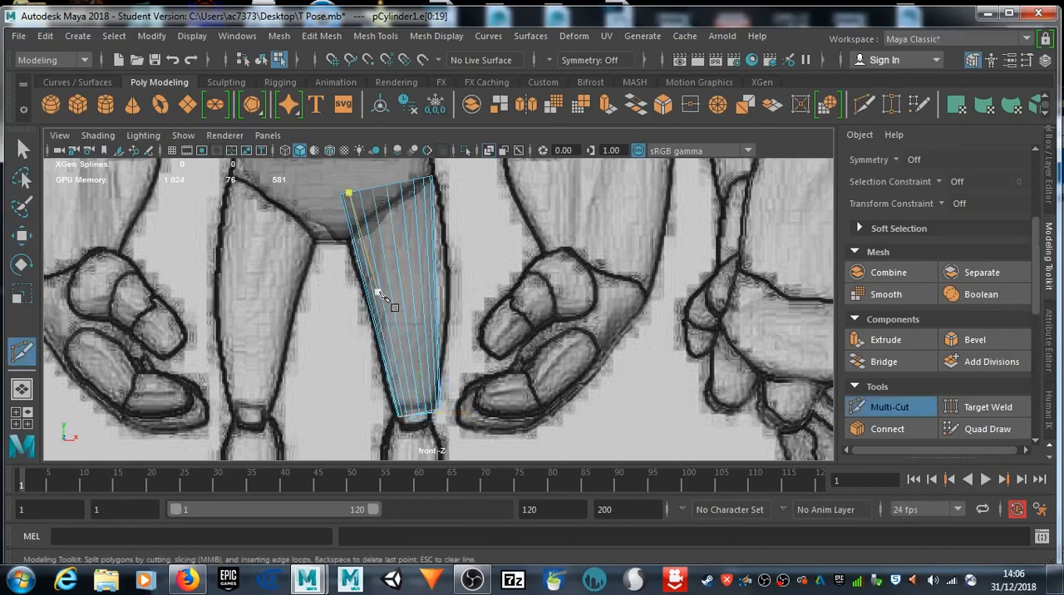
{"action": "left_click", "coordinate": [422, 366], "text": "ctrl"}
{"action": "left_click", "coordinate": [397, 320], "text": "ctrl"}
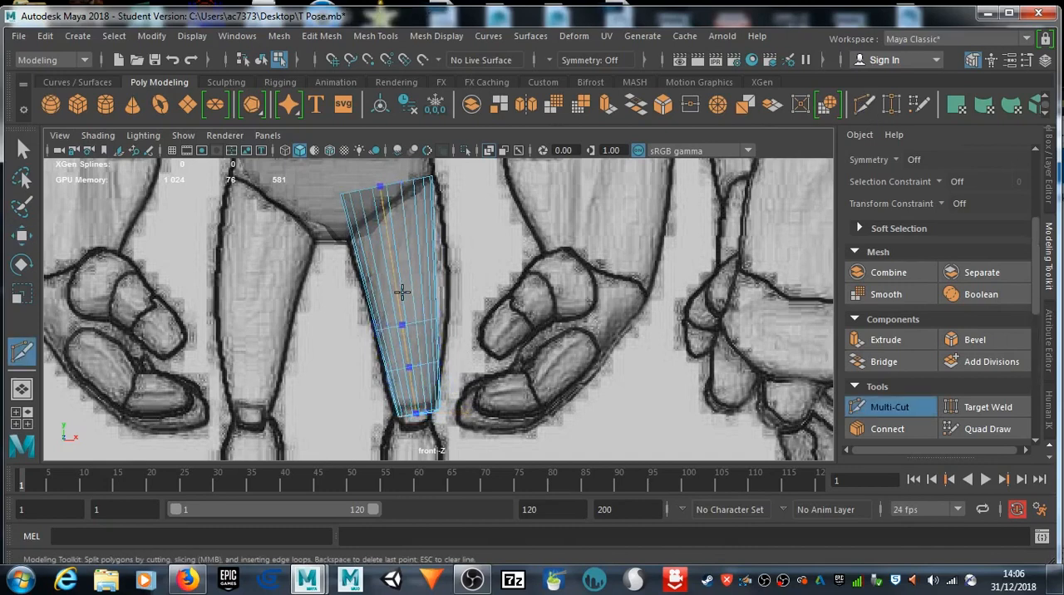
{"action": "left_click", "coordinate": [395, 274], "text": "ctrl"}
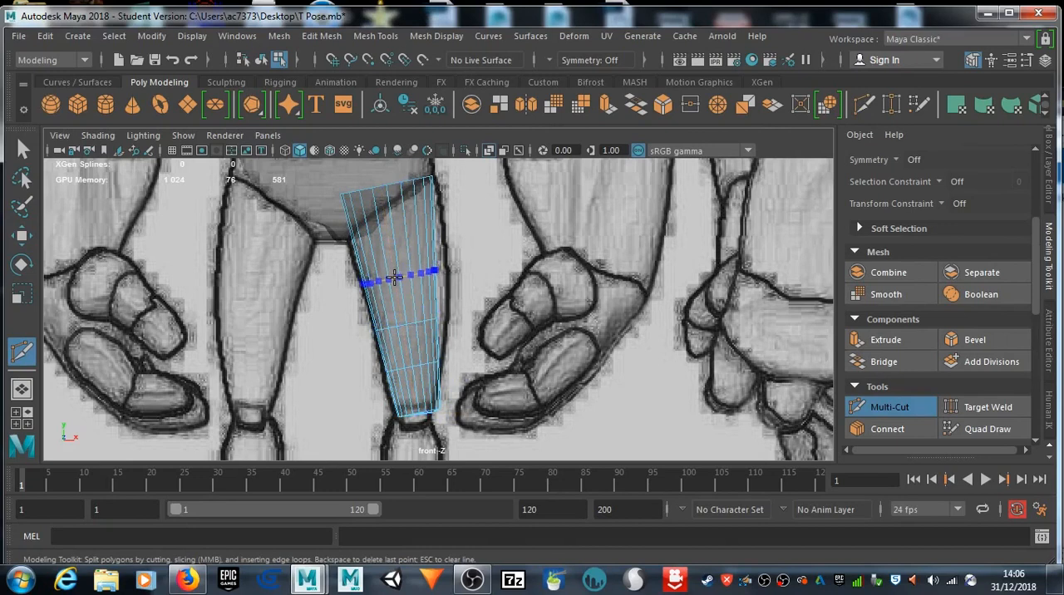
{"action": "left_click", "coordinate": [398, 228], "text": "ctrl"}
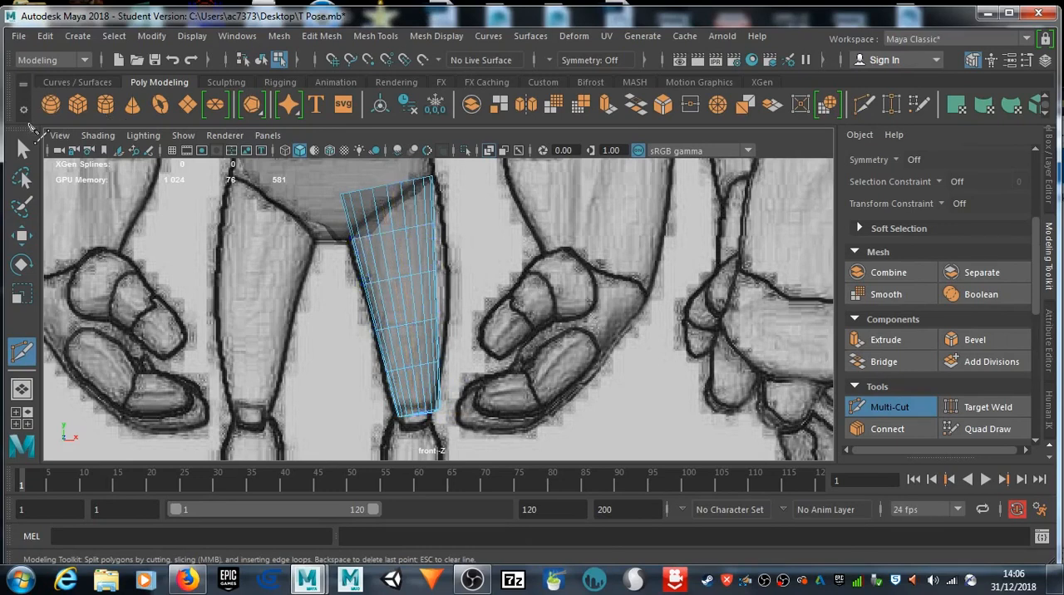
{"action": "left_click", "coordinate": [22, 149]}
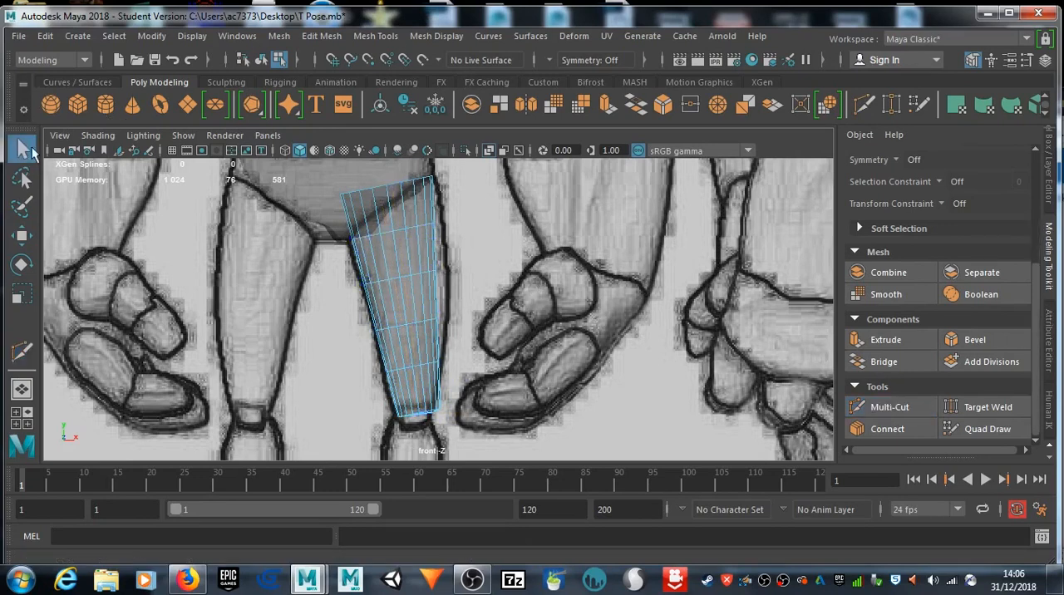
Step: Scale the two uppermost inserted edge loops up slightly and shift the second one outward along X to the thigh outline
{"action": "double_click", "coordinate": [385, 233]}
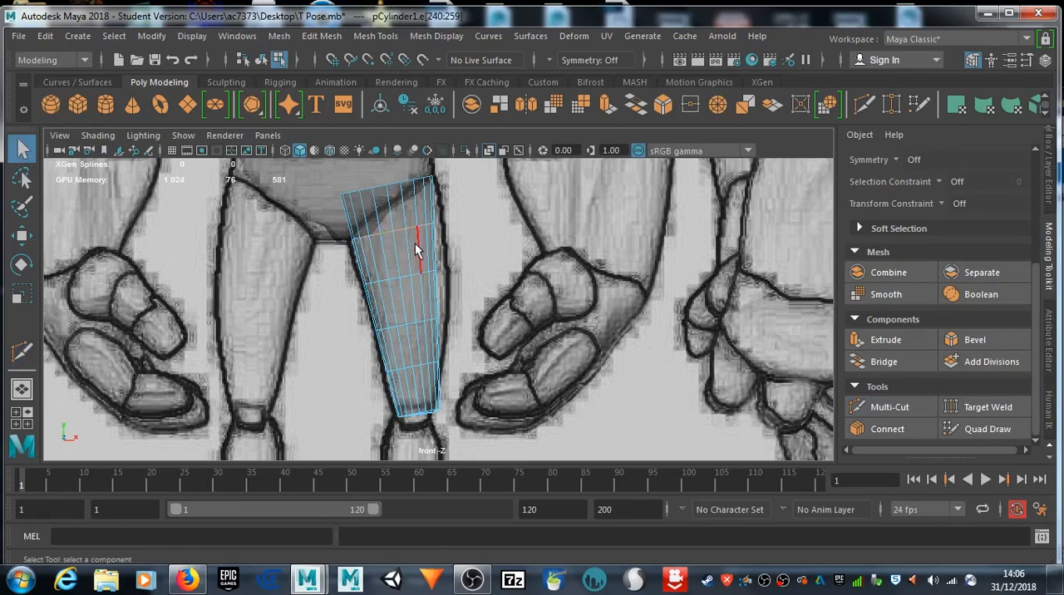
{"action": "key", "text": "w"}
{"action": "key", "text": "r"}
{"action": "left_click_drag", "start_coordinate": [394, 232], "coordinate": [399, 235]}
{"action": "double_click", "coordinate": [406, 278]}
{"action": "left_click_drag", "start_coordinate": [406, 278], "coordinate": [407, 279]}
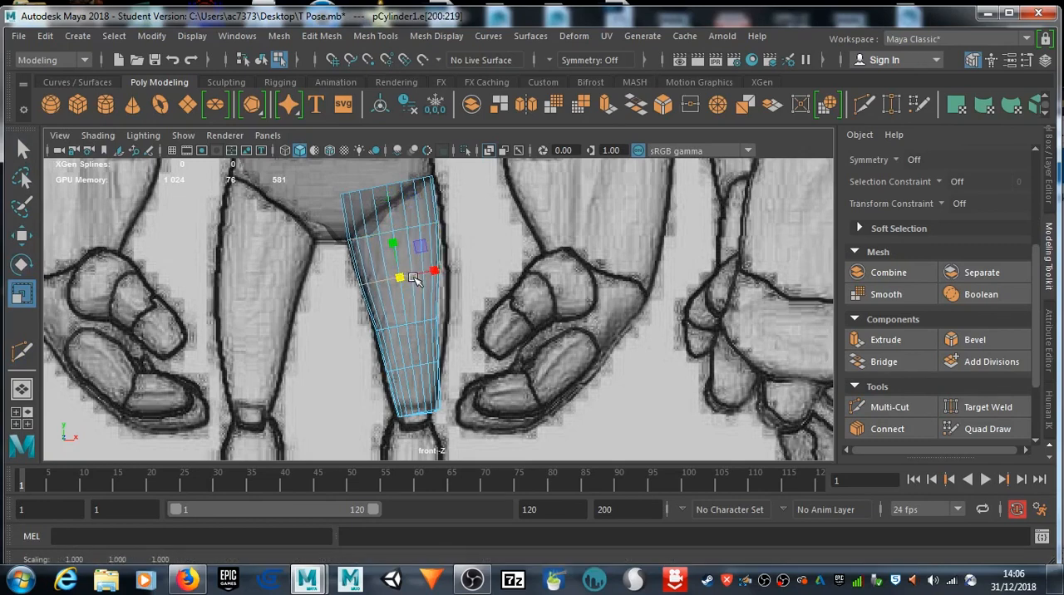
{"action": "key", "text": "w"}
{"action": "left_click_drag", "start_coordinate": [433, 277], "coordinate": [446, 279]}
Step: Move the third inserted edge loop from the top outward along X and scale it uniformly to match the thigh's width
{"action": "double_click", "coordinate": [414, 325]}
{"action": "left_click_drag", "start_coordinate": [450, 323], "coordinate": [456, 327]}
{"action": "key", "text": "e"}
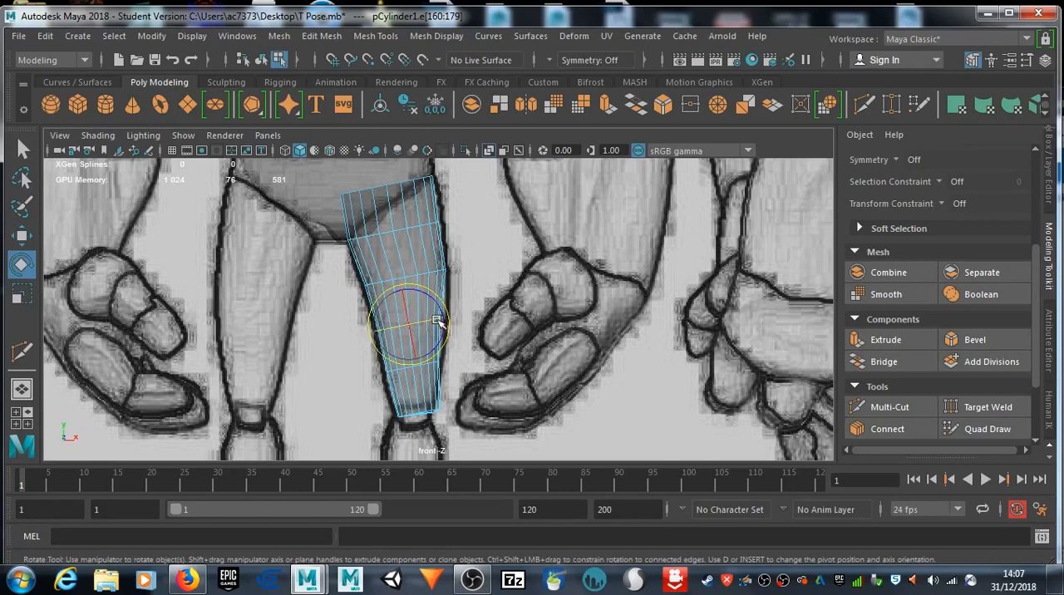
{"action": "key", "text": "r"}
{"action": "left_click_drag", "start_coordinate": [410, 322], "coordinate": [414, 322]}
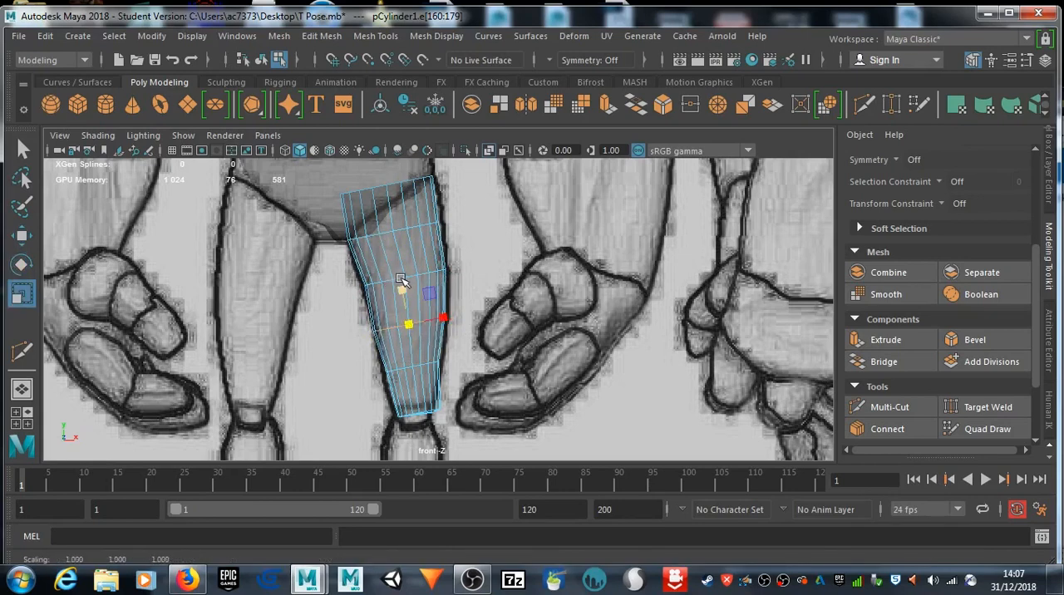
Step: Enlarge the second inserted edge loop from the top by about 1.01 and widen the uppermost one to fill the thigh outline
{"action": "double_click", "coordinate": [399, 277]}
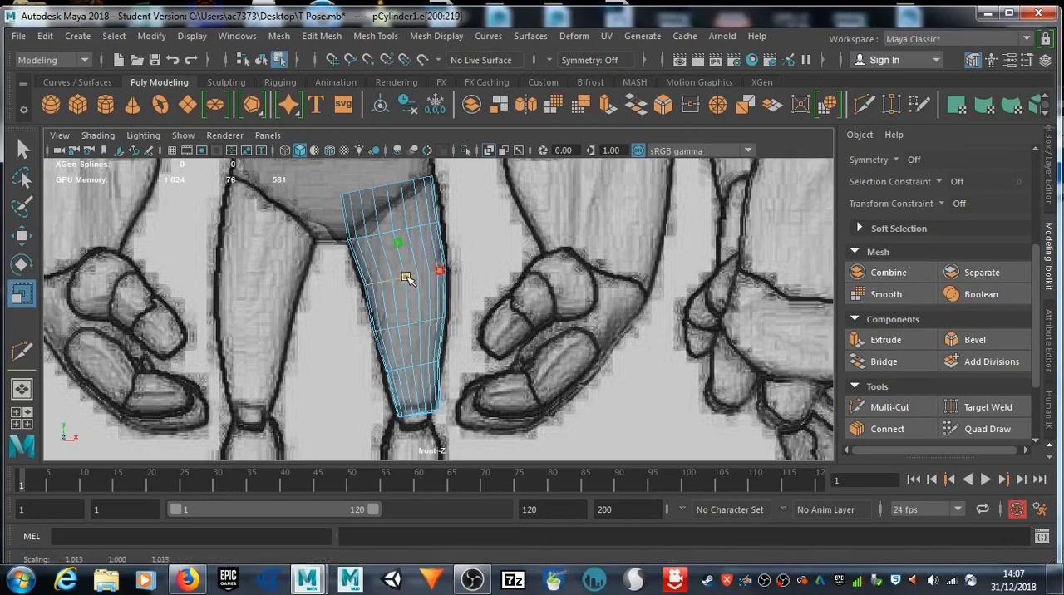
{"action": "double_click", "coordinate": [413, 229]}
{"action": "left_click_drag", "start_coordinate": [401, 232], "coordinate": [403, 232]}
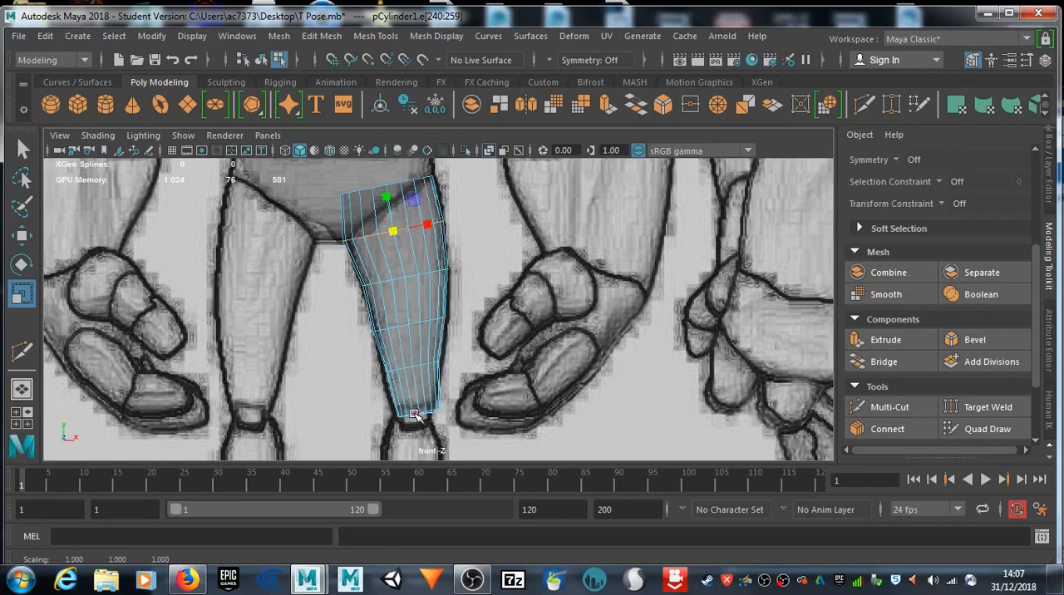
Step: Select the lowest inserted edge loop above the knee and scale it uniformly to the lower thigh's width
{"action": "scroll", "coordinate": [418, 413], "scroll_direction": "up", "scroll_amount": 3}
{"action": "scroll", "coordinate": [415, 401], "scroll_direction": "up", "scroll_amount": 1}
{"action": "middle_click_drag", "start_coordinate": [415, 396], "coordinate": [409, 336], "text": "alt"}
{"action": "double_click", "coordinate": [412, 334]}
{"action": "left_click_drag", "start_coordinate": [411, 334], "coordinate": [411, 336]}
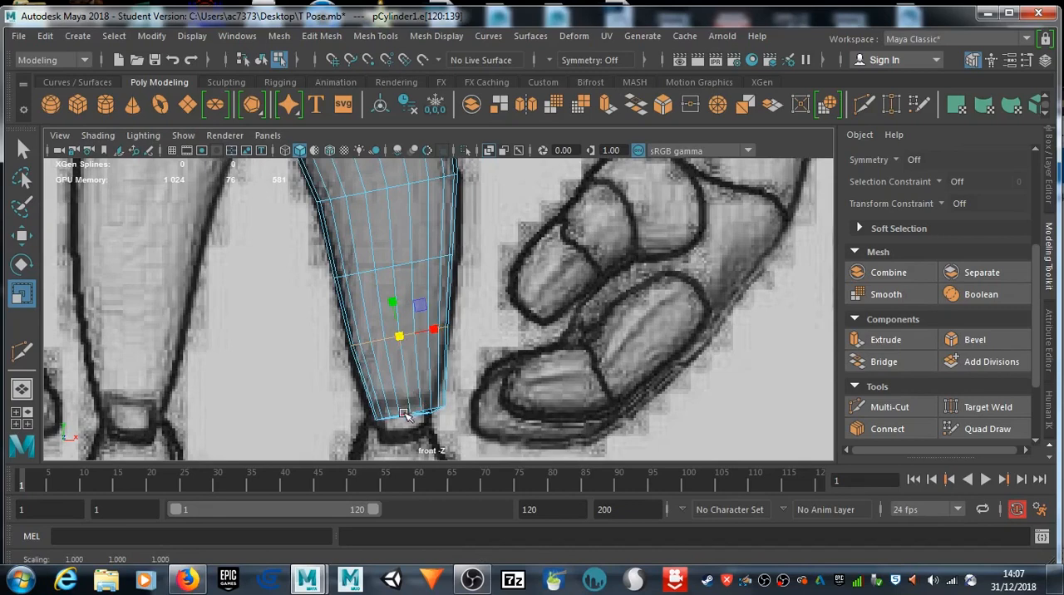
Step: Scale the cylinder's bottom edge loop up by about 1.06 and shift it inward along X to center it on the knee
{"action": "double_click", "coordinate": [405, 416]}
{"action": "left_click_drag", "start_coordinate": [409, 414], "coordinate": [415, 415]}
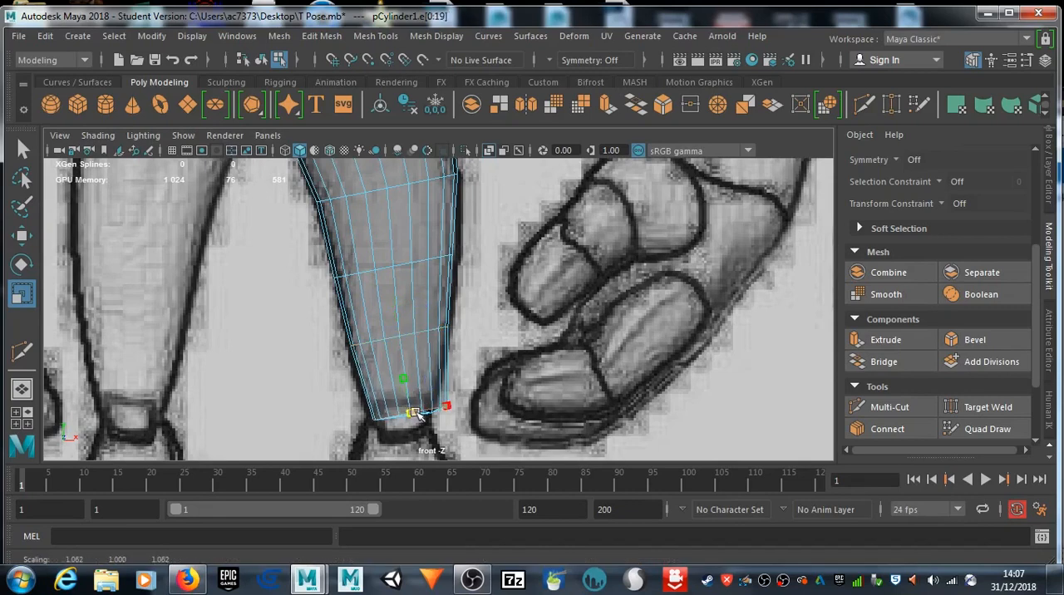
{"action": "key", "text": "w"}
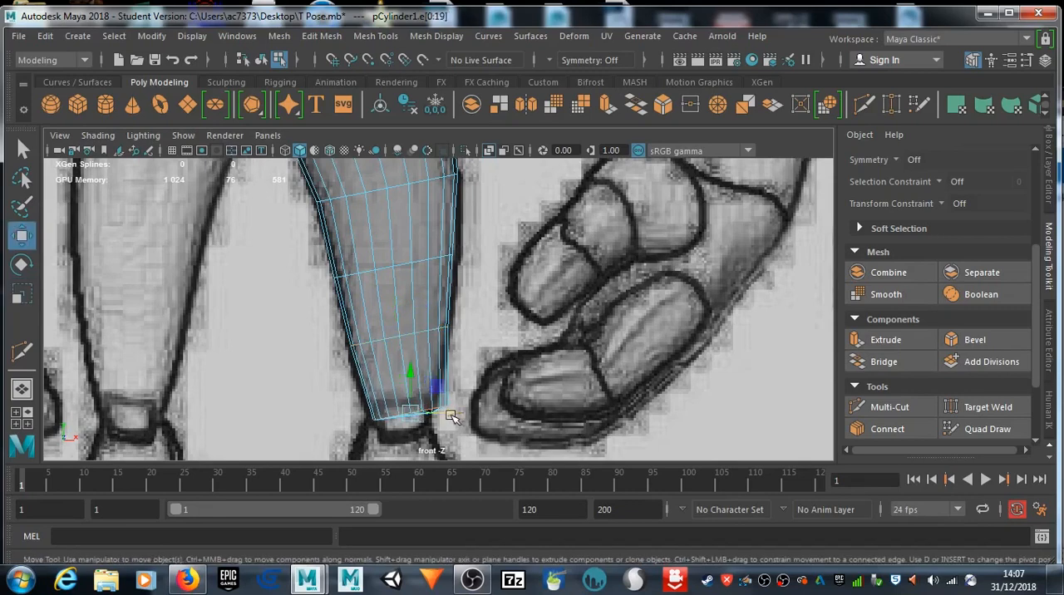
{"action": "left_click_drag", "start_coordinate": [450, 416], "coordinate": [442, 420]}
Step: In the side view, move the whole torso cube forward to about Z 0.32, over the side-profile drawing's torso
{"action": "scroll", "coordinate": [441, 420], "scroll_direction": "down", "scroll_amount": 5}
{"action": "scroll", "coordinate": [431, 309], "scroll_direction": "up", "scroll_amount": 8}
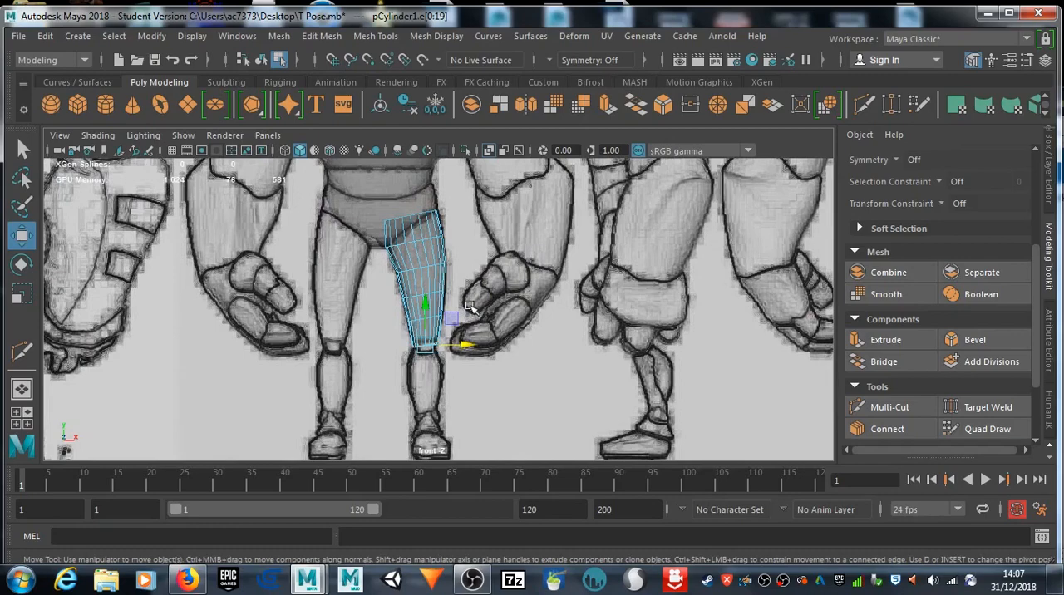
{"action": "scroll", "coordinate": [463, 292], "scroll_direction": "down", "scroll_amount": 8}
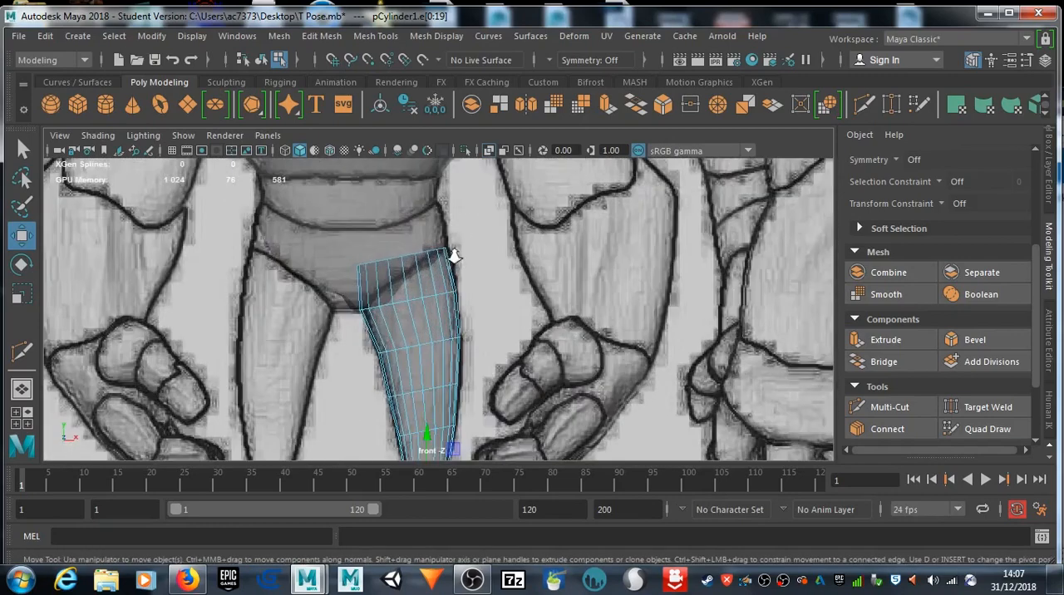
{"action": "key", "text": "space"}
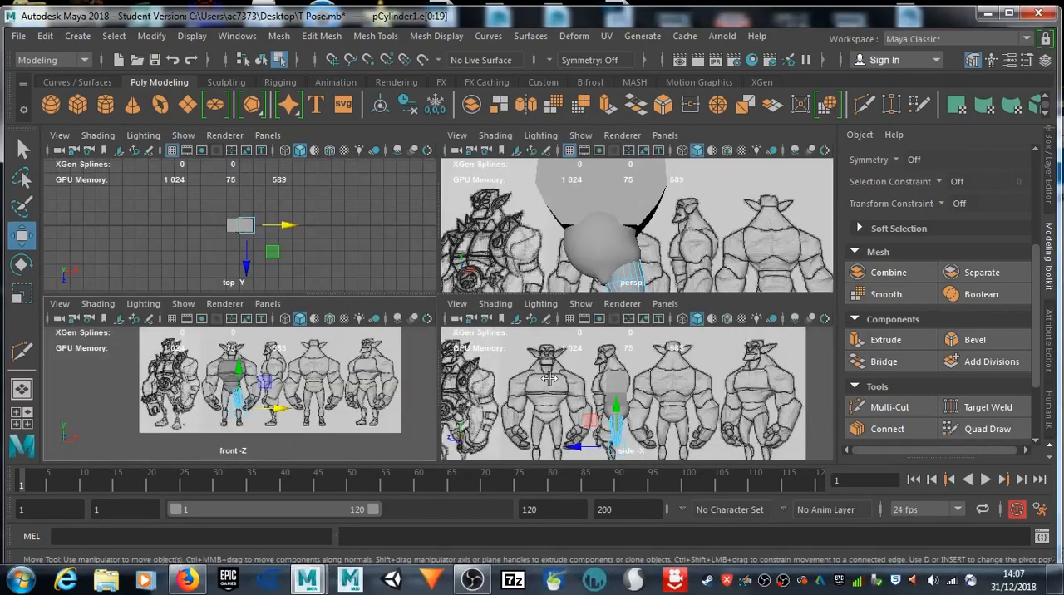
{"action": "key", "text": "space"}
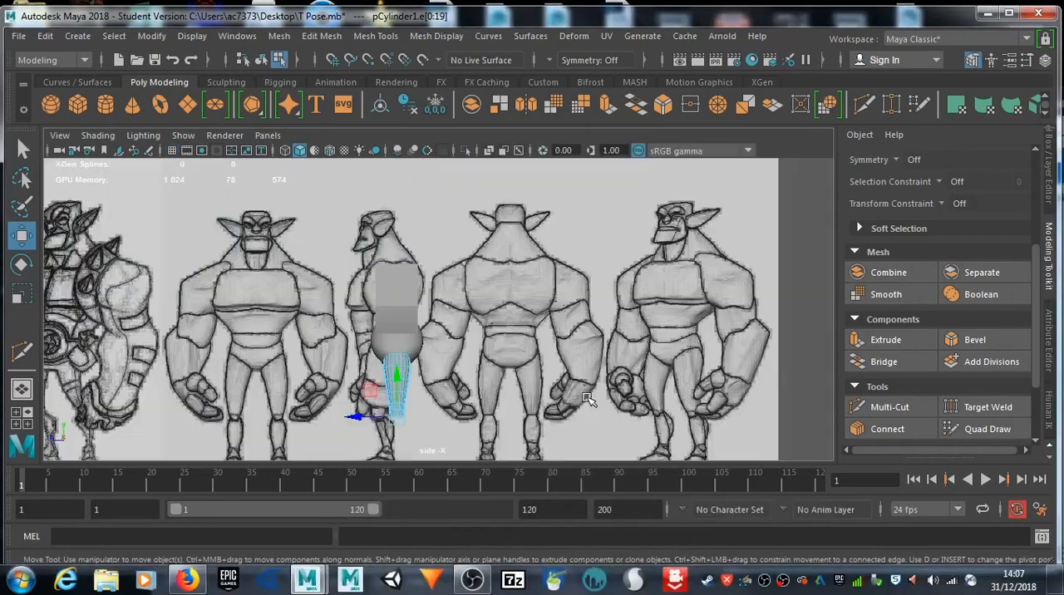
{"action": "scroll", "coordinate": [390, 275], "scroll_direction": "up", "scroll_amount": 3}
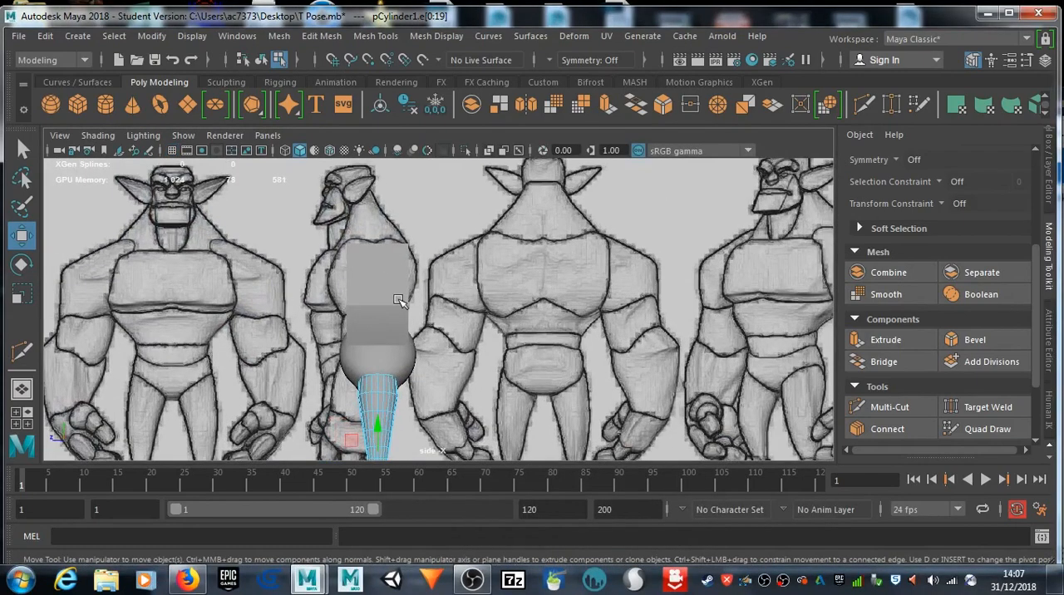
{"action": "left_click", "coordinate": [373, 289]}
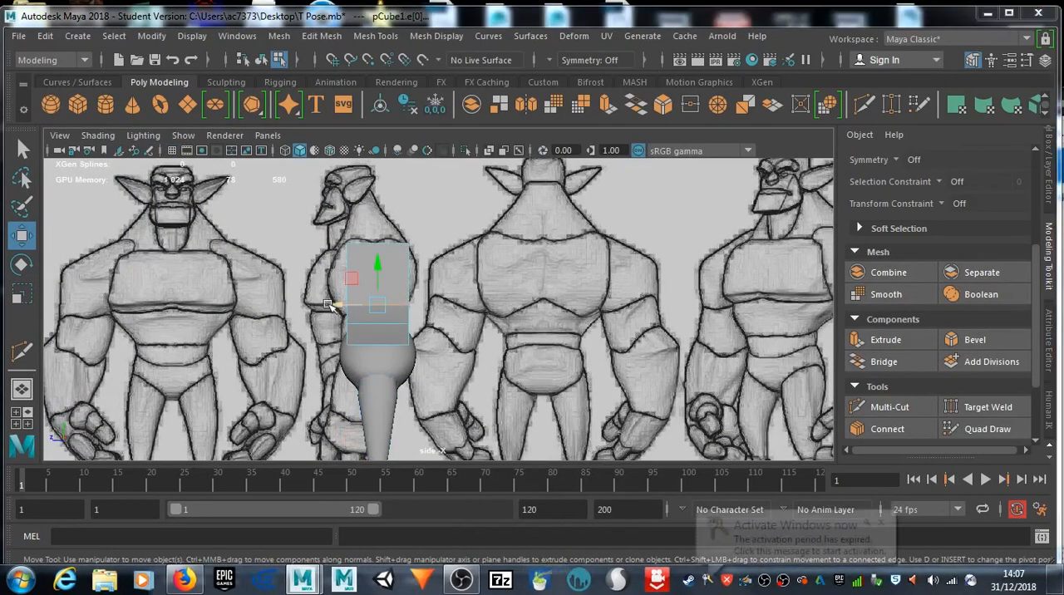
{"action": "left_click_drag", "start_coordinate": [337, 306], "coordinate": [305, 304]}
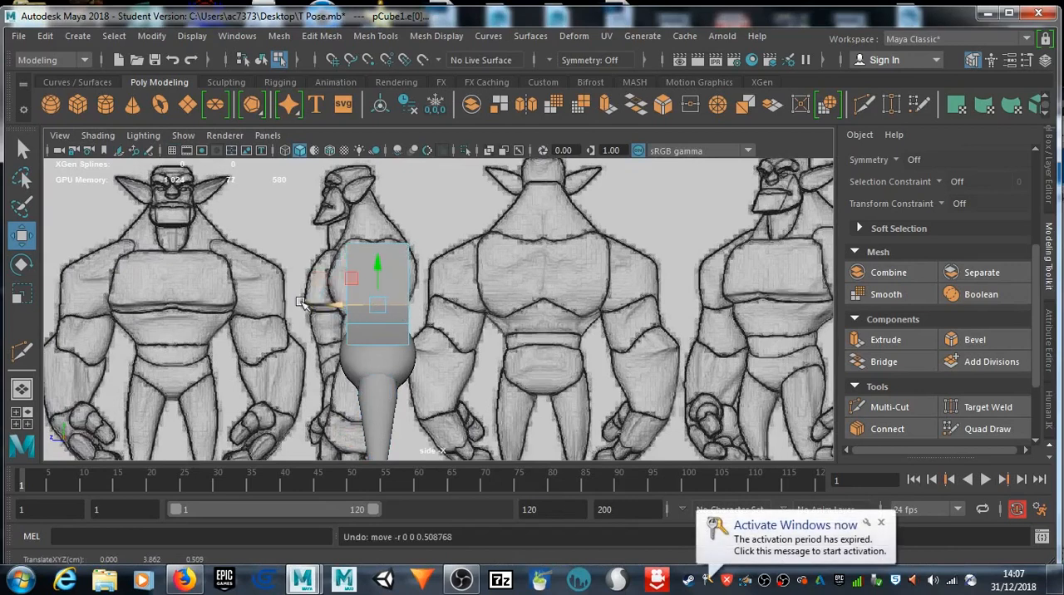
{"action": "right_click_drag", "start_coordinate": [358, 280], "coordinate": [442, 83]}
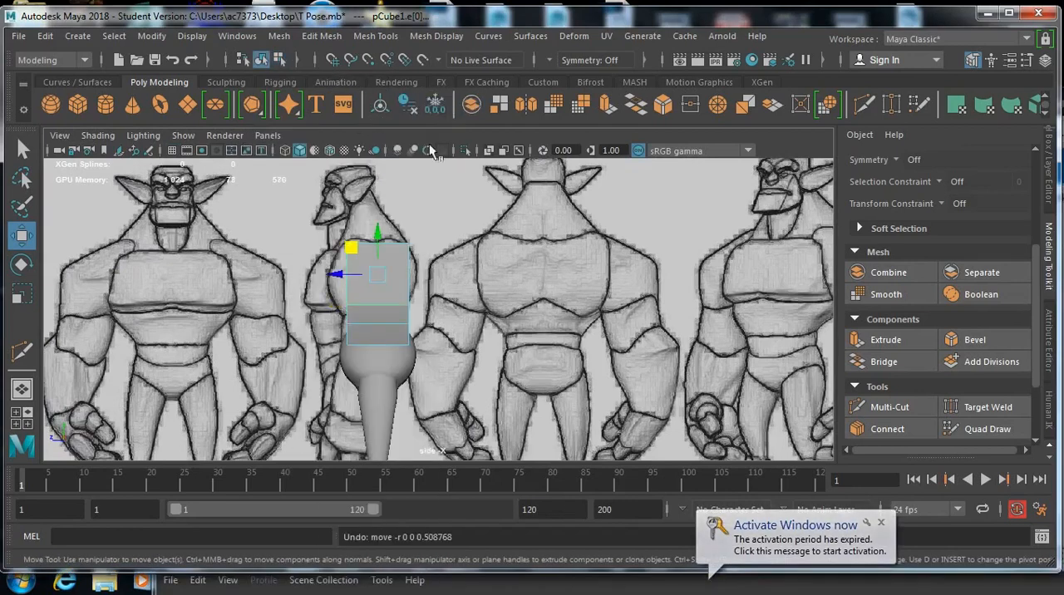
{"action": "mouse_move", "coordinate": [336, 277]}
{"action": "left_mouse_down"}
{"action": "mouse_move", "coordinate": [304, 270]}
{"action": "mouse_move", "coordinate": [327, 278]}
{"action": "mouse_move", "coordinate": [316, 273]}
{"action": "left_mouse_up"}
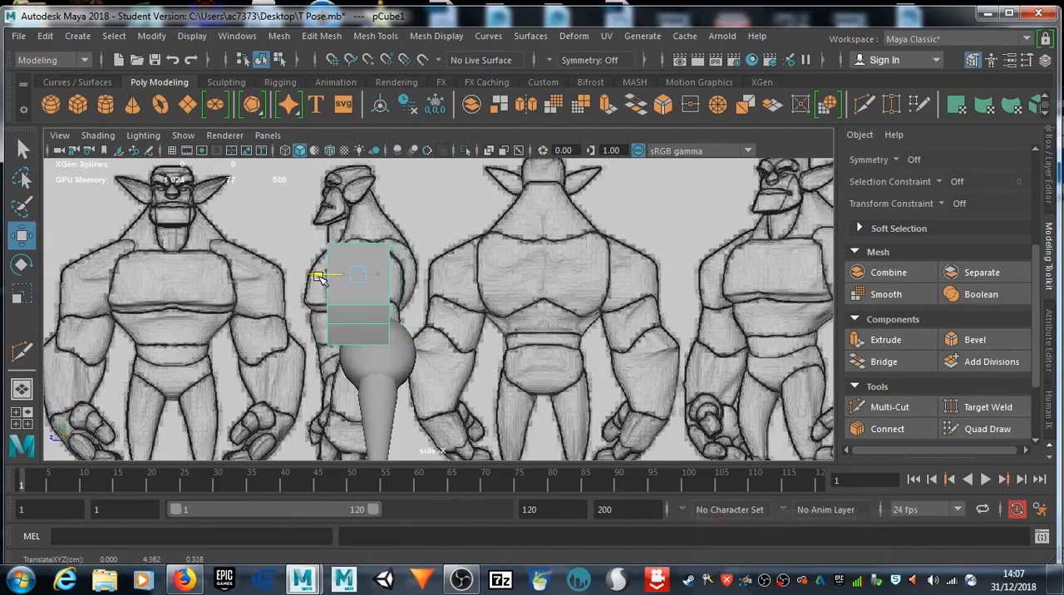
Step: Move the pelvis sphere and thigh cylinder together backward along Z, clear of the side-profile drawing
{"action": "left_click", "coordinate": [391, 380]}
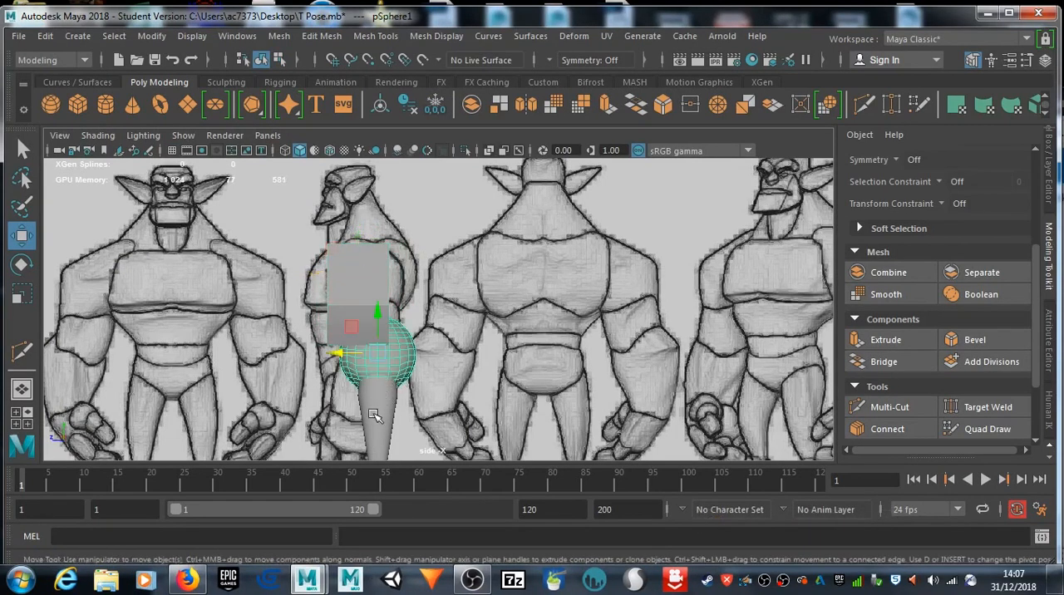
{"action": "left_click", "coordinate": [374, 416]}
{"action": "left_click_drag", "start_coordinate": [347, 422], "coordinate": [473, 424]}
Step: Select the torso cube and turn on X-ray shading to reveal the side-profile drawing behind it
{"action": "left_click", "coordinate": [365, 296]}
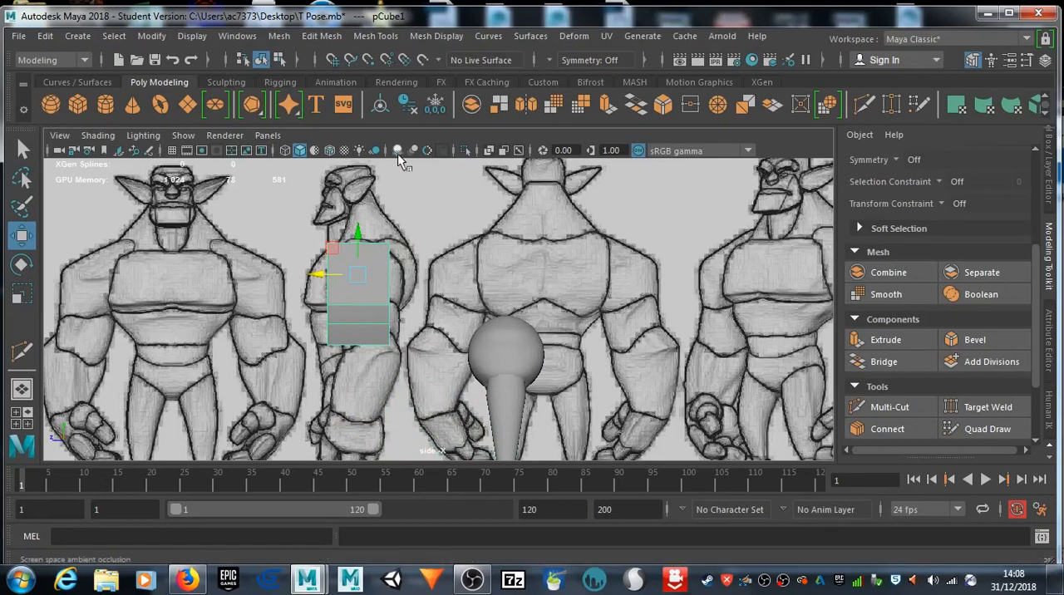
{"action": "left_click", "coordinate": [489, 151]}
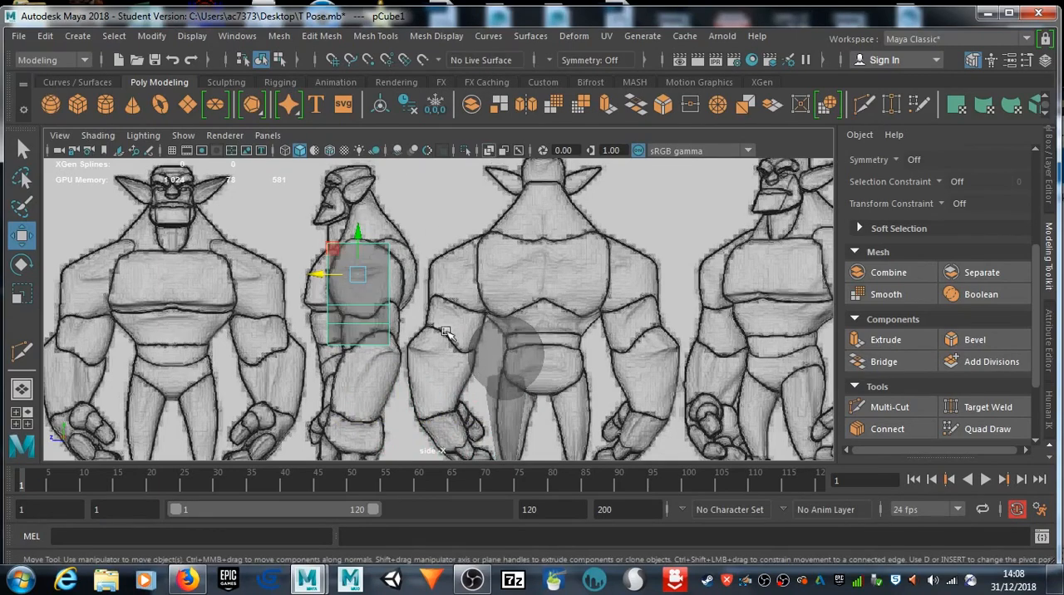
{"action": "scroll", "coordinate": [357, 331], "scroll_direction": "up", "scroll_amount": 2}
{"action": "middle_click_drag", "start_coordinate": [348, 277], "coordinate": [376, 283], "text": "alt"}
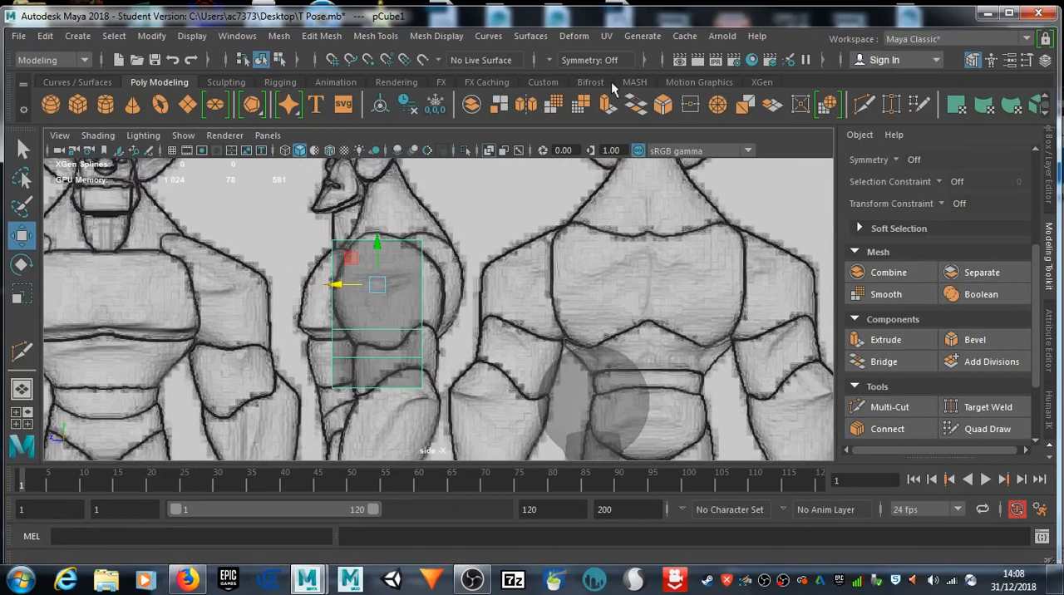
Step: Use Multi-Cut to insert two horizontal edge loops across the torso's chest section and two vertical loops dividing its side
{"action": "left_click", "coordinate": [864, 104]}
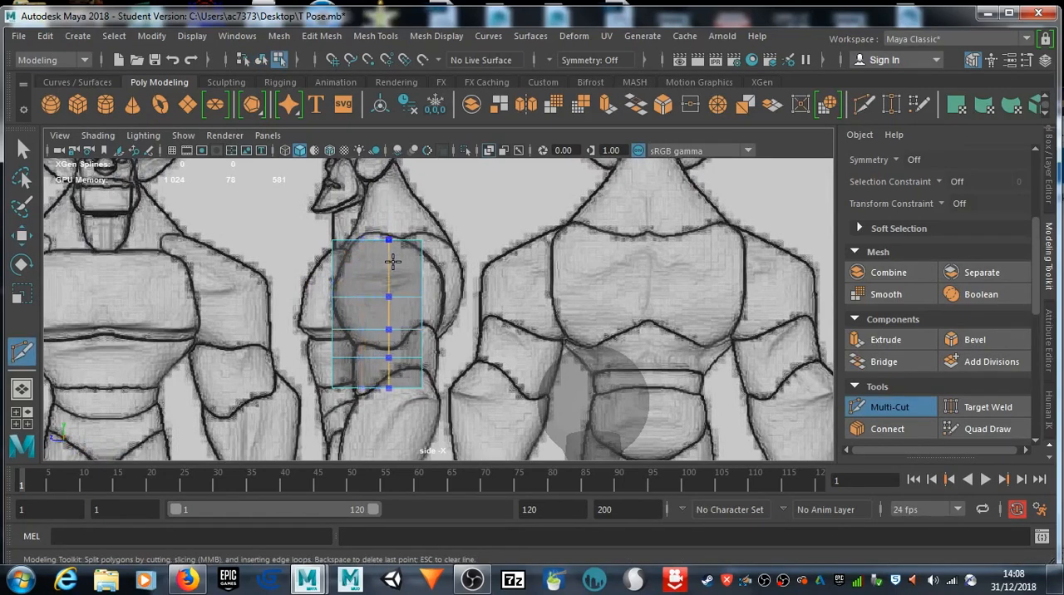
{"action": "left_click", "coordinate": [333, 269], "text": "ctrl"}
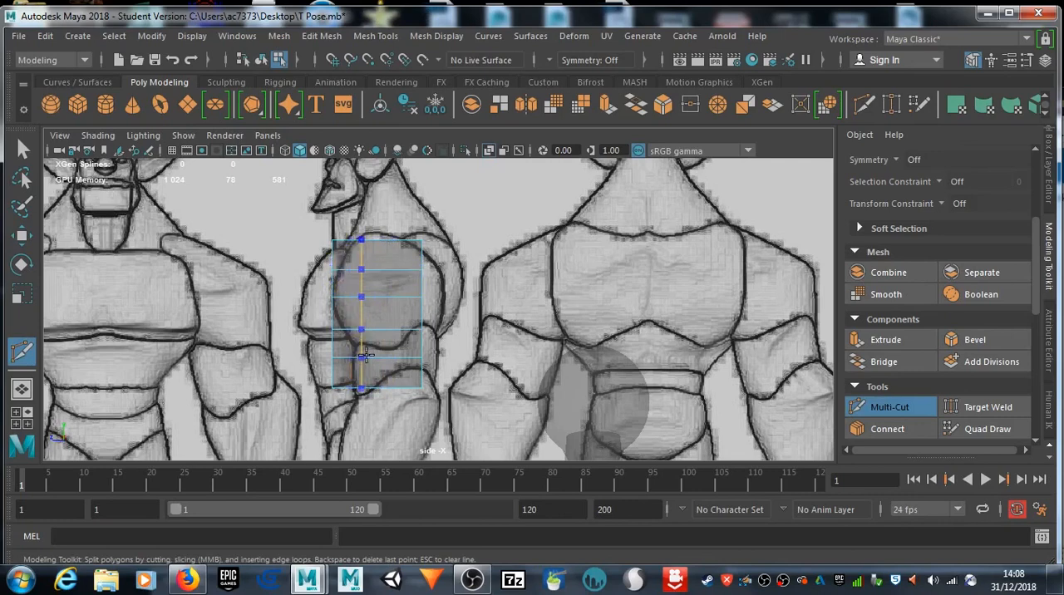
{"action": "left_click", "coordinate": [367, 300], "text": "ctrl"}
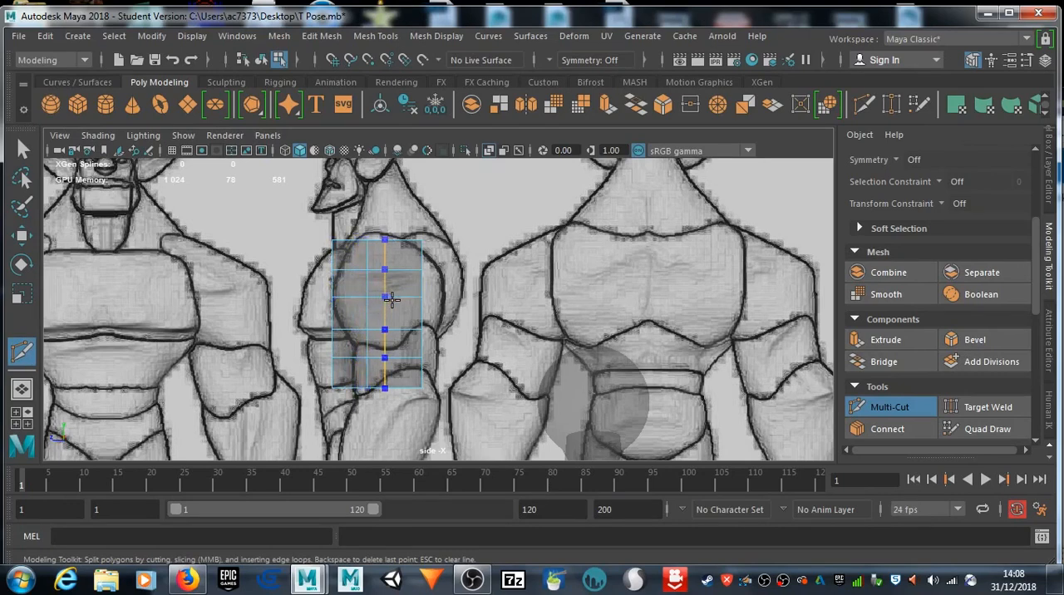
{"action": "left_click", "coordinate": [401, 300], "text": "ctrl"}
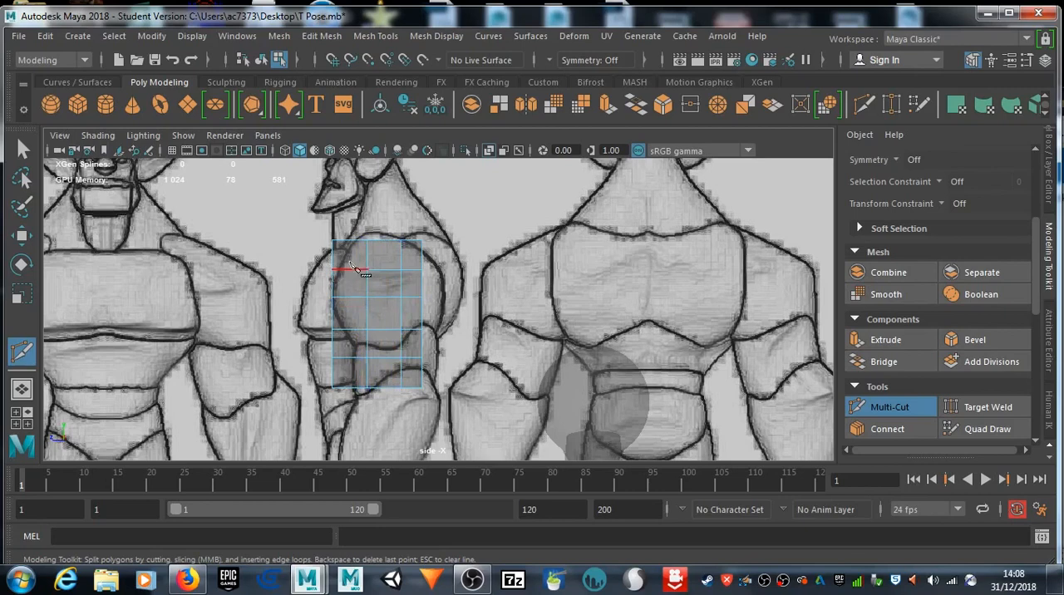
Step: Switch the torso to vertex editing with Soft Select on and pull the upper front chest vertices out to the drawn outline
{"action": "right_click_drag", "start_coordinate": [359, 270], "coordinate": [299, 133]}
{"action": "left_click", "coordinate": [22, 149]}
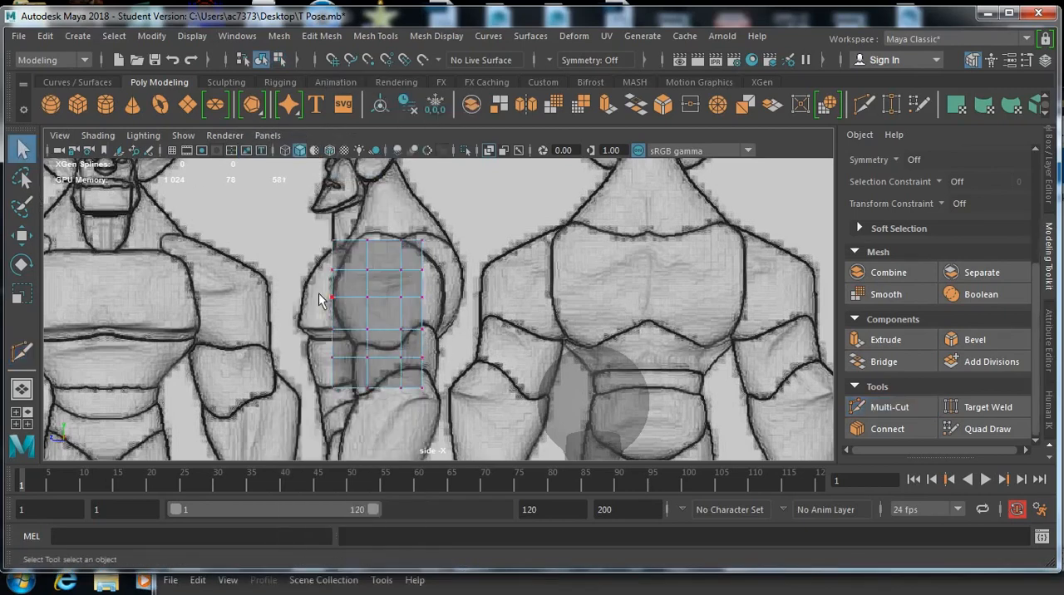
{"action": "key", "text": "b"}
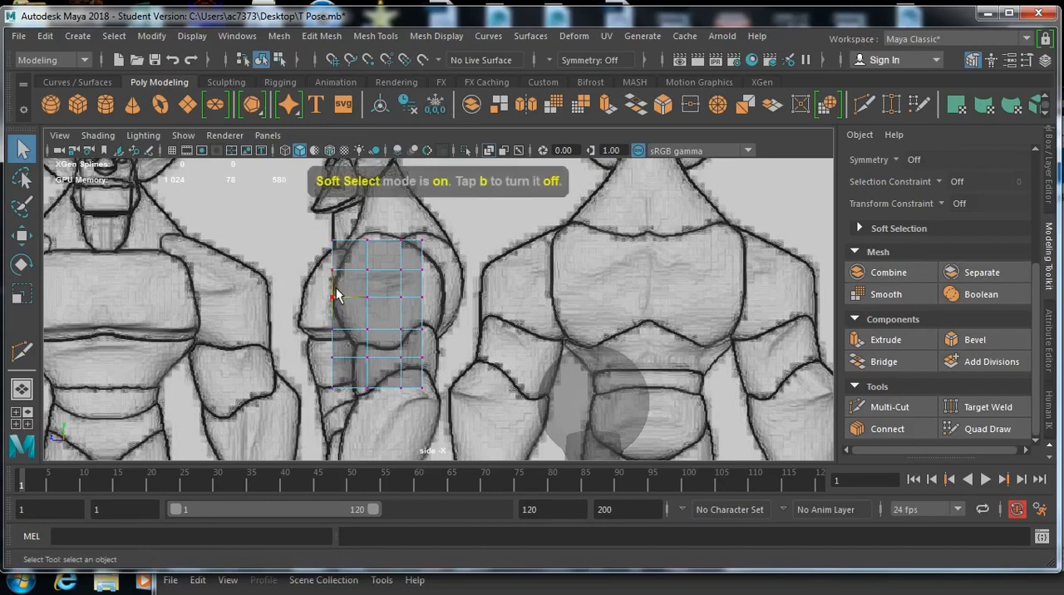
{"action": "left_click_drag", "start_coordinate": [336, 296], "coordinate": [308, 284]}
{"action": "left_click", "coordinate": [313, 264]}
{"action": "key", "text": "w"}
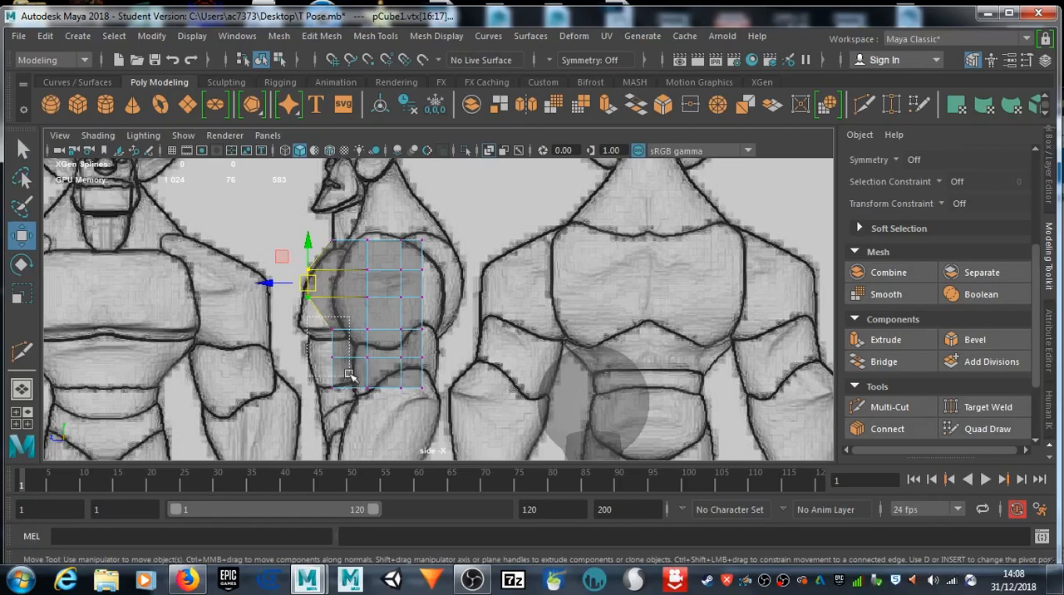
Step: Move the torso's front vertices at the lower chest, waist and base forward to follow the drawn chest and belly outline
{"action": "left_click", "coordinate": [331, 329]}
{"action": "left_click_drag", "start_coordinate": [332, 337], "coordinate": [304, 332]}
{"action": "mouse_move", "coordinate": [296, 286]}
{"action": "left_mouse_down"}
{"action": "mouse_move", "coordinate": [326, 308]}
{"action": "mouse_move", "coordinate": [305, 299]}
{"action": "left_mouse_up"}
{"action": "left_click", "coordinate": [346, 354]}
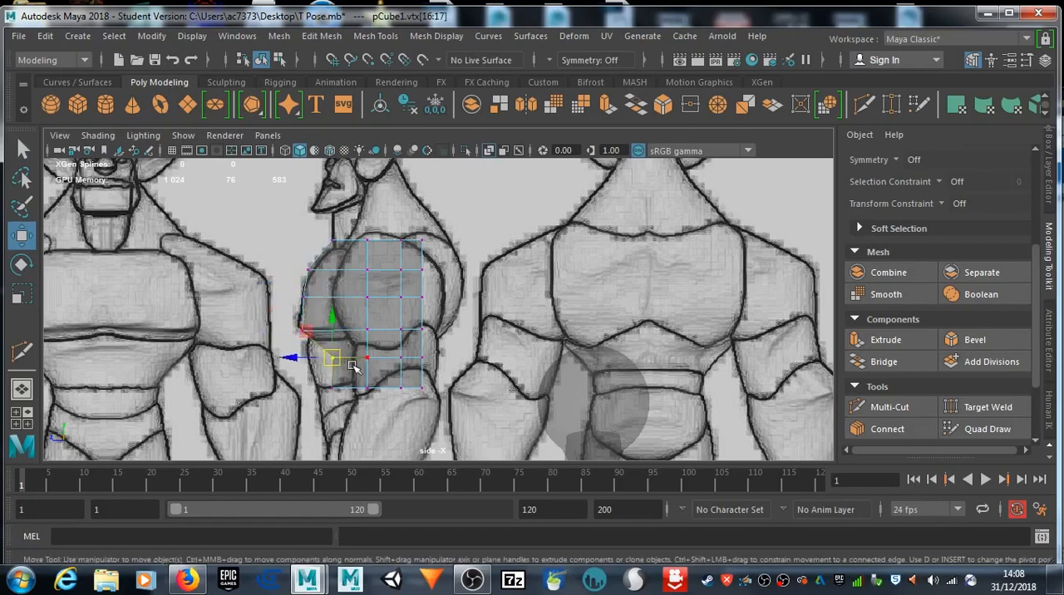
{"action": "left_click_drag", "start_coordinate": [337, 359], "coordinate": [312, 363]}
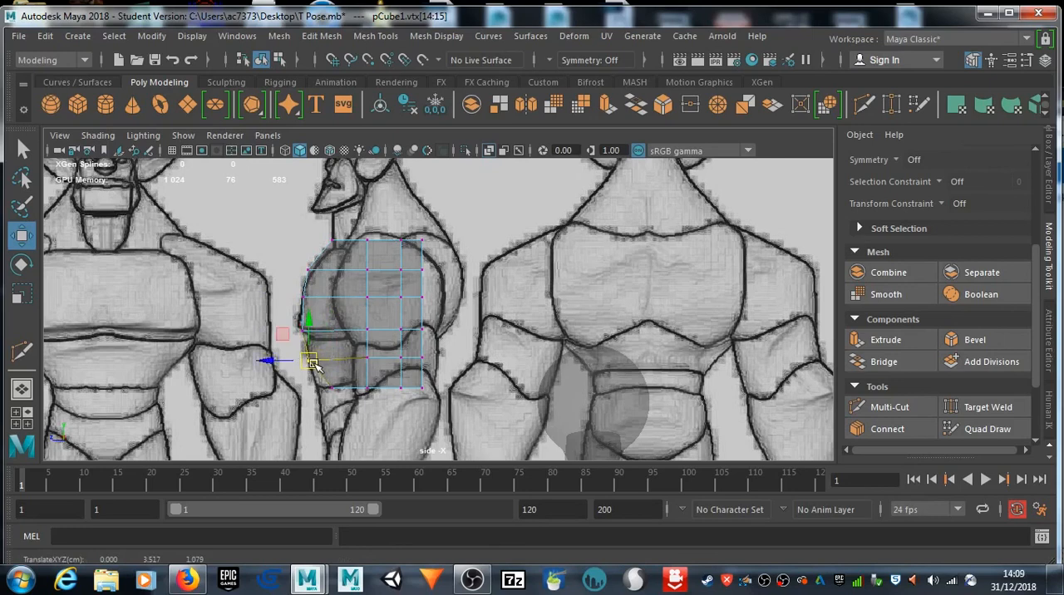
{"action": "mouse_move", "coordinate": [337, 380]}
{"action": "left_mouse_down"}
{"action": "mouse_move", "coordinate": [318, 398]}
{"action": "mouse_move", "coordinate": [321, 389]}
{"action": "left_mouse_up"}
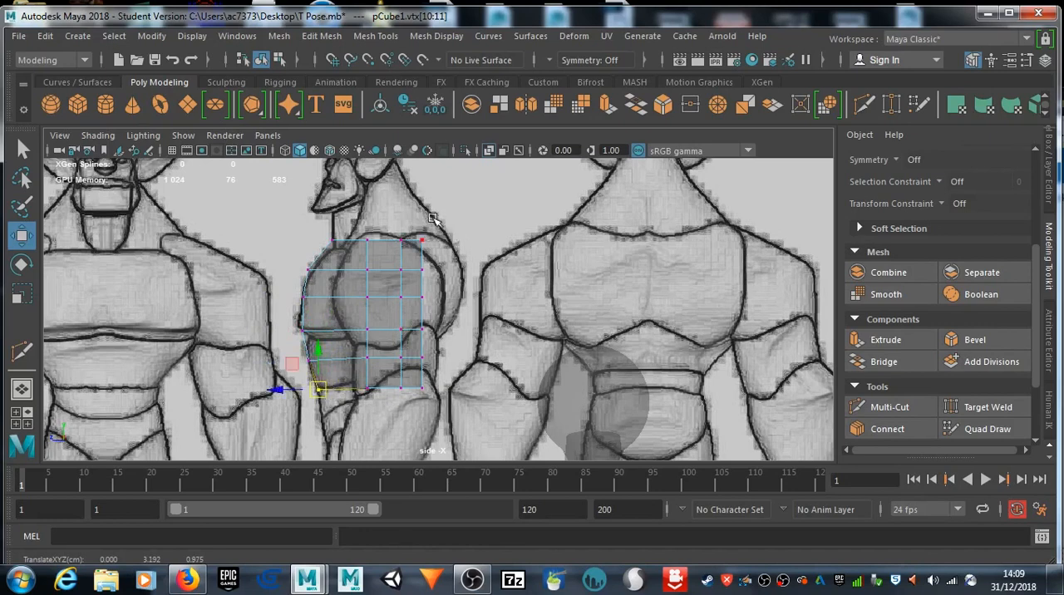
Step: Pull the torso's upper three rows of rear vertices outward to match the curve of the drawn upper back
{"action": "left_click", "coordinate": [420, 241]}
{"action": "left_click_drag", "start_coordinate": [421, 238], "coordinate": [462, 271]}
{"action": "left_click", "coordinate": [424, 272]}
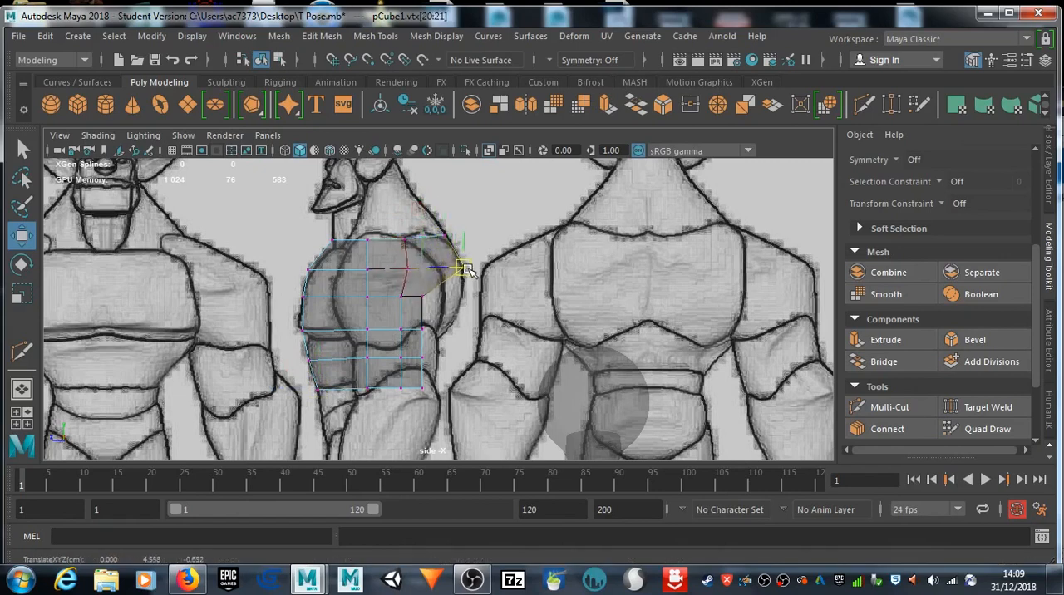
{"action": "left_click", "coordinate": [421, 297]}
{"action": "left_click_drag", "start_coordinate": [421, 297], "coordinate": [464, 297]}
Step: Move the rear vertices at the lower back, waist and base of the torso out to the drawn back outline
{"action": "left_click_drag", "start_coordinate": [416, 321], "coordinate": [447, 331]}
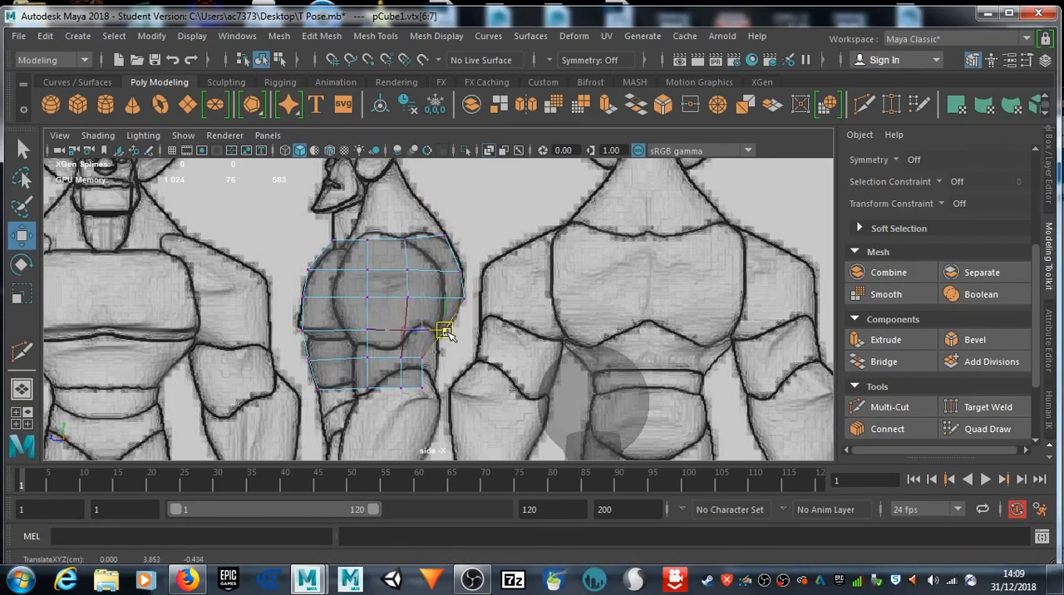
{"action": "left_click", "coordinate": [422, 359]}
{"action": "left_click_drag", "start_coordinate": [419, 357], "coordinate": [433, 396]}
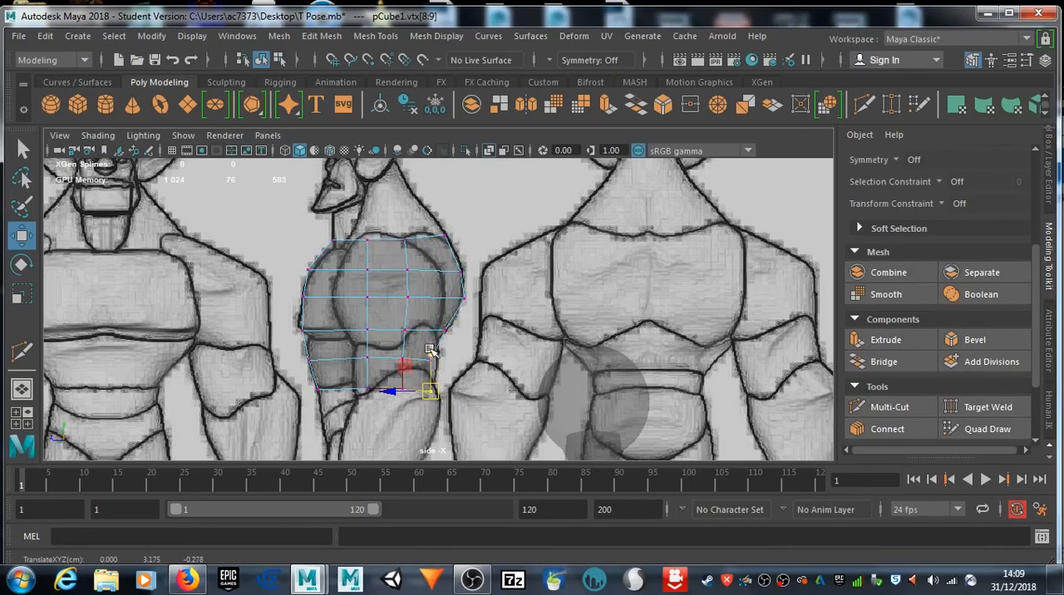
Step: Select the pelvis sphere and move it forward to about Z 0.32, beneath the torso in the side-profile drawing
{"action": "scroll", "coordinate": [429, 349], "scroll_direction": "down", "scroll_amount": 5}
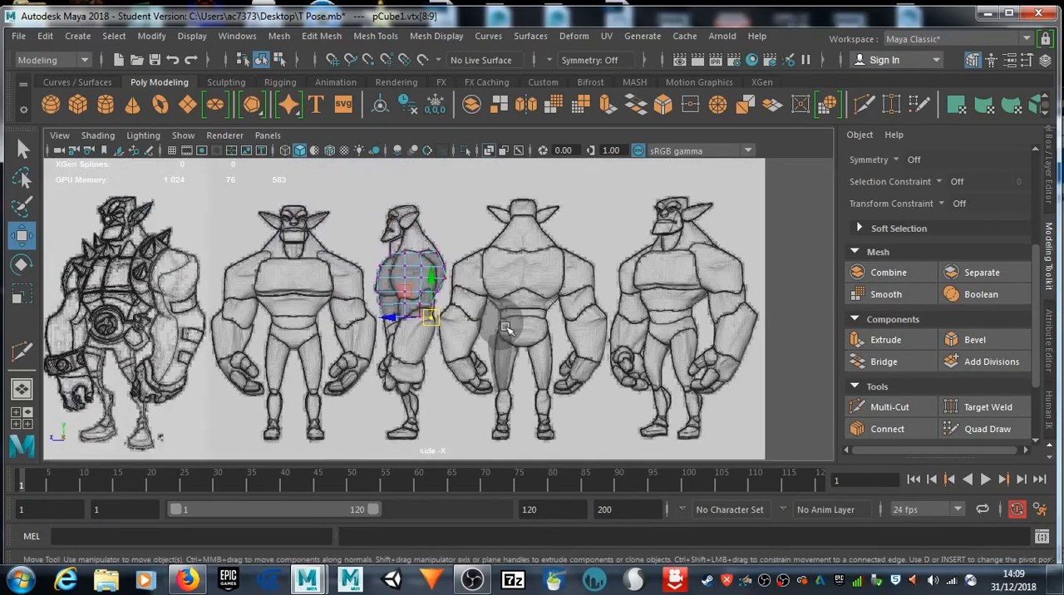
{"action": "left_click", "coordinate": [502, 325]}
{"action": "left_click", "coordinate": [488, 311]}
{"action": "left_click_drag", "start_coordinate": [462, 322], "coordinate": [368, 325]}
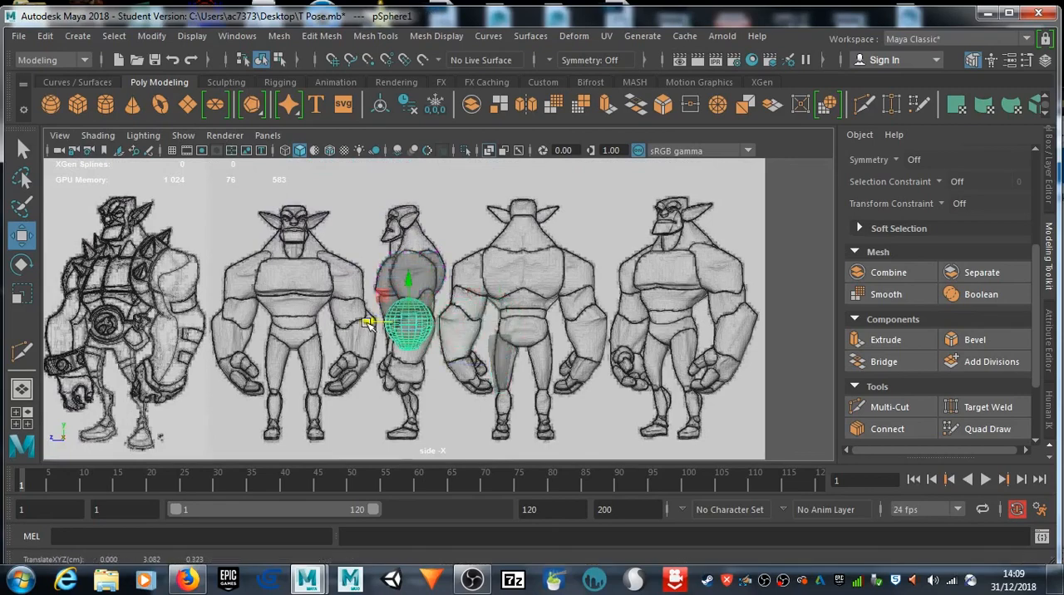
Step: Rotate the pelvis sphere about -16 degrees around X to tilt it in the side view
{"action": "scroll", "coordinate": [418, 318], "scroll_direction": "up", "scroll_amount": 5}
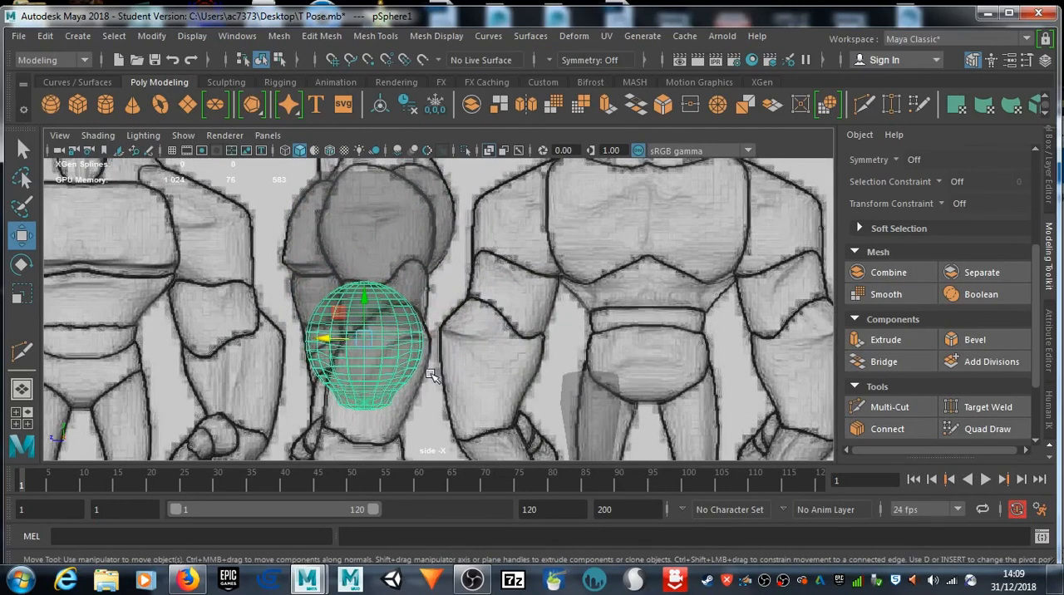
{"action": "key", "text": "e"}
{"action": "key", "text": "r"}
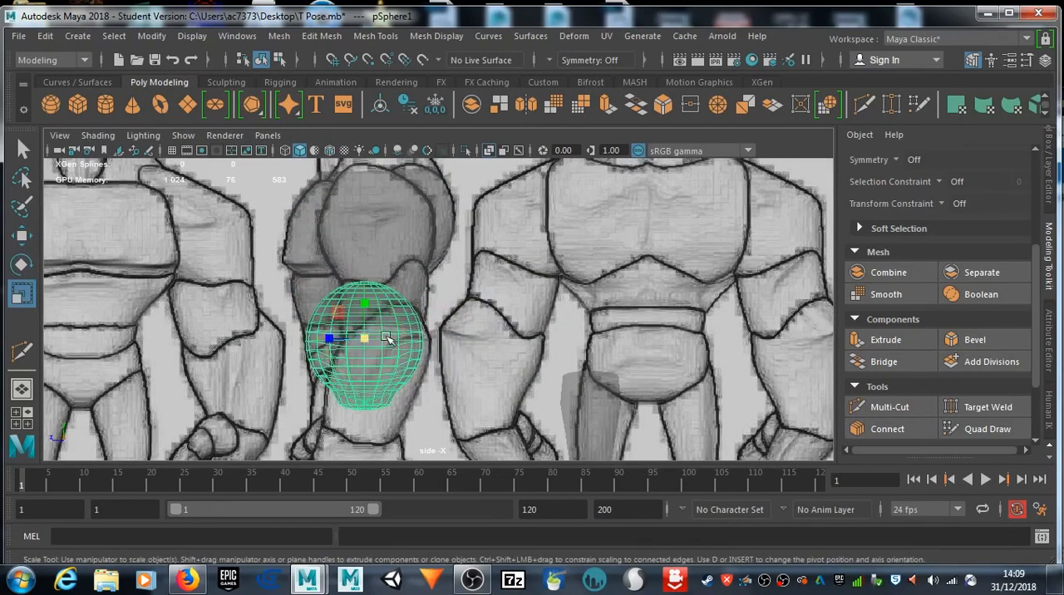
{"action": "key", "text": "e"}
{"action": "left_click_drag", "start_coordinate": [404, 341], "coordinate": [407, 349]}
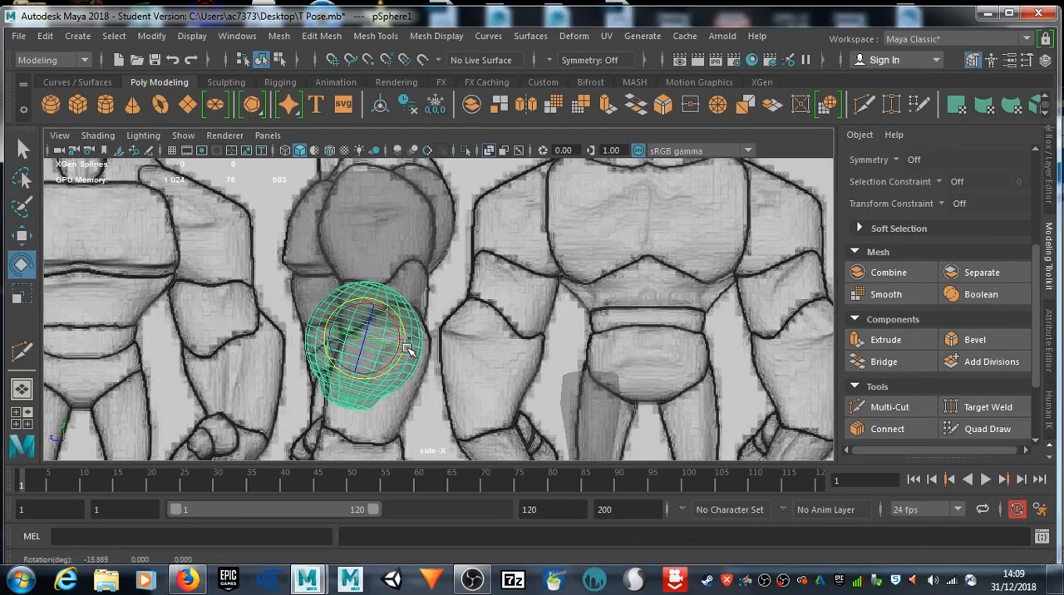
Step: Select the thigh cylinder and move it forward along Z beneath the pelvis, above the knee in the side-profile drawing
{"action": "left_click", "coordinate": [574, 413]}
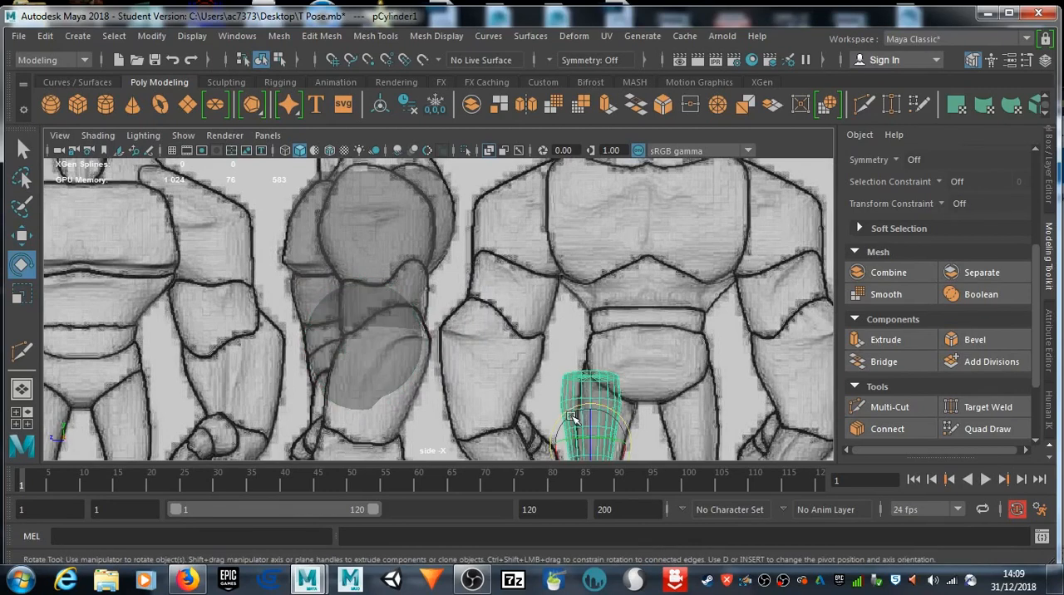
{"action": "middle_click_drag", "start_coordinate": [560, 420], "coordinate": [601, 281], "text": "alt"}
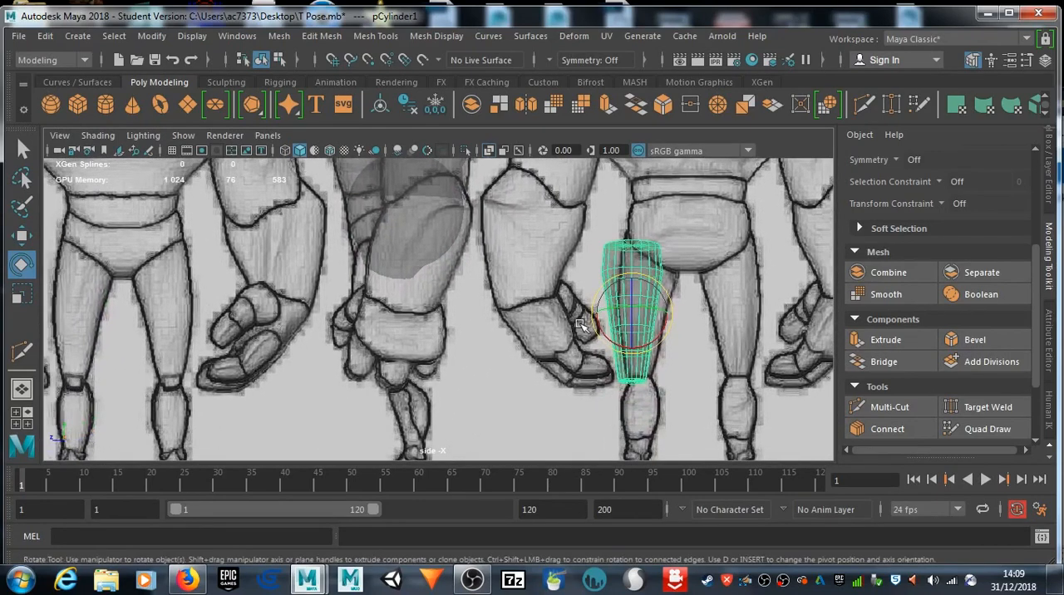
{"action": "key", "text": "w"}
{"action": "left_click_drag", "start_coordinate": [596, 309], "coordinate": [353, 308]}
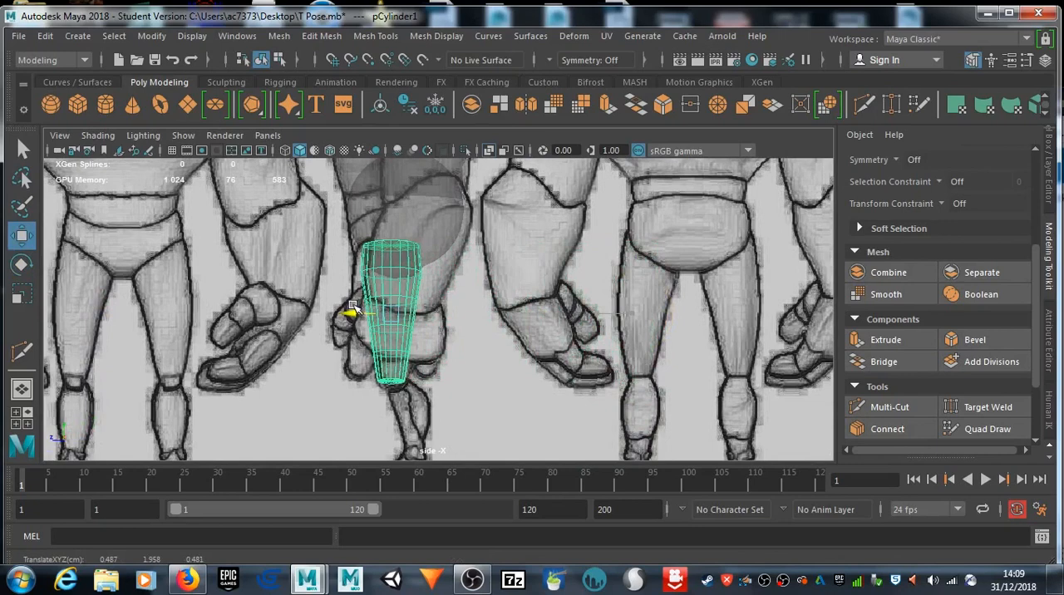
{"action": "left_click_drag", "start_coordinate": [353, 305], "coordinate": [352, 308]}
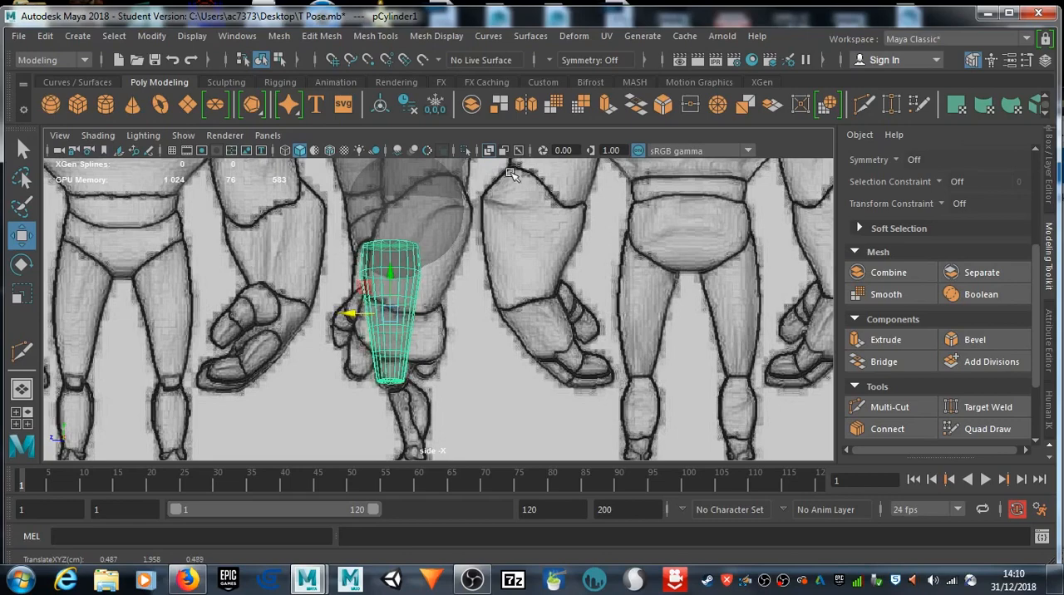
Step: Inspect the torso, pelvis and thigh shapes against the front and side reference drawings in the perspective view
{"action": "key", "text": "space"}
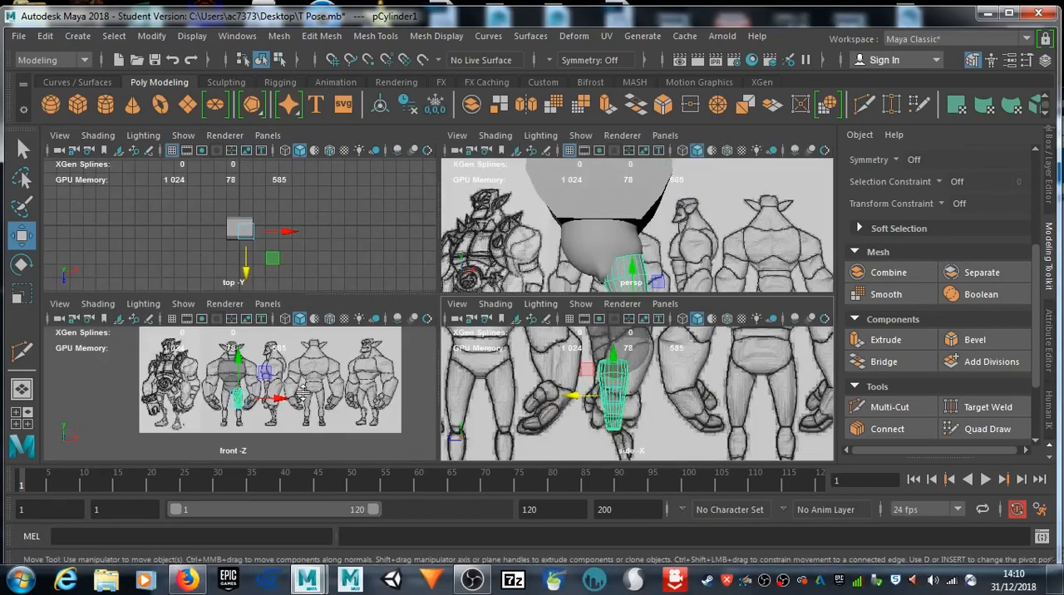
{"action": "key", "text": "space"}
{"action": "left_click_drag", "start_coordinate": [542, 335], "coordinate": [382, 347], "text": "alt"}
{"action": "scroll", "coordinate": [511, 349], "scroll_direction": "up", "scroll_amount": 5}
{"action": "scroll", "coordinate": [425, 326], "scroll_direction": "down", "scroll_amount": 6}
{"action": "key", "text": "space"}
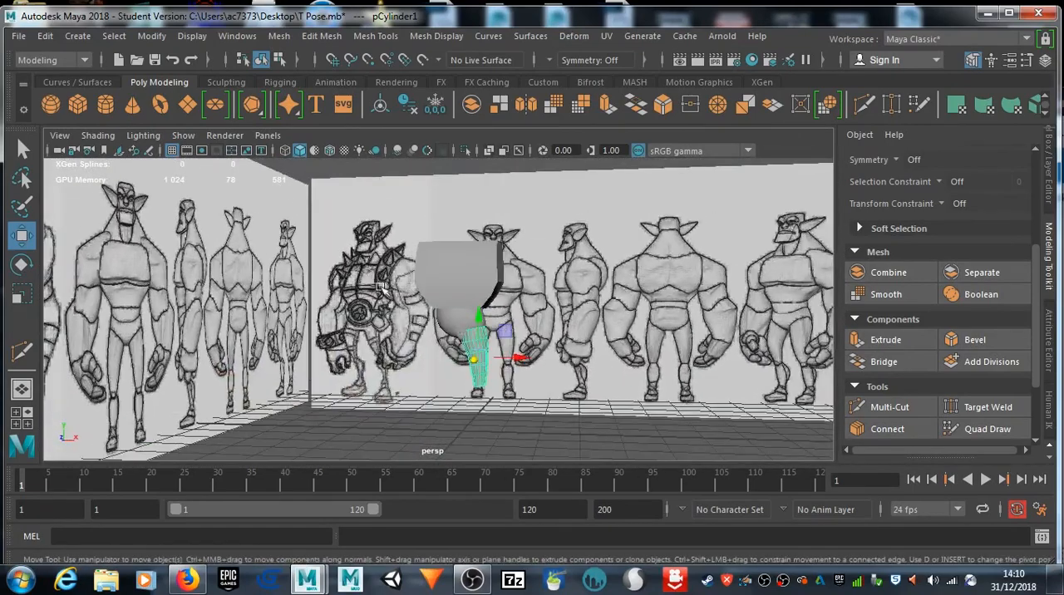
{"action": "key", "text": "space"}
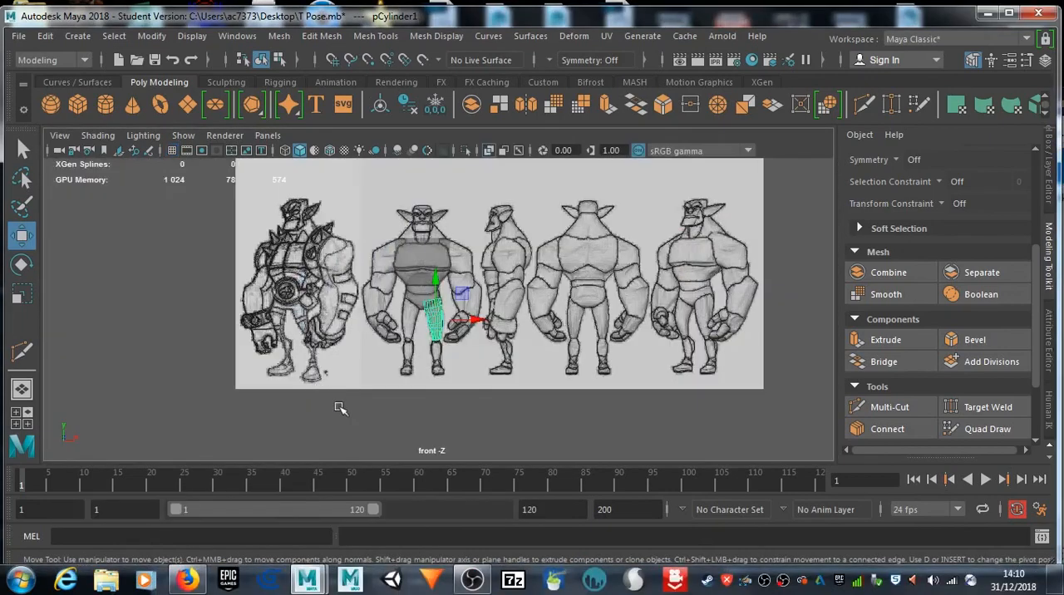
Step: Create a polygon cylinder for the lower leg and scale it uniformly to about 0.13
{"action": "scroll", "coordinate": [485, 378], "scroll_direction": "up", "scroll_amount": 5}
{"action": "scroll", "coordinate": [486, 378], "scroll_direction": "up", "scroll_amount": 5}
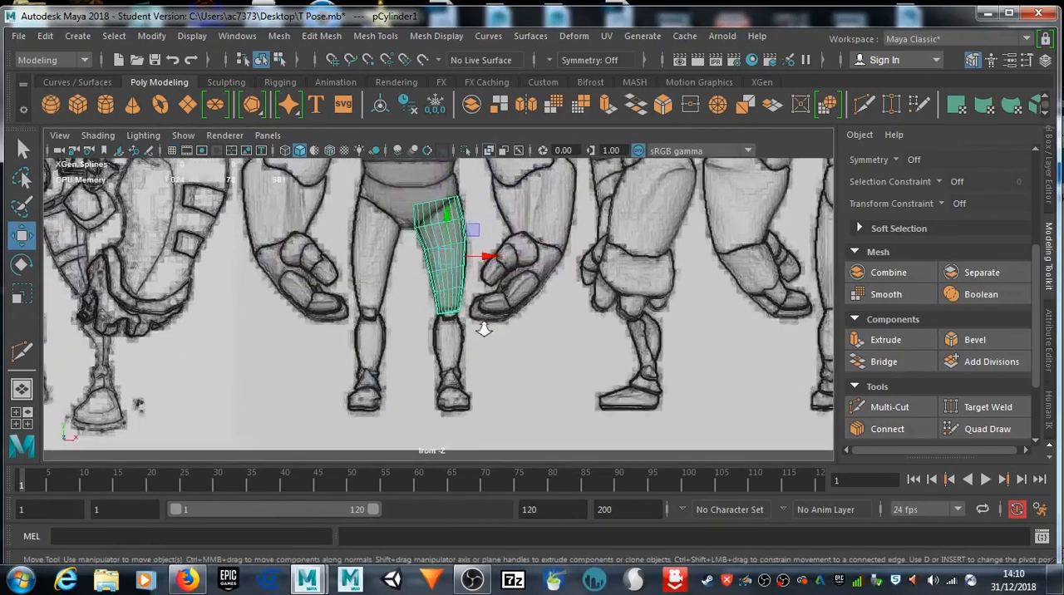
{"action": "left_click", "coordinate": [108, 106]}
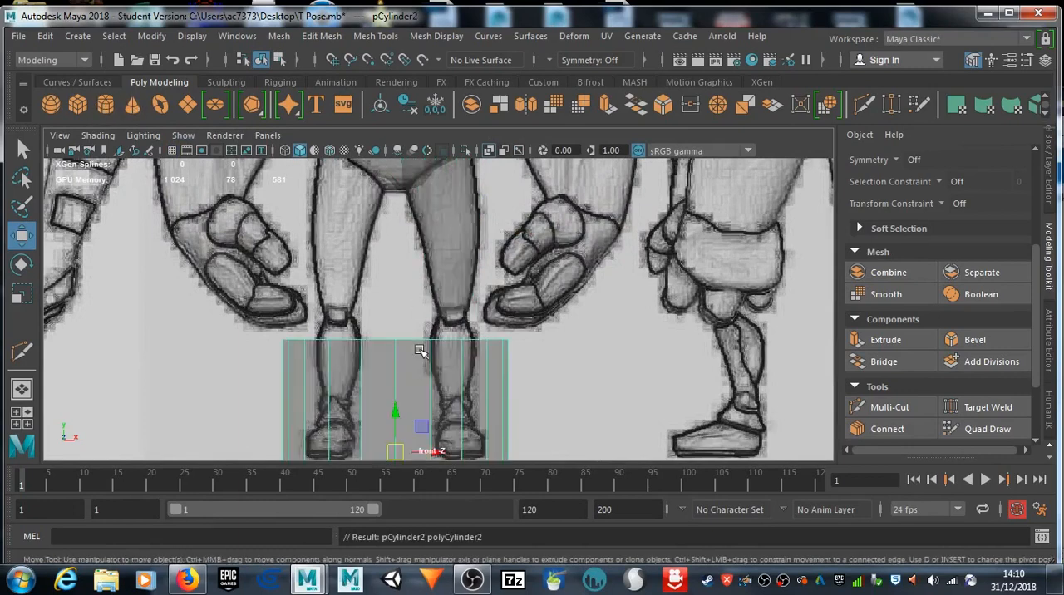
{"action": "key", "text": "r"}
{"action": "left_click_drag", "start_coordinate": [397, 451], "coordinate": [234, 449]}
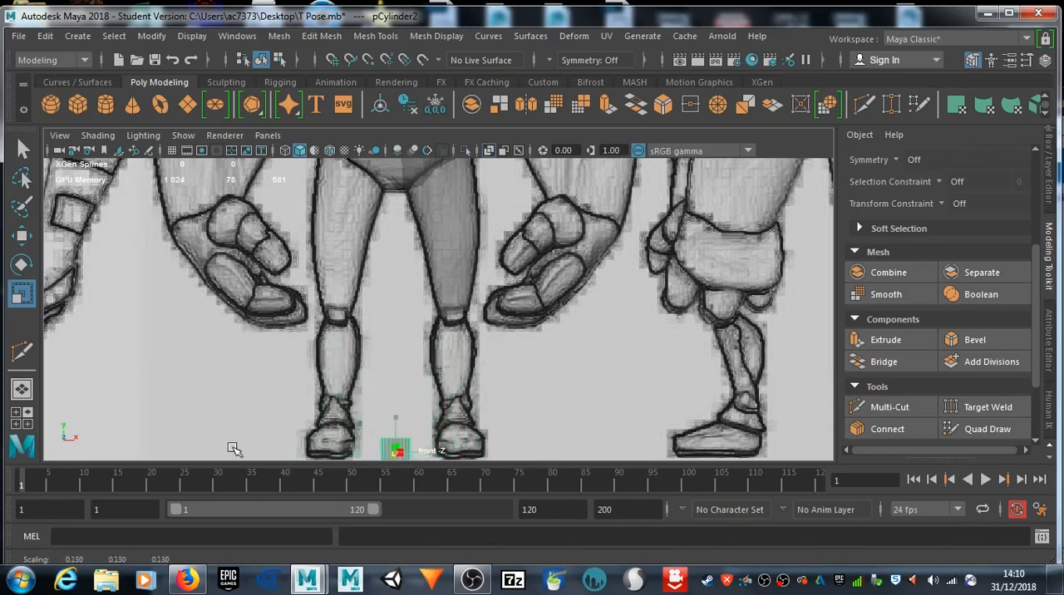
Step: Raise the new cylinder to shin height and stretch it vertically to a Y scale of about 0.54
{"action": "key", "text": "w"}
{"action": "left_click_drag", "start_coordinate": [394, 411], "coordinate": [396, 195]}
{"action": "key", "text": "r"}
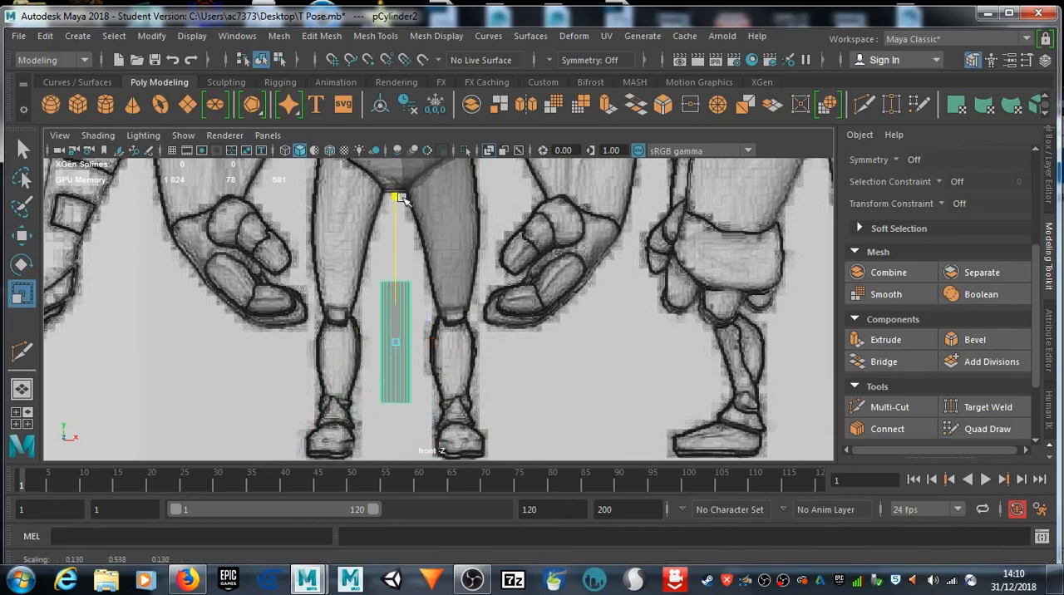
Step: Move the cylinder over the drawn shin beneath the thigh in the front view, to about X 0.51, Y 0.76
{"action": "key", "text": "w"}
{"action": "left_click_drag", "start_coordinate": [434, 337], "coordinate": [505, 349]}
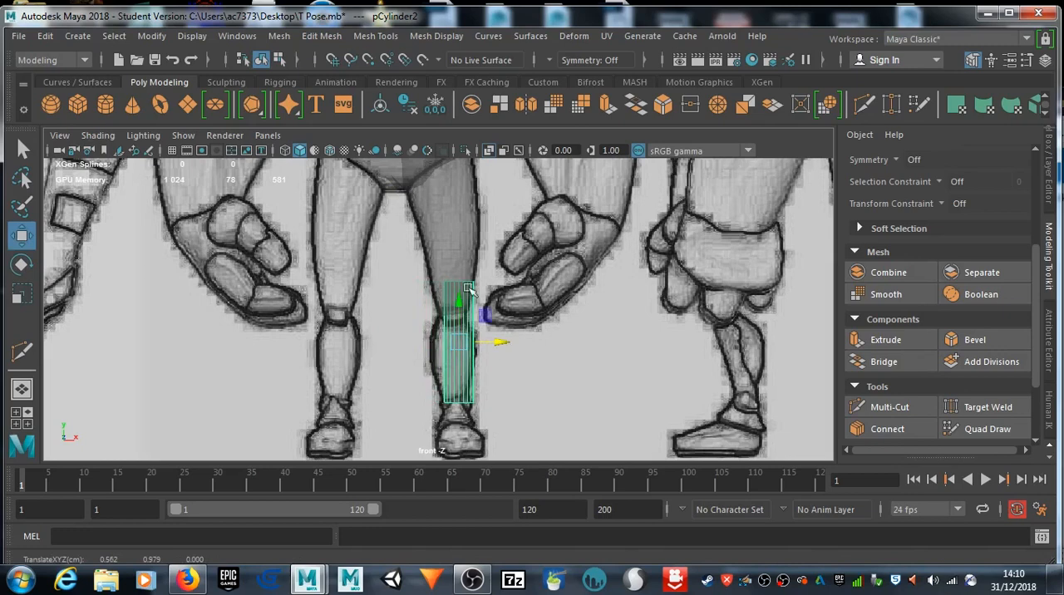
{"action": "left_click_drag", "start_coordinate": [458, 304], "coordinate": [457, 323]}
{"action": "left_click_drag", "start_coordinate": [504, 369], "coordinate": [498, 368]}
{"action": "scroll", "coordinate": [482, 387], "scroll_direction": "up", "scroll_amount": 6}
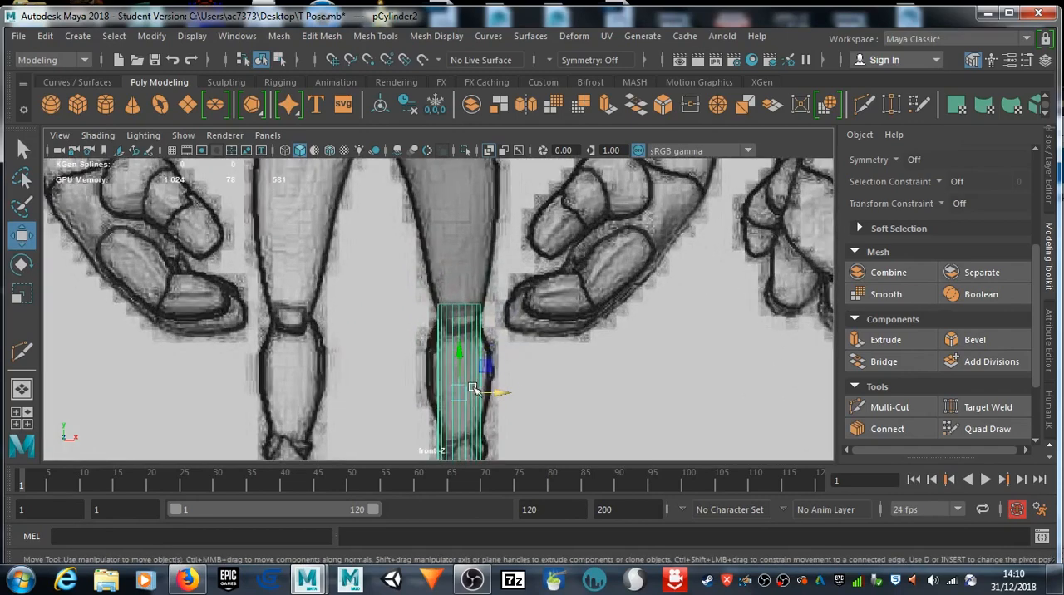
{"action": "middle_click_drag", "start_coordinate": [442, 402], "coordinate": [450, 204], "text": "alt"}
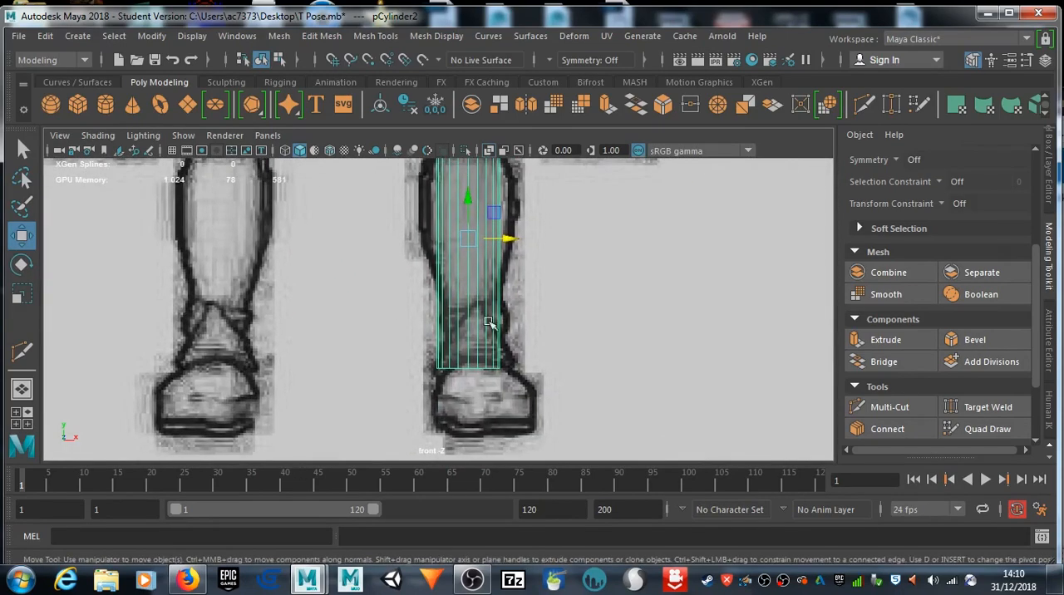
{"action": "middle_click_drag", "start_coordinate": [570, 202], "coordinate": [573, 273], "text": "alt"}
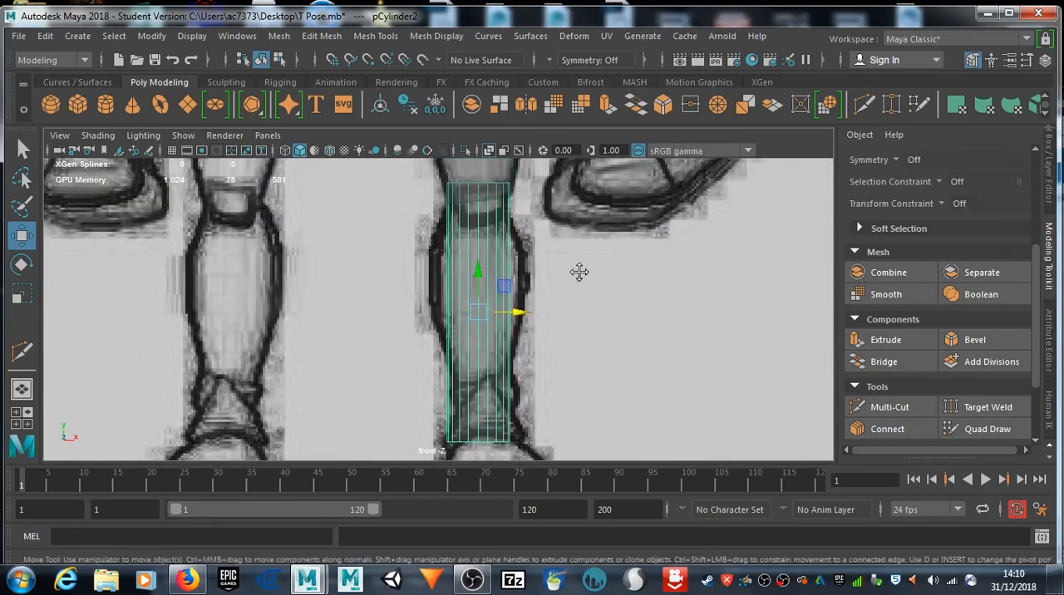
Step: Insert five horizontal edge loops along the shin cylinder with Multi-Cut, from below the knee to the ankle
{"action": "left_click", "coordinate": [863, 104]}
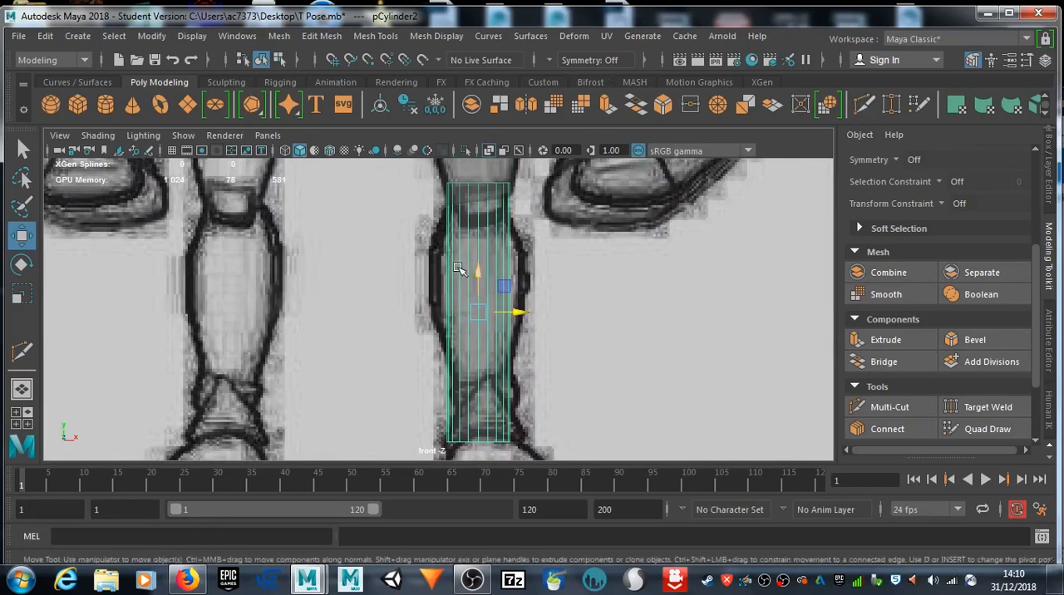
{"action": "left_click", "coordinate": [479, 218], "text": "ctrl"}
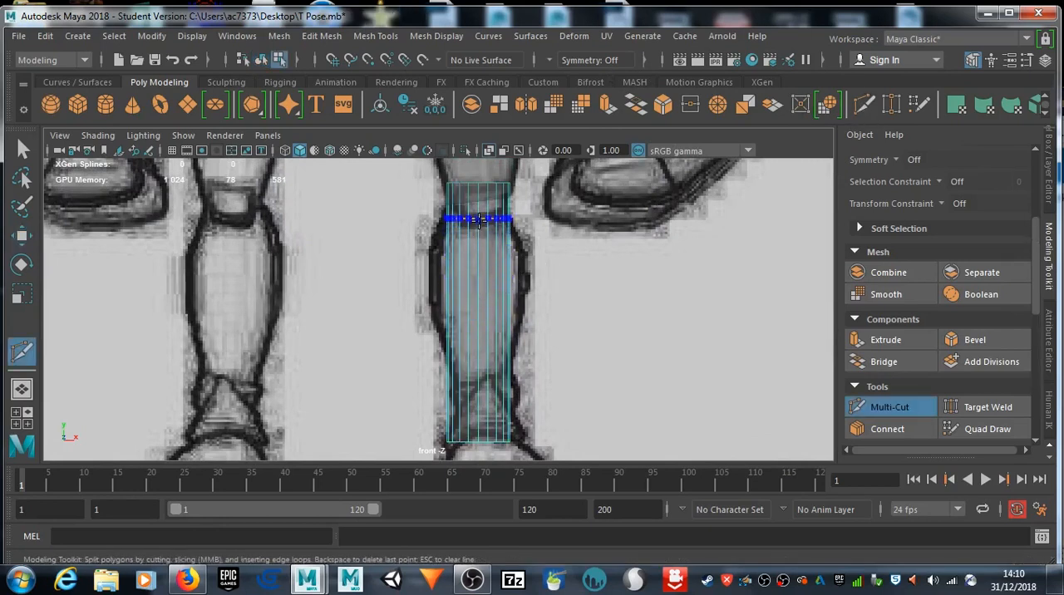
{"action": "left_click", "coordinate": [481, 274], "text": "ctrl"}
{"action": "left_click", "coordinate": [486, 319], "text": "ctrl"}
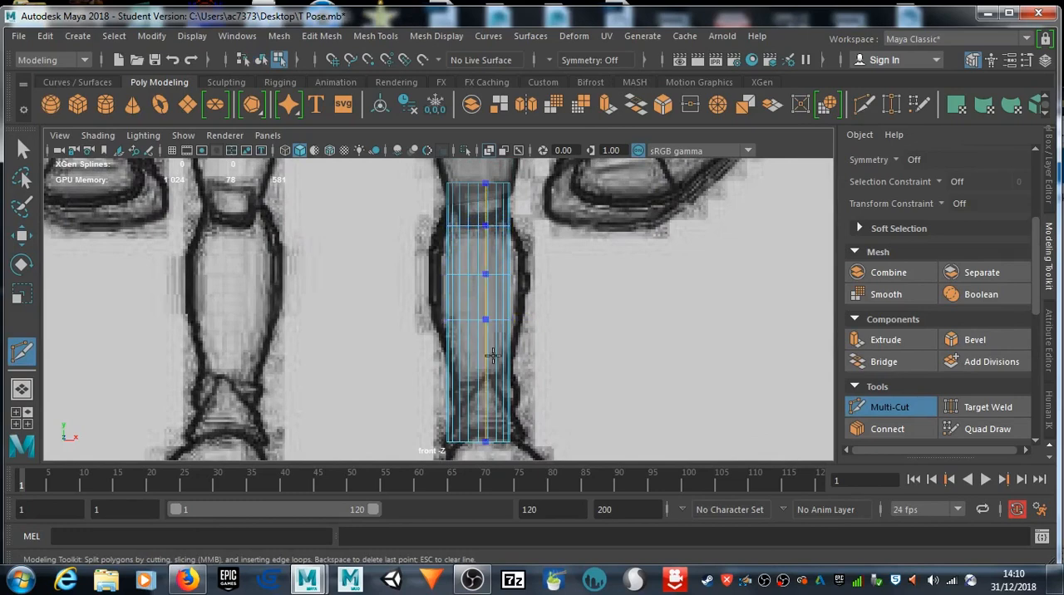
{"action": "left_click", "coordinate": [479, 369], "text": "ctrl"}
{"action": "left_click", "coordinate": [480, 413], "text": "ctrl"}
Step: Select the edge loop at the calf's widest part and scale it out by about 1.48 in X and Z
{"action": "left_click", "coordinate": [23, 148]}
{"action": "right_click_drag", "start_coordinate": [462, 255], "coordinate": [515, 106]}
{"action": "key", "text": "w"}
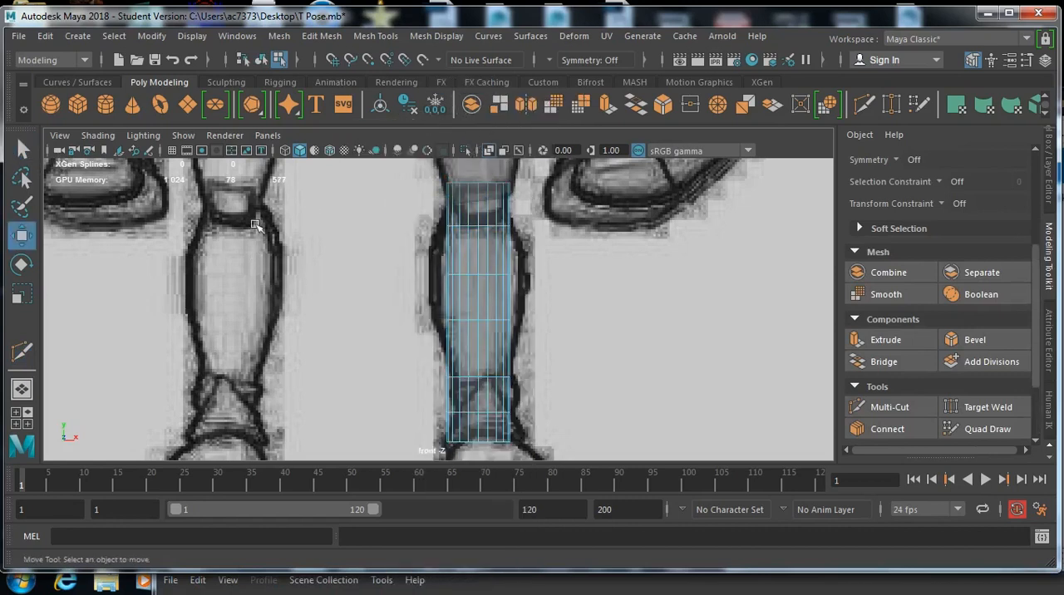
{"action": "left_click", "coordinate": [23, 148]}
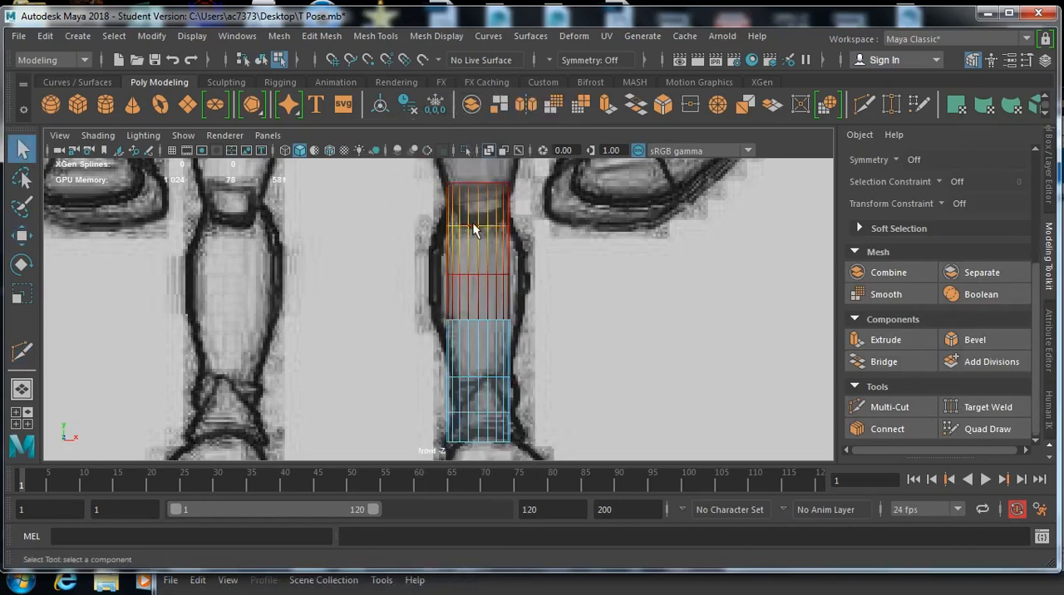
{"action": "key", "text": "b"}
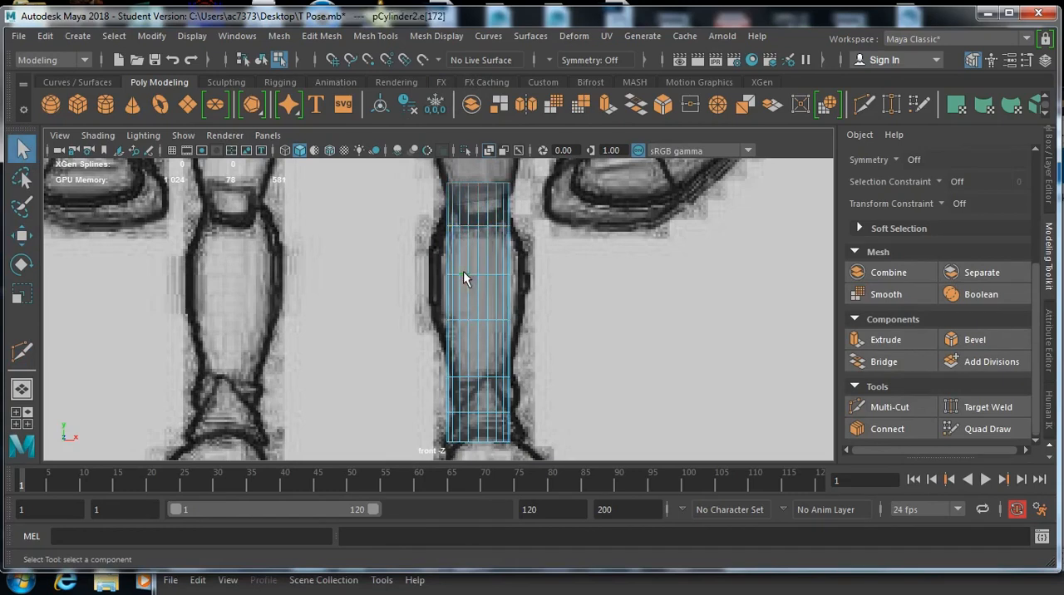
{"action": "key", "text": "r"}
{"action": "double_click", "coordinate": [463, 273]}
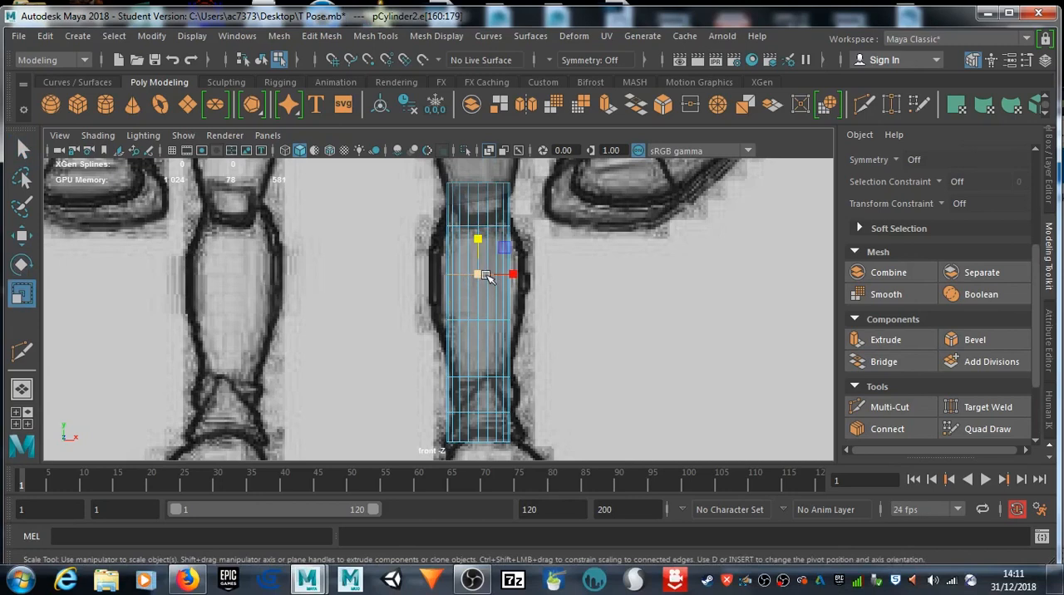
{"action": "left_click_drag", "start_coordinate": [480, 278], "coordinate": [509, 278]}
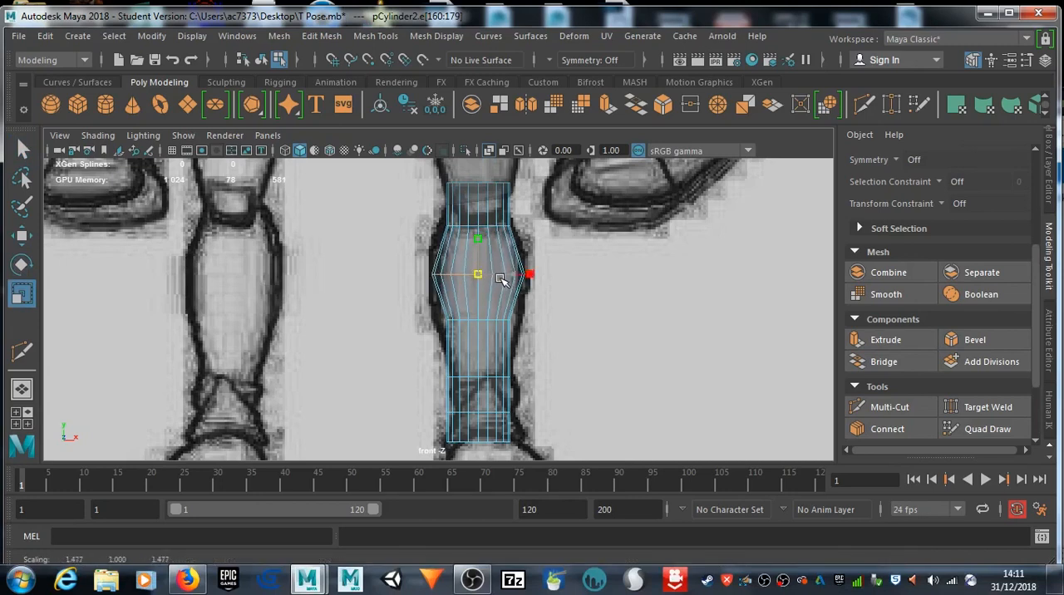
Step: Widen the edge loops directly above and below the widest calf loop to match the drawn leg outline
{"action": "double_click", "coordinate": [483, 227]}
{"action": "left_click_drag", "start_coordinate": [481, 226], "coordinate": [492, 227]}
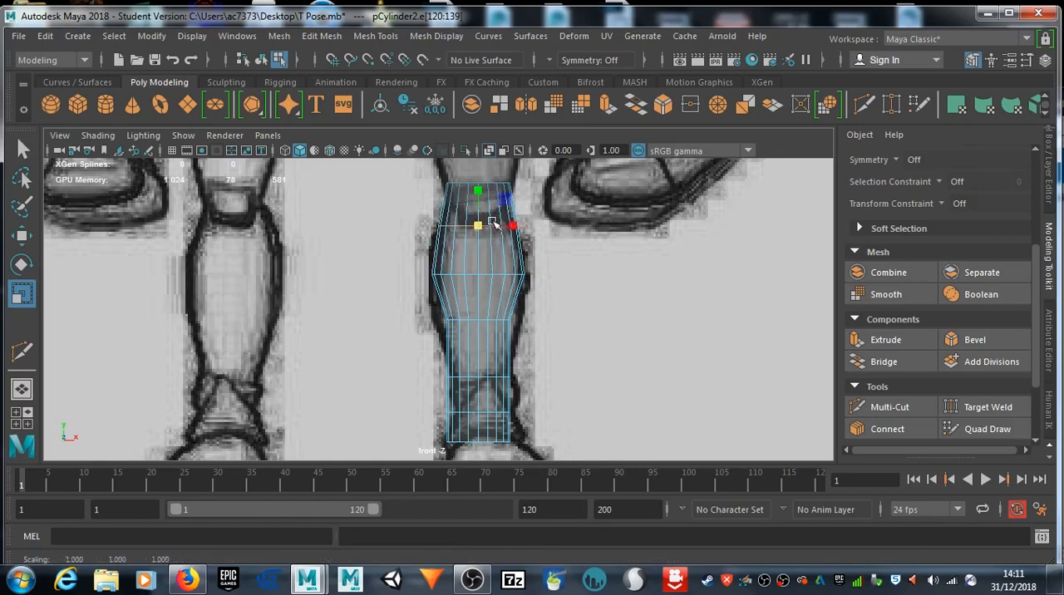
{"action": "double_click", "coordinate": [472, 321]}
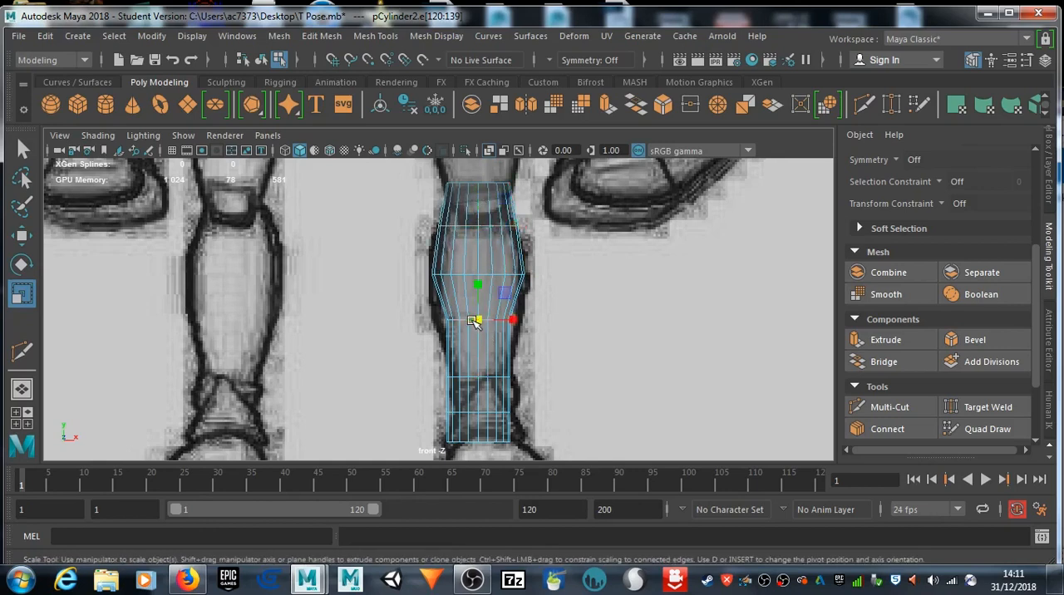
{"action": "left_click_drag", "start_coordinate": [475, 321], "coordinate": [479, 379]}
Step: Narrow the two edge loops near the ankle to follow the drawn taper of the leg
{"action": "double_click", "coordinate": [474, 376]}
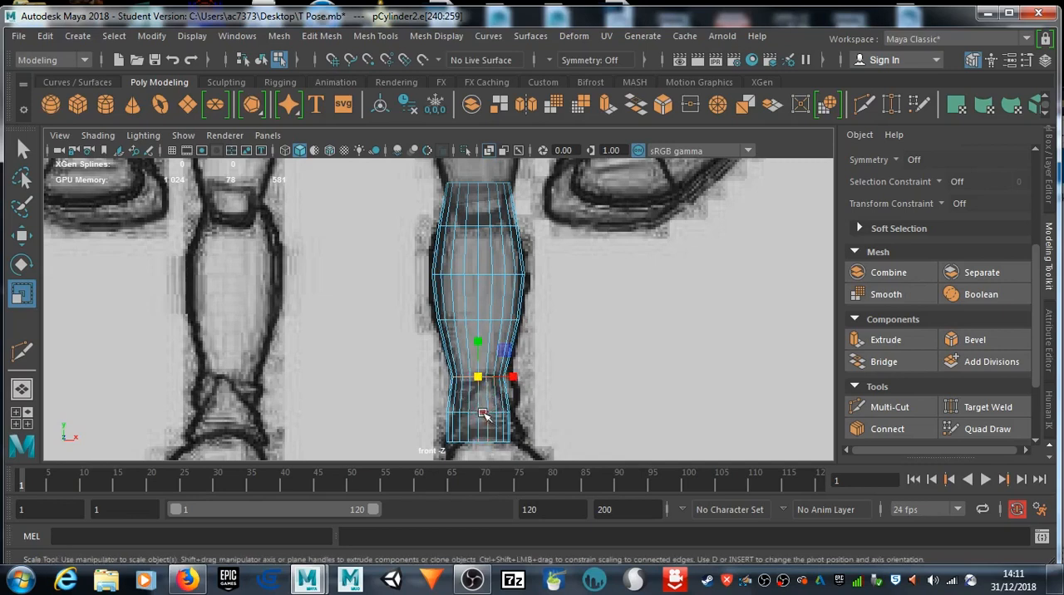
{"action": "double_click", "coordinate": [484, 413]}
{"action": "left_click_drag", "start_coordinate": [482, 413], "coordinate": [475, 412]}
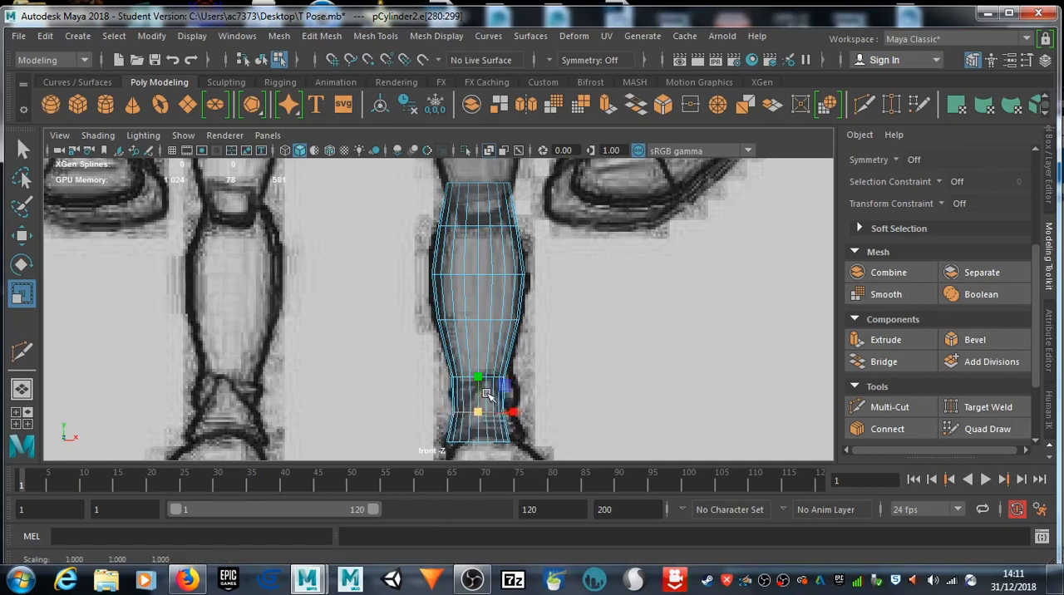
Step: Shift the shin's bottom edge loop and the two ankle loops above it along X to about 0.53, over the drawn ankle
{"action": "double_click", "coordinate": [482, 442]}
{"action": "left_click_drag", "start_coordinate": [477, 442], "coordinate": [524, 442]}
{"action": "key", "text": "w"}
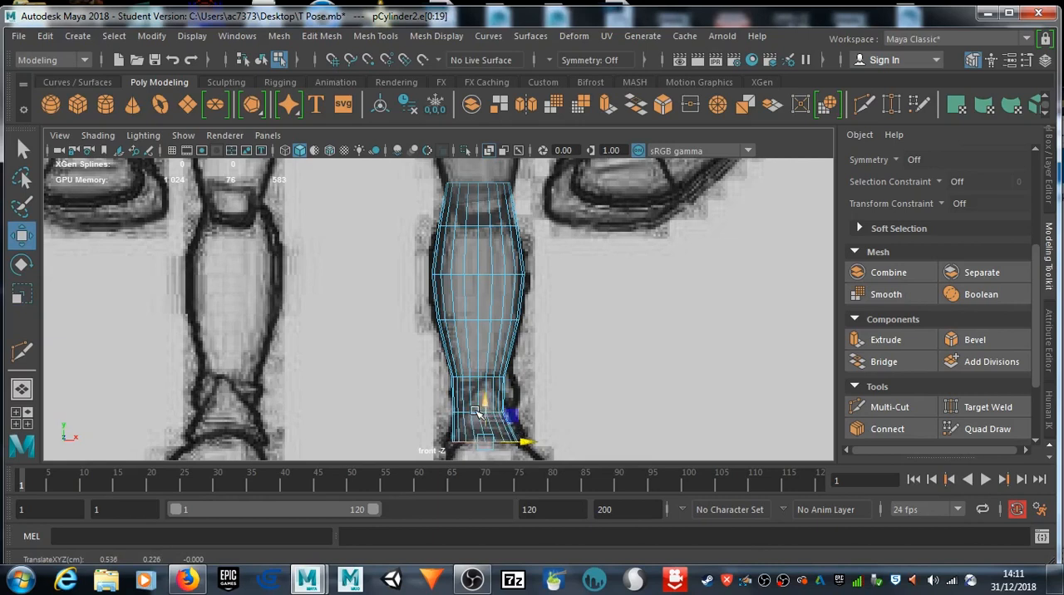
{"action": "double_click", "coordinate": [472, 410]}
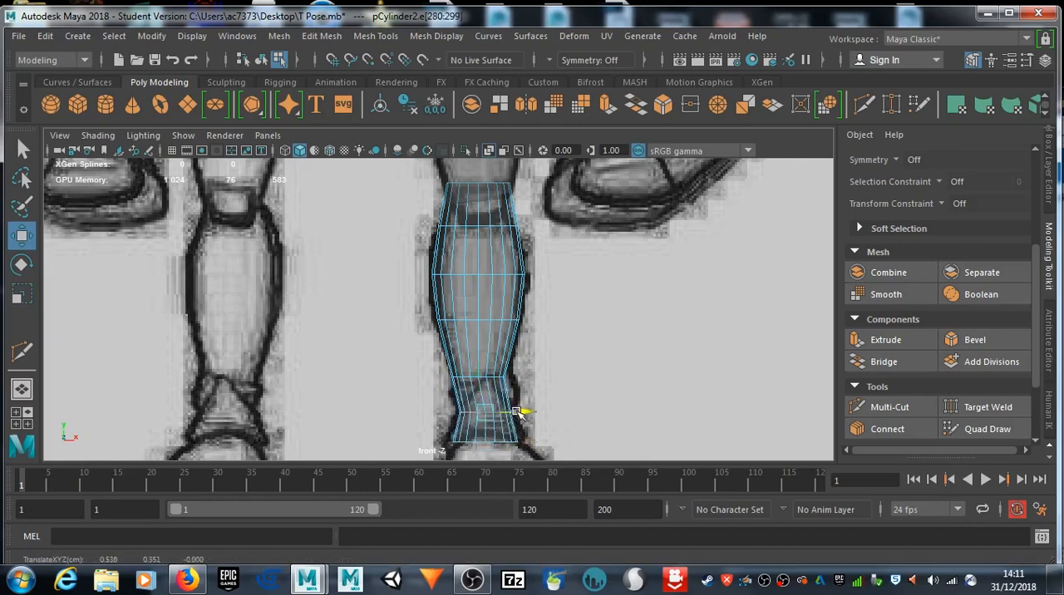
{"action": "left_click_drag", "start_coordinate": [517, 413], "coordinate": [515, 413]}
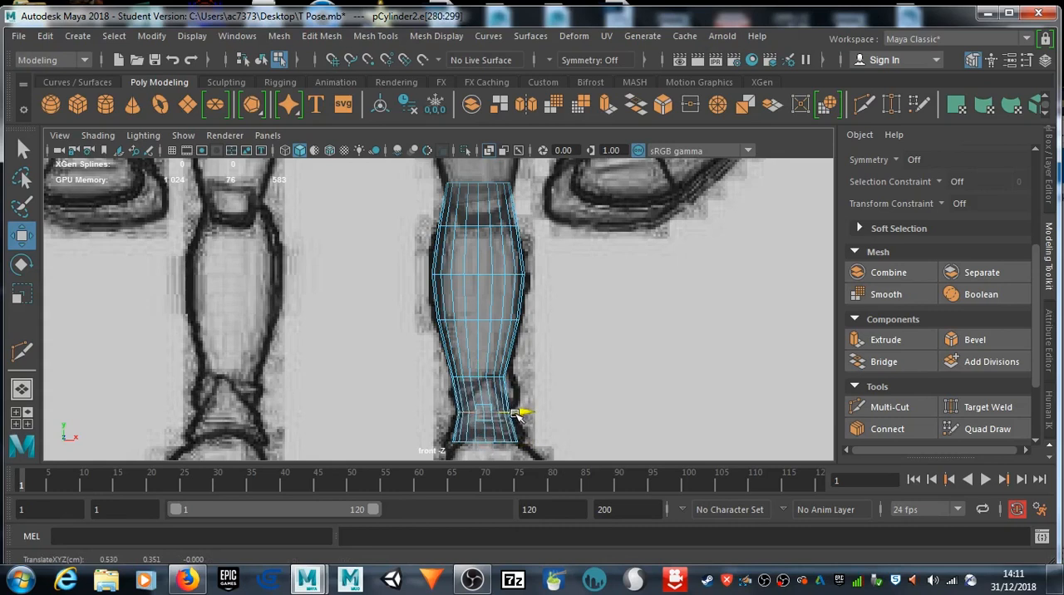
{"action": "double_click", "coordinate": [467, 379]}
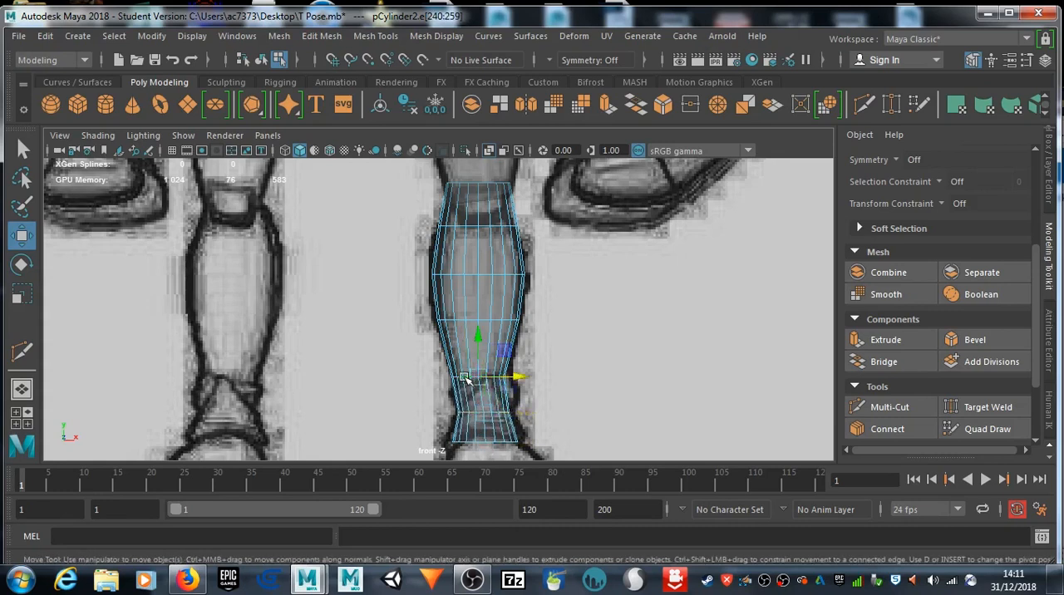
{"action": "left_click_drag", "start_coordinate": [520, 380], "coordinate": [526, 380]}
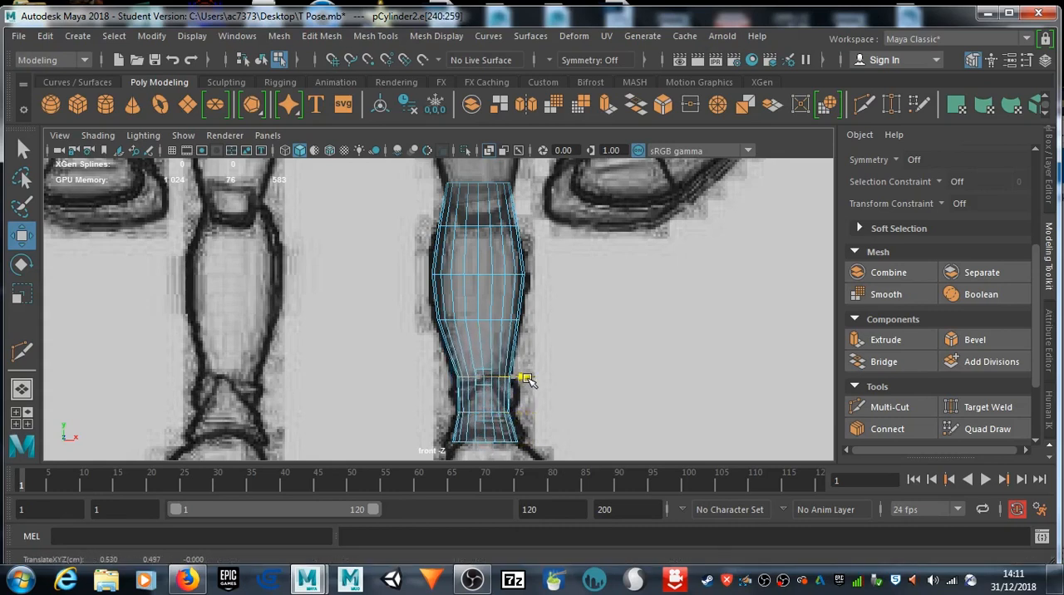
Step: Select the whole shin cylinder and move it forward to about Z 0.43 onto the side-profile lower leg
{"action": "scroll", "coordinate": [530, 380], "scroll_direction": "down", "scroll_amount": 5}
{"action": "mouse_move", "coordinate": [532, 393]}
{"action": "middle_mouse_down", "text": "alt"}
{"action": "mouse_move", "coordinate": [530, 352]}
{"action": "mouse_move", "coordinate": [525, 374]}
{"action": "middle_mouse_up", "text": "alt"}
{"action": "key", "text": "space"}
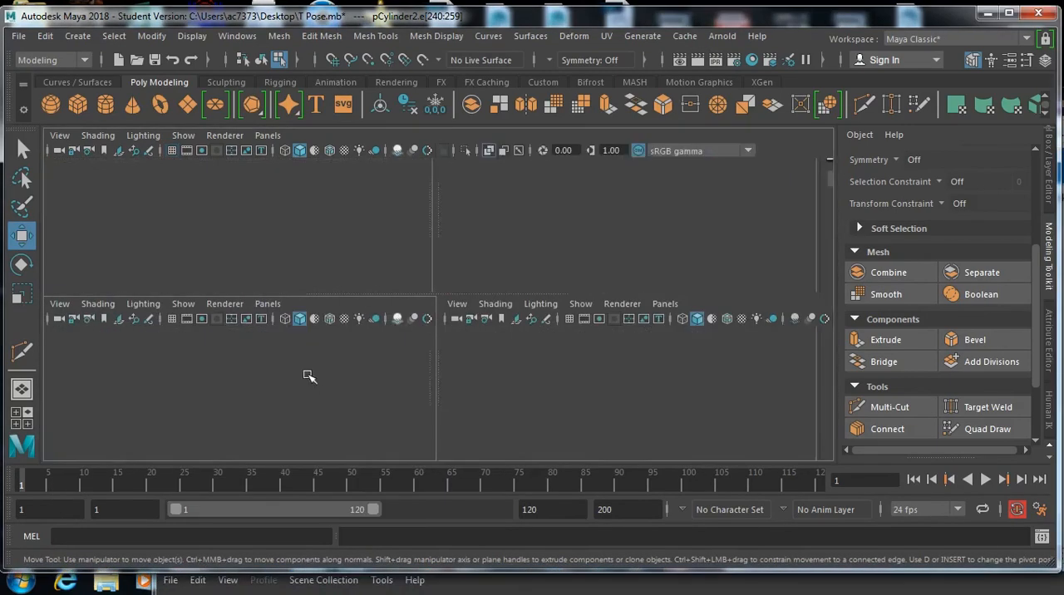
{"action": "key", "text": "space"}
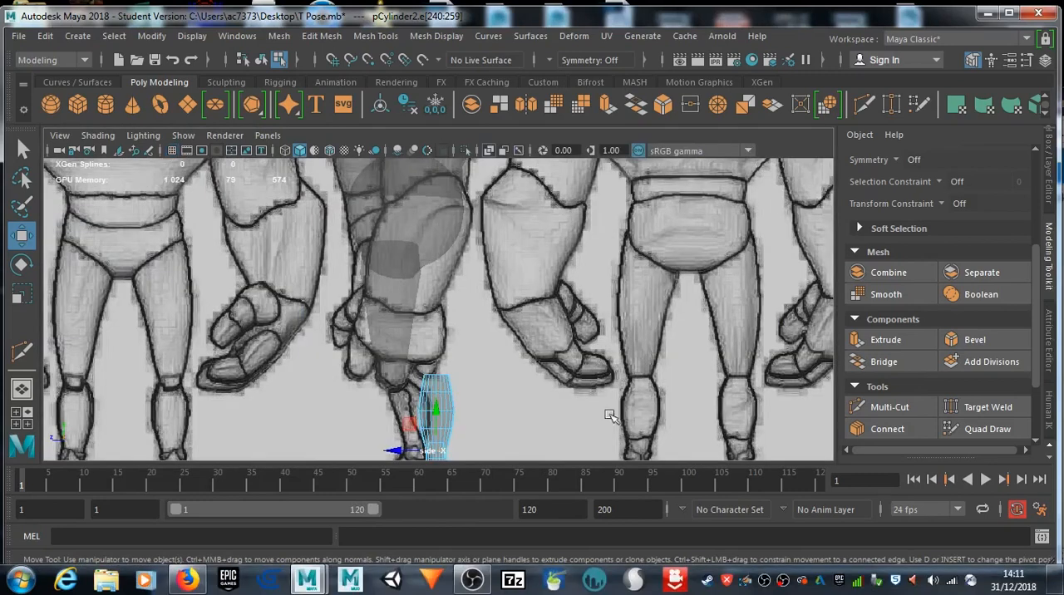
{"action": "middle_click_drag", "start_coordinate": [495, 408], "coordinate": [518, 323], "text": "alt"}
{"action": "left_click_drag", "start_coordinate": [414, 365], "coordinate": [399, 366]}
{"action": "key", "text": "ctrl+z"}
{"action": "right_click_drag", "start_coordinate": [459, 330], "coordinate": [513, 101]}
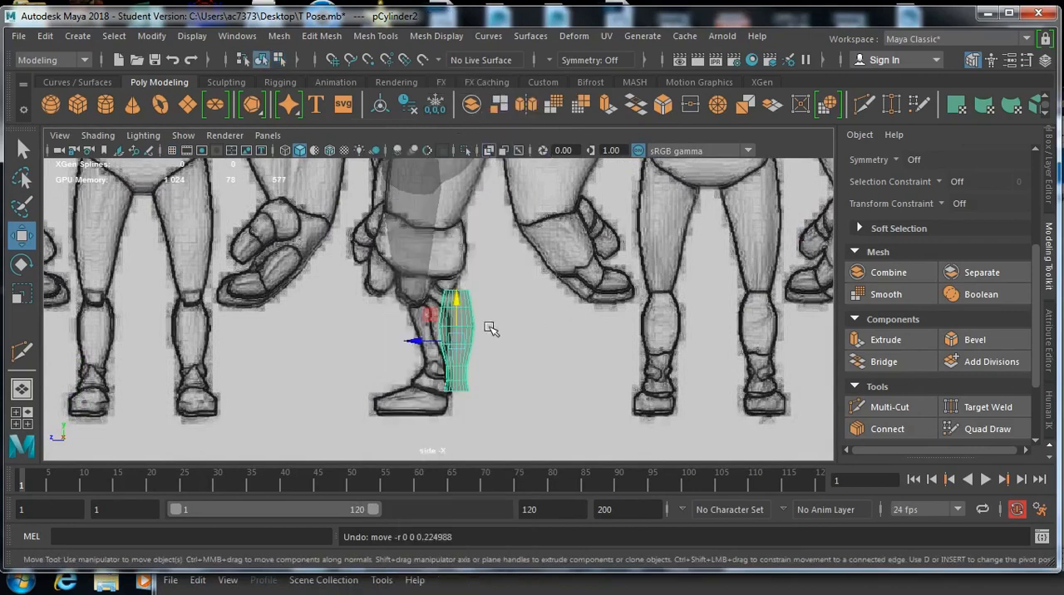
{"action": "left_click_drag", "start_coordinate": [416, 342], "coordinate": [376, 344]}
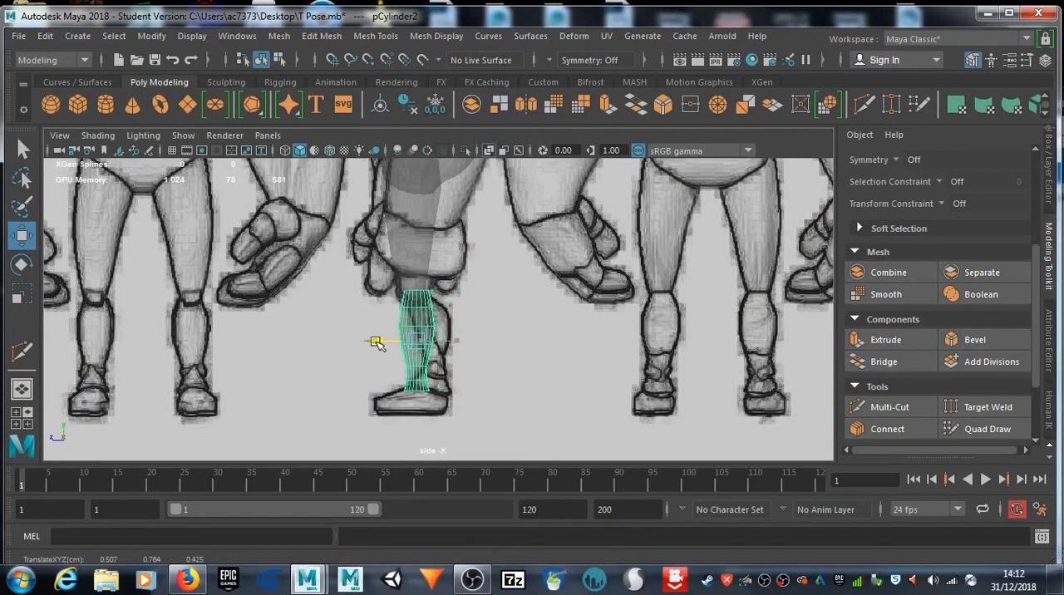
Step: Tilt the shin cylinder around X to follow the slanted side-profile lower leg and move it to about Z 0.32
{"action": "key", "text": "e"}
{"action": "key", "text": "w"}
{"action": "key", "text": "e"}
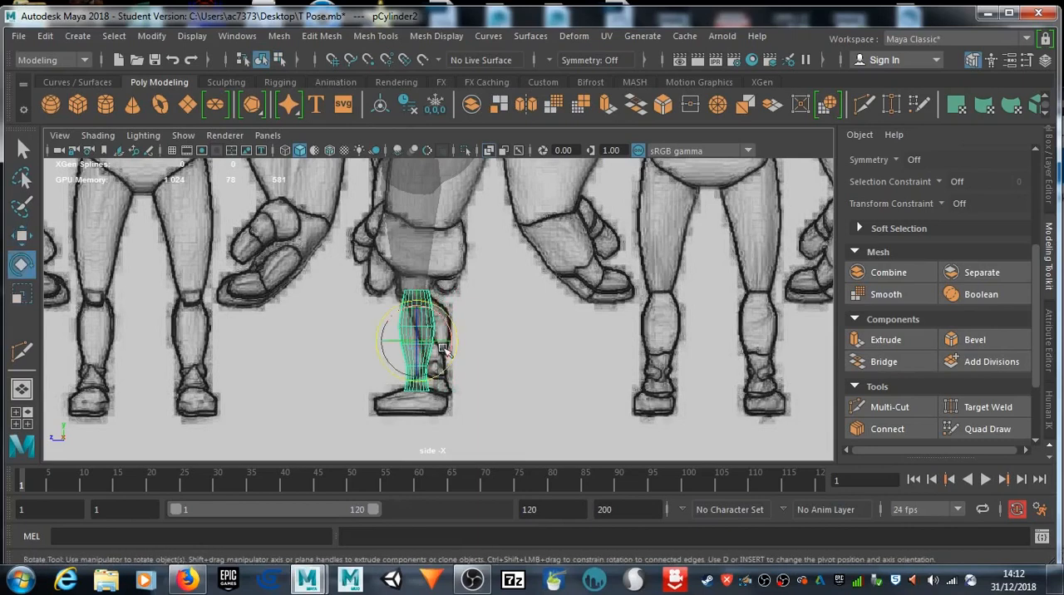
{"action": "left_click_drag", "start_coordinate": [456, 355], "coordinate": [456, 341]}
{"action": "key", "text": "w"}
{"action": "left_click_drag", "start_coordinate": [368, 341], "coordinate": [384, 344]}
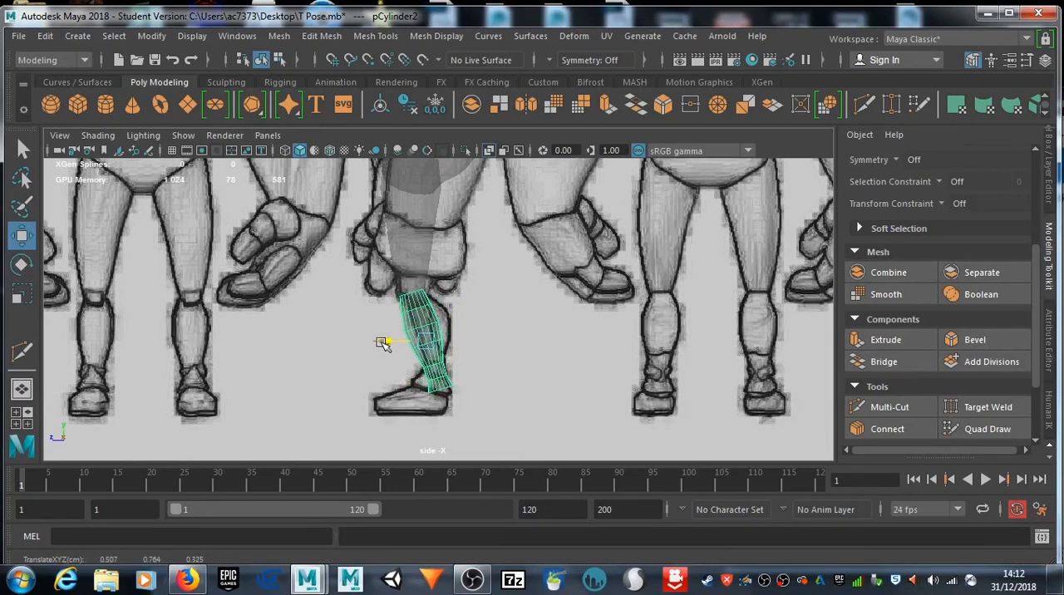
{"action": "mouse_move", "coordinate": [384, 345]}
{"action": "left_mouse_down"}
{"action": "mouse_move", "coordinate": [393, 345]}
{"action": "mouse_move", "coordinate": [383, 344]}
{"action": "left_mouse_up"}
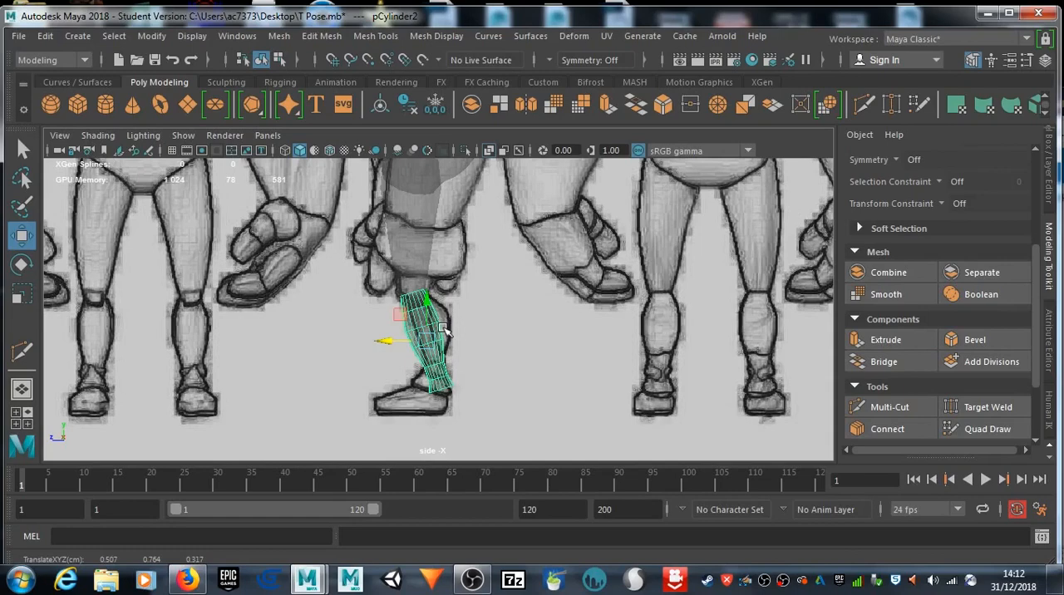
Step: Inspect the thigh and shin alignment in the perspective view from several angles
{"action": "key", "text": "space"}
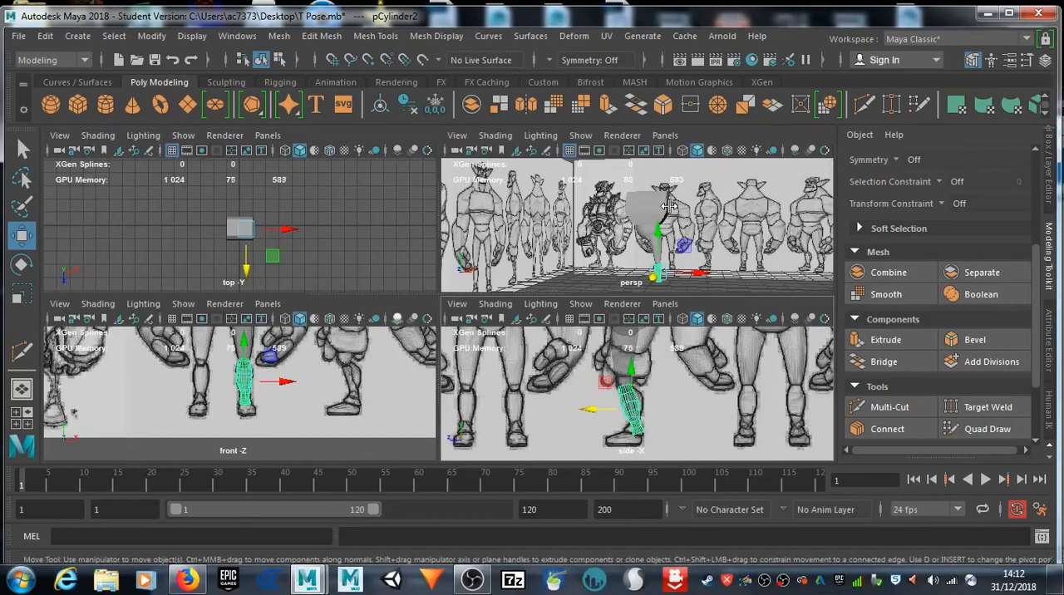
{"action": "key", "text": "space"}
{"action": "key", "text": "space"}
{"action": "key", "text": "space"}
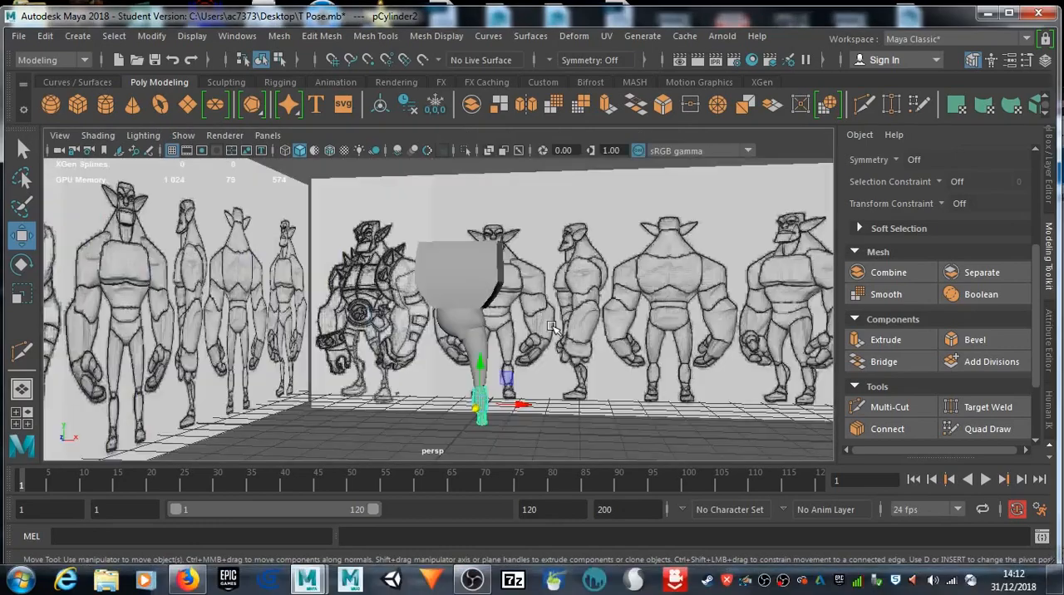
{"action": "left_click_drag", "start_coordinate": [472, 402], "coordinate": [404, 401], "text": "alt"}
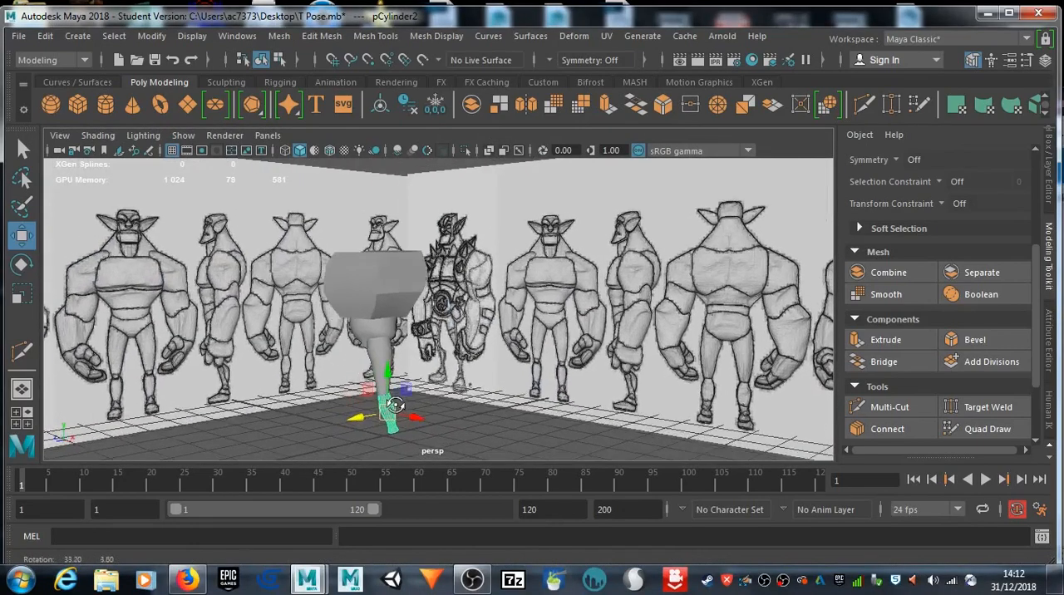
{"action": "scroll", "coordinate": [404, 402], "scroll_direction": "up", "scroll_amount": 8}
{"action": "middle_click_drag", "start_coordinate": [403, 400], "coordinate": [547, 271], "text": "alt"}
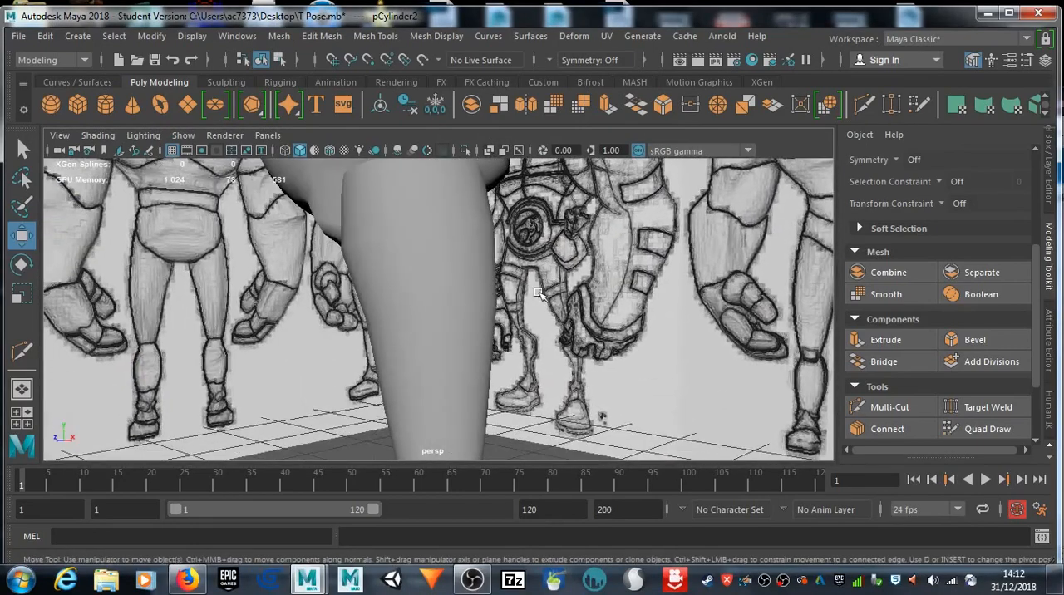
{"action": "scroll", "coordinate": [542, 294], "scroll_direction": "down", "scroll_amount": 3}
{"action": "middle_click_drag", "start_coordinate": [509, 341], "coordinate": [530, 292], "text": "alt"}
{"action": "left_click_drag", "start_coordinate": [530, 292], "coordinate": [573, 342], "text": "alt"}
Step: Create a polygon sphere, scale it down and move it to the knee between the thigh and shin cylinders
{"action": "left_click", "coordinate": [60, 110]}
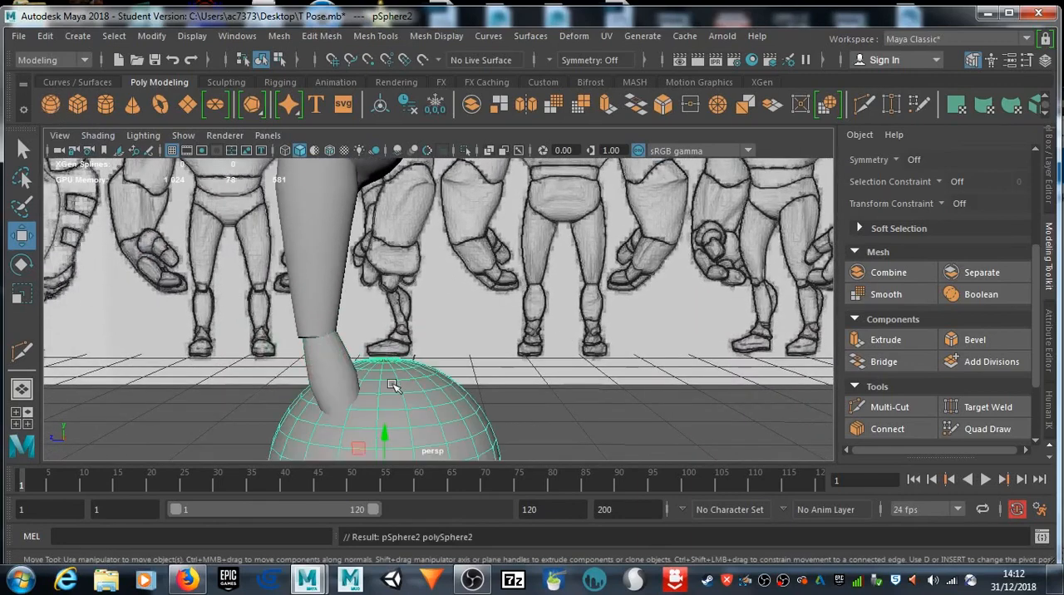
{"action": "key", "text": "r"}
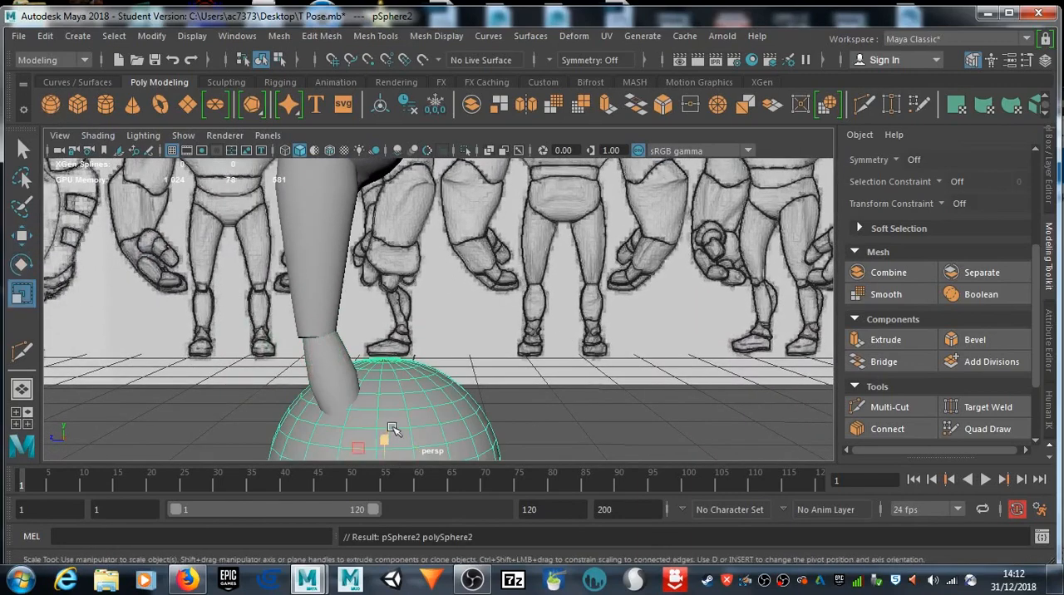
{"action": "scroll", "coordinate": [392, 433], "scroll_direction": "down", "scroll_amount": 3}
{"action": "left_click_drag", "start_coordinate": [405, 398], "coordinate": [316, 384]}
{"action": "key", "text": "w"}
{"action": "left_click_drag", "start_coordinate": [408, 398], "coordinate": [591, 365]}
{"action": "left_click_drag", "start_coordinate": [523, 364], "coordinate": [456, 349]}
{"action": "scroll", "coordinate": [565, 363], "scroll_direction": "up", "scroll_amount": 5}
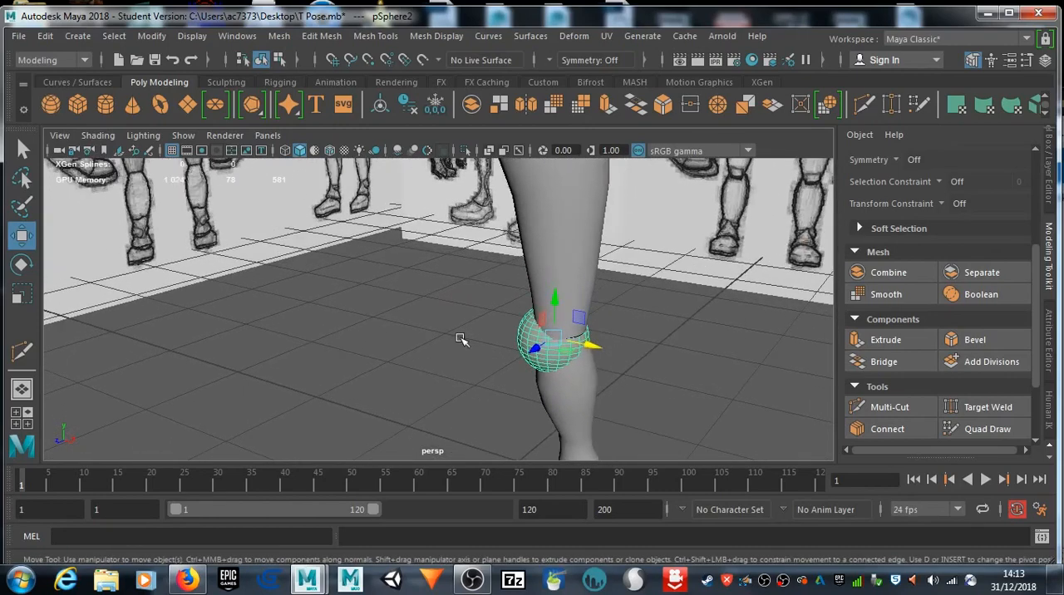
Step: Scale the knee sphere uniformly to about 0.2 and shift it along X to centre it on the joint
{"action": "key", "text": "f"}
{"action": "left_click_drag", "start_coordinate": [368, 311], "coordinate": [357, 288], "text": "alt"}
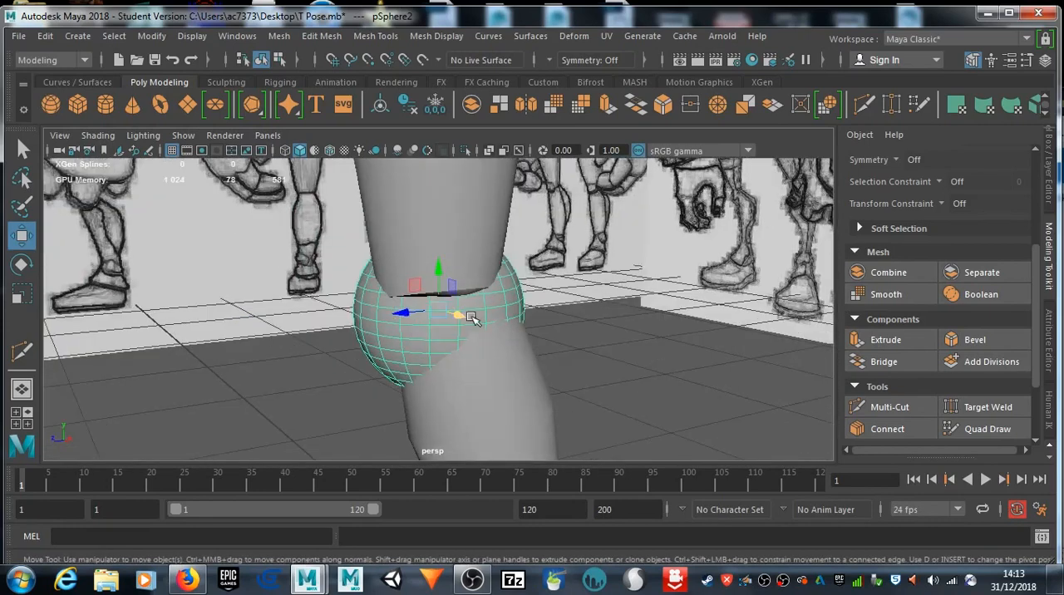
{"action": "left_click_drag", "start_coordinate": [456, 313], "coordinate": [465, 319]}
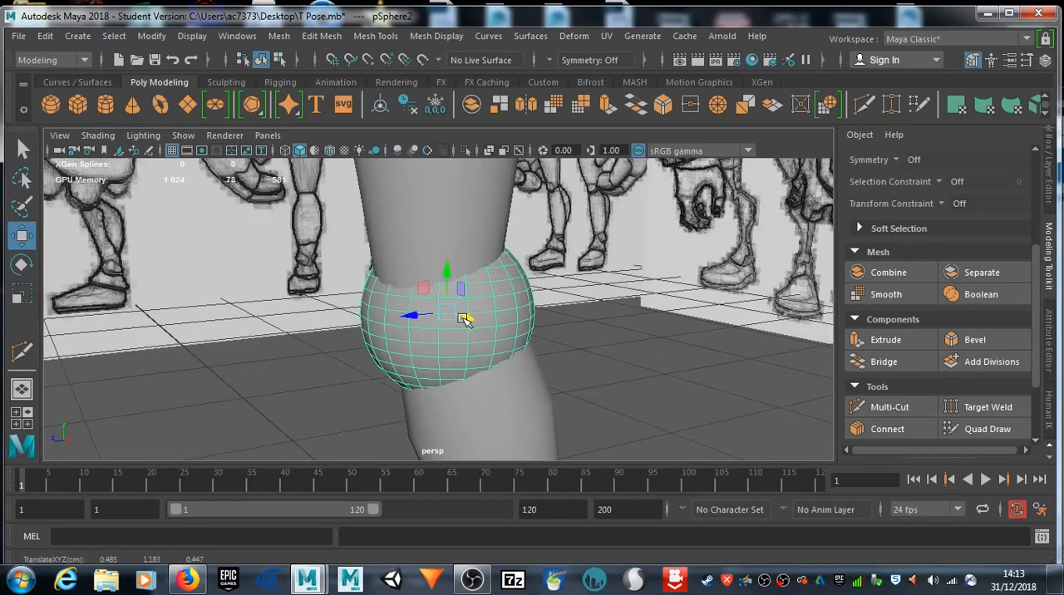
{"action": "key", "text": "e"}
{"action": "key", "text": "r"}
{"action": "left_click", "coordinate": [447, 310]}
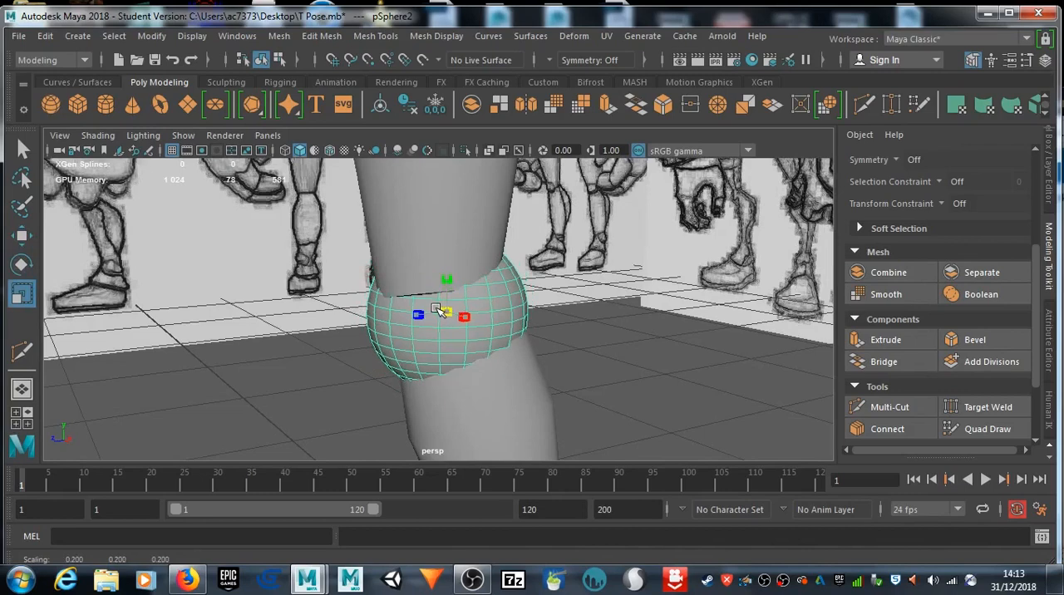
{"action": "left_click_drag", "start_coordinate": [355, 345], "coordinate": [497, 320], "text": "alt"}
{"action": "key", "text": "w"}
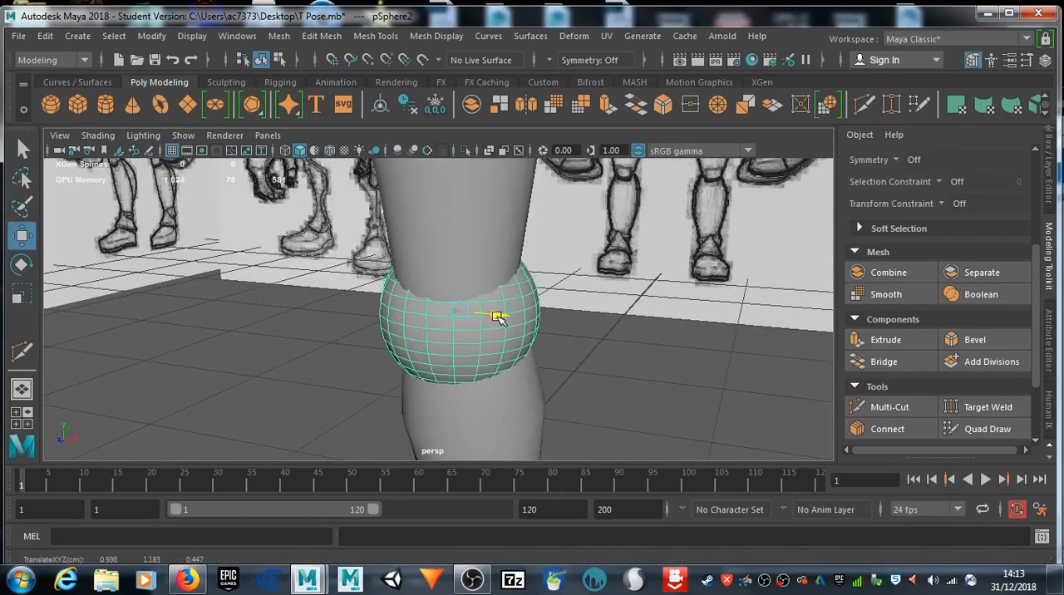
{"action": "left_click_drag", "start_coordinate": [541, 348], "coordinate": [441, 369], "text": "alt"}
Step: Create a polygon cube in the front view, scale it down and move it along X over the drawn foot
{"action": "key", "text": "space"}
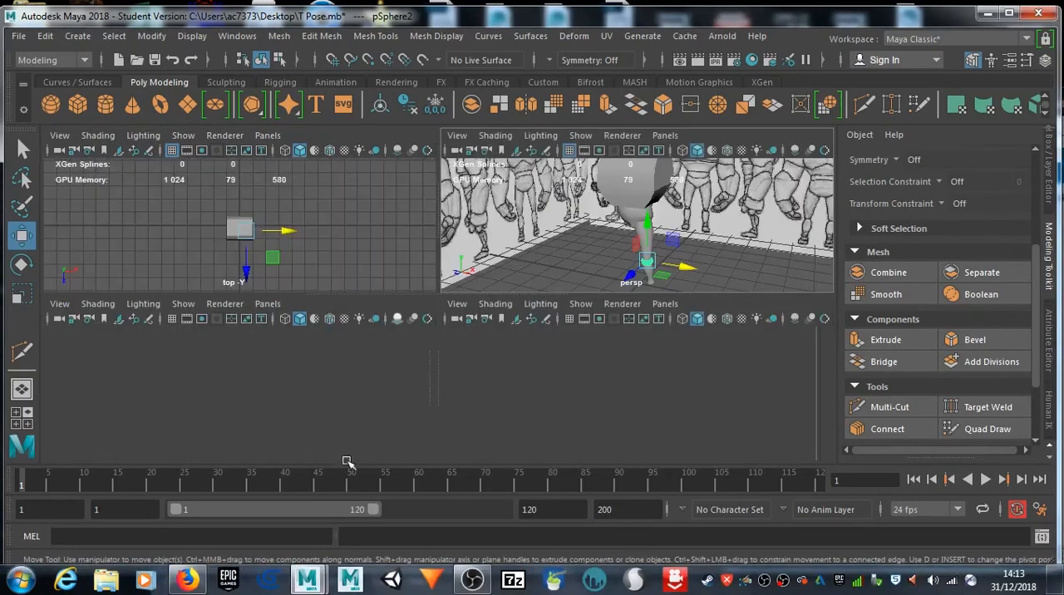
{"action": "key", "text": "space"}
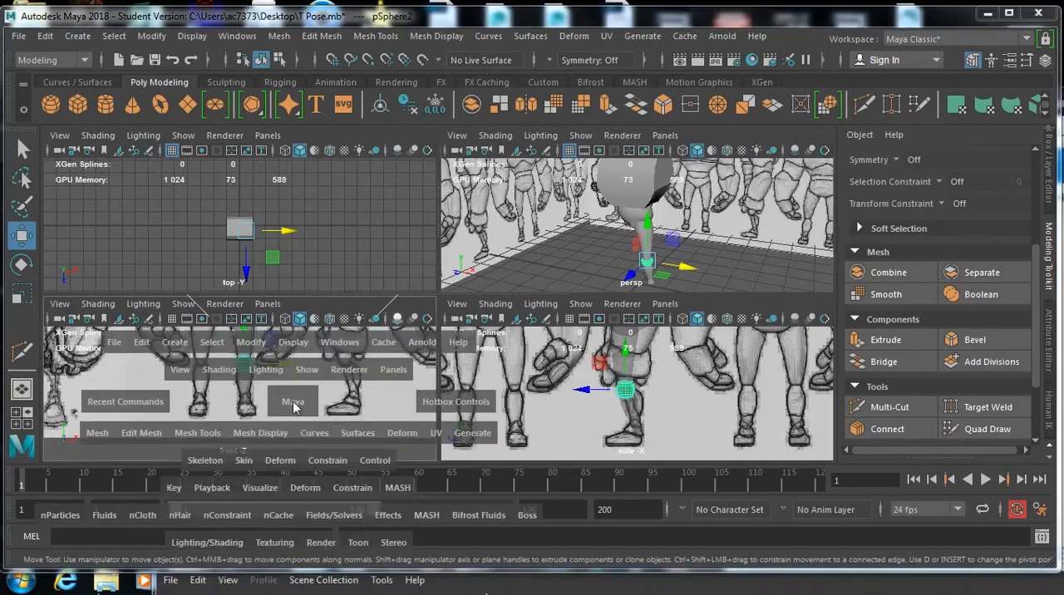
{"action": "scroll", "coordinate": [424, 331], "scroll_direction": "up", "scroll_amount": 2}
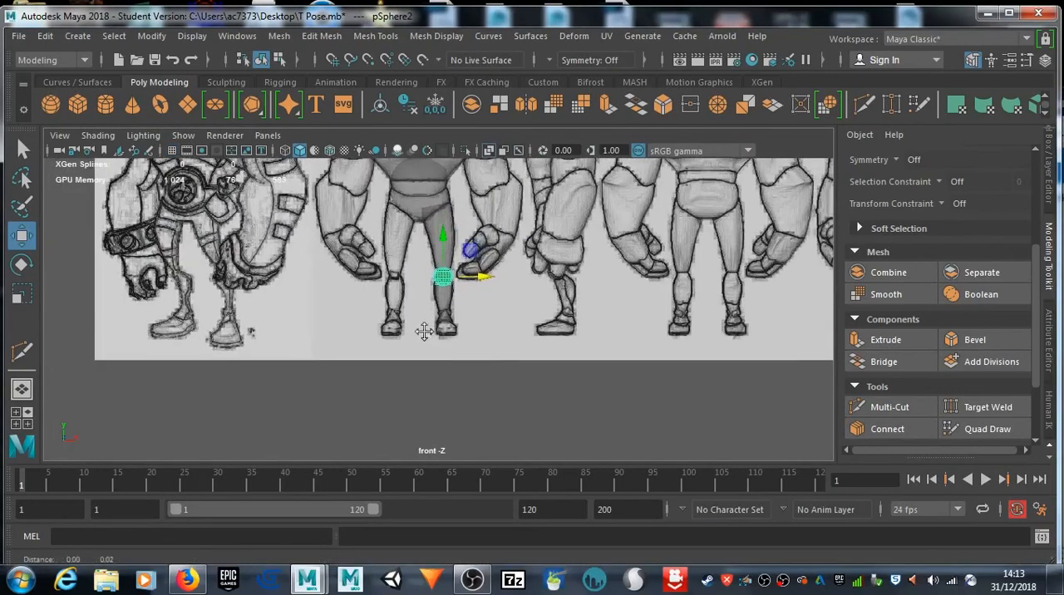
{"action": "scroll", "coordinate": [413, 378], "scroll_direction": "down", "scroll_amount": 5}
{"action": "scroll", "coordinate": [413, 378], "scroll_direction": "up", "scroll_amount": 5}
{"action": "middle_click_drag", "start_coordinate": [414, 347], "coordinate": [415, 364], "text": "alt"}
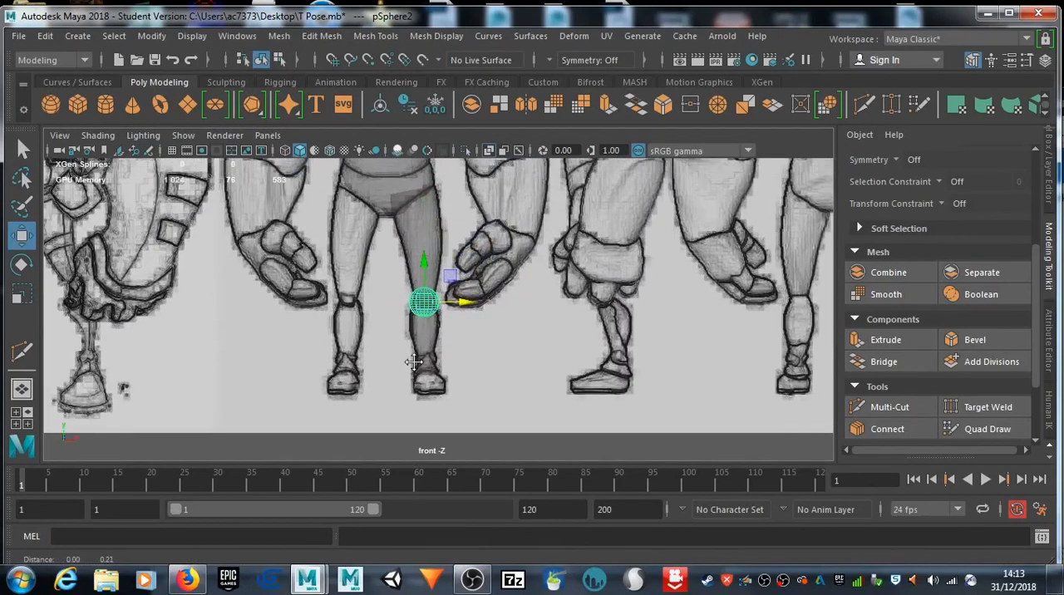
{"action": "left_click", "coordinate": [77, 104]}
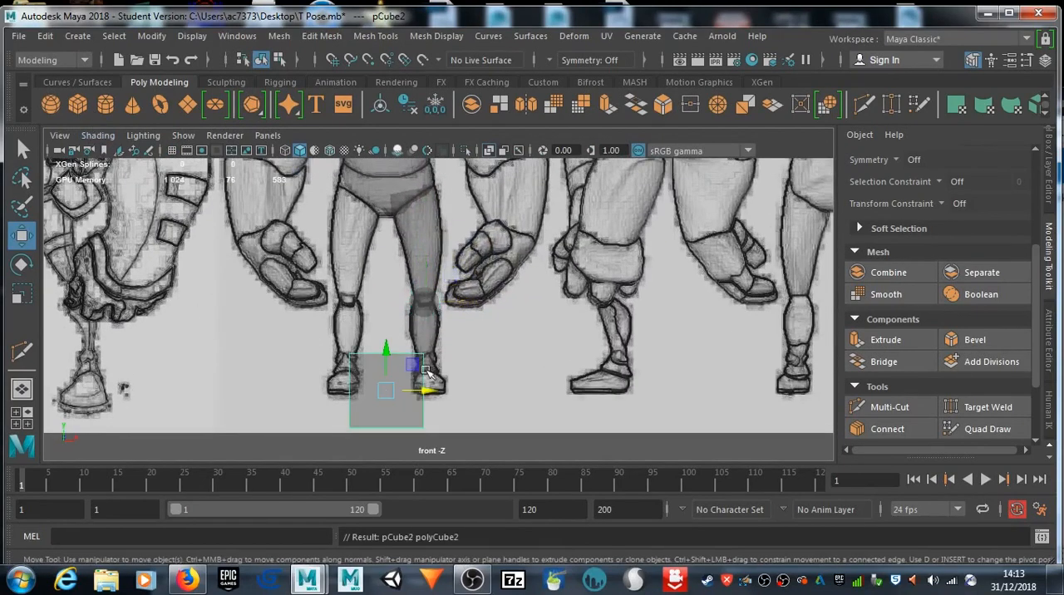
{"action": "key", "text": "r"}
{"action": "left_click_drag", "start_coordinate": [385, 392], "coordinate": [349, 390]}
{"action": "key", "text": "w"}
{"action": "left_click_drag", "start_coordinate": [432, 393], "coordinate": [468, 396]}
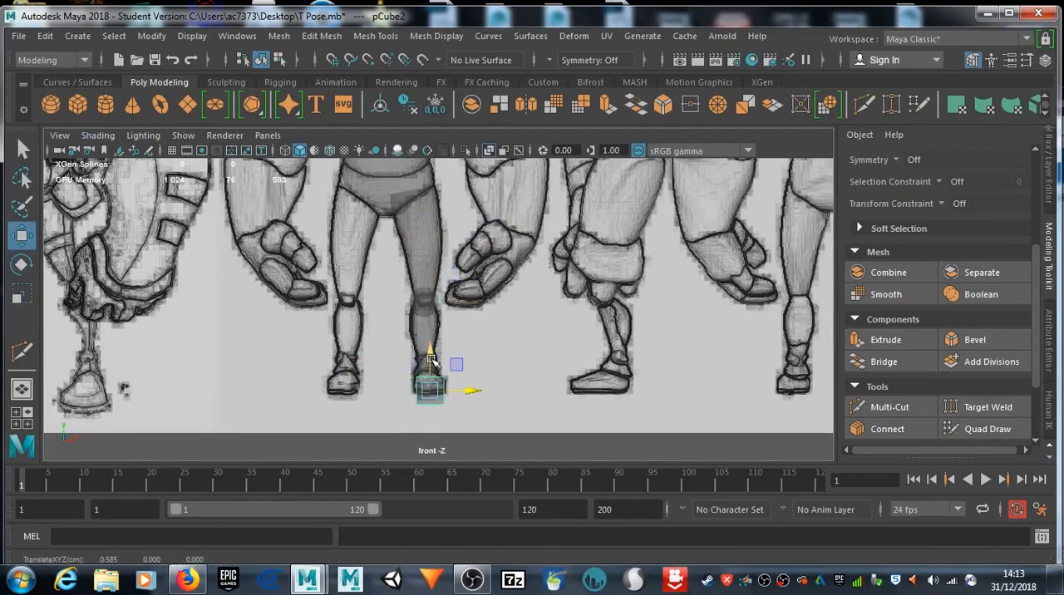
Step: Raise the foot cube to about Y 0.115 and adjust its X position to about 0.56 over the front-view foot
{"action": "scroll", "coordinate": [440, 383], "scroll_direction": "up", "scroll_amount": 4}
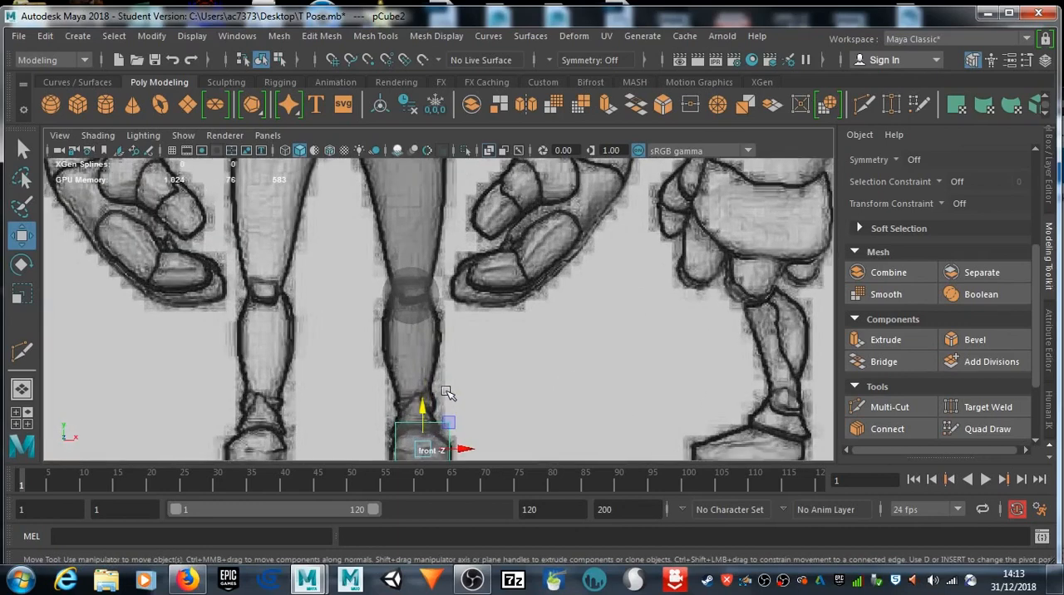
{"action": "scroll", "coordinate": [447, 393], "scroll_direction": "down", "scroll_amount": 3}
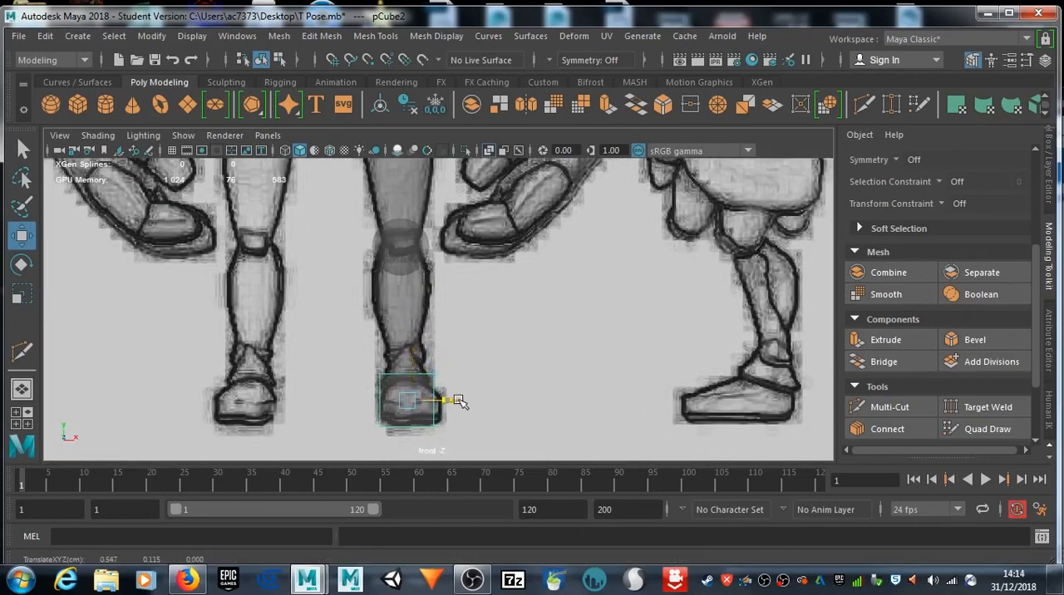
{"action": "scroll", "coordinate": [438, 396], "scroll_direction": "up", "scroll_amount": 3}
{"action": "middle_click_drag", "start_coordinate": [434, 395], "coordinate": [439, 335], "text": "alt"}
Step: Stretch the foot cube along Z in the side view and move it forward over the side-profile foot
{"action": "key", "text": "space"}
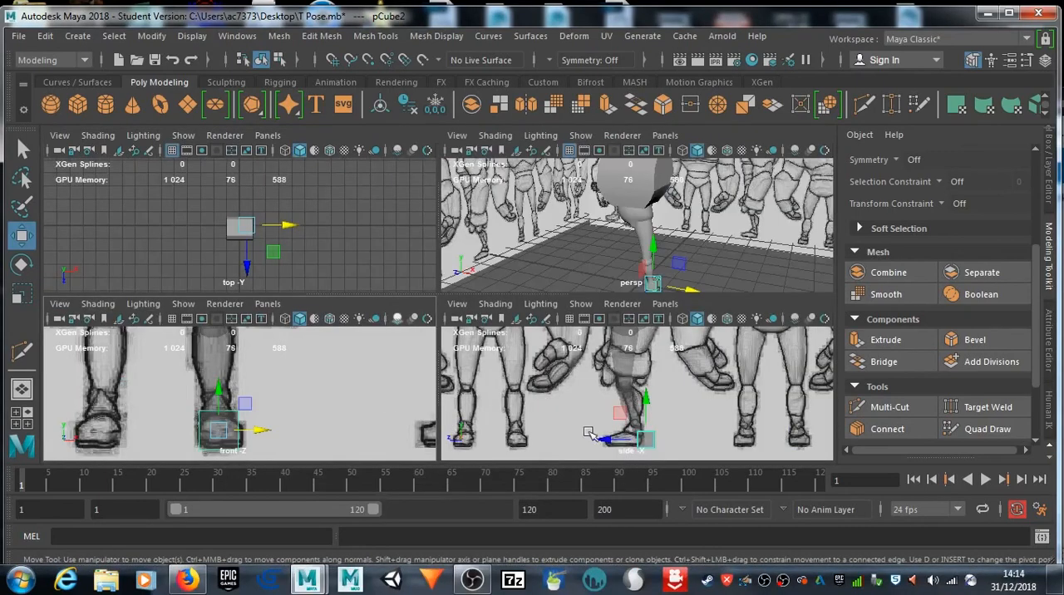
{"action": "key", "text": "space"}
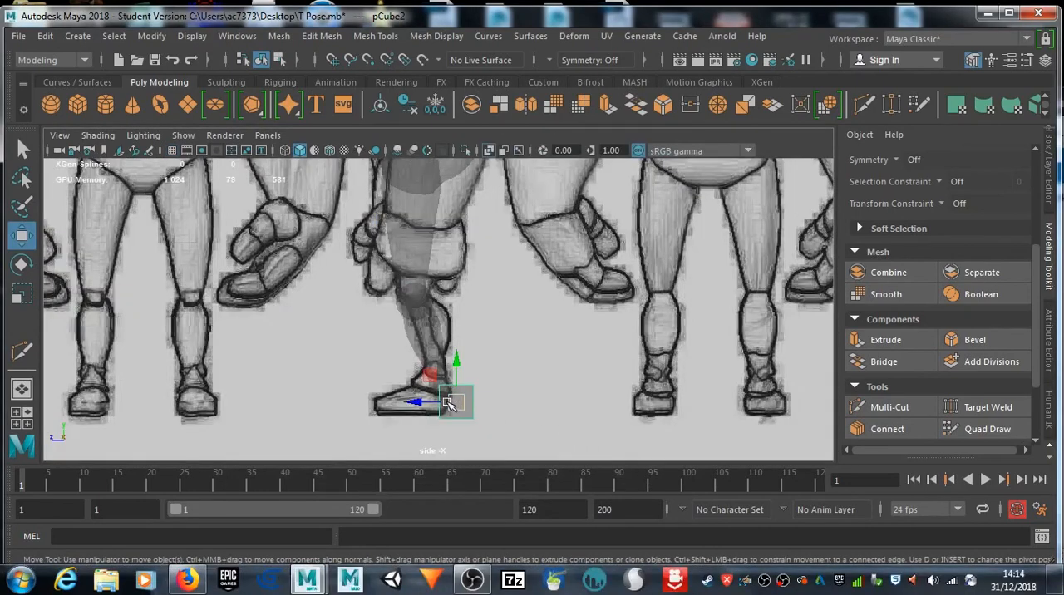
{"action": "key", "text": "e"}
{"action": "key", "text": "r"}
{"action": "left_click_drag", "start_coordinate": [424, 402], "coordinate": [371, 401]}
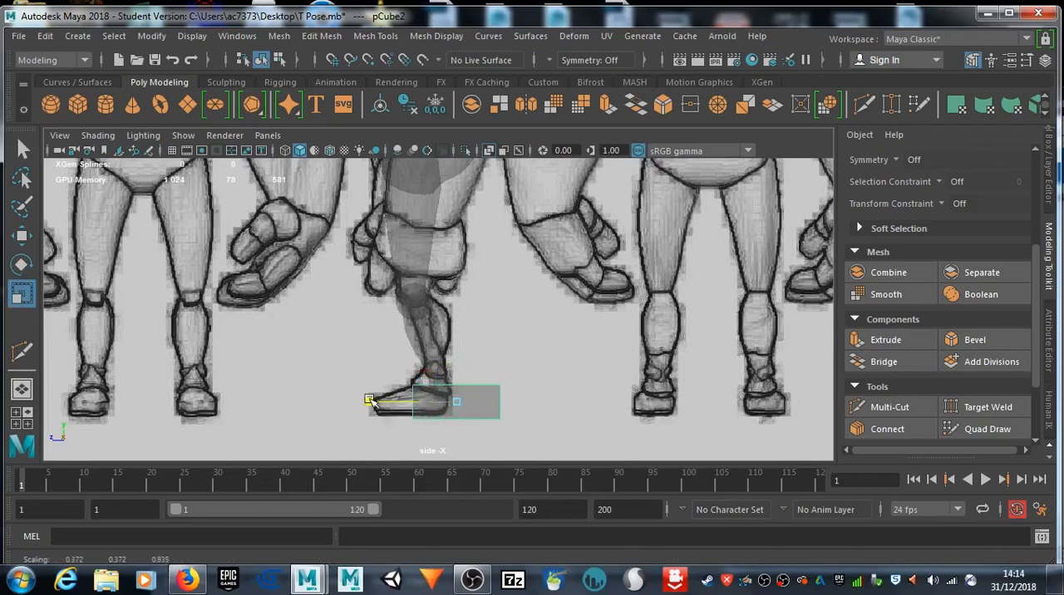
{"action": "key", "text": "w"}
{"action": "left_click_drag", "start_coordinate": [409, 403], "coordinate": [371, 401]}
Step: Shrink the foot cube slightly and adjust its Z length and position to cover the drawn foot from heel to toe
{"action": "key", "text": "r"}
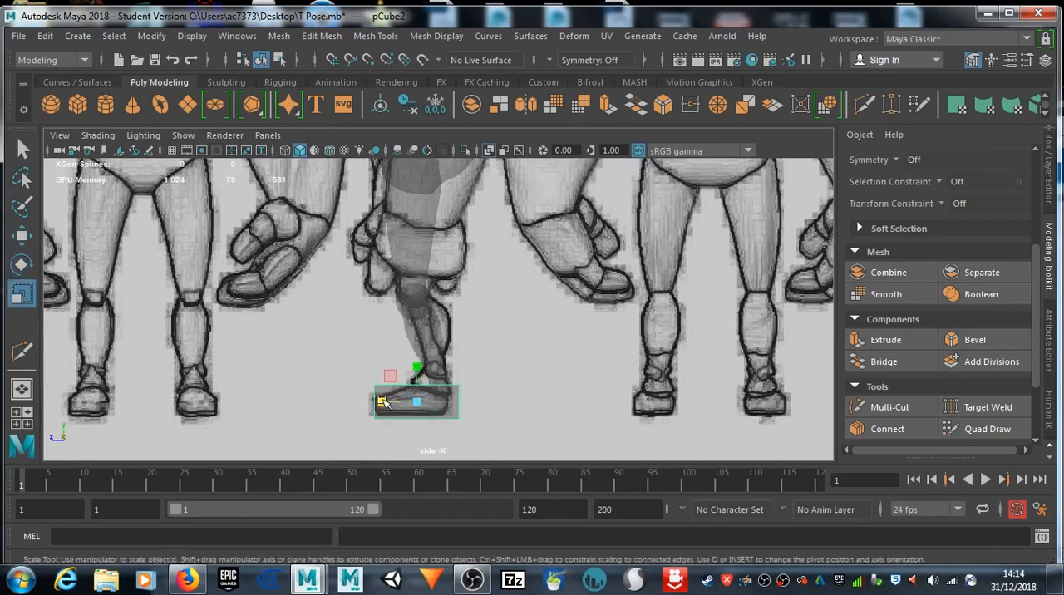
{"action": "left_click_drag", "start_coordinate": [418, 404], "coordinate": [412, 405]}
{"action": "key", "text": "w"}
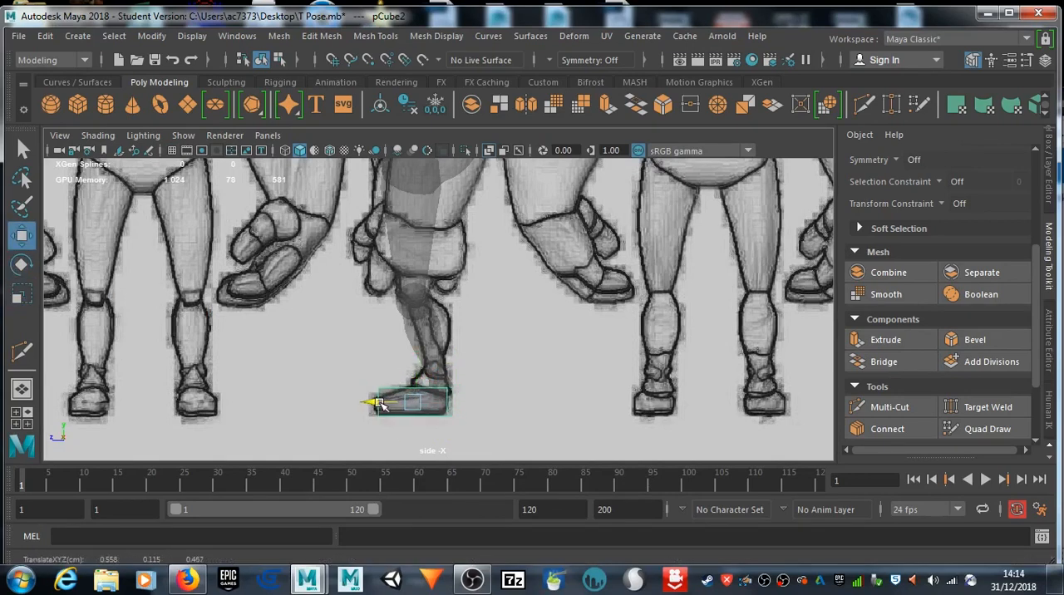
{"action": "scroll", "coordinate": [456, 401], "scroll_direction": "up", "scroll_amount": 3}
{"action": "scroll", "coordinate": [458, 397], "scroll_direction": "up", "scroll_amount": 1}
{"action": "middle_click_drag", "start_coordinate": [458, 398], "coordinate": [461, 300], "text": "alt"}
{"action": "key", "text": "e"}
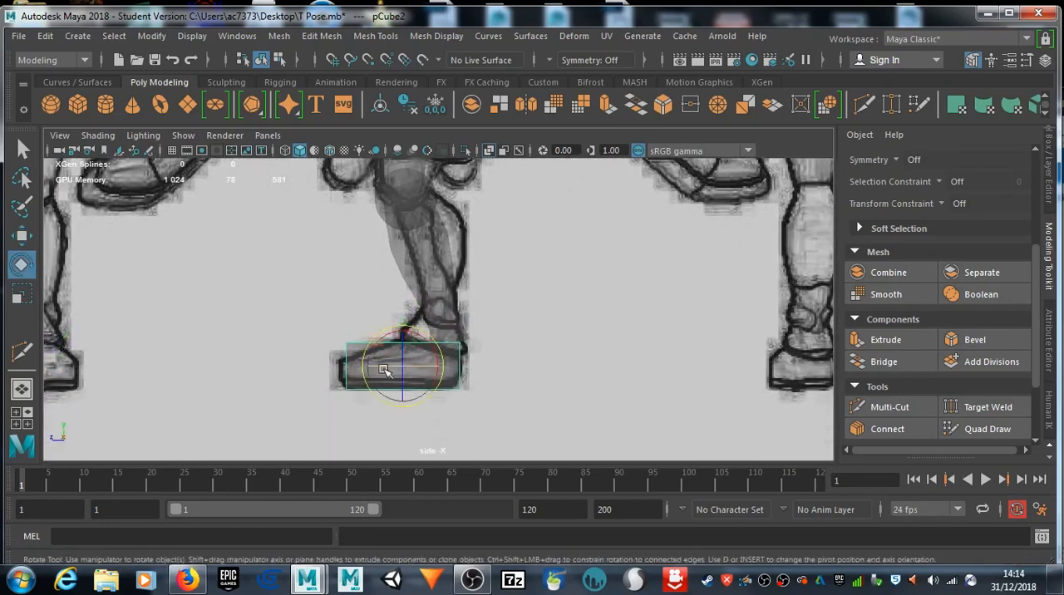
{"action": "key", "text": "r"}
{"action": "mouse_move", "coordinate": [366, 367]}
{"action": "left_mouse_down"}
{"action": "mouse_move", "coordinate": [356, 367]}
{"action": "mouse_move", "coordinate": [372, 366]}
{"action": "left_mouse_up"}
{"action": "key", "text": "w"}
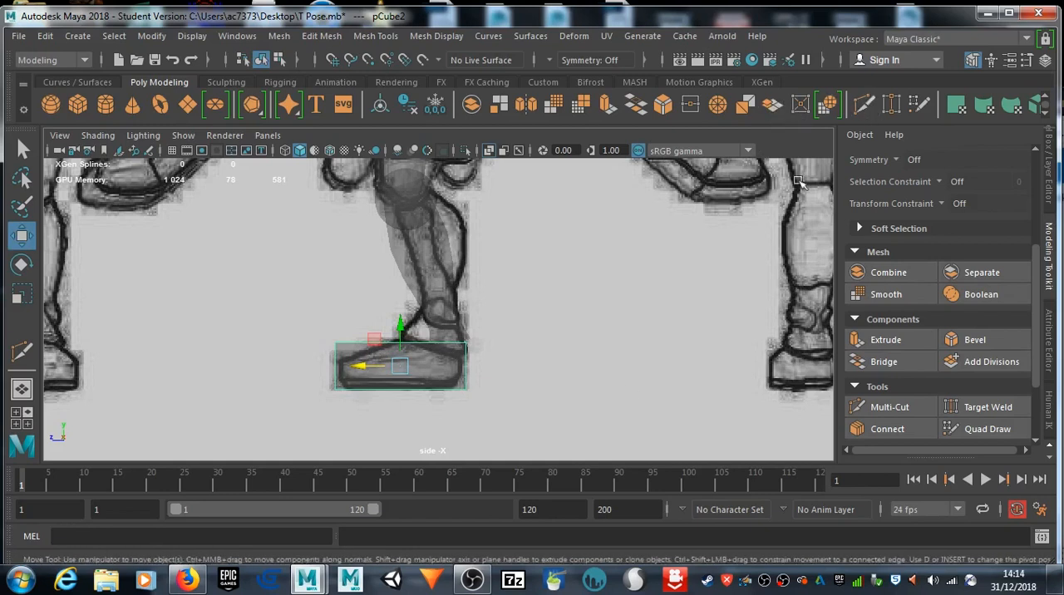
Step: Insert three vertical and two horizontal edge loops around the foot cube with Multi-Cut
{"action": "left_click", "coordinate": [890, 407]}
{"action": "left_click", "coordinate": [363, 348], "text": "ctrl"}
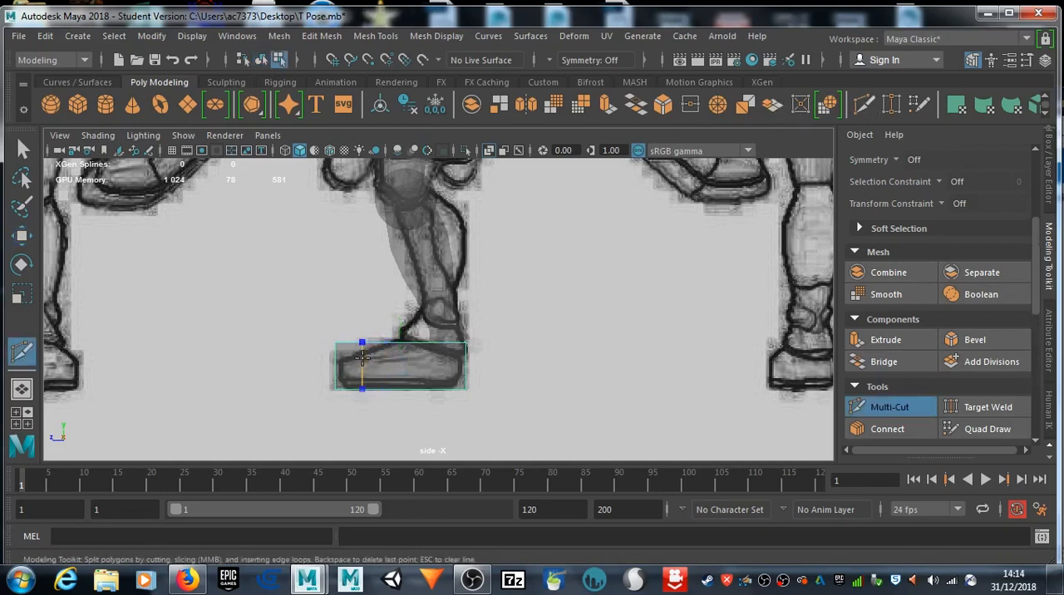
{"action": "left_click", "coordinate": [398, 355], "text": "ctrl"}
{"action": "left_click", "coordinate": [427, 354], "text": "ctrl"}
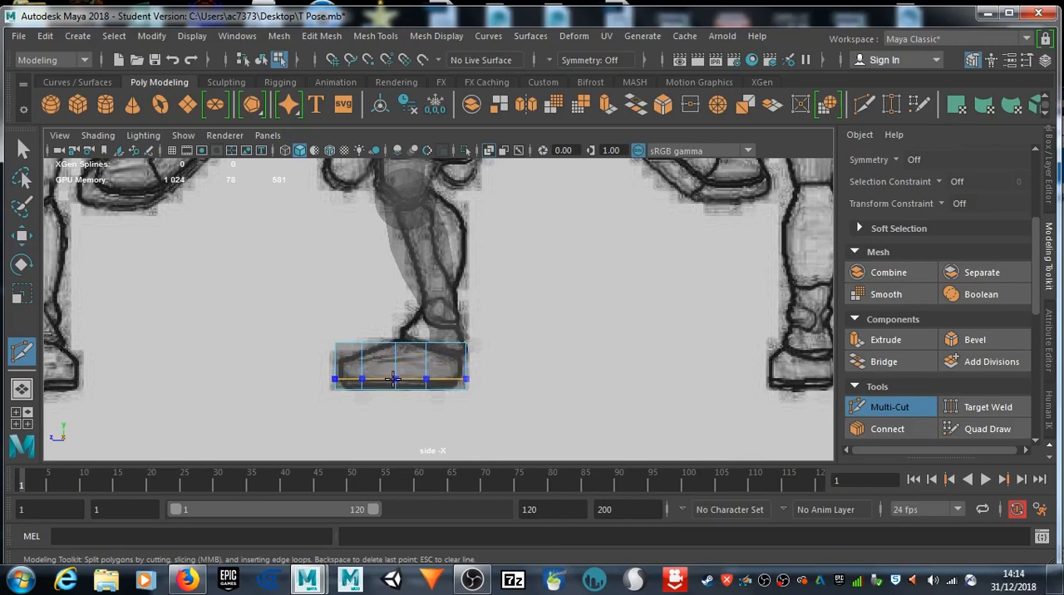
{"action": "left_click", "coordinate": [382, 360], "text": "ctrl"}
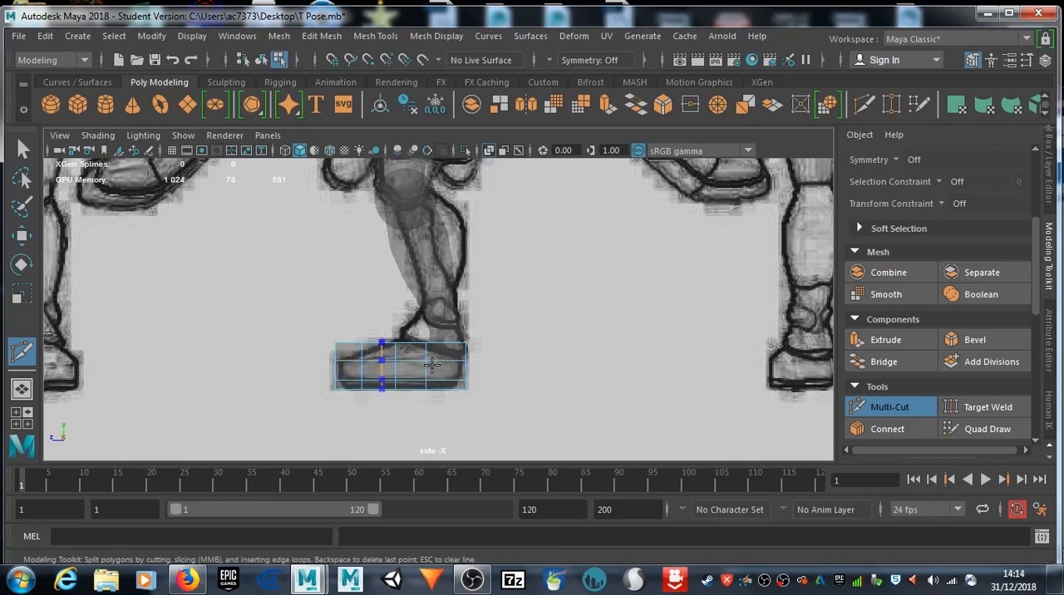
Step: Move the foot cube's upper front vertices down and back onto the drawn toe with soft selection off, and undo the extra downward move
{"action": "right_click", "coordinate": [384, 363]}
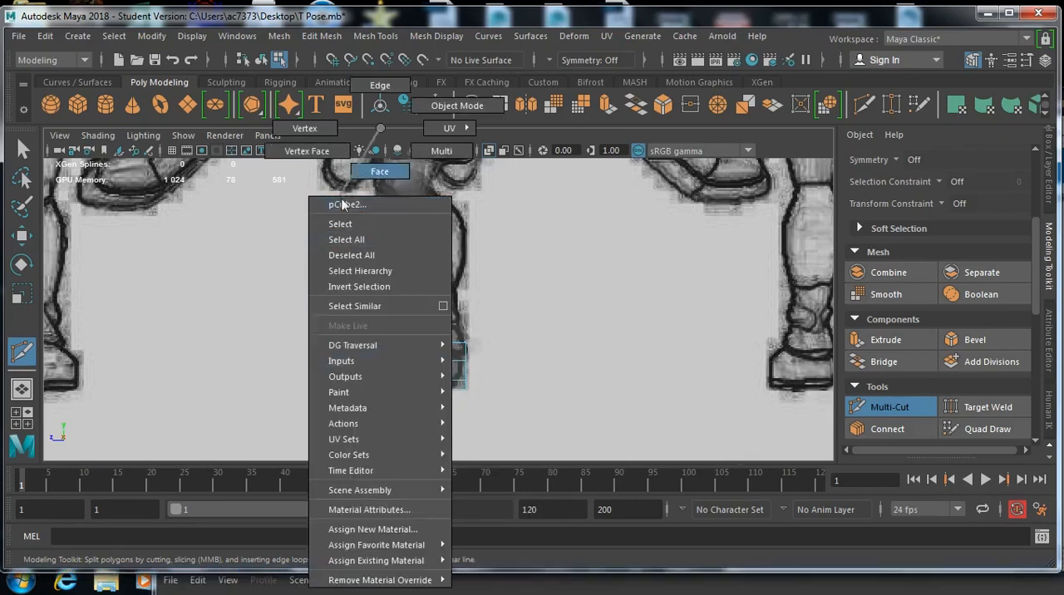
{"action": "left_click", "coordinate": [304, 127]}
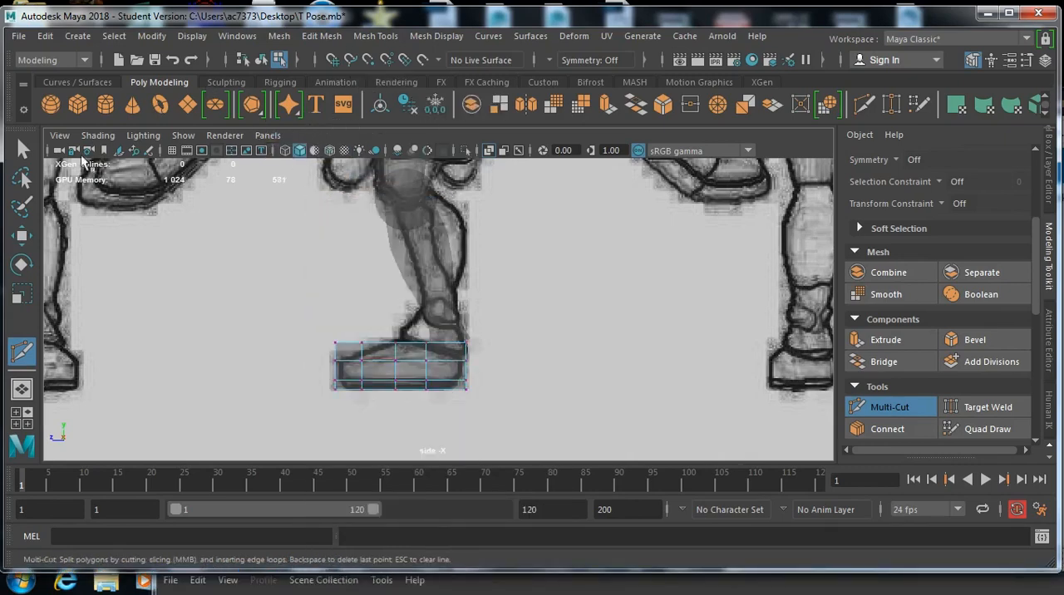
{"action": "key", "text": "q"}
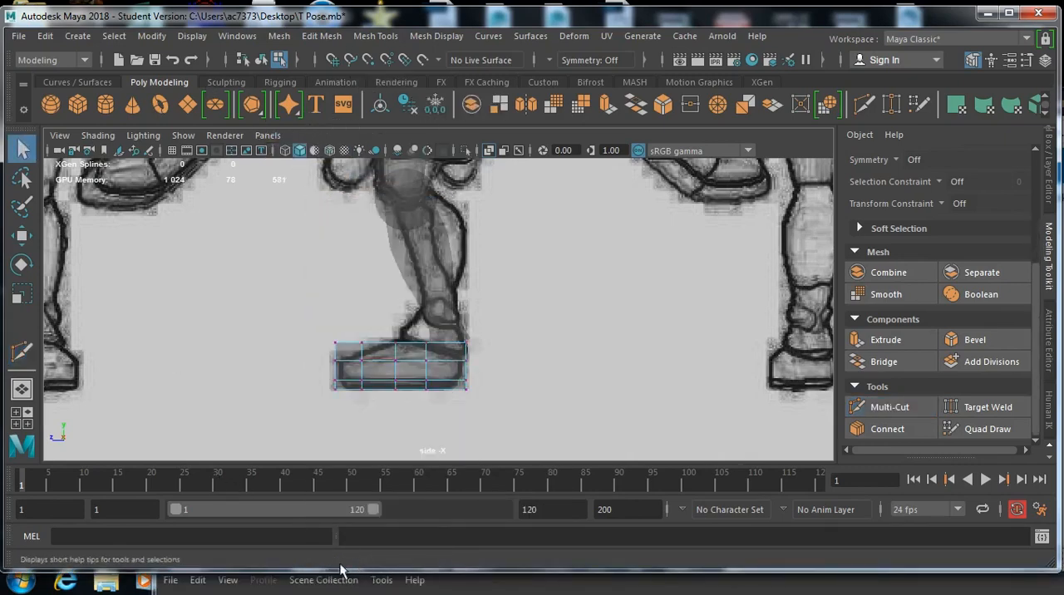
{"action": "key", "text": "b"}
{"action": "scroll", "coordinate": [386, 376], "scroll_direction": "up", "scroll_amount": 4}
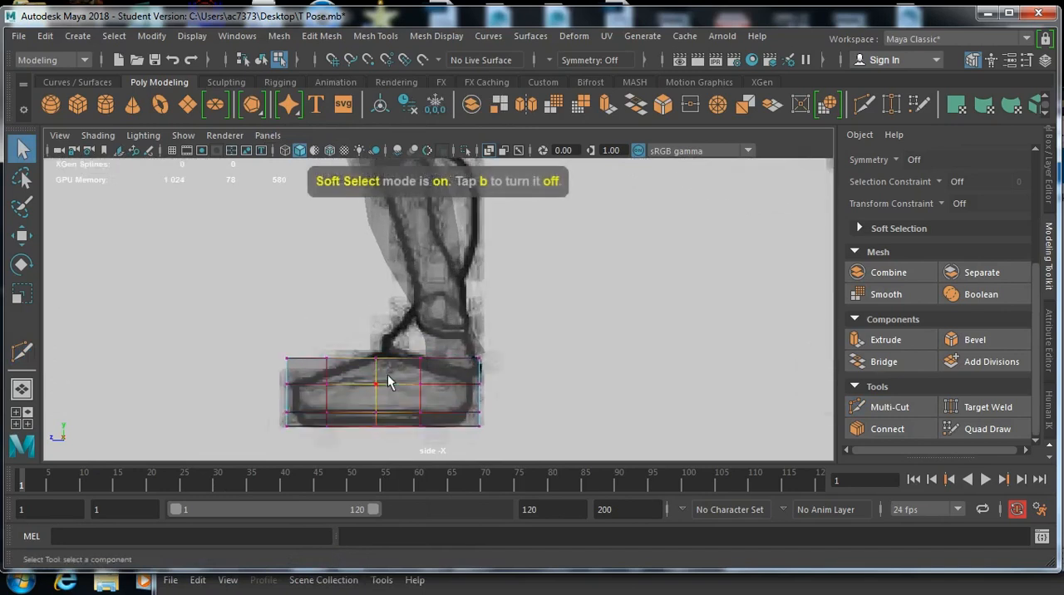
{"action": "key", "text": "b"}
{"action": "left_click_drag", "start_coordinate": [359, 372], "coordinate": [301, 359]}
{"action": "left_click", "coordinate": [320, 386]}
{"action": "left_click", "coordinate": [291, 364]}
{"action": "left_click_drag", "start_coordinate": [292, 359], "coordinate": [313, 380]}
{"action": "key", "text": "w"}
{"action": "left_click_drag", "start_coordinate": [309, 341], "coordinate": [340, 374]}
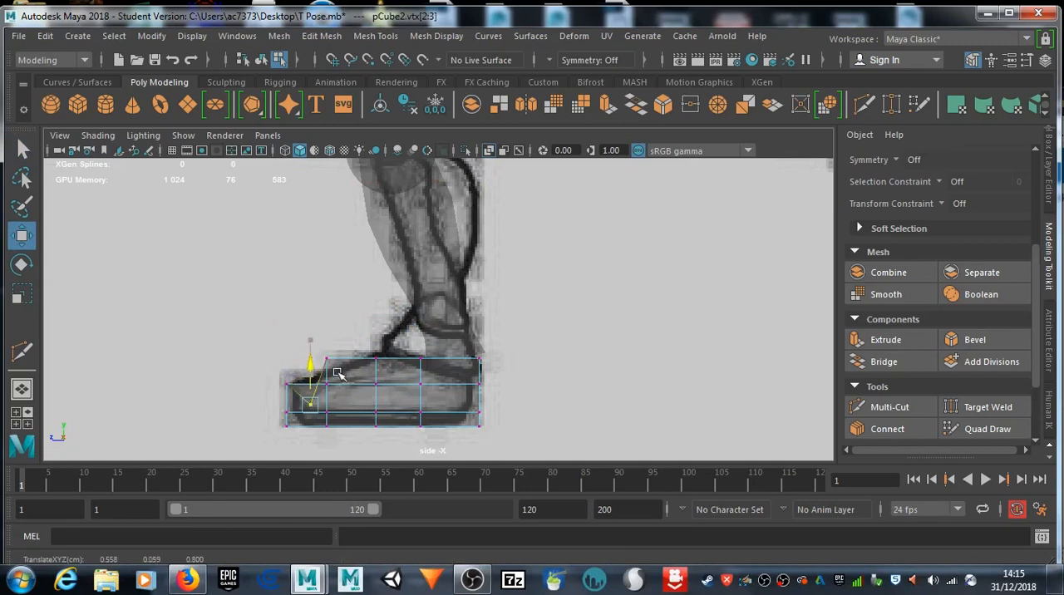
{"action": "key", "text": "ctrl+z"}
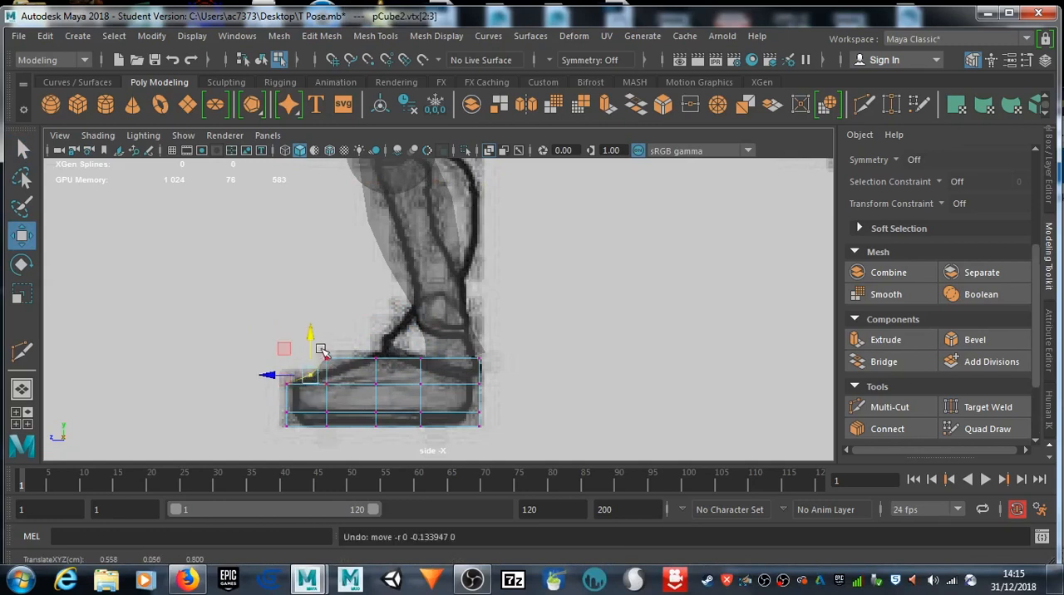
Step: Move the foot cube's instep, ankle, heel and toe vertices onto the drawn foot outline in the side view
{"action": "left_click_drag", "start_coordinate": [315, 347], "coordinate": [339, 371]}
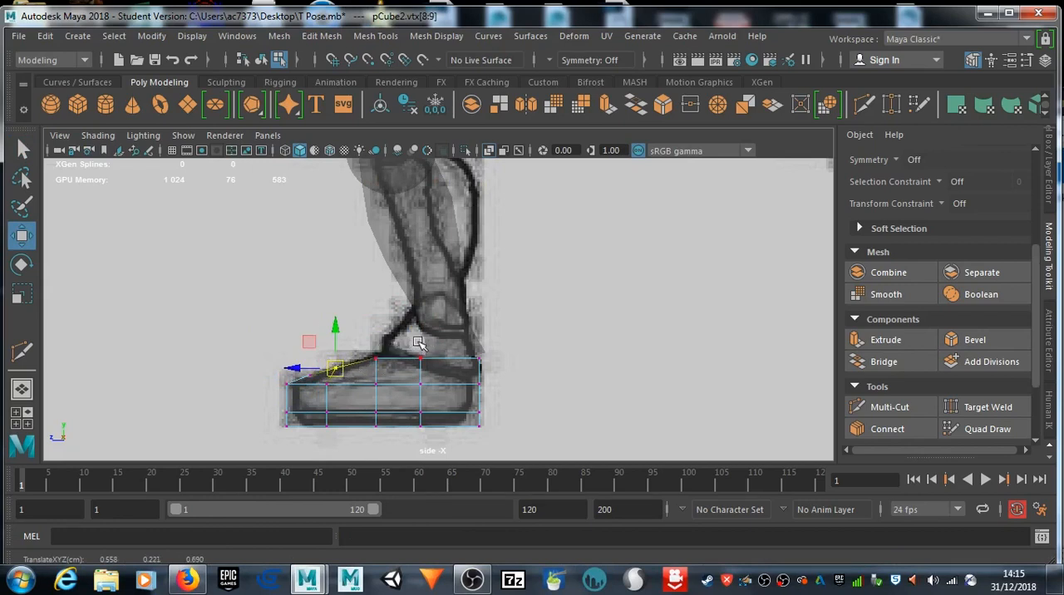
{"action": "left_click_drag", "start_coordinate": [431, 366], "coordinate": [419, 307]}
{"action": "left_click_drag", "start_coordinate": [481, 354], "coordinate": [469, 382]}
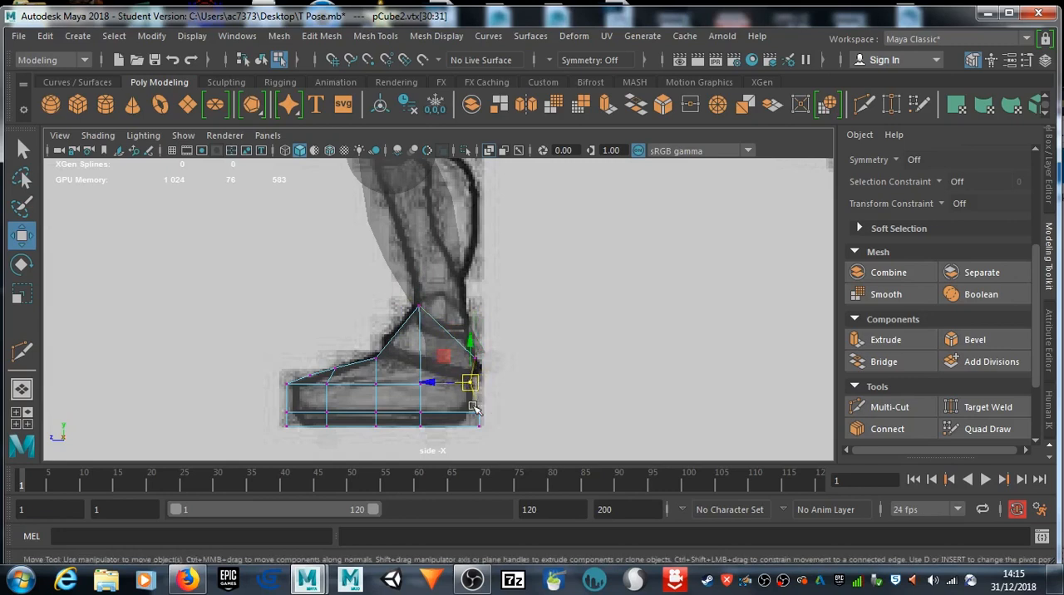
{"action": "left_click", "coordinate": [470, 414]}
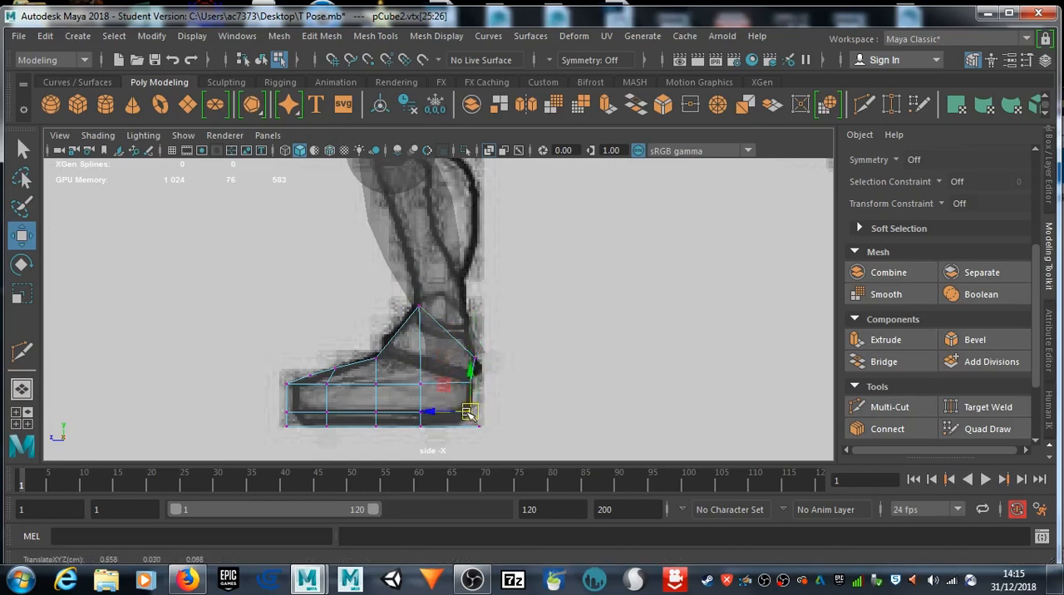
{"action": "left_click_drag", "start_coordinate": [478, 442], "coordinate": [469, 431]}
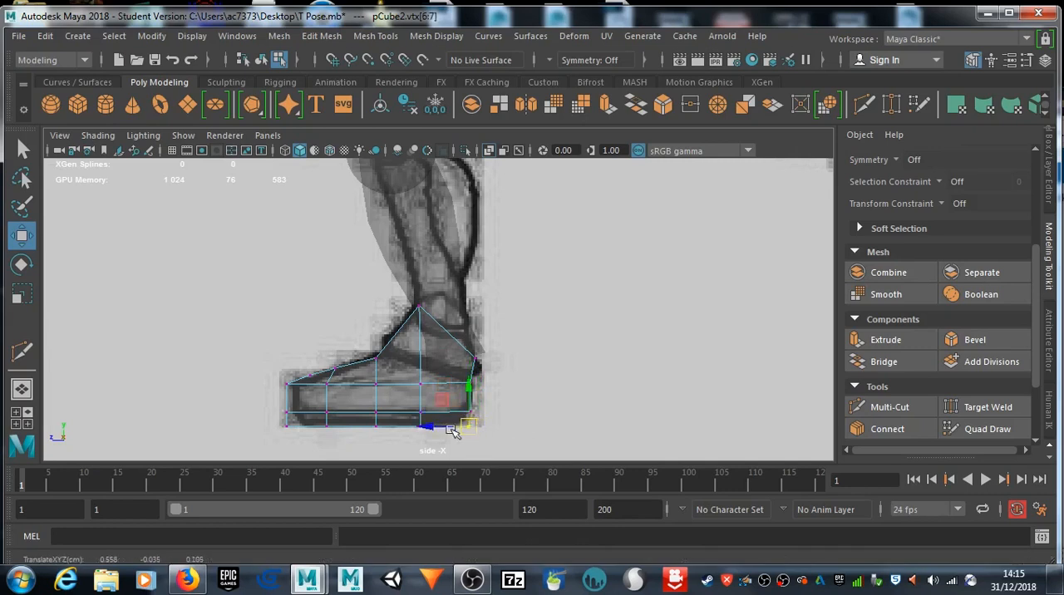
{"action": "mouse_move", "coordinate": [277, 419]}
{"action": "left_mouse_down"}
{"action": "mouse_move", "coordinate": [303, 435]}
{"action": "mouse_move", "coordinate": [294, 417]}
{"action": "left_mouse_up"}
{"action": "left_click_drag", "start_coordinate": [270, 358], "coordinate": [293, 384]}
Step: Select the bottom row of faces on the foot cube and scale them inward to narrow the sole
{"action": "scroll", "coordinate": [372, 384], "scroll_direction": "up", "scroll_amount": 2}
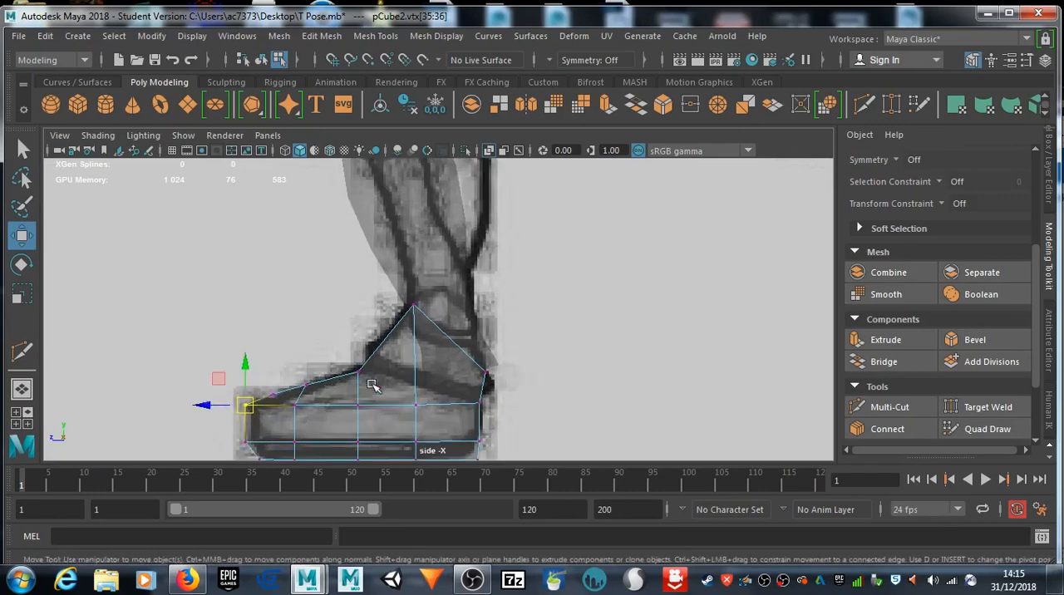
{"action": "middle_click_drag", "start_coordinate": [382, 393], "coordinate": [413, 310], "text": "alt"}
{"action": "right_click_drag", "start_coordinate": [353, 395], "coordinate": [352, 171]}
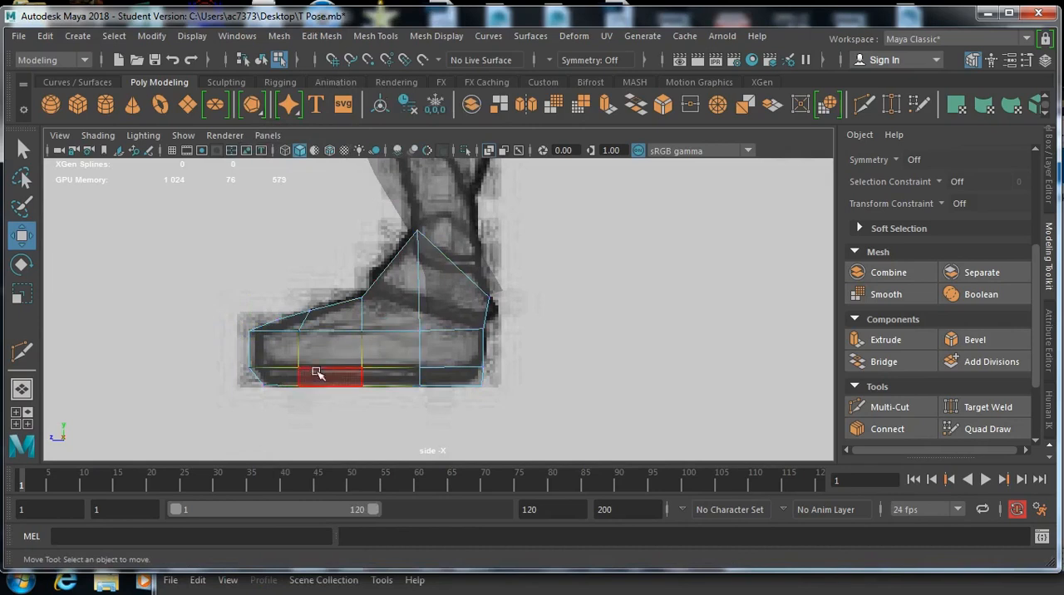
{"action": "left_click_drag", "start_coordinate": [225, 381], "coordinate": [513, 438]}
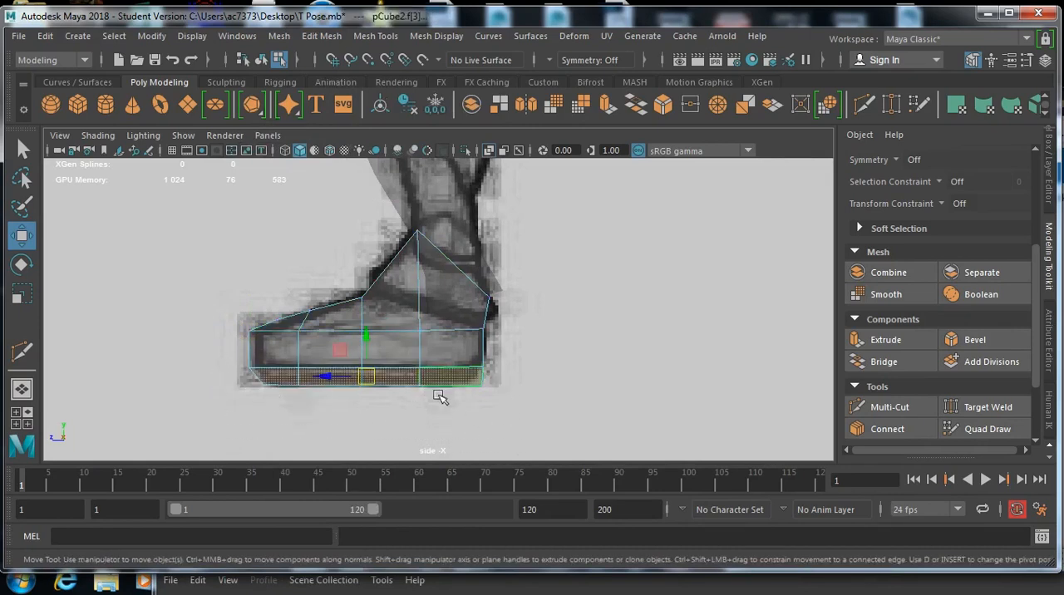
{"action": "key", "text": "r"}
{"action": "left_click_drag", "start_coordinate": [368, 380], "coordinate": [358, 378]}
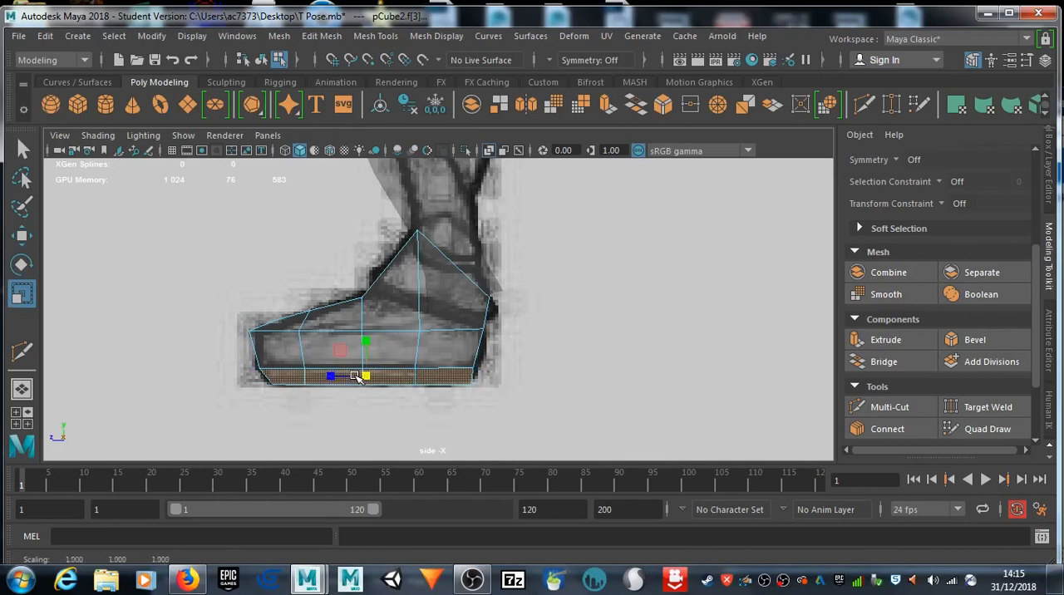
Step: Insert a horizontal edge loop midway up the foot's lower side with Multi-Cut and return to vertex selection
{"action": "left_click", "coordinate": [864, 104]}
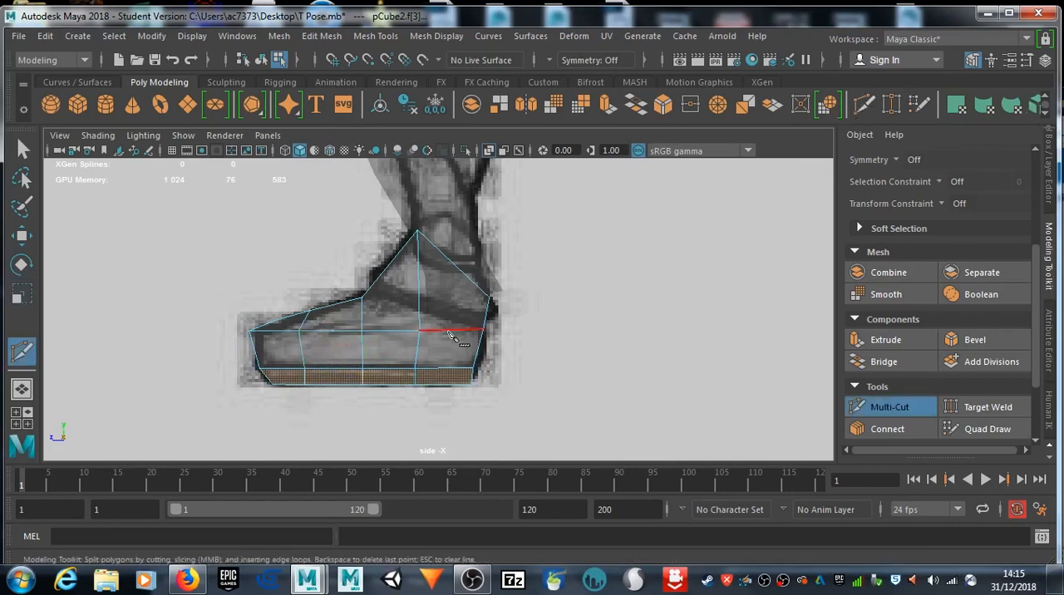
{"action": "left_click", "coordinate": [439, 354], "text": "ctrl"}
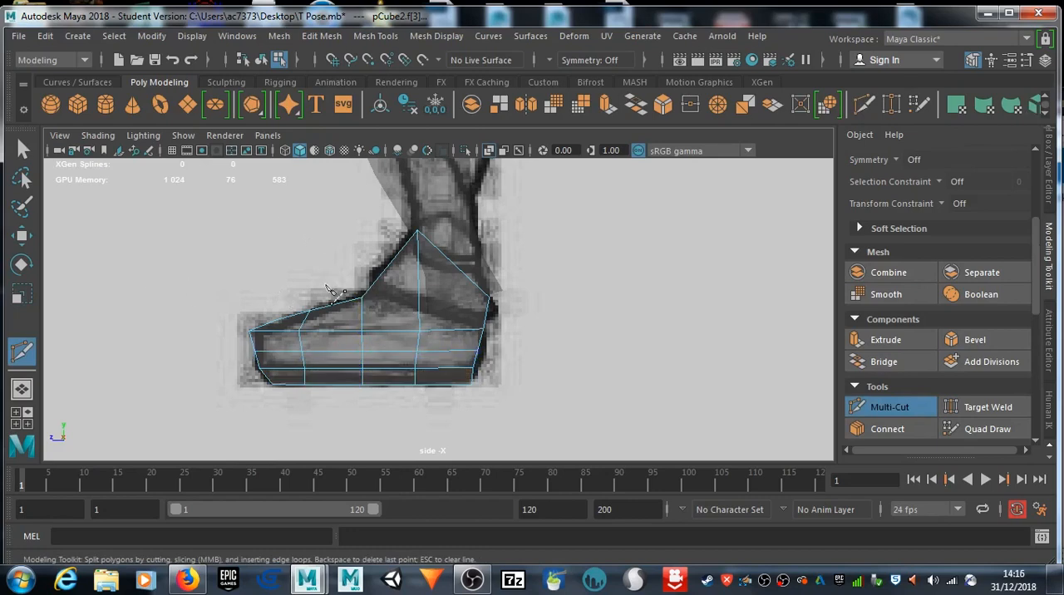
{"action": "right_click_drag", "start_coordinate": [343, 319], "coordinate": [253, 122]}
{"action": "left_click", "coordinate": [21, 154]}
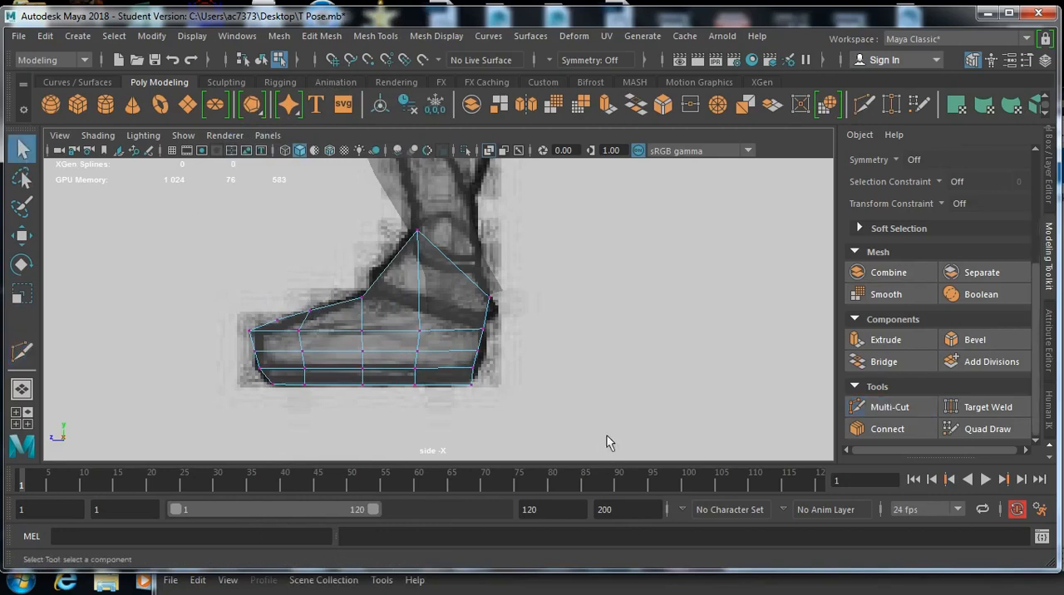
Step: Adjust the lower heel and front toe vertices to round both ends of the foot along the drawn side profile
{"action": "left_click_drag", "start_coordinate": [472, 373], "coordinate": [484, 372]}
{"action": "key", "text": "w"}
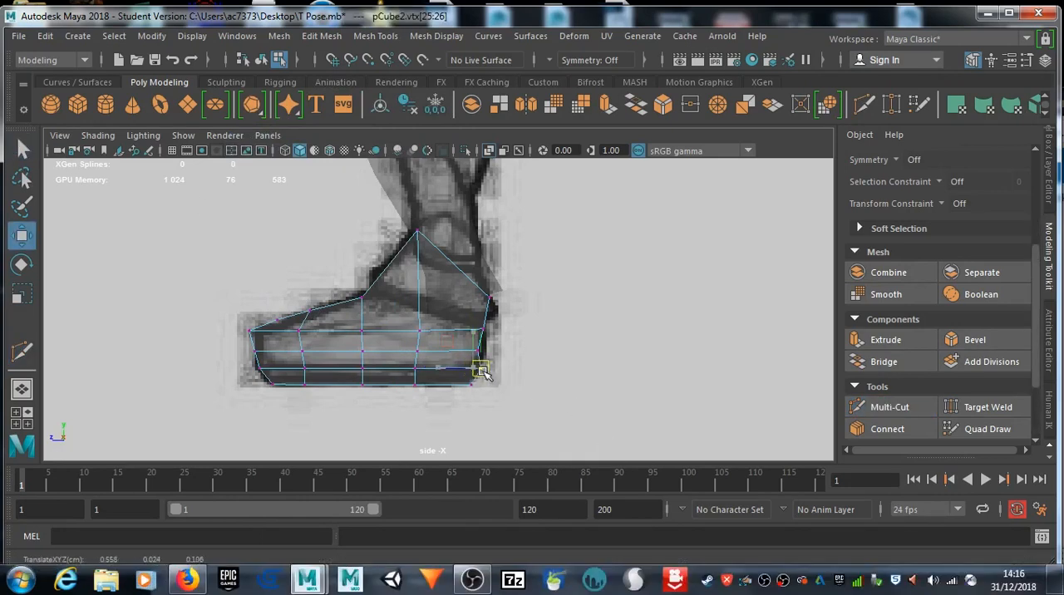
{"action": "left_click_drag", "start_coordinate": [477, 364], "coordinate": [484, 349]}
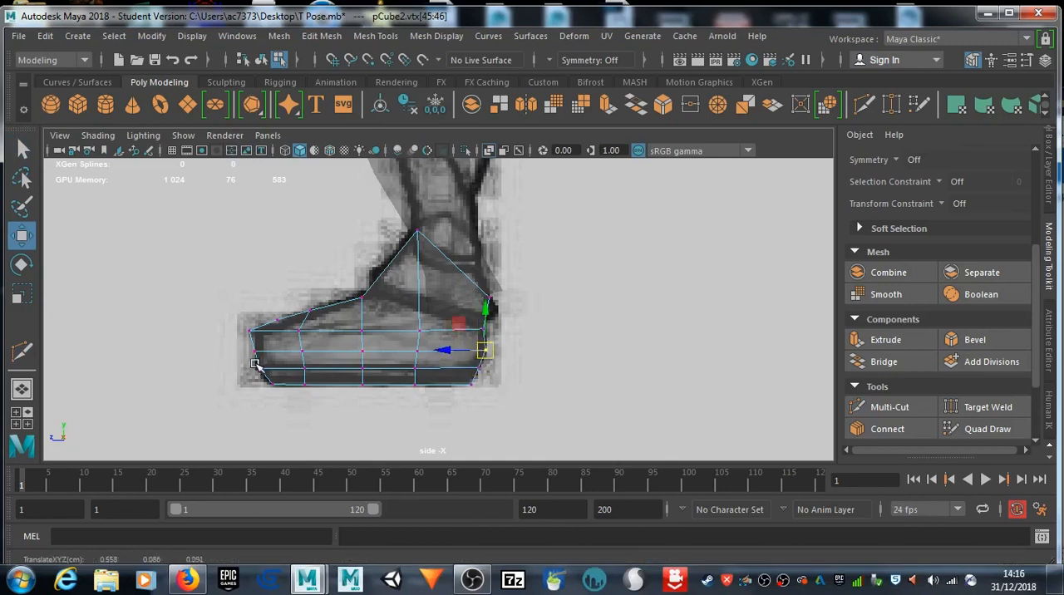
{"action": "left_click", "coordinate": [256, 366]}
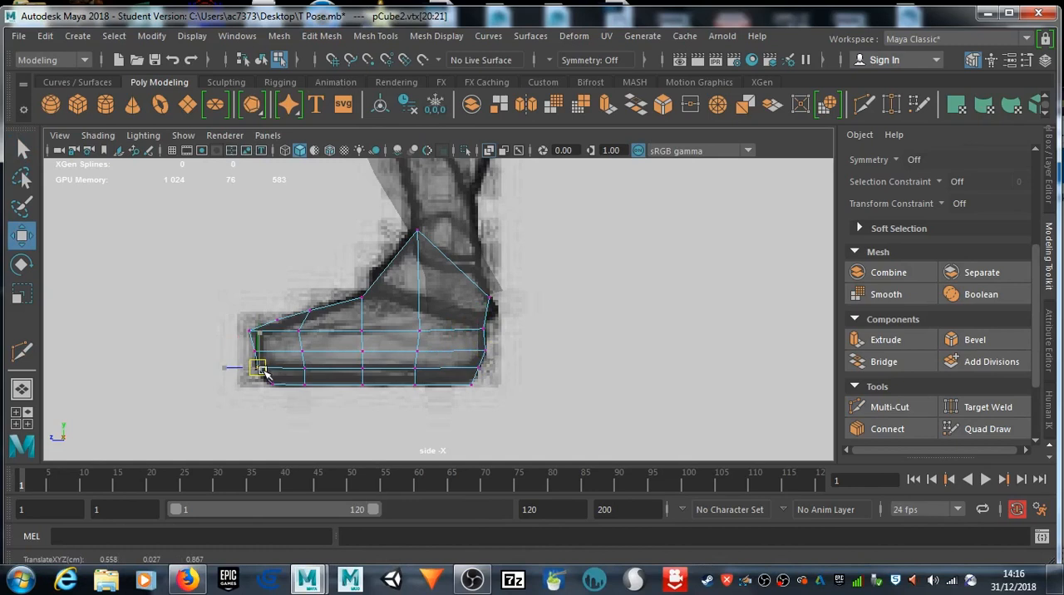
{"action": "left_click_drag", "start_coordinate": [260, 369], "coordinate": [260, 336]}
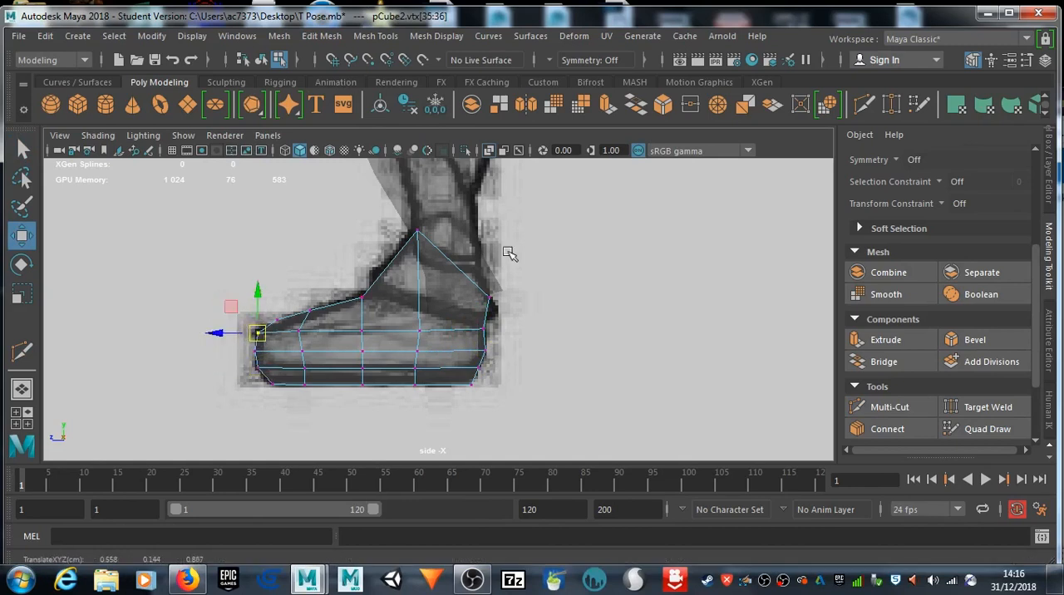
Step: Widen the foot's three lowest vertex rows to the drawn sole's width in the front view
{"action": "key", "text": "space"}
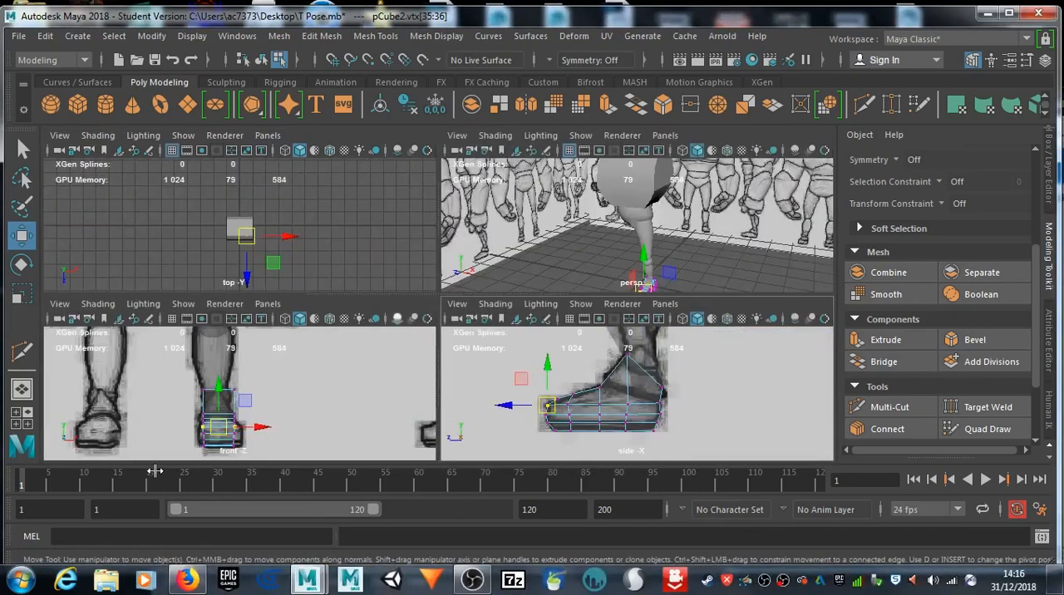
{"action": "key", "text": "space"}
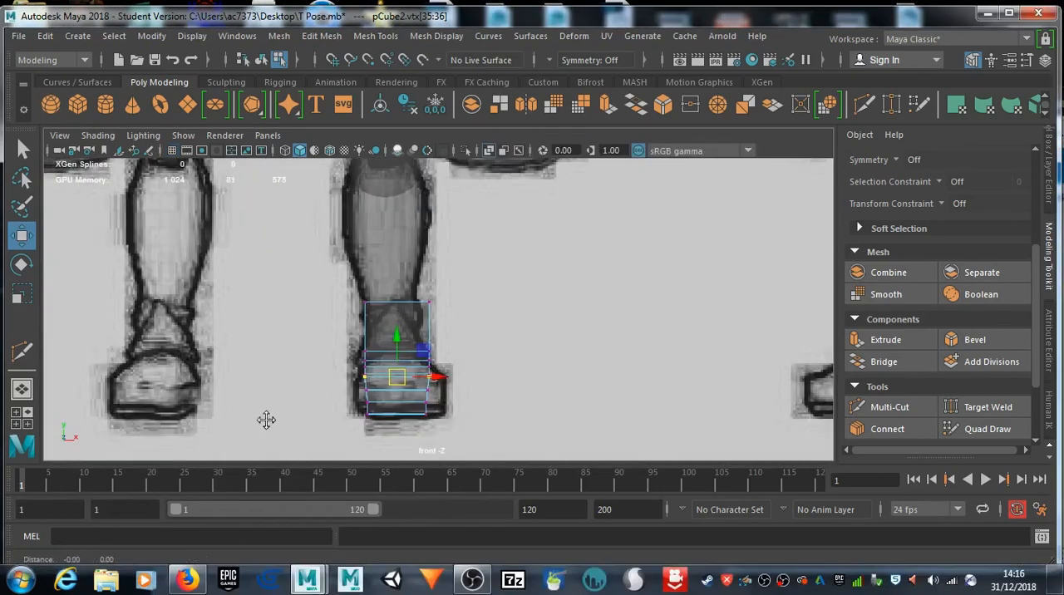
{"action": "middle_click_drag", "start_coordinate": [266, 425], "coordinate": [271, 401], "text": "alt"}
{"action": "scroll", "coordinate": [430, 404], "scroll_direction": "up", "scroll_amount": 4}
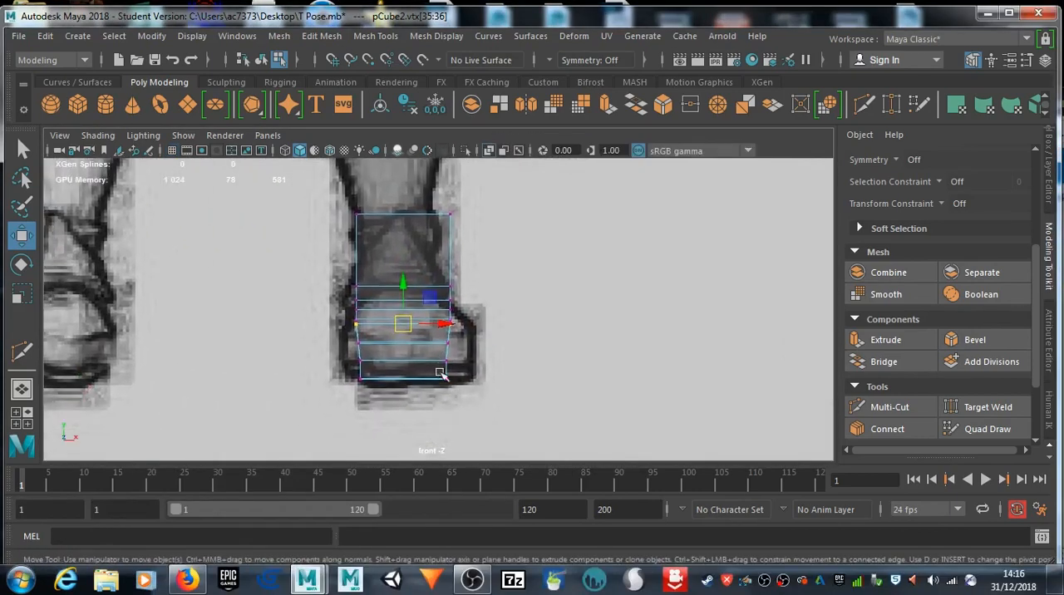
{"action": "left_click_drag", "start_coordinate": [342, 372], "coordinate": [466, 402]}
{"action": "key", "text": "r"}
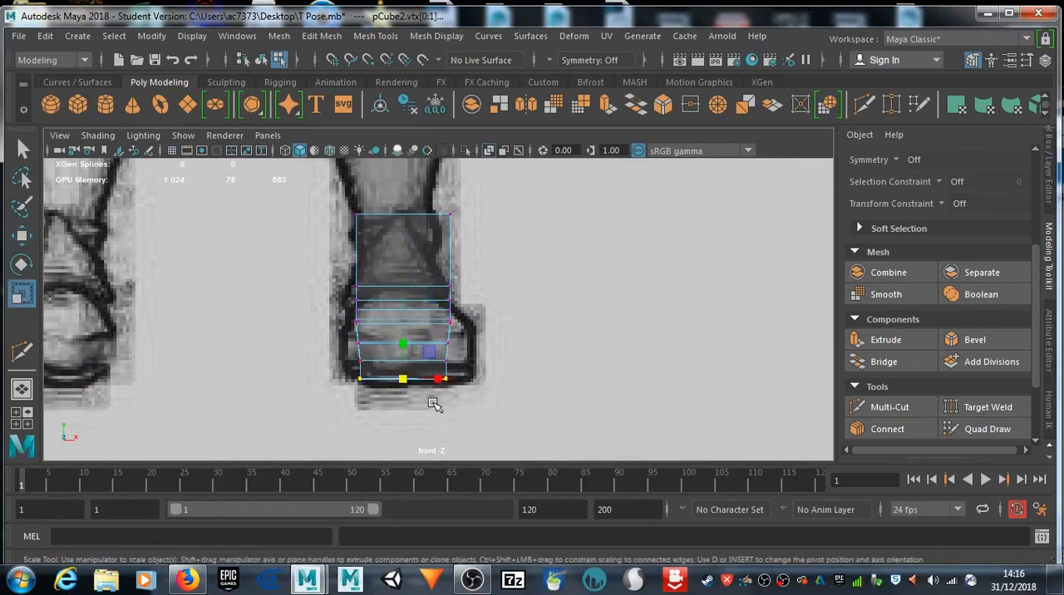
{"action": "left_click_drag", "start_coordinate": [400, 378], "coordinate": [454, 391]}
{"action": "left_click_drag", "start_coordinate": [339, 356], "coordinate": [468, 369]}
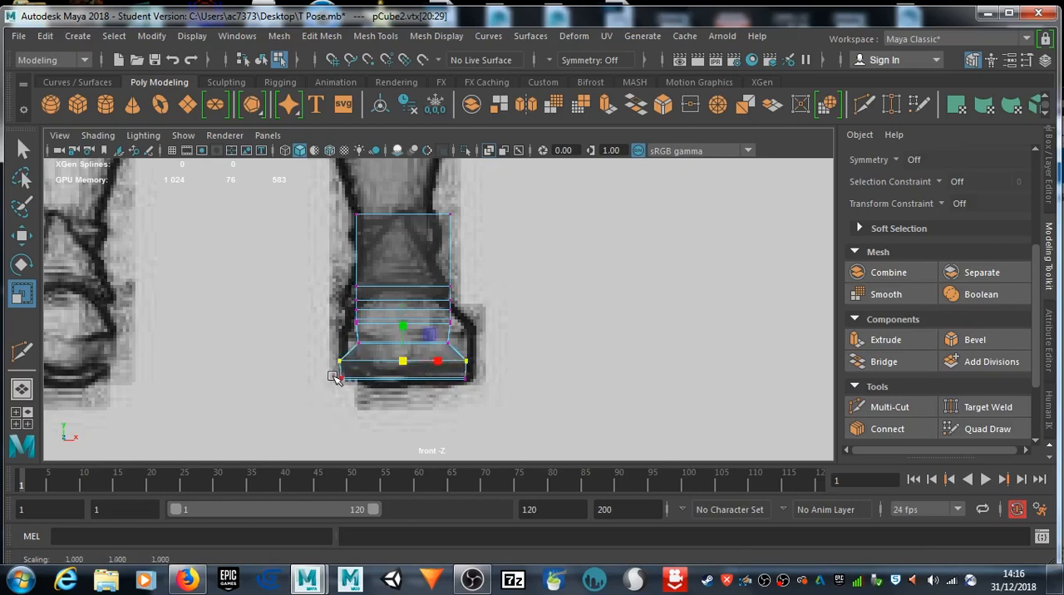
{"action": "left_click_drag", "start_coordinate": [340, 338], "coordinate": [466, 350]}
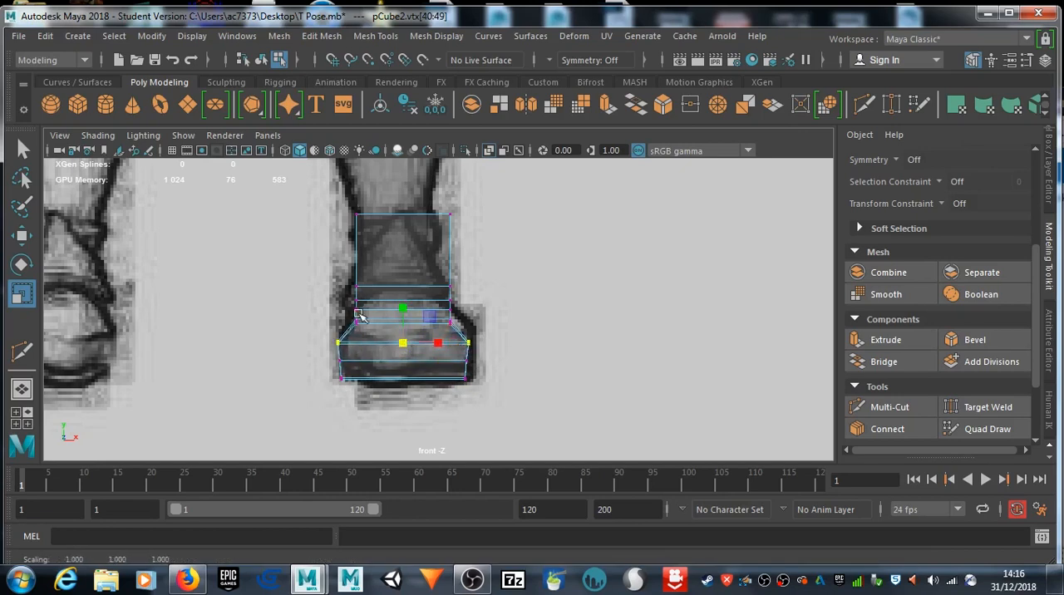
Step: Scale the vertex rows over the toe and instep in the front view to match the foot's drawn width
{"action": "left_click_drag", "start_coordinate": [341, 318], "coordinate": [476, 334]}
{"action": "left_click_drag", "start_coordinate": [406, 324], "coordinate": [451, 325]}
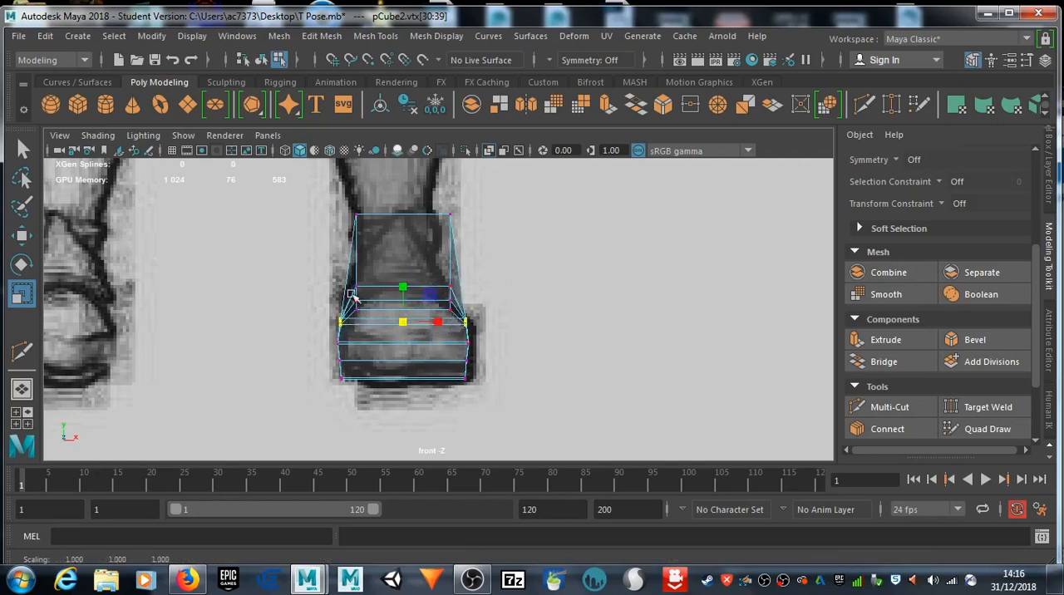
{"action": "left_click_drag", "start_coordinate": [335, 292], "coordinate": [480, 308]}
{"action": "left_click_drag", "start_coordinate": [414, 305], "coordinate": [399, 298]}
{"action": "left_click_drag", "start_coordinate": [334, 275], "coordinate": [486, 291]}
{"action": "left_click_drag", "start_coordinate": [404, 286], "coordinate": [411, 283]}
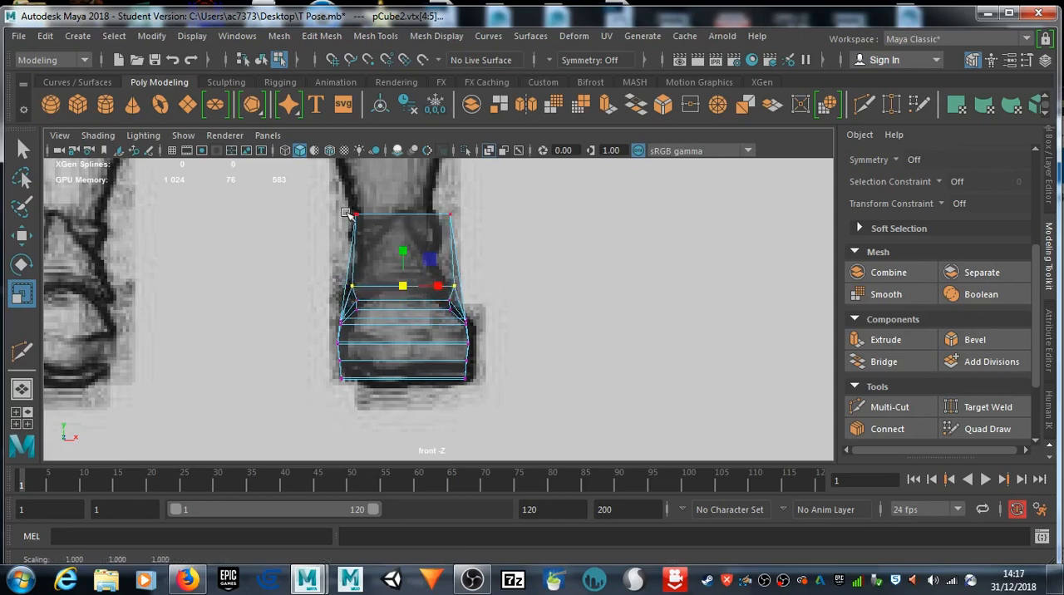
Step: Move the top outer ankle vertex inward onto the drawn ankle in the front view
{"action": "left_click", "coordinate": [453, 217]}
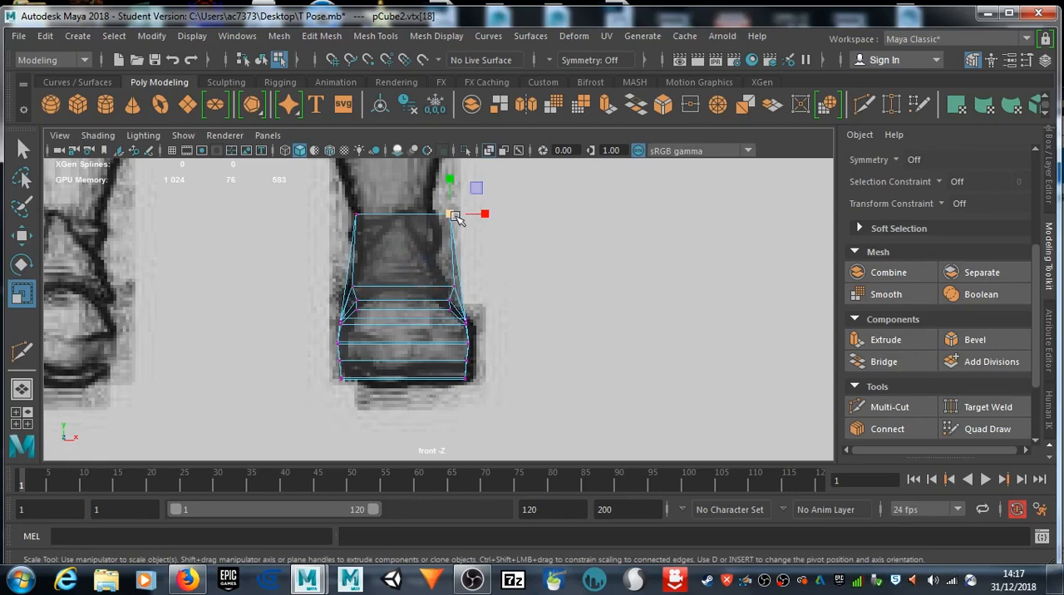
{"action": "key", "text": "w"}
{"action": "left_click_drag", "start_coordinate": [449, 215], "coordinate": [434, 216]}
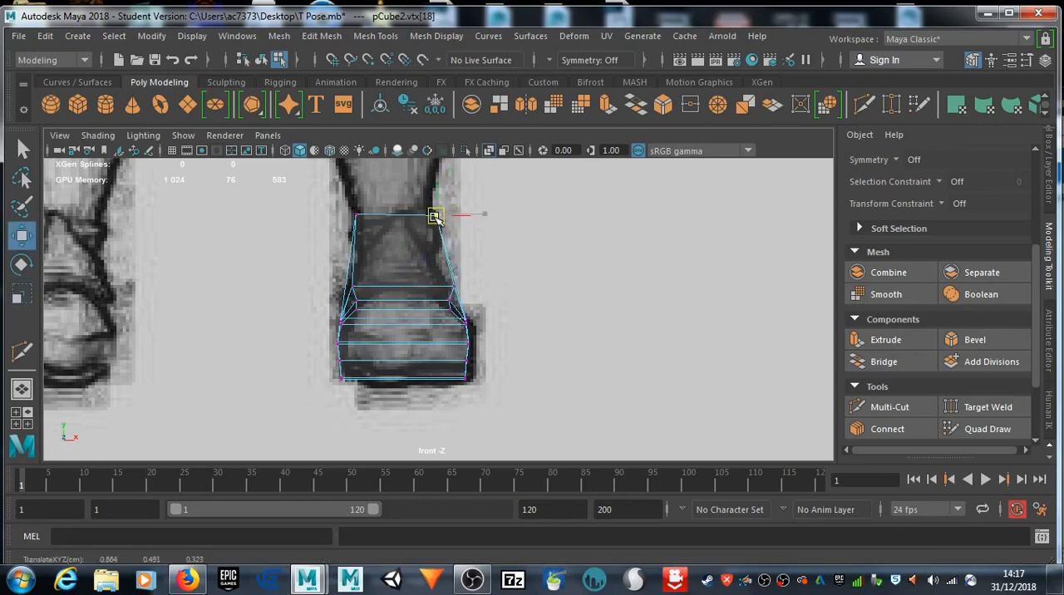
Step: Insert two horizontal edge loops between the instep and the top of the ankle with Multi-Cut
{"action": "left_click", "coordinate": [863, 103]}
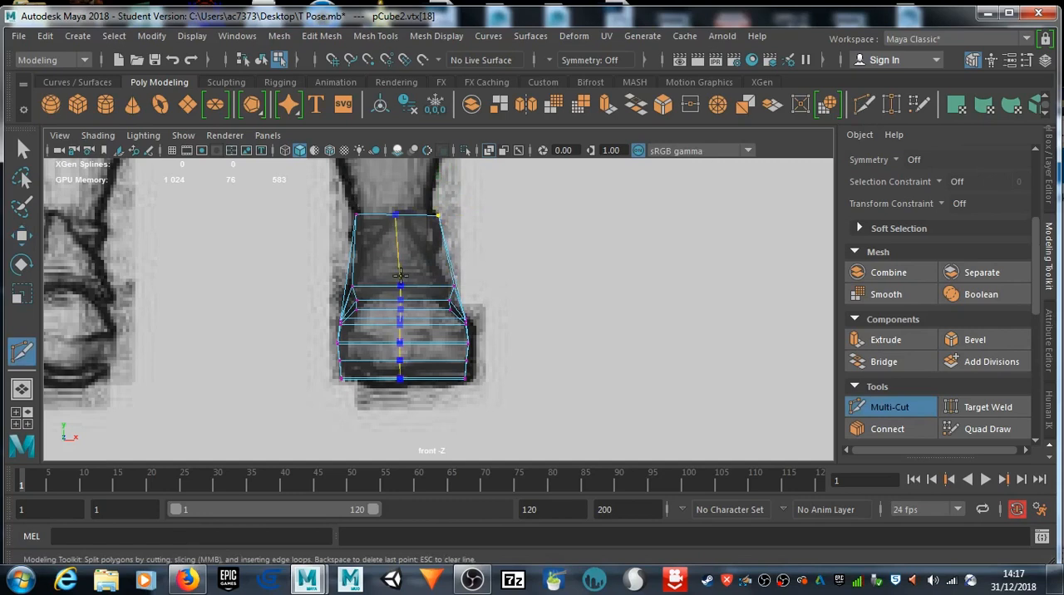
{"action": "left_click", "coordinate": [448, 259]}
{"action": "left_click", "coordinate": [362, 267], "text": "ctrl"}
{"action": "left_click", "coordinate": [360, 244], "text": "ctrl"}
{"action": "key", "text": "q"}
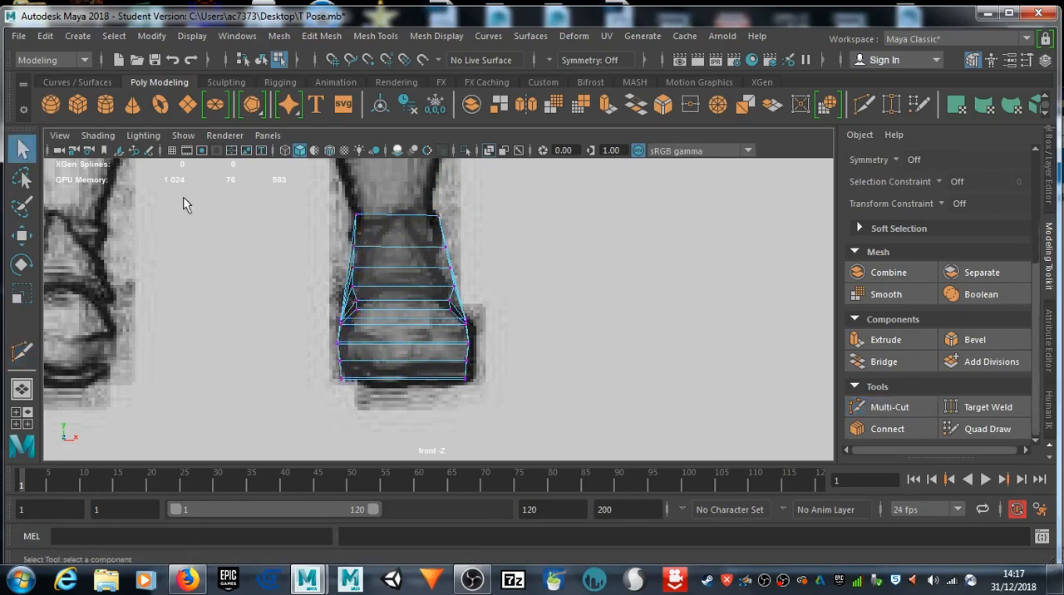
Step: Pull the new loops' outer vertices and the upper loop's inner vertex inward to the drawn ankle contour
{"action": "left_click", "coordinate": [462, 246]}
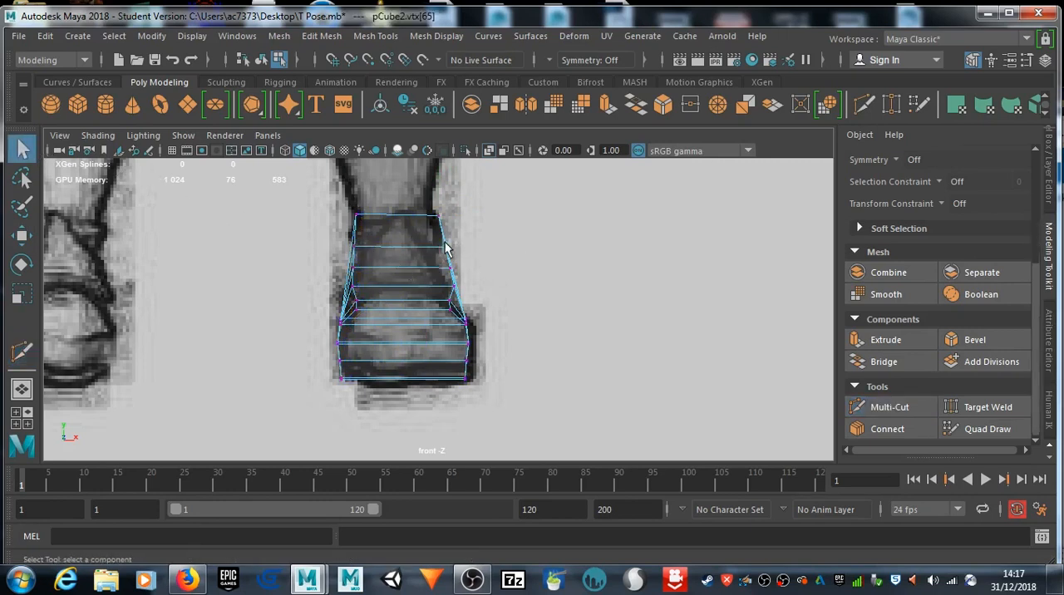
{"action": "key", "text": "w"}
{"action": "left_click_drag", "start_coordinate": [446, 249], "coordinate": [438, 249]}
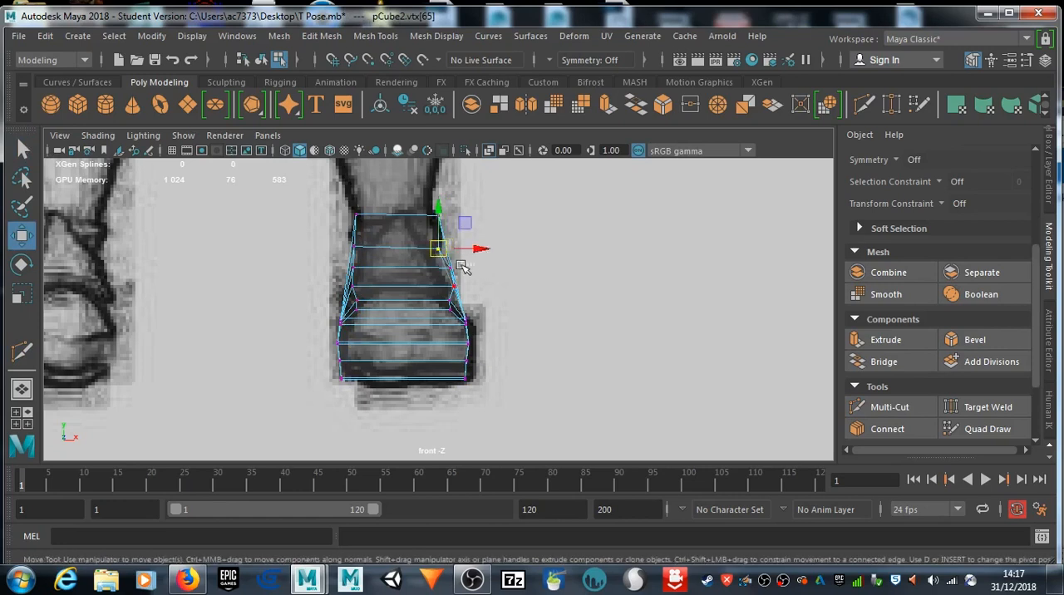
{"action": "left_click", "coordinate": [451, 269]}
{"action": "left_click_drag", "start_coordinate": [454, 268], "coordinate": [444, 267]}
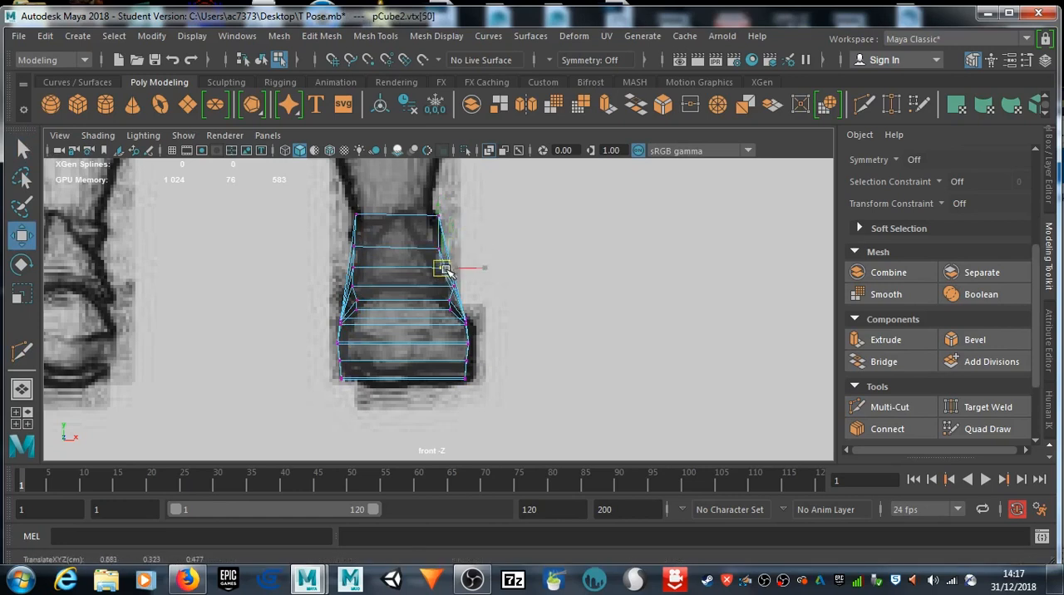
{"action": "left_click", "coordinate": [356, 248]}
{"action": "left_click_drag", "start_coordinate": [363, 249], "coordinate": [368, 249]}
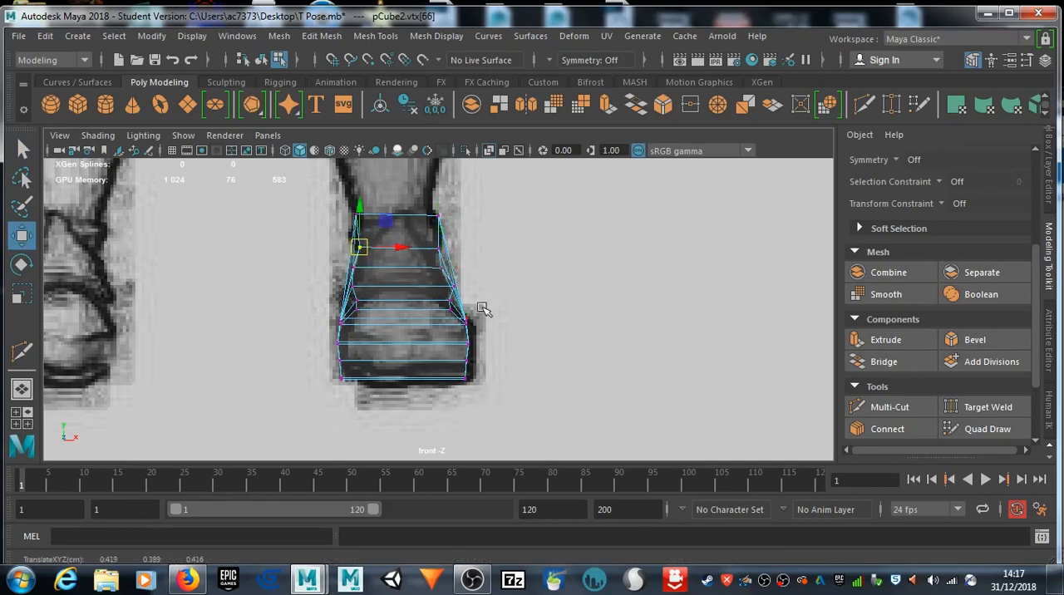
Step: Pull the protruding heel vertices forward in the side view and fit them row by row to the drawn heel
{"action": "key", "text": "space"}
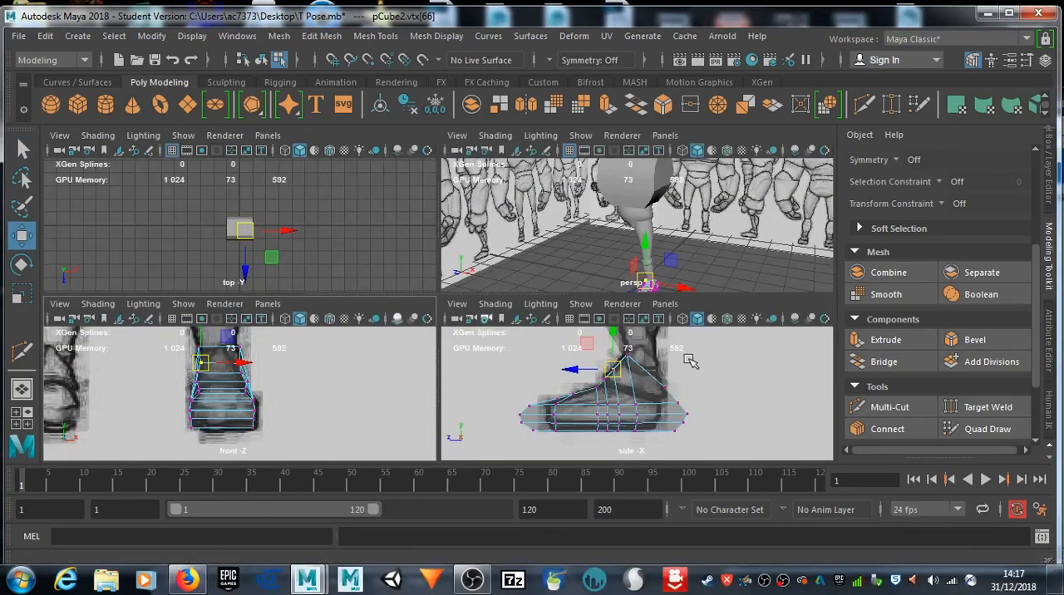
{"action": "key", "text": "space"}
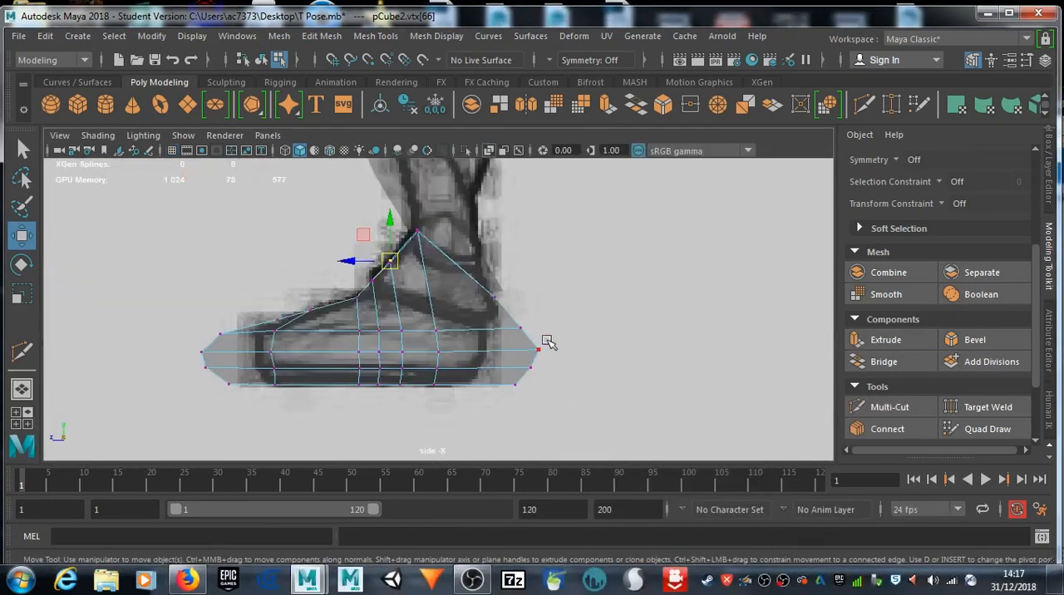
{"action": "left_click_drag", "start_coordinate": [534, 314], "coordinate": [532, 408]}
{"action": "left_click_drag", "start_coordinate": [569, 316], "coordinate": [499, 401]}
{"action": "left_click_drag", "start_coordinate": [523, 357], "coordinate": [485, 355]}
{"action": "left_click_drag", "start_coordinate": [499, 317], "coordinate": [489, 349]}
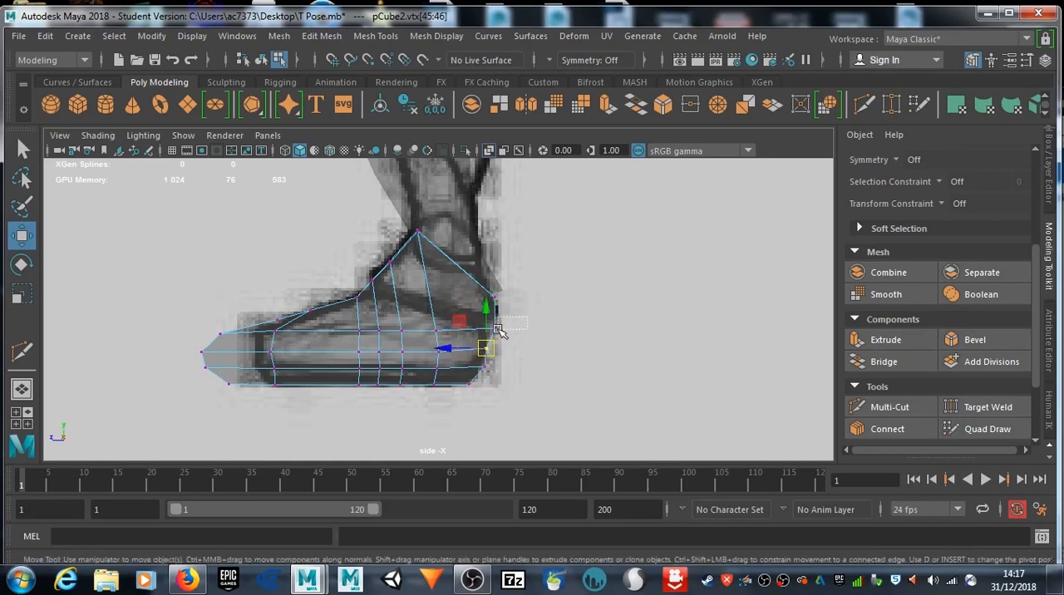
{"action": "left_click_drag", "start_coordinate": [504, 321], "coordinate": [488, 326]}
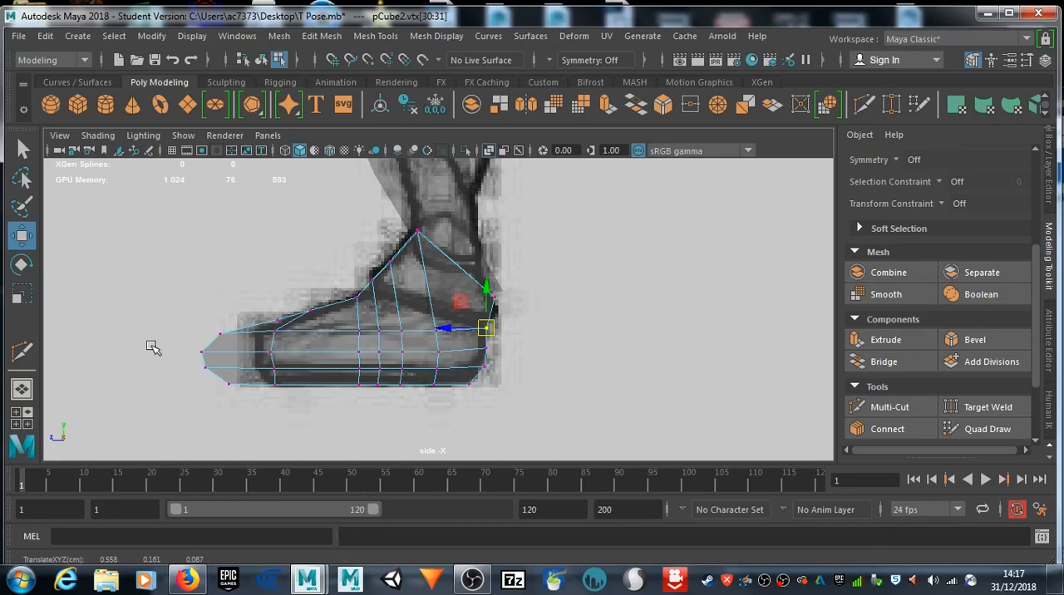
Step: Pull the protruding toe vertices back in the side view and fit them row by row to the drawn toe outline
{"action": "left_click_drag", "start_coordinate": [208, 324], "coordinate": [257, 333]}
{"action": "left_click_drag", "start_coordinate": [194, 347], "coordinate": [265, 384]}
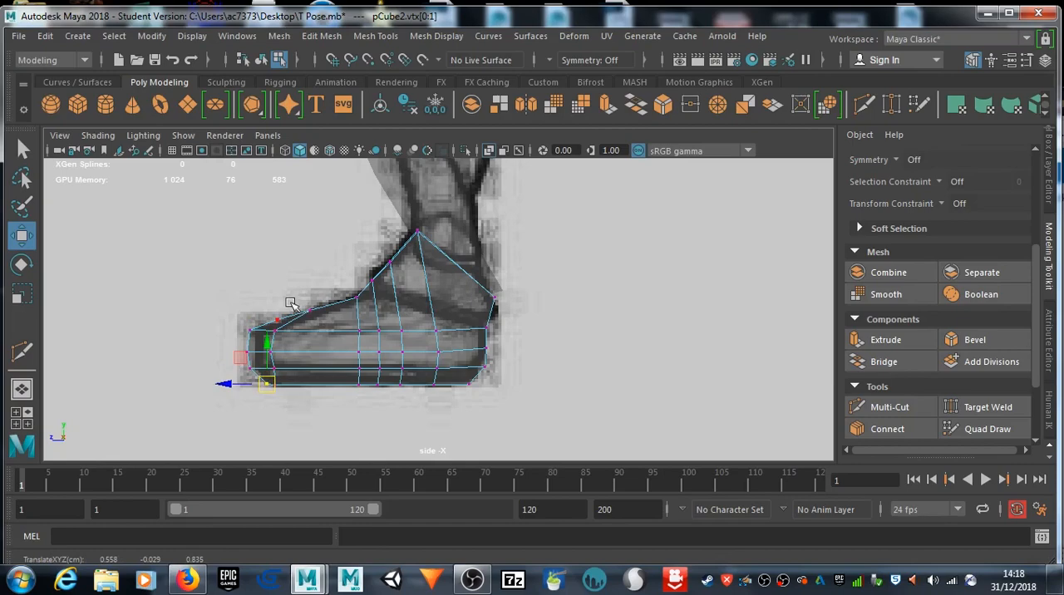
Step: Create a polygon sphere in the perspective view beside the foot and scale it down uniformly to about 0.14
{"action": "key", "text": "space"}
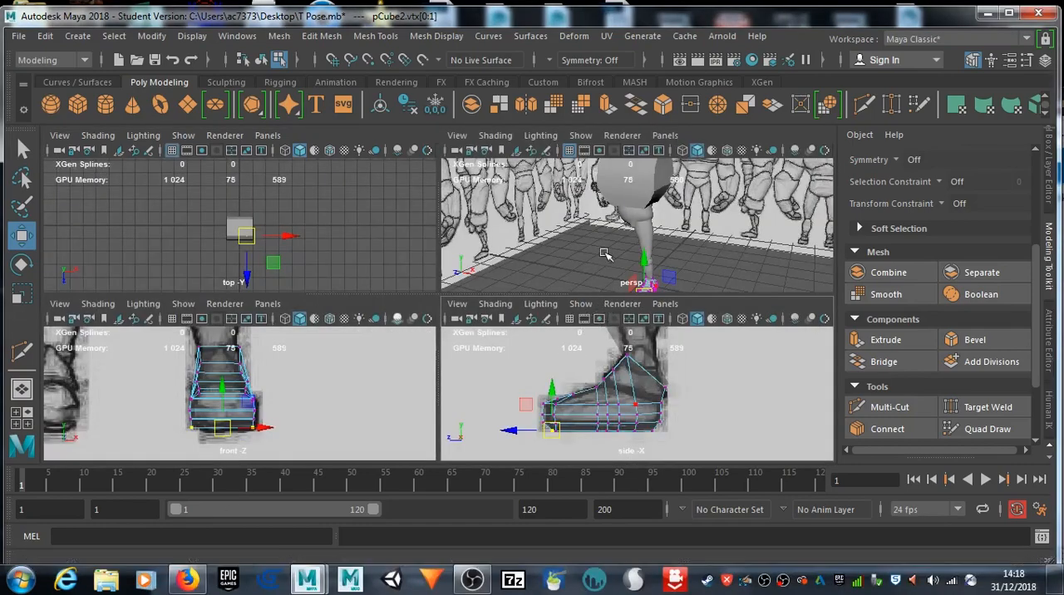
{"action": "key", "text": "space"}
{"action": "left_click_drag", "start_coordinate": [427, 441], "coordinate": [446, 424], "text": "alt"}
{"action": "middle_click_drag", "start_coordinate": [434, 411], "coordinate": [433, 373], "text": "alt"}
{"action": "mouse_move", "coordinate": [433, 372]}
{"action": "left_mouse_down", "text": "alt"}
{"action": "mouse_move", "coordinate": [485, 391]}
{"action": "mouse_move", "coordinate": [399, 373]}
{"action": "mouse_move", "coordinate": [199, 361]}
{"action": "mouse_move", "coordinate": [204, 373]}
{"action": "mouse_move", "coordinate": [316, 374]}
{"action": "left_mouse_up", "text": "alt"}
{"action": "mouse_move", "coordinate": [372, 399]}
{"action": "left_mouse_down", "text": "alt"}
{"action": "mouse_move", "coordinate": [544, 394]}
{"action": "mouse_move", "coordinate": [554, 380]}
{"action": "mouse_move", "coordinate": [496, 394]}
{"action": "mouse_move", "coordinate": [309, 387]}
{"action": "mouse_move", "coordinate": [311, 337]}
{"action": "mouse_move", "coordinate": [313, 371]}
{"action": "mouse_move", "coordinate": [361, 369]}
{"action": "left_mouse_up", "text": "alt"}
{"action": "left_click_drag", "start_coordinate": [453, 399], "coordinate": [399, 349], "text": "alt"}
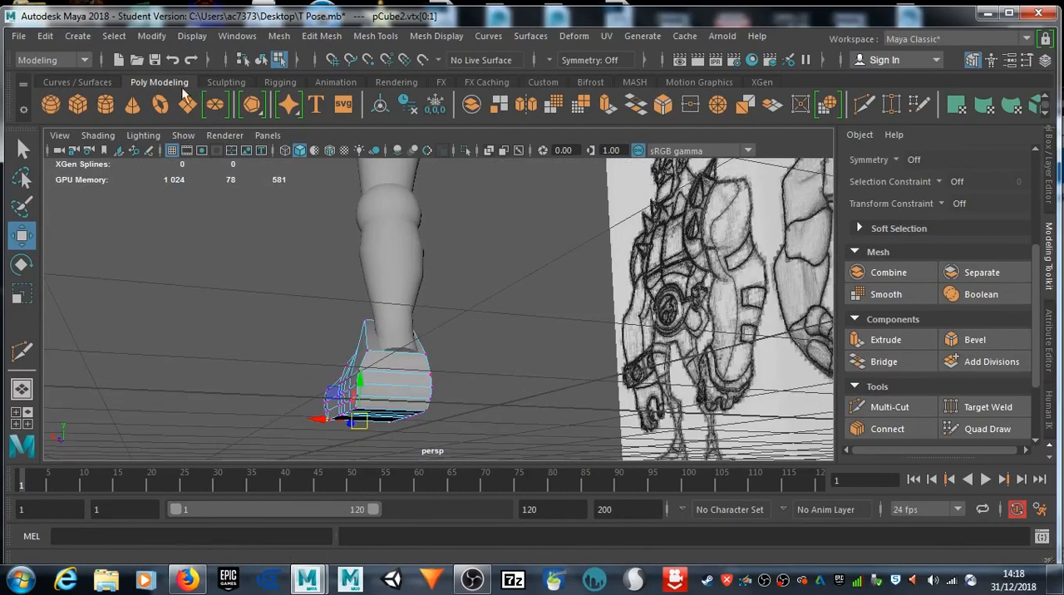
{"action": "left_click", "coordinate": [52, 103]}
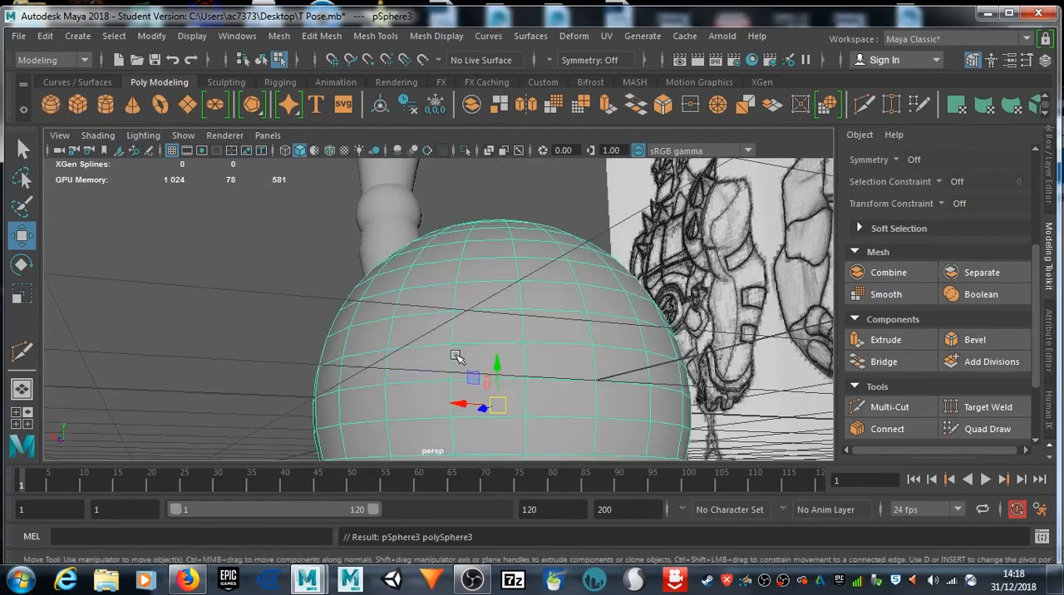
{"action": "key", "text": "e"}
{"action": "key", "text": "r"}
{"action": "left_click_drag", "start_coordinate": [497, 405], "coordinate": [230, 421]}
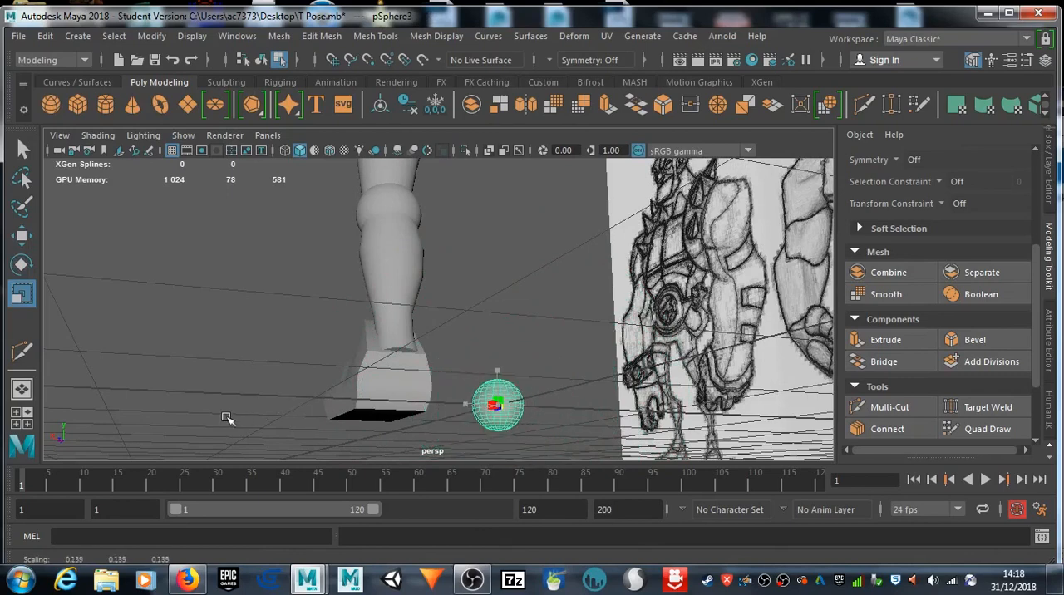
Step: Move the small sphere across to the foot and up to the ankle at the lower end of the leg
{"action": "key", "text": "w"}
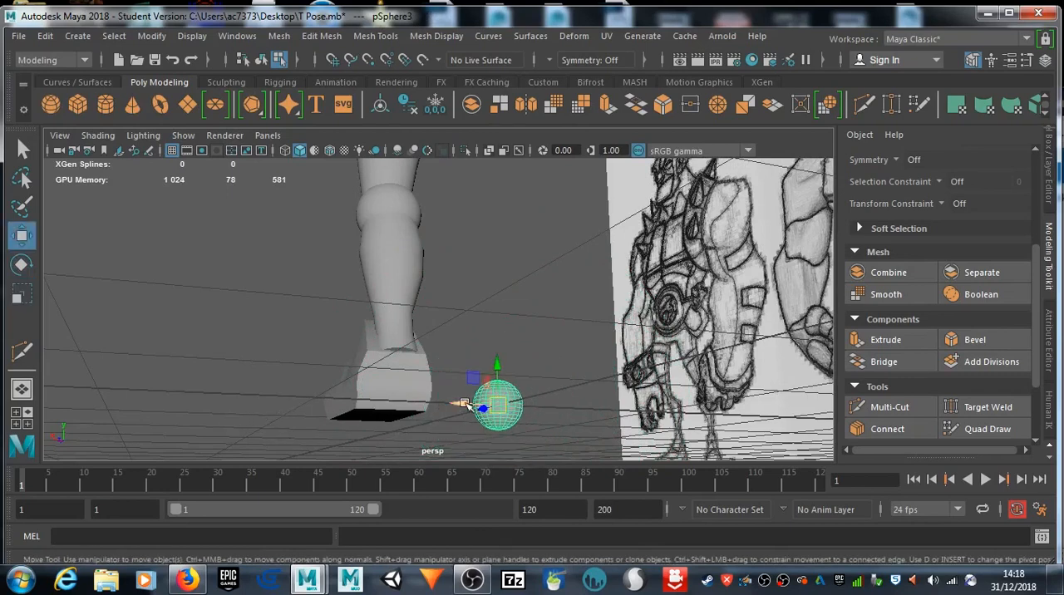
{"action": "left_click_drag", "start_coordinate": [482, 408], "coordinate": [391, 409]}
{"action": "left_click_drag", "start_coordinate": [408, 369], "coordinate": [407, 325]}
{"action": "mouse_move", "coordinate": [377, 360]}
{"action": "left_mouse_down"}
{"action": "mouse_move", "coordinate": [361, 361]}
{"action": "mouse_move", "coordinate": [381, 364]}
{"action": "left_mouse_up"}
{"action": "left_click_drag", "start_coordinate": [478, 383], "coordinate": [730, 408], "text": "alt"}
{"action": "right_click_drag", "start_coordinate": [729, 408], "coordinate": [516, 348], "text": "alt"}
{"action": "key", "text": "space"}
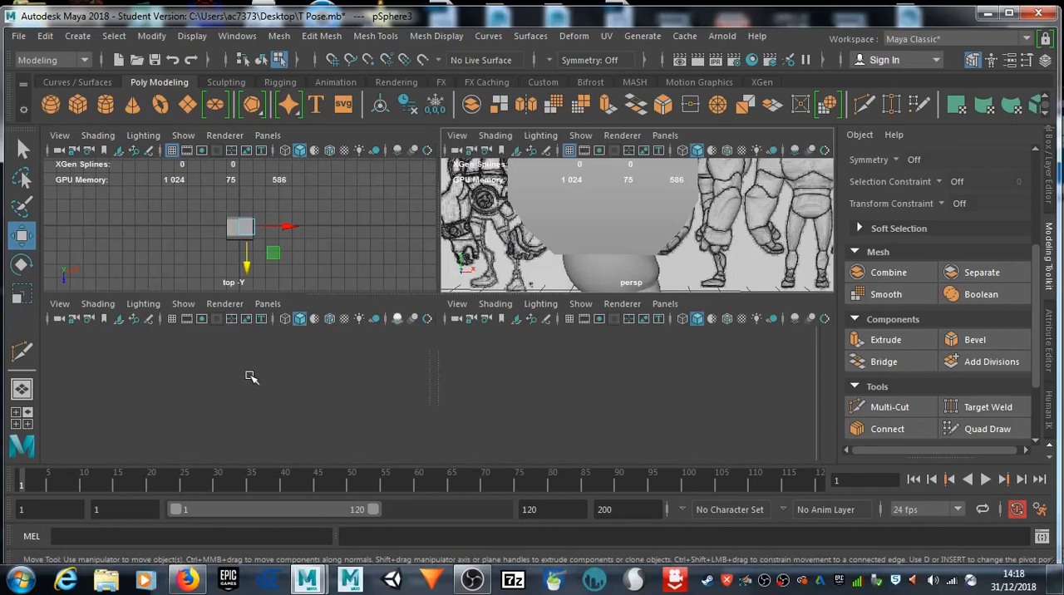
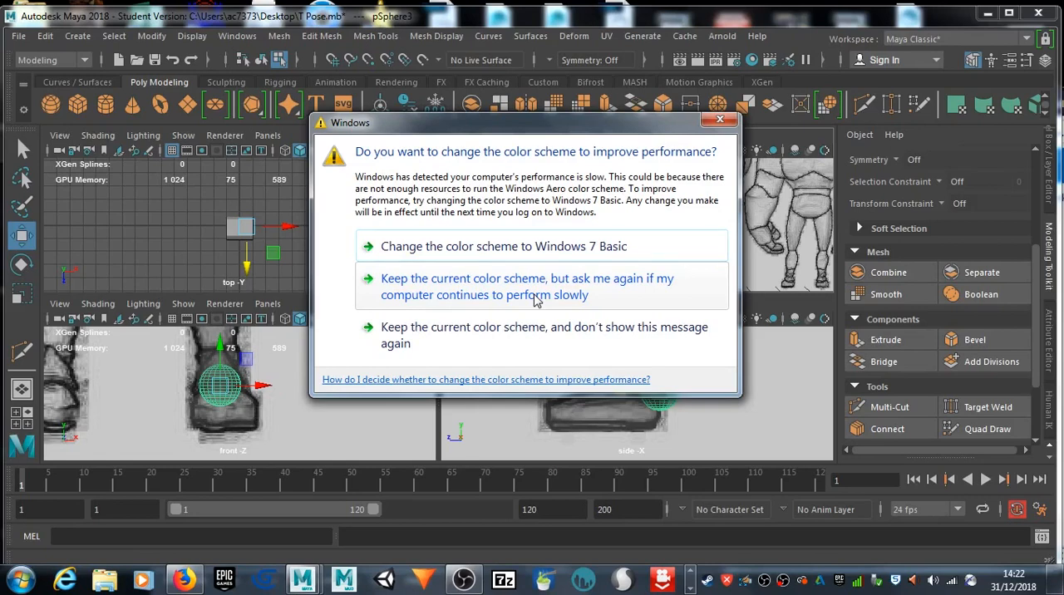
Step: Dismiss the Windows colour-scheme performance prompt without switching to Windows 7 Basic
{"action": "left_click", "coordinate": [534, 295]}
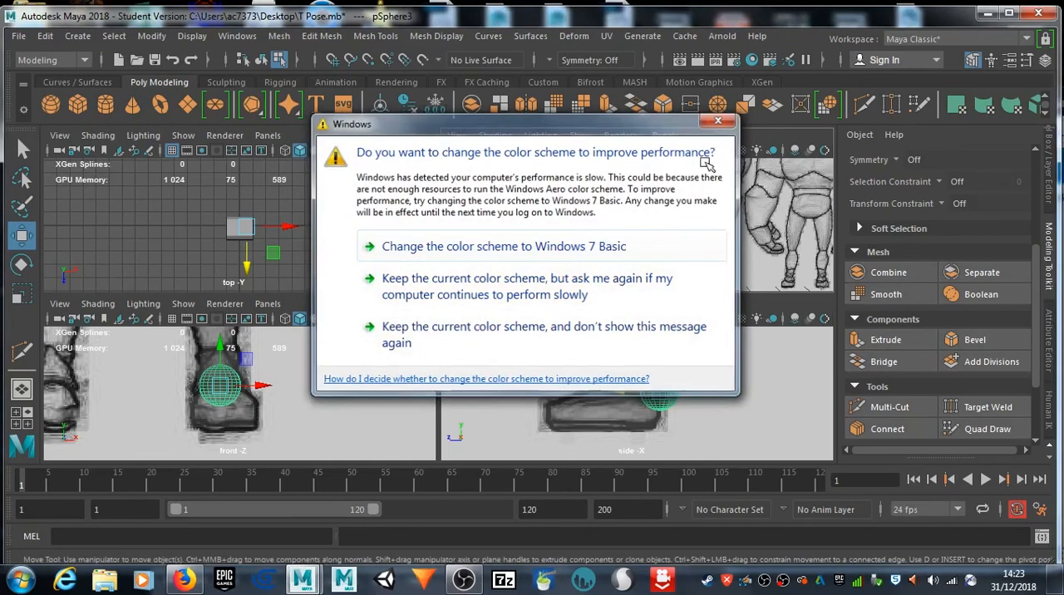
{"action": "left_click", "coordinate": [718, 120]}
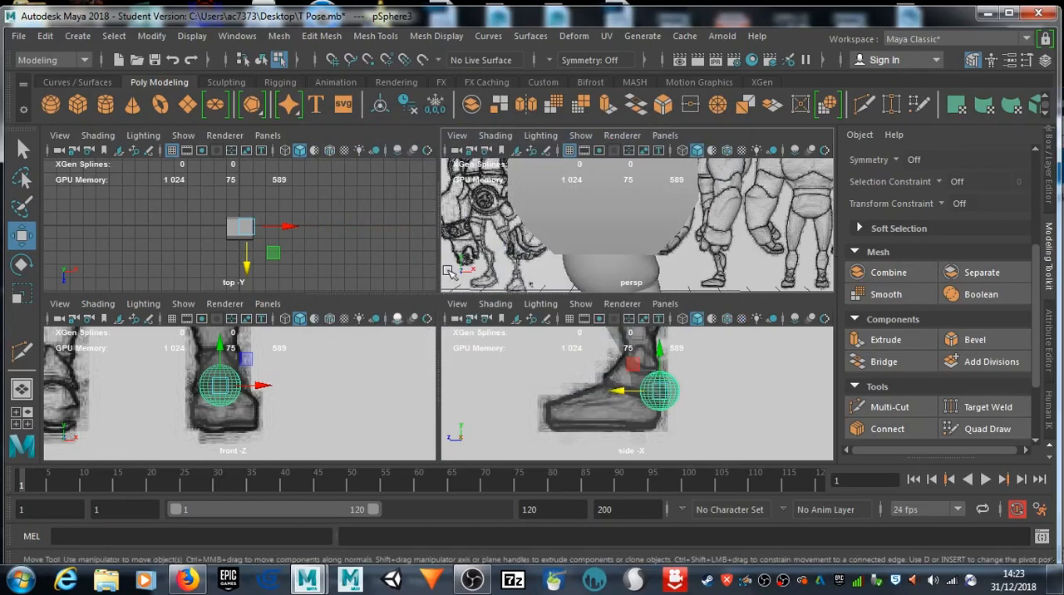
Step: Create a polygon cube in the front view and move it over the drawn upper arm beside the chest block
{"action": "key", "text": "space"}
{"action": "middle_click_drag", "start_coordinate": [439, 336], "coordinate": [427, 480], "text": "alt"}
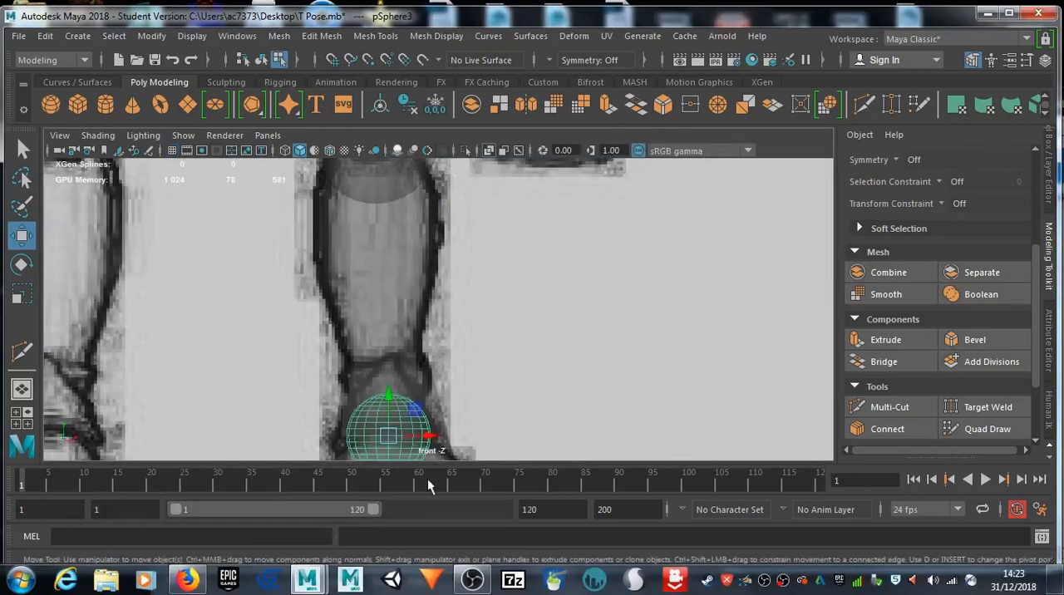
{"action": "scroll", "coordinate": [446, 345], "scroll_direction": "down", "scroll_amount": 10}
{"action": "scroll", "coordinate": [447, 345], "scroll_direction": "up", "scroll_amount": 8}
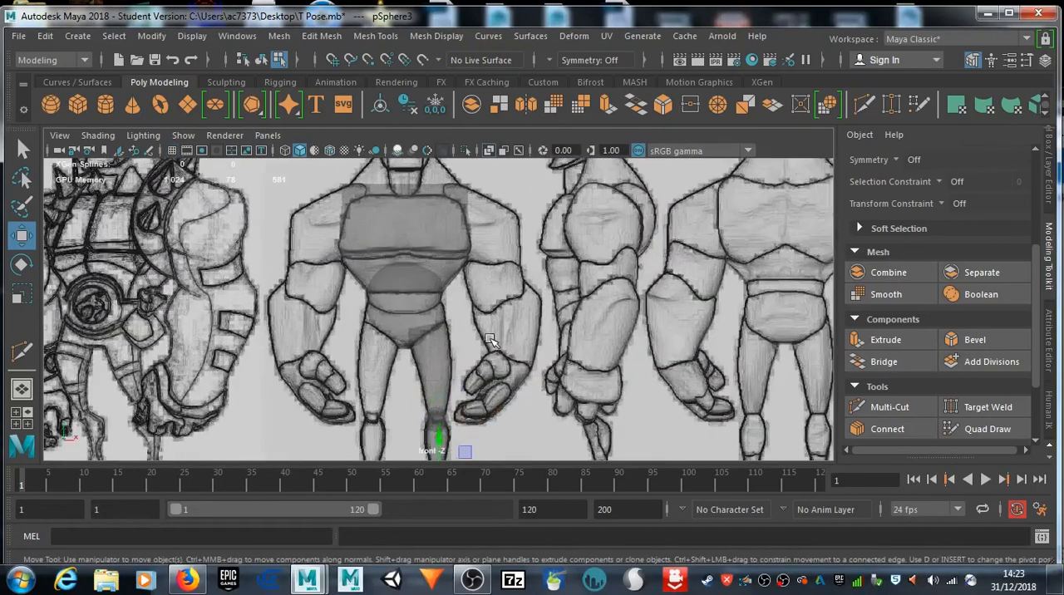
{"action": "scroll", "coordinate": [483, 331], "scroll_direction": "down", "scroll_amount": 8}
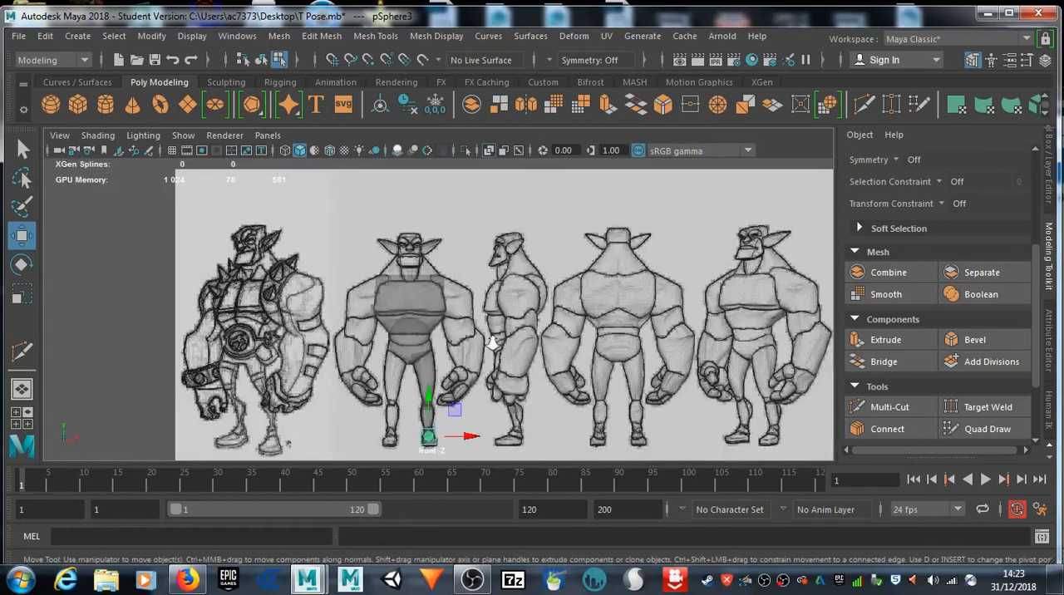
{"action": "middle_click_drag", "start_coordinate": [497, 316], "coordinate": [503, 311], "text": "alt"}
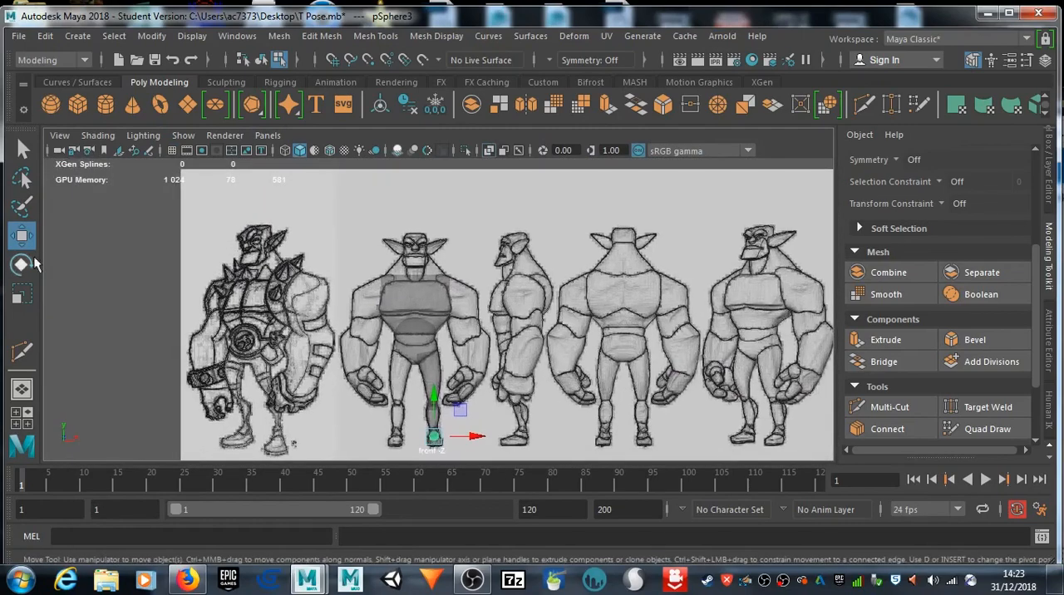
{"action": "left_click", "coordinate": [74, 105]}
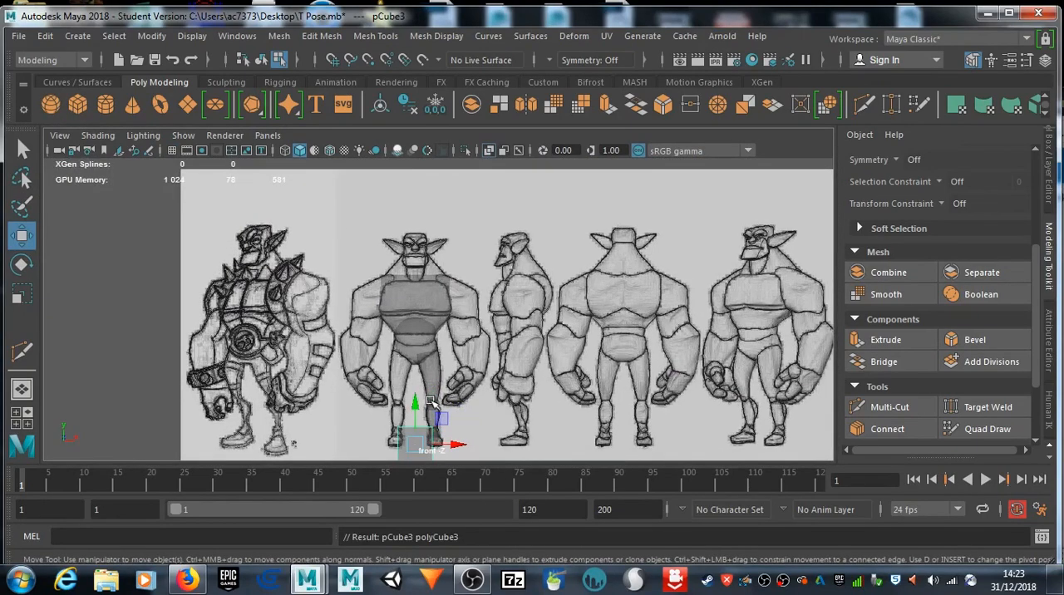
{"action": "left_click_drag", "start_coordinate": [414, 403], "coordinate": [499, 295]}
{"action": "scroll", "coordinate": [496, 295], "scroll_direction": "up", "scroll_amount": 4}
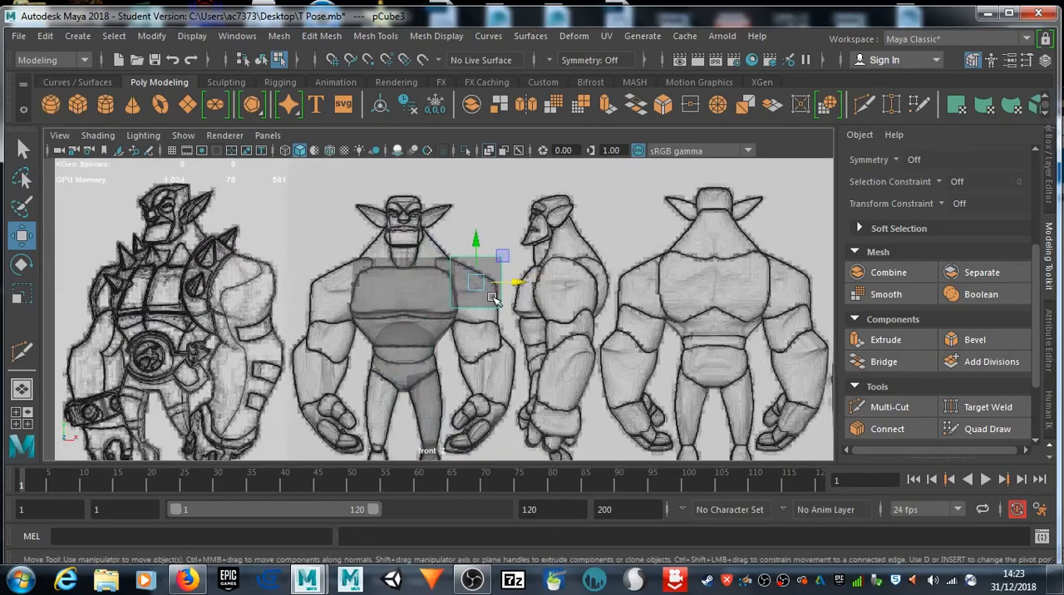
{"action": "scroll", "coordinate": [493, 296], "scroll_direction": "down", "scroll_amount": 2}
{"action": "left_click_drag", "start_coordinate": [470, 251], "coordinate": [471, 274]}
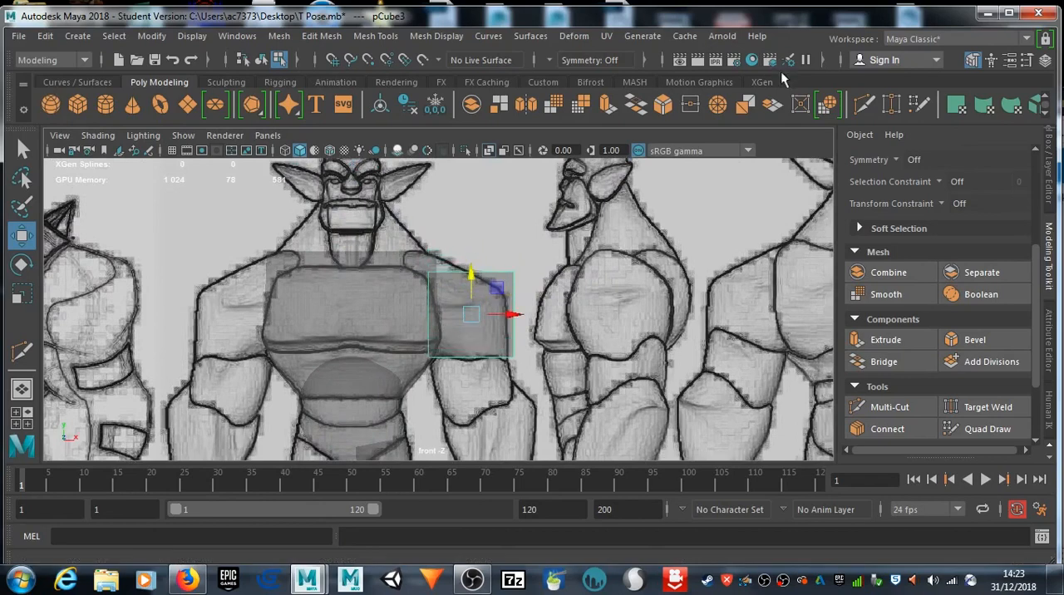
Step: Cut two horizontal and two vertical edge loops into the upper-arm cube with Multi-Cut in the front view
{"action": "left_click", "coordinate": [865, 104]}
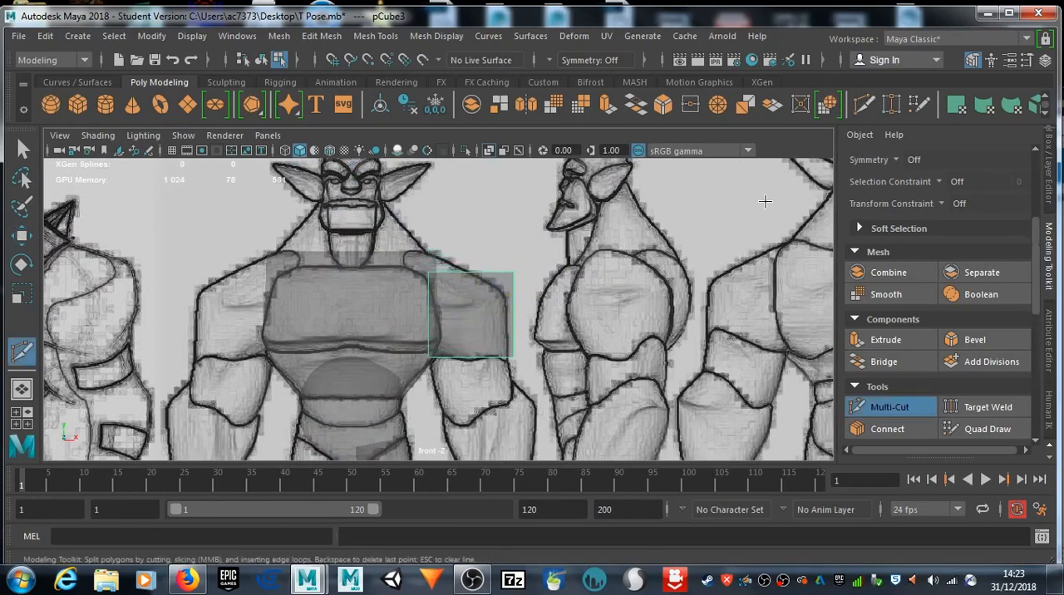
{"action": "left_click", "coordinate": [444, 331], "text": "ctrl"}
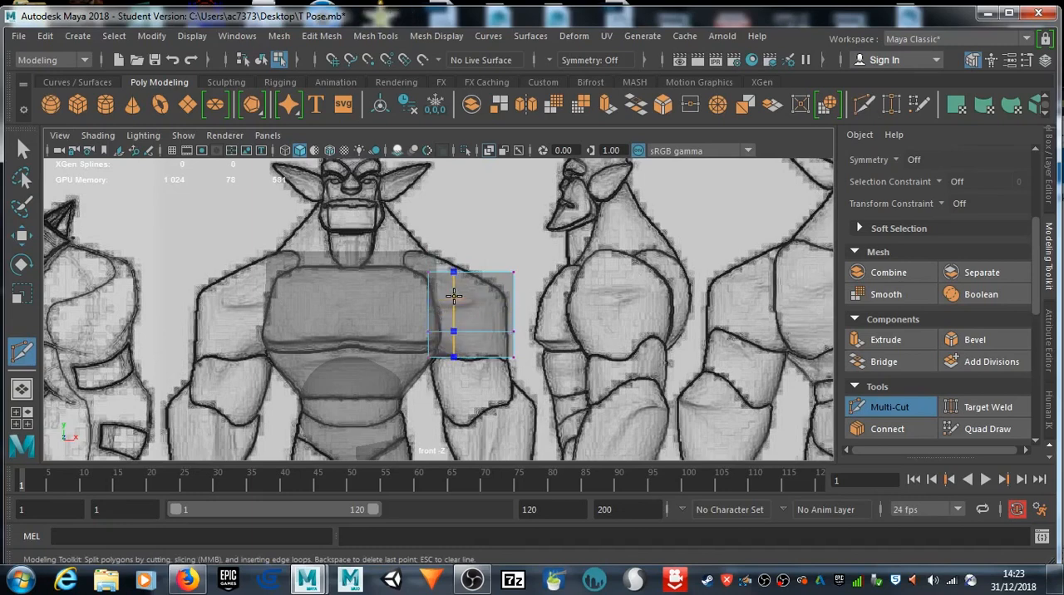
{"action": "left_click", "coordinate": [432, 295], "text": "ctrl"}
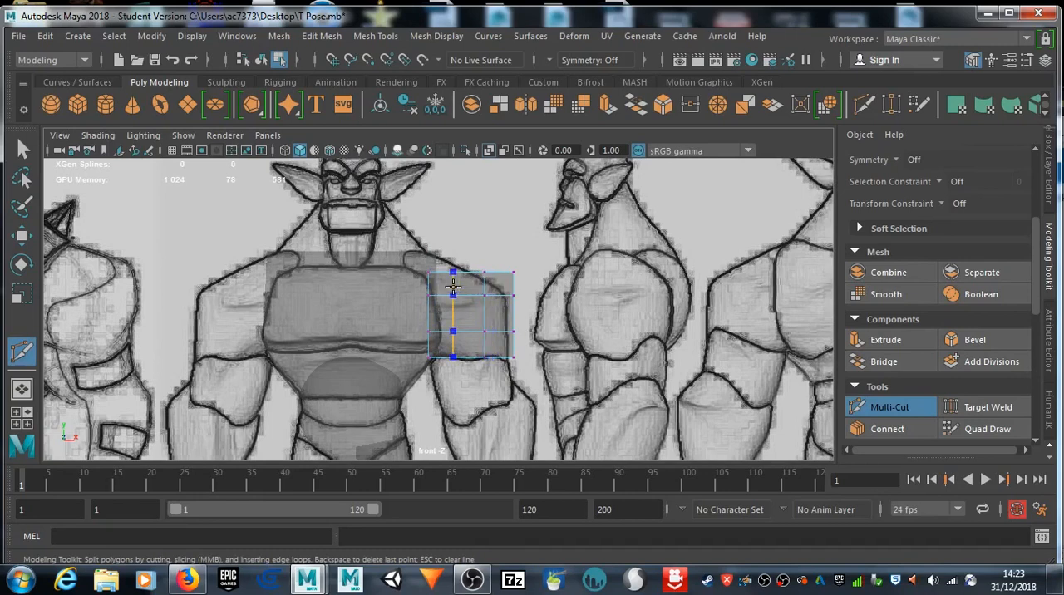
{"action": "left_click", "coordinate": [454, 287], "text": "ctrl"}
Step: Move the cube's top vertices in the front view onto the drawn shoulder line sloping down from the neck
{"action": "left_click", "coordinate": [22, 151]}
{"action": "key", "text": "b"}
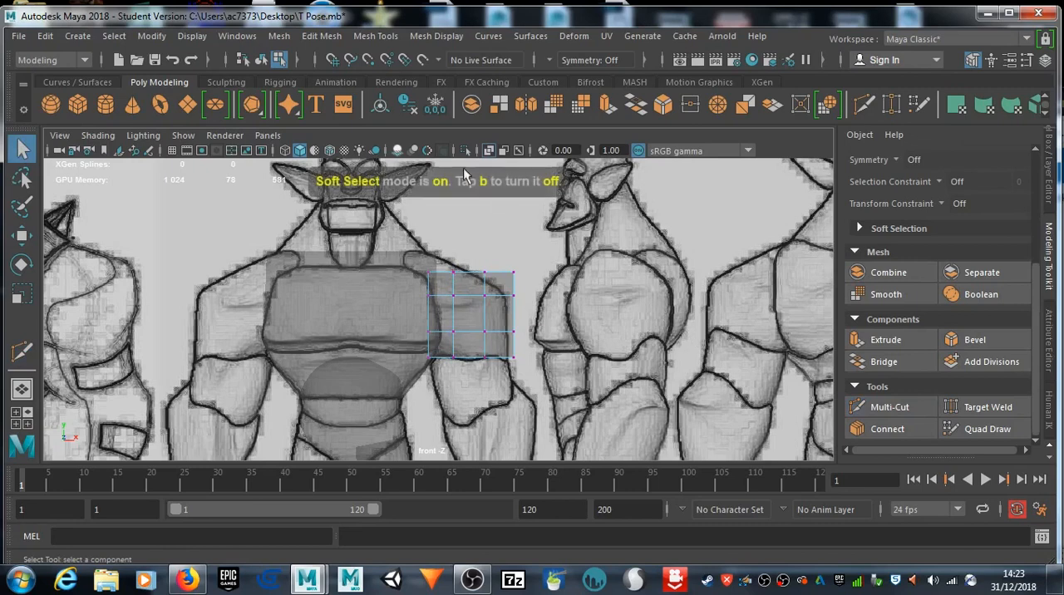
{"action": "left_click", "coordinate": [514, 275]}
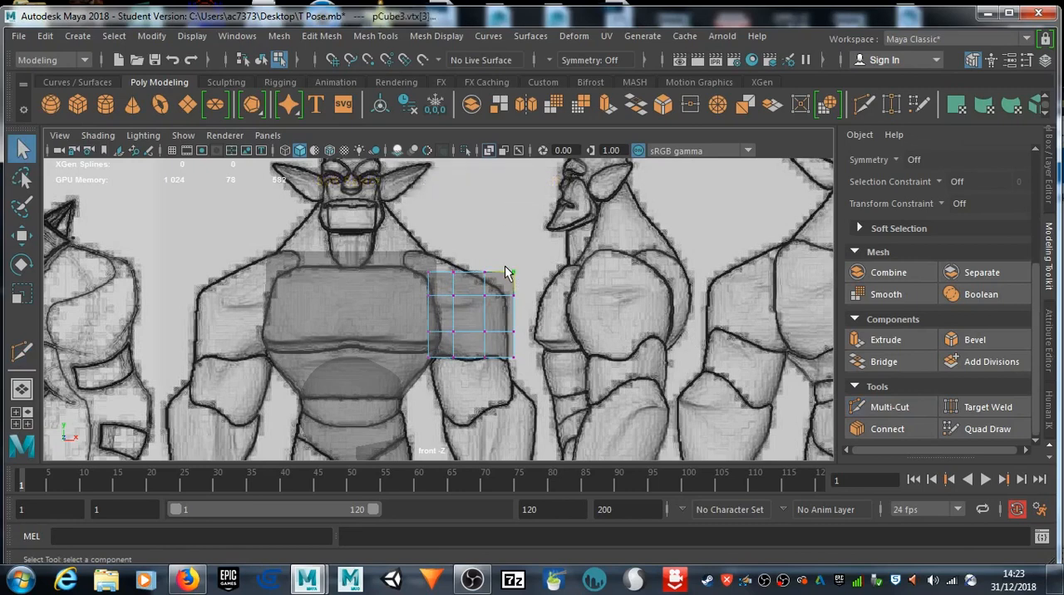
{"action": "key", "text": "w"}
{"action": "left_click_drag", "start_coordinate": [493, 281], "coordinate": [446, 265]}
{"action": "left_click_drag", "start_coordinate": [454, 272], "coordinate": [447, 263]}
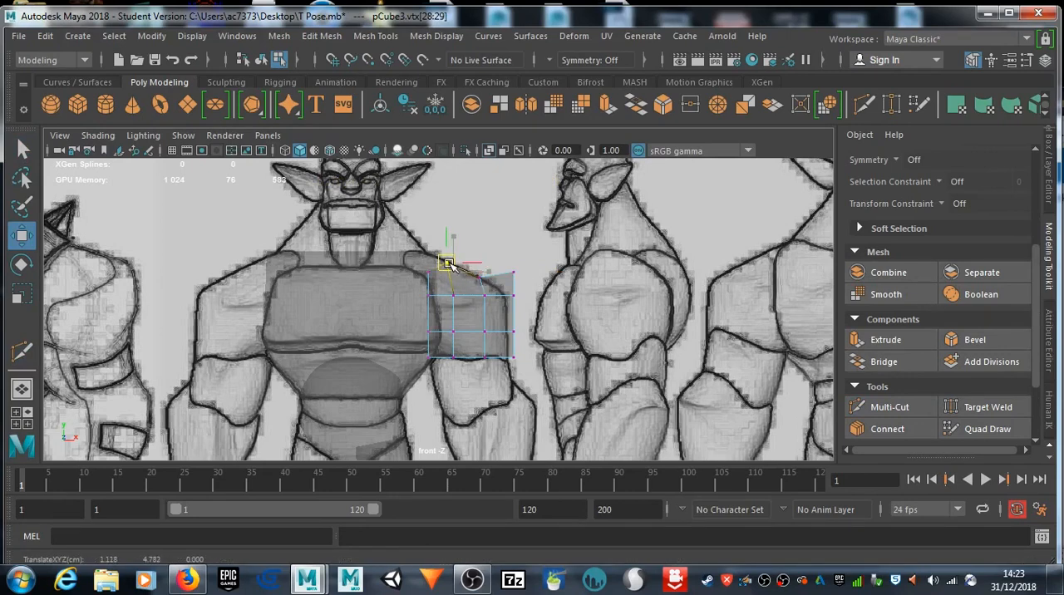
{"action": "left_click", "coordinate": [429, 268]}
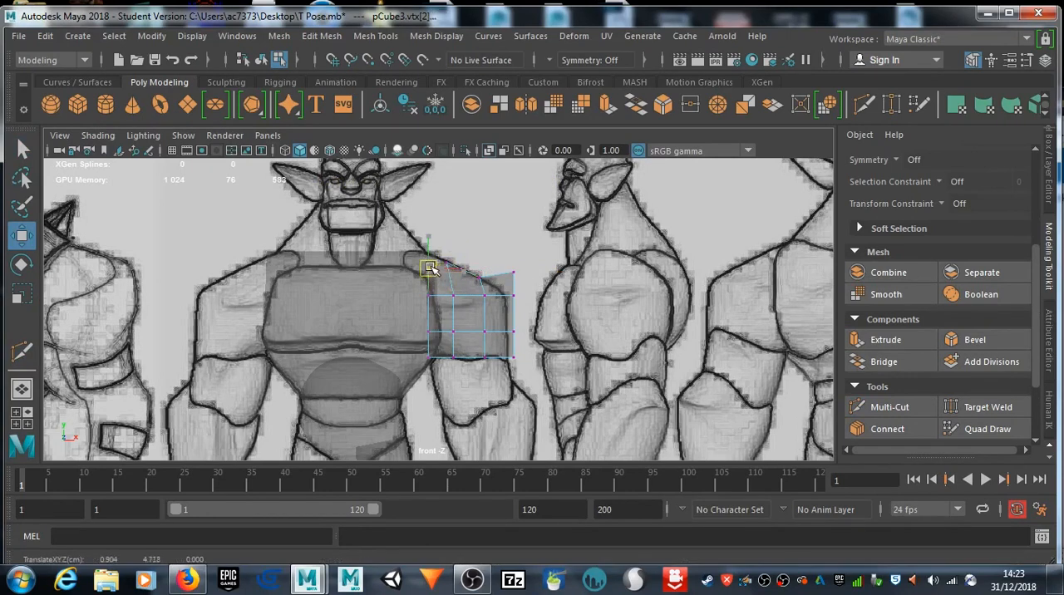
{"action": "left_click_drag", "start_coordinate": [430, 262], "coordinate": [426, 251]}
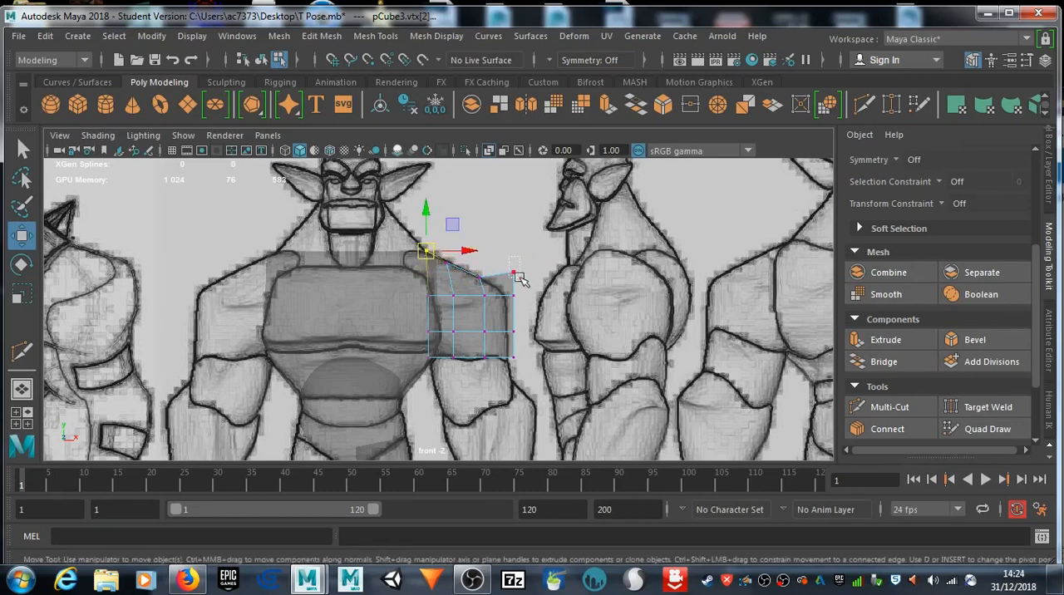
Step: Fit the vertices on the cube's outer side to the drawn outer contour of the upper arm in the front view
{"action": "left_click", "coordinate": [516, 272]}
{"action": "left_click_drag", "start_coordinate": [515, 272], "coordinate": [514, 332]}
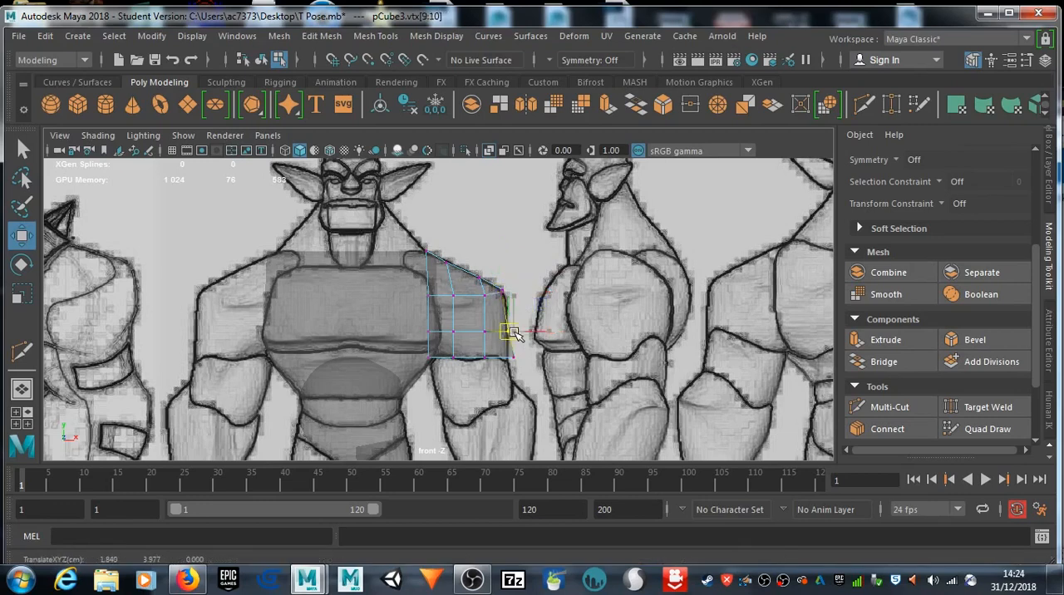
{"action": "left_click_drag", "start_coordinate": [529, 368], "coordinate": [504, 349]}
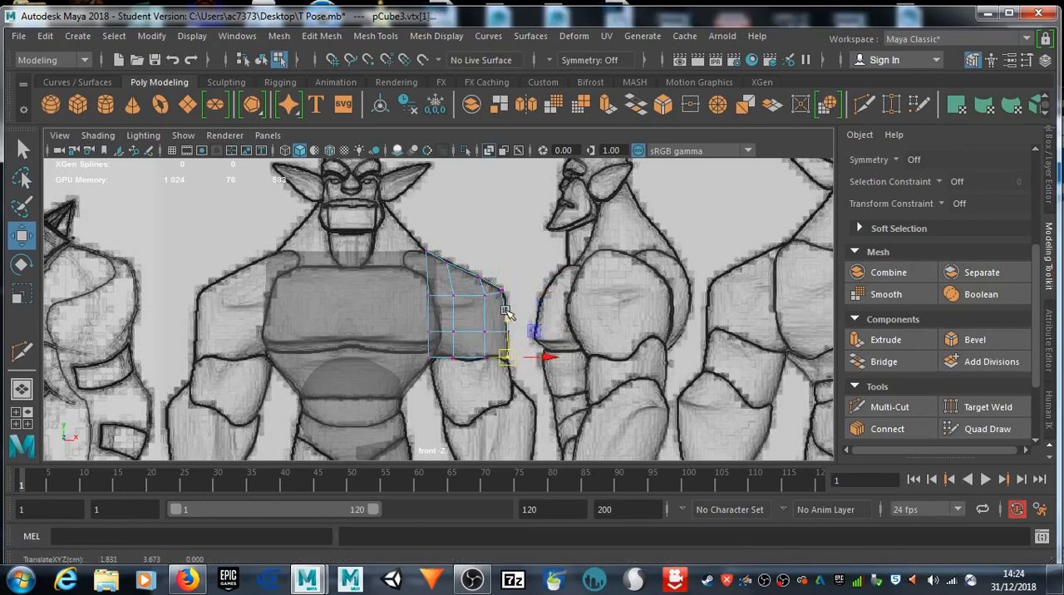
Step: Slide the whole upper-arm cube forward in the side view so it sits over the drawn shoulder
{"action": "key", "text": "space"}
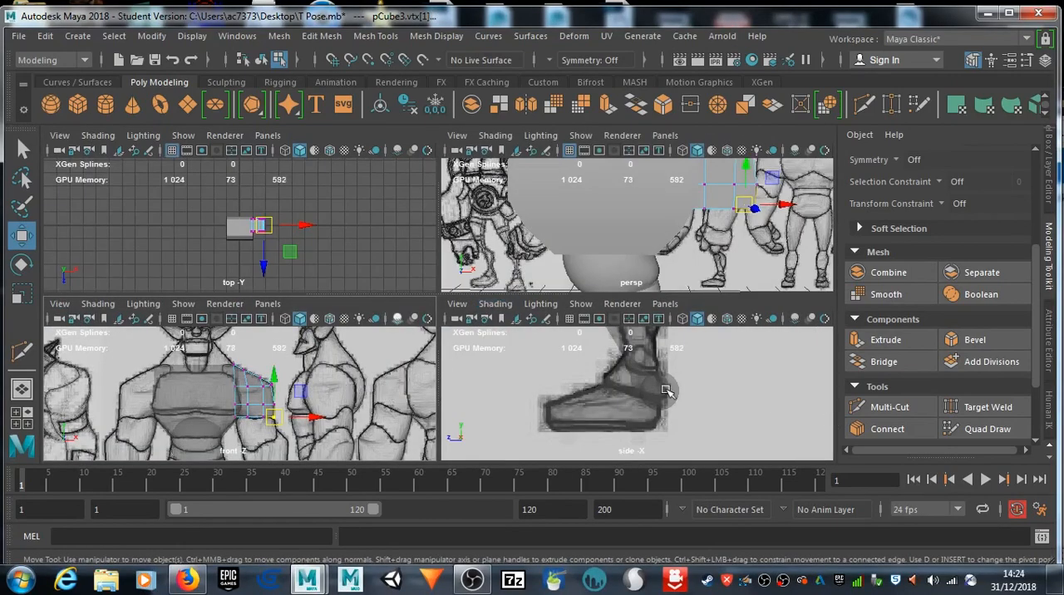
{"action": "key", "text": "space"}
{"action": "scroll", "coordinate": [604, 291], "scroll_direction": "up", "scroll_amount": 3}
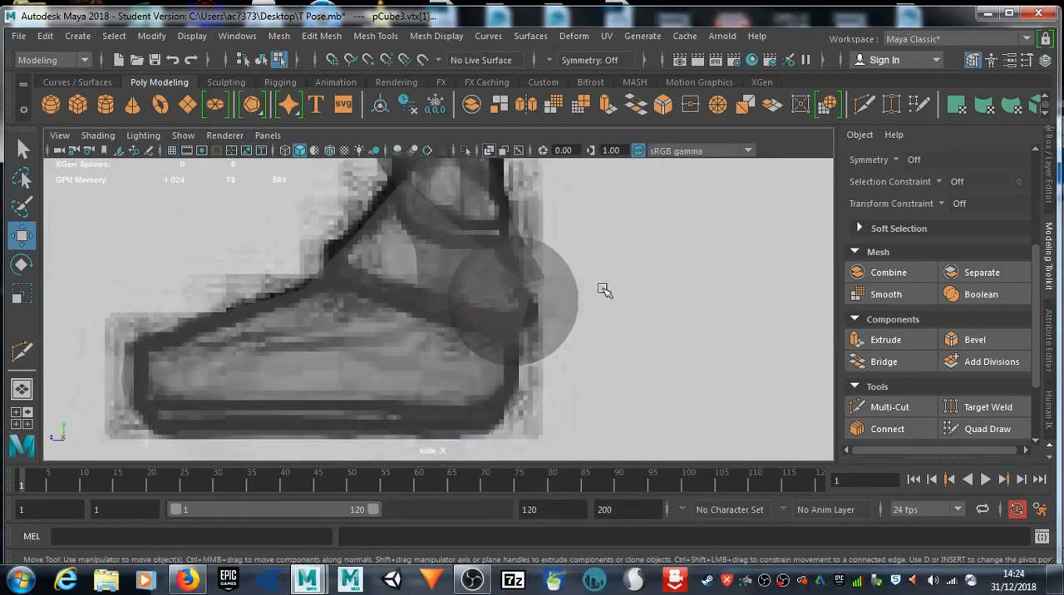
{"action": "scroll", "coordinate": [604, 283], "scroll_direction": "down", "scroll_amount": 12}
{"action": "middle_click_drag", "start_coordinate": [535, 226], "coordinate": [524, 292], "text": "alt"}
{"action": "scroll", "coordinate": [524, 293], "scroll_direction": "up", "scroll_amount": 3}
{"action": "scroll", "coordinate": [523, 293], "scroll_direction": "up", "scroll_amount": 6}
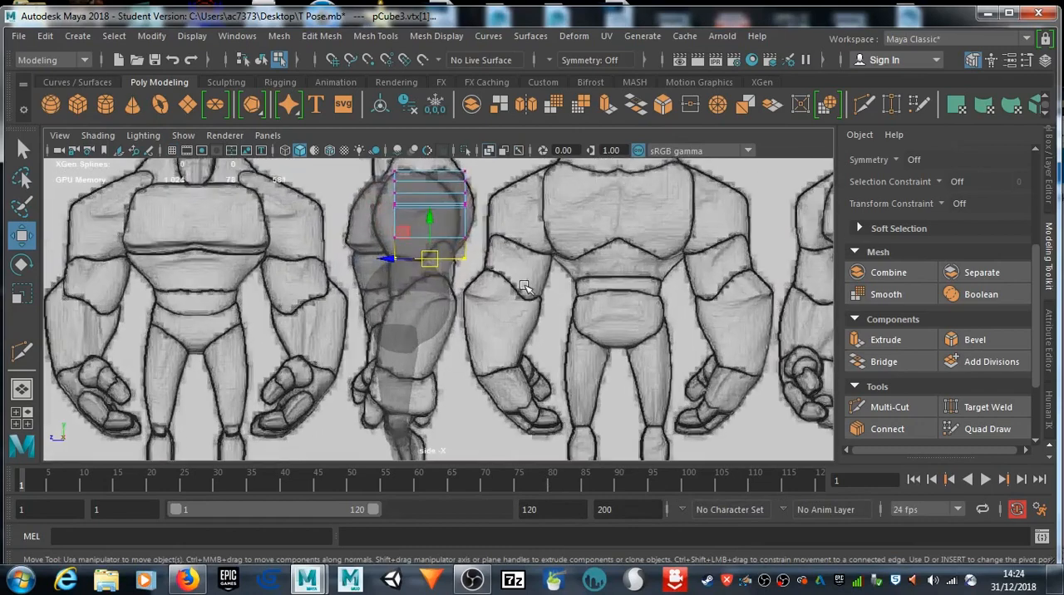
{"action": "middle_click_drag", "start_coordinate": [527, 340], "coordinate": [526, 355], "text": "alt"}
{"action": "right_click_drag", "start_coordinate": [468, 267], "coordinate": [526, 111]}
{"action": "left_click_drag", "start_coordinate": [405, 283], "coordinate": [377, 284]}
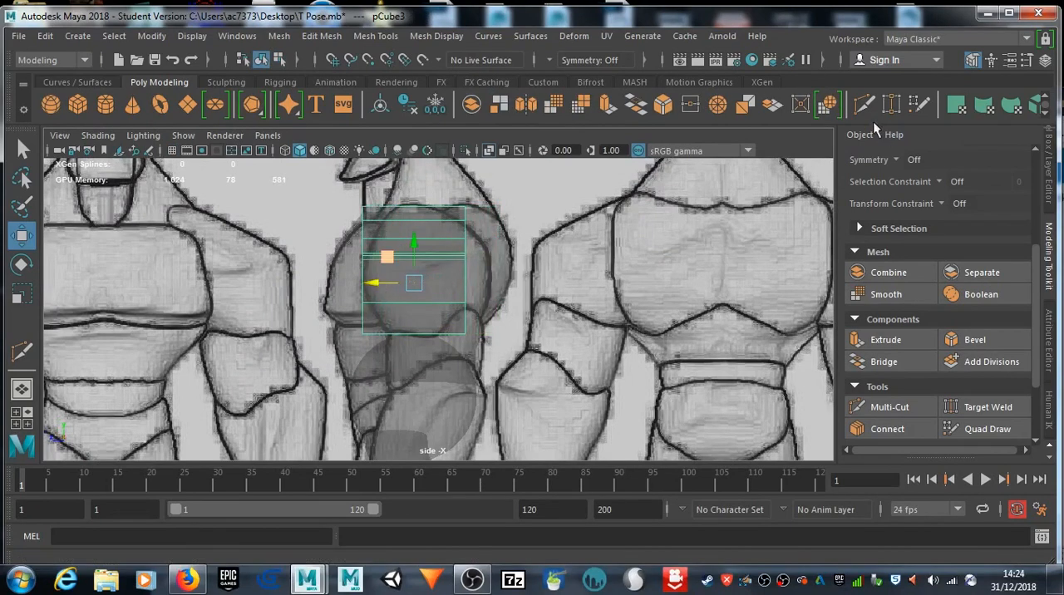
Step: Cut two vertical edge loops through the upper-arm cube with Multi-Cut in the side view
{"action": "left_click", "coordinate": [890, 406]}
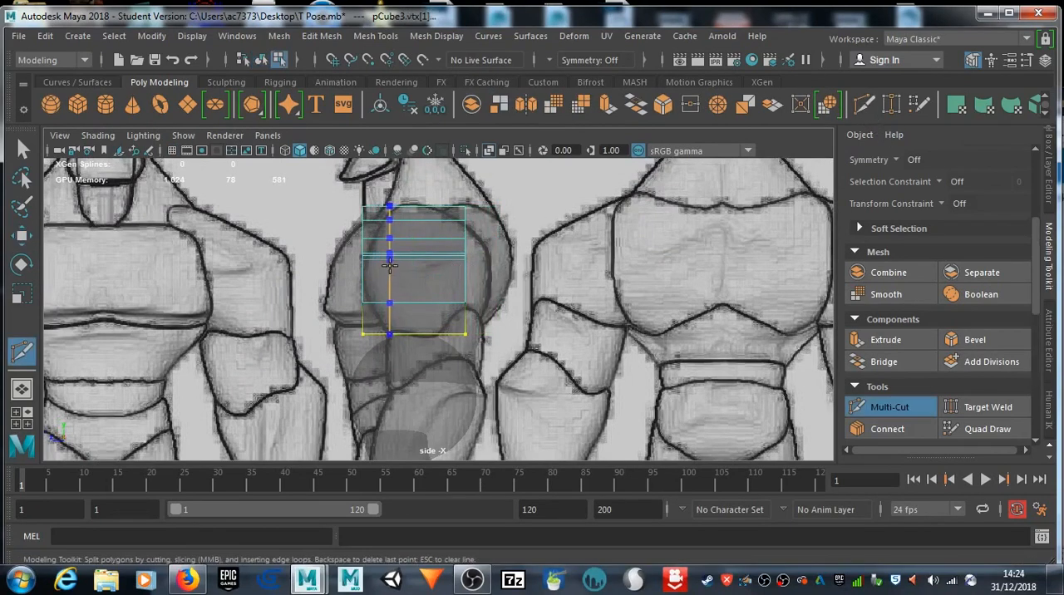
{"action": "left_click", "coordinate": [401, 263], "text": "ctrl"}
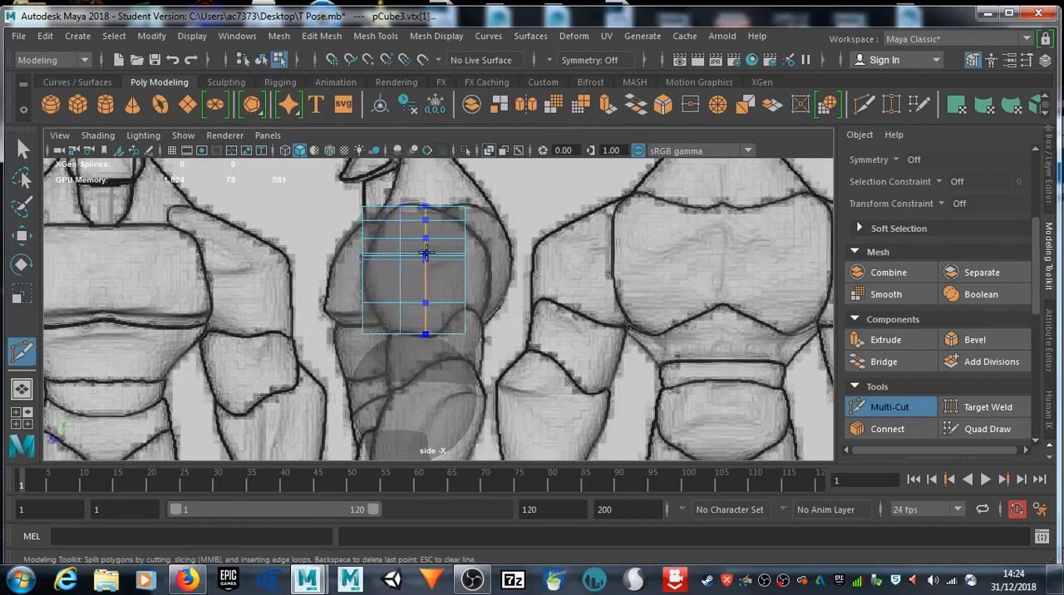
{"action": "left_click", "coordinate": [438, 265], "text": "ctrl"}
{"action": "right_click_drag", "start_coordinate": [443, 127], "coordinate": [380, 129]}
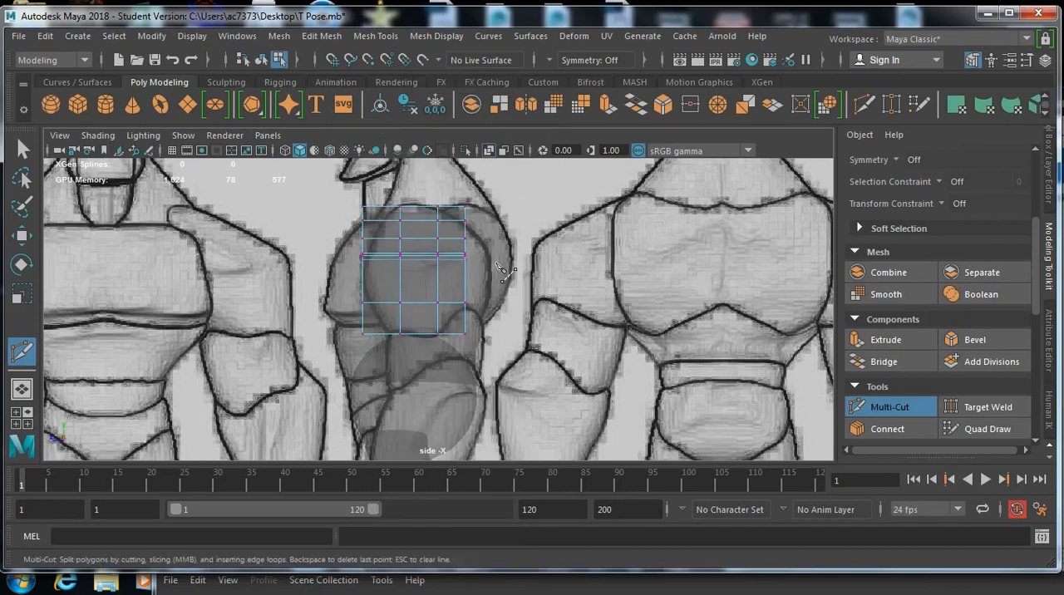
{"action": "key", "text": "q"}
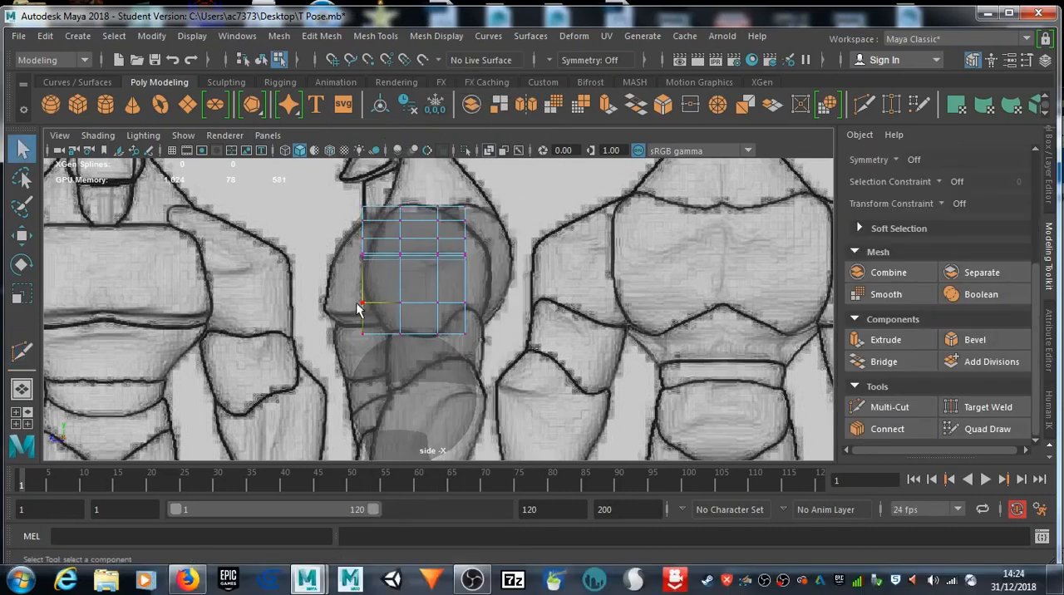
Step: Fit the cube's front-edge vertices row by row, from the lower corner upward, to the drawn shoulder curve in the side view
{"action": "left_click_drag", "start_coordinate": [379, 337], "coordinate": [385, 330]}
{"action": "key", "text": "w"}
{"action": "left_click_drag", "start_coordinate": [345, 292], "coordinate": [377, 312]}
{"action": "left_click_drag", "start_coordinate": [364, 304], "coordinate": [365, 304]}
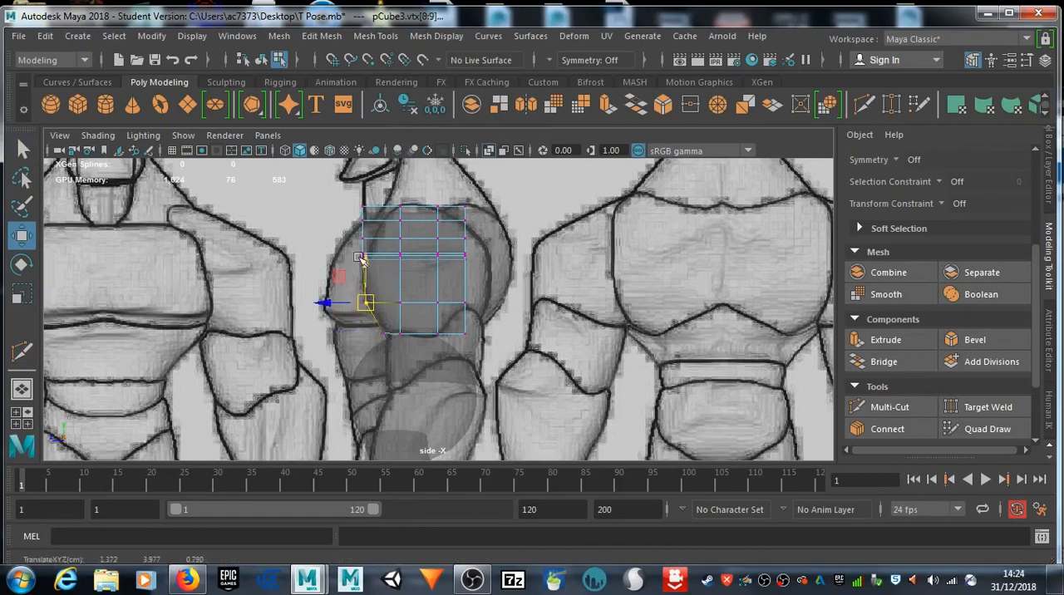
{"action": "left_click_drag", "start_coordinate": [351, 247], "coordinate": [370, 265]}
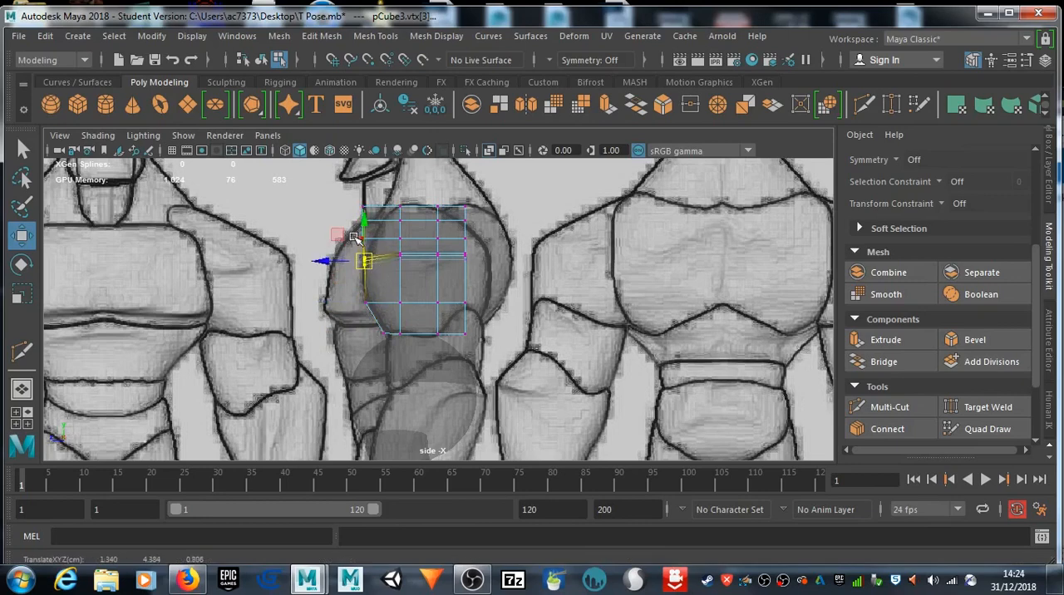
{"action": "left_click", "coordinate": [364, 240]}
{"action": "left_click_drag", "start_coordinate": [375, 243], "coordinate": [375, 245]}
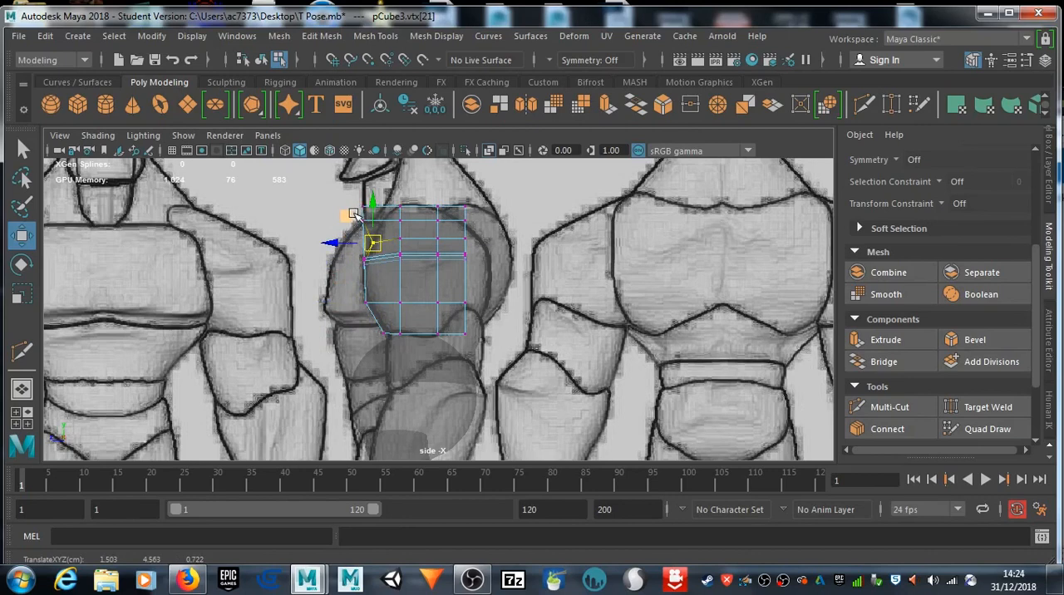
{"action": "left_click", "coordinate": [365, 220]}
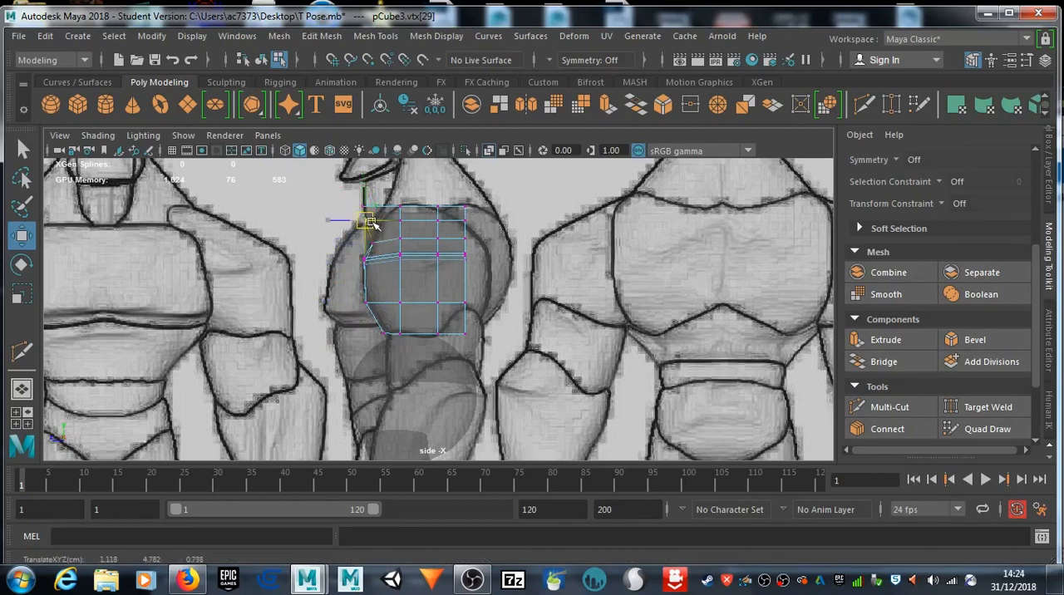
{"action": "left_click_drag", "start_coordinate": [381, 226], "coordinate": [380, 227]}
{"action": "middle_click_drag", "start_coordinate": [352, 204], "coordinate": [351, 198]}
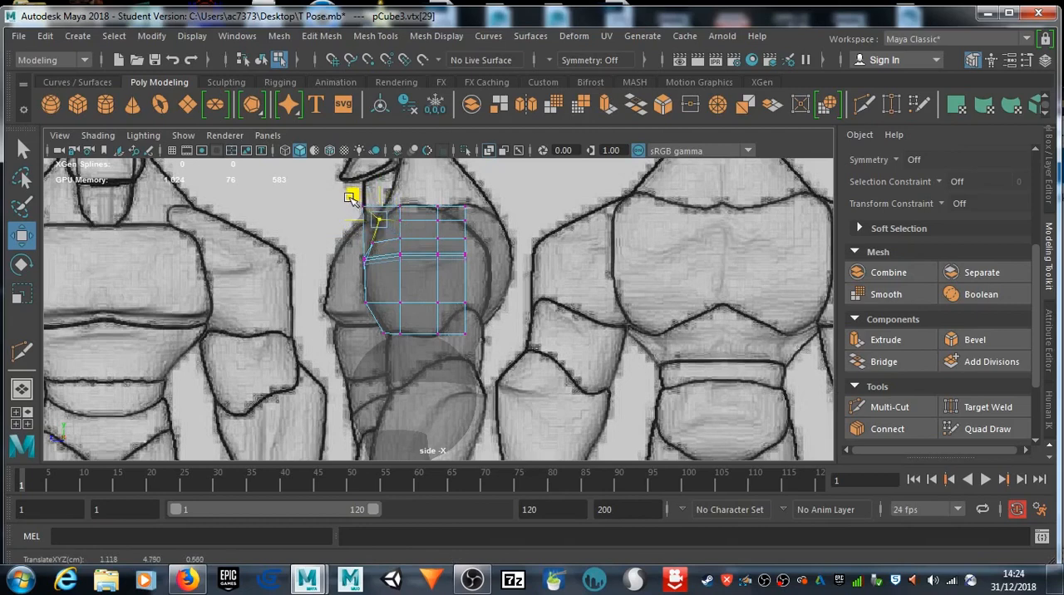
Step: Pull the top front corner vertex inward and adjust the neighbouring top vertices to the drawn top of the shoulder
{"action": "left_click_drag", "start_coordinate": [417, 181], "coordinate": [377, 211]}
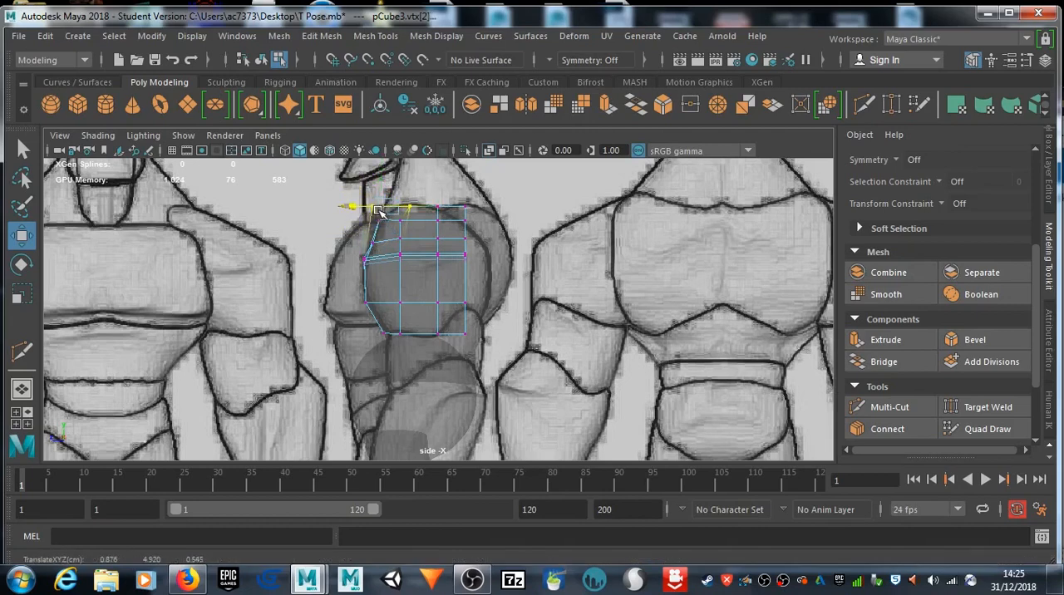
{"action": "left_click", "coordinate": [375, 208]}
{"action": "left_click_drag", "start_coordinate": [376, 207], "coordinate": [403, 205]}
{"action": "left_click", "coordinate": [412, 208]}
{"action": "left_click", "coordinate": [438, 207]}
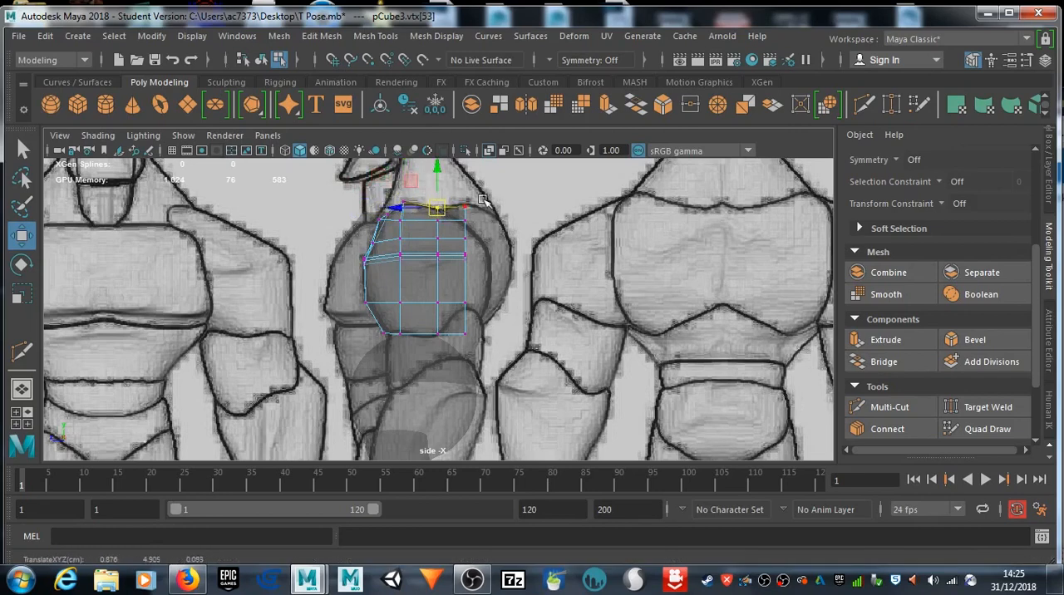
Step: Fit the upper-arm cube's rear-edge vertices row by row, from the upper corner down to the lower corner, to the drawn shoulder in the side view
{"action": "left_click_drag", "start_coordinate": [462, 273], "coordinate": [496, 266]}
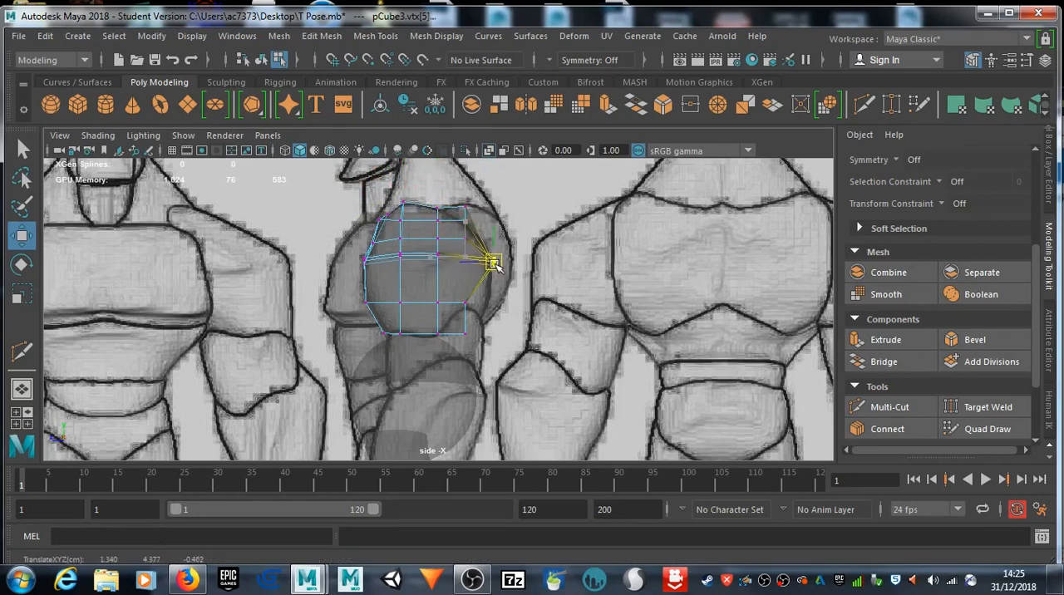
{"action": "left_click", "coordinate": [466, 208]}
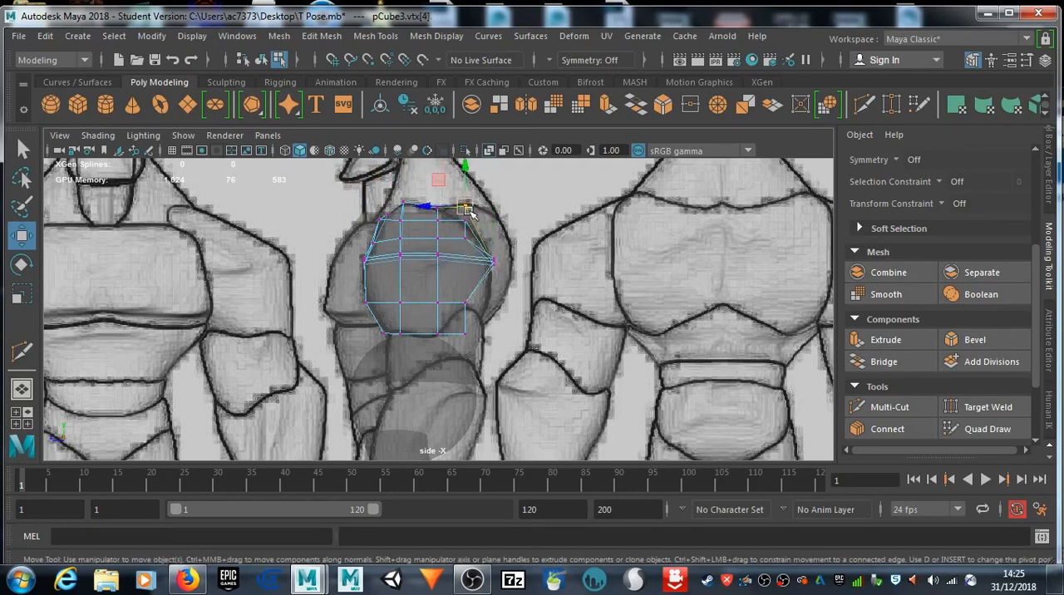
{"action": "left_click_drag", "start_coordinate": [467, 200], "coordinate": [464, 219]}
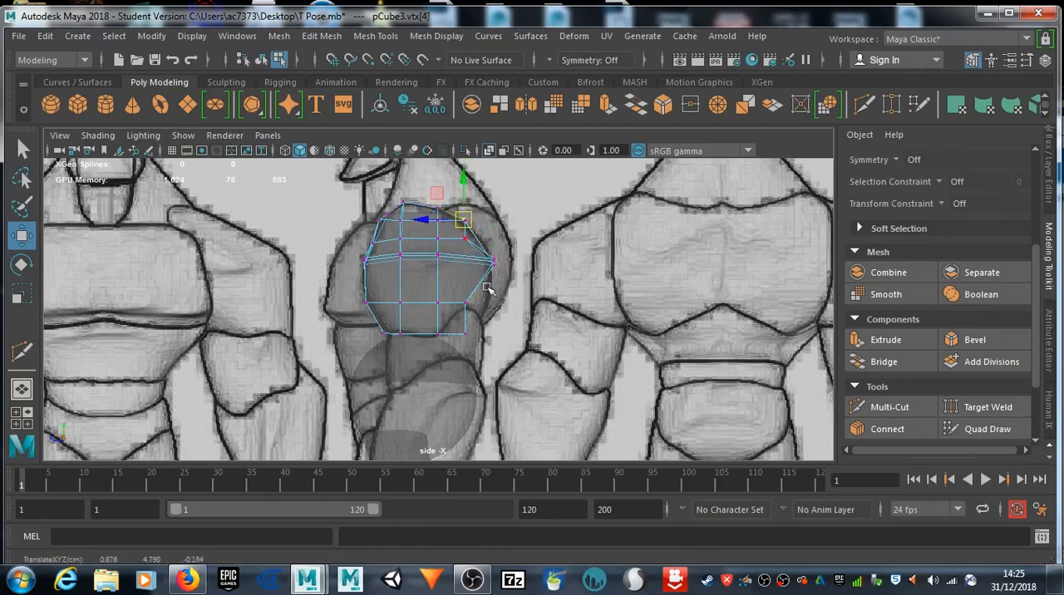
{"action": "mouse_move", "coordinate": [477, 297]}
{"action": "left_mouse_down"}
{"action": "mouse_move", "coordinate": [458, 315]}
{"action": "mouse_move", "coordinate": [489, 306]}
{"action": "left_mouse_up"}
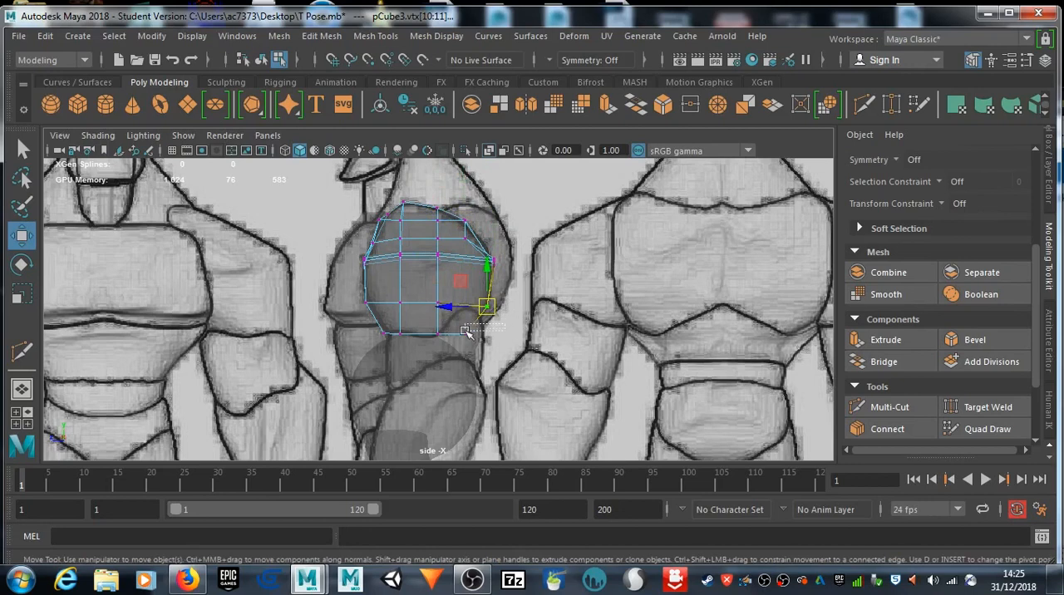
{"action": "left_click_drag", "start_coordinate": [460, 344], "coordinate": [485, 334]}
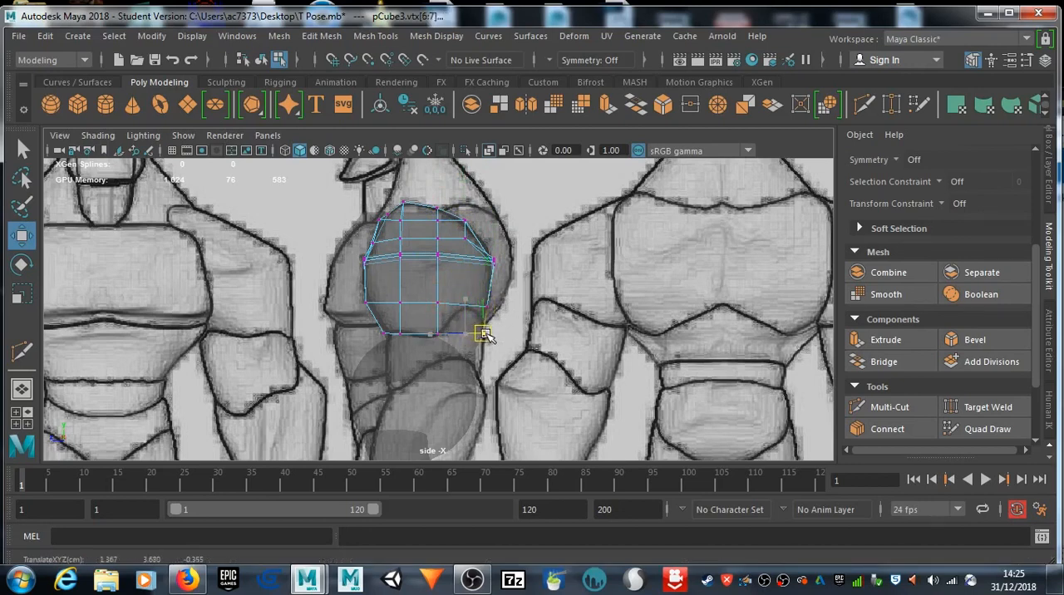
Step: Lower the shoulder cube's top inner corner vertex beside the torso in the perspective view
{"action": "key", "text": "space"}
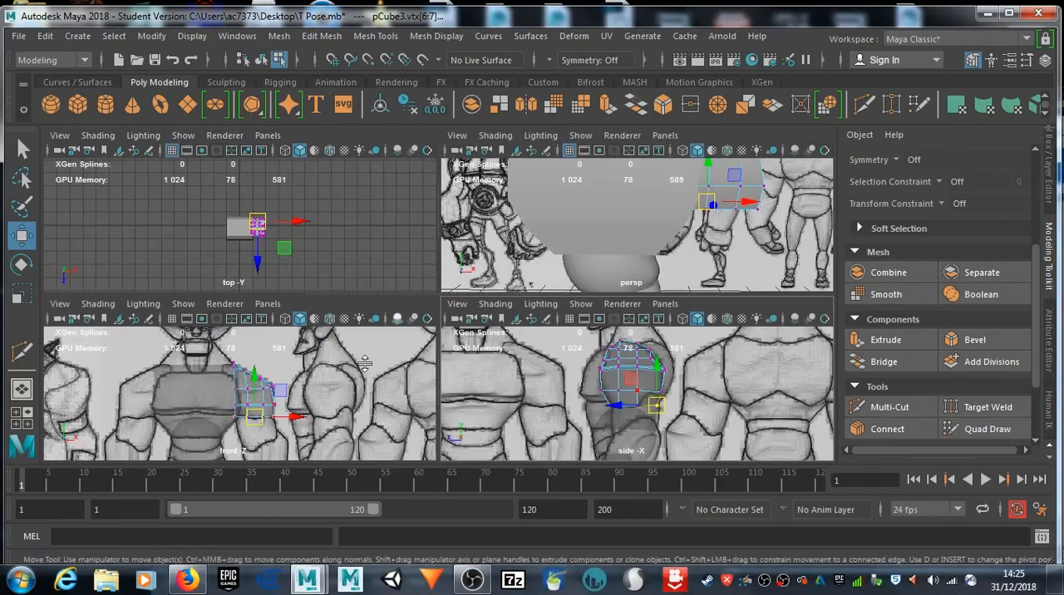
{"action": "key", "text": "space"}
{"action": "left_click_drag", "start_coordinate": [463, 301], "coordinate": [238, 330], "text": "alt"}
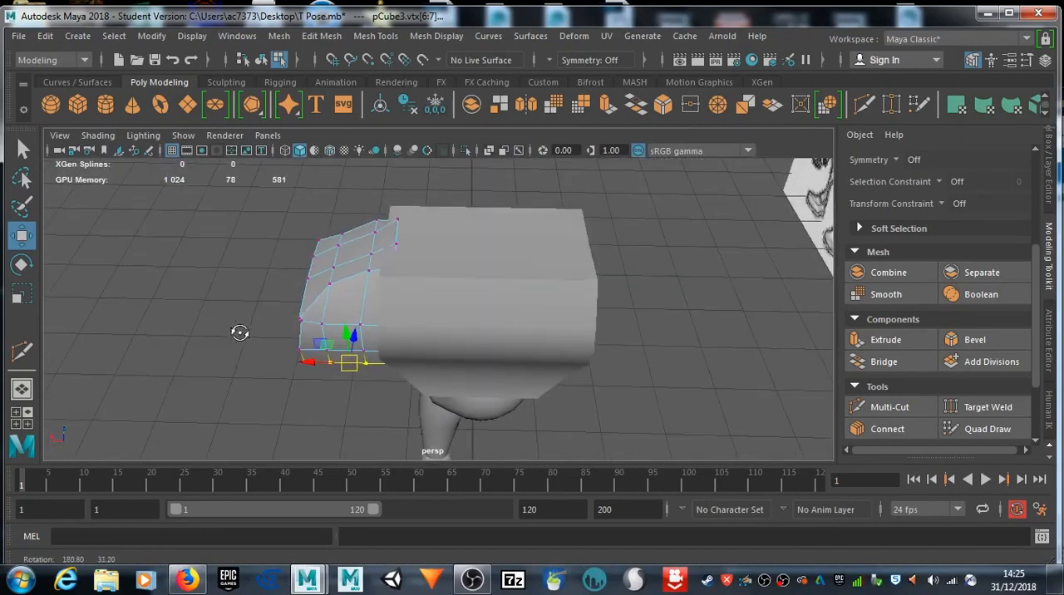
{"action": "left_click", "coordinate": [396, 221]}
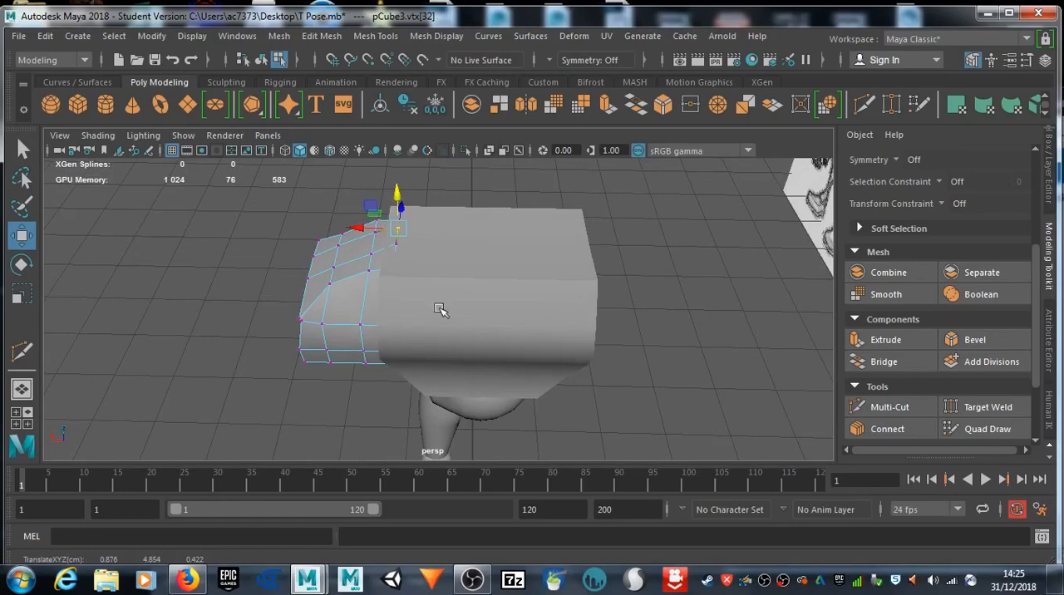
{"action": "left_click_drag", "start_coordinate": [359, 300], "coordinate": [457, 289], "text": "alt"}
Step: Create a polygon sphere in the front view and move it up and across to the drawn arm below the shoulder cube
{"action": "scroll", "coordinate": [557, 347], "scroll_direction": "down", "scroll_amount": 5}
{"action": "key", "text": "space"}
{"action": "key", "text": "space"}
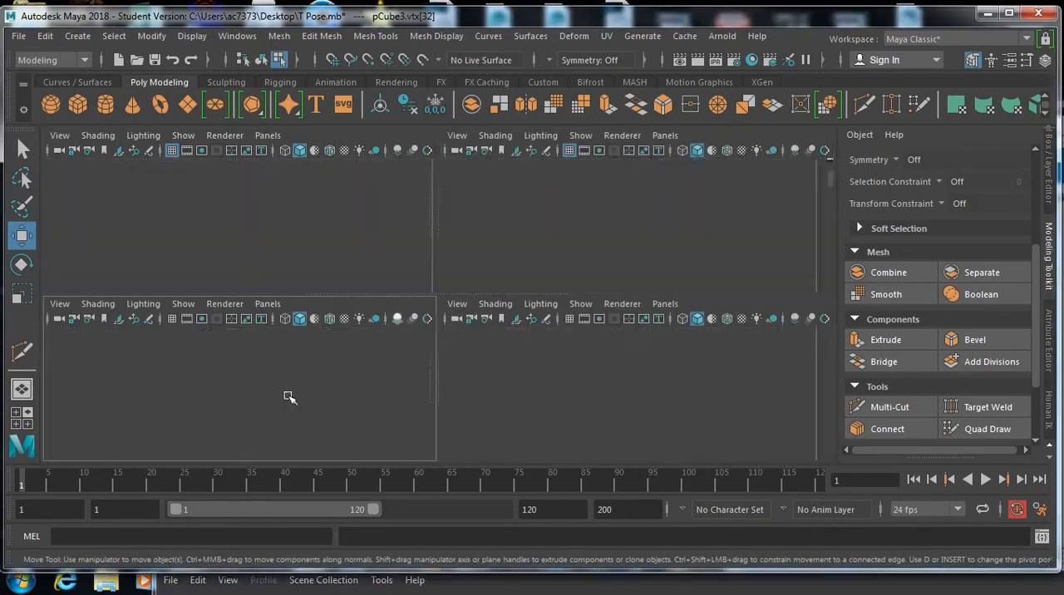
{"action": "scroll", "coordinate": [460, 385], "scroll_direction": "up", "scroll_amount": 3}
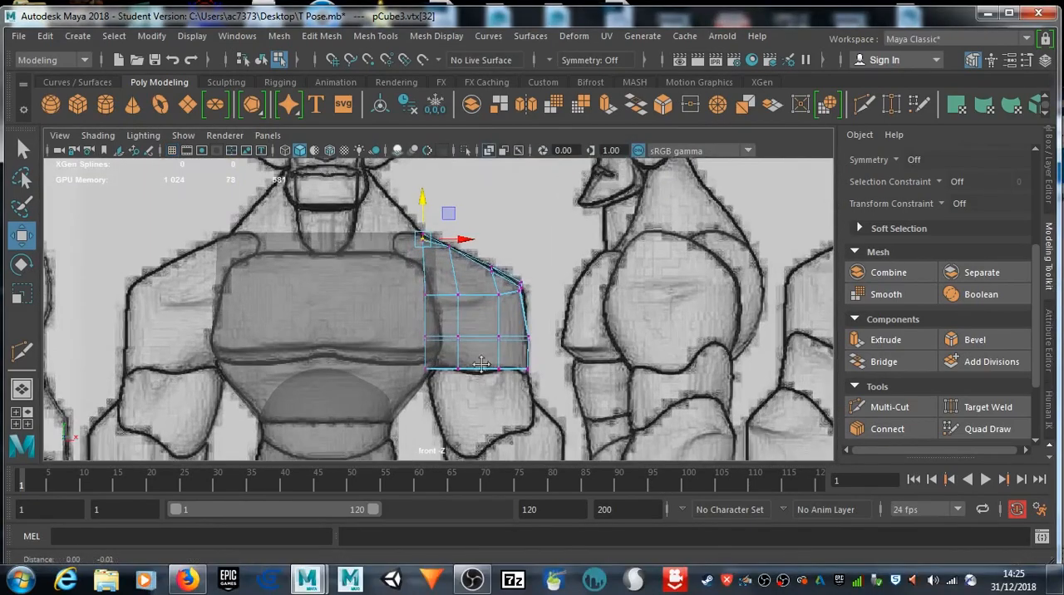
{"action": "middle_click_drag", "start_coordinate": [482, 399], "coordinate": [481, 308], "text": "alt"}
{"action": "left_click", "coordinate": [51, 104]}
{"action": "scroll", "coordinate": [546, 314], "scroll_direction": "down", "scroll_amount": 10}
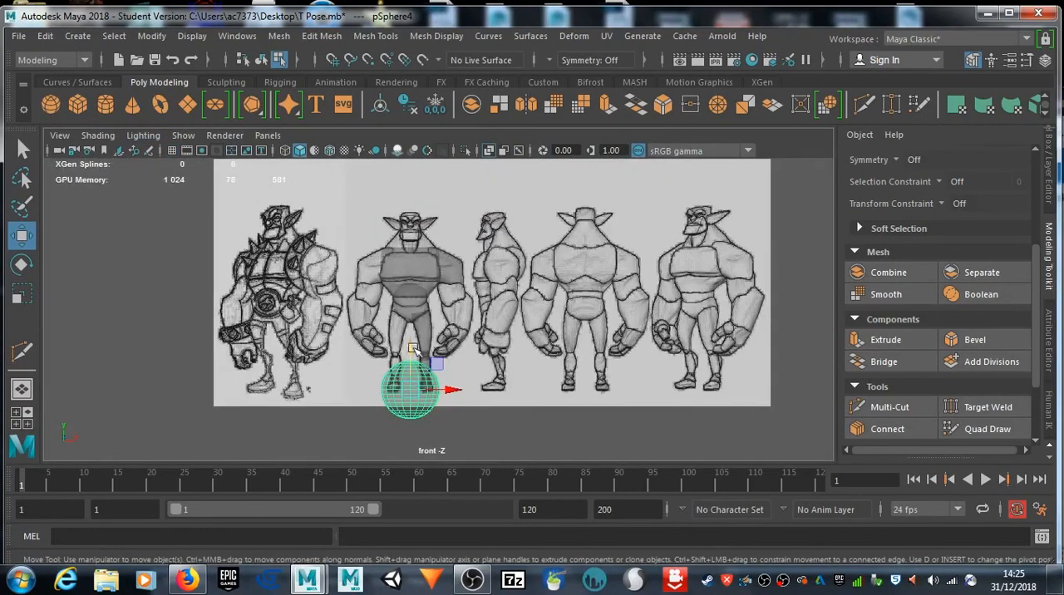
{"action": "left_click_drag", "start_coordinate": [413, 349], "coordinate": [413, 256]}
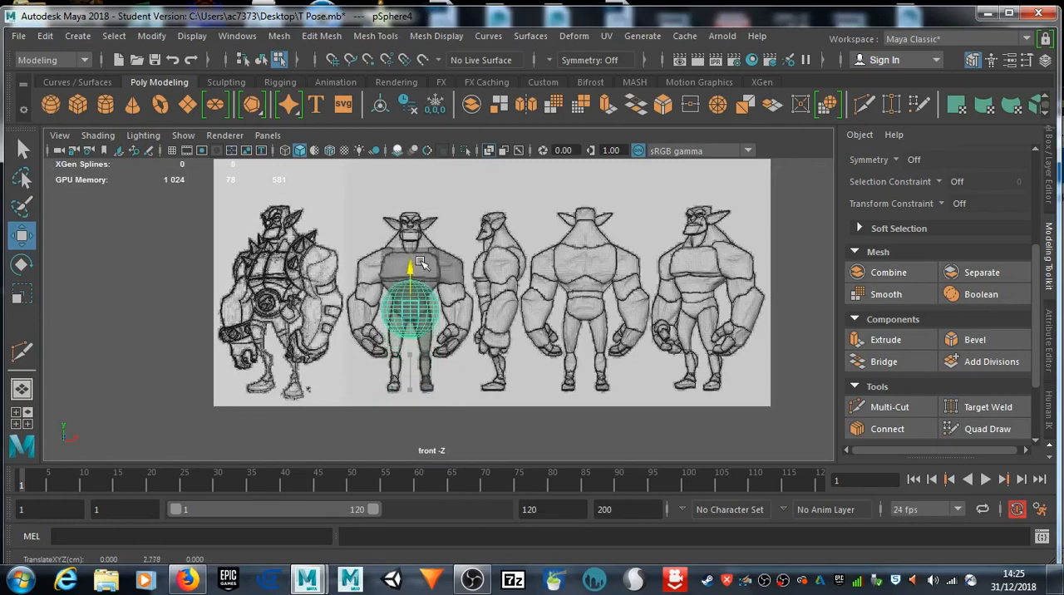
{"action": "left_click_drag", "start_coordinate": [456, 297], "coordinate": [420, 301]}
Step: Scale the sphere uniformly to about 0.455 and centre it over the drawn arm section between shoulder and forearm
{"action": "key", "text": "e"}
{"action": "key", "text": "r"}
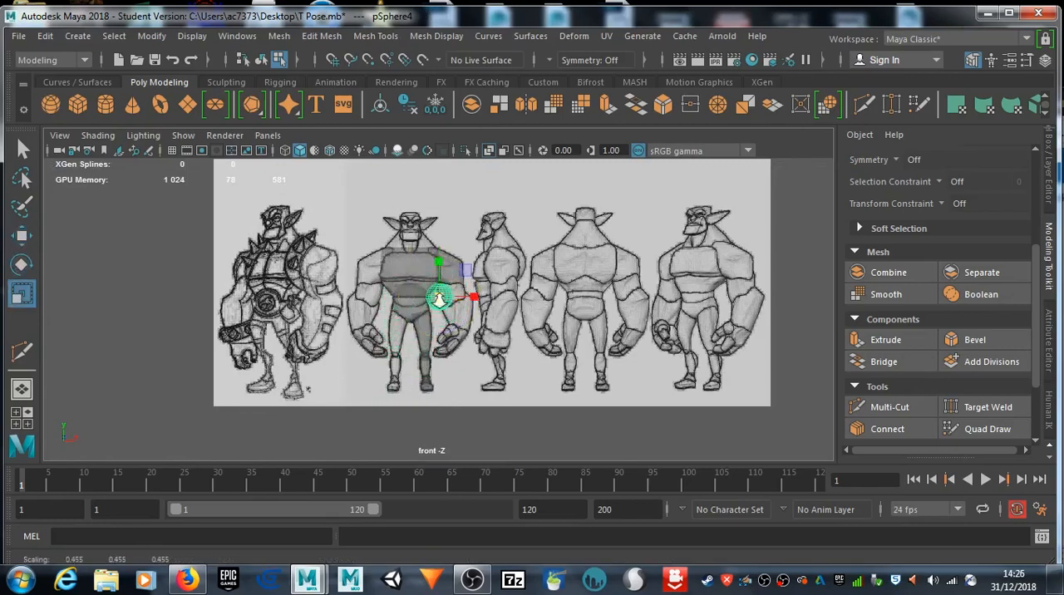
{"action": "scroll", "coordinate": [441, 293], "scroll_direction": "up", "scroll_amount": 5}
{"action": "scroll", "coordinate": [444, 289], "scroll_direction": "up", "scroll_amount": 1}
{"action": "key", "text": "w"}
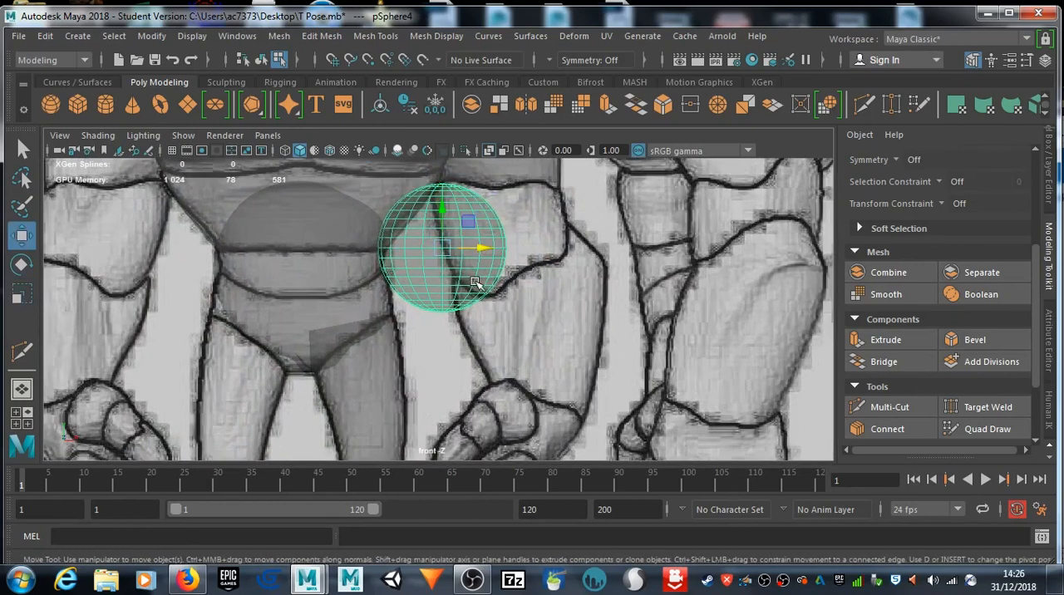
{"action": "left_click_drag", "start_coordinate": [490, 250], "coordinate": [559, 248]}
{"action": "left_click_drag", "start_coordinate": [510, 216], "coordinate": [510, 201]}
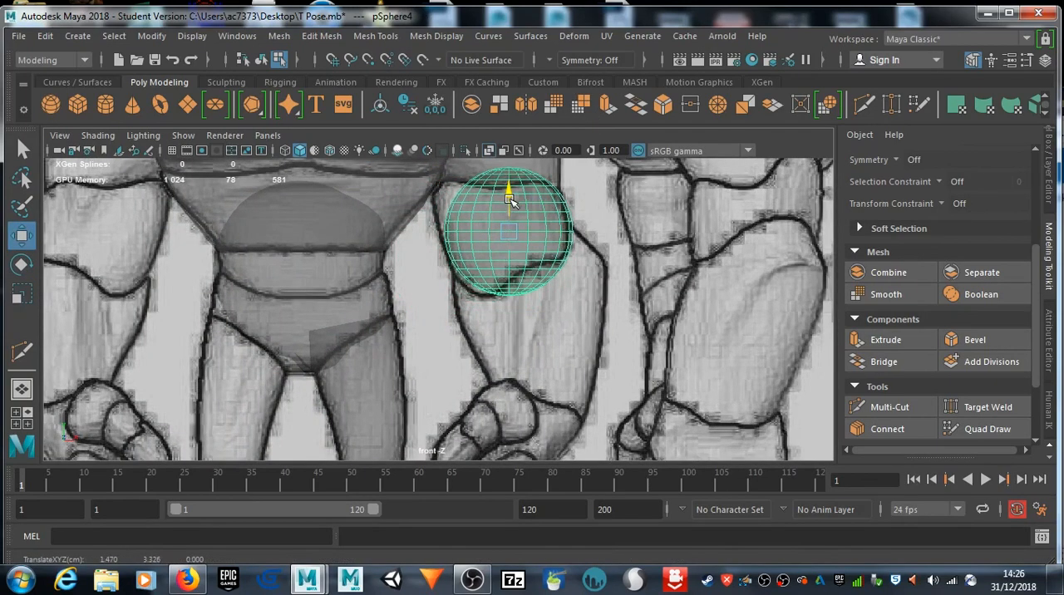
Step: Pull the sphere's upper and inner-side vertices out to the drawn upper-arm outline in the front view, toggling soft selection along the way
{"action": "right_click_drag", "start_coordinate": [472, 214], "coordinate": [444, 175]}
{"action": "left_click_drag", "start_coordinate": [468, 208], "coordinate": [445, 188]}
{"action": "left_click_drag", "start_coordinate": [463, 233], "coordinate": [434, 216]}
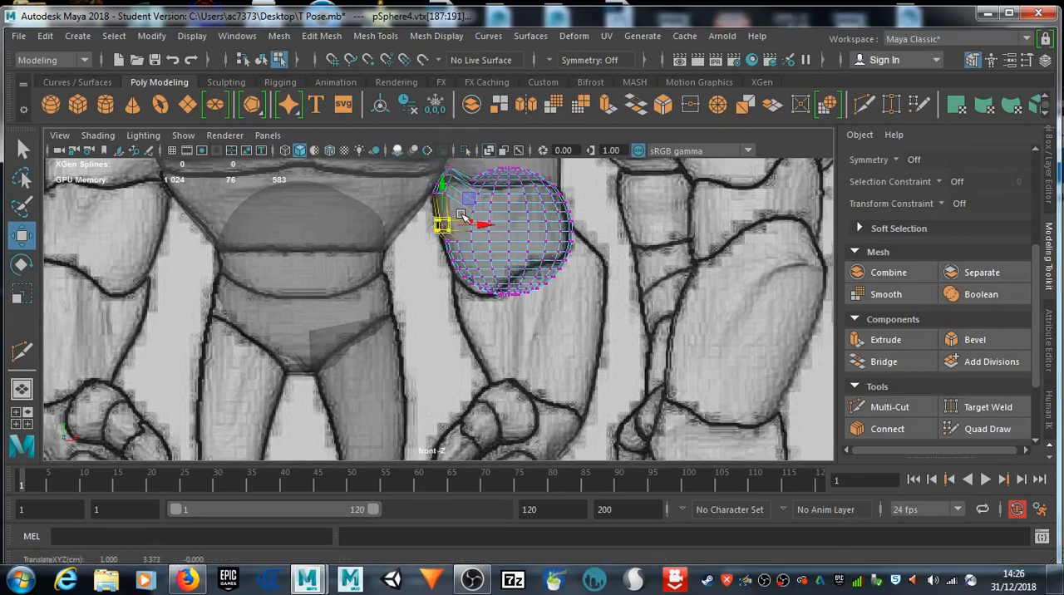
{"action": "key", "text": "b"}
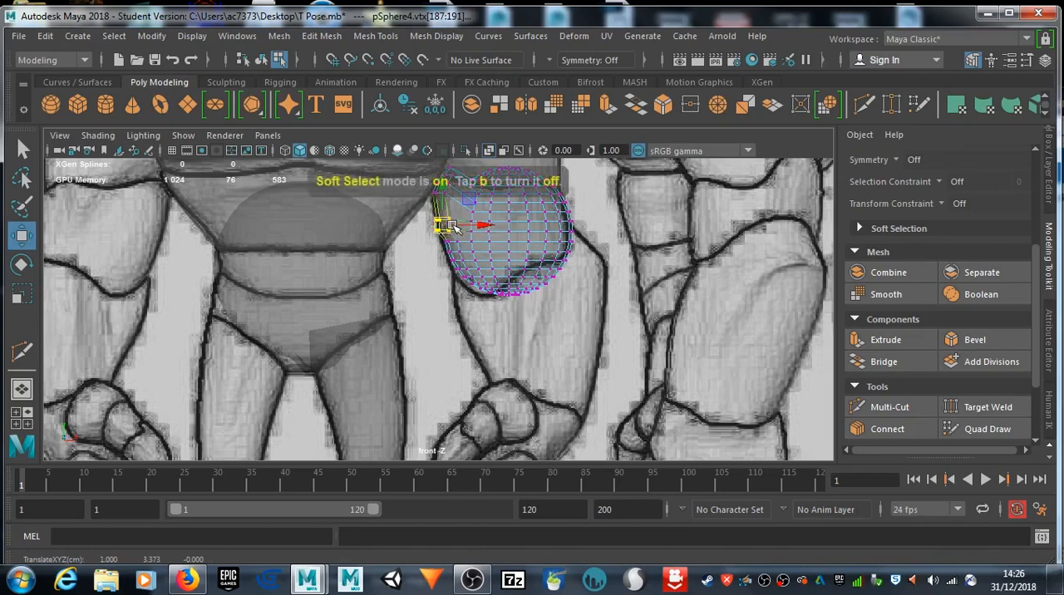
{"action": "middle_click_drag", "start_coordinate": [571, 204], "coordinate": [569, 268], "text": "alt"}
{"action": "mouse_move", "coordinate": [460, 225]}
{"action": "left_mouse_down"}
{"action": "mouse_move", "coordinate": [488, 253]}
{"action": "mouse_move", "coordinate": [475, 224]}
{"action": "left_mouse_up"}
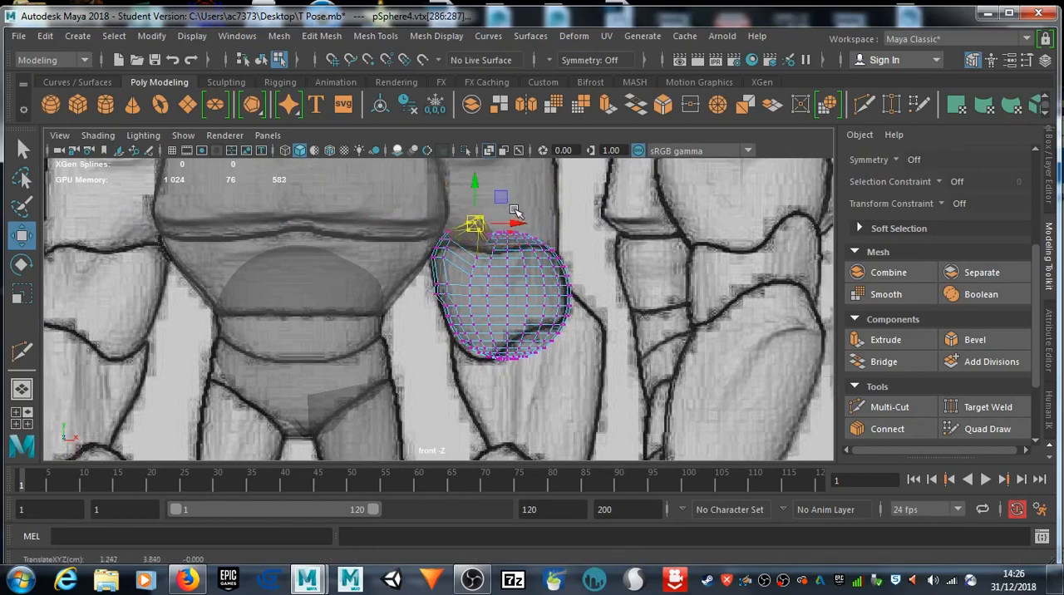
{"action": "middle_click_drag", "start_coordinate": [587, 322], "coordinate": [565, 286], "text": "alt"}
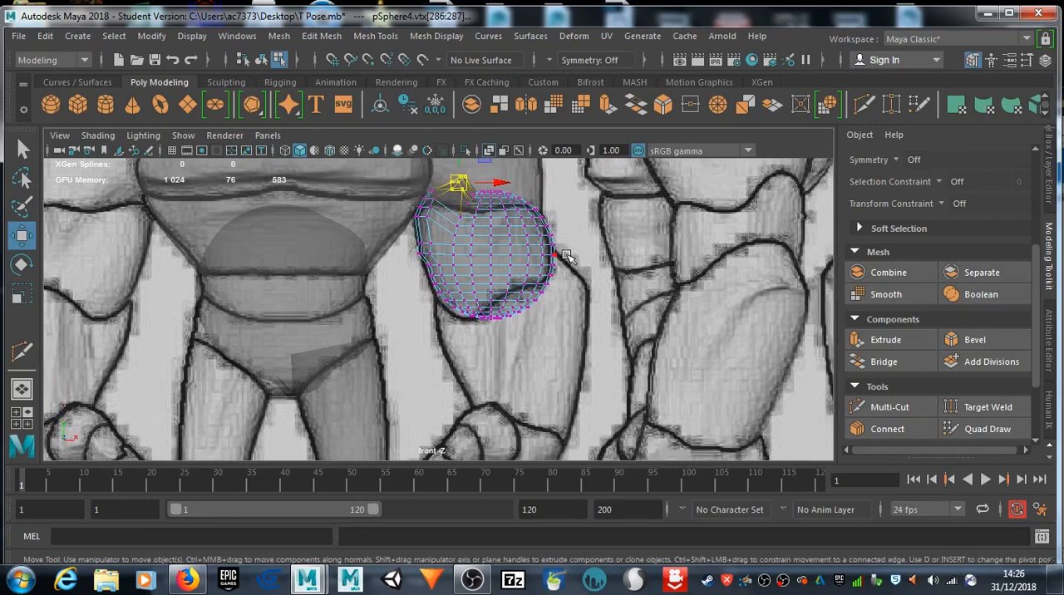
{"action": "left_click_drag", "start_coordinate": [468, 321], "coordinate": [466, 321]}
{"action": "middle_click_drag", "start_coordinate": [562, 321], "coordinate": [521, 227], "text": "alt"}
Step: Create a polygon cylinder, move it across to the drawn forearm in the front view and scale it uniformly to about 0.356
{"action": "left_click", "coordinate": [106, 104]}
{"action": "scroll", "coordinate": [410, 316], "scroll_direction": "down", "scroll_amount": 6}
{"action": "left_click_drag", "start_coordinate": [408, 331], "coordinate": [422, 277]}
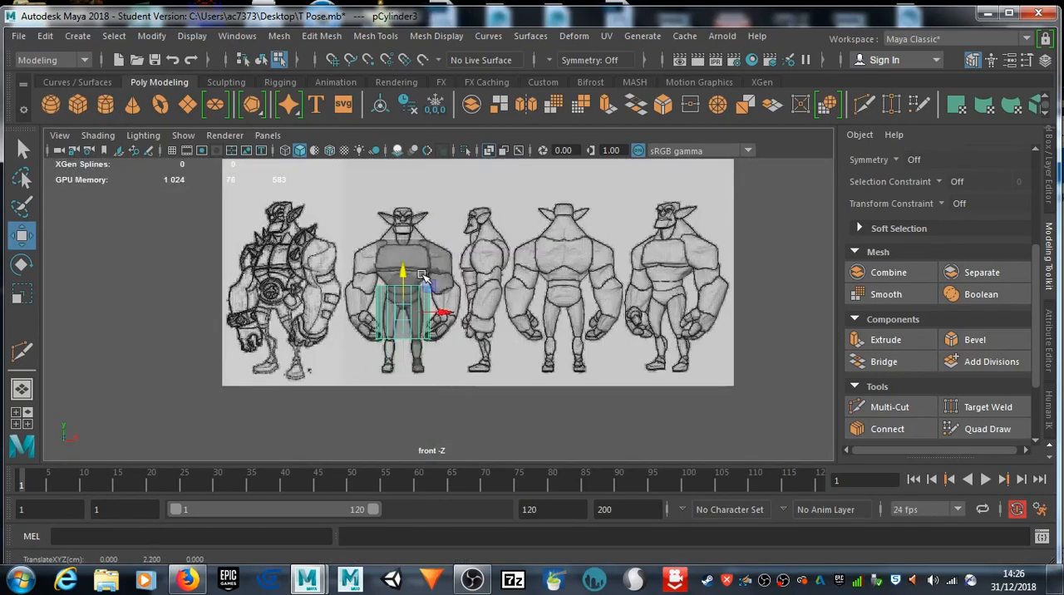
{"action": "left_click_drag", "start_coordinate": [449, 315], "coordinate": [415, 313]}
{"action": "key", "text": "r"}
{"action": "scroll", "coordinate": [472, 276], "scroll_direction": "up", "scroll_amount": 10}
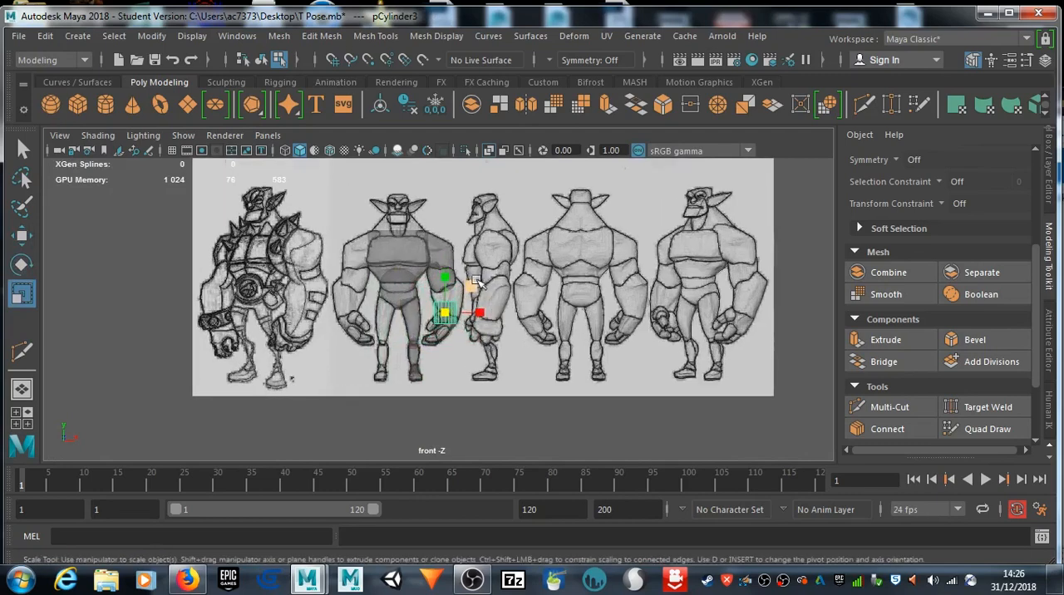
{"action": "scroll", "coordinate": [470, 272], "scroll_direction": "up", "scroll_amount": 3}
{"action": "key", "text": "w"}
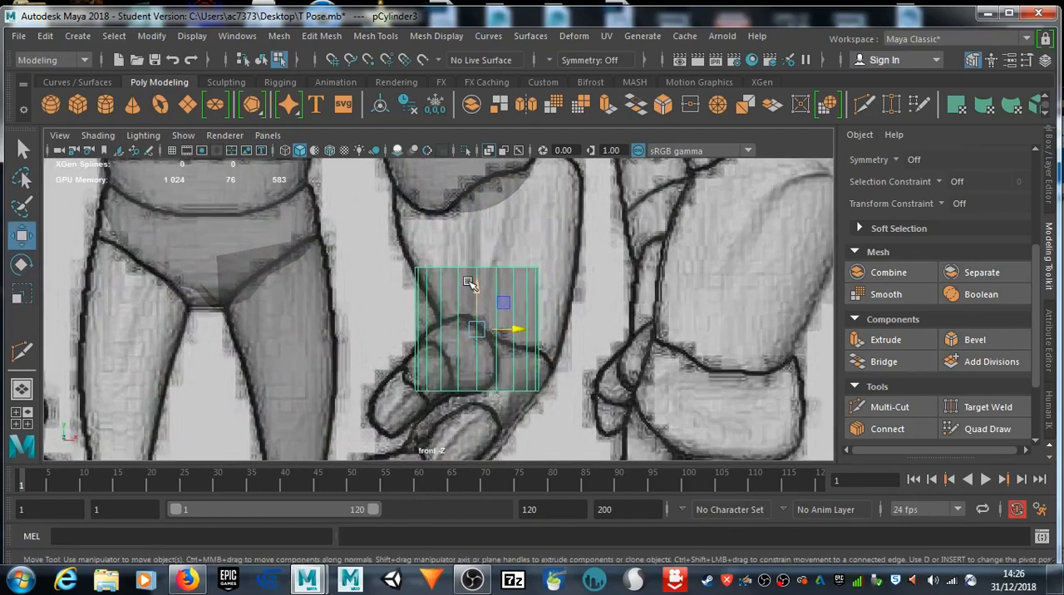
Step: Raise the cylinder over the drawn forearm, stretch it vertically and align it between the elbow and the wrist
{"action": "left_click_drag", "start_coordinate": [480, 298], "coordinate": [478, 192]}
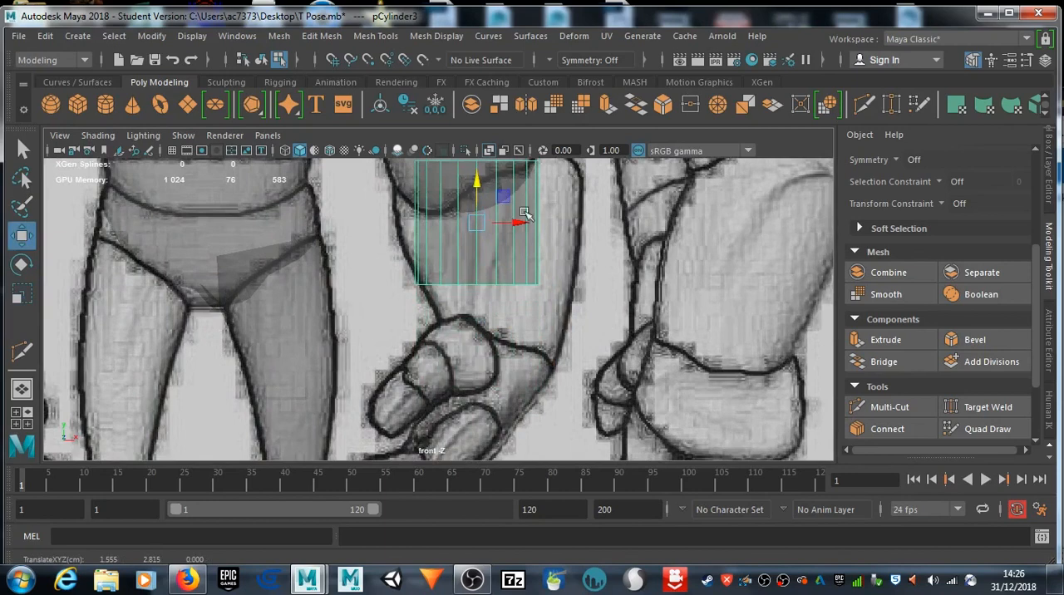
{"action": "middle_click_drag", "start_coordinate": [525, 220], "coordinate": [513, 256], "text": "alt"}
{"action": "left_click_drag", "start_coordinate": [459, 239], "coordinate": [464, 204]}
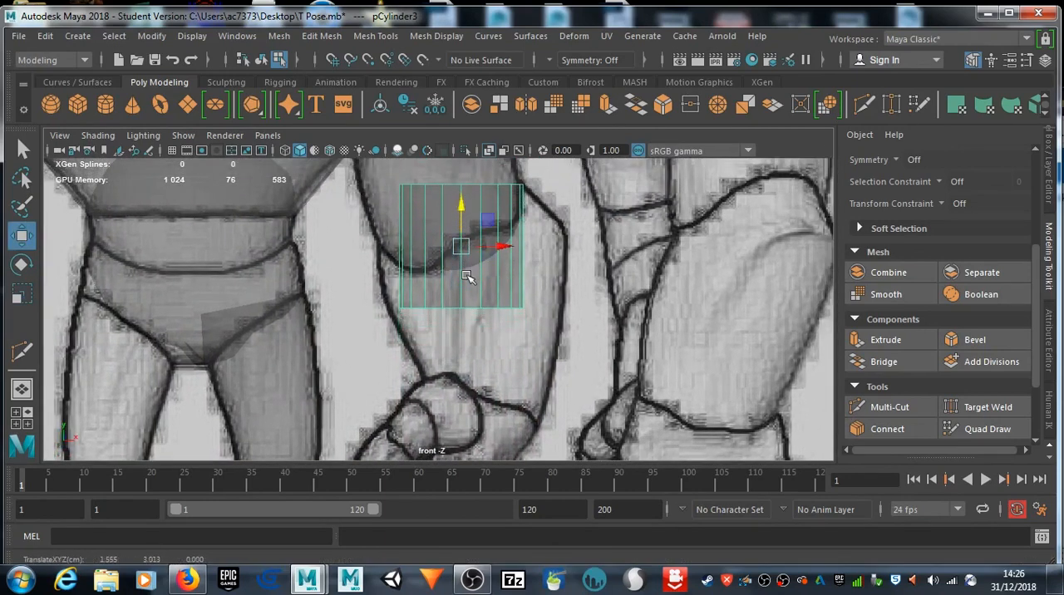
{"action": "key", "text": "r"}
{"action": "left_click_drag", "start_coordinate": [462, 214], "coordinate": [463, 178]}
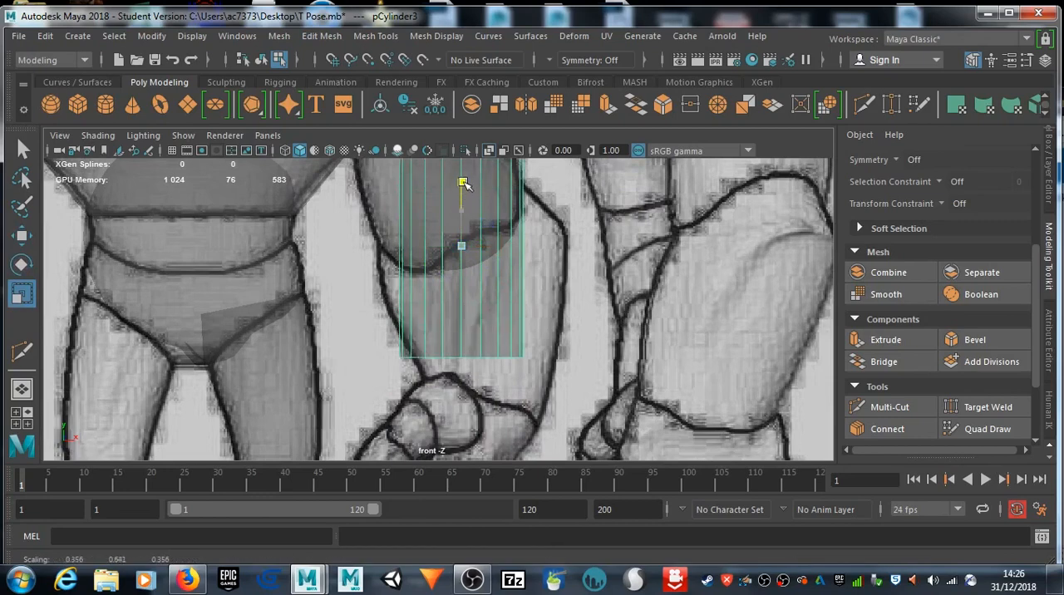
{"action": "middle_click_drag", "start_coordinate": [463, 207], "coordinate": [468, 240], "text": "alt"}
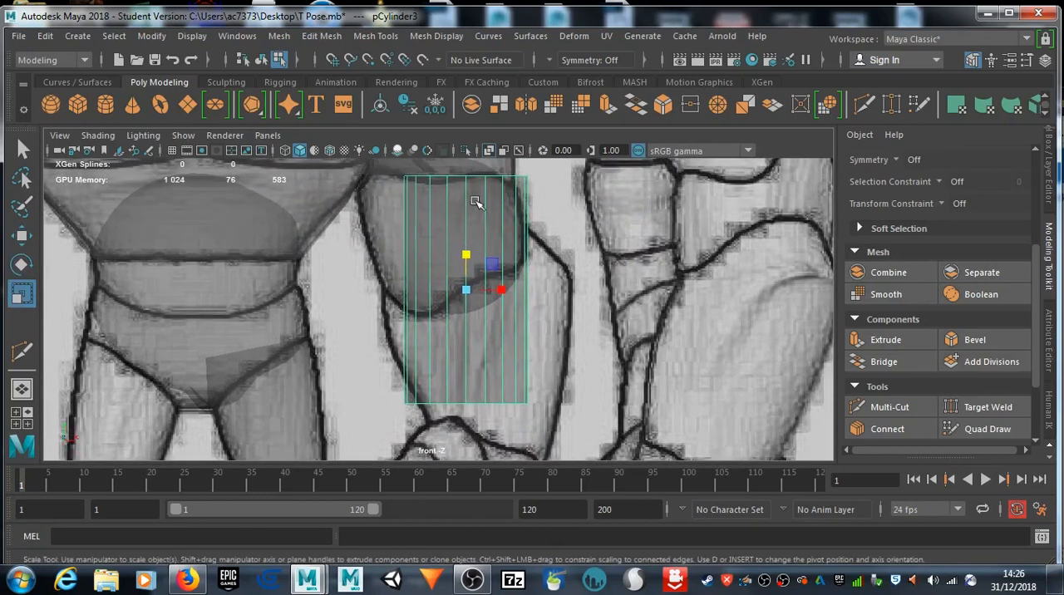
{"action": "key", "text": "w"}
{"action": "left_click_drag", "start_coordinate": [464, 237], "coordinate": [466, 275]}
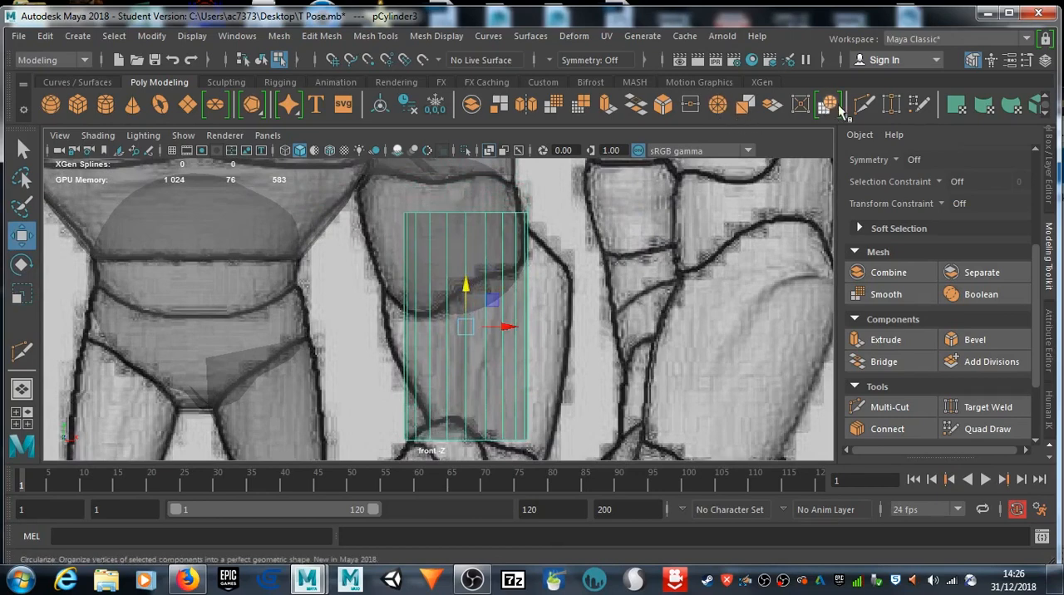
Step: Cut three horizontal edge loops around the forearm cylinder with Multi-Cut
{"action": "left_click", "coordinate": [865, 104]}
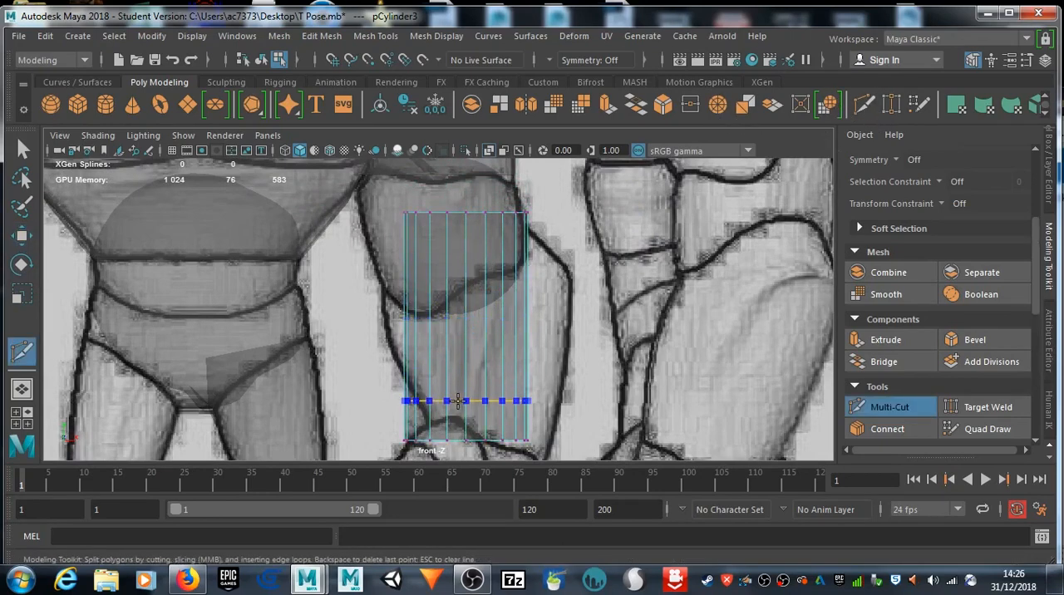
{"action": "left_click", "coordinate": [458, 394]}
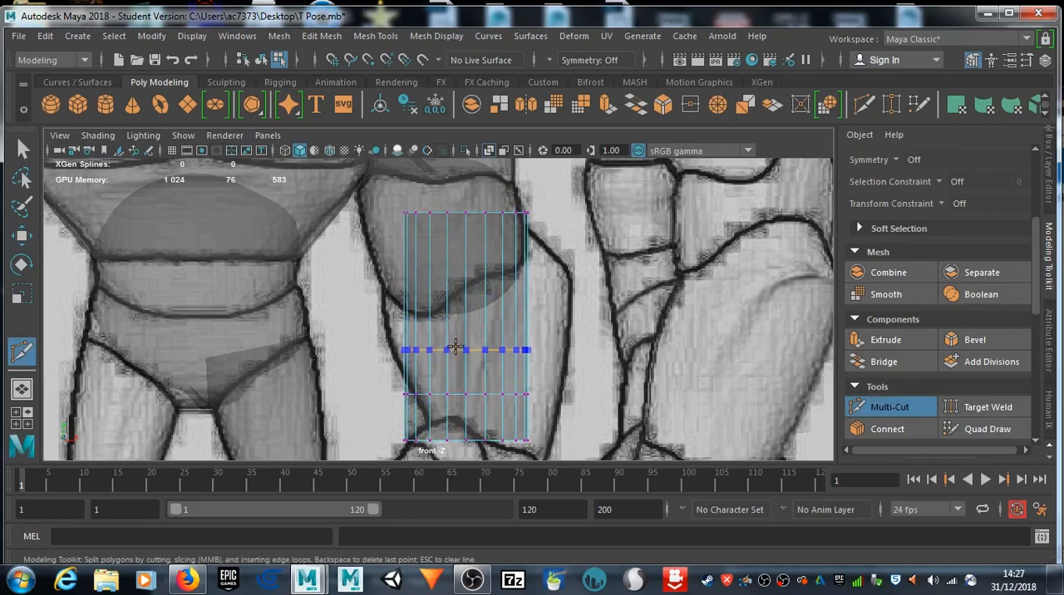
{"action": "left_click", "coordinate": [458, 338]}
{"action": "left_click", "coordinate": [457, 271]}
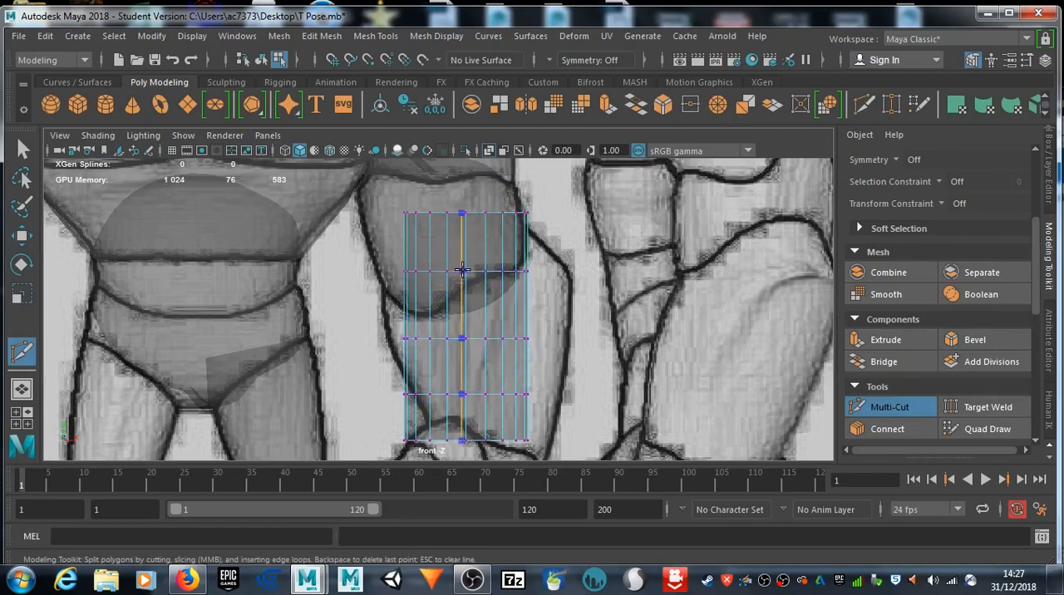
{"action": "key", "text": "q"}
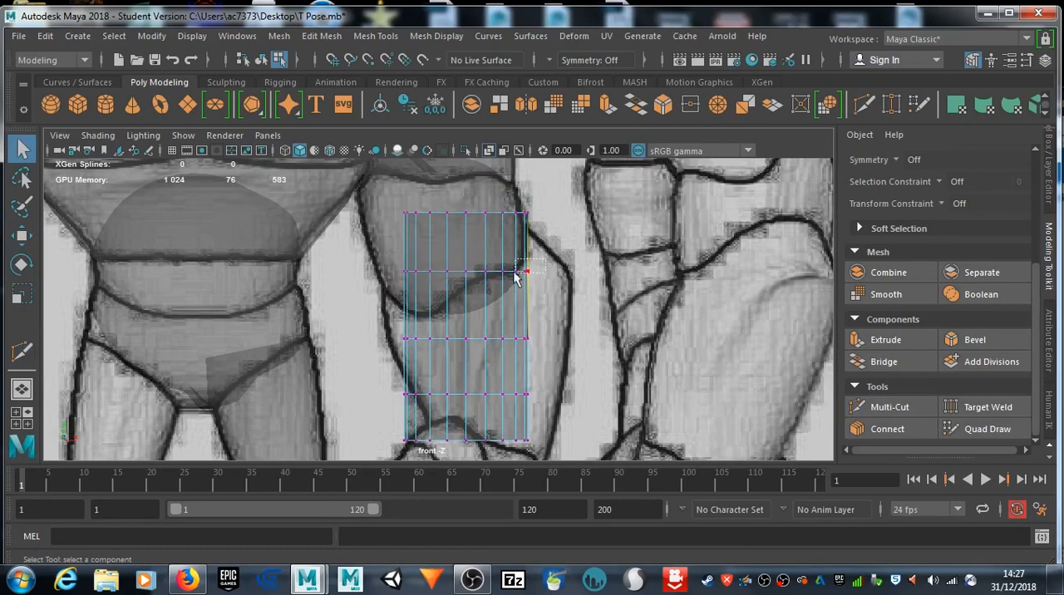
Step: Move the forearm cylinder's outer-side vertices, from the upper loop down to the wrist row, onto the drawn outer forearm outline
{"action": "key", "text": "w"}
{"action": "left_click_drag", "start_coordinate": [553, 276], "coordinate": [597, 279]}
{"action": "left_click_drag", "start_coordinate": [563, 330], "coordinate": [597, 342]}
{"action": "left_click_drag", "start_coordinate": [498, 402], "coordinate": [497, 402]}
{"action": "left_click_drag", "start_coordinate": [577, 396], "coordinate": [599, 401]}
{"action": "left_click_drag", "start_coordinate": [555, 433], "coordinate": [583, 446]}
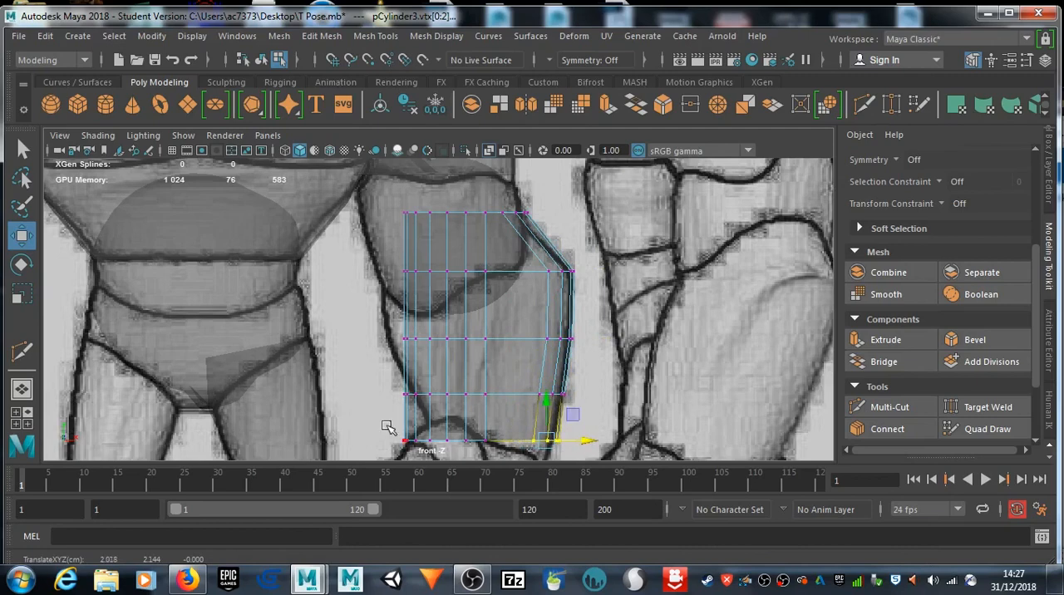
Step: Fit the forearm cylinder's inner-side vertices from the wrist row up to the upper loop to the drawn outline, using soft selection for the upper loop
{"action": "left_click_drag", "start_coordinate": [449, 453], "coordinate": [476, 442]}
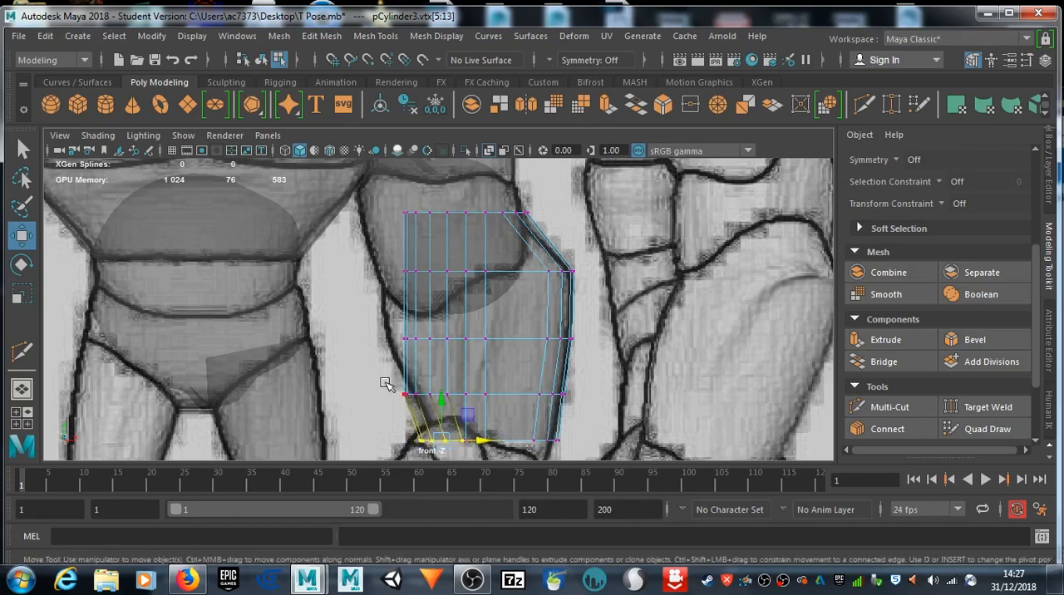
{"action": "left_click_drag", "start_coordinate": [398, 384], "coordinate": [471, 400]}
{"action": "left_click_drag", "start_coordinate": [443, 446], "coordinate": [468, 439]}
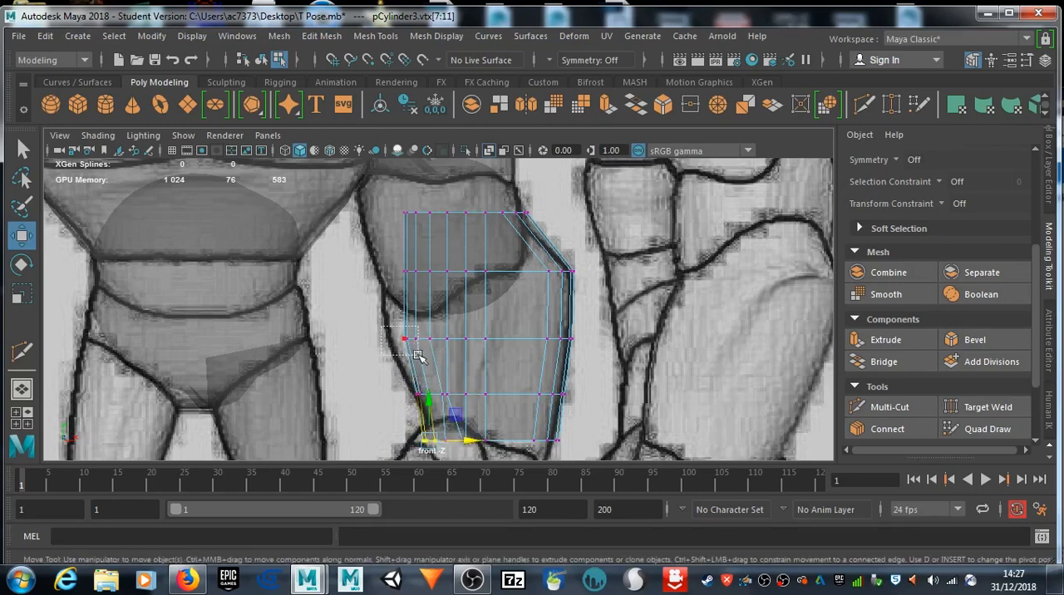
{"action": "left_click_drag", "start_coordinate": [426, 358], "coordinate": [399, 343]}
{"action": "key", "text": "b"}
{"action": "left_click_drag", "start_coordinate": [437, 287], "coordinate": [397, 279]}
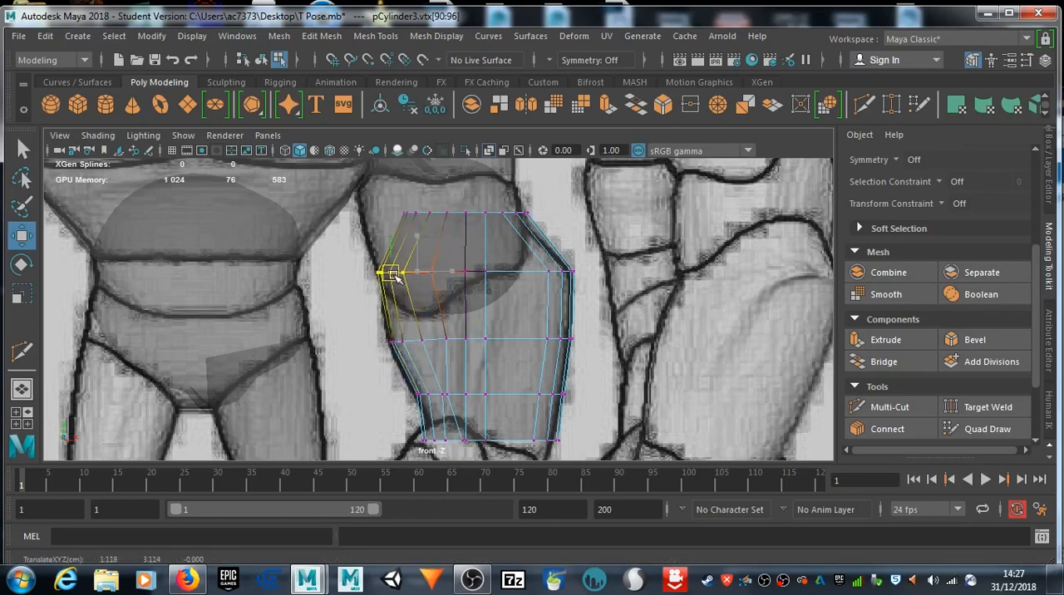
Step: Fit the forearm cylinder's inner top-row vertices and both ends of its wrist row to the front-view drawing
{"action": "left_click_drag", "start_coordinate": [396, 203], "coordinate": [370, 214]}
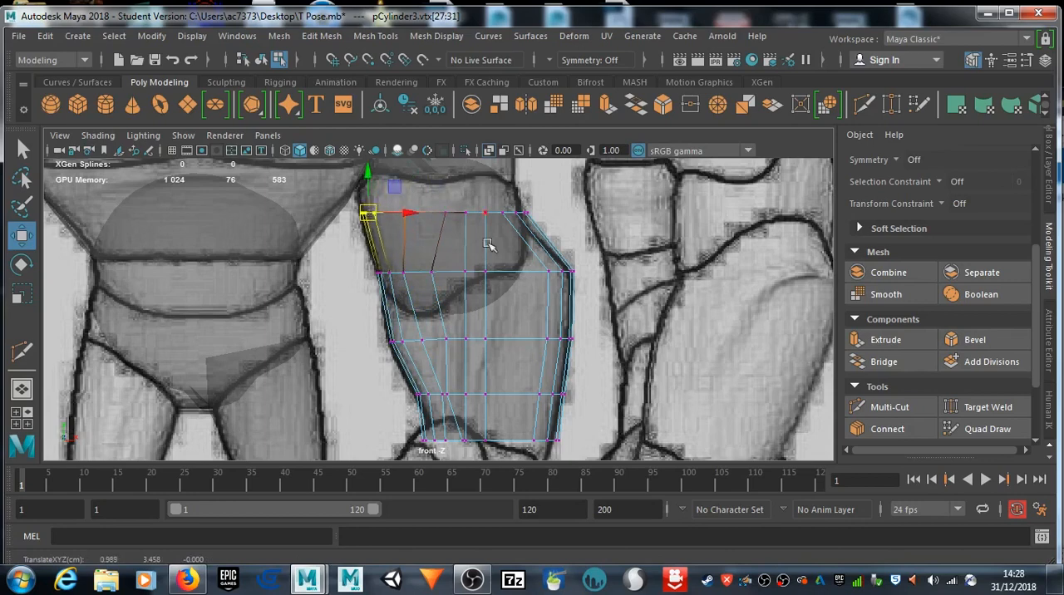
{"action": "middle_click_drag", "start_coordinate": [507, 370], "coordinate": [499, 276], "text": "alt"}
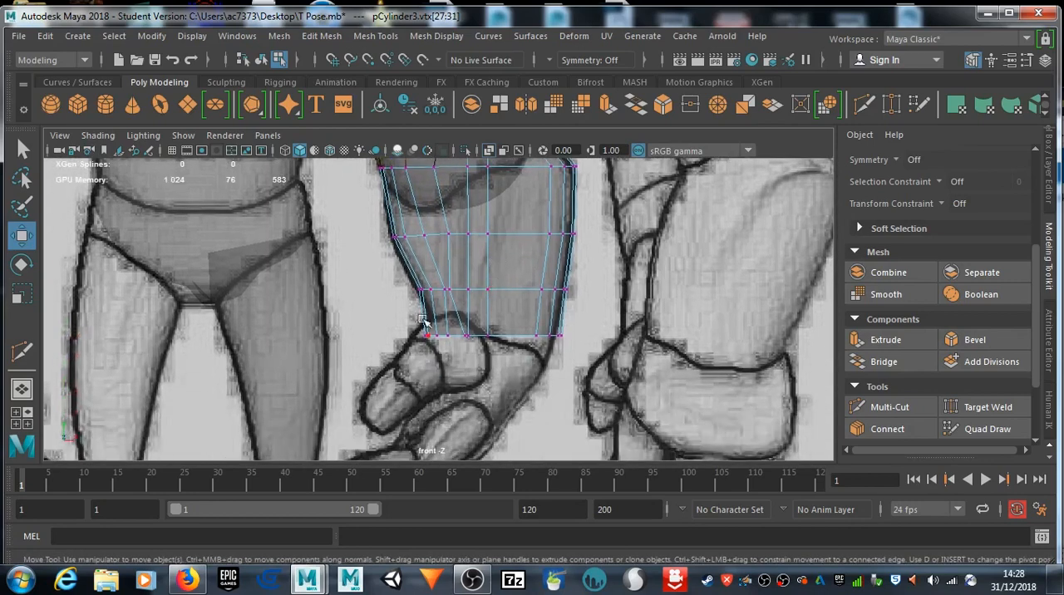
{"action": "mouse_move", "coordinate": [429, 334]}
{"action": "left_mouse_down"}
{"action": "mouse_move", "coordinate": [450, 343]}
{"action": "mouse_move", "coordinate": [449, 334]}
{"action": "left_mouse_up"}
{"action": "left_click_drag", "start_coordinate": [542, 326], "coordinate": [564, 339]}
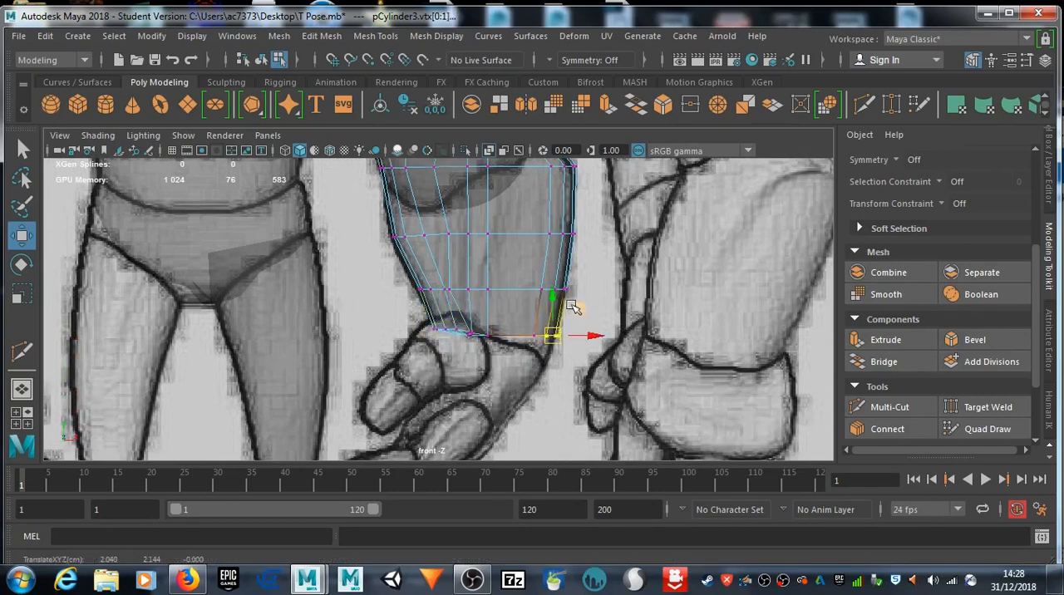
Step: Tilt the forearm cylinder in the side view and move it to follow the slanted drawn forearm, with its vertices available for editing
{"action": "key", "text": "space"}
{"action": "key", "text": "space"}
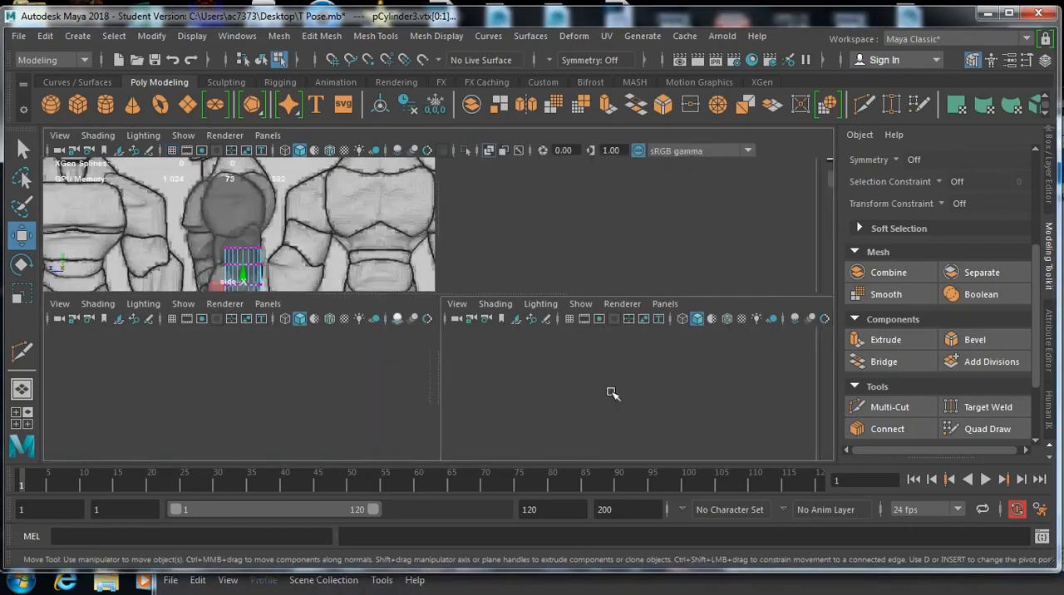
{"action": "middle_click_drag", "start_coordinate": [522, 405], "coordinate": [538, 269], "text": "alt"}
{"action": "right_click_drag", "start_coordinate": [456, 126], "coordinate": [523, 102]}
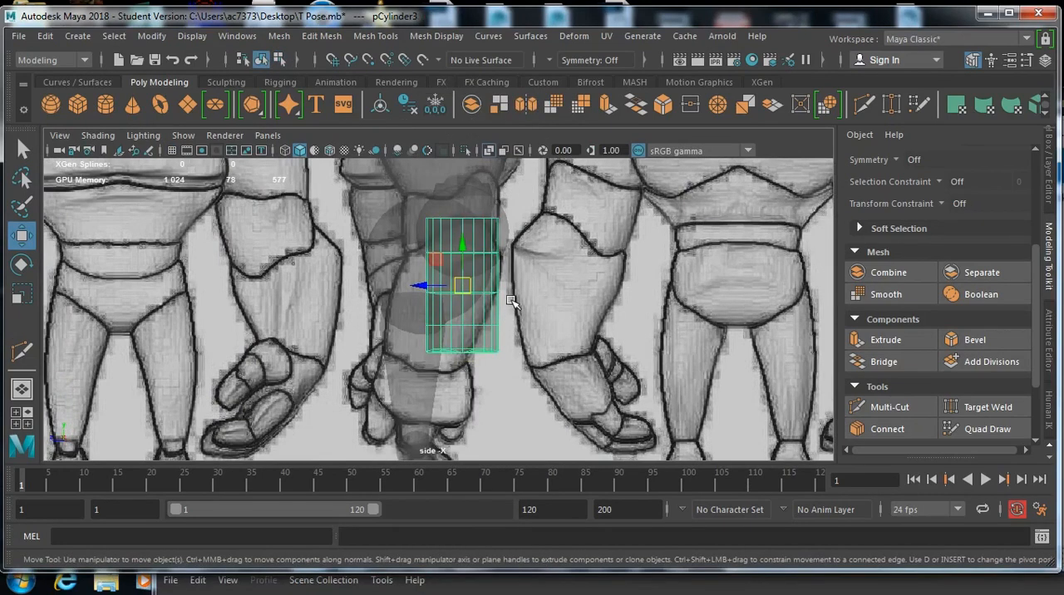
{"action": "key", "text": "e"}
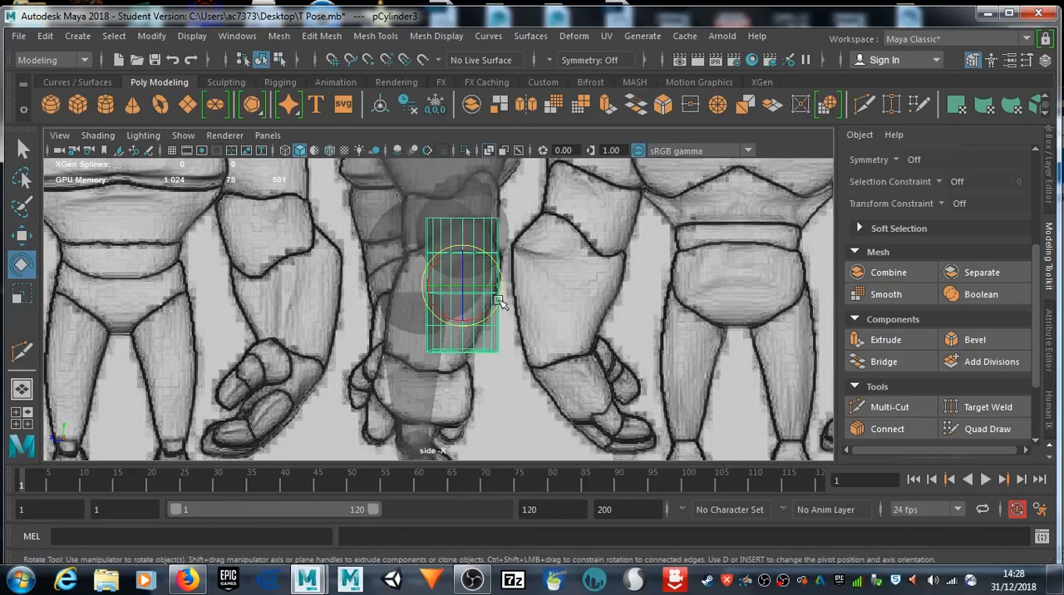
{"action": "left_click_drag", "start_coordinate": [499, 301], "coordinate": [447, 300]}
{"action": "key", "text": "w"}
{"action": "right_click_drag", "start_coordinate": [454, 310], "coordinate": [408, 131]}
{"action": "scroll", "coordinate": [487, 317], "scroll_direction": "up", "scroll_amount": 5}
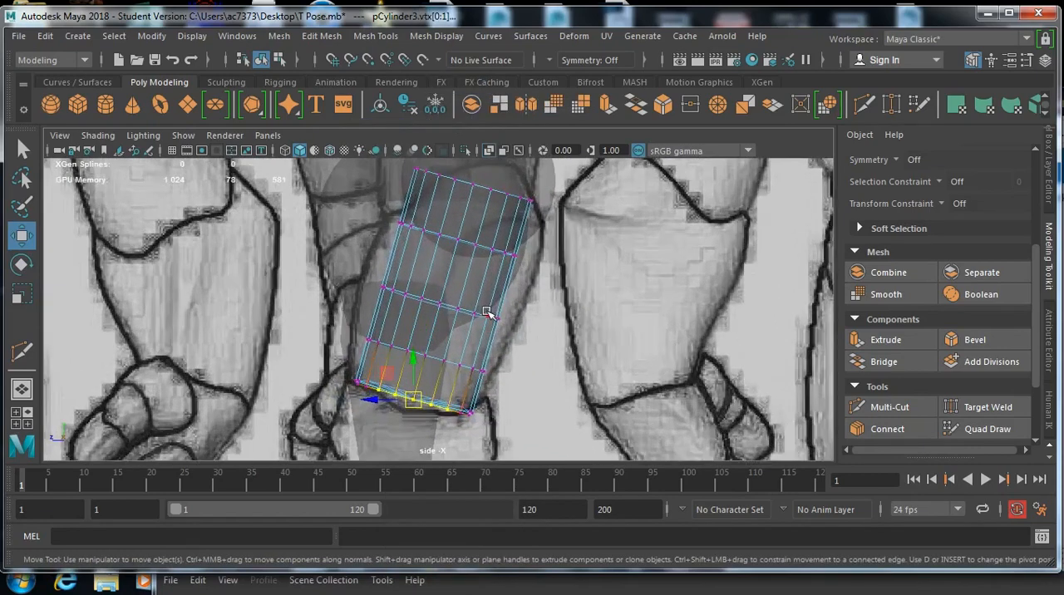
Step: Move the forearm cylinder's rear-side vertices, from the lower loops up to the top row, onto the side-view outline
{"action": "middle_click_drag", "start_coordinate": [490, 316], "coordinate": [506, 303], "text": "alt"}
{"action": "left_click_drag", "start_coordinate": [474, 355], "coordinate": [515, 335]}
{"action": "mouse_move", "coordinate": [549, 247]}
{"action": "left_mouse_down"}
{"action": "mouse_move", "coordinate": [492, 265]}
{"action": "mouse_move", "coordinate": [556, 252]}
{"action": "left_mouse_up"}
{"action": "left_click_drag", "start_coordinate": [595, 223], "coordinate": [549, 256], "text": "alt"}
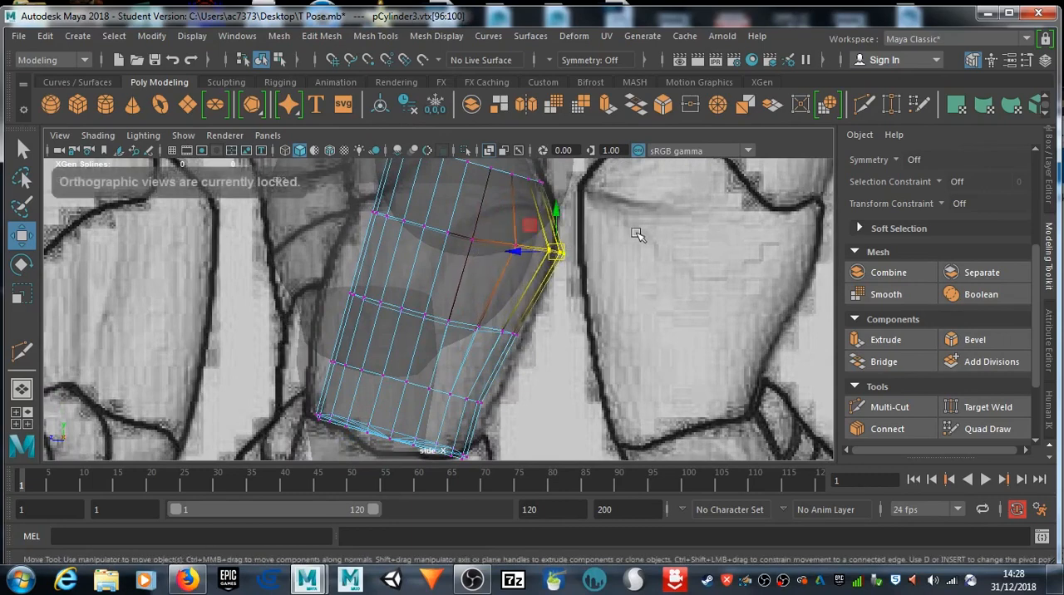
{"action": "middle_click_drag", "start_coordinate": [635, 235], "coordinate": [576, 283], "text": "alt"}
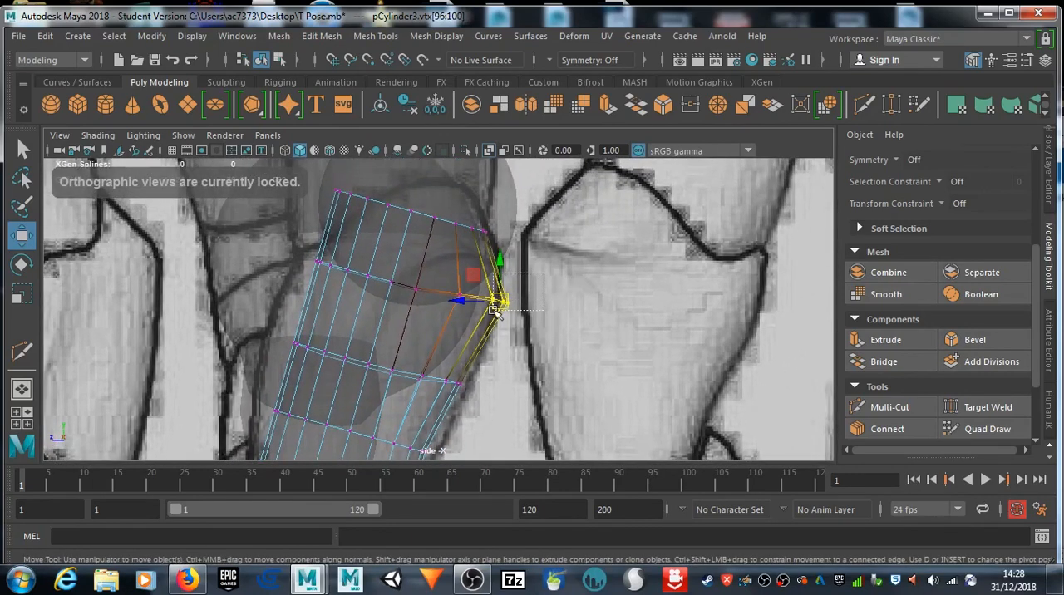
{"action": "left_click_drag", "start_coordinate": [496, 305], "coordinate": [488, 301]}
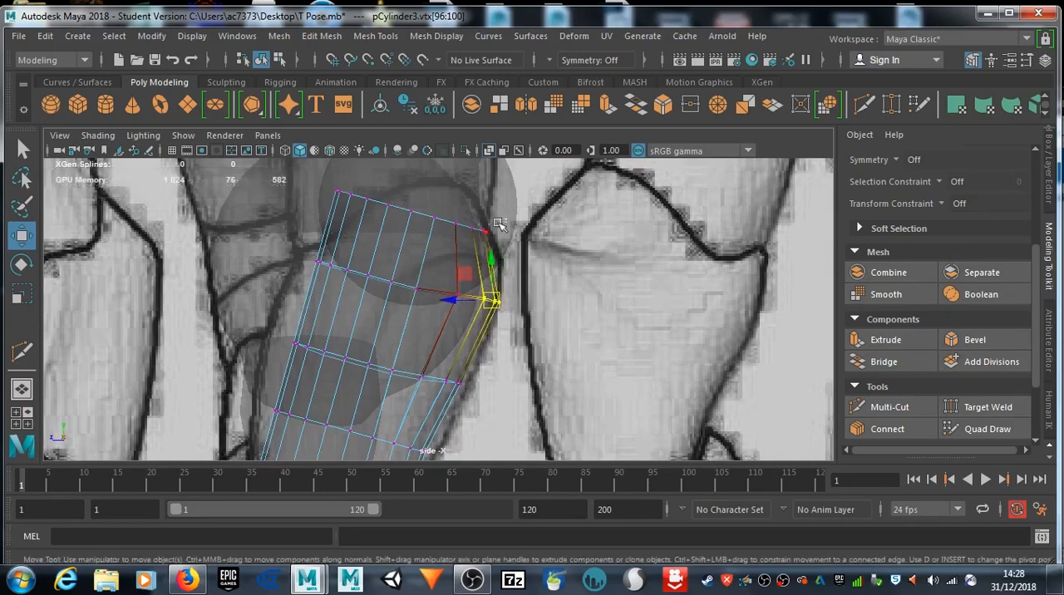
{"action": "left_click_drag", "start_coordinate": [471, 244], "coordinate": [498, 235]}
Step: Fit the forearm cylinder's front-side vertices, from the upper loop down to the wrist row, to the side-view outline
{"action": "middle_click_drag", "start_coordinate": [277, 273], "coordinate": [358, 283], "text": "alt"}
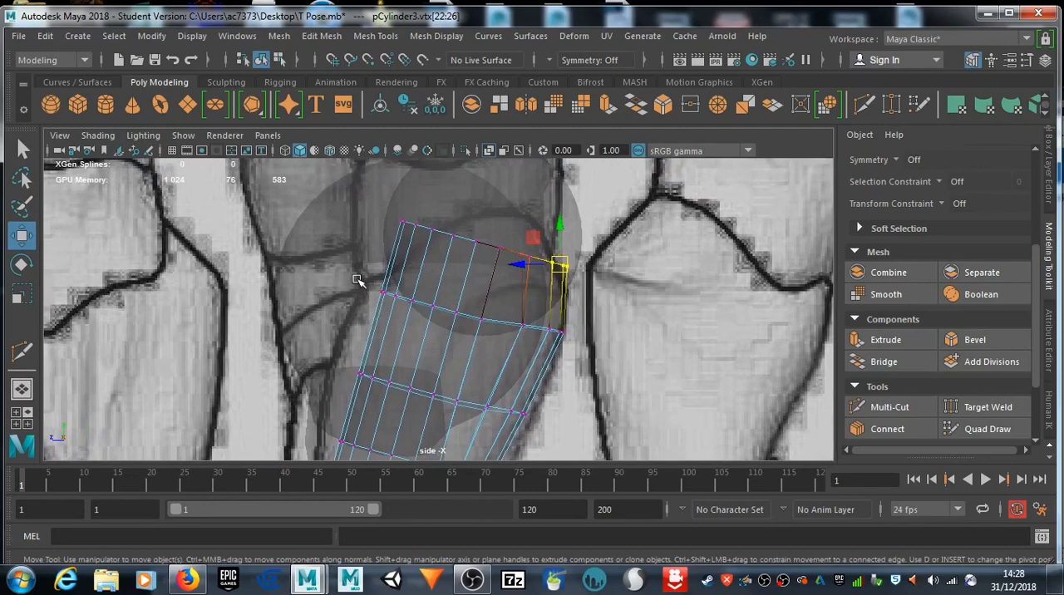
{"action": "left_click_drag", "start_coordinate": [405, 302], "coordinate": [371, 294]}
{"action": "left_click_drag", "start_coordinate": [389, 398], "coordinate": [347, 375]}
{"action": "middle_click_drag", "start_coordinate": [349, 375], "coordinate": [376, 318], "text": "alt"}
{"action": "left_click_drag", "start_coordinate": [413, 344], "coordinate": [397, 331]}
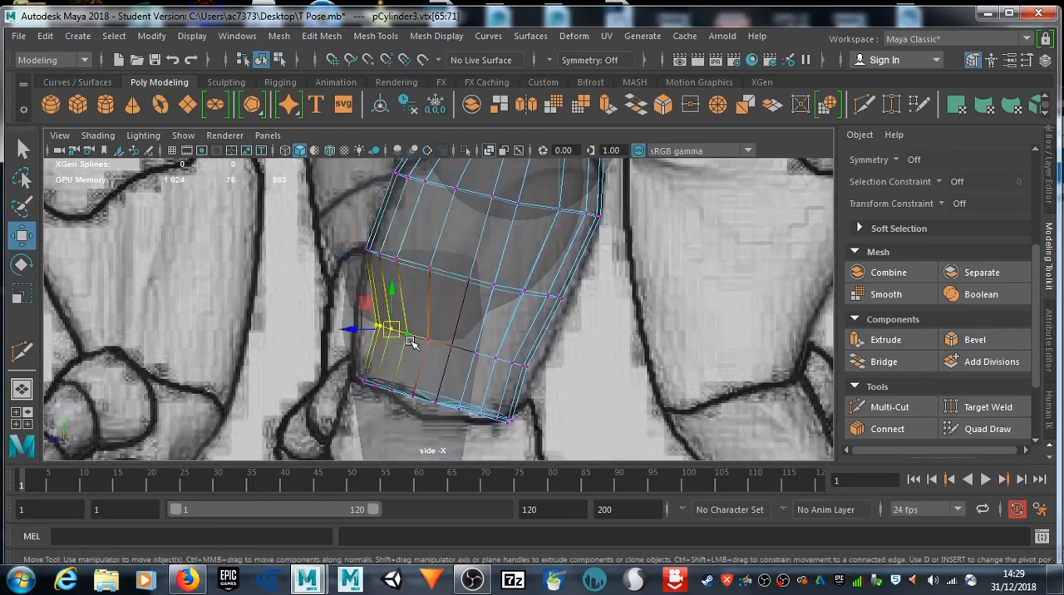
{"action": "left_click_drag", "start_coordinate": [339, 366], "coordinate": [371, 385]}
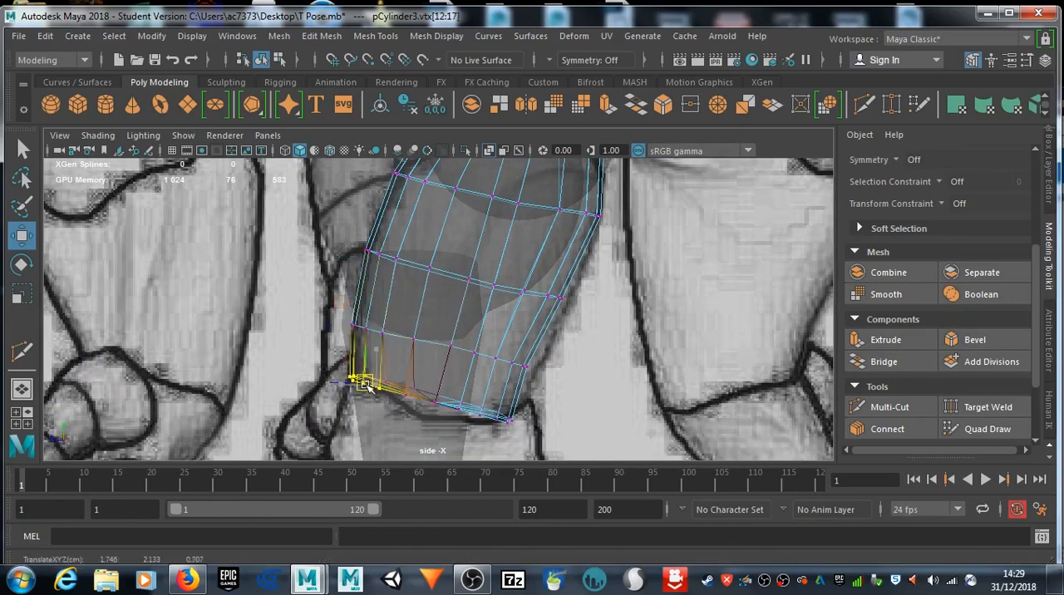
Step: Examine the fitted forearm in the perspective, front and side views
{"action": "key", "text": "space"}
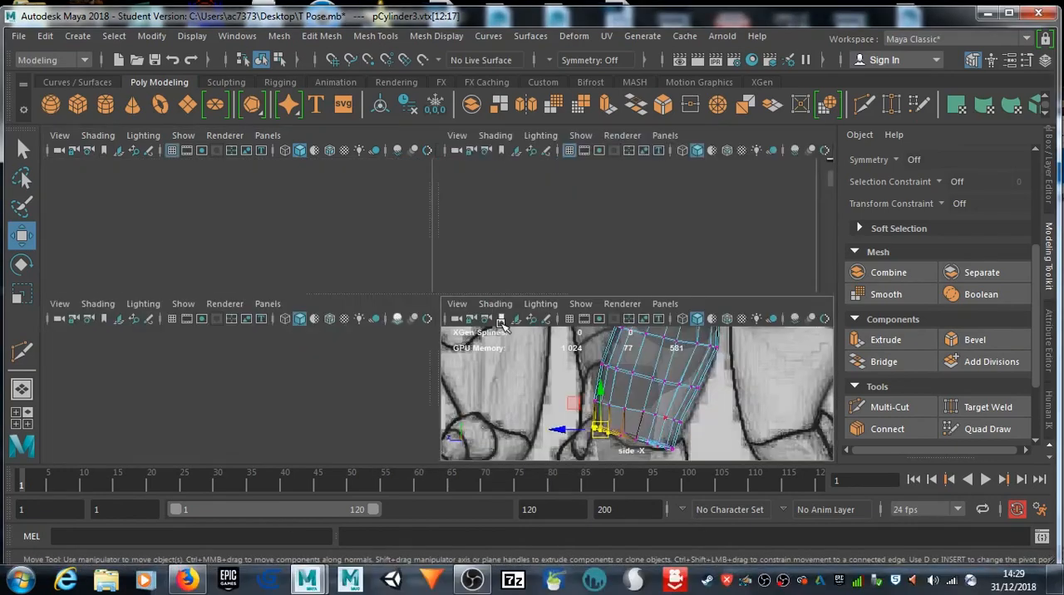
{"action": "key", "text": "space"}
{"action": "key", "text": "space"}
{"action": "key", "text": "space"}
{"action": "mouse_move", "coordinate": [572, 279]}
{"action": "left_mouse_down", "text": "alt"}
{"action": "mouse_move", "coordinate": [449, 268]}
{"action": "mouse_move", "coordinate": [565, 266]}
{"action": "mouse_move", "coordinate": [687, 241]}
{"action": "mouse_move", "coordinate": [637, 245]}
{"action": "mouse_move", "coordinate": [626, 211]}
{"action": "mouse_move", "coordinate": [571, 236]}
{"action": "mouse_move", "coordinate": [533, 316]}
{"action": "mouse_move", "coordinate": [405, 273]}
{"action": "mouse_move", "coordinate": [589, 283]}
{"action": "left_mouse_up", "text": "alt"}
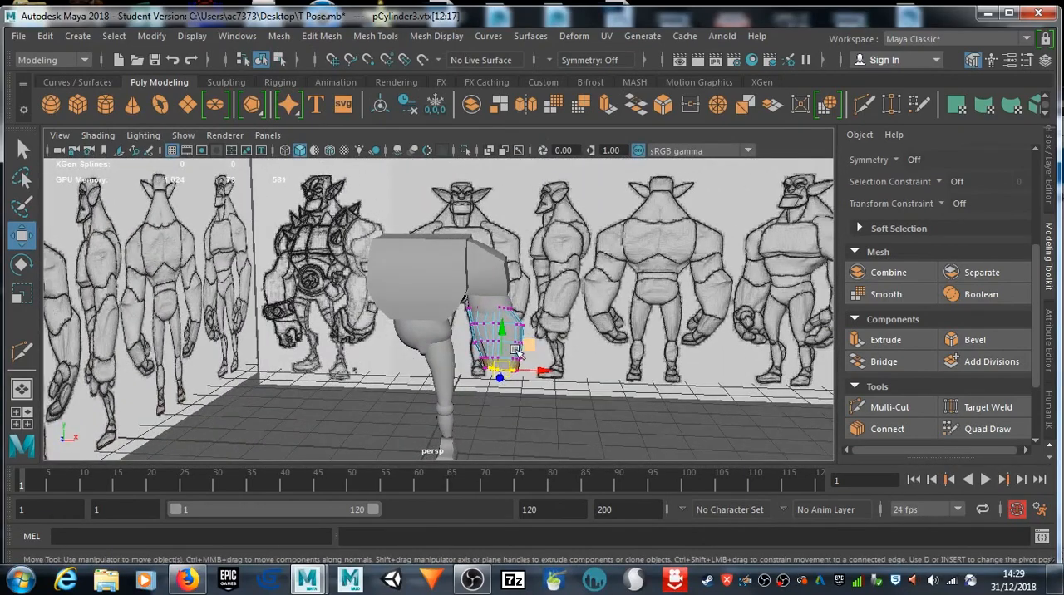
{"action": "key", "text": "space"}
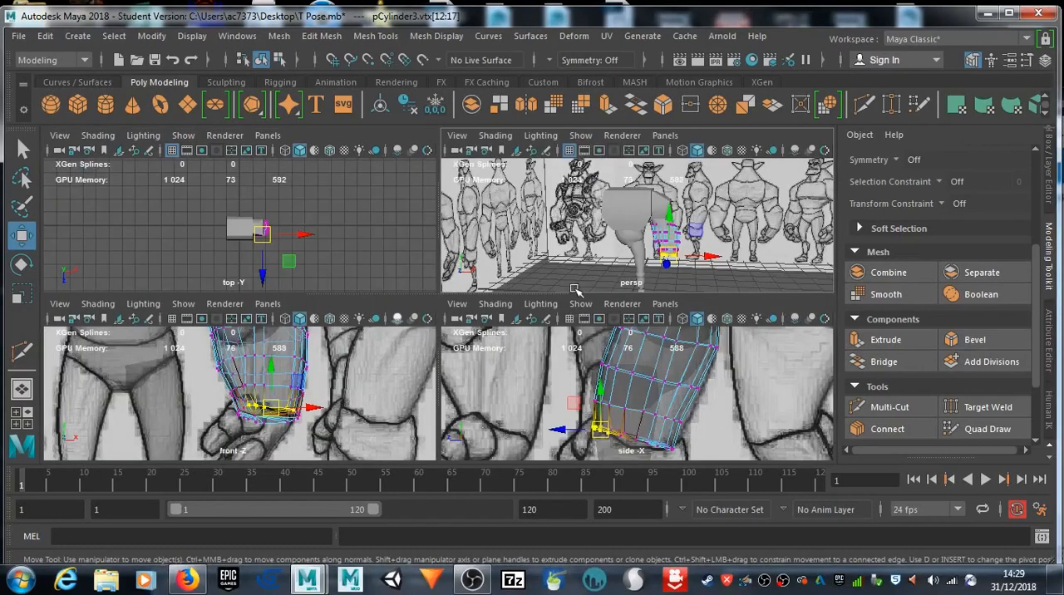
{"action": "key", "text": "space"}
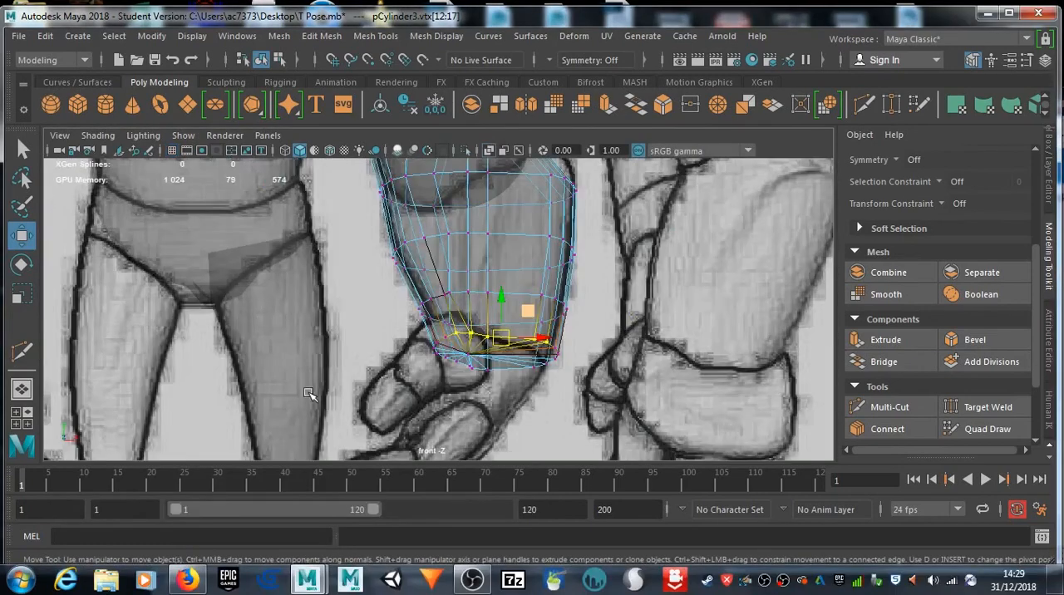
{"action": "key", "text": "space"}
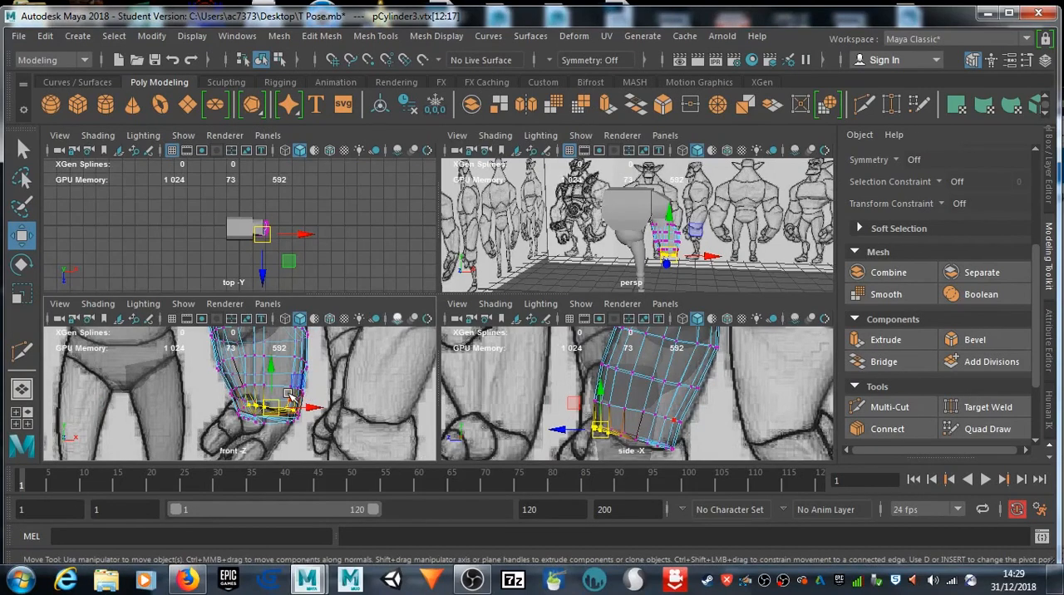
{"action": "key", "text": "space"}
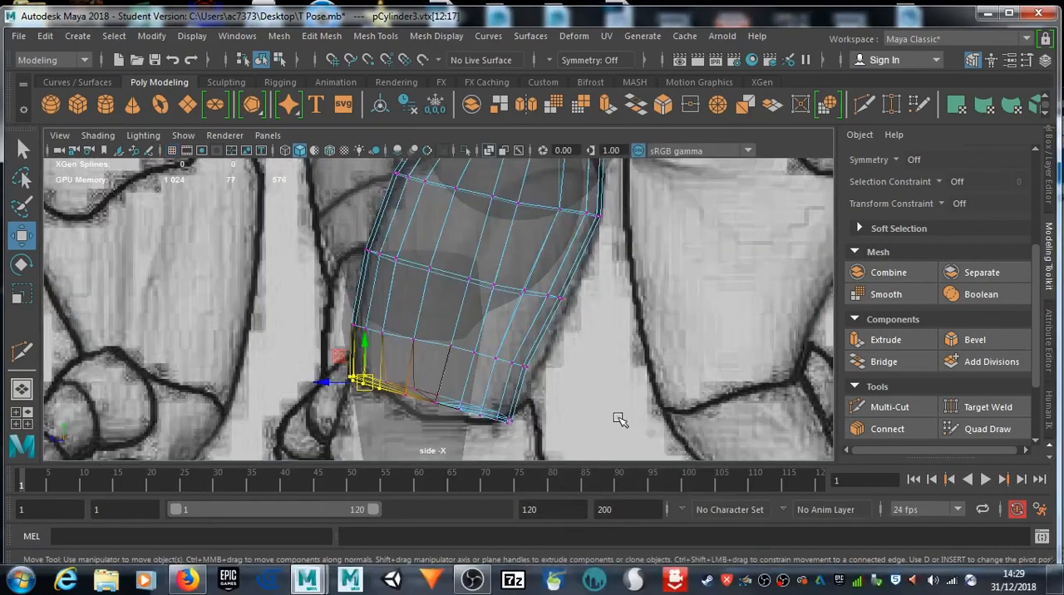
Step: Create a polygon cube for the hand and move it up over the drawn hand in the side view
{"action": "scroll", "coordinate": [606, 297], "scroll_direction": "up", "scroll_amount": 3}
{"action": "middle_click_drag", "start_coordinate": [607, 297], "coordinate": [625, 274], "text": "alt"}
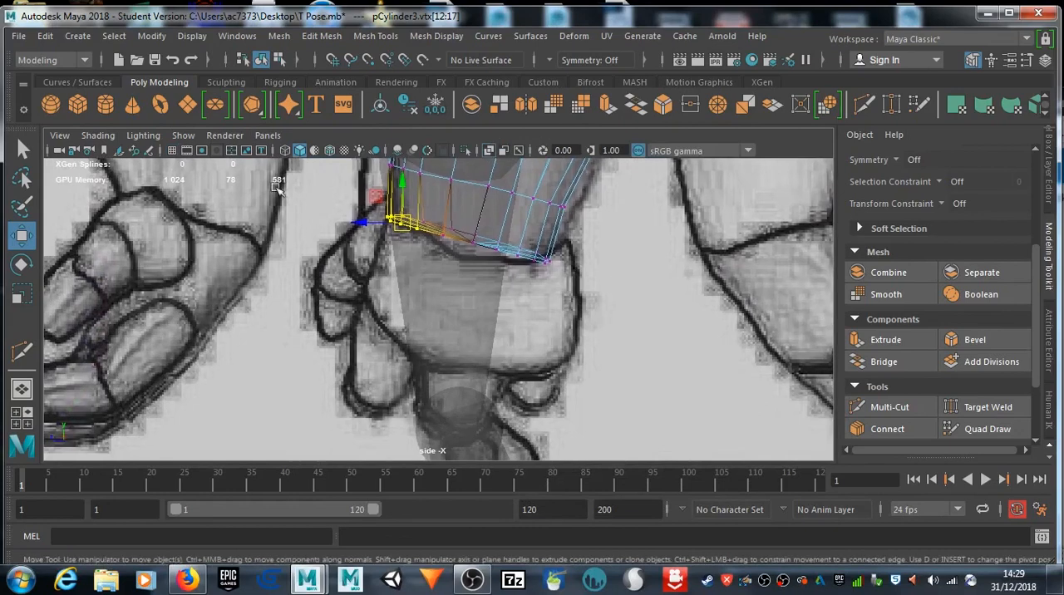
{"action": "left_click", "coordinate": [79, 105]}
{"action": "scroll", "coordinate": [538, 345], "scroll_direction": "down", "scroll_amount": 8}
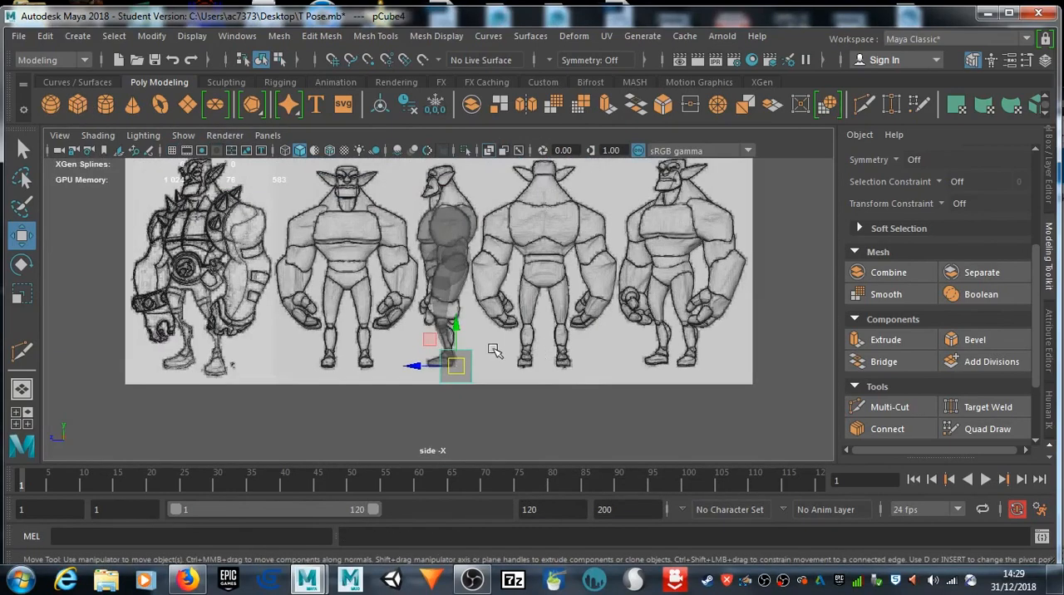
{"action": "left_click_drag", "start_coordinate": [456, 328], "coordinate": [458, 262]}
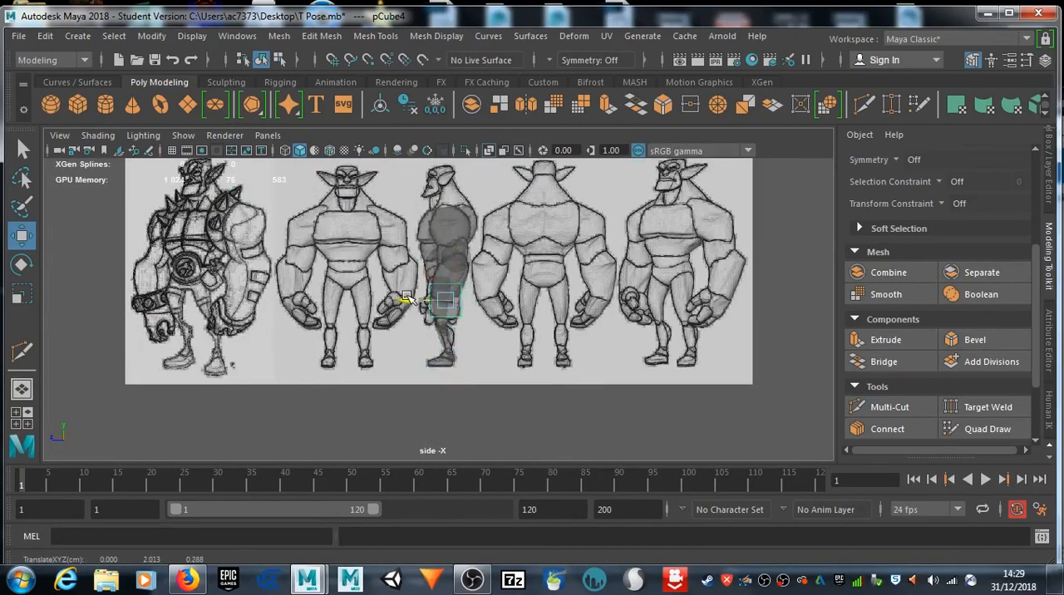
{"action": "scroll", "coordinate": [457, 303], "scroll_direction": "up", "scroll_amount": 5}
{"action": "scroll", "coordinate": [491, 307], "scroll_direction": "up", "scroll_amount": 2}
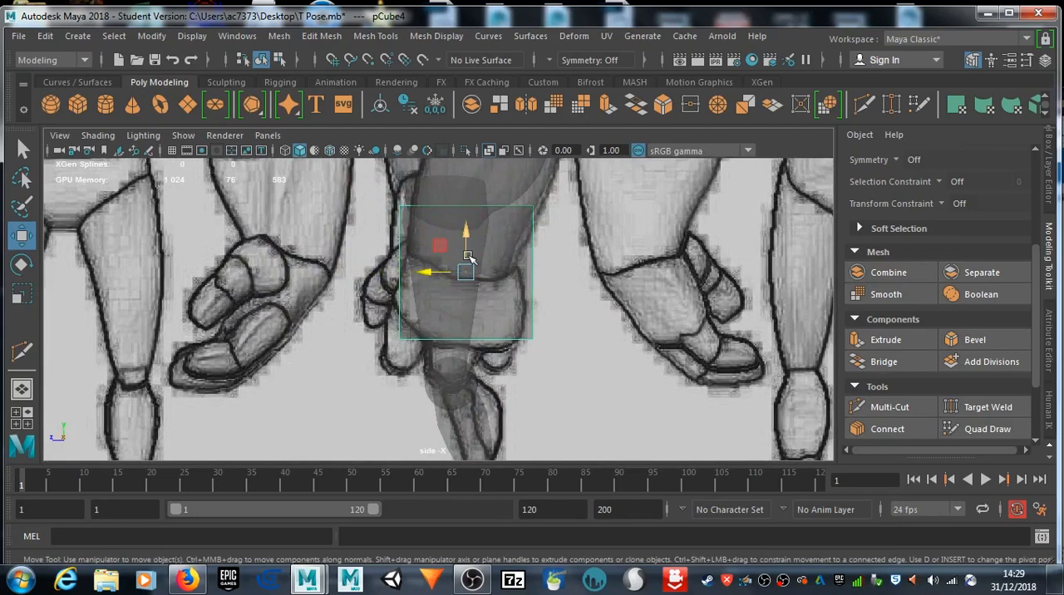
Step: Scale the hand cube down uniformly and align it with the drawn palm in the side view
{"action": "key", "text": "e"}
{"action": "key", "text": "r"}
{"action": "left_click_drag", "start_coordinate": [465, 273], "coordinate": [447, 275]}
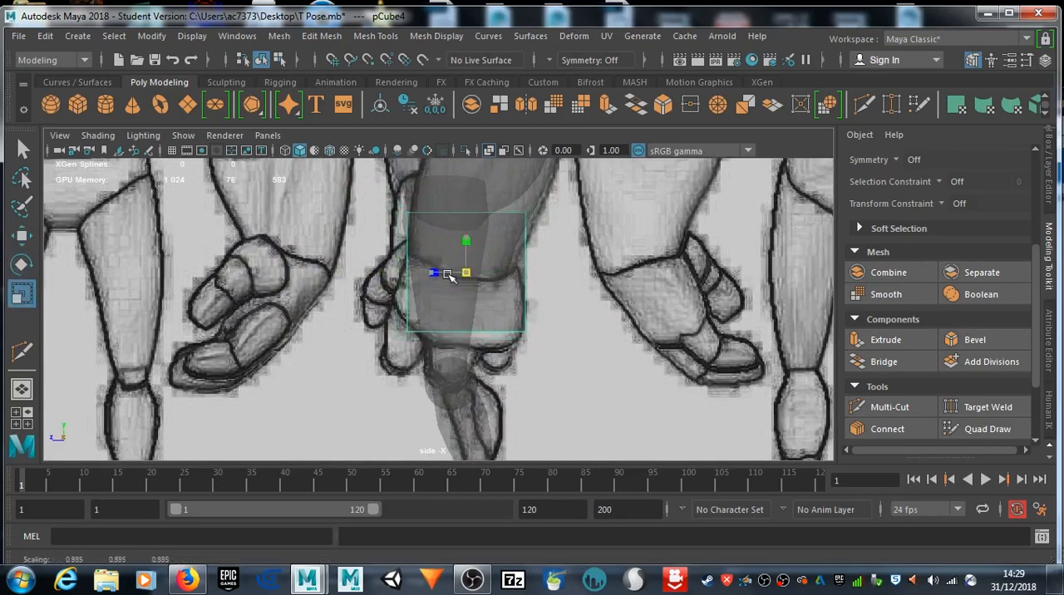
{"action": "key", "text": "e"}
{"action": "key", "text": "w"}
{"action": "left_click_drag", "start_coordinate": [466, 270], "coordinate": [461, 275]}
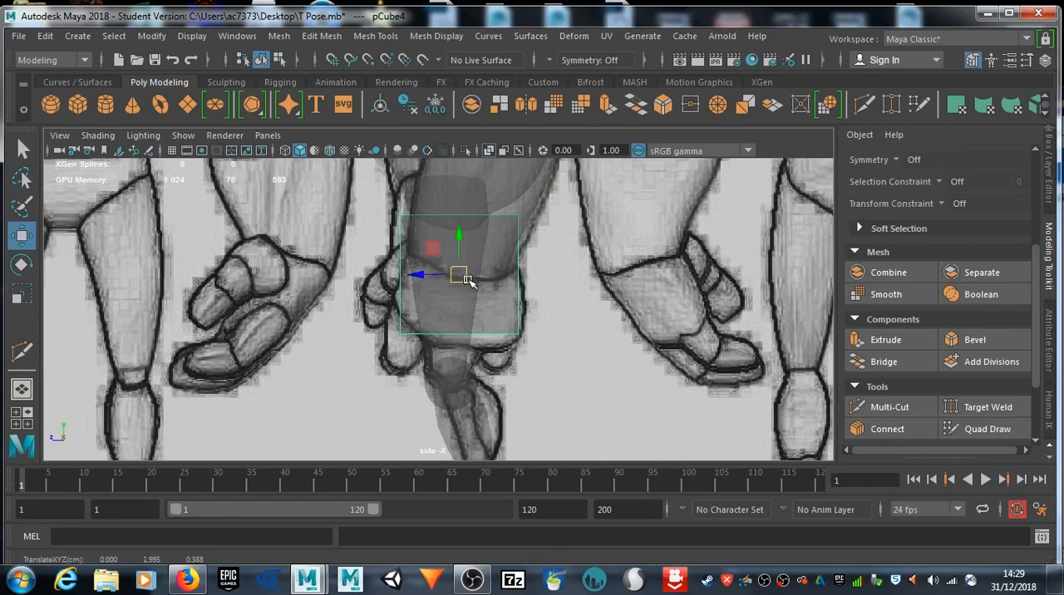
Step: Cut two vertical and two horizontal edge loops through the hand cube with Multi-Cut
{"action": "key", "text": "ctrl+shift+x"}
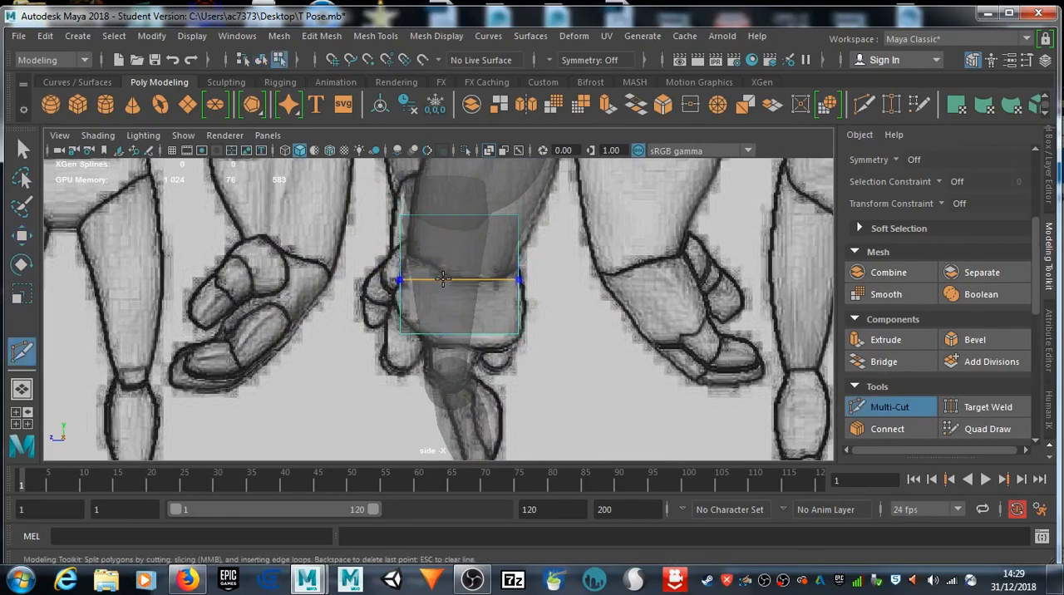
{"action": "left_click", "coordinate": [443, 216], "text": "ctrl"}
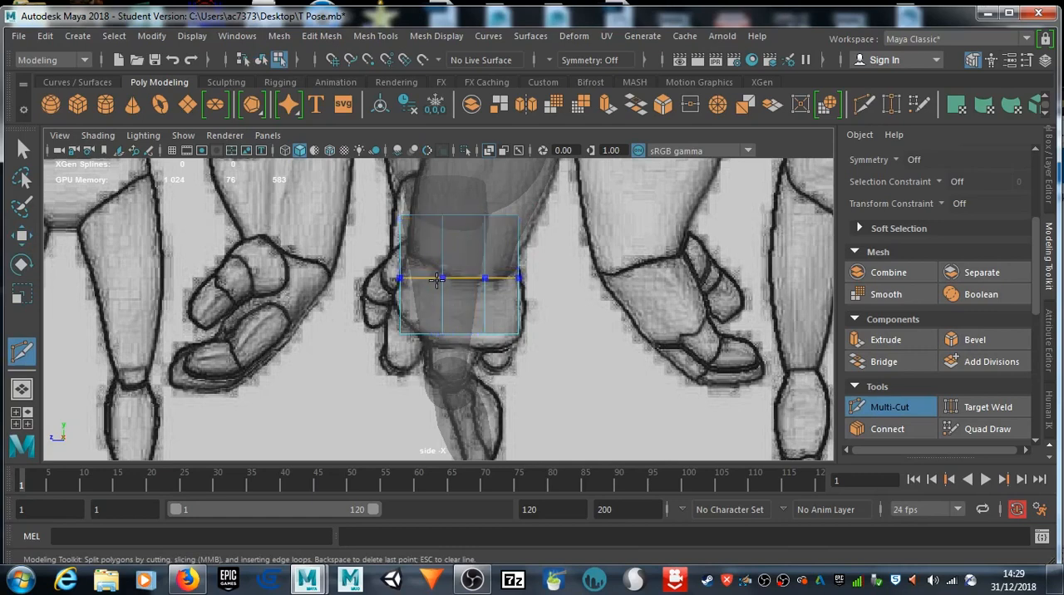
{"action": "left_click", "coordinate": [445, 297], "text": "ctrl"}
{"action": "left_click", "coordinate": [449, 252], "text": "ctrl"}
{"action": "left_click", "coordinate": [19, 151]}
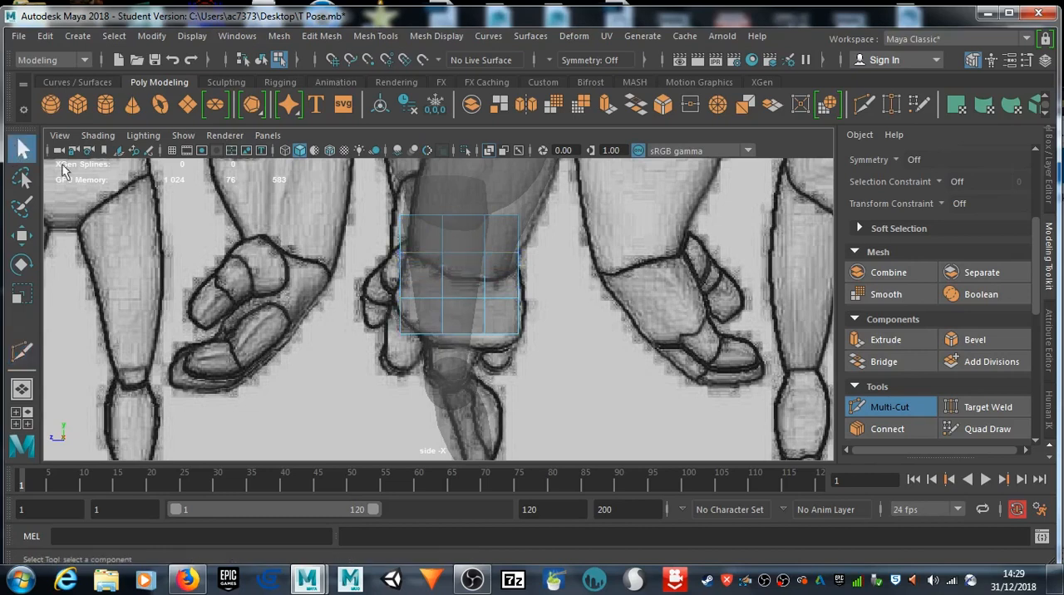
Step: Move the hand cube's bottom row of vertices onto the lower outline of the drawn palm in the side view
{"action": "right_click_drag", "start_coordinate": [503, 311], "coordinate": [474, 170]}
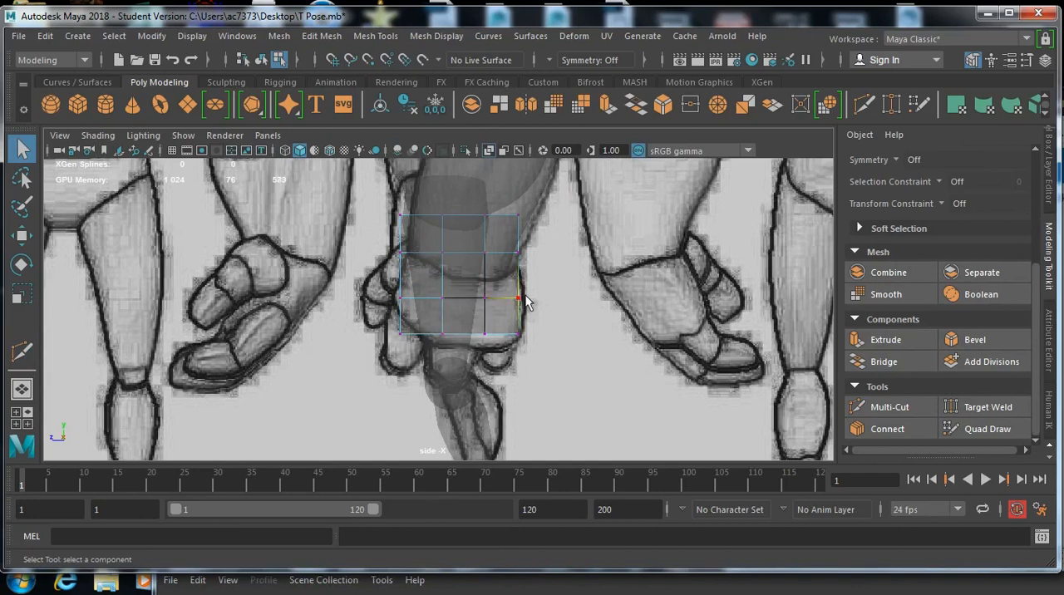
{"action": "left_click_drag", "start_coordinate": [502, 340], "coordinate": [523, 341]}
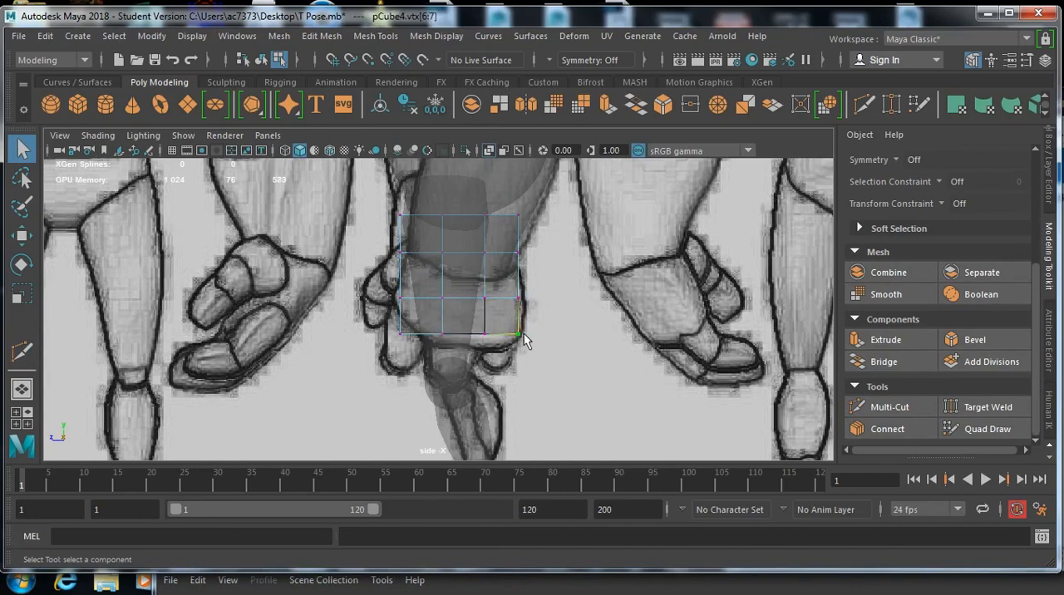
{"action": "key", "text": "w"}
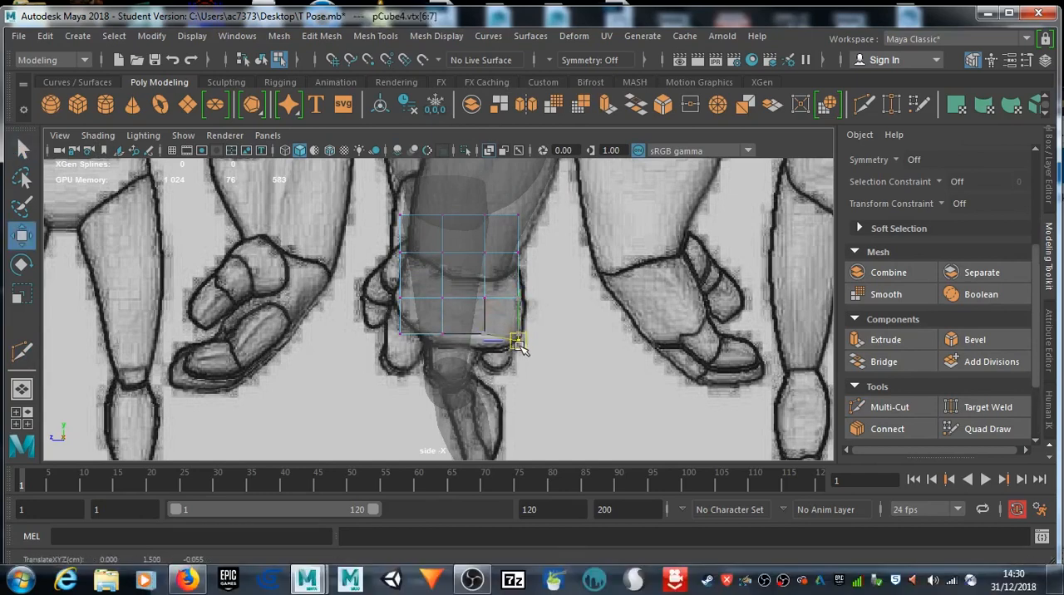
{"action": "left_click_drag", "start_coordinate": [473, 324], "coordinate": [488, 345]}
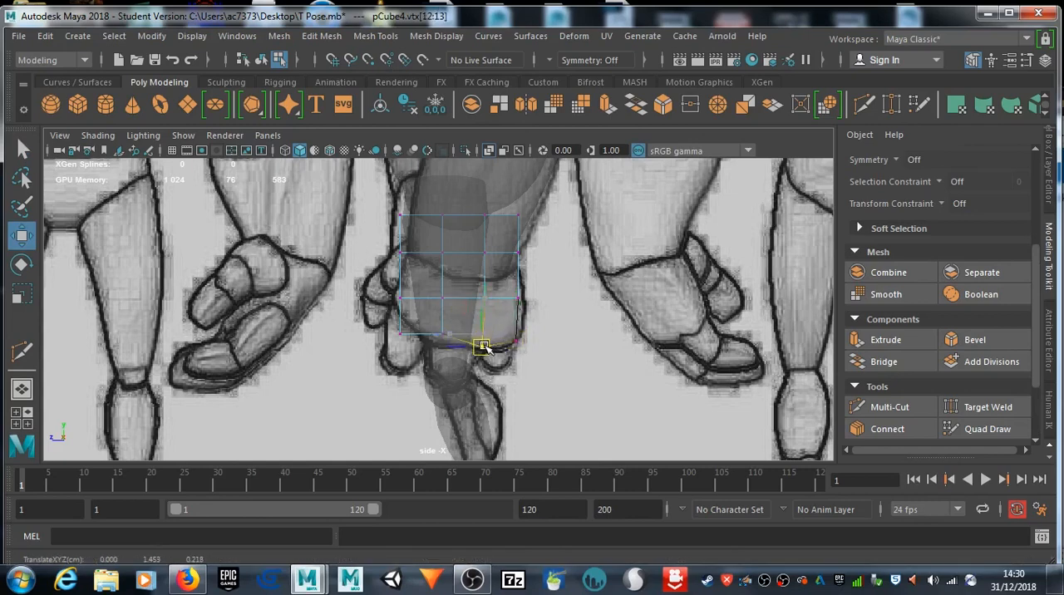
{"action": "left_click_drag", "start_coordinate": [432, 332], "coordinate": [449, 351]}
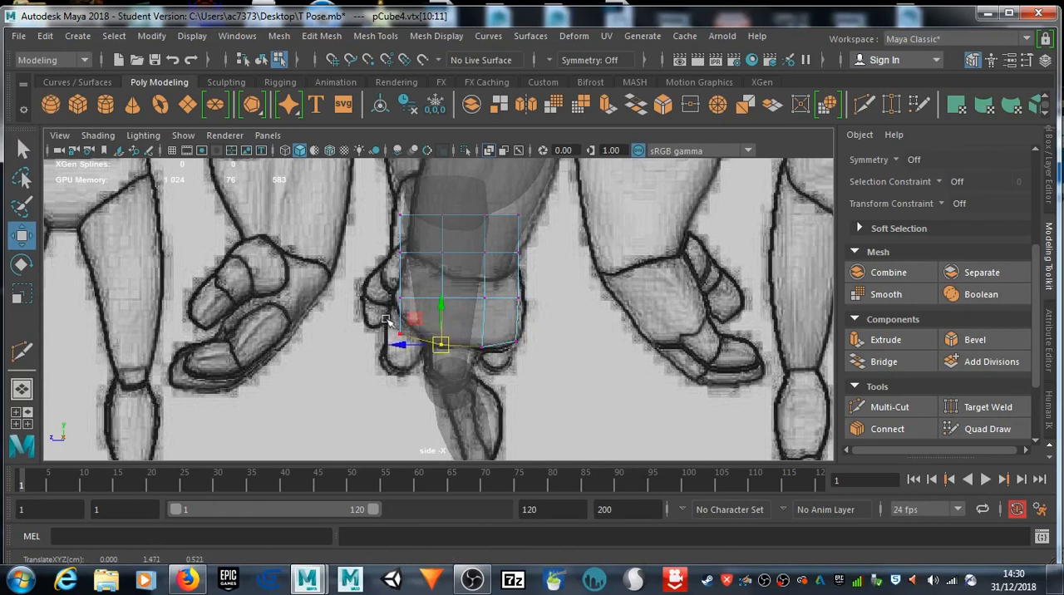
{"action": "left_click_drag", "start_coordinate": [393, 317], "coordinate": [421, 358]}
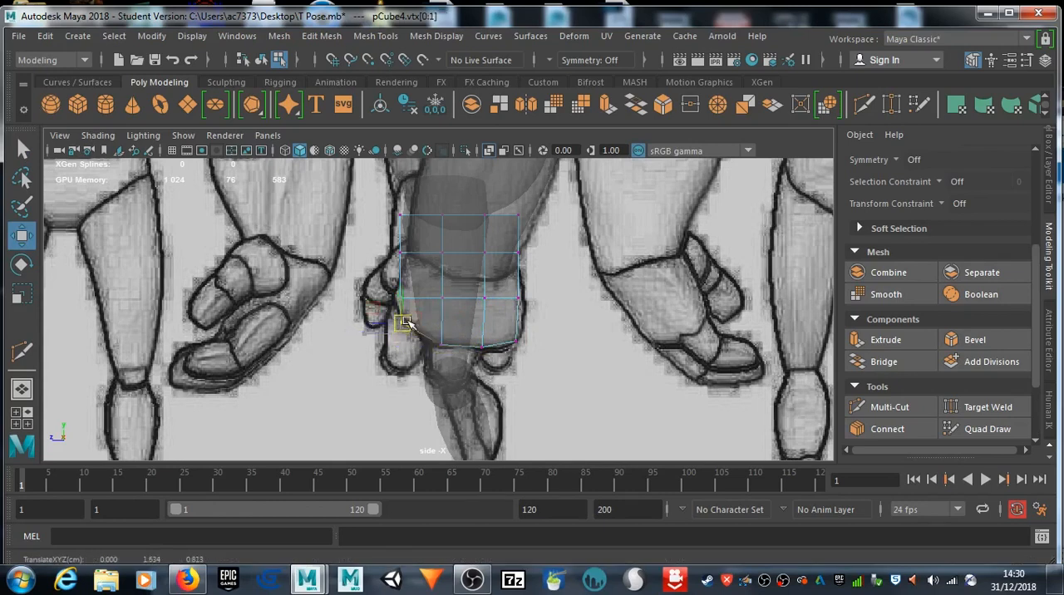
Step: Shape the hand cube's side and upper corner vertices to the drawn palm and wrist outline in the side view
{"action": "left_click_drag", "start_coordinate": [382, 278], "coordinate": [404, 301]}
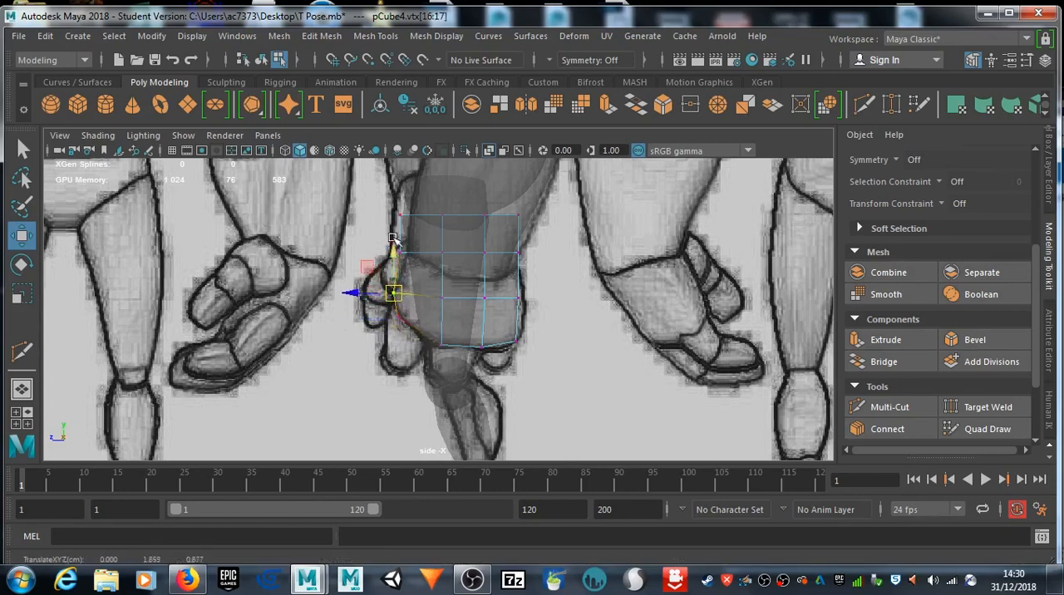
{"action": "mouse_move", "coordinate": [408, 263]}
{"action": "left_mouse_down"}
{"action": "mouse_move", "coordinate": [393, 244]}
{"action": "mouse_move", "coordinate": [405, 252]}
{"action": "left_mouse_up"}
{"action": "left_click", "coordinate": [522, 298]}
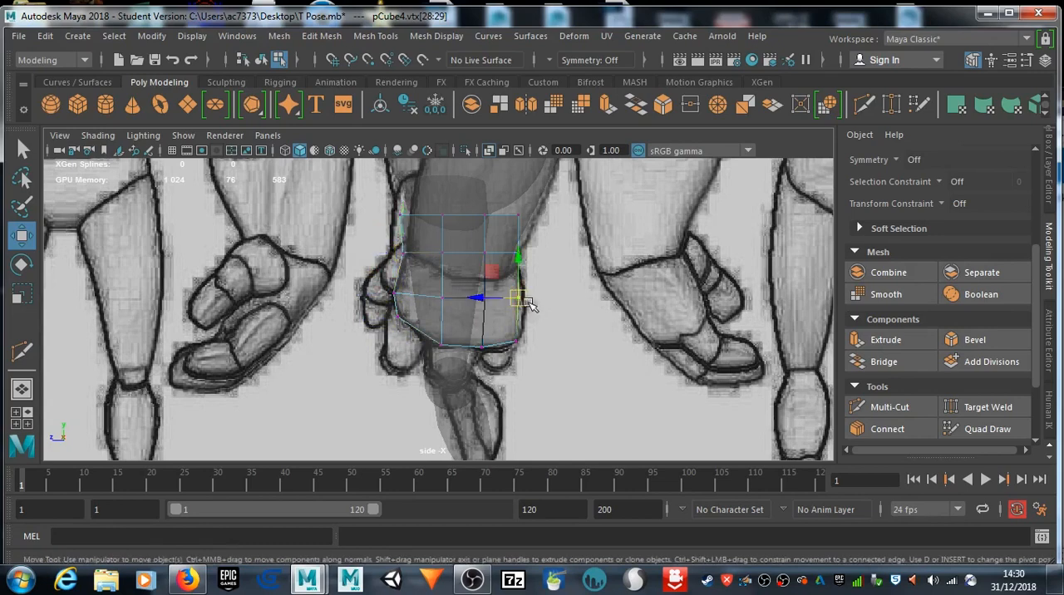
{"action": "left_click", "coordinate": [513, 338]}
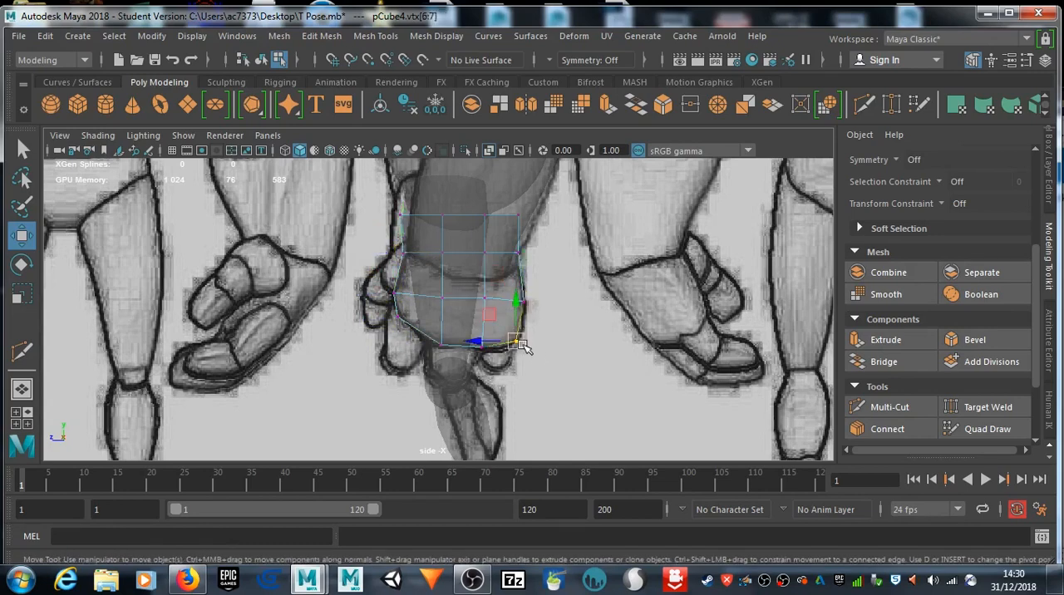
{"action": "left_click", "coordinate": [404, 214]}
{"action": "left_click_drag", "start_coordinate": [407, 215], "coordinate": [411, 212]}
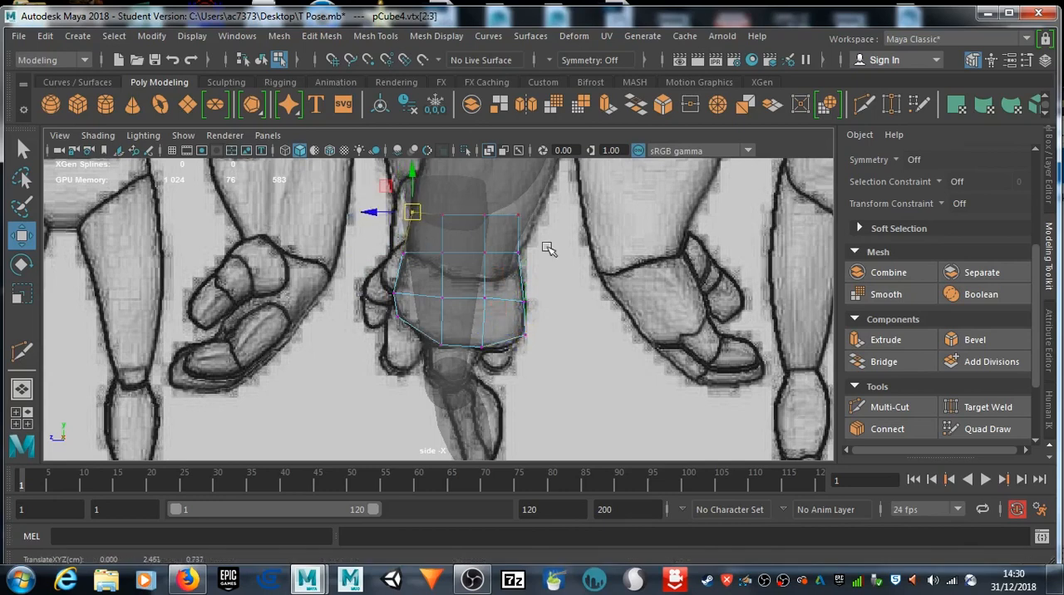
{"action": "mouse_move", "coordinate": [529, 244]}
{"action": "left_mouse_down"}
{"action": "mouse_move", "coordinate": [502, 261]}
{"action": "mouse_move", "coordinate": [517, 260]}
{"action": "left_mouse_up"}
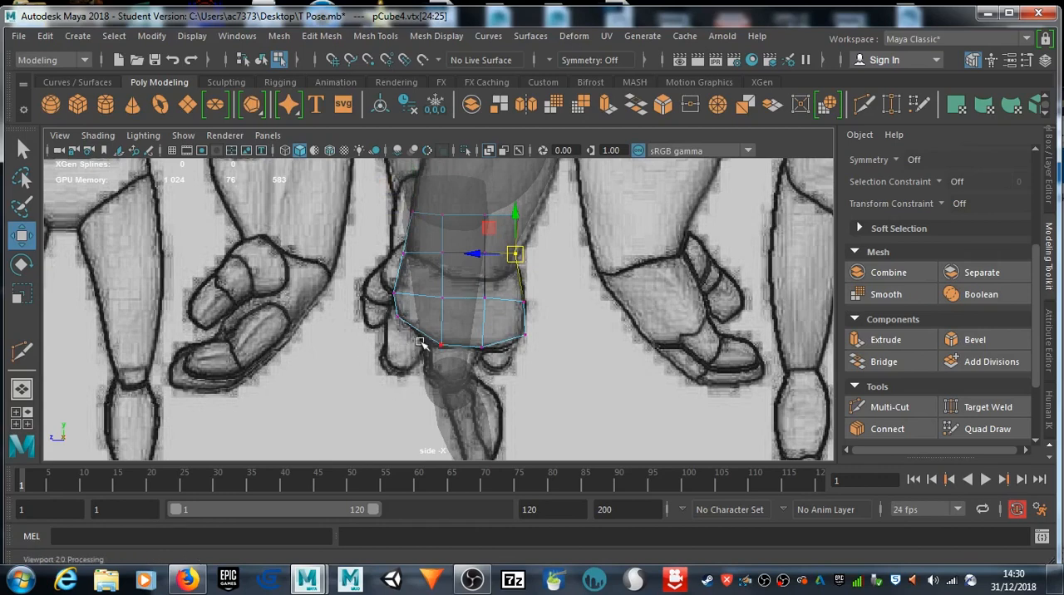
Step: Move the whole hand cube sideways over the drawn hand in the front view
{"action": "middle_click_drag", "start_coordinate": [462, 367], "coordinate": [463, 348], "text": "alt"}
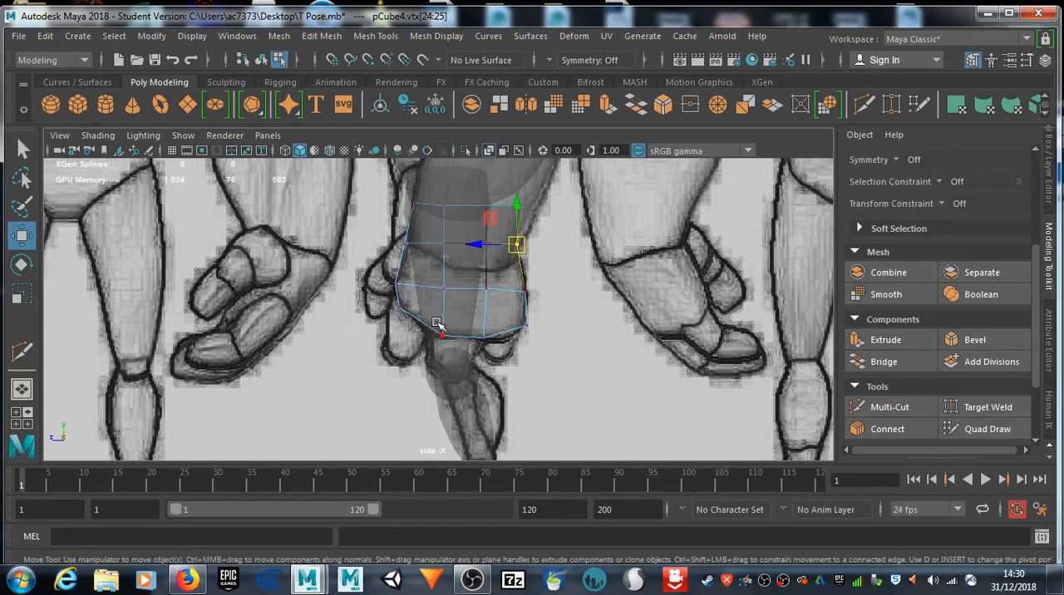
{"action": "key", "text": "space"}
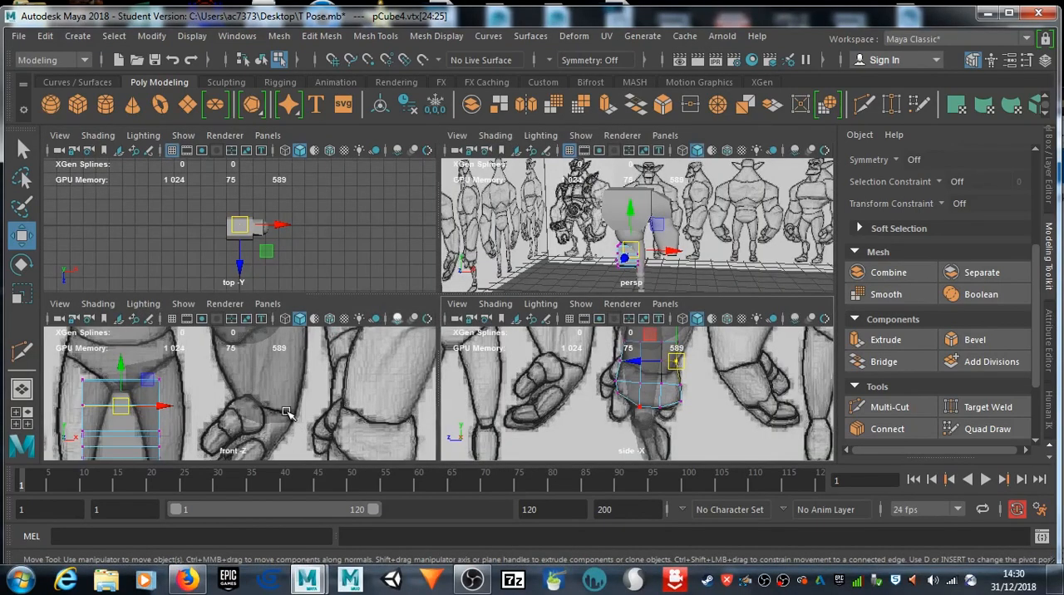
{"action": "key", "text": "space"}
{"action": "right_click_drag", "start_coordinate": [201, 375], "coordinate": [283, 108]}
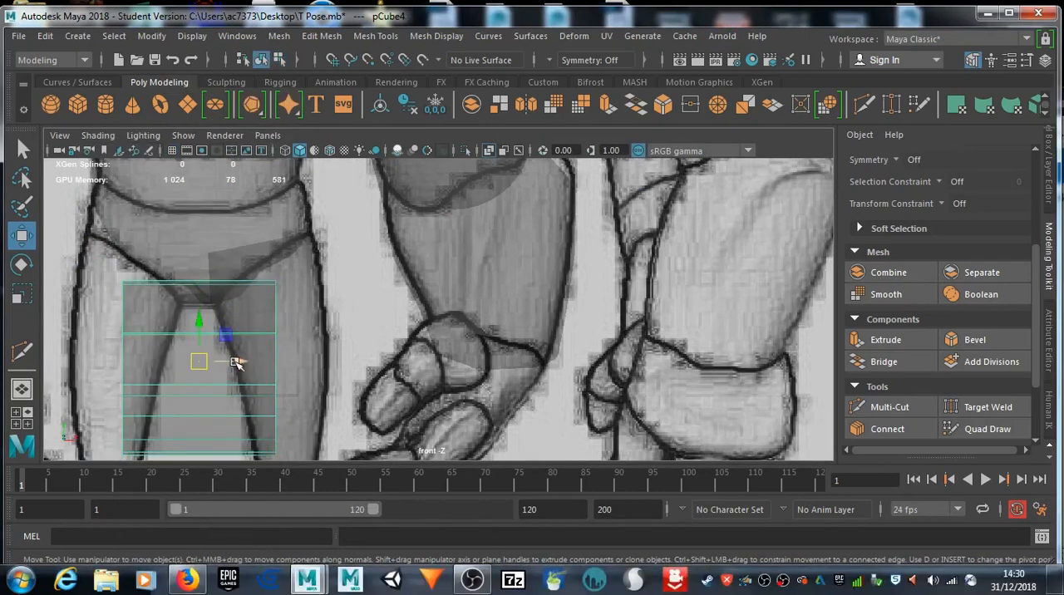
{"action": "left_click_drag", "start_coordinate": [237, 363], "coordinate": [532, 394]}
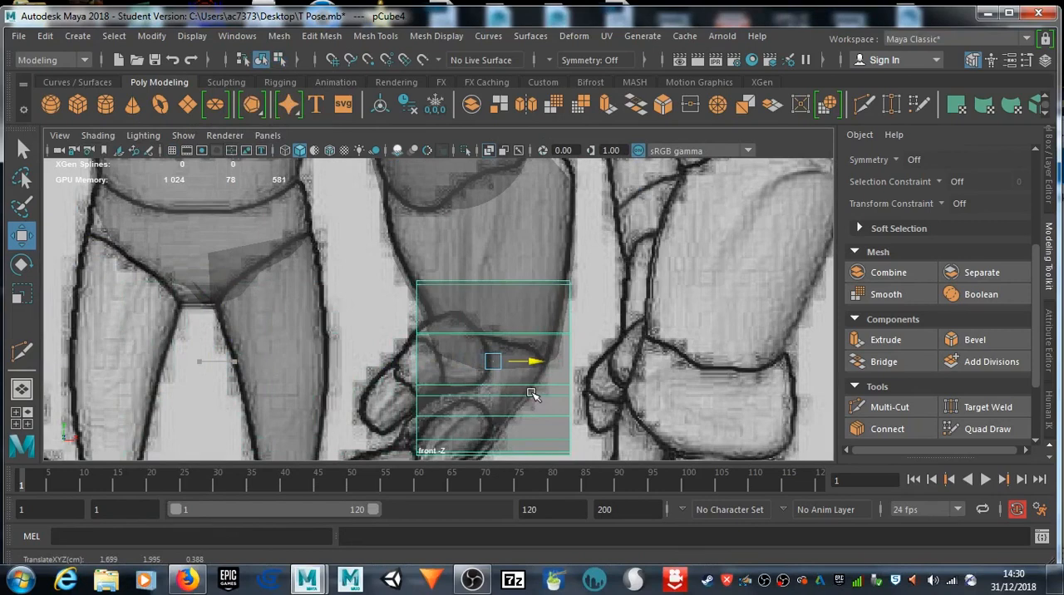
{"action": "middle_click_drag", "start_coordinate": [532, 394], "coordinate": [544, 308], "text": "alt"}
{"action": "left_click_drag", "start_coordinate": [517, 267], "coordinate": [520, 268]}
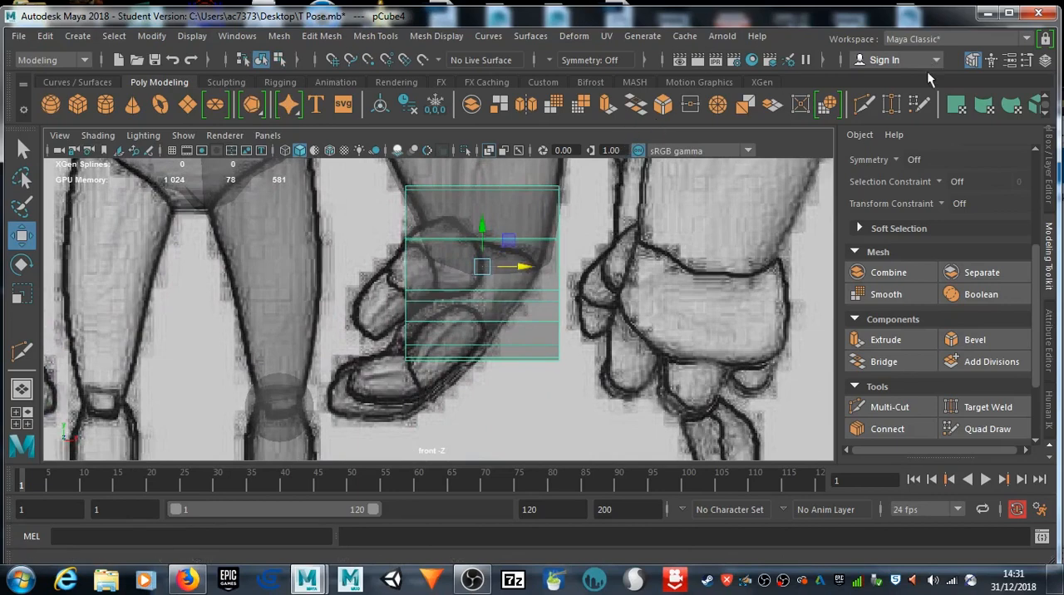
Step: Cut two vertical edge loops through the hand cube in the front view with Multi-Cut
{"action": "left_click", "coordinate": [889, 407]}
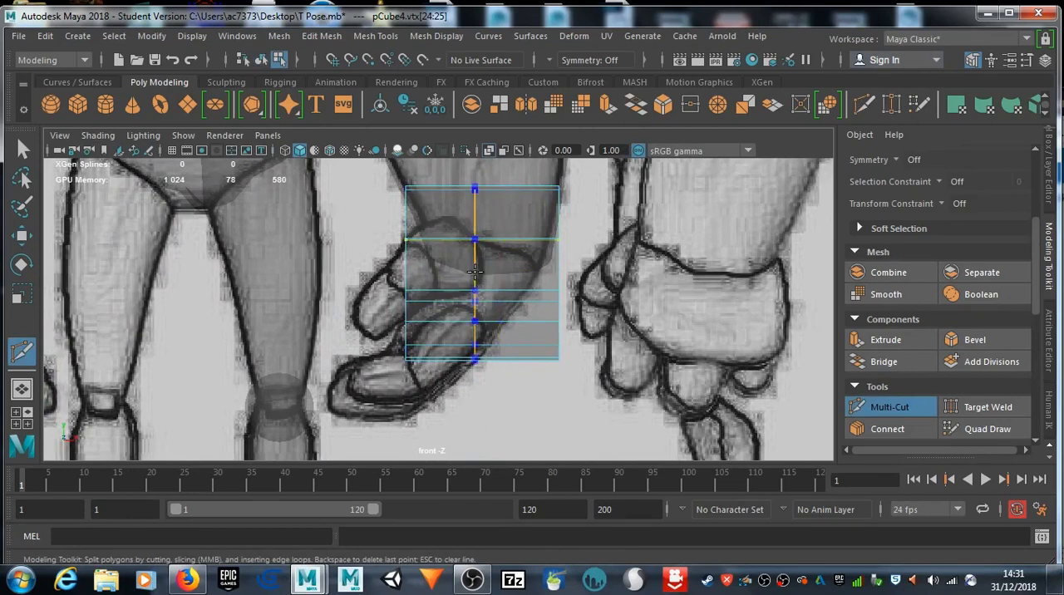
{"action": "left_click", "coordinate": [457, 250], "text": "ctrl"}
{"action": "left_click", "coordinate": [513, 249], "text": "ctrl"}
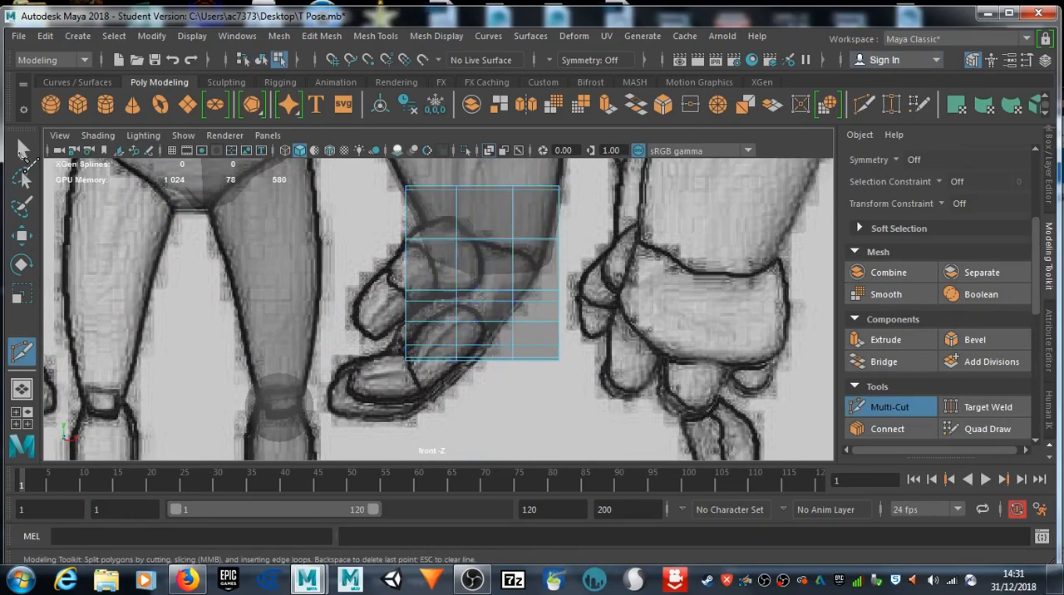
Step: Pull the hand mesh's inner-edge vertices in to follow the thumb side of the drawn hand in the front view
{"action": "left_click", "coordinate": [22, 151]}
{"action": "right_click_drag", "start_coordinate": [447, 309], "coordinate": [380, 126]}
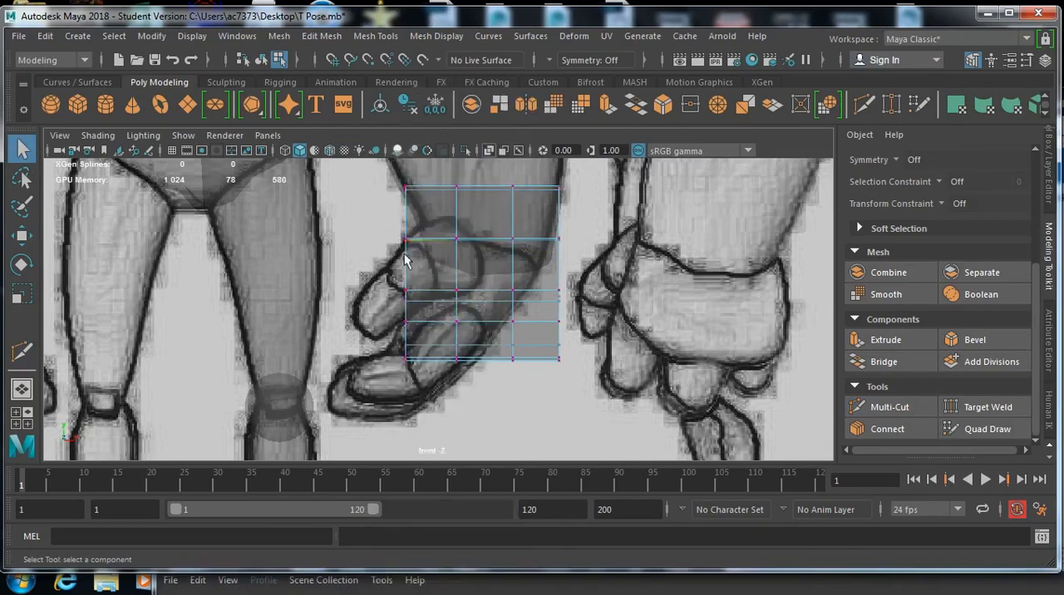
{"action": "left_click_drag", "start_coordinate": [421, 254], "coordinate": [418, 243]}
{"action": "key", "text": "w"}
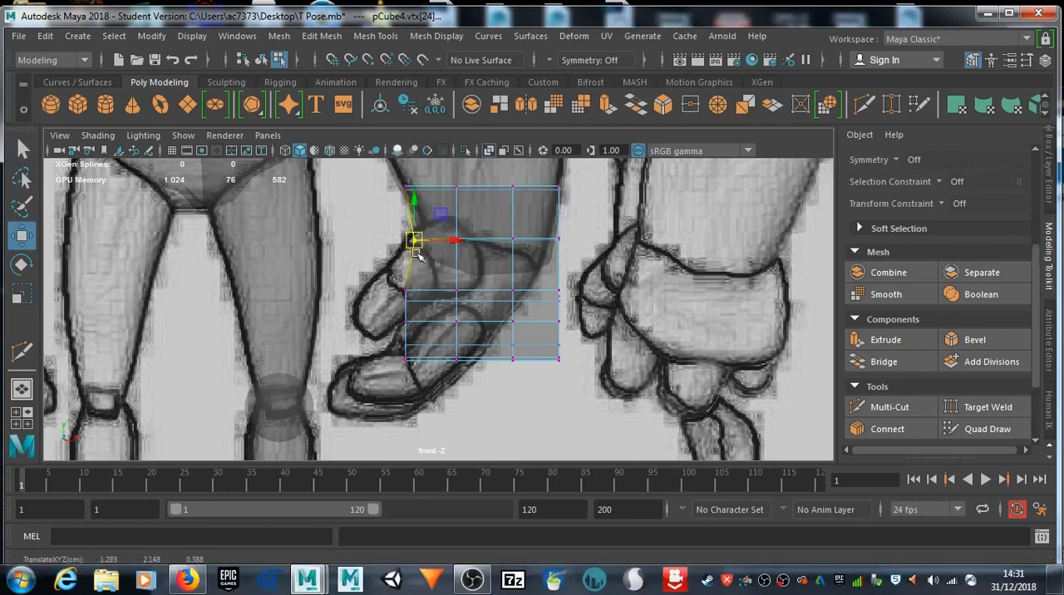
{"action": "left_click_drag", "start_coordinate": [418, 311], "coordinate": [430, 360]}
{"action": "left_click", "coordinate": [405, 320]}
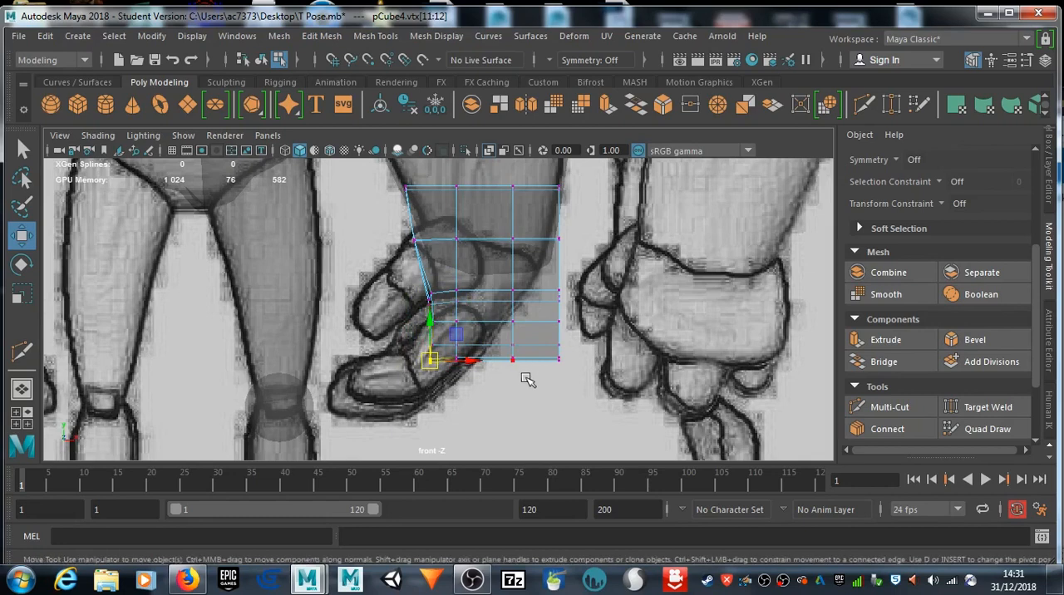
Step: Move the hand mesh's lower and outer-edge vertices inward to match the slanted back of the drawn hand in the front view
{"action": "left_click_drag", "start_coordinate": [501, 312], "coordinate": [490, 365]}
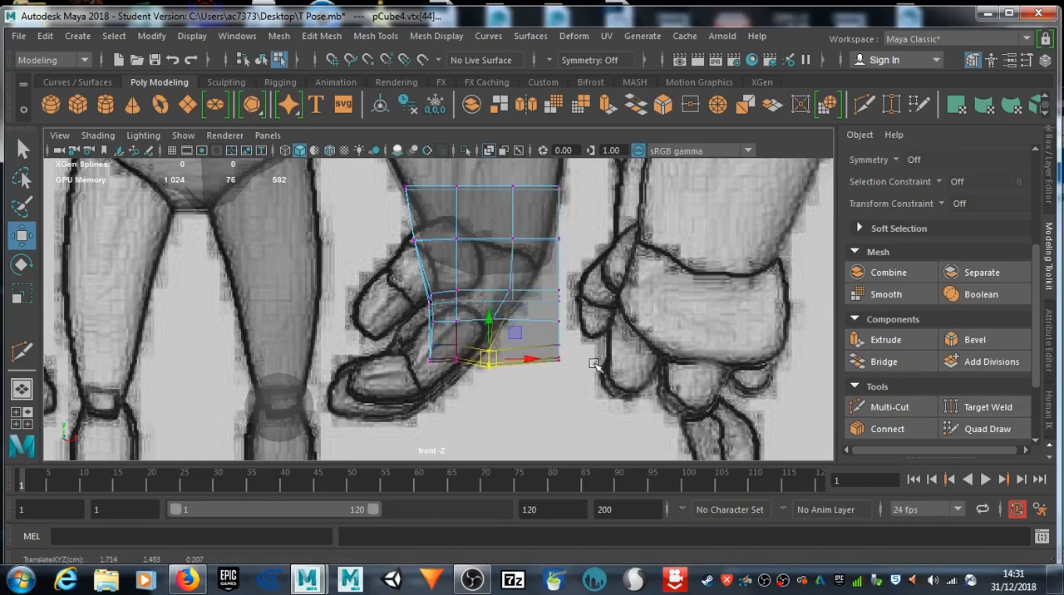
{"action": "left_click_drag", "start_coordinate": [554, 308], "coordinate": [507, 349]}
{"action": "left_click_drag", "start_coordinate": [586, 296], "coordinate": [527, 299]}
{"action": "left_click_drag", "start_coordinate": [502, 375], "coordinate": [501, 361]}
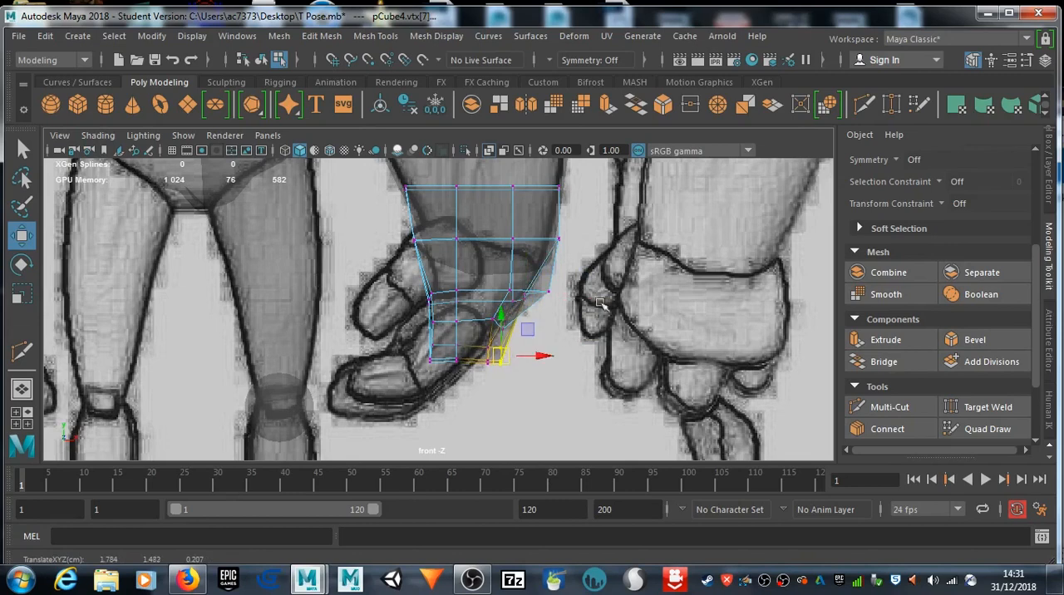
{"action": "left_click", "coordinate": [550, 293]}
{"action": "left_click_drag", "start_coordinate": [550, 293], "coordinate": [529, 286]}
{"action": "left_click_drag", "start_coordinate": [585, 229], "coordinate": [551, 246]}
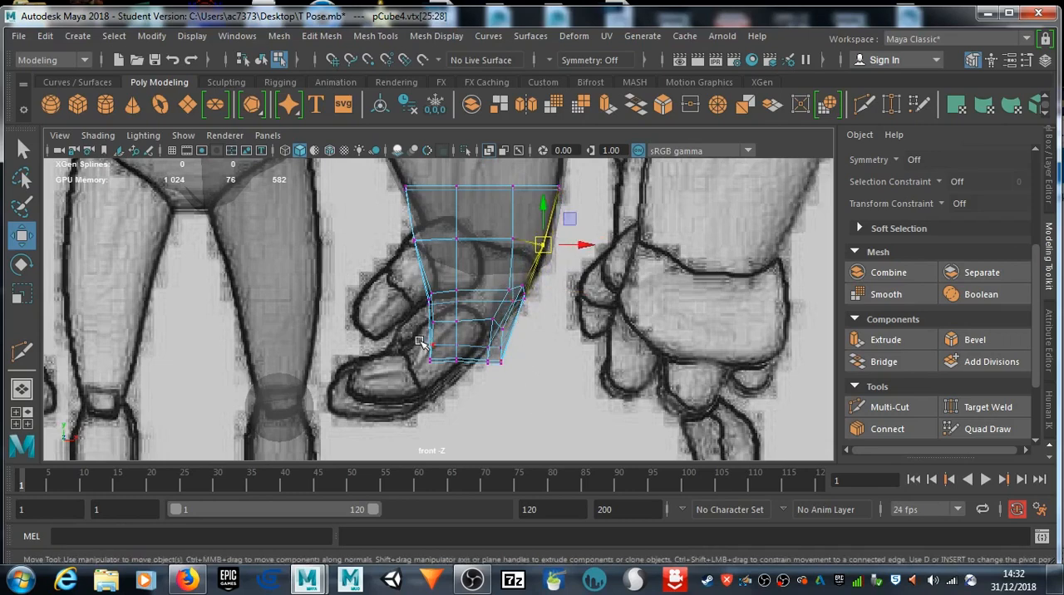
Step: Refine the bottom corner vertices of the hand so its lower edge slants along the drawn knuckles in the front view
{"action": "left_click_drag", "start_coordinate": [441, 371], "coordinate": [420, 352]}
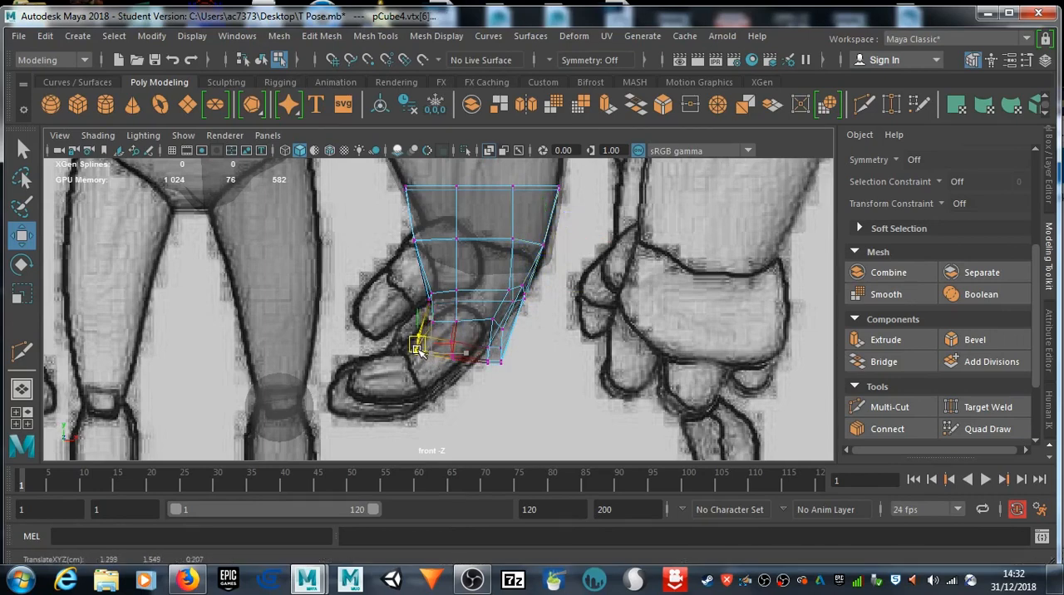
{"action": "left_click", "coordinate": [495, 358]}
{"action": "left_click_drag", "start_coordinate": [505, 358], "coordinate": [495, 359]}
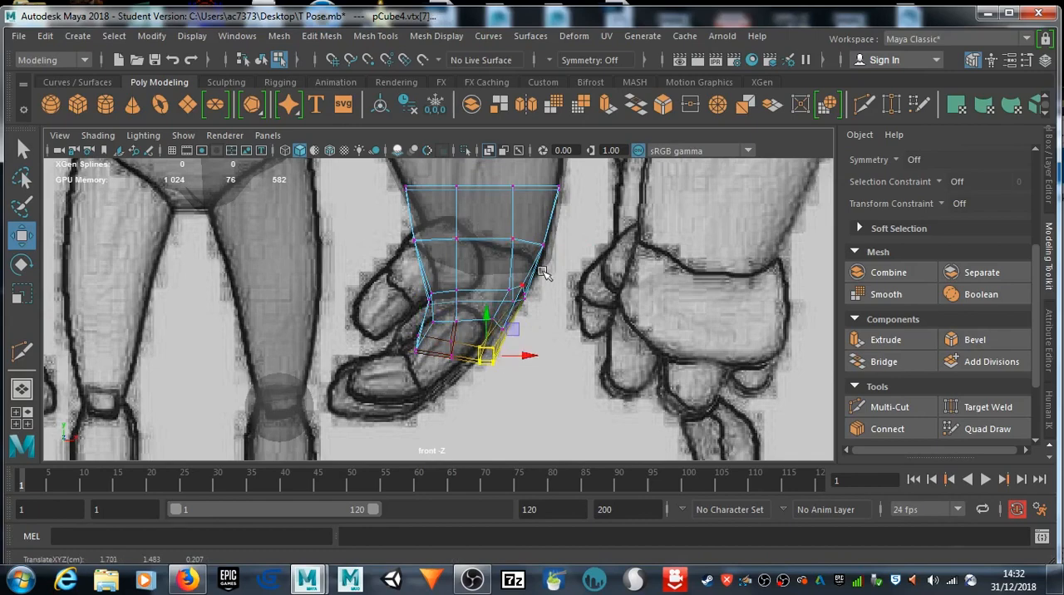
Step: Scale the hand's top row of vertices inward to fit inside the forearm at the wrist, and check it in perspective
{"action": "key", "text": "space"}
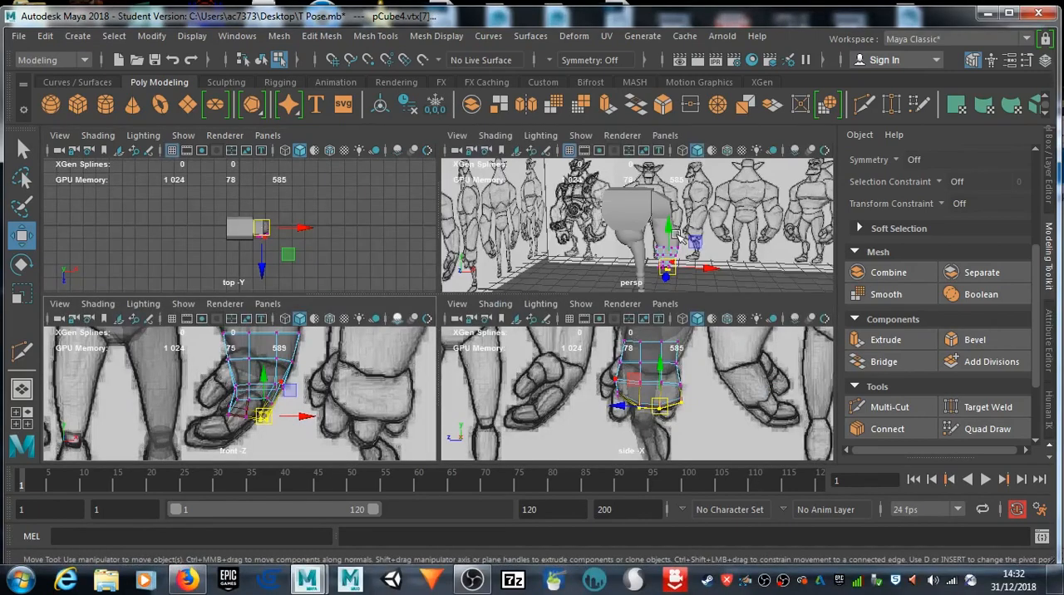
{"action": "key", "text": "space"}
{"action": "scroll", "coordinate": [607, 274], "scroll_direction": "up", "scroll_amount": 3}
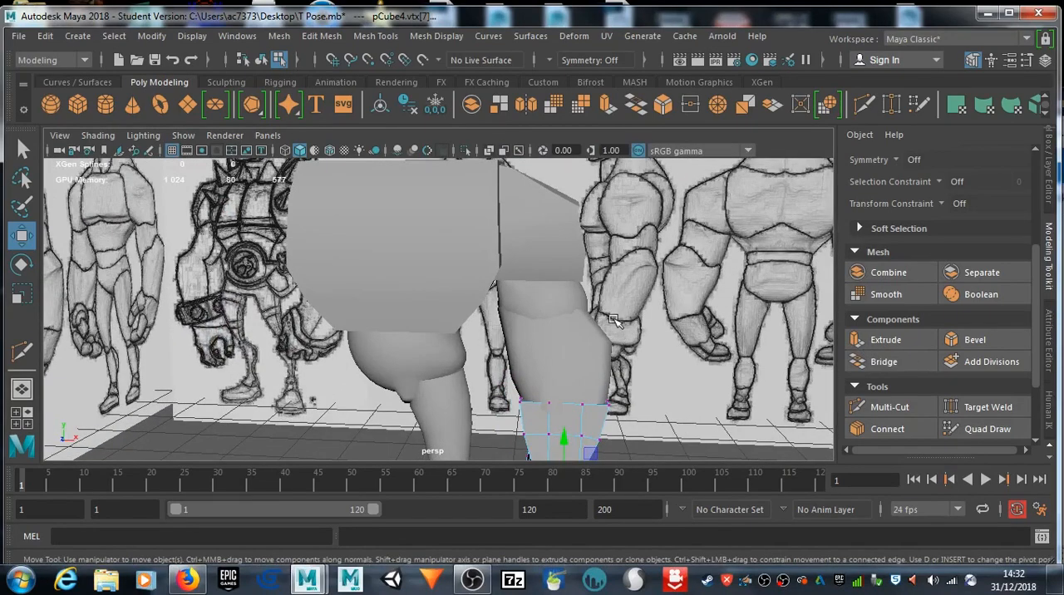
{"action": "left_click_drag", "start_coordinate": [613, 322], "coordinate": [612, 276], "text": "alt"}
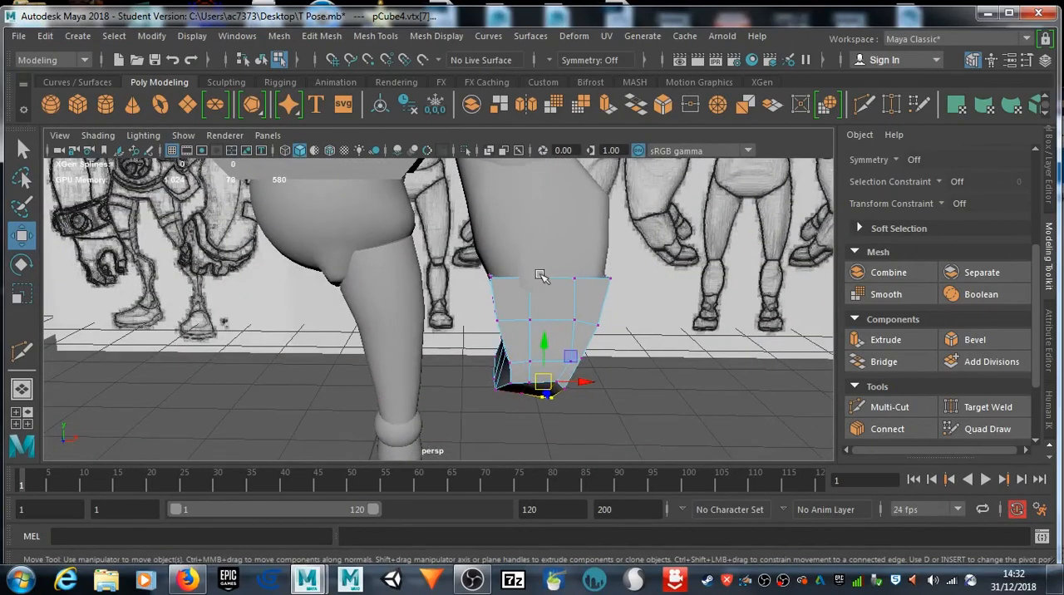
{"action": "key", "text": "space"}
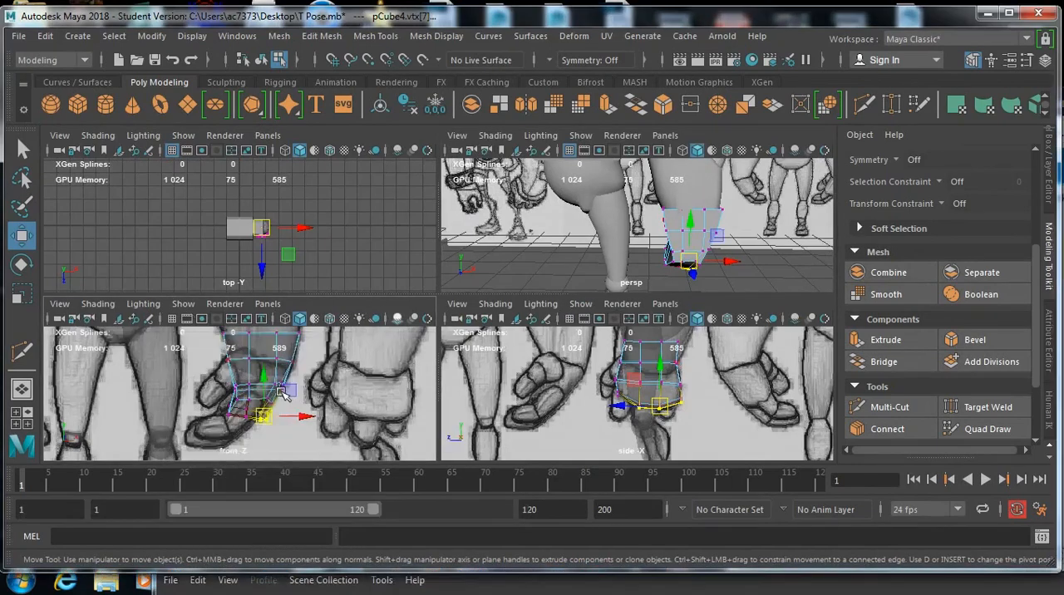
{"action": "key", "text": "space"}
{"action": "middle_click_drag", "start_coordinate": [364, 321], "coordinate": [367, 376], "text": "alt"}
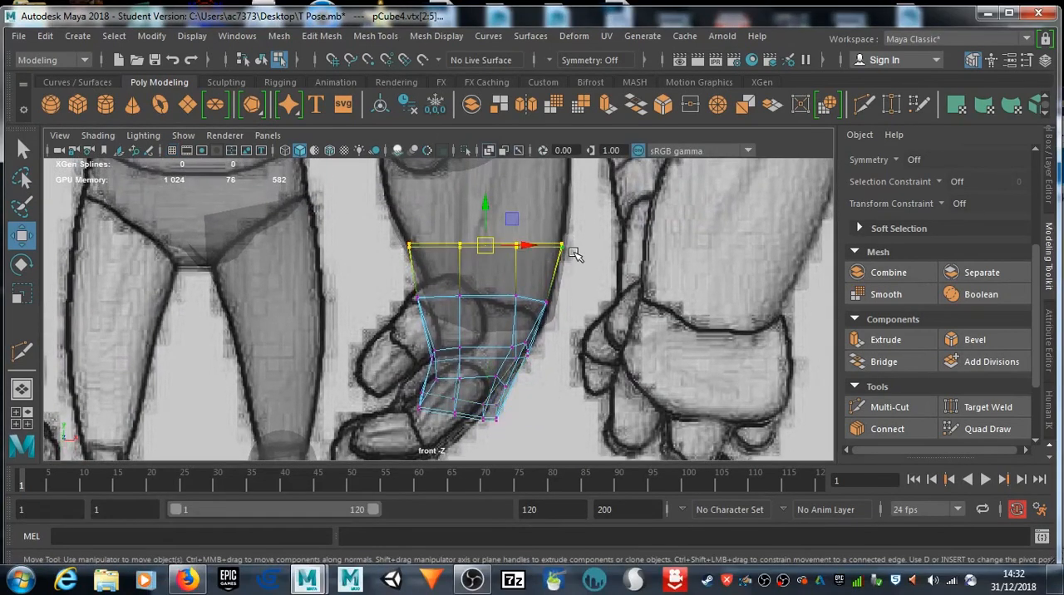
{"action": "key", "text": "r"}
{"action": "left_click_drag", "start_coordinate": [488, 249], "coordinate": [484, 250]}
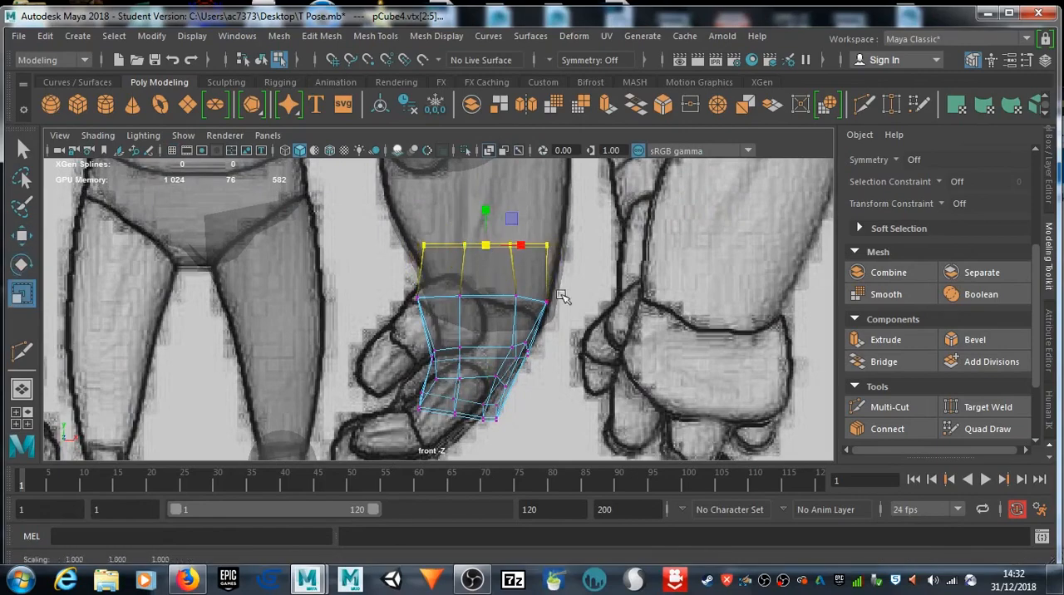
{"action": "key", "text": "space"}
Step: Create a new polygon cylinder and show it in the enlarged side view
{"action": "key", "text": "space"}
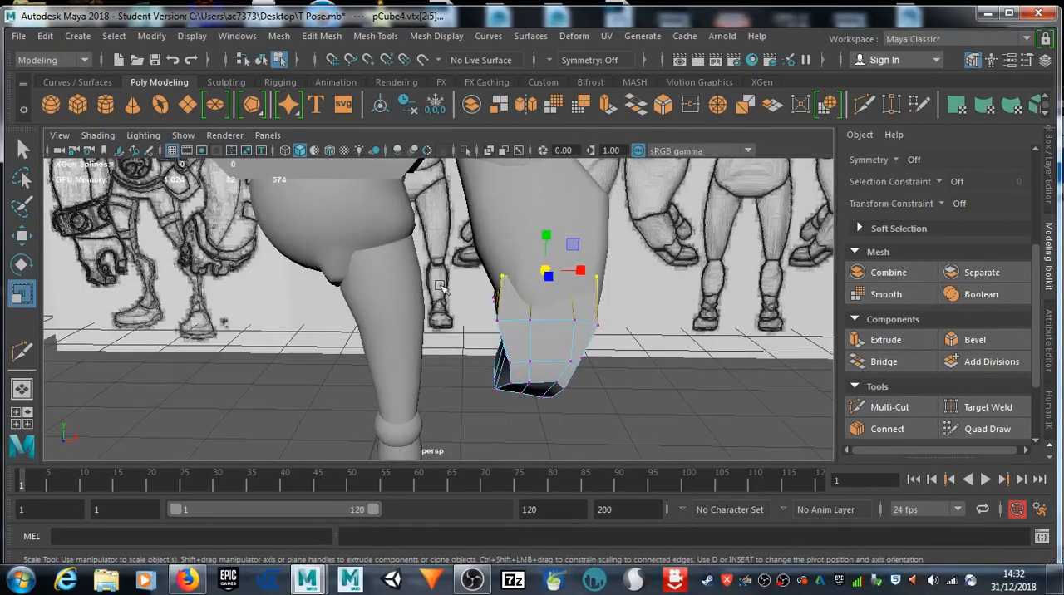
{"action": "left_click_drag", "start_coordinate": [519, 280], "coordinate": [369, 298], "text": "alt"}
{"action": "key", "text": "space"}
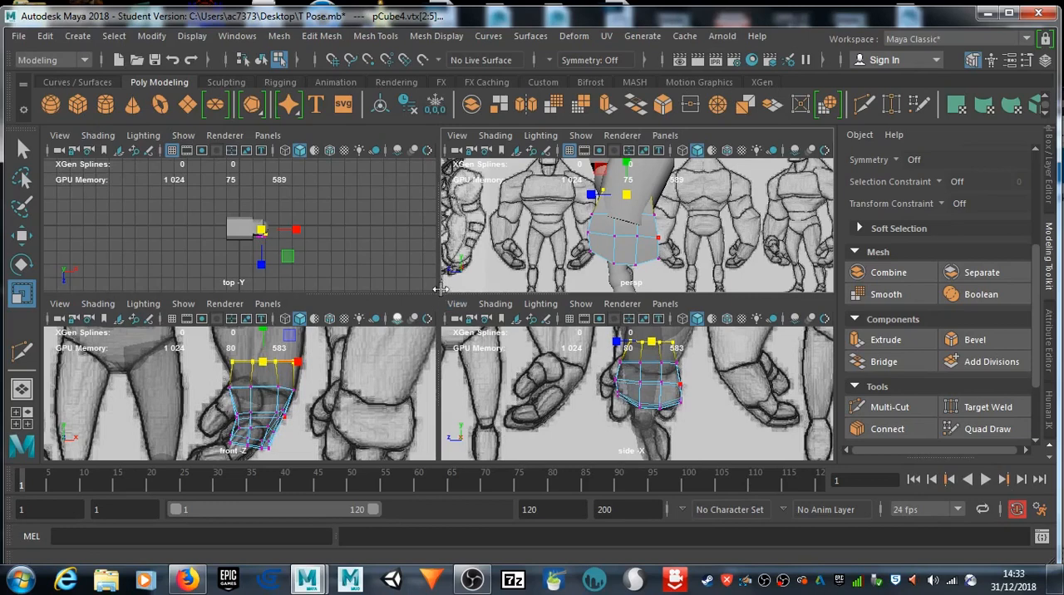
{"action": "left_click", "coordinate": [104, 103]}
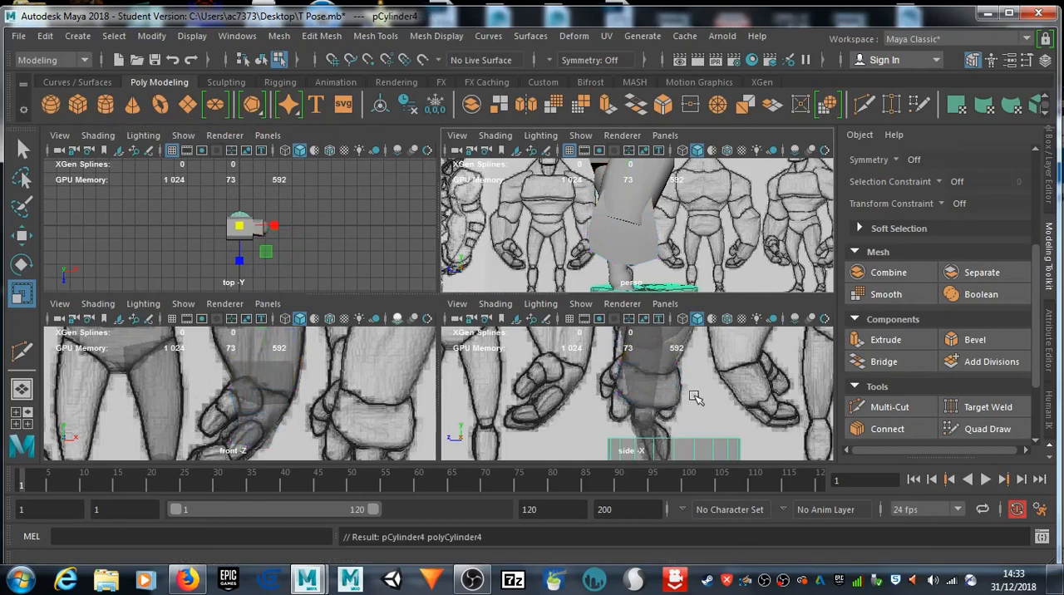
{"action": "key", "text": "space"}
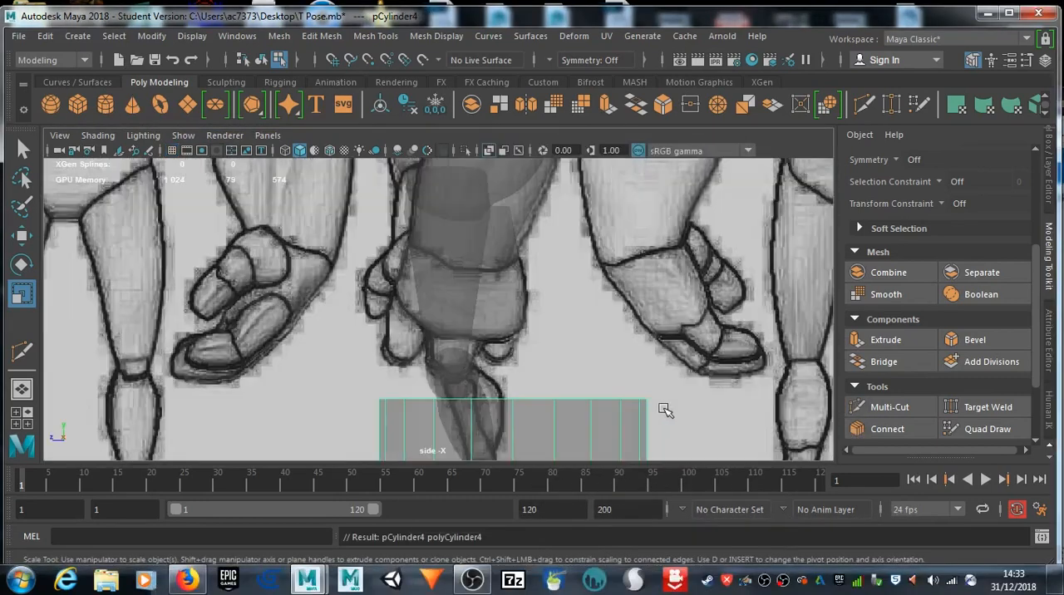
Step: Scale the new cylinder down to finger size and position it below the hand in the side view
{"action": "middle_click_drag", "start_coordinate": [603, 415], "coordinate": [578, 318], "text": "alt"}
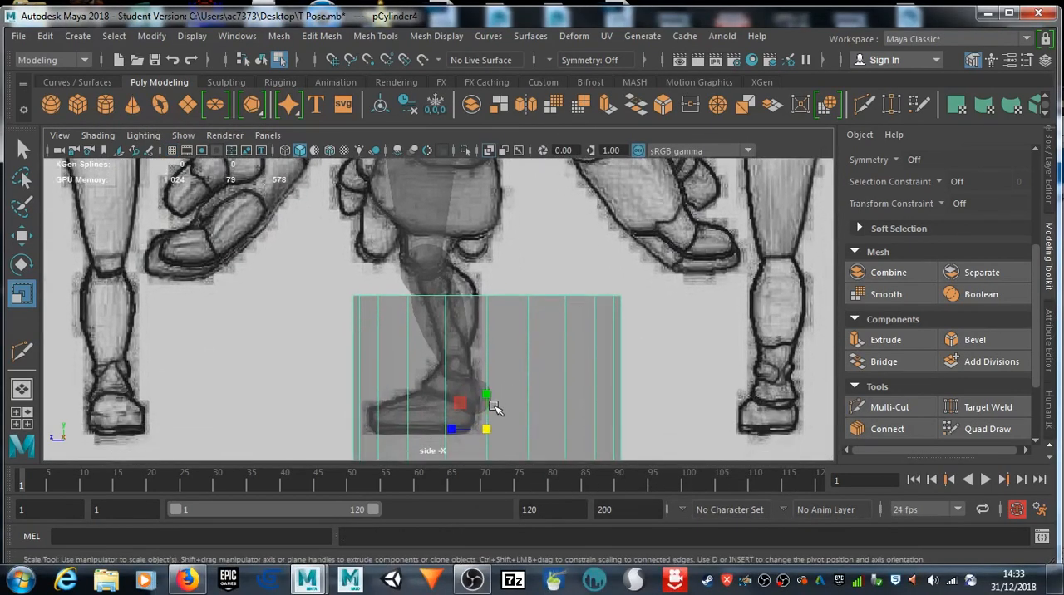
{"action": "left_click_drag", "start_coordinate": [487, 429], "coordinate": [308, 414]}
{"action": "middle_click_drag", "start_coordinate": [546, 304], "coordinate": [594, 316], "text": "alt"}
{"action": "key", "text": "w"}
{"action": "left_click_drag", "start_coordinate": [532, 387], "coordinate": [539, 133]}
{"action": "middle_click_drag", "start_coordinate": [589, 236], "coordinate": [591, 403], "text": "alt"}
{"action": "left_click_drag", "start_coordinate": [539, 316], "coordinate": [538, 268]}
{"action": "middle_click_drag", "start_coordinate": [538, 267], "coordinate": [591, 219], "text": "alt"}
{"action": "left_click_drag", "start_coordinate": [572, 262], "coordinate": [479, 263]}
{"action": "middle_click_drag", "start_coordinate": [540, 248], "coordinate": [543, 301], "text": "alt"}
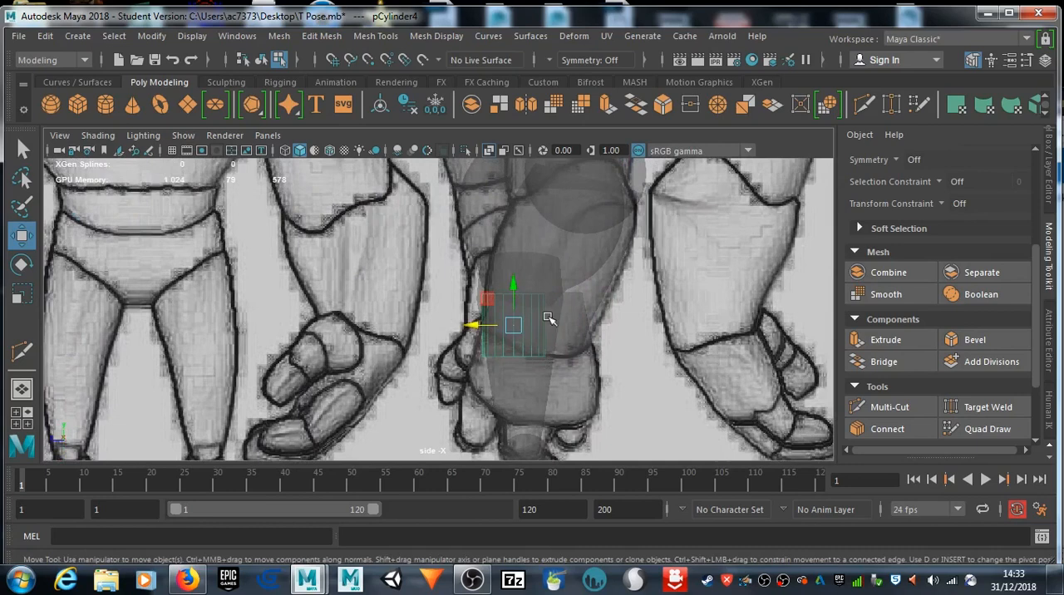
{"action": "left_click_drag", "start_coordinate": [522, 296], "coordinate": [523, 337]}
Step: Move the cylinder across to the underside of the hand in the front view
{"action": "key", "text": "space"}
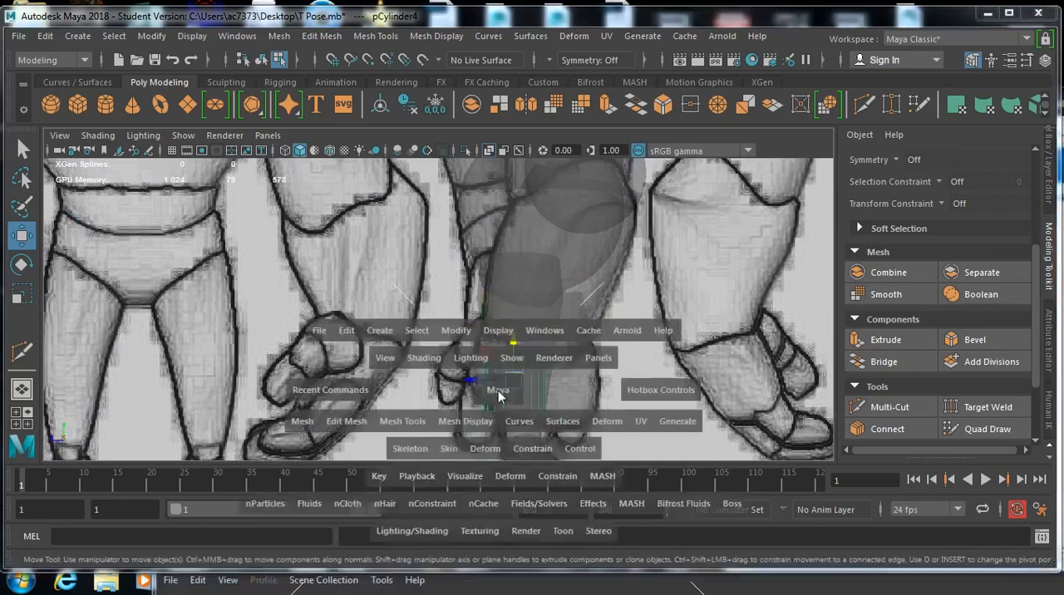
{"action": "key", "text": "space"}
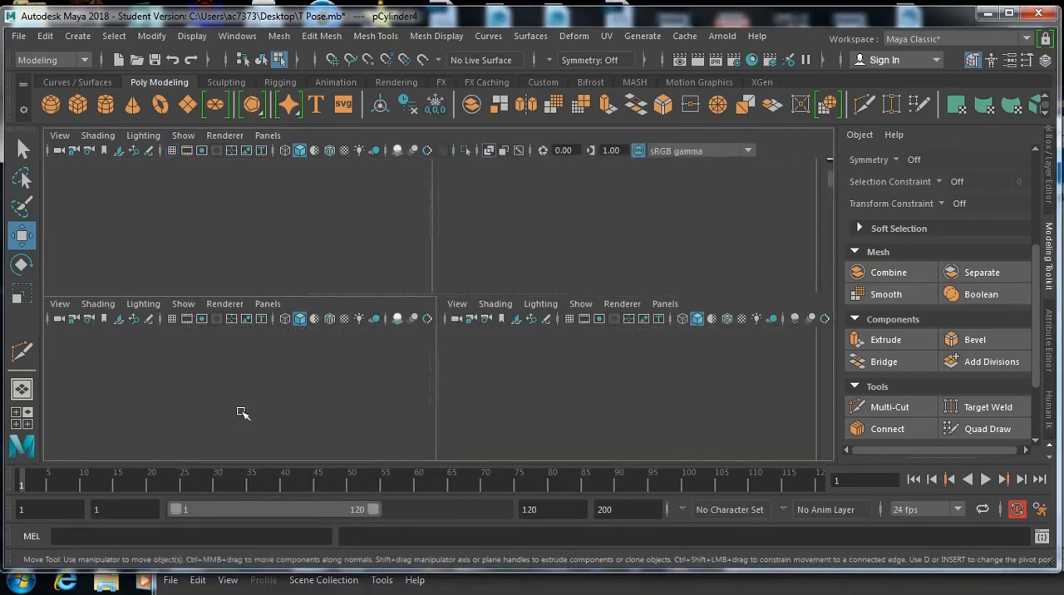
{"action": "middle_click_drag", "start_coordinate": [370, 430], "coordinate": [397, 289], "text": "alt"}
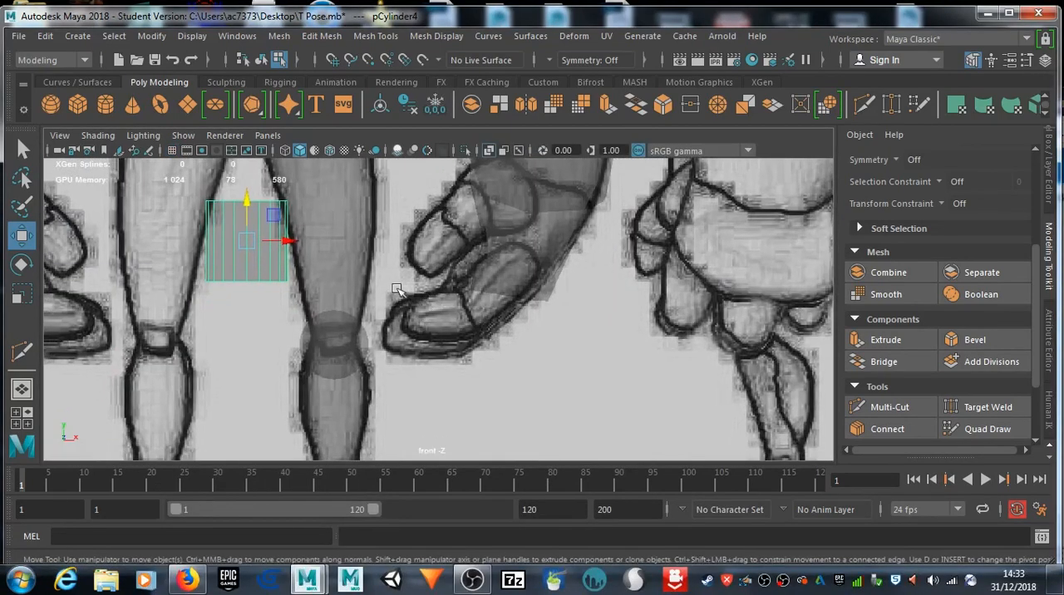
{"action": "left_click_drag", "start_coordinate": [290, 239], "coordinate": [564, 251]}
{"action": "left_click_drag", "start_coordinate": [520, 207], "coordinate": [516, 273]}
Step: Make the cylinder slimmer and longer like a finger, and place it just beneath the palm in the front view
{"action": "key", "text": "r"}
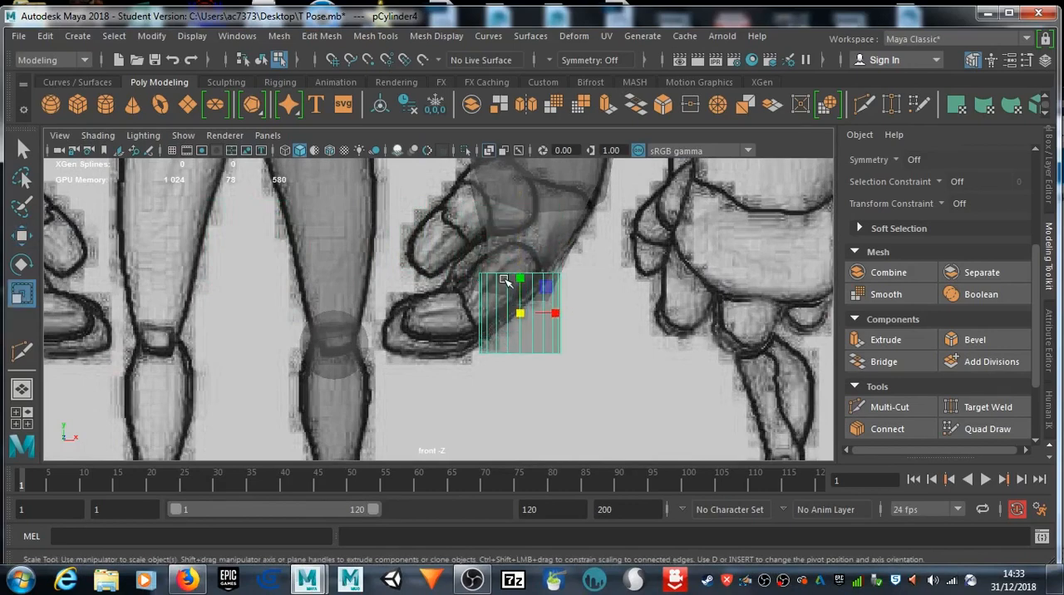
{"action": "left_click_drag", "start_coordinate": [519, 315], "coordinate": [487, 311]}
{"action": "left_click_drag", "start_coordinate": [524, 280], "coordinate": [526, 220]}
{"action": "key", "text": "e"}
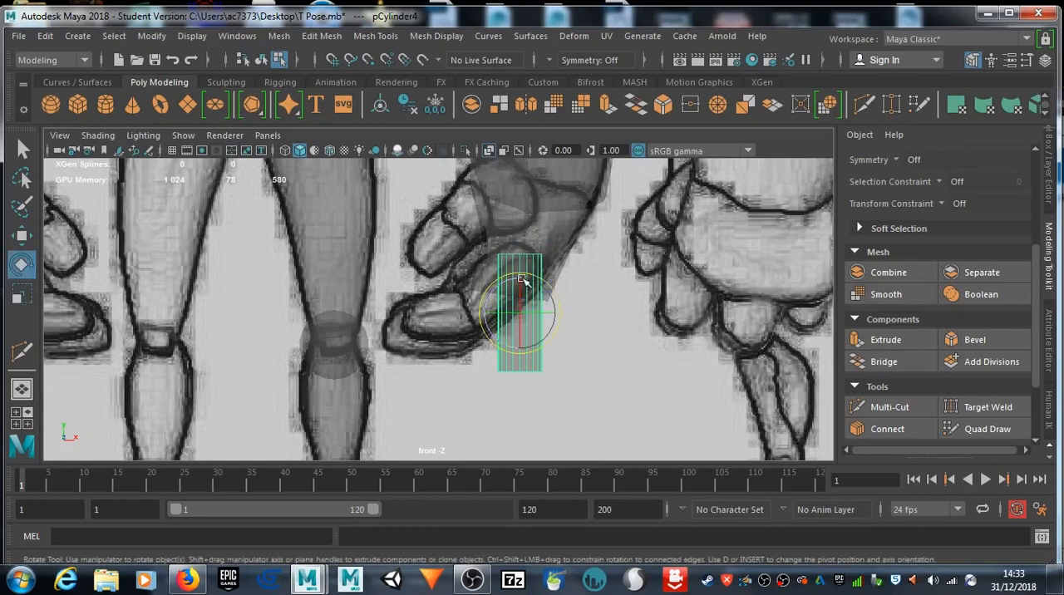
{"action": "key", "text": "w"}
{"action": "left_click_drag", "start_coordinate": [521, 275], "coordinate": [521, 295]}
{"action": "left_click_drag", "start_coordinate": [562, 336], "coordinate": [542, 336]}
{"action": "right_click_drag", "start_coordinate": [505, 128], "coordinate": [496, 94]}
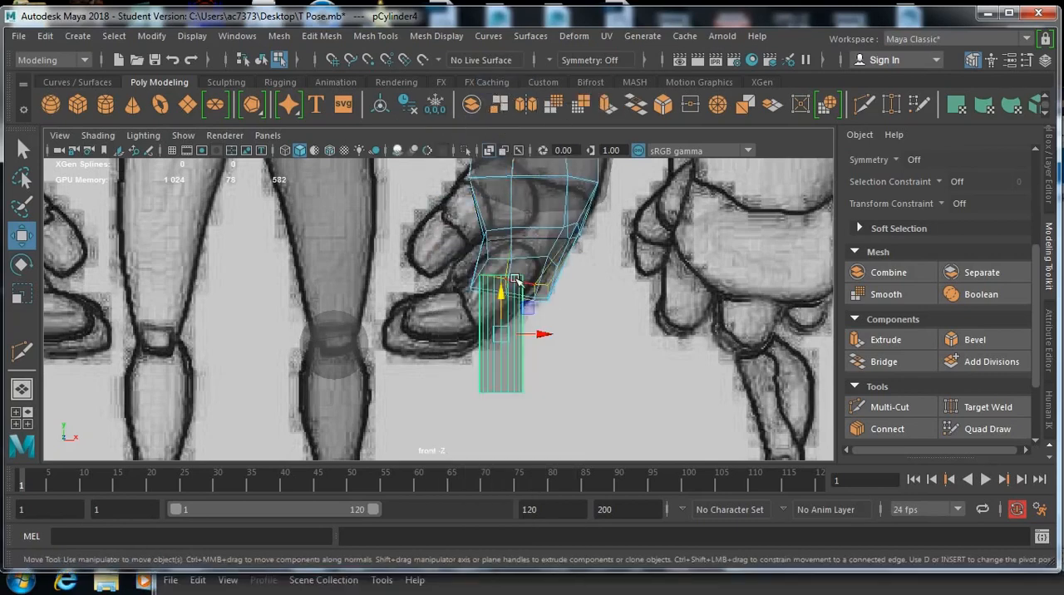
{"action": "scroll", "coordinate": [505, 322], "scroll_direction": "up", "scroll_amount": 3}
{"action": "scroll", "coordinate": [506, 317], "scroll_direction": "up", "scroll_amount": 2}
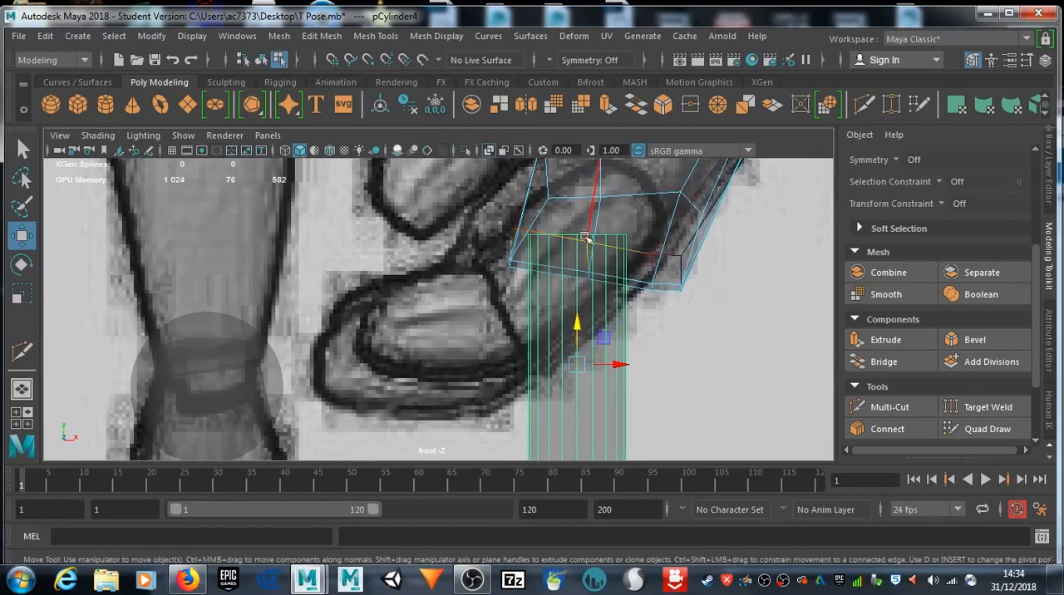
{"action": "left_click_drag", "start_coordinate": [578, 322], "coordinate": [576, 391]}
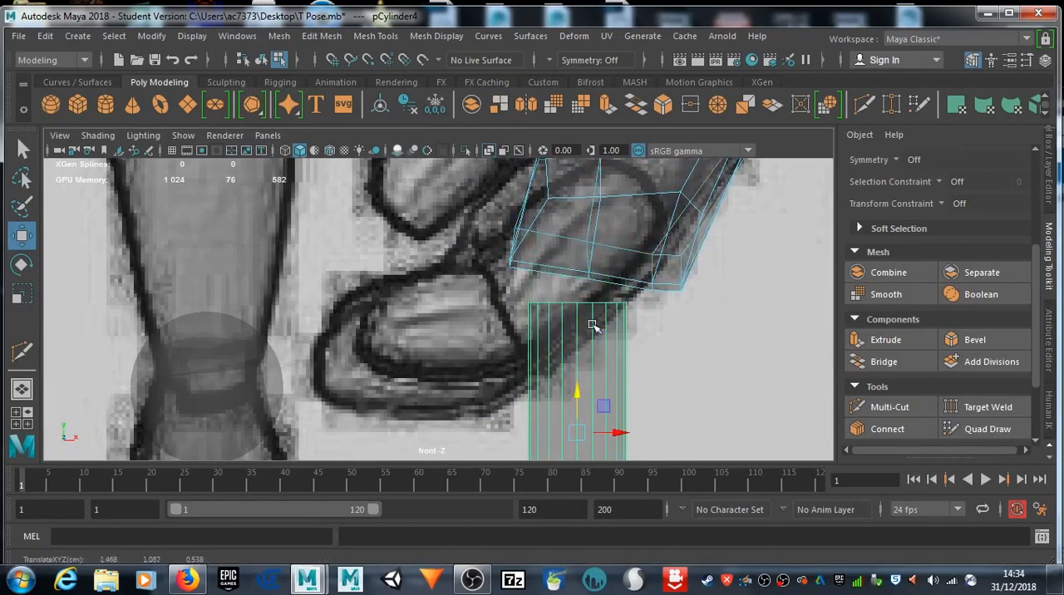
Step: Select the cylinder's top edge loop and scale it outward so the finger tapers toward its lower end
{"action": "right_click", "coordinate": [585, 305]}
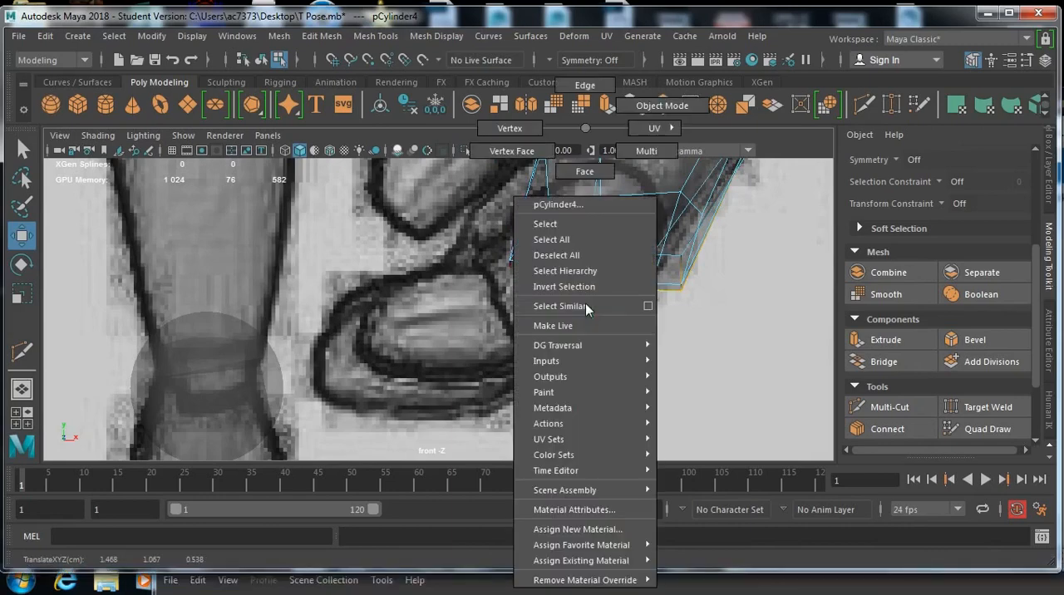
{"action": "right_click_drag", "start_coordinate": [586, 310], "coordinate": [585, 87]}
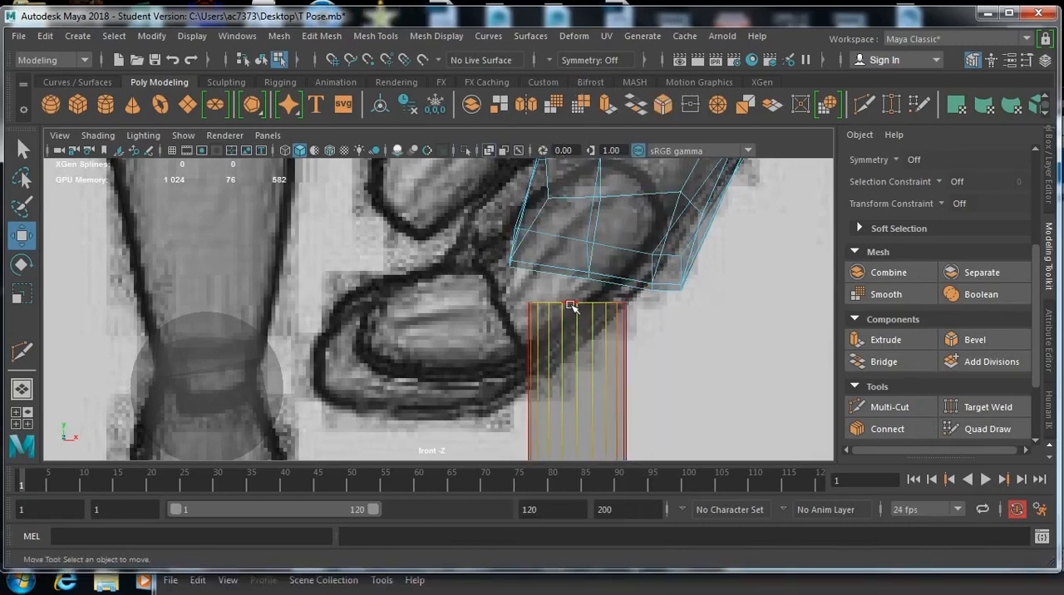
{"action": "double_click", "coordinate": [571, 305]}
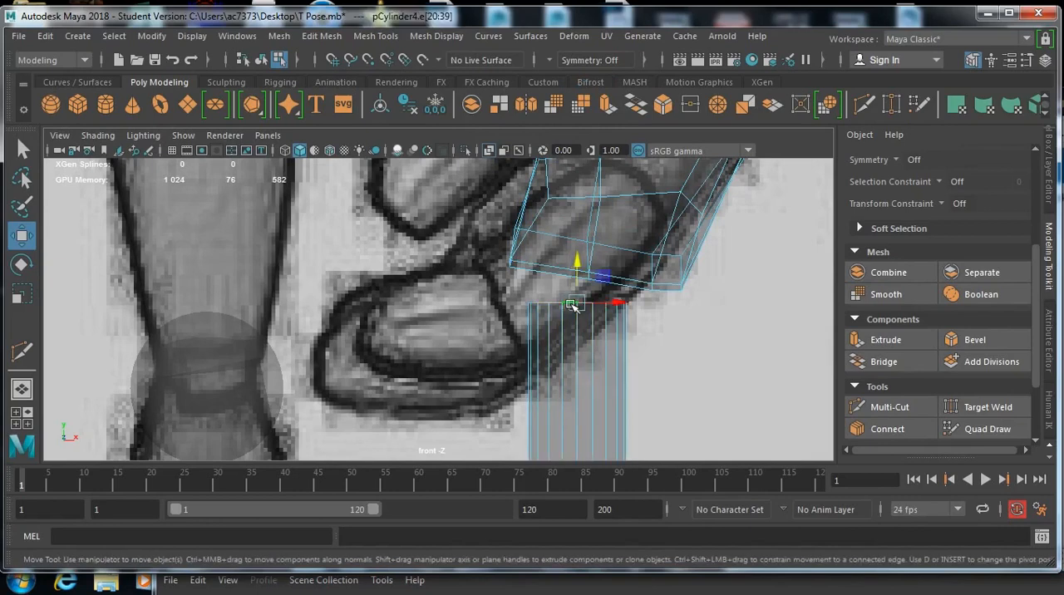
{"action": "key", "text": "r"}
{"action": "left_click_drag", "start_coordinate": [578, 303], "coordinate": [607, 304]}
{"action": "middle_click_drag", "start_coordinate": [588, 328], "coordinate": [618, 143], "text": "alt"}
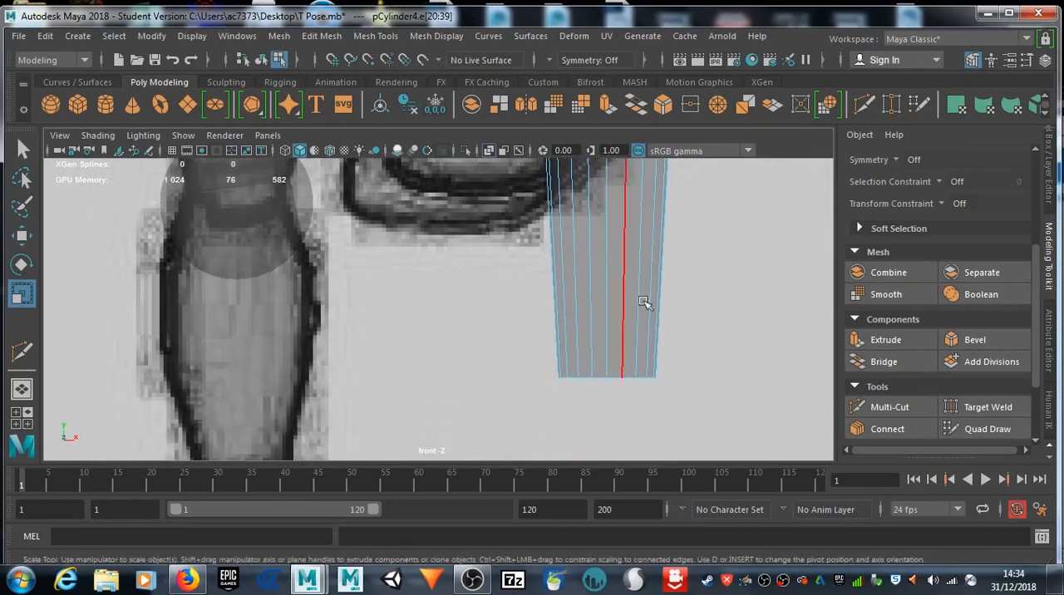
Step: Turn off X-ray shading in the side view and raise the finger's top edge loop into the palm
{"action": "key", "text": "space"}
{"action": "key", "text": "space"}
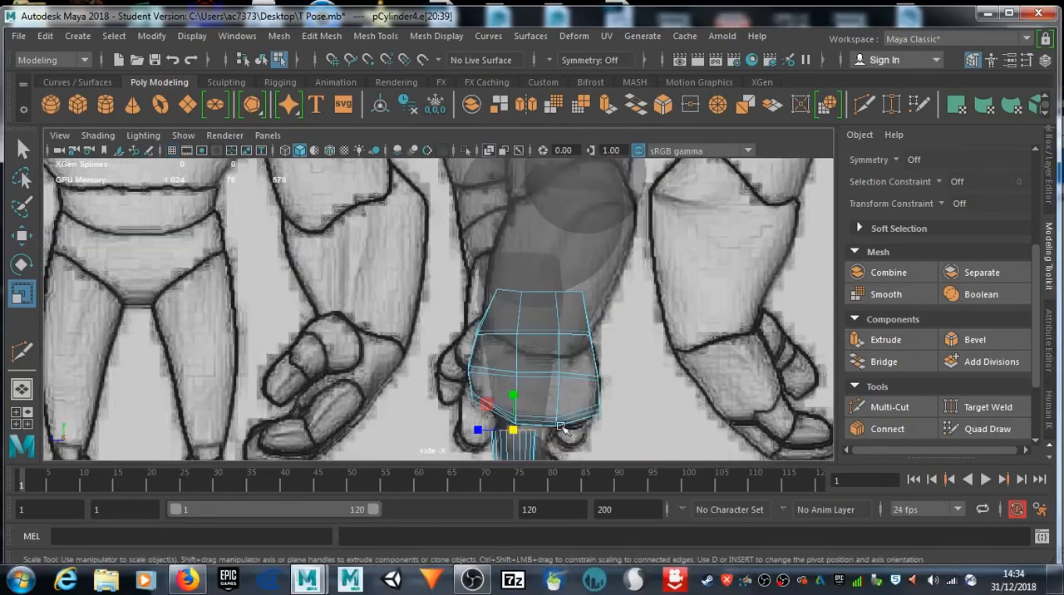
{"action": "left_click", "coordinate": [492, 153]}
{"action": "middle_click_drag", "start_coordinate": [505, 367], "coordinate": [493, 260], "text": "alt"}
{"action": "key", "text": "w"}
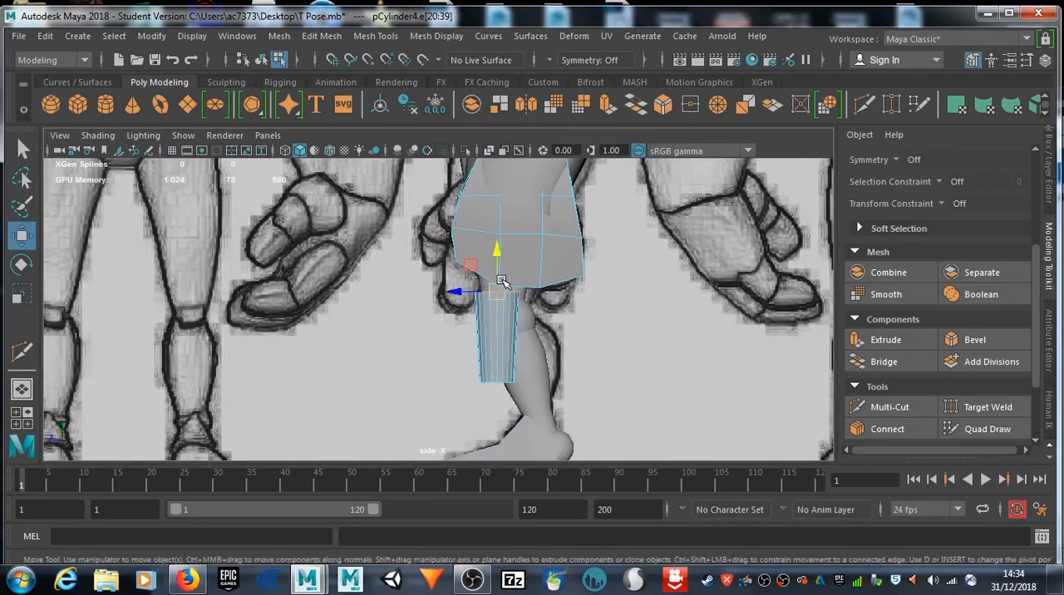
{"action": "left_click_drag", "start_coordinate": [498, 254], "coordinate": [498, 233]}
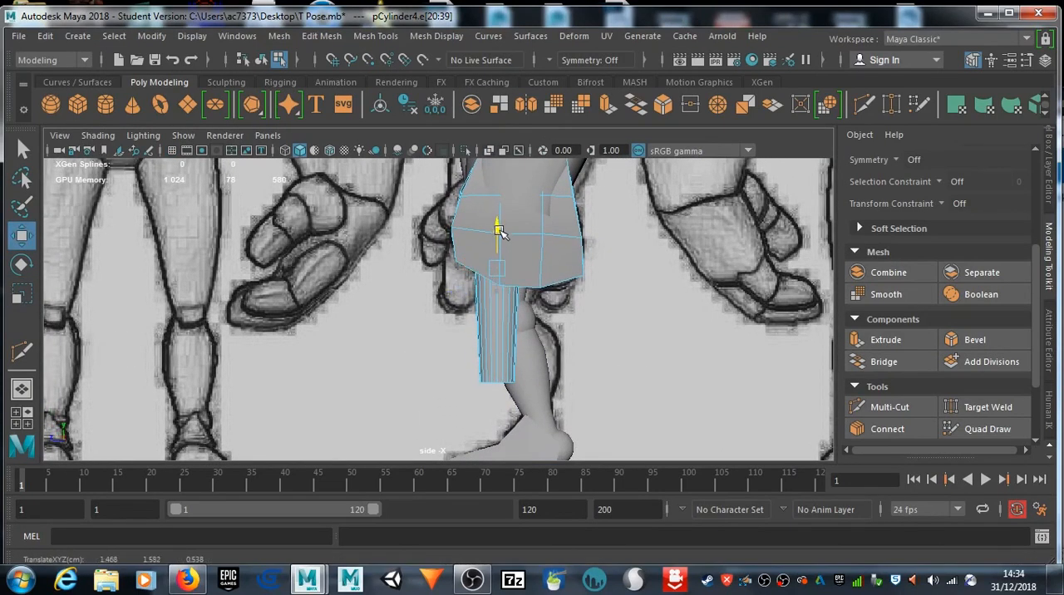
Step: Return to whole-object selection and shift the finger cylinder toward the front side of the hand in the side view
{"action": "left_click", "coordinate": [456, 266]}
{"action": "left_click_drag", "start_coordinate": [458, 265], "coordinate": [460, 267]}
{"action": "right_click_drag", "start_coordinate": [485, 285], "coordinate": [569, 126]}
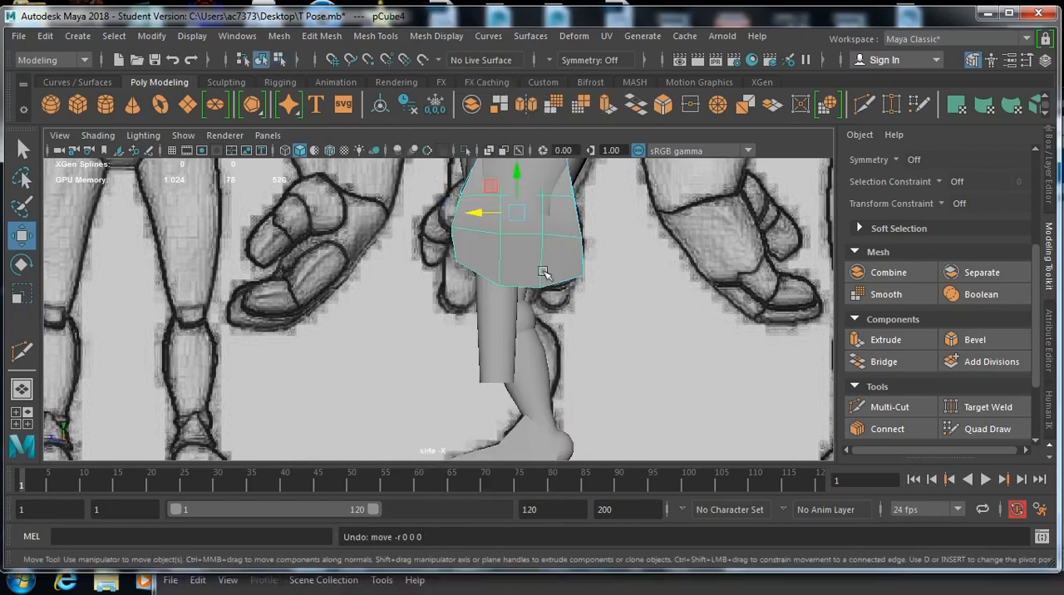
{"action": "left_click", "coordinate": [491, 326]}
{"action": "mouse_move", "coordinate": [460, 339]}
{"action": "left_mouse_down"}
{"action": "mouse_move", "coordinate": [441, 340]}
{"action": "mouse_move", "coordinate": [450, 341]}
{"action": "left_mouse_up"}
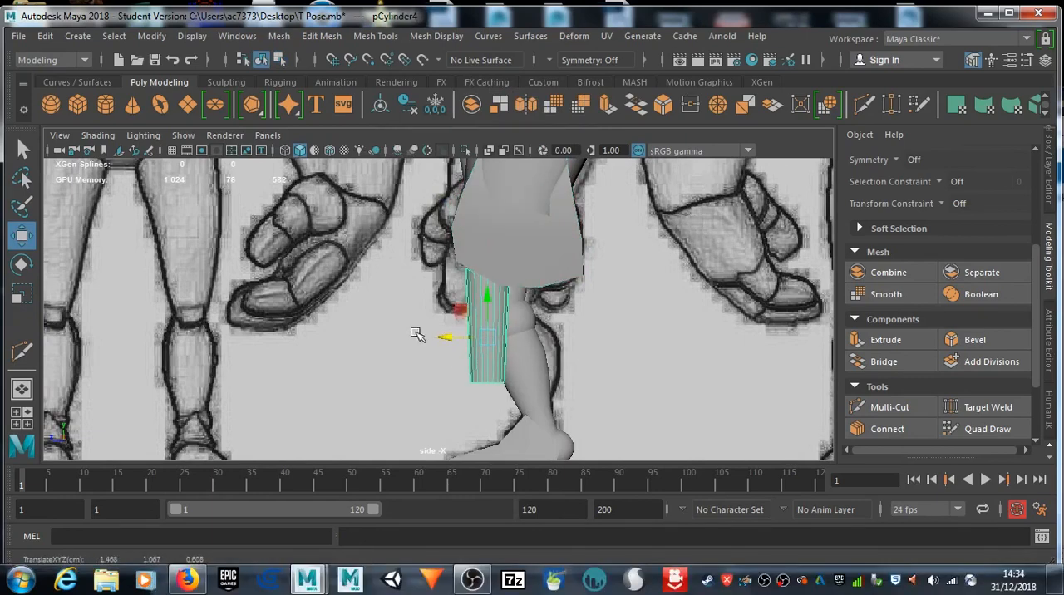
Step: Rotate the finger cylinder about 9 degrees in the front view so it follows the slant of the hand
{"action": "key", "text": "space"}
{"action": "key", "text": "space"}
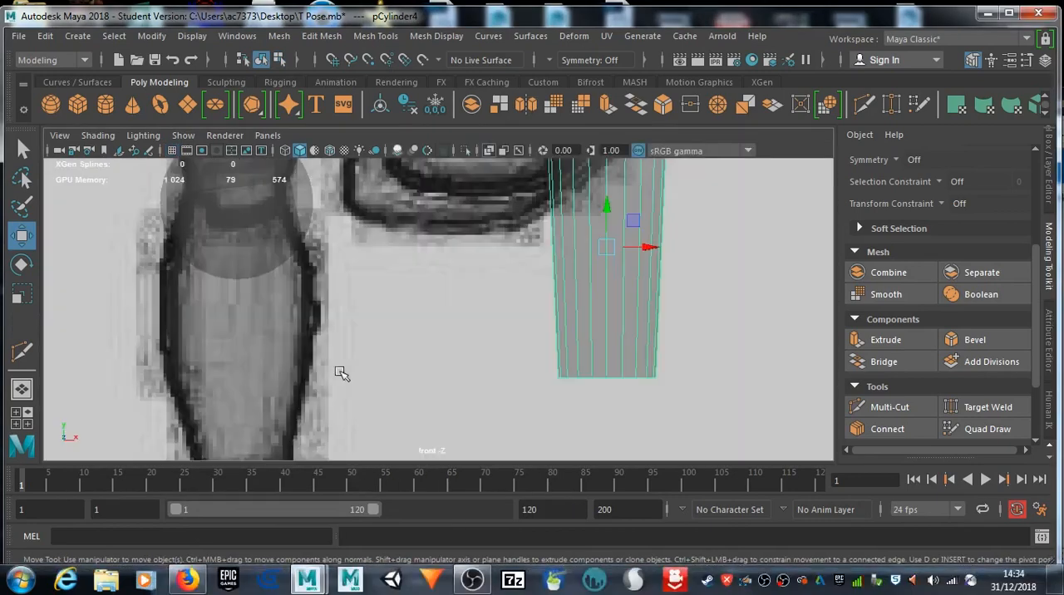
{"action": "scroll", "coordinate": [530, 290], "scroll_direction": "down", "scroll_amount": 5}
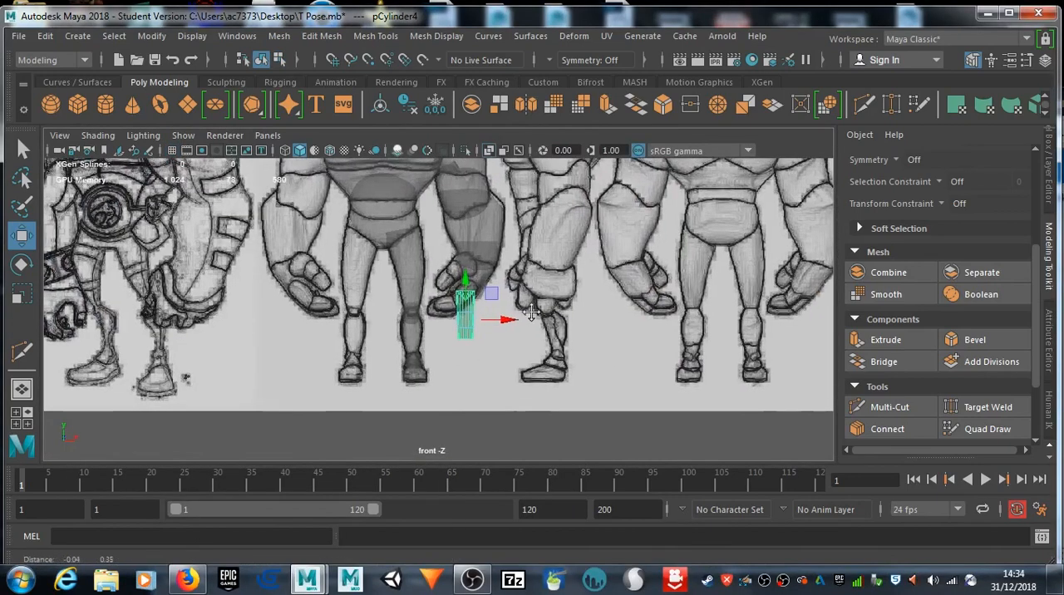
{"action": "scroll", "coordinate": [532, 303], "scroll_direction": "up", "scroll_amount": 3}
{"action": "scroll", "coordinate": [531, 306], "scroll_direction": "up", "scroll_amount": 3}
{"action": "scroll", "coordinate": [499, 297], "scroll_direction": "down", "scroll_amount": 2}
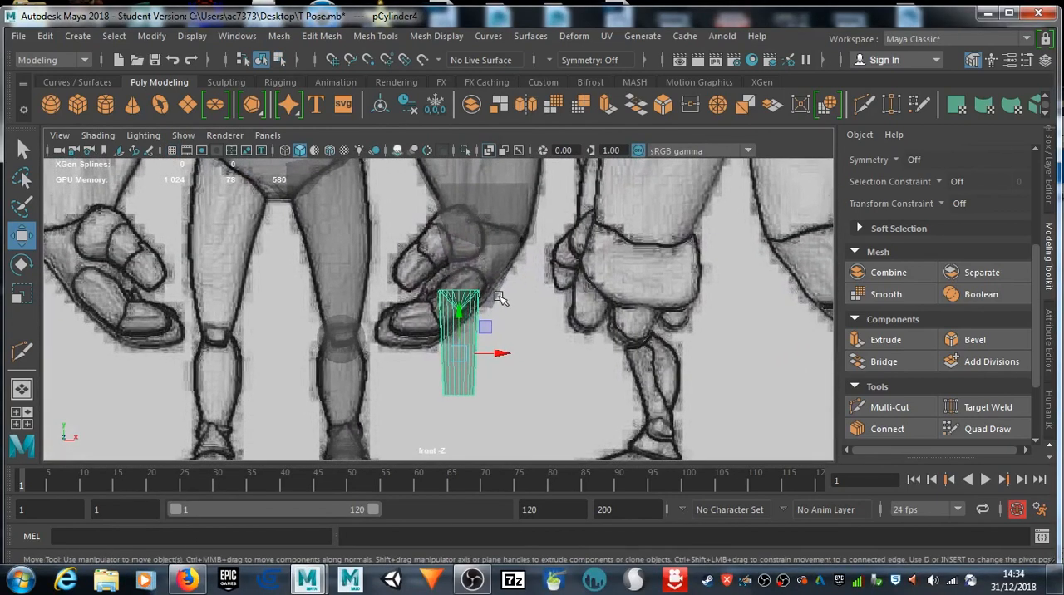
{"action": "key", "text": "e"}
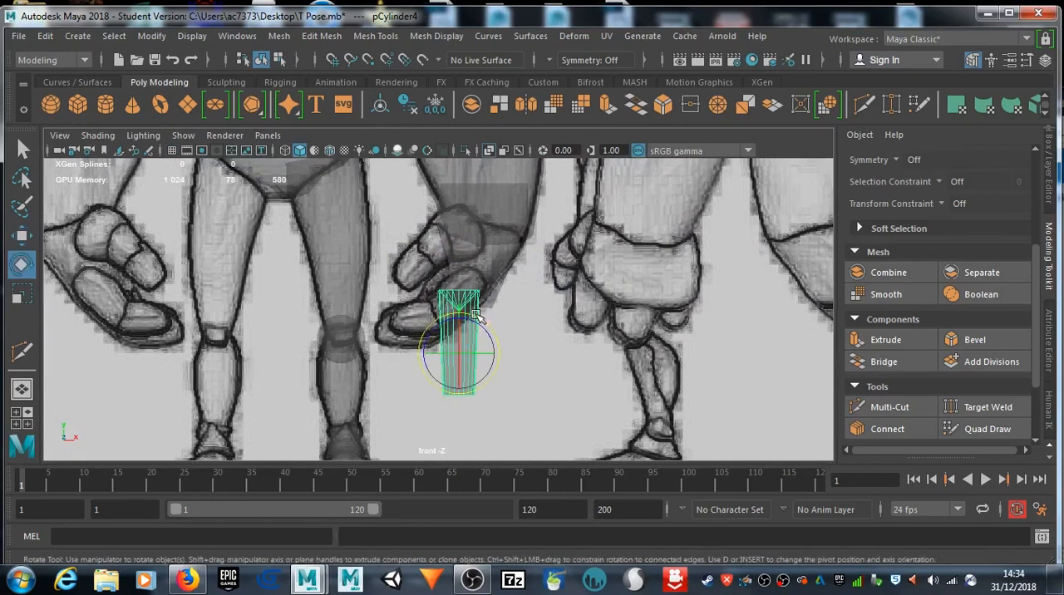
{"action": "left_click_drag", "start_coordinate": [499, 358], "coordinate": [503, 364]}
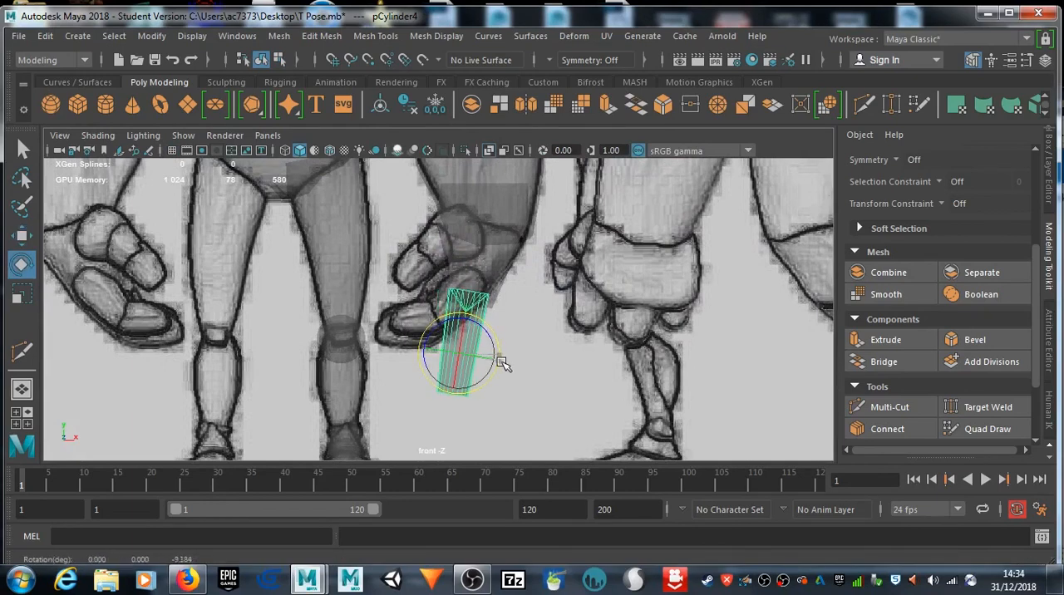
{"action": "key", "text": "w"}
{"action": "left_click_drag", "start_coordinate": [498, 355], "coordinate": [504, 354]}
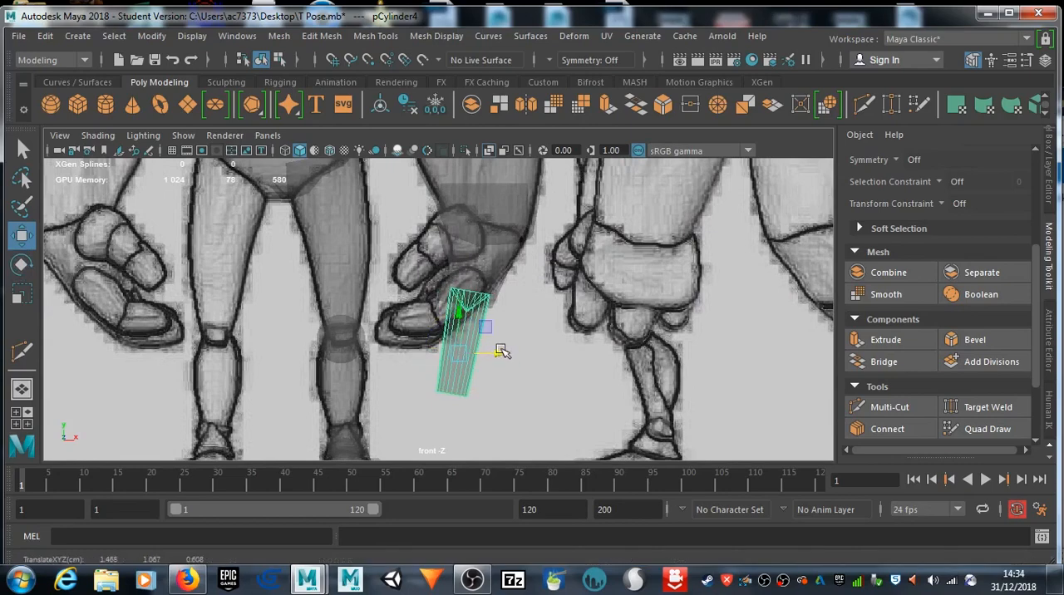
Step: Duplicate the finger cylinder in the perspective view and place the copy beside it under the middle of the palm
{"action": "key", "text": "space"}
{"action": "key", "text": "space"}
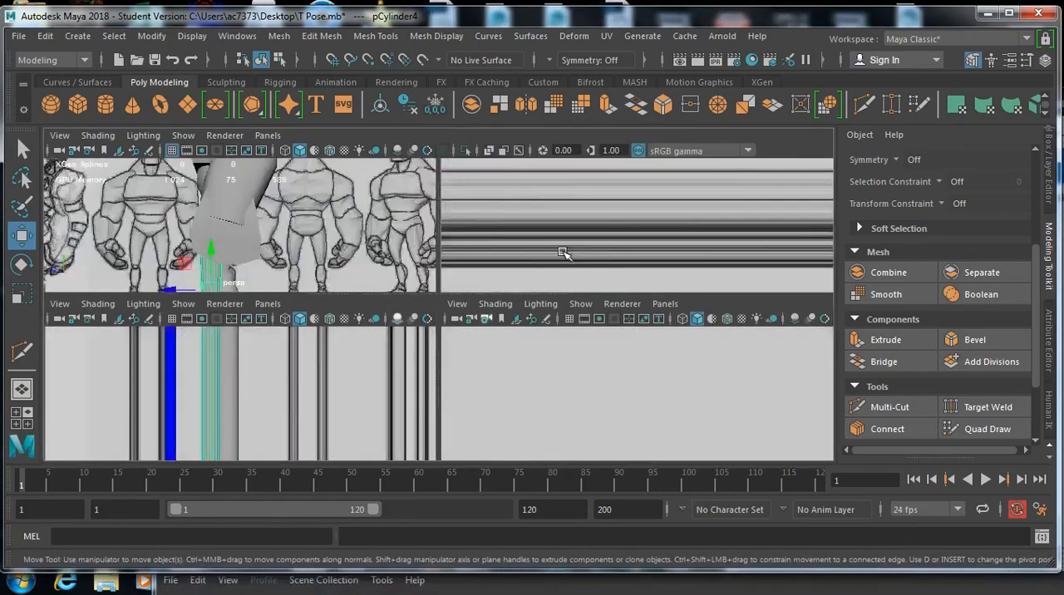
{"action": "left_click_drag", "start_coordinate": [315, 323], "coordinate": [347, 302], "text": "alt"}
{"action": "middle_click_drag", "start_coordinate": [340, 283], "coordinate": [330, 225], "text": "alt"}
{"action": "left_click_drag", "start_coordinate": [330, 225], "coordinate": [341, 343], "text": "alt"}
{"action": "left_click", "coordinate": [365, 305]}
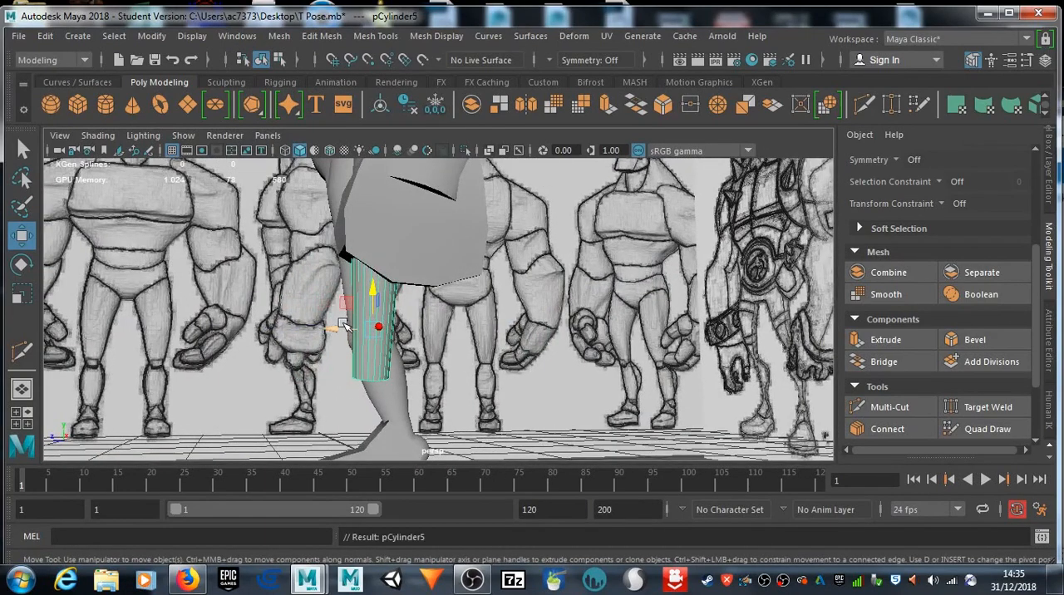
{"action": "left_click_drag", "start_coordinate": [339, 328], "coordinate": [379, 337]}
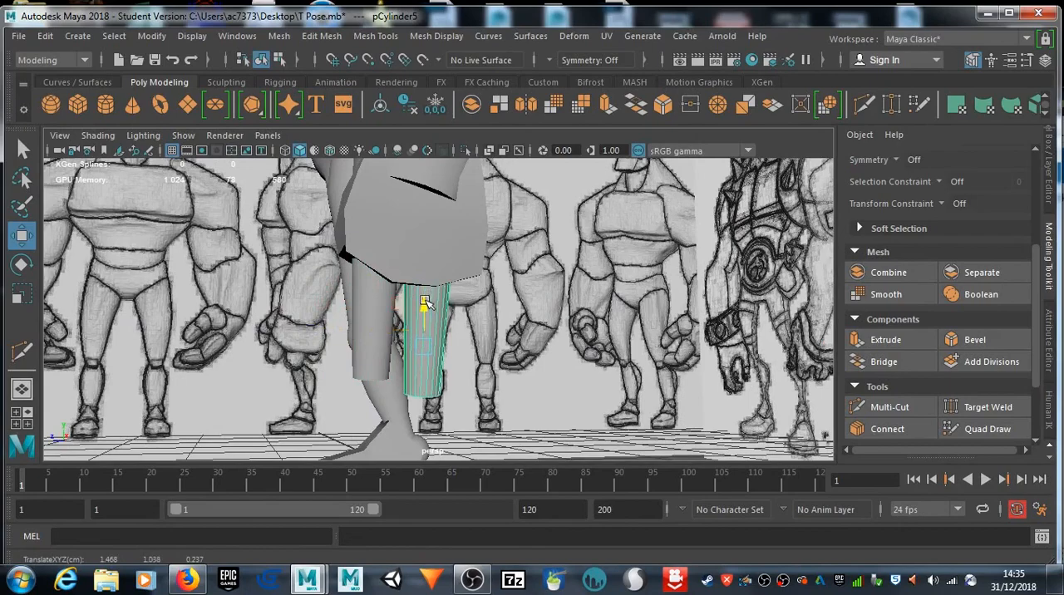
{"action": "mouse_move", "coordinate": [461, 374]}
{"action": "left_mouse_down", "text": "alt"}
{"action": "mouse_move", "coordinate": [544, 325]}
{"action": "mouse_move", "coordinate": [573, 323]}
{"action": "mouse_move", "coordinate": [387, 356]}
{"action": "mouse_move", "coordinate": [399, 361]}
{"action": "mouse_move", "coordinate": [345, 329]}
{"action": "left_mouse_up", "text": "alt"}
{"action": "middle_click_drag", "start_coordinate": [481, 298], "coordinate": [495, 338], "text": "alt"}
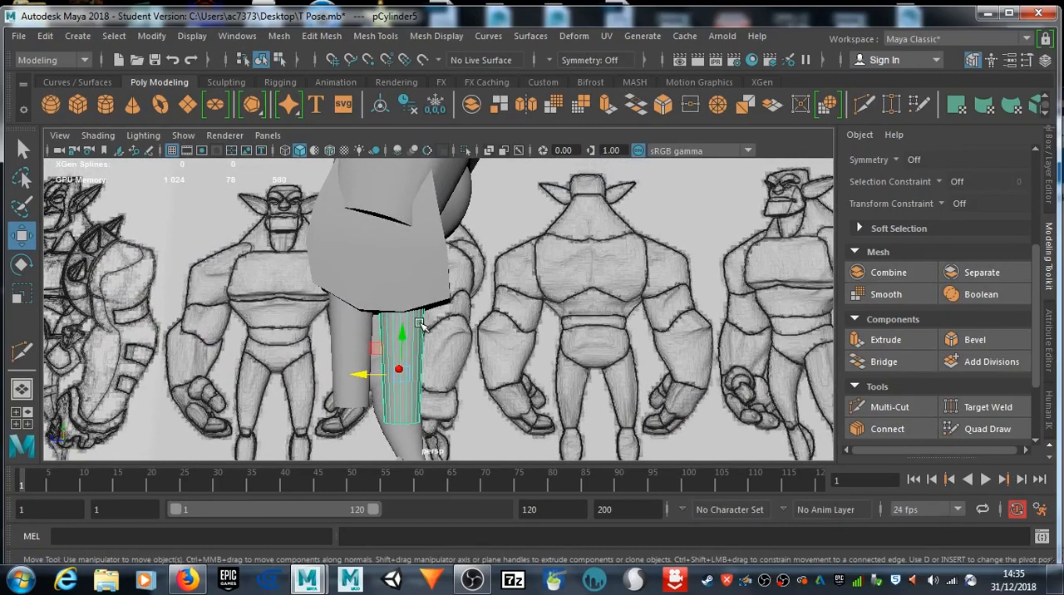
Step: Duplicate the middle finger as a third one, scale it down slightly and place it toward the hand's far edge
{"action": "key", "text": "shift+d"}
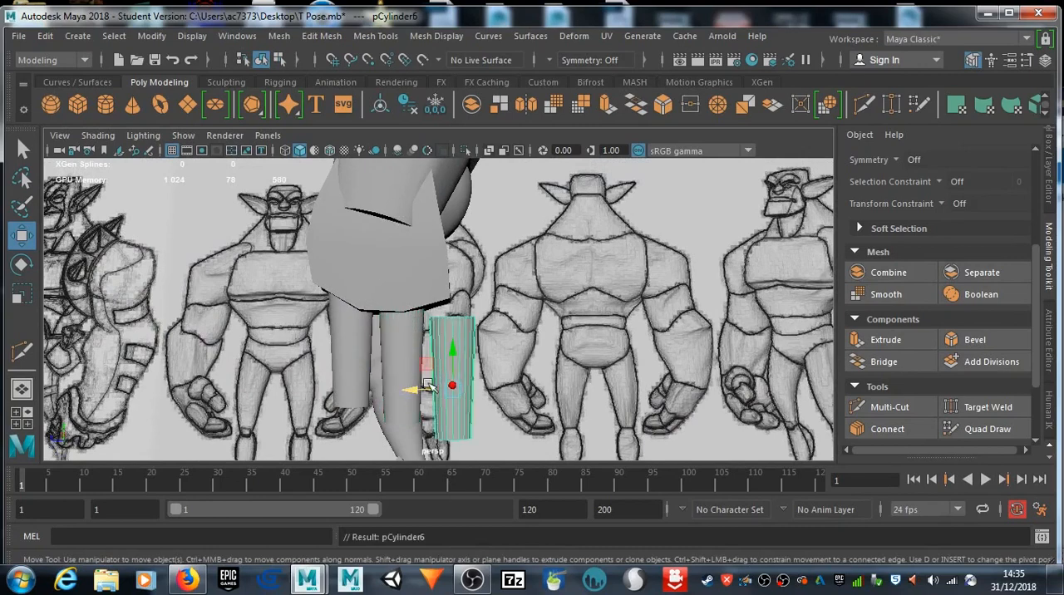
{"action": "key", "text": "r"}
{"action": "left_click_drag", "start_coordinate": [444, 388], "coordinate": [438, 391]}
{"action": "key", "text": "w"}
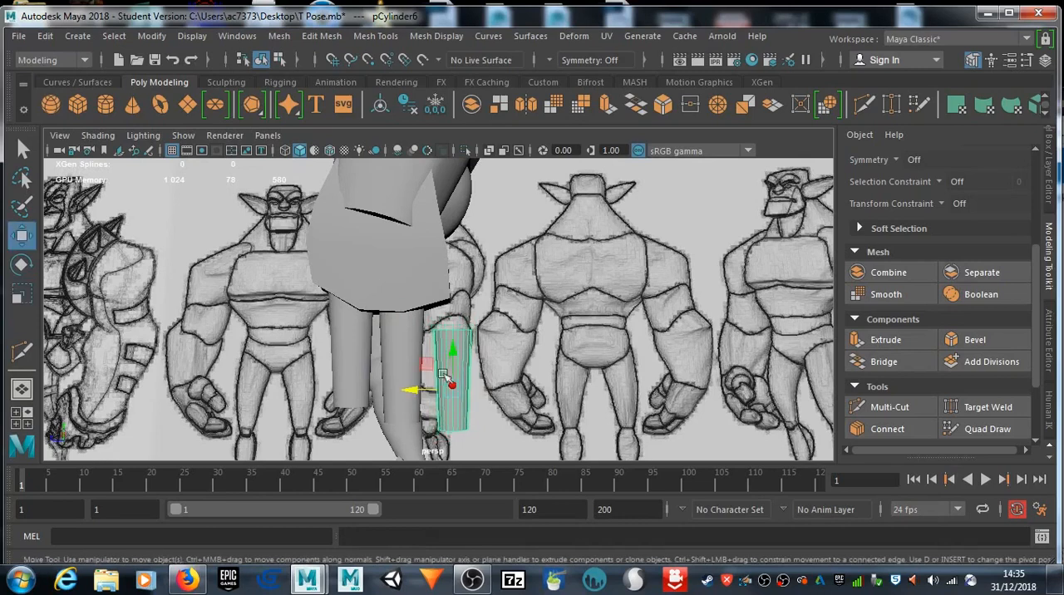
{"action": "left_click_drag", "start_coordinate": [459, 357], "coordinate": [424, 356]}
Step: Adjust the positions of the three finger cylinders so they are spaced along the palm's lower edge
{"action": "left_click", "coordinate": [335, 339]}
{"action": "left_click_drag", "start_coordinate": [312, 353], "coordinate": [350, 362], "text": "alt"}
{"action": "key", "text": "ctrl+z"}
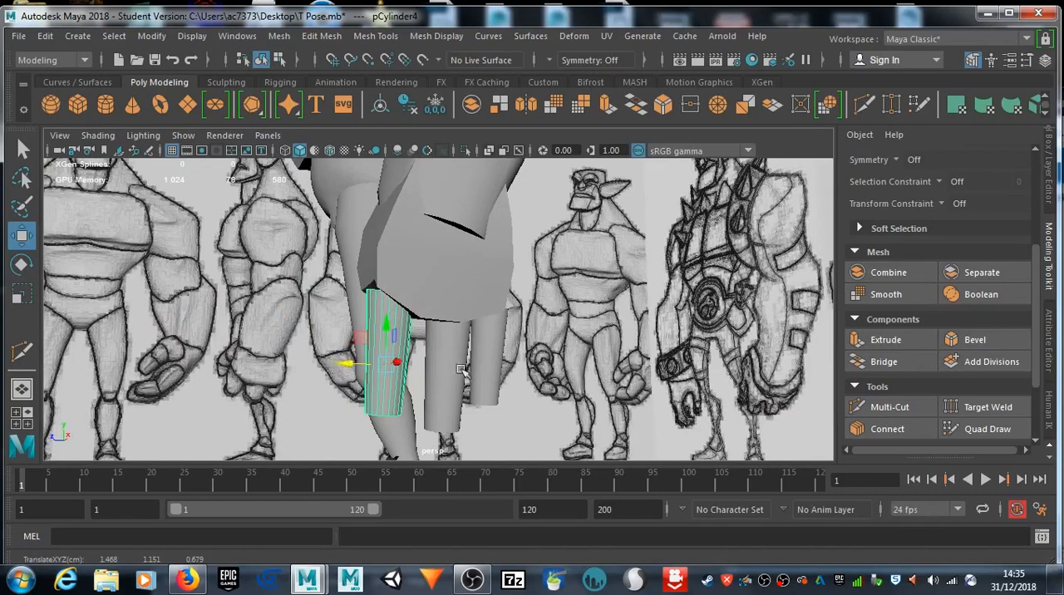
{"action": "left_click", "coordinate": [431, 368]}
{"action": "left_click_drag", "start_coordinate": [411, 381], "coordinate": [450, 375]}
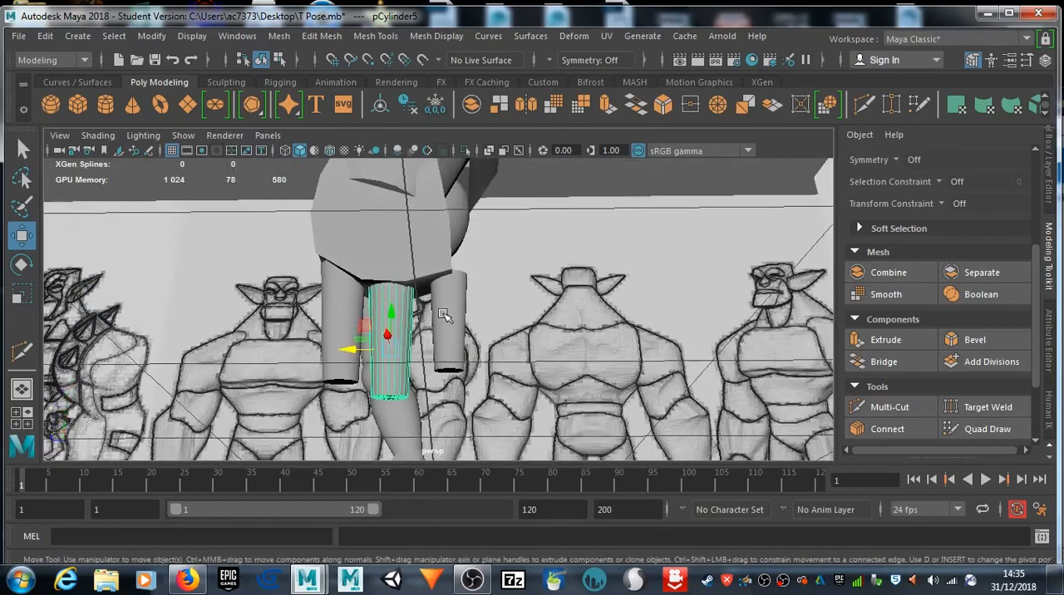
{"action": "left_click_drag", "start_coordinate": [422, 329], "coordinate": [415, 334]}
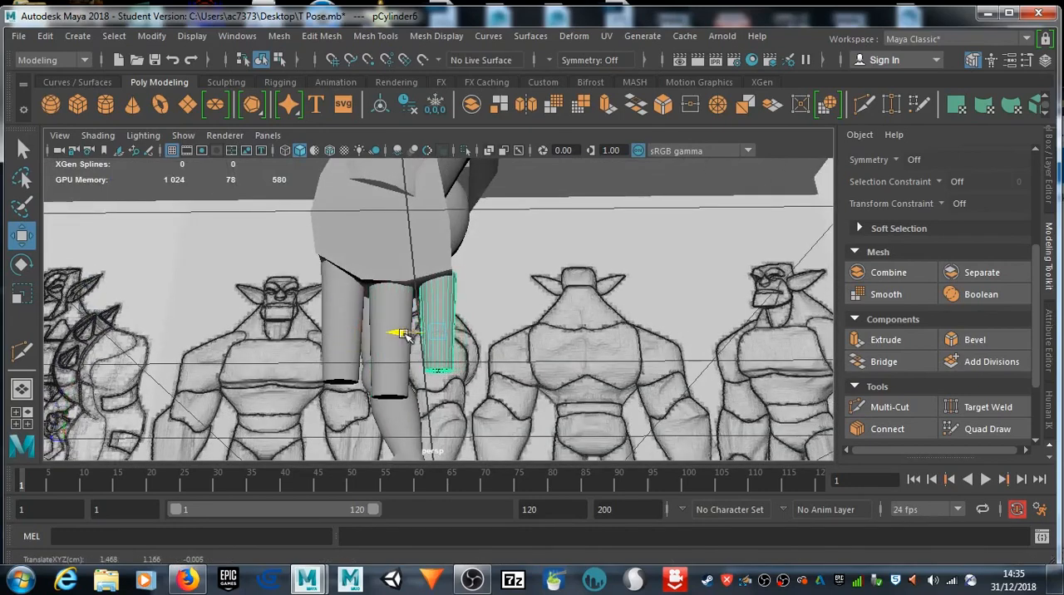
{"action": "left_click", "coordinate": [376, 302]}
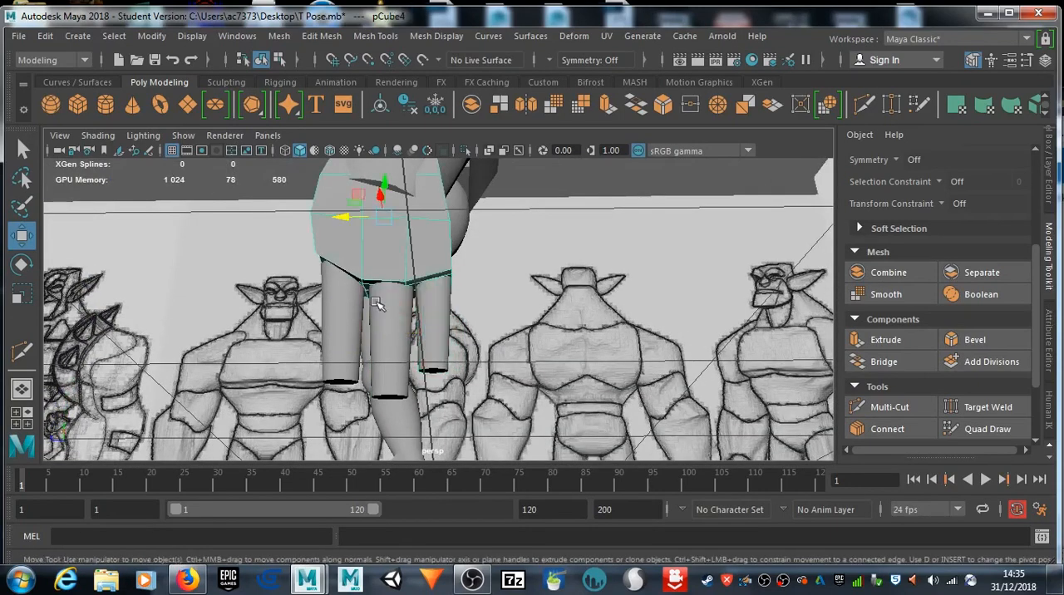
Step: Duplicate a finger cylinder as a thumb and move the copy up and out in front of the palm
{"action": "left_click", "coordinate": [388, 358]}
{"action": "left_click_drag", "start_coordinate": [363, 350], "coordinate": [477, 320]}
{"action": "left_click", "coordinate": [492, 359]}
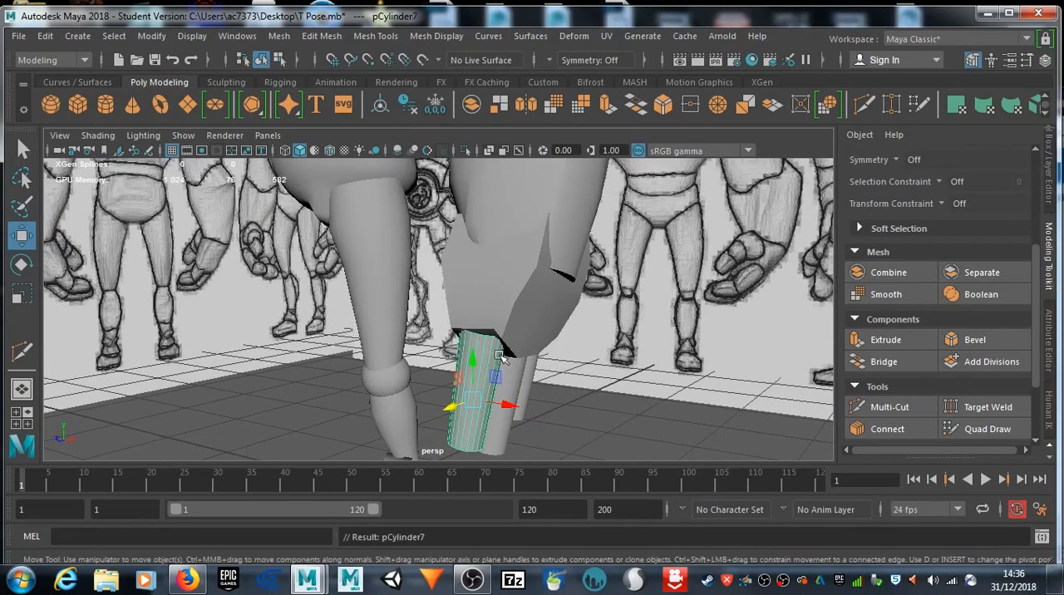
{"action": "left_click_drag", "start_coordinate": [471, 358], "coordinate": [486, 331]}
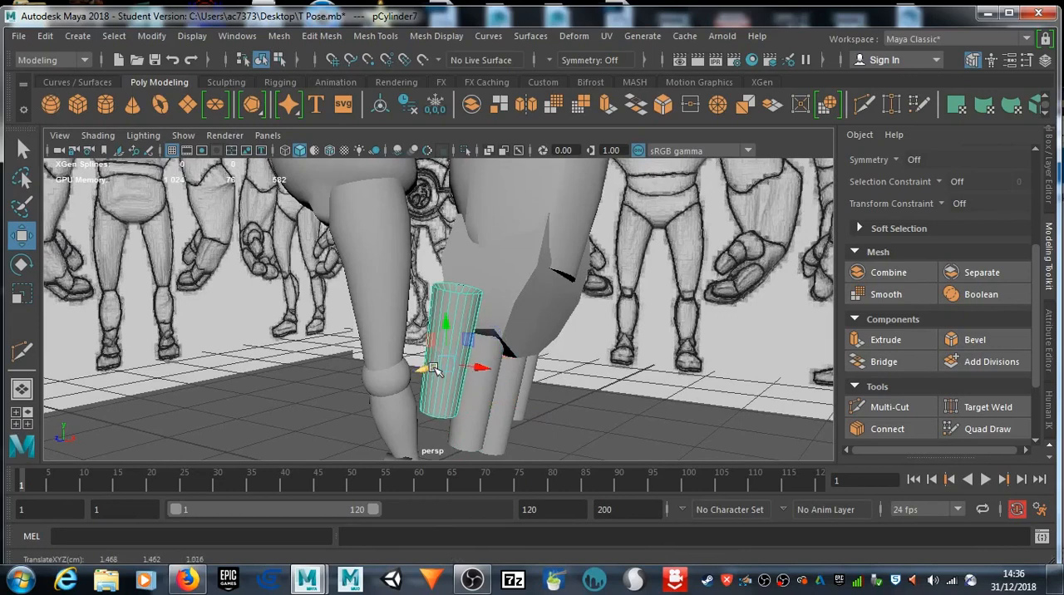
Step: Rotate the thumb cylinder to about -38 degrees in X and move it up against the side of the palm
{"action": "key", "text": "e"}
{"action": "left_click_drag", "start_coordinate": [442, 355], "coordinate": [444, 346]}
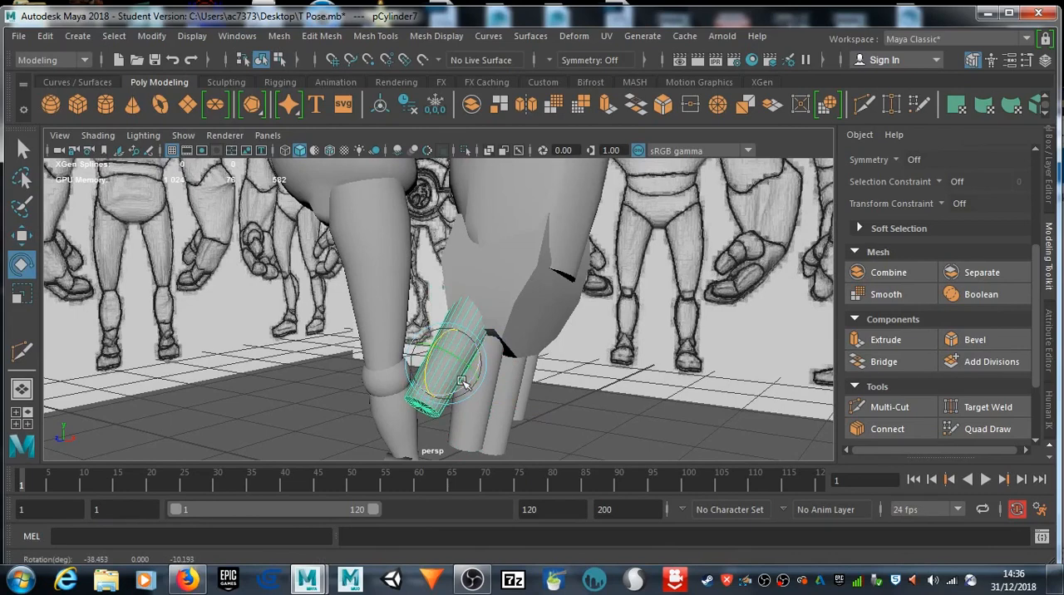
{"action": "key", "text": "w"}
{"action": "left_click_drag", "start_coordinate": [481, 371], "coordinate": [475, 367]}
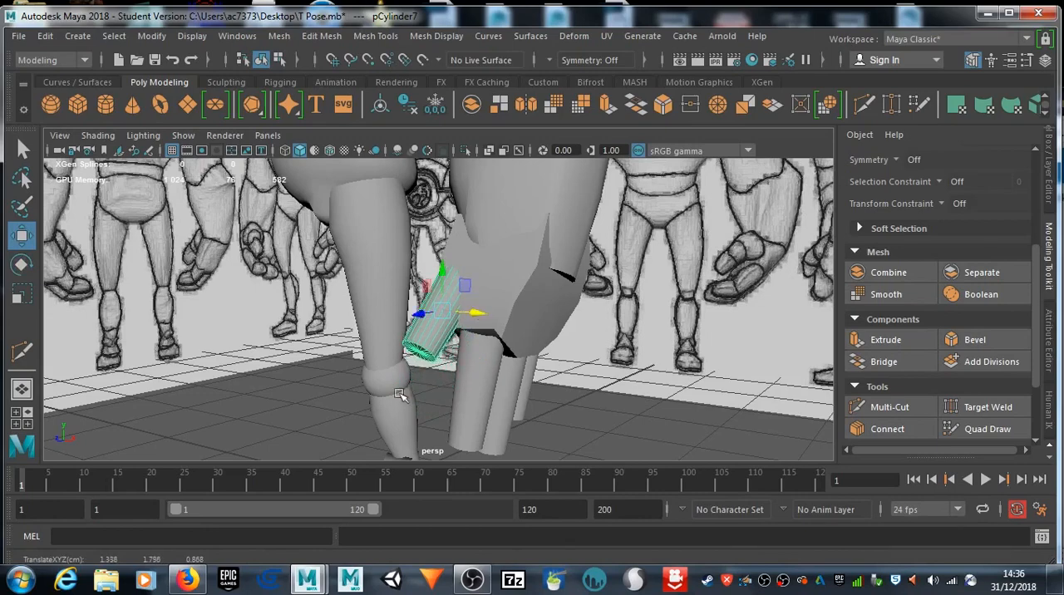
{"action": "left_click_drag", "start_coordinate": [390, 383], "coordinate": [433, 380], "text": "alt"}
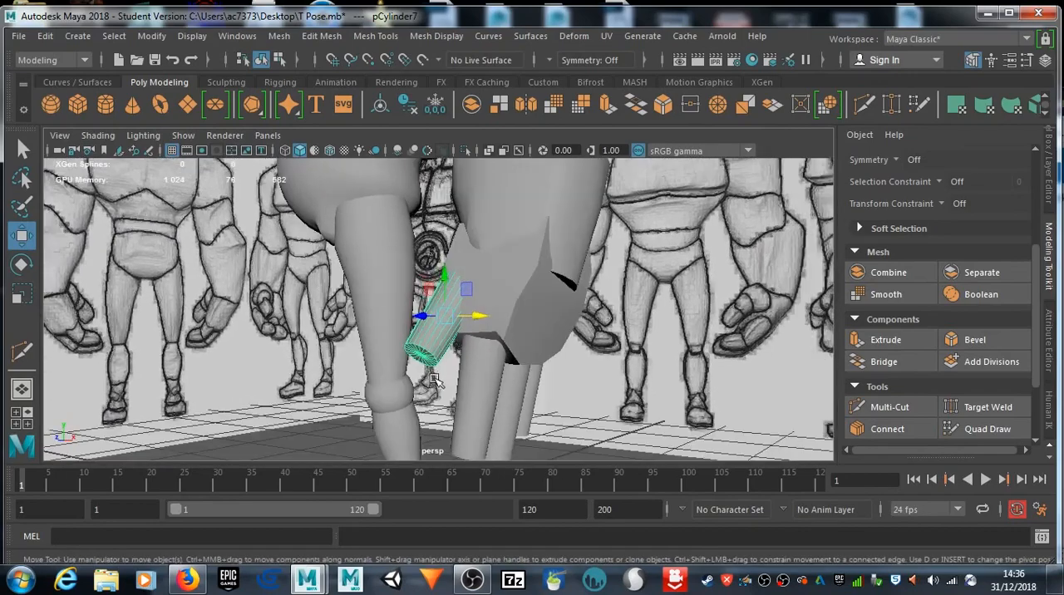
{"action": "left_click_drag", "start_coordinate": [456, 266], "coordinate": [462, 291]}
Step: Insert several edge loops around the thumb cylinder along its length with Multi-Cut
{"action": "key", "text": "r"}
{"action": "left_click_drag", "start_coordinate": [285, 343], "coordinate": [460, 346], "text": "alt"}
{"action": "scroll", "coordinate": [571, 357], "scroll_direction": "up", "scroll_amount": 8}
{"action": "middle_click_drag", "start_coordinate": [601, 368], "coordinate": [371, 349], "text": "alt"}
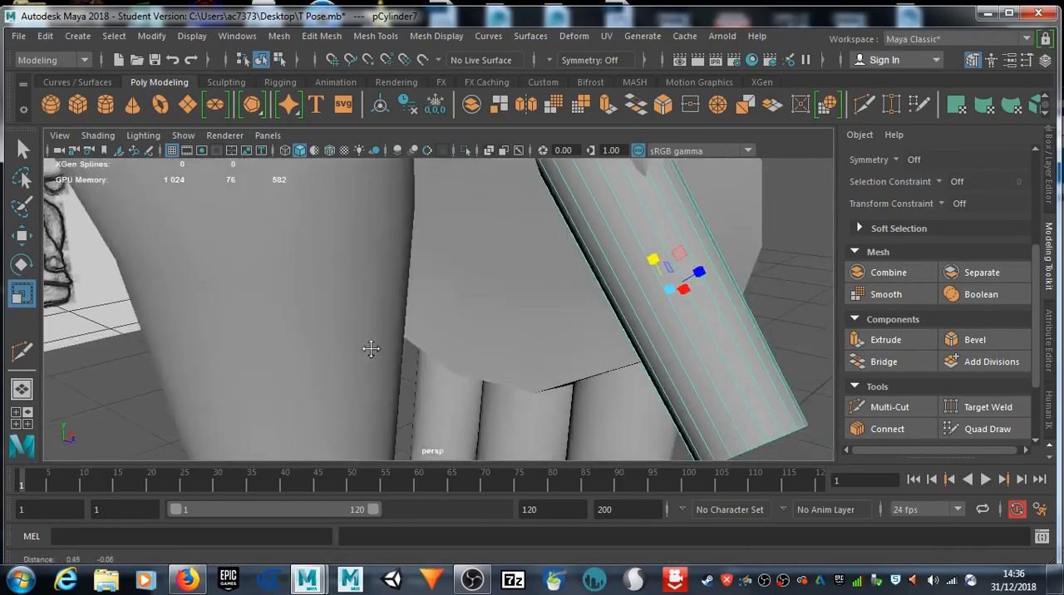
{"action": "scroll", "coordinate": [371, 349], "scroll_direction": "down", "scroll_amount": 6}
{"action": "left_click", "coordinate": [867, 103]}
{"action": "left_click", "coordinate": [513, 362], "text": "ctrl"}
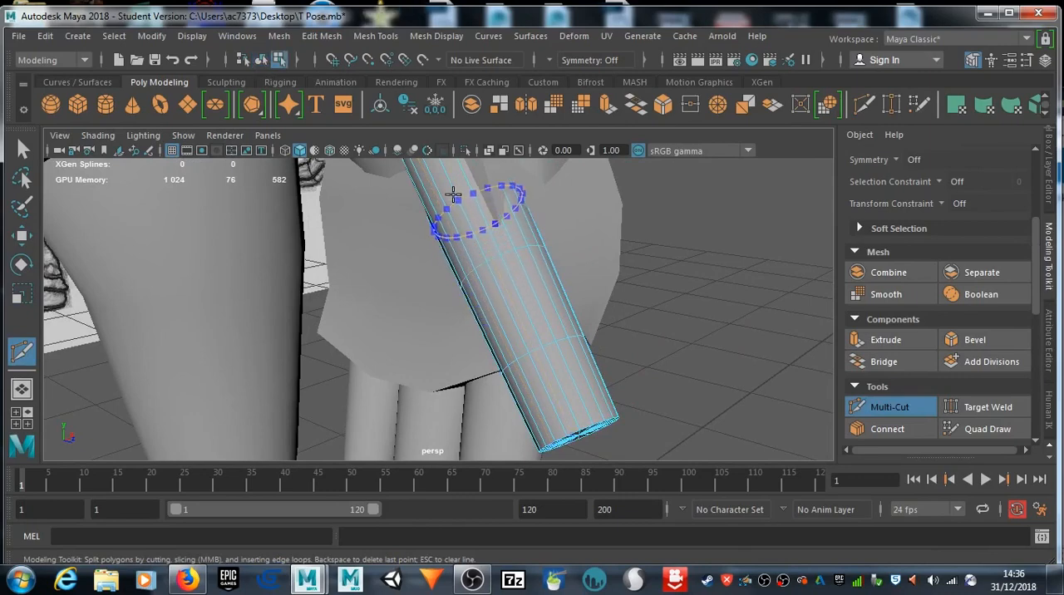
{"action": "scroll", "coordinate": [543, 345], "scroll_direction": "down", "scroll_amount": 5}
{"action": "left_click_drag", "start_coordinate": [543, 345], "coordinate": [465, 316], "text": "alt"}
{"action": "scroll", "coordinate": [464, 316], "scroll_direction": "up", "scroll_amount": 5}
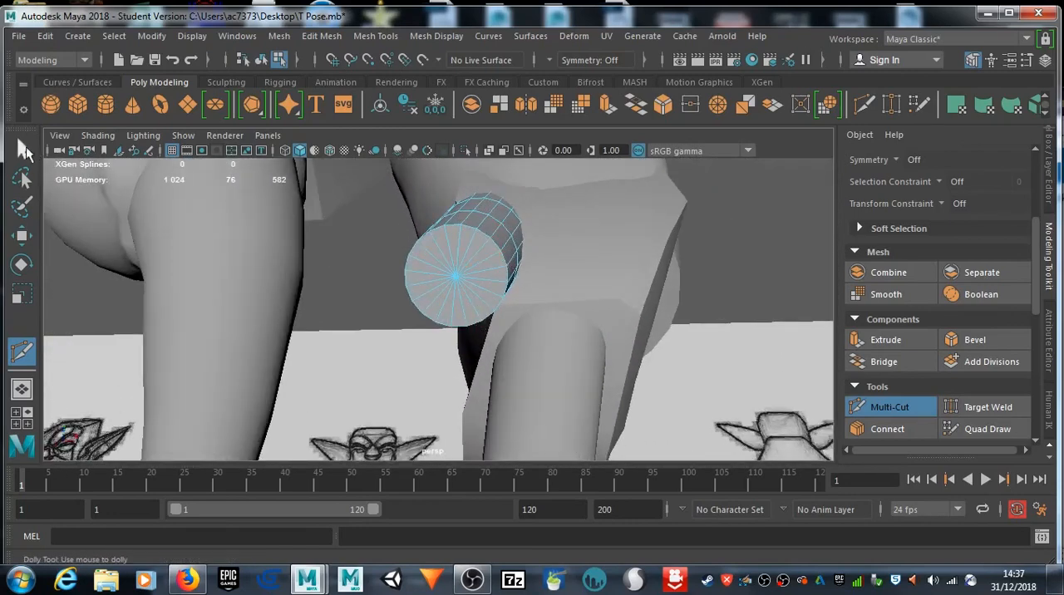
Step: Select the edge loop at the thumb's tip and scale it down to about 0.8 to taper the end
{"action": "left_click", "coordinate": [23, 148]}
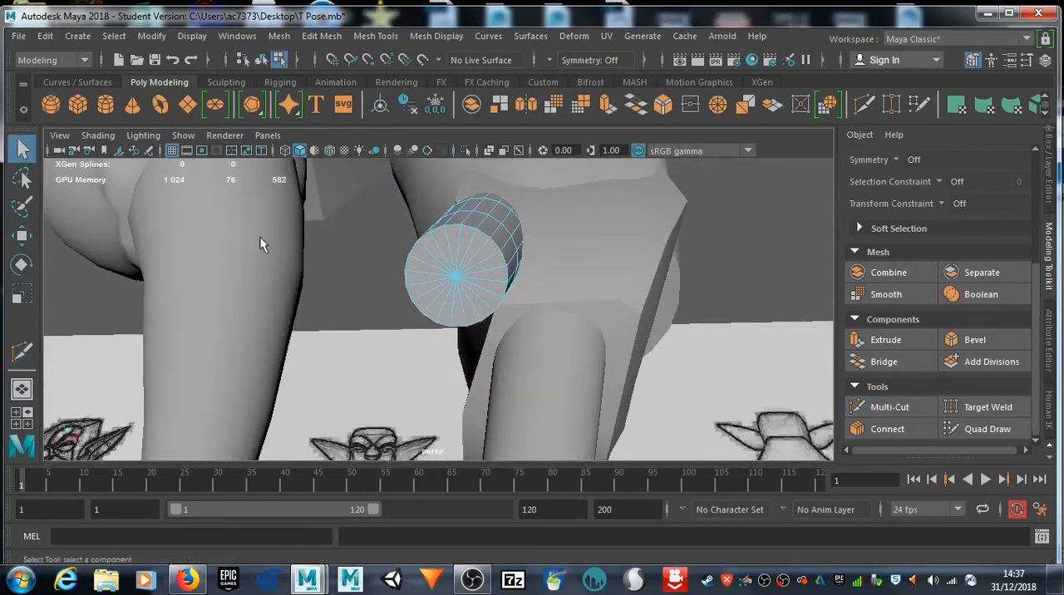
{"action": "double_click", "coordinate": [505, 266]}
{"action": "key", "text": "r"}
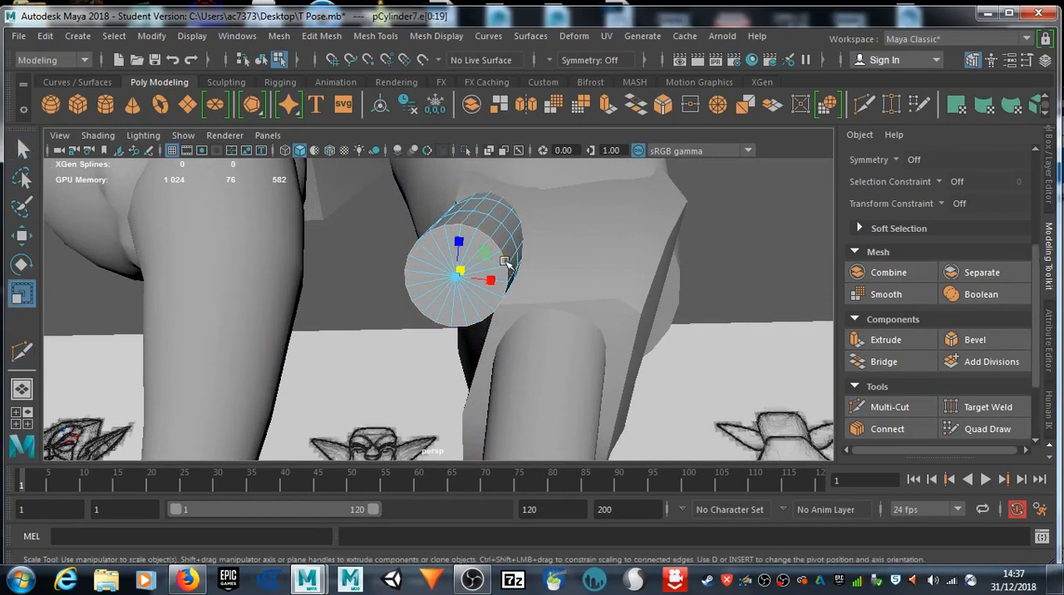
{"action": "left_click_drag", "start_coordinate": [459, 277], "coordinate": [455, 277]}
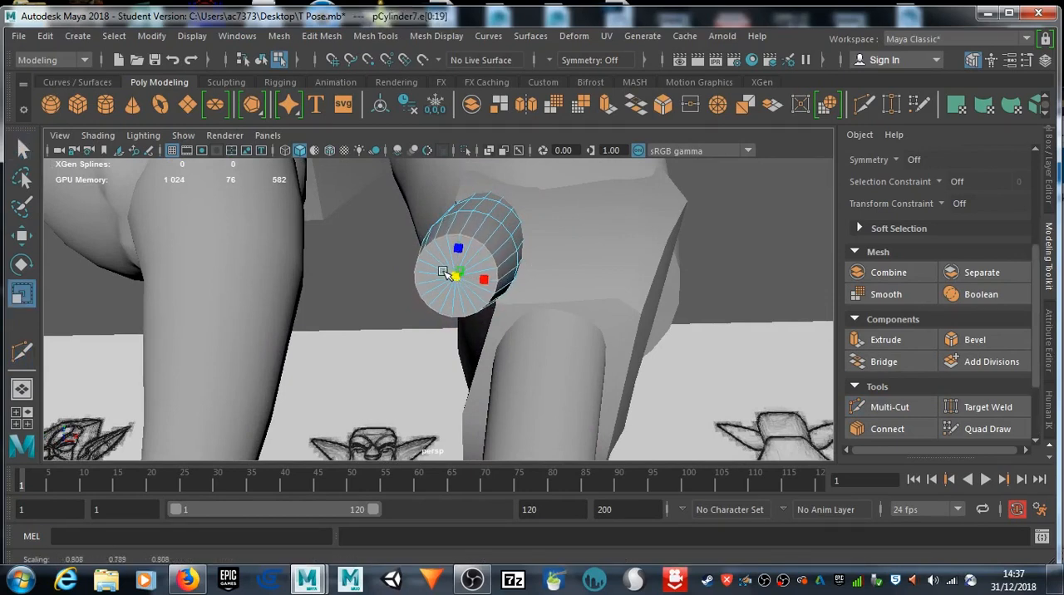
Step: Review the arm and hand from several angles and frame the front drawing's head in the front view
{"action": "left_click_drag", "start_coordinate": [535, 301], "coordinate": [518, 393], "text": "alt"}
{"action": "scroll", "coordinate": [534, 292], "scroll_direction": "down", "scroll_amount": 6}
{"action": "middle_click_drag", "start_coordinate": [534, 292], "coordinate": [558, 444], "text": "alt"}
{"action": "left_click_drag", "start_coordinate": [557, 444], "coordinate": [539, 319], "text": "alt"}
{"action": "middle_click_drag", "start_coordinate": [535, 337], "coordinate": [527, 265], "text": "alt"}
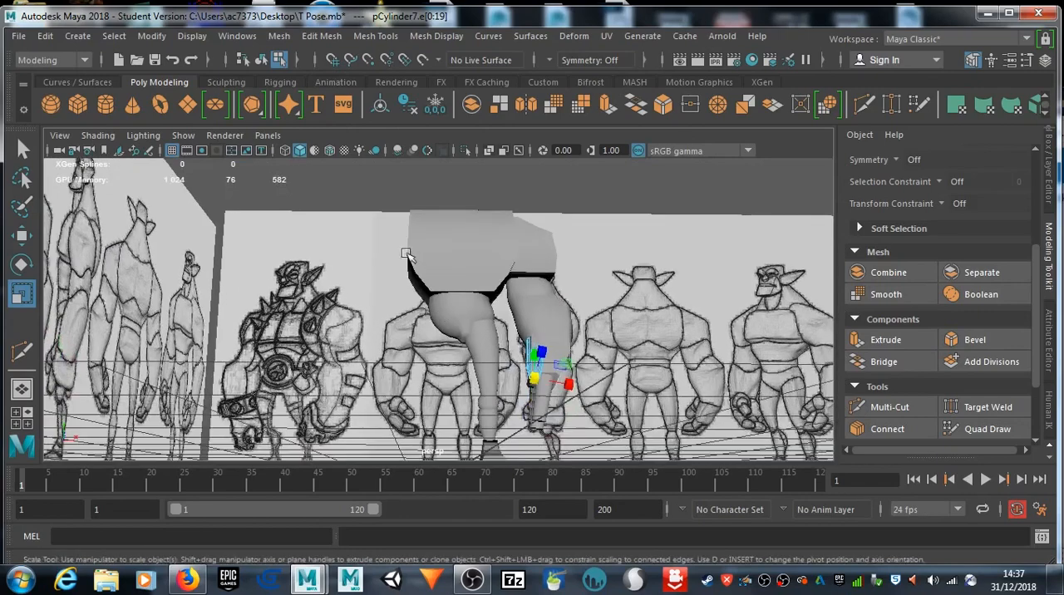
{"action": "key", "text": "space"}
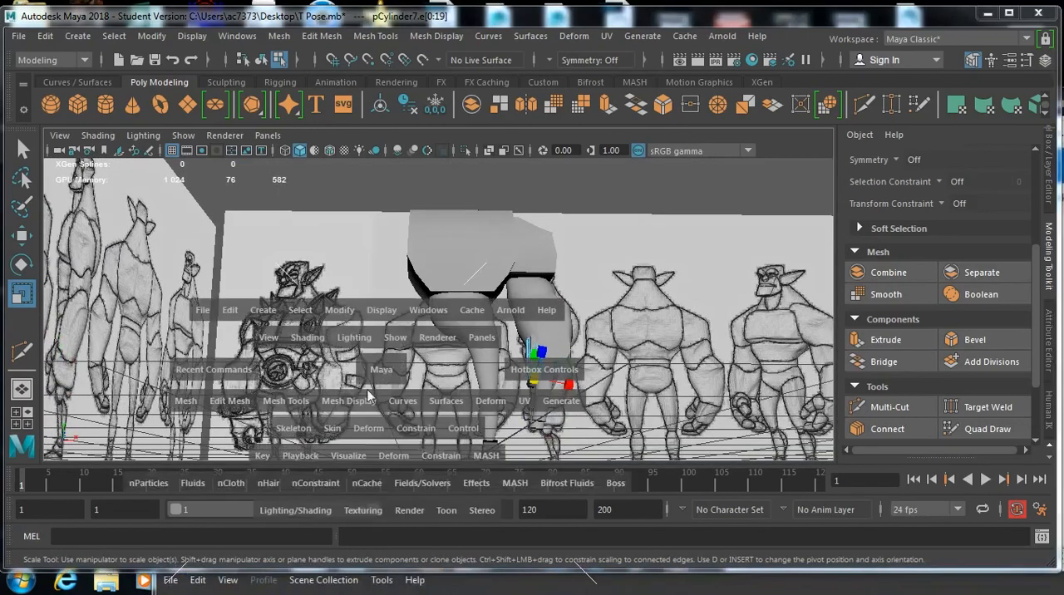
{"action": "key", "text": "space"}
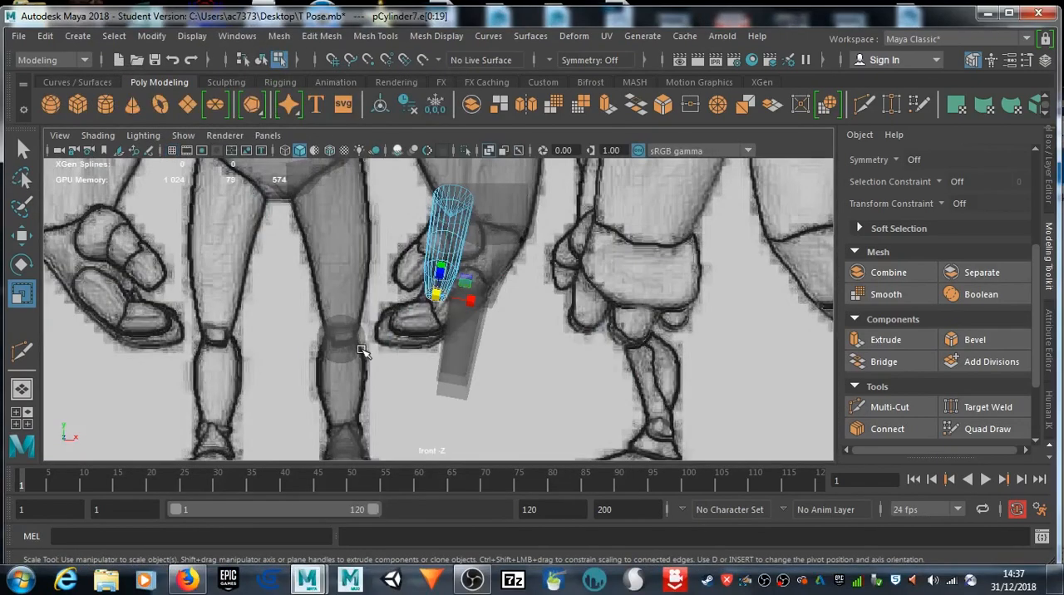
{"action": "scroll", "coordinate": [363, 350], "scroll_direction": "down", "scroll_amount": 6}
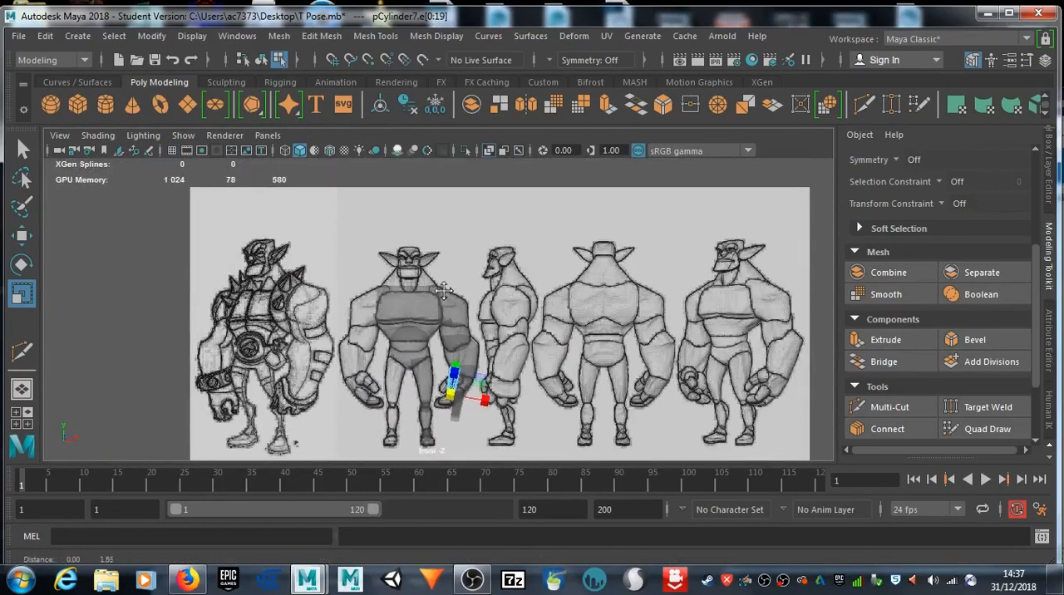
{"action": "scroll", "coordinate": [445, 290], "scroll_direction": "up", "scroll_amount": 8}
{"action": "middle_click_drag", "start_coordinate": [430, 333], "coordinate": [448, 335], "text": "alt"}
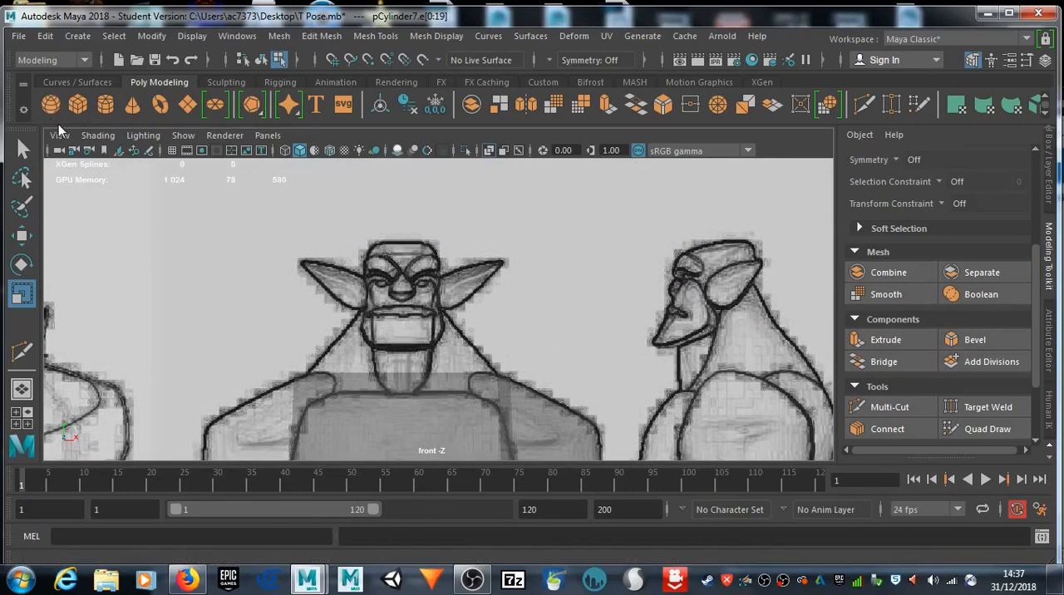
Step: Try a polygon cone over the head and neck of the front drawing, scaled to about 0.9 and centred
{"action": "left_click", "coordinate": [133, 104]}
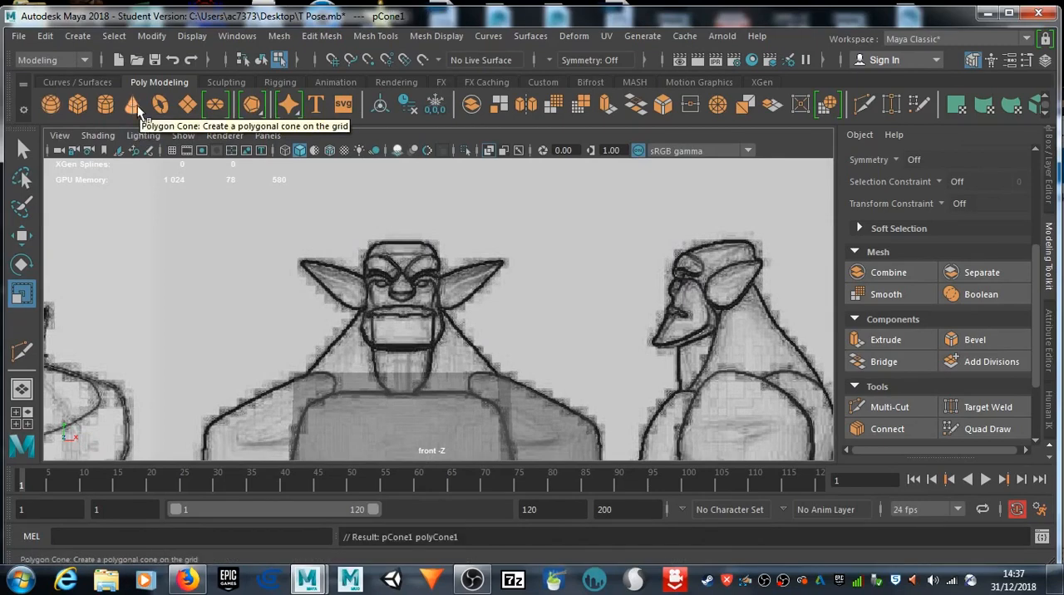
{"action": "scroll", "coordinate": [398, 361], "scroll_direction": "down", "scroll_amount": 8}
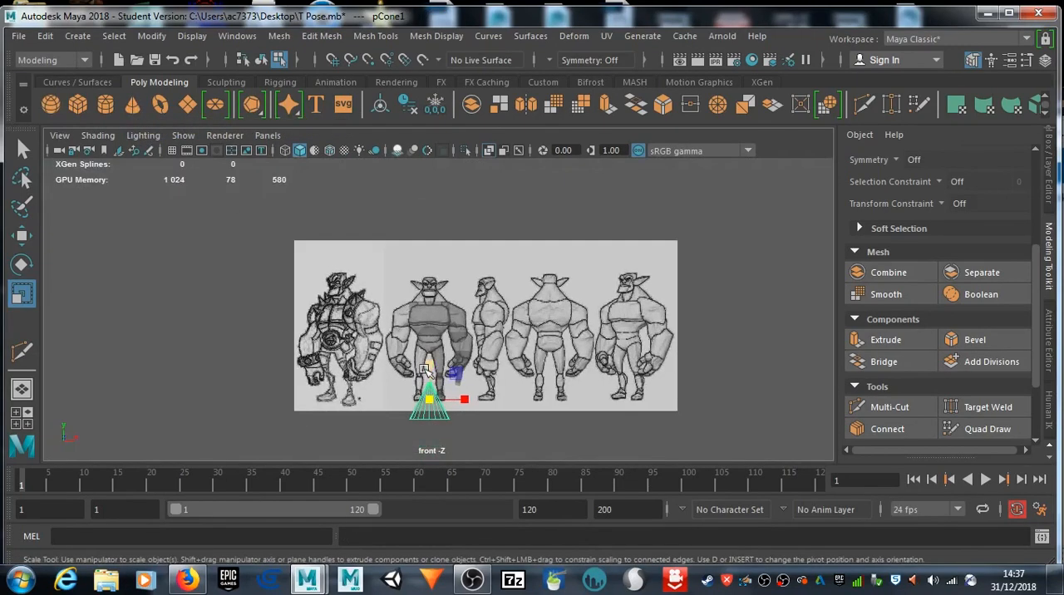
{"action": "key", "text": "w"}
{"action": "left_click_drag", "start_coordinate": [430, 368], "coordinate": [428, 255]}
{"action": "scroll", "coordinate": [428, 254], "scroll_direction": "up", "scroll_amount": 4}
{"action": "scroll", "coordinate": [439, 301], "scroll_direction": "up", "scroll_amount": 3}
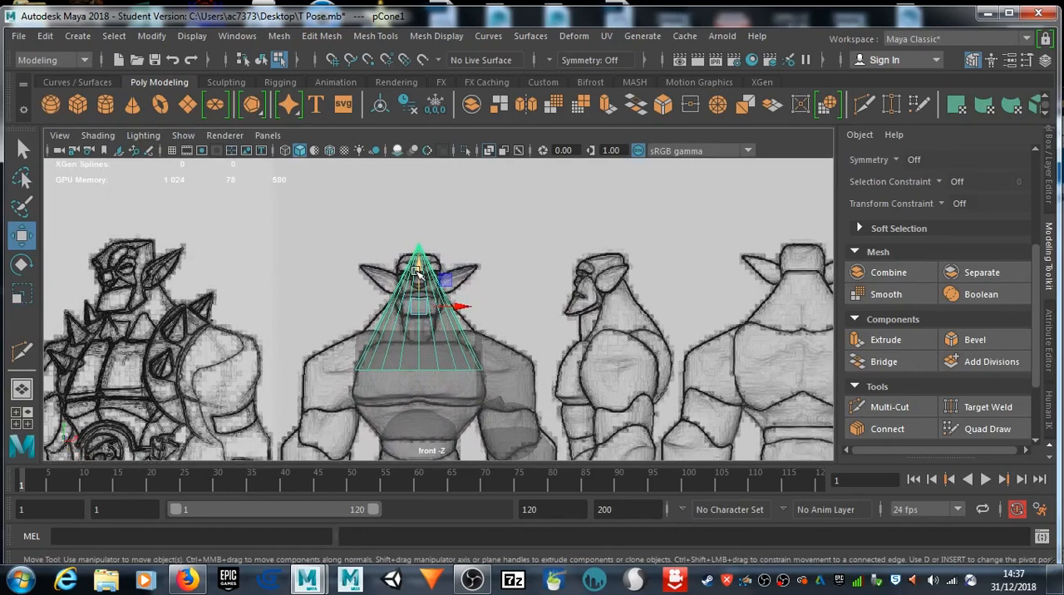
{"action": "key", "text": "r"}
{"action": "left_click_drag", "start_coordinate": [419, 302], "coordinate": [408, 301]}
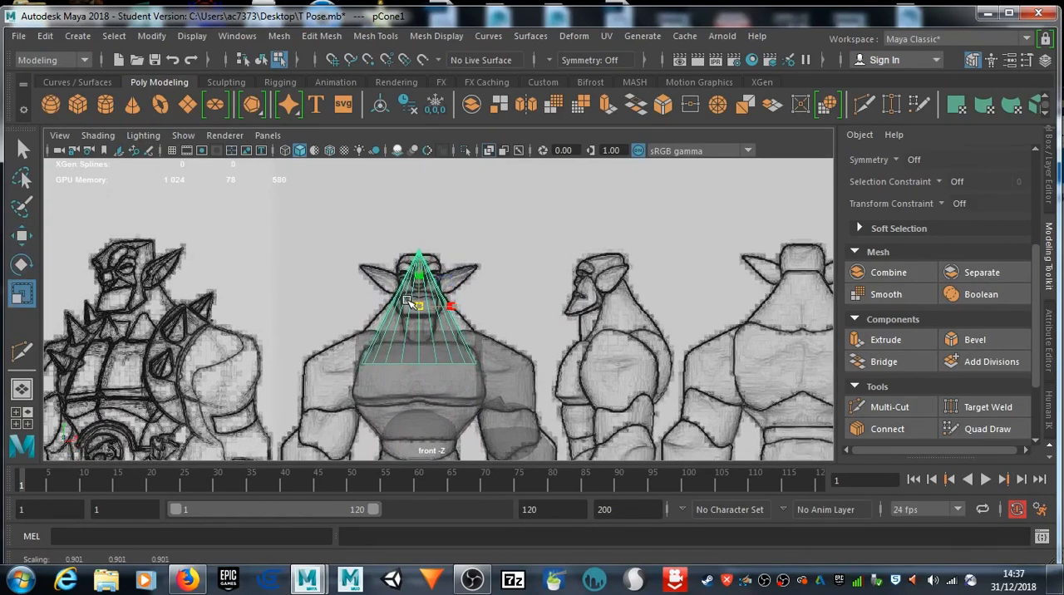
{"action": "key", "text": "w"}
{"action": "left_click_drag", "start_coordinate": [418, 265], "coordinate": [420, 259]}
{"action": "scroll", "coordinate": [444, 347], "scroll_direction": "up", "scroll_amount": 5}
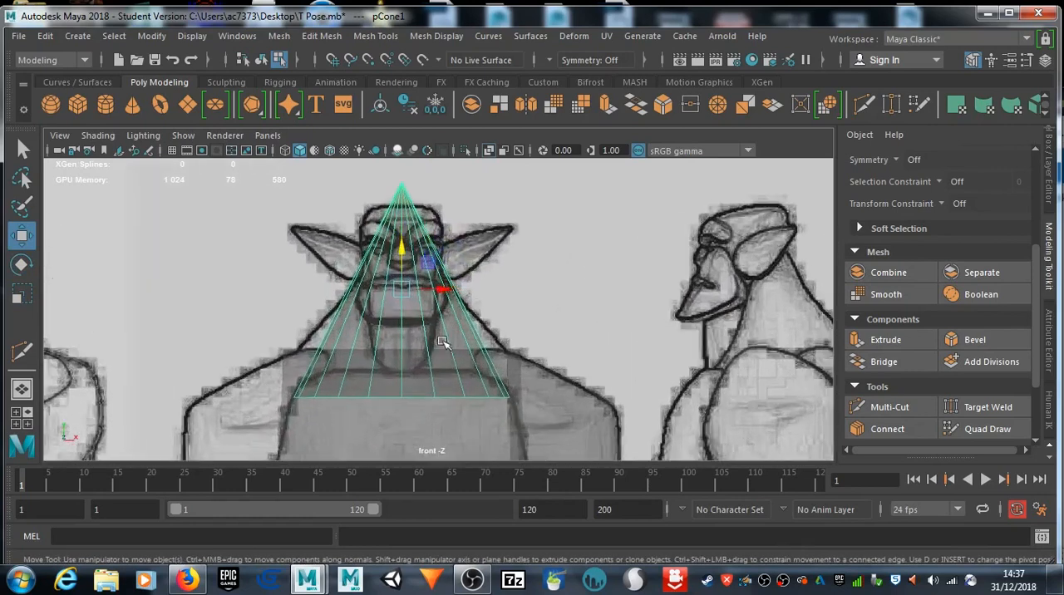
{"action": "mouse_move", "coordinate": [441, 288]}
{"action": "left_mouse_down"}
{"action": "mouse_move", "coordinate": [456, 293]}
{"action": "mouse_move", "coordinate": [439, 294]}
{"action": "left_mouse_up"}
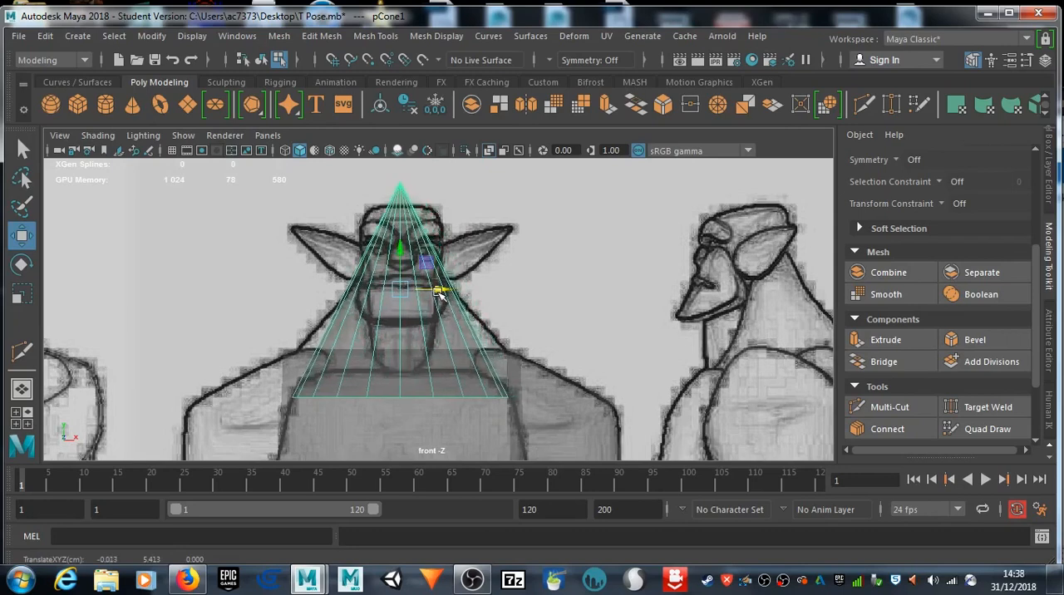
Step: Try to cut the cone with Multi-Cut and delete the cone
{"action": "left_click", "coordinate": [890, 406]}
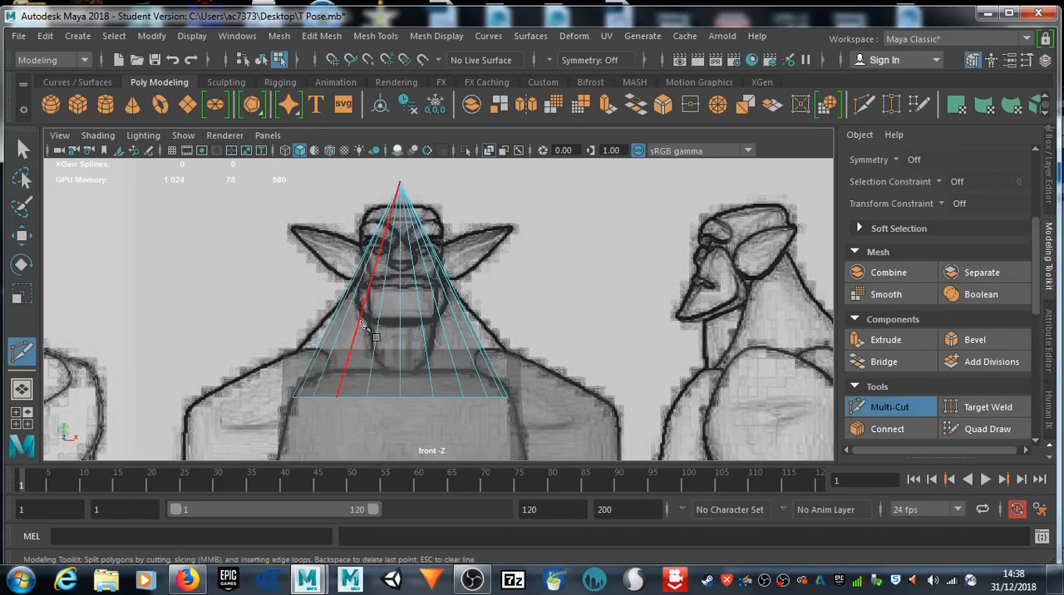
{"action": "left_click", "coordinate": [22, 150]}
{"action": "right_click_drag", "start_coordinate": [421, 398], "coordinate": [340, 123]}
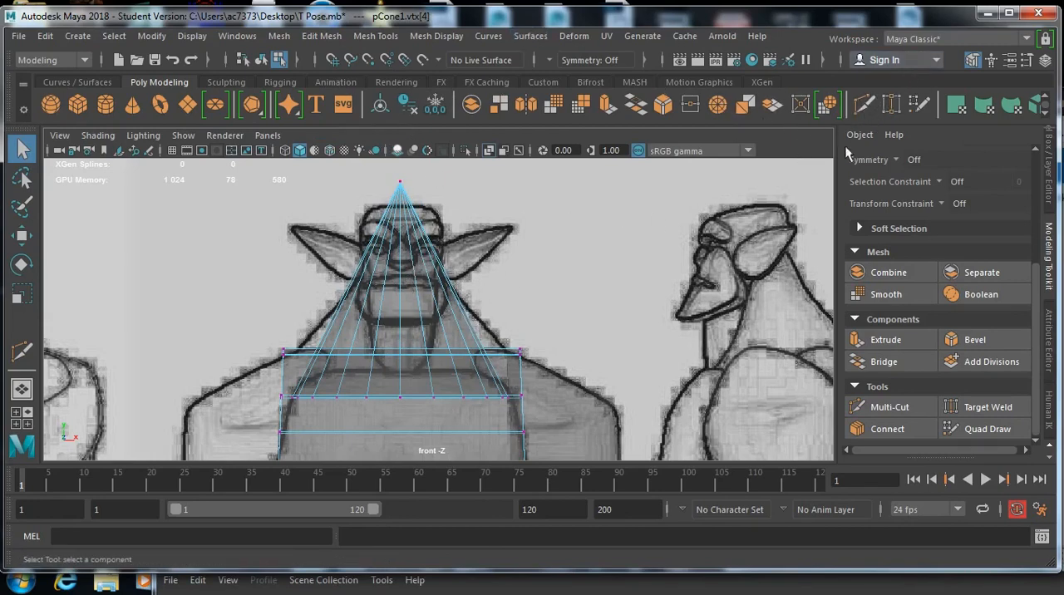
{"action": "left_click", "coordinate": [864, 105]}
{"action": "left_click", "coordinate": [463, 397]}
{"action": "key", "text": "Escape"}
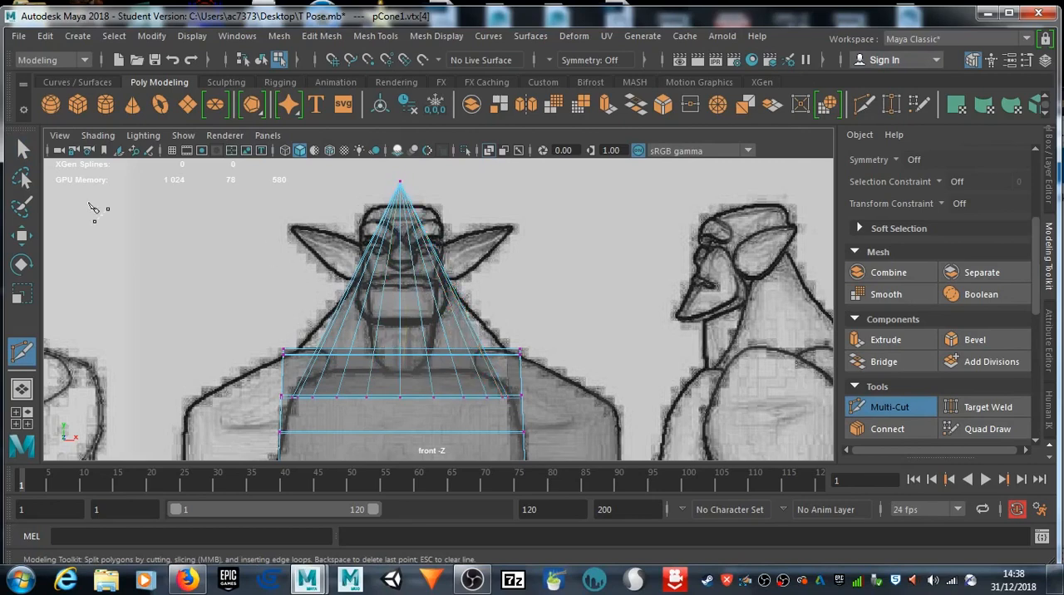
{"action": "key", "text": "q"}
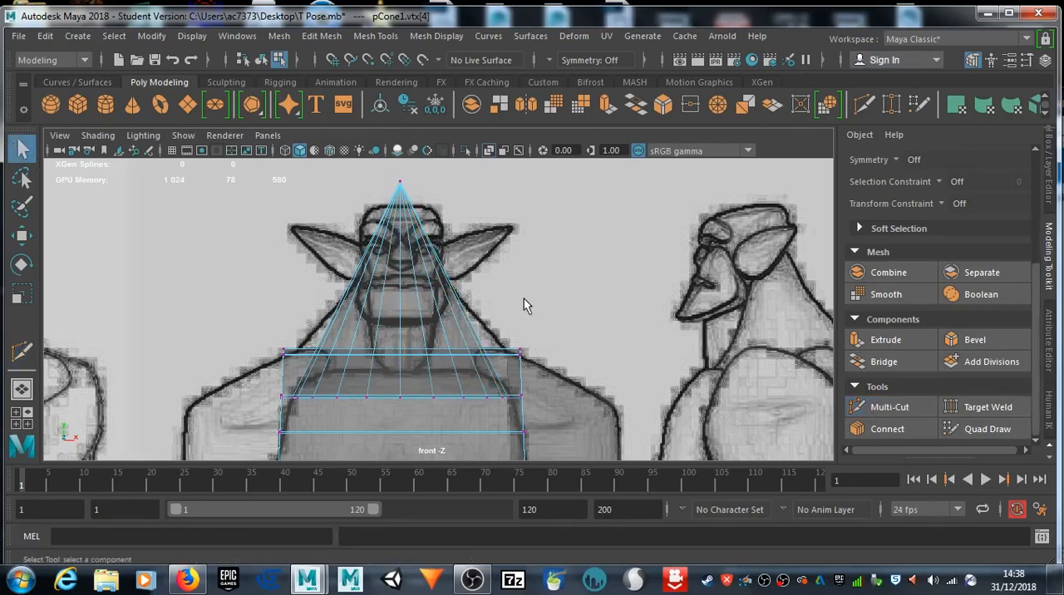
{"action": "right_click_drag", "start_coordinate": [407, 300], "coordinate": [428, 109]}
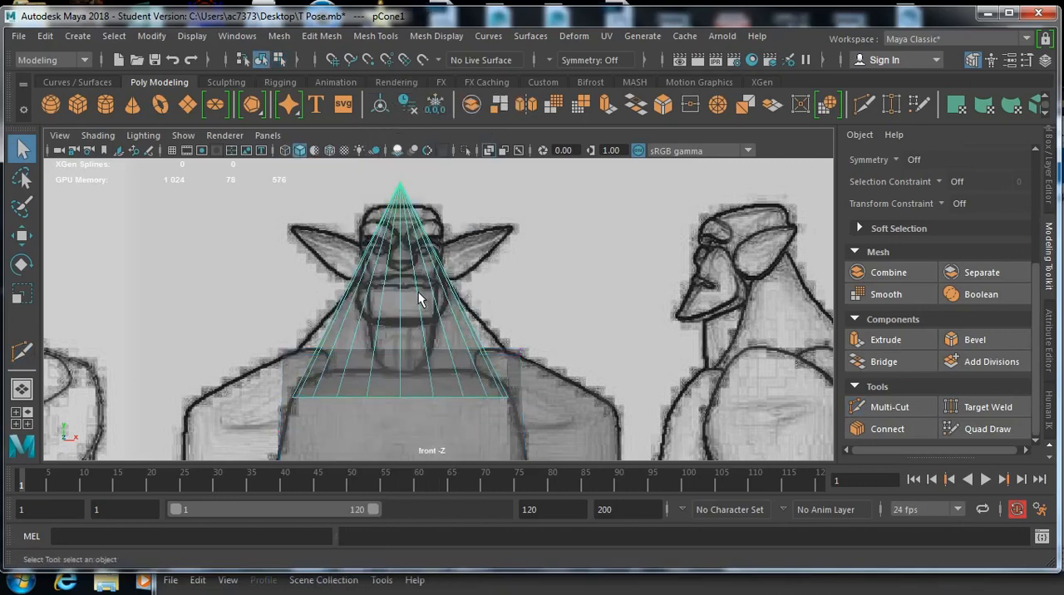
{"action": "key", "text": "Delete"}
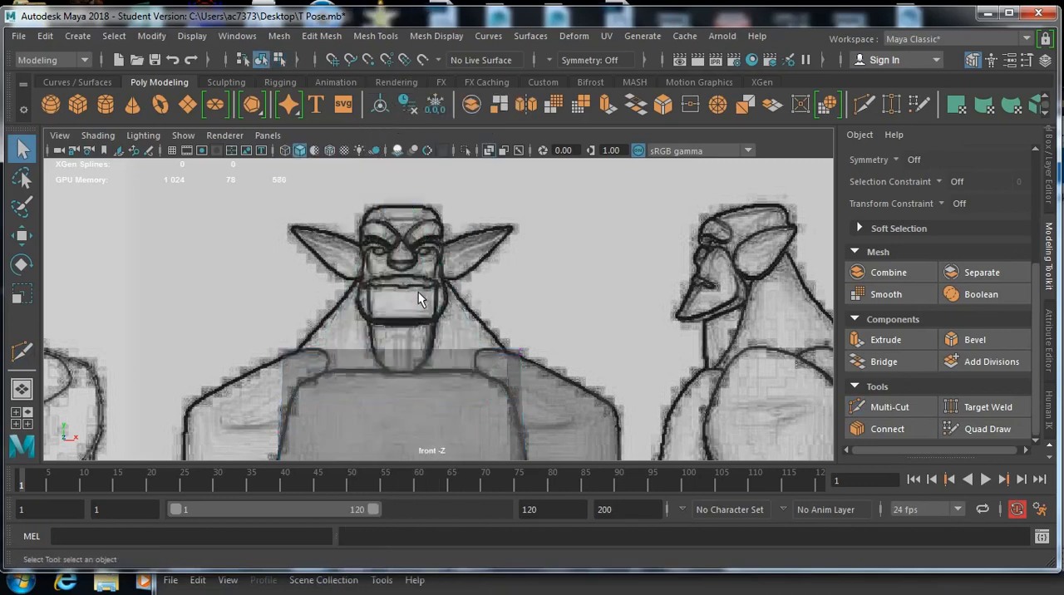
Step: Create a polygon cylinder, scale it down slightly and raise it over the front drawing's neck and head at about 5.4 in Y
{"action": "left_click", "coordinate": [111, 104]}
{"action": "scroll", "coordinate": [456, 376], "scroll_direction": "down", "scroll_amount": 6}
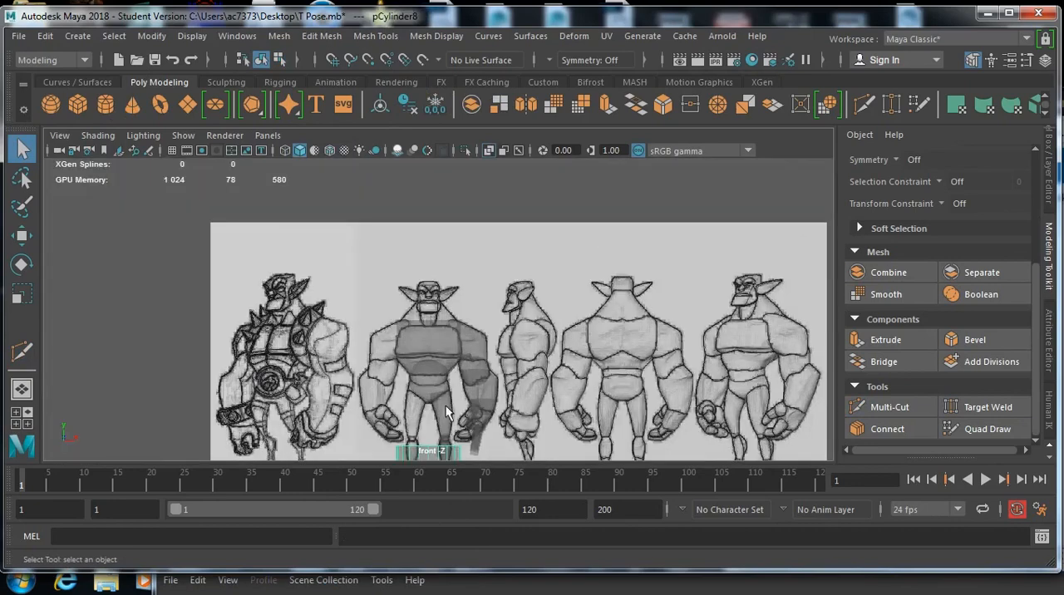
{"action": "key", "text": "w"}
{"action": "left_click_drag", "start_coordinate": [431, 434], "coordinate": [432, 288]}
{"action": "key", "text": "e"}
{"action": "key", "text": "r"}
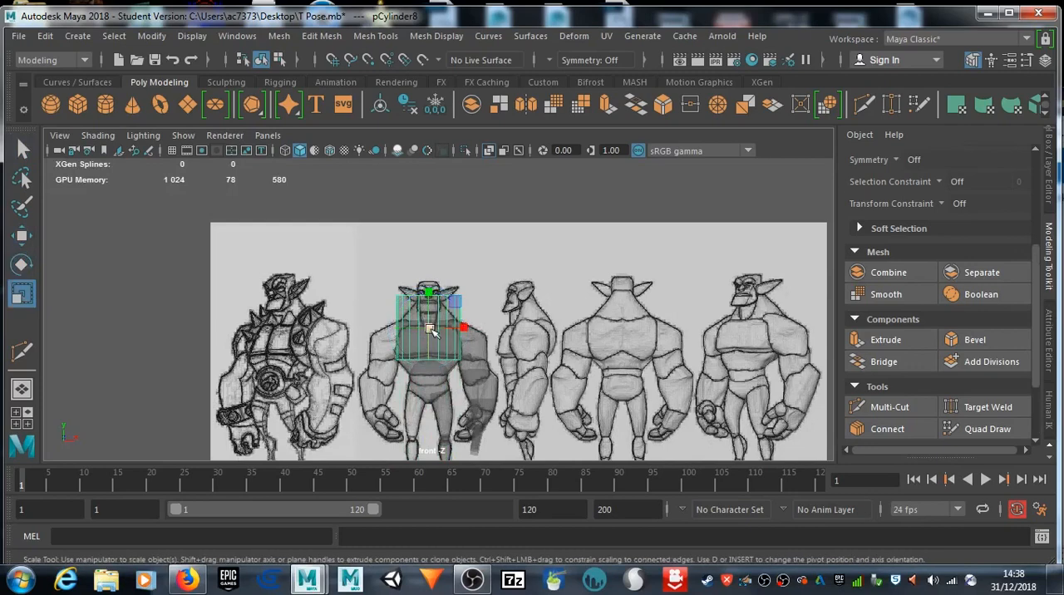
{"action": "left_click_drag", "start_coordinate": [431, 330], "coordinate": [416, 329]}
{"action": "scroll", "coordinate": [442, 331], "scroll_direction": "up", "scroll_amount": 7}
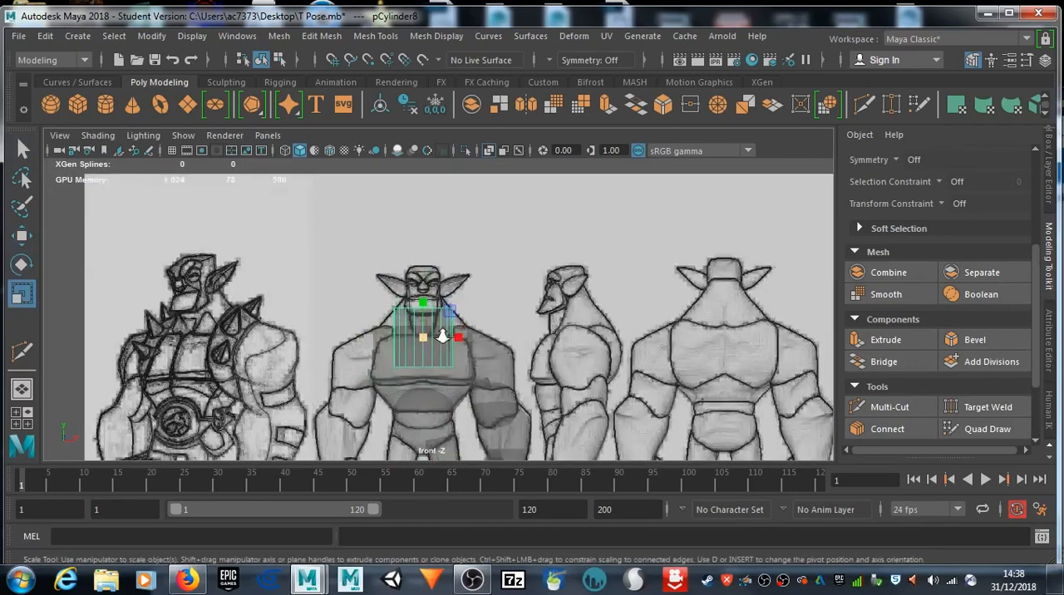
{"action": "key", "text": "w"}
{"action": "left_click_drag", "start_coordinate": [402, 328], "coordinate": [407, 255]}
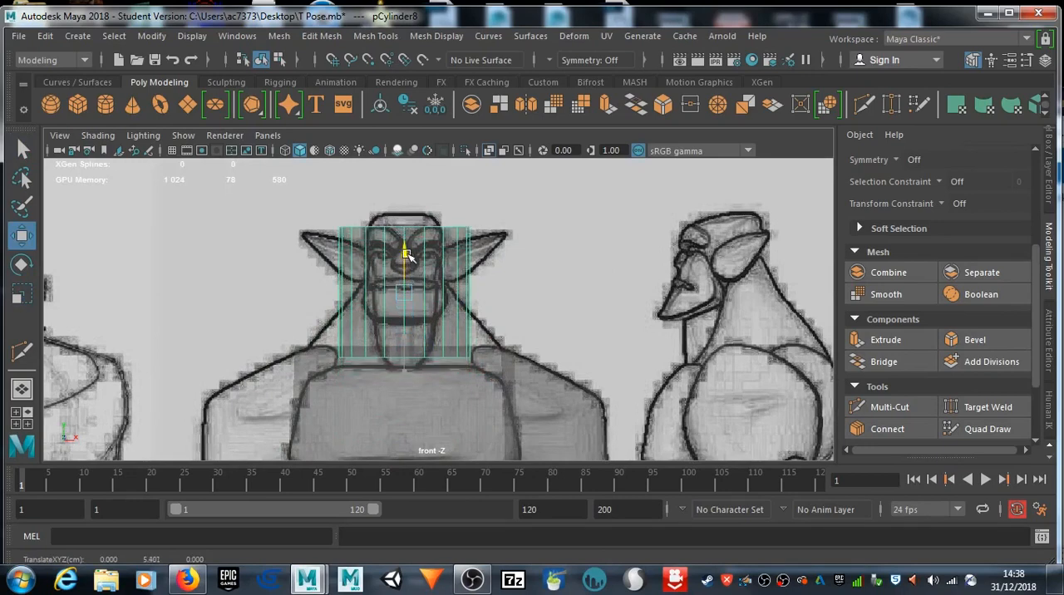
Step: Try to select the neck cylinder's bottom edge where it overlaps the torso in the front view
{"action": "right_click_drag", "start_coordinate": [421, 354], "coordinate": [431, 84]}
{"action": "left_click", "coordinate": [409, 356]}
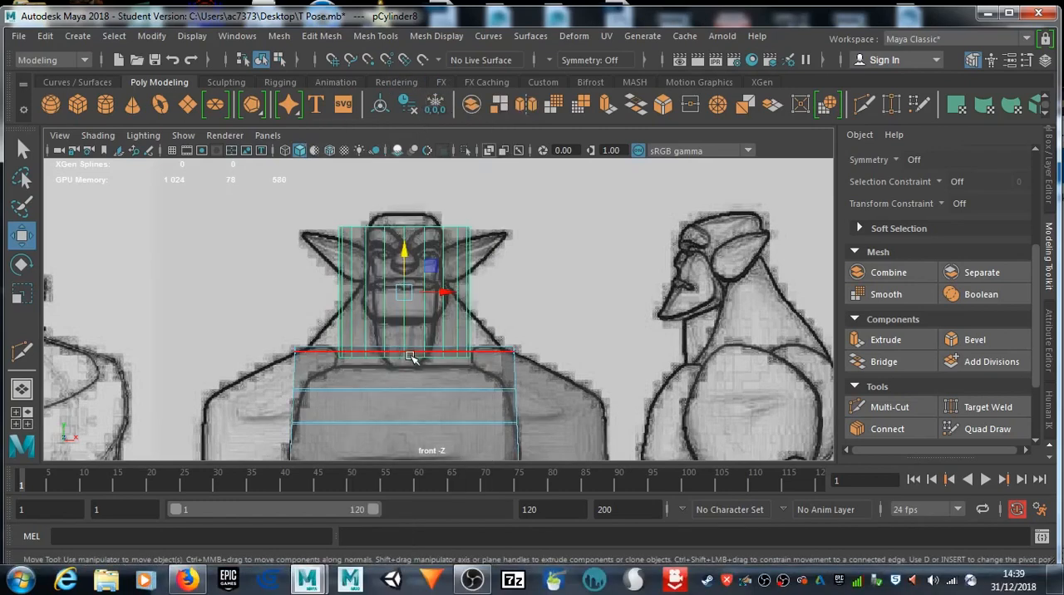
{"action": "left_click", "coordinate": [412, 358]}
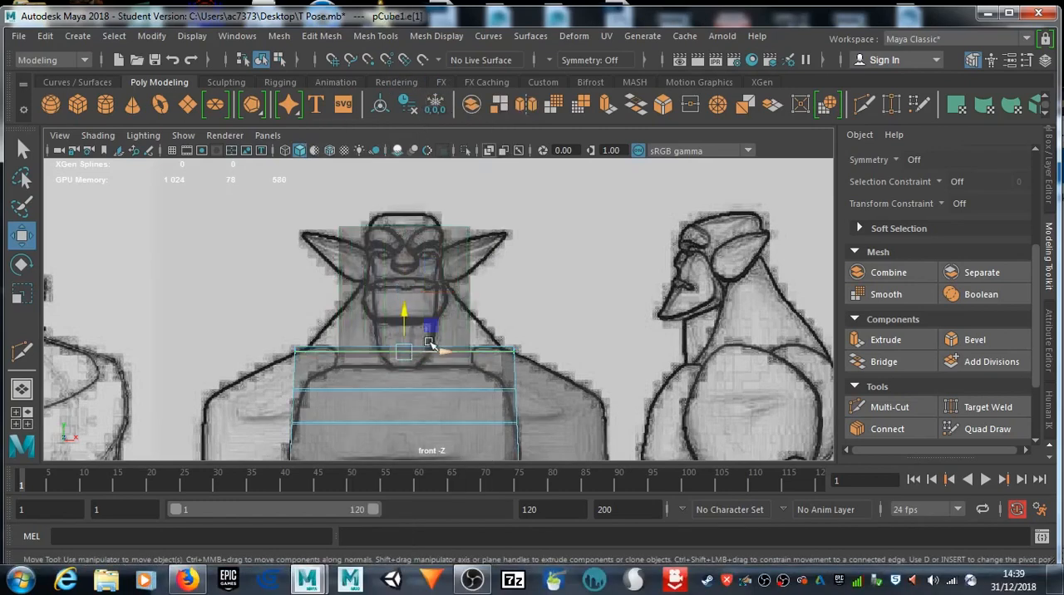
{"action": "scroll", "coordinate": [429, 350], "scroll_direction": "up", "scroll_amount": 5}
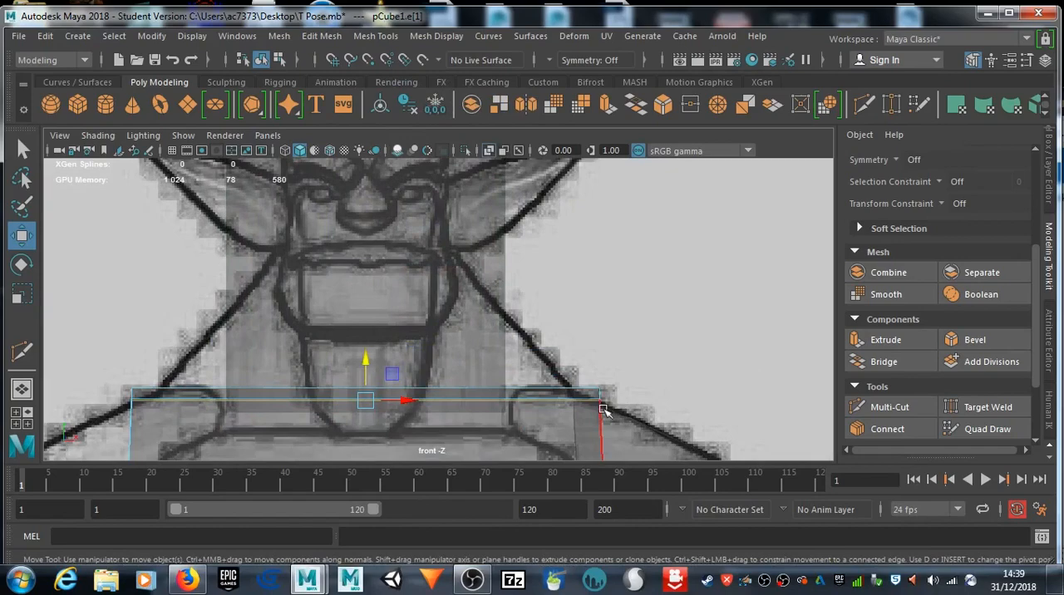
{"action": "scroll", "coordinate": [485, 277], "scroll_direction": "down", "scroll_amount": 8}
{"action": "left_click", "coordinate": [446, 301]}
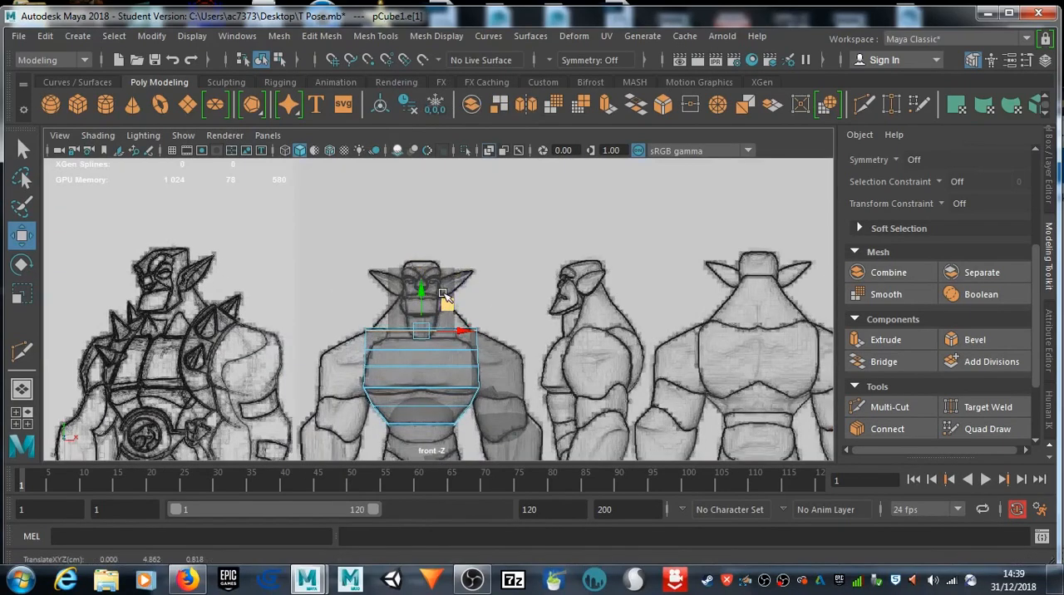
{"action": "left_click", "coordinate": [444, 282]}
{"action": "scroll", "coordinate": [439, 332], "scroll_direction": "up", "scroll_amount": 4}
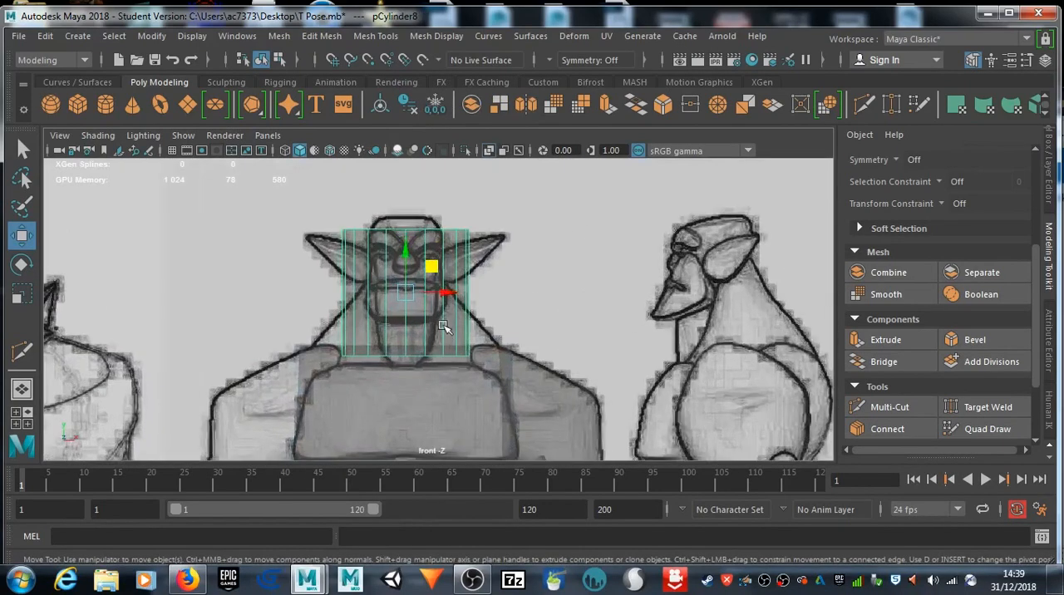
{"action": "left_click", "coordinate": [433, 372]}
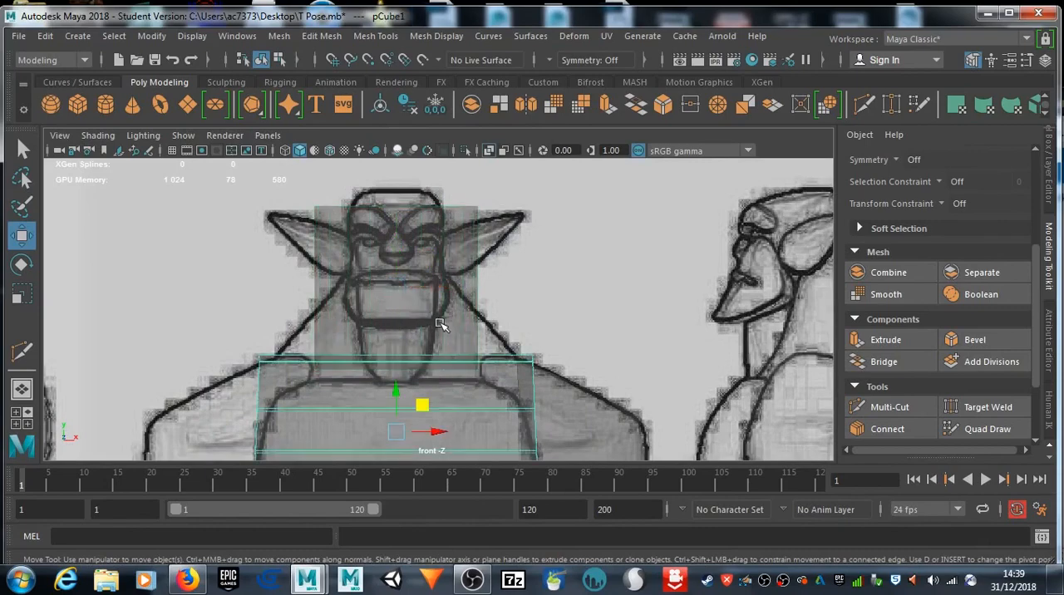
{"action": "scroll", "coordinate": [441, 324], "scroll_direction": "up", "scroll_amount": 2}
{"action": "scroll", "coordinate": [440, 321], "scroll_direction": "down", "scroll_amount": 6}
{"action": "scroll", "coordinate": [439, 326], "scroll_direction": "up", "scroll_amount": 3}
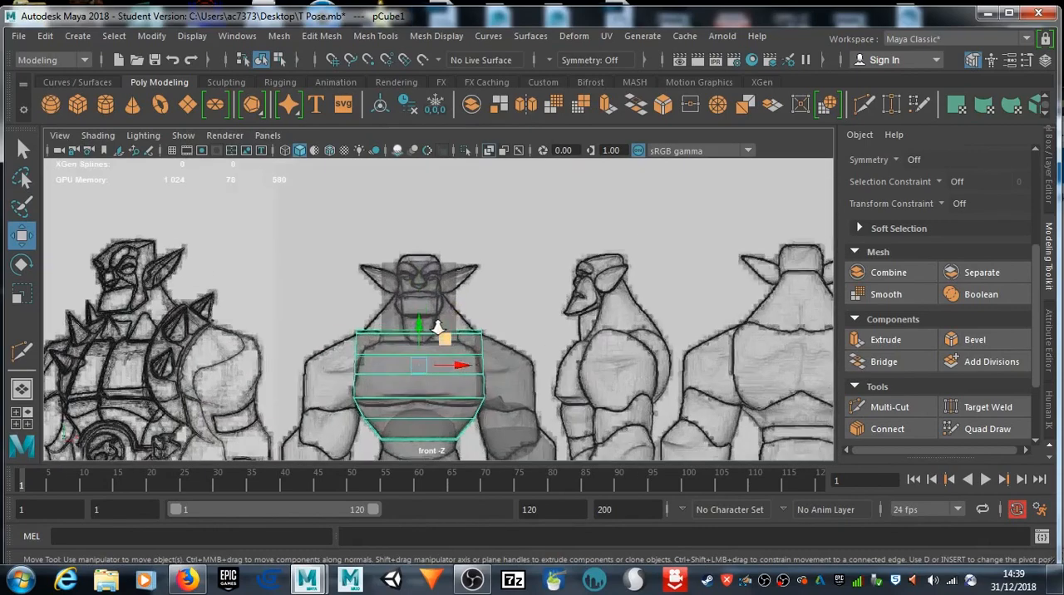
{"action": "scroll", "coordinate": [439, 329], "scroll_direction": "up", "scroll_amount": 4}
{"action": "scroll", "coordinate": [449, 316], "scroll_direction": "up", "scroll_amount": 2}
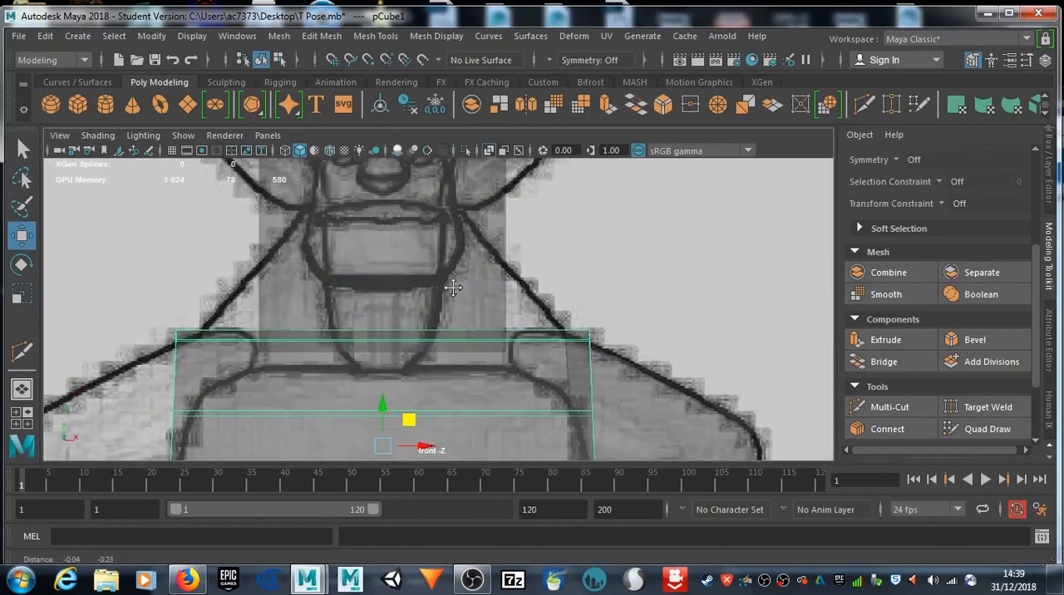
{"action": "left_click", "coordinate": [459, 255]}
{"action": "right_click", "coordinate": [443, 351]}
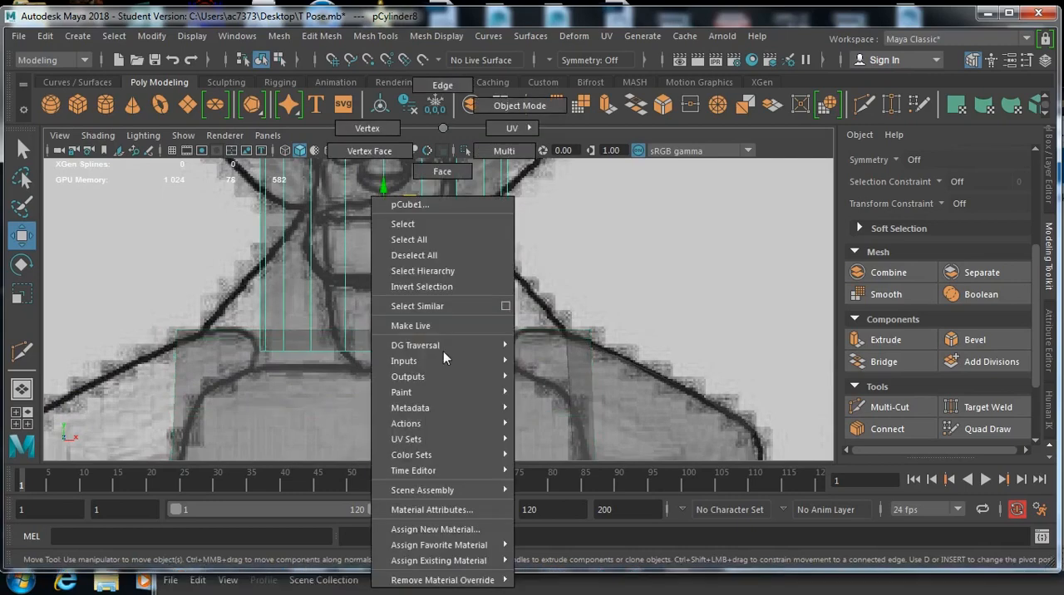
{"action": "left_click", "coordinate": [441, 84]}
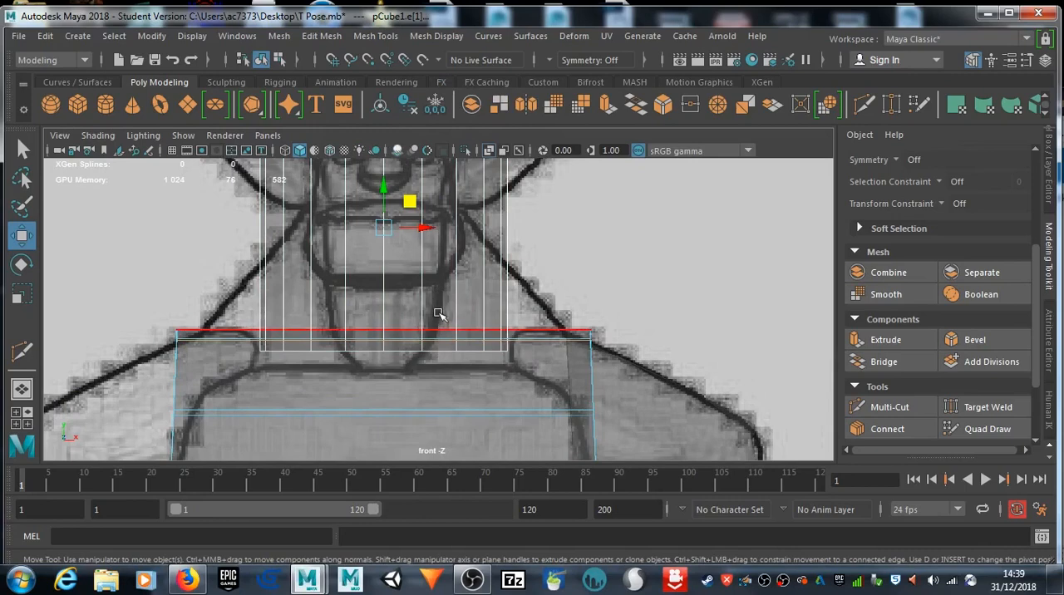
{"action": "left_click", "coordinate": [441, 350]}
{"action": "left_click_drag", "start_coordinate": [440, 351], "coordinate": [570, 344], "text": "alt"}
Step: Raise the cylinder clear of the torso in the perspective view and select its whole bottom edge loop
{"action": "key", "text": "space"}
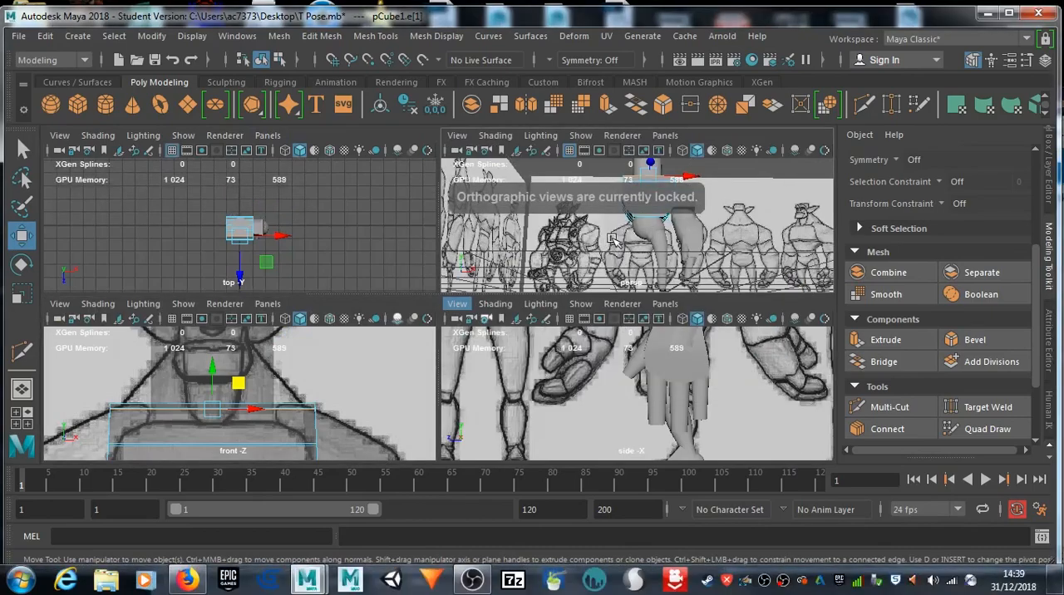
{"action": "key", "text": "space"}
{"action": "left_click_drag", "start_coordinate": [553, 262], "coordinate": [417, 355], "text": "alt"}
{"action": "scroll", "coordinate": [417, 355], "scroll_direction": "up", "scroll_amount": 4}
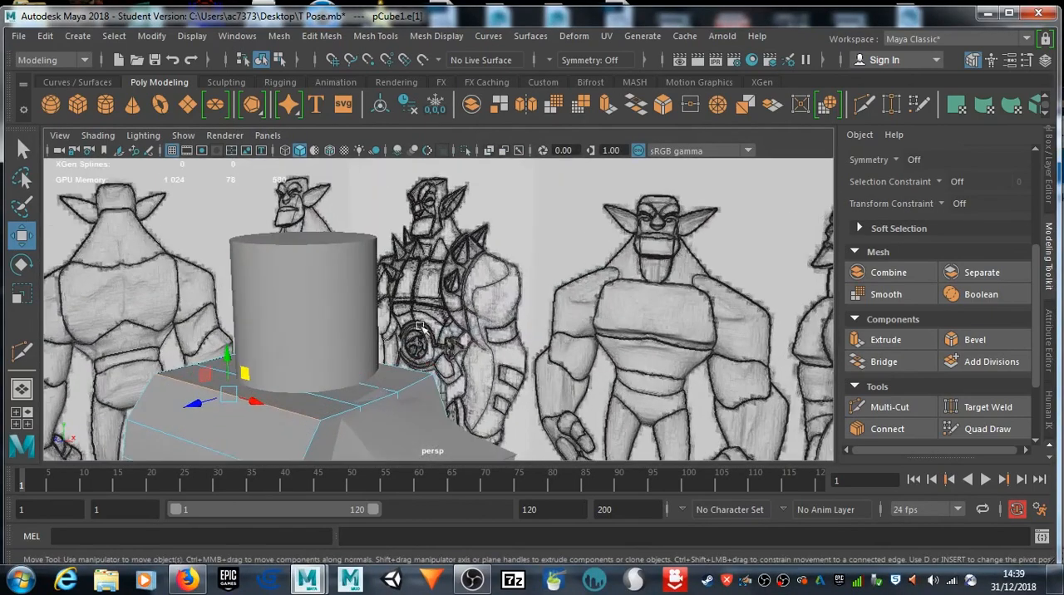
{"action": "left_click", "coordinate": [320, 289]}
{"action": "left_click_drag", "start_coordinate": [306, 287], "coordinate": [307, 240]}
{"action": "right_click_drag", "start_coordinate": [311, 368], "coordinate": [309, 90]}
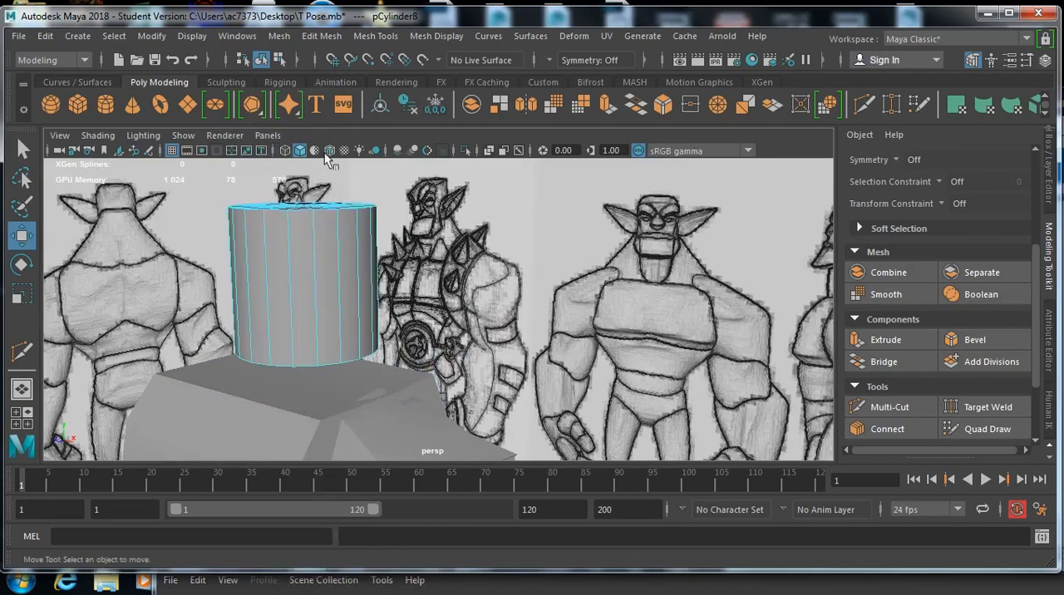
{"action": "double_click", "coordinate": [307, 365]}
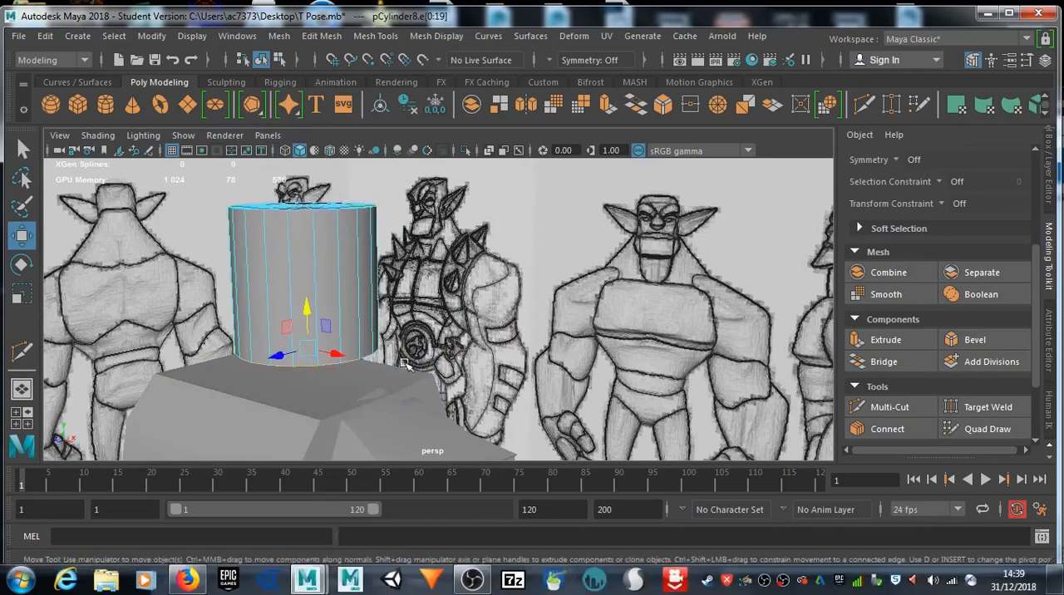
{"action": "left_click_drag", "start_coordinate": [334, 406], "coordinate": [409, 392], "text": "alt"}
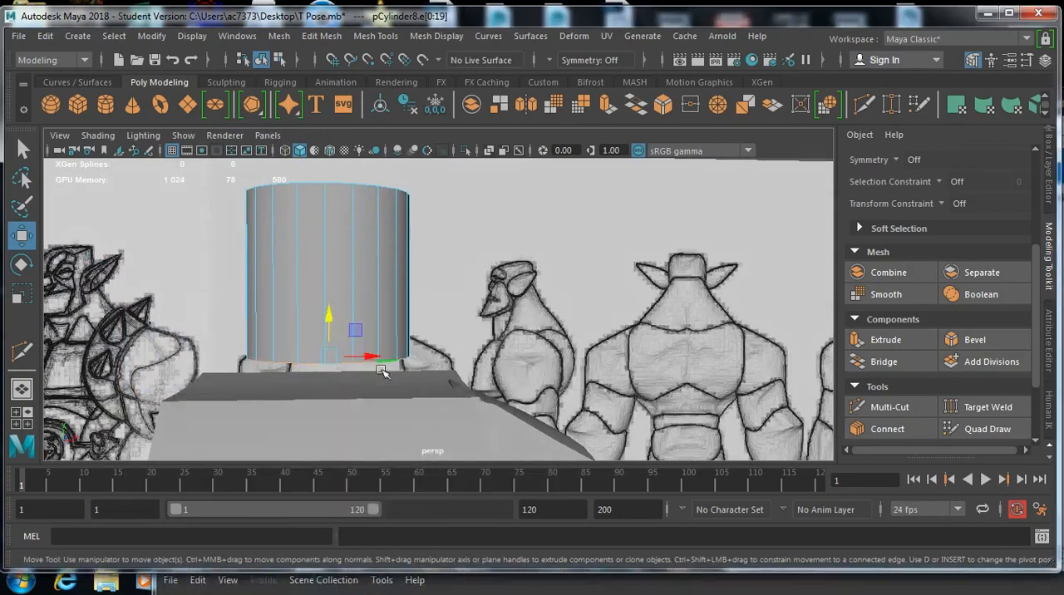
Step: In the front view, widen the bottom edge loop and lower it onto the shoulders at about 4.8 in Y
{"action": "key", "text": "space"}
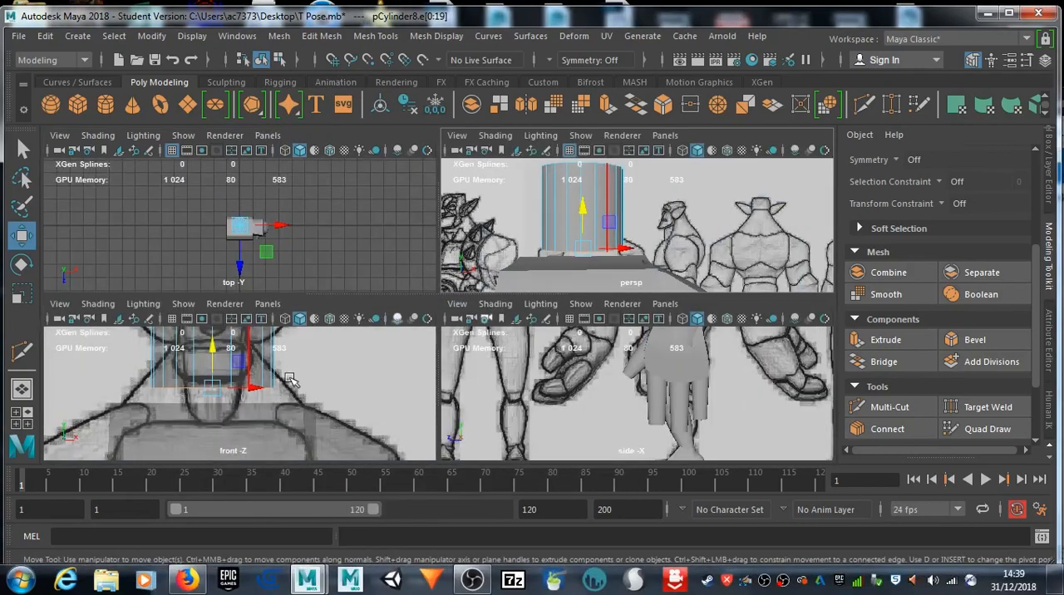
{"action": "key", "text": "space"}
{"action": "left_click_drag", "start_coordinate": [384, 260], "coordinate": [438, 305]}
{"action": "key", "text": "r"}
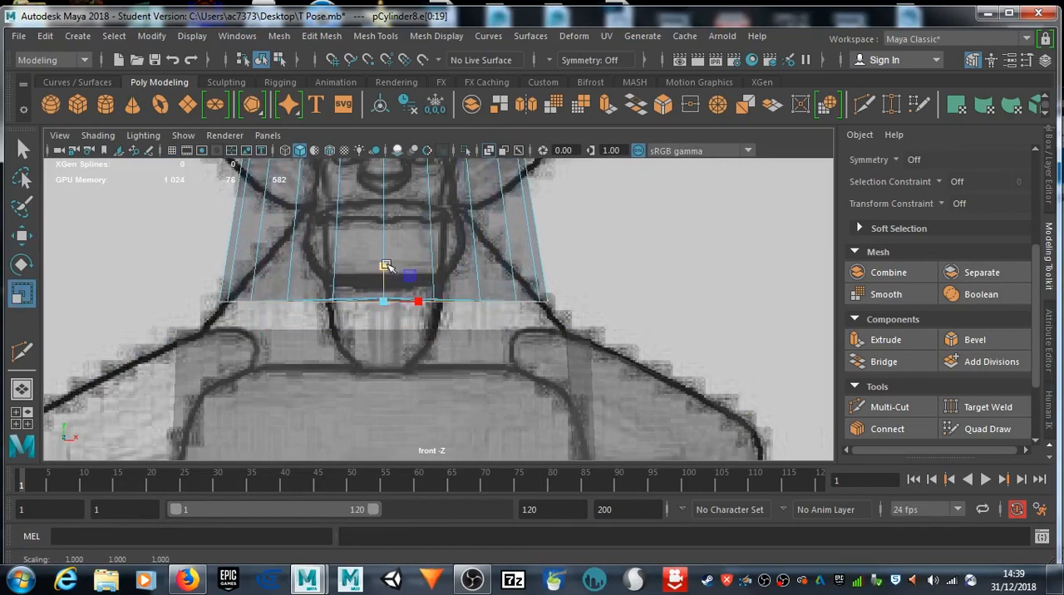
{"action": "key", "text": "w"}
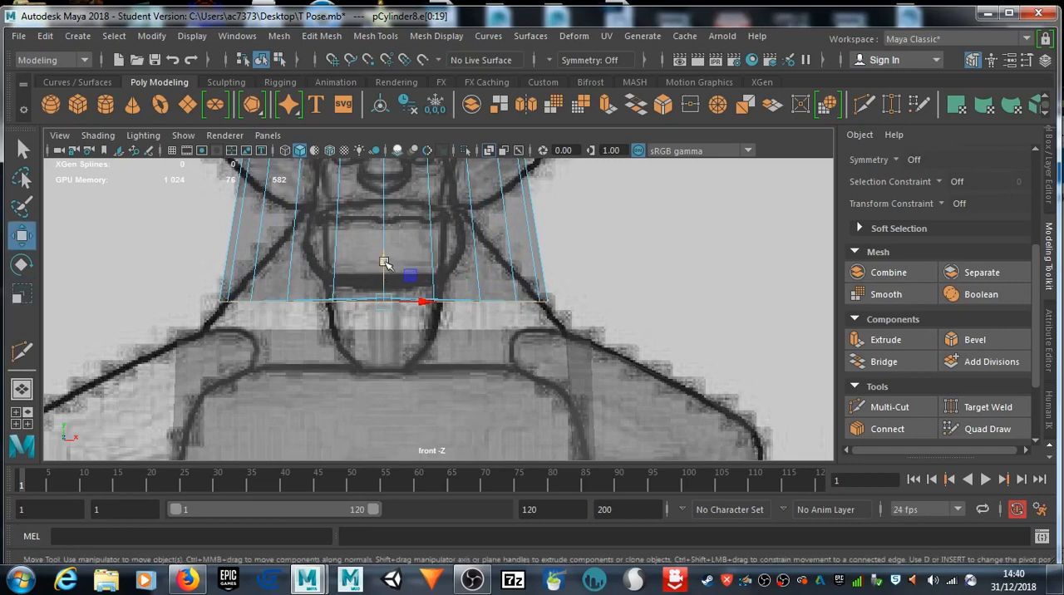
{"action": "left_click_drag", "start_coordinate": [384, 260], "coordinate": [385, 309]}
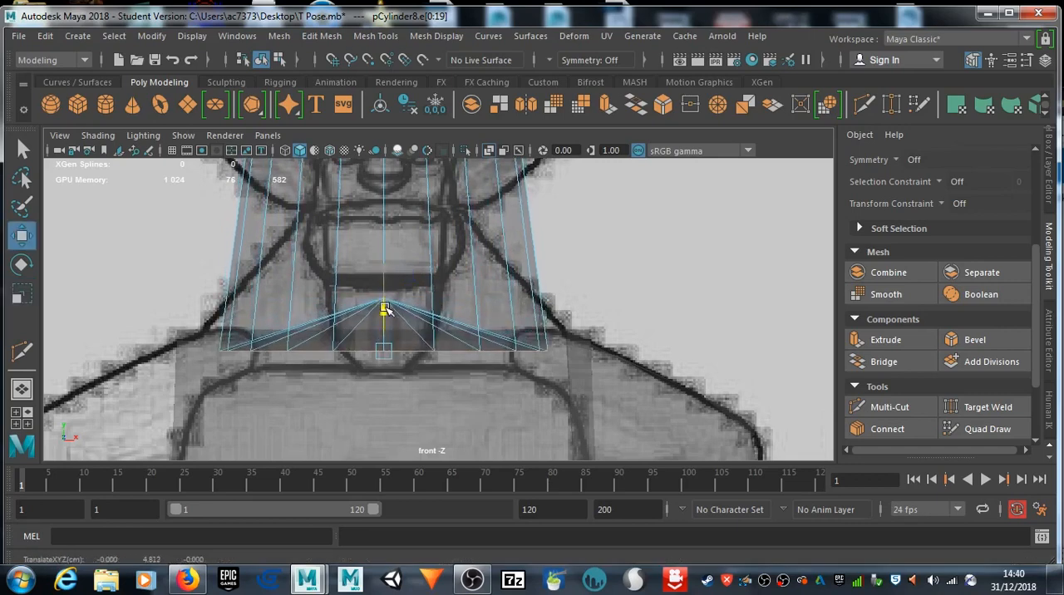
{"action": "middle_click_drag", "start_coordinate": [431, 272], "coordinate": [443, 355], "text": "alt"}
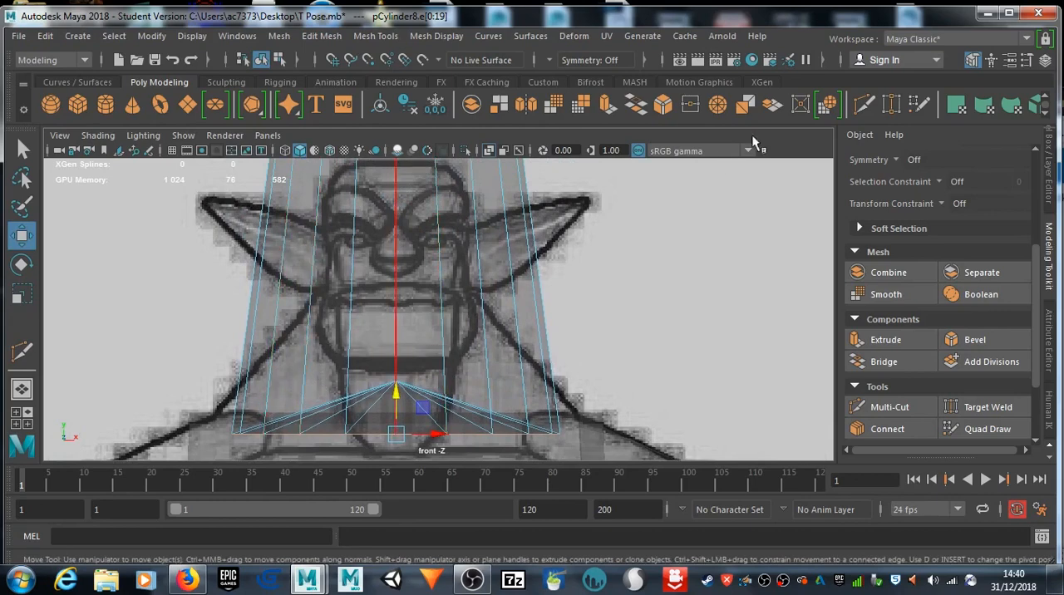
Step: Insert three horizontal edge loops with Multi-Cut between the neck base and the mouth line of the front drawing
{"action": "left_click", "coordinate": [886, 406]}
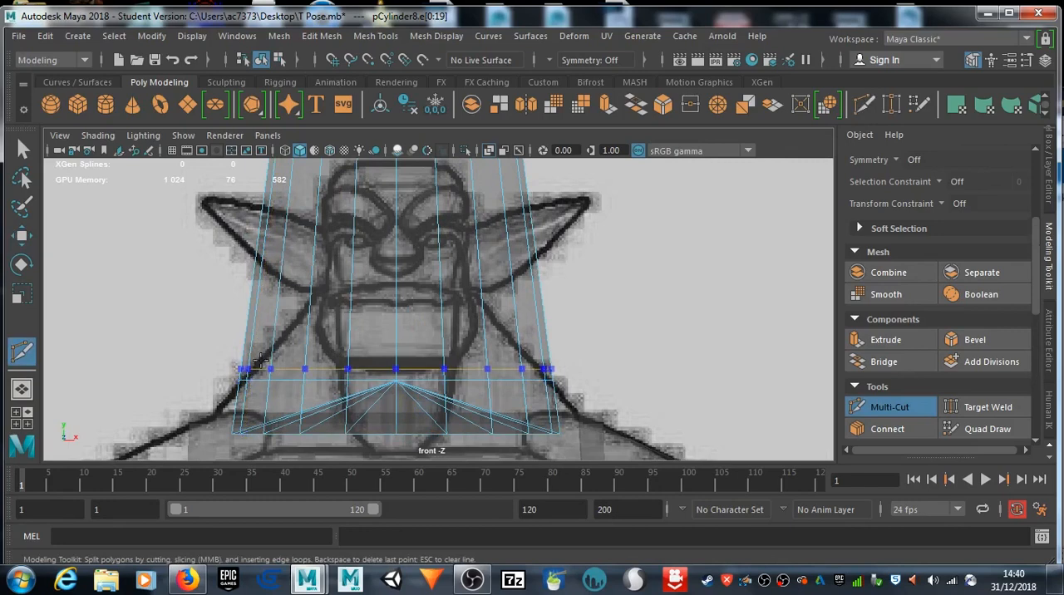
{"action": "left_click", "coordinate": [277, 317], "text": "ctrl"}
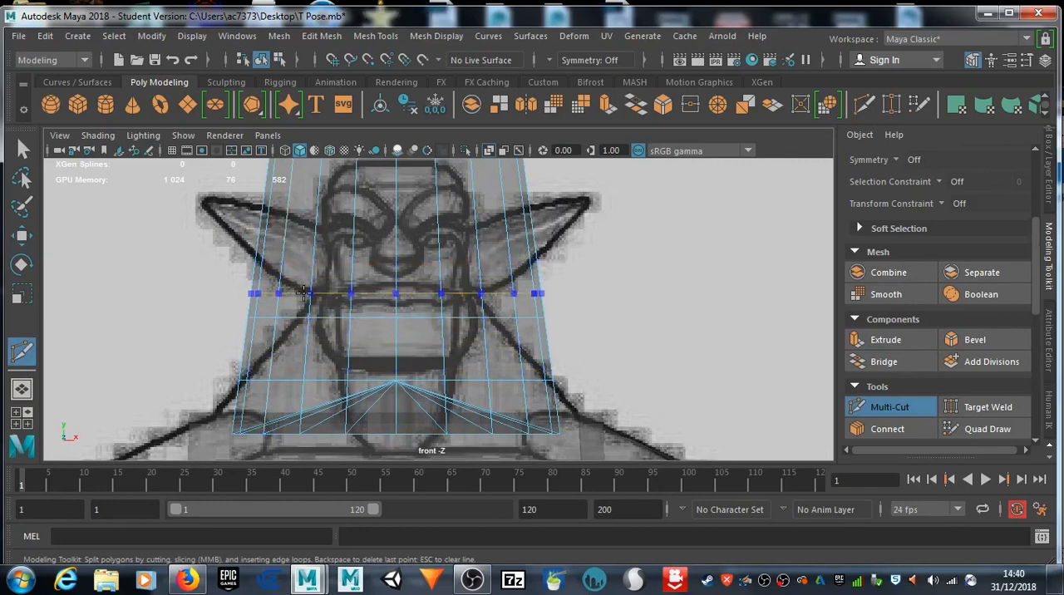
{"action": "left_click", "coordinate": [303, 291], "text": "ctrl"}
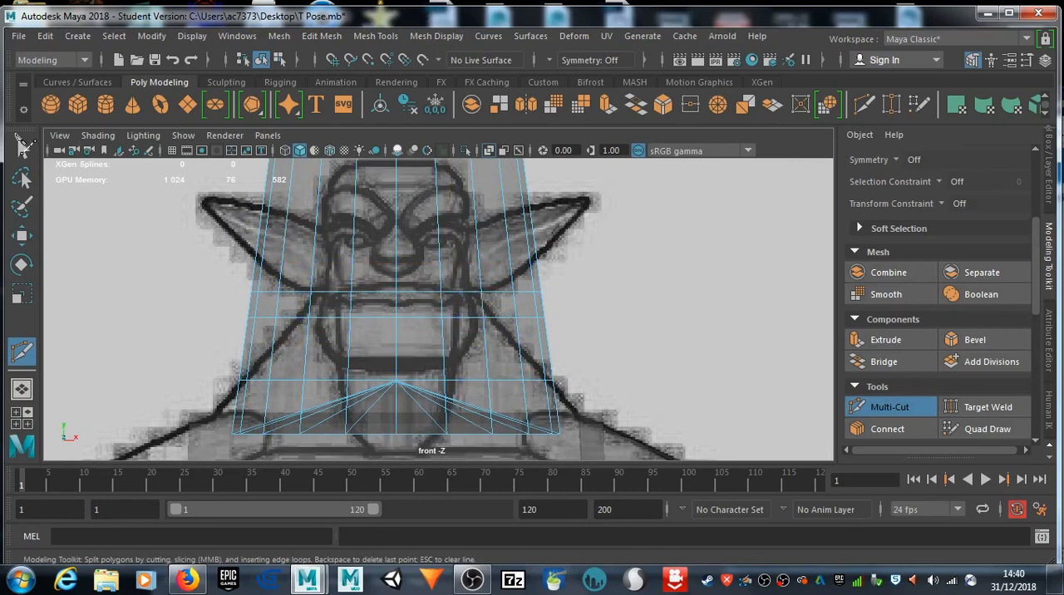
{"action": "left_click", "coordinate": [24, 146]}
Step: Reselect the cylinder's bottom edge loop and scale it outward to match the drawn neck's slope into the shoulders
{"action": "right_click", "coordinate": [431, 386]}
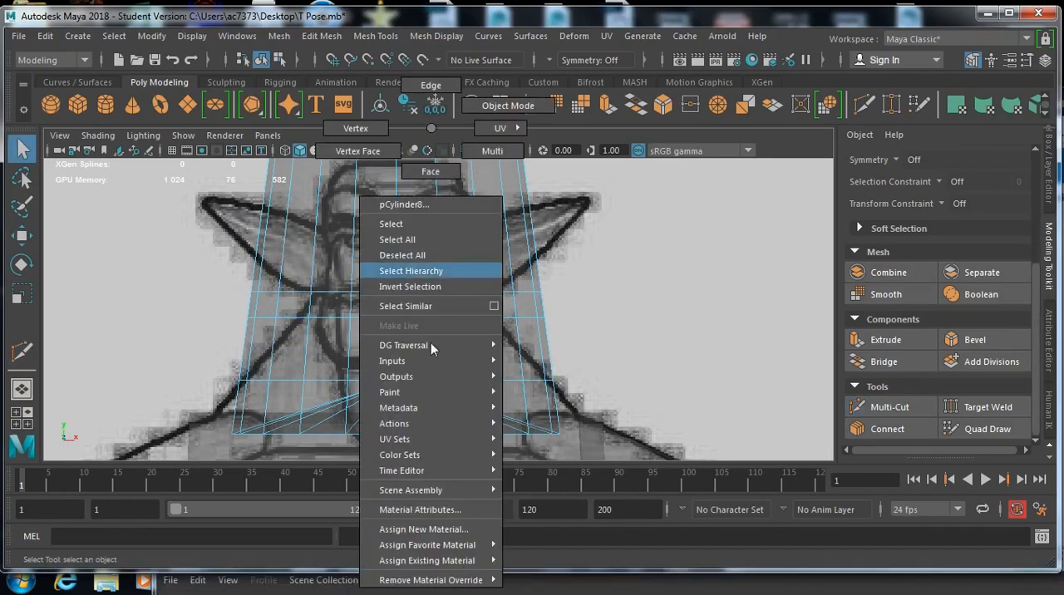
{"action": "left_click", "coordinate": [454, 85]}
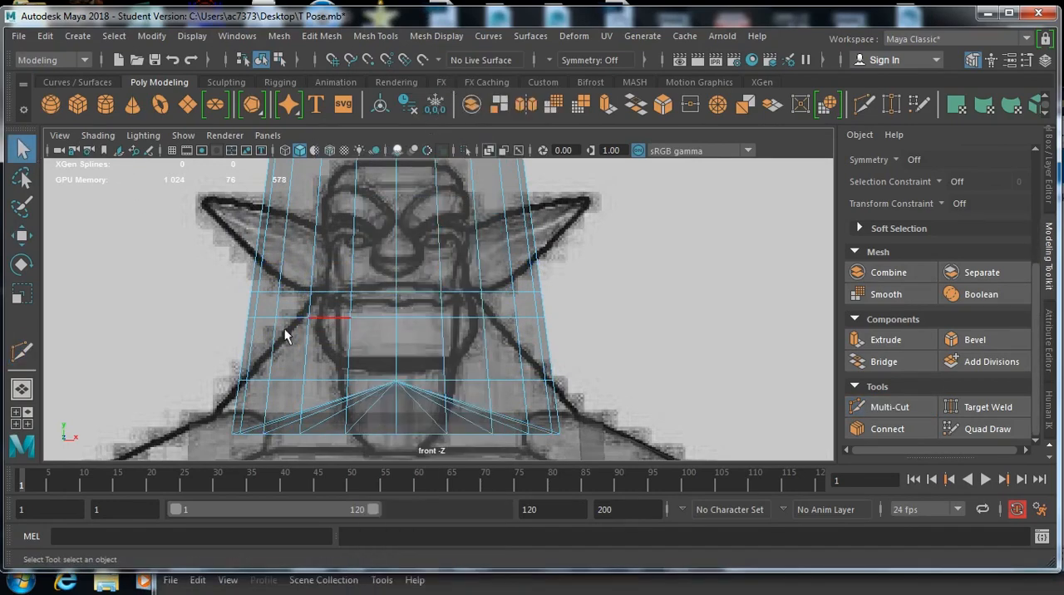
{"action": "left_click", "coordinate": [251, 434]}
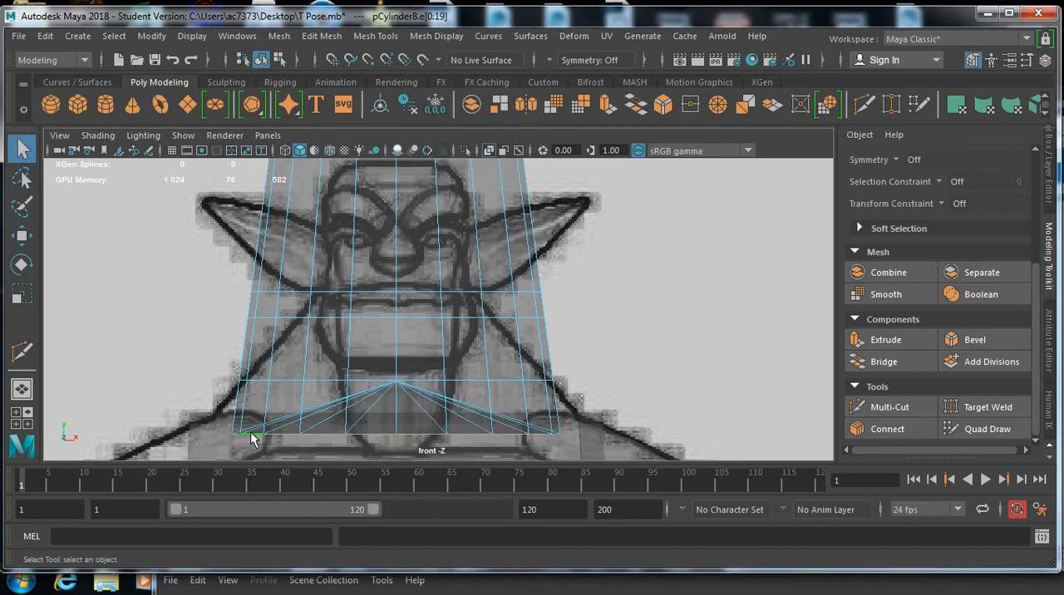
{"action": "key", "text": "w"}
{"action": "key", "text": "e"}
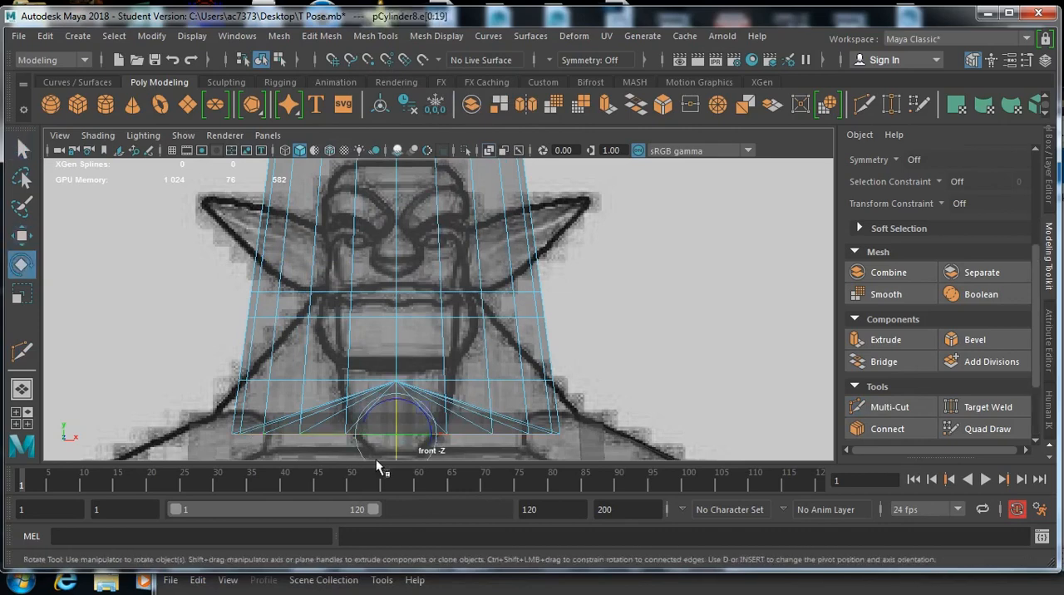
{"action": "key", "text": "r"}
{"action": "left_click_drag", "start_coordinate": [408, 439], "coordinate": [439, 437]}
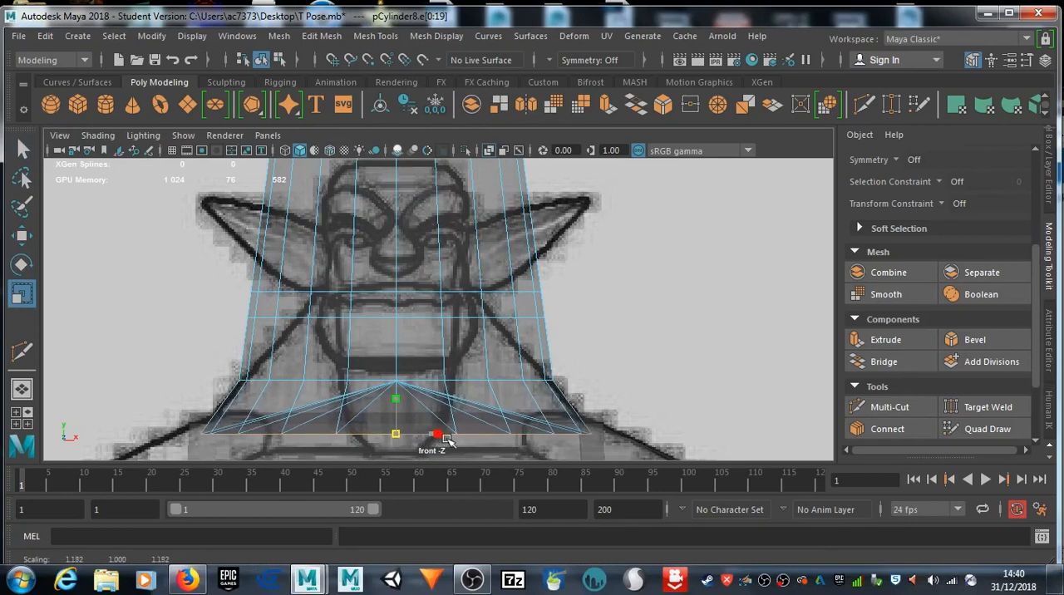
Step: Scale the edge loop just below the mouth in to about 0.66 and narrow the mouth-level loop to the head's width
{"action": "double_click", "coordinate": [342, 317]}
{"action": "left_click_drag", "start_coordinate": [393, 316], "coordinate": [324, 312]}
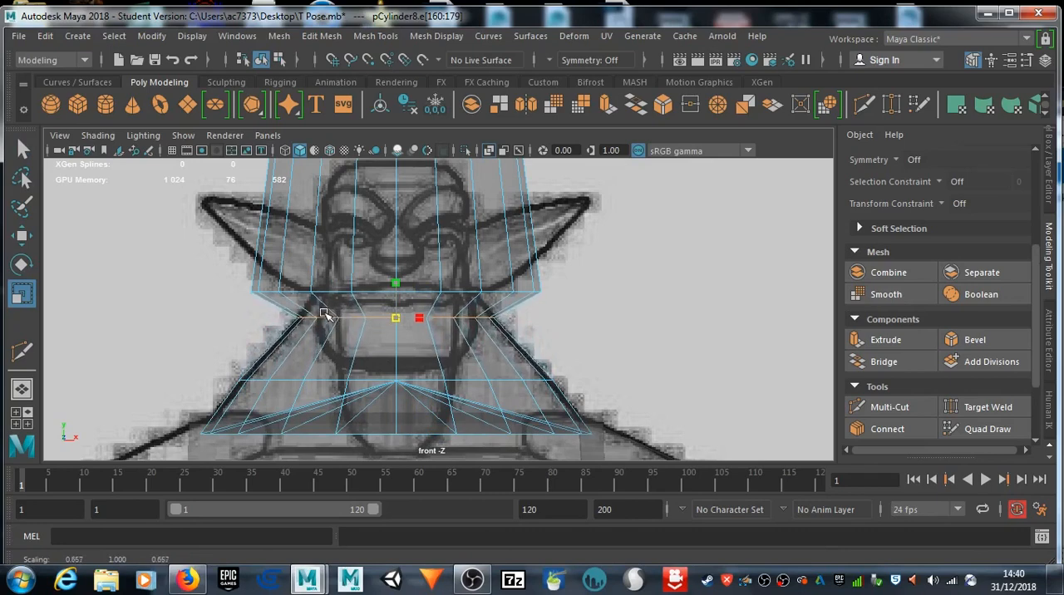
{"action": "double_click", "coordinate": [369, 291]}
{"action": "left_click_drag", "start_coordinate": [401, 296], "coordinate": [310, 281]}
{"action": "key", "text": "w"}
Step: Scale the cylinder's top edge loop inward to match the width of the drawn head
{"action": "middle_click_drag", "start_coordinate": [373, 250], "coordinate": [383, 334], "text": "alt"}
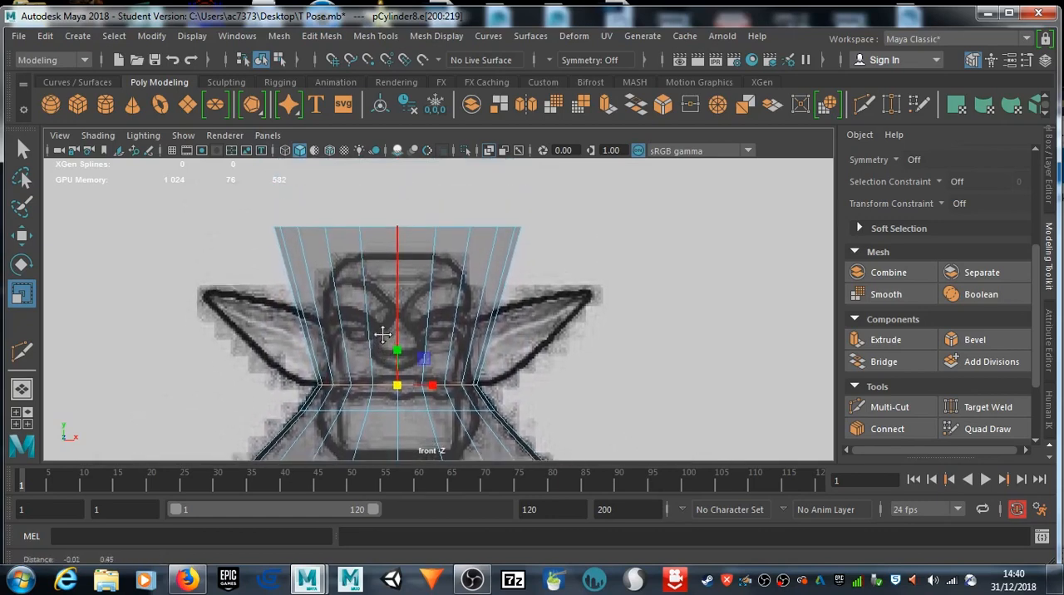
{"action": "double_click", "coordinate": [418, 226]}
{"action": "left_click_drag", "start_coordinate": [399, 225], "coordinate": [330, 219]}
Step: Insert three horizontal edge loops with Multi-Cut across the head at nose, brow and crown height
{"action": "left_click", "coordinate": [864, 106]}
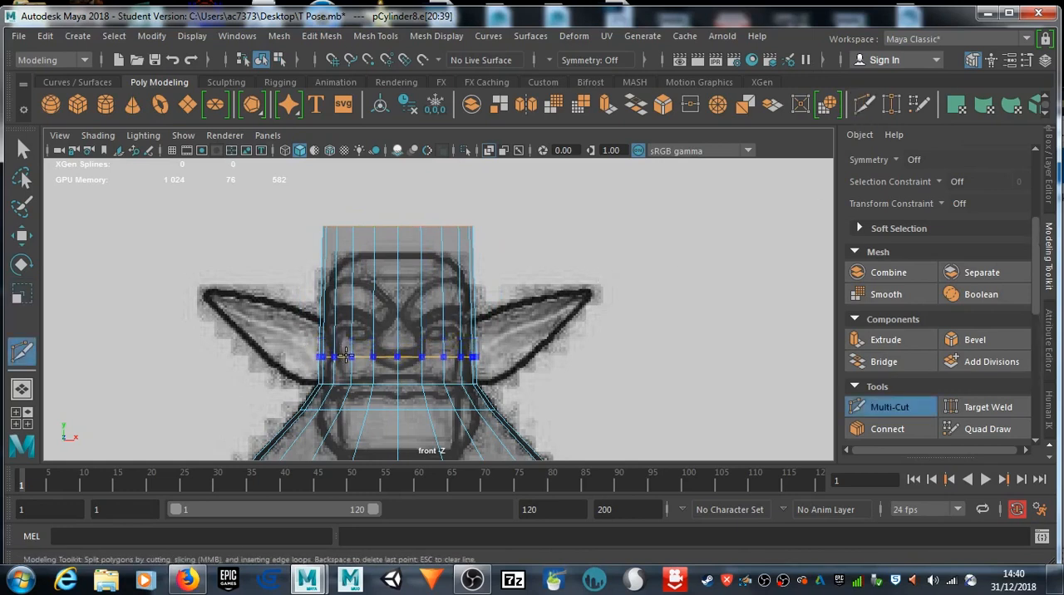
{"action": "left_click", "coordinate": [348, 345], "text": "ctrl"}
{"action": "left_click", "coordinate": [357, 310], "text": "ctrl"}
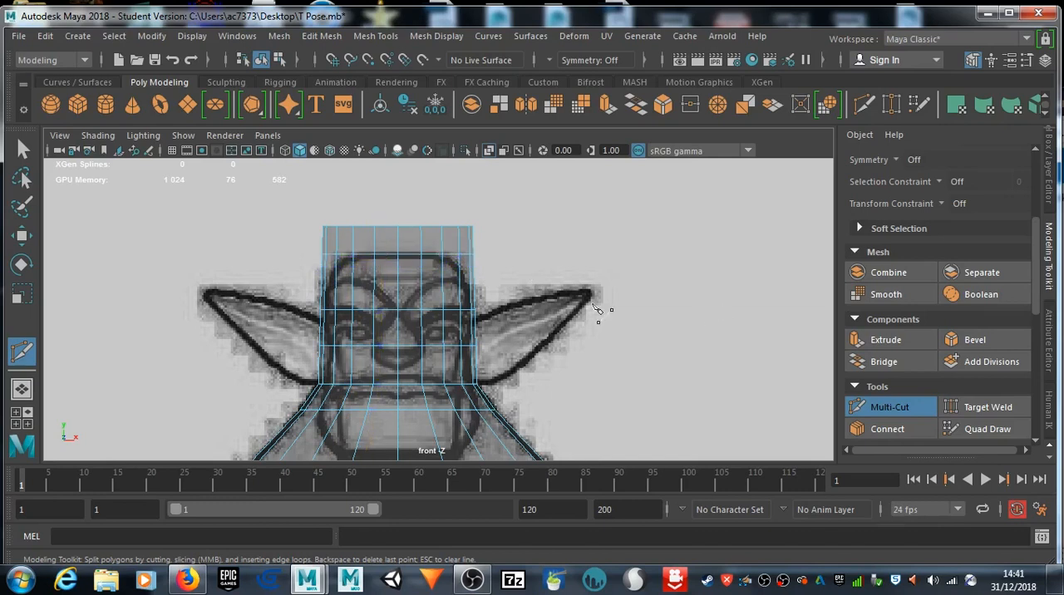
{"action": "key", "text": "q"}
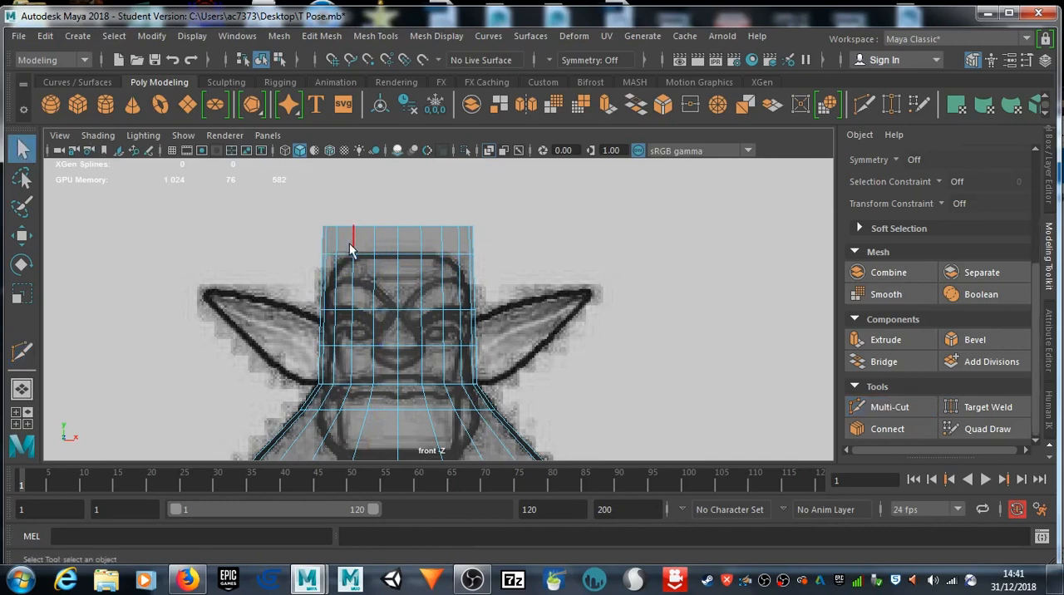
Step: Scale the nose-level edge loop slightly inward to follow the side of the drawn face
{"action": "double_click", "coordinate": [385, 350]}
{"action": "key", "text": "e"}
{"action": "key", "text": "r"}
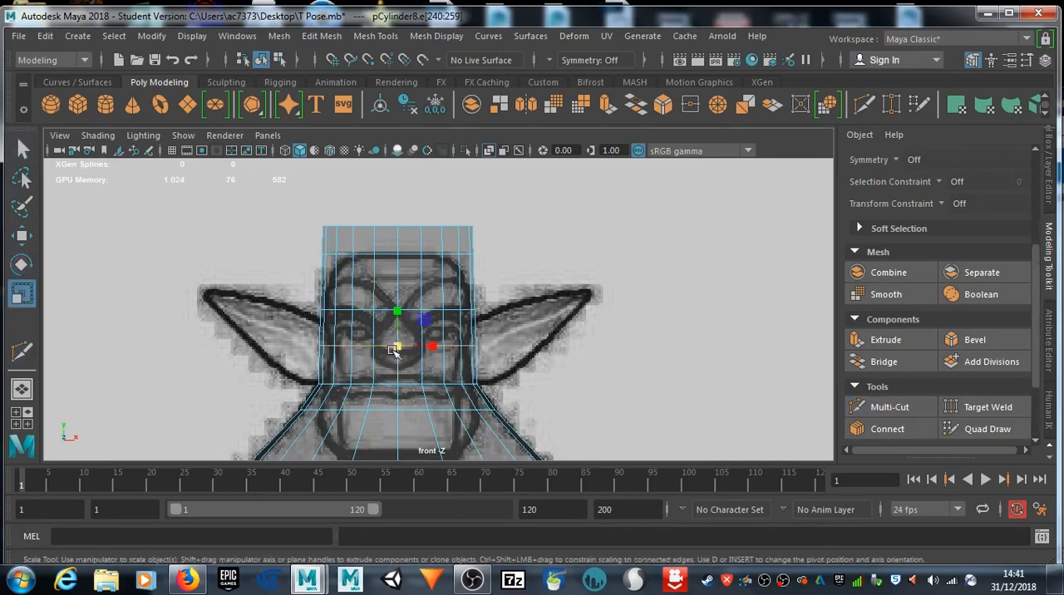
{"action": "left_click_drag", "start_coordinate": [399, 349], "coordinate": [374, 361]}
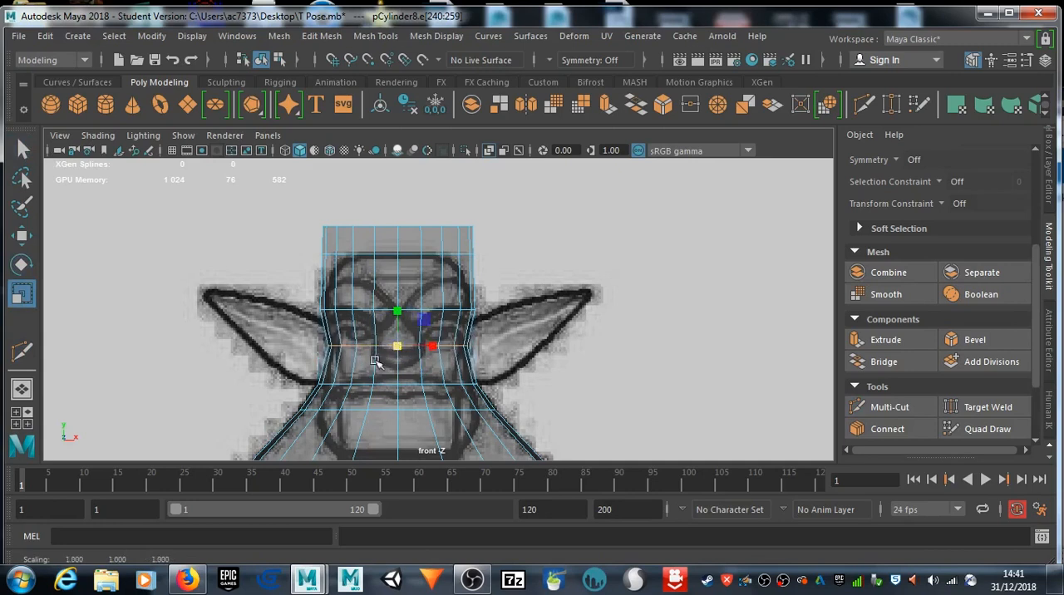
Step: Scale the mouth, brow and crown edge loops inward to match the sides of the drawn head in the front view
{"action": "double_click", "coordinate": [363, 384]}
{"action": "left_click_drag", "start_coordinate": [395, 384], "coordinate": [390, 385]}
{"action": "double_click", "coordinate": [366, 313]}
{"action": "left_click_drag", "start_coordinate": [397, 310], "coordinate": [388, 311]}
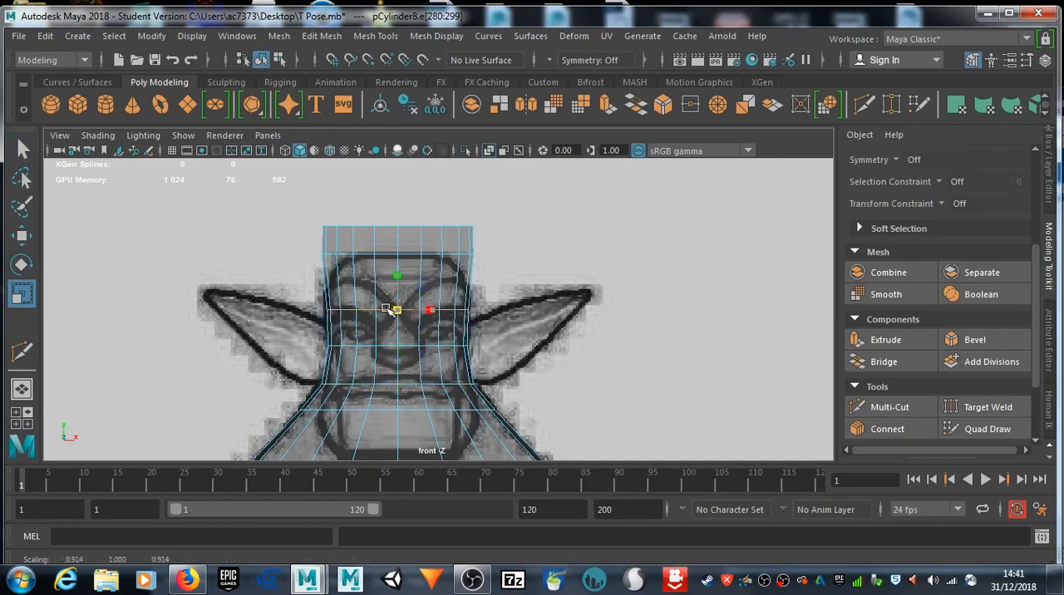
{"action": "double_click", "coordinate": [384, 254]}
{"action": "left_click_drag", "start_coordinate": [398, 253], "coordinate": [387, 256]}
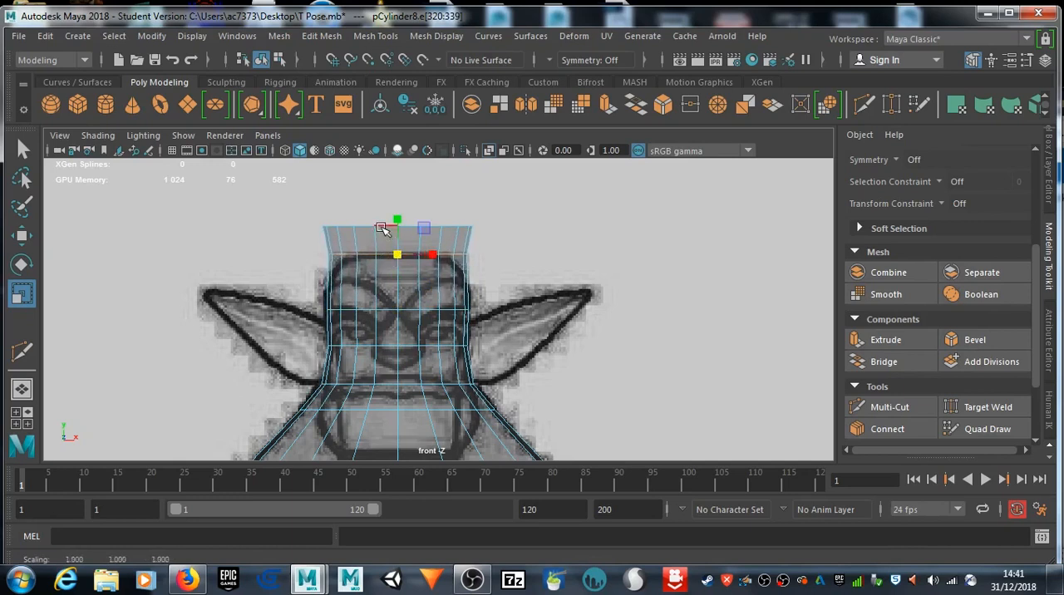
Step: Shrink the cylinder's top edge loop, then lower it and the cap's center vertex to flatten the top of the head at crown height
{"action": "double_click", "coordinate": [381, 226]}
{"action": "left_click_drag", "start_coordinate": [396, 228], "coordinate": [324, 227]}
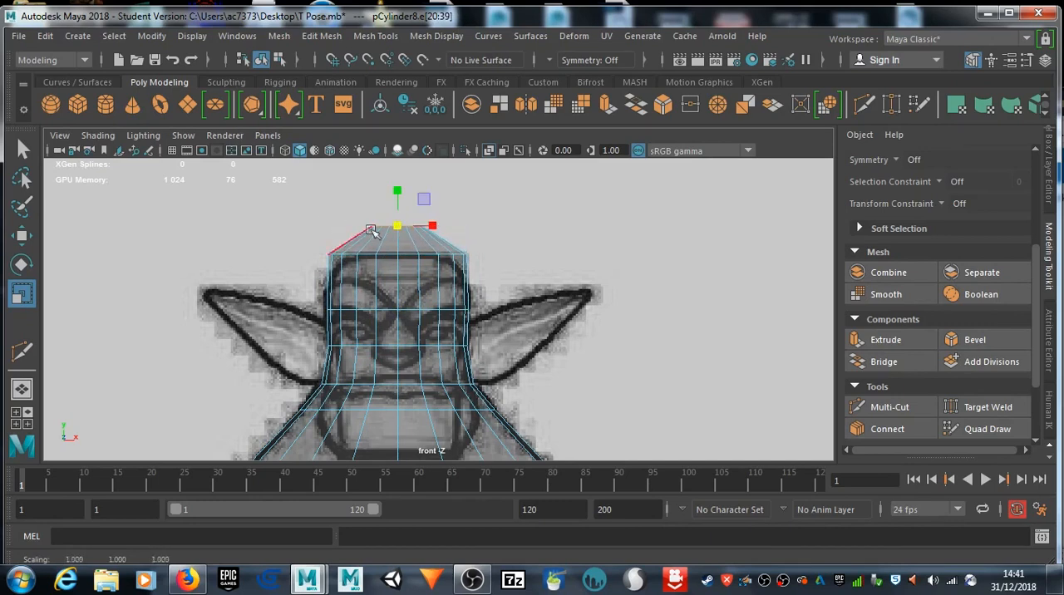
{"action": "key", "text": "w"}
{"action": "left_click_drag", "start_coordinate": [394, 185], "coordinate": [391, 206]}
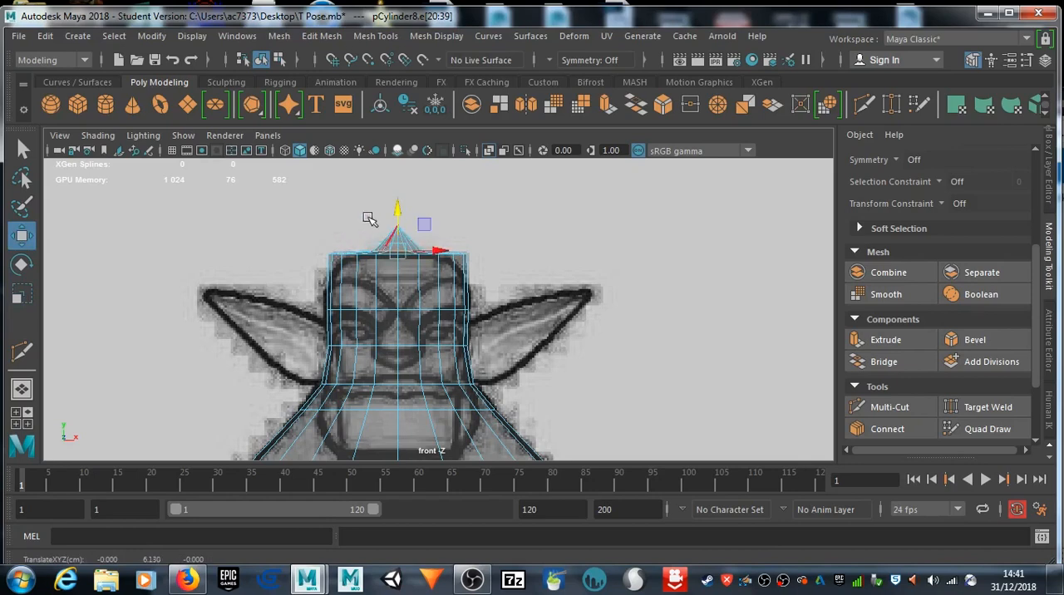
{"action": "right_click_drag", "start_coordinate": [418, 232], "coordinate": [329, 139]}
{"action": "left_click_drag", "start_coordinate": [411, 232], "coordinate": [400, 208]}
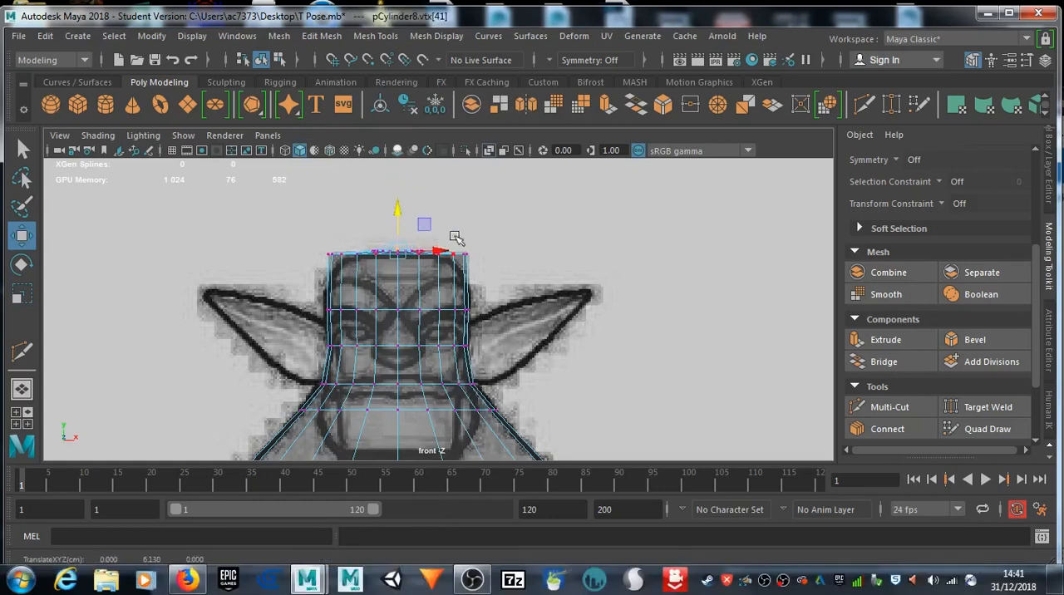
Step: Round one upper corner of the head with soft selection by moving its crown and brow vertices onto the drawn outline
{"action": "left_click_drag", "start_coordinate": [453, 247], "coordinate": [480, 278]}
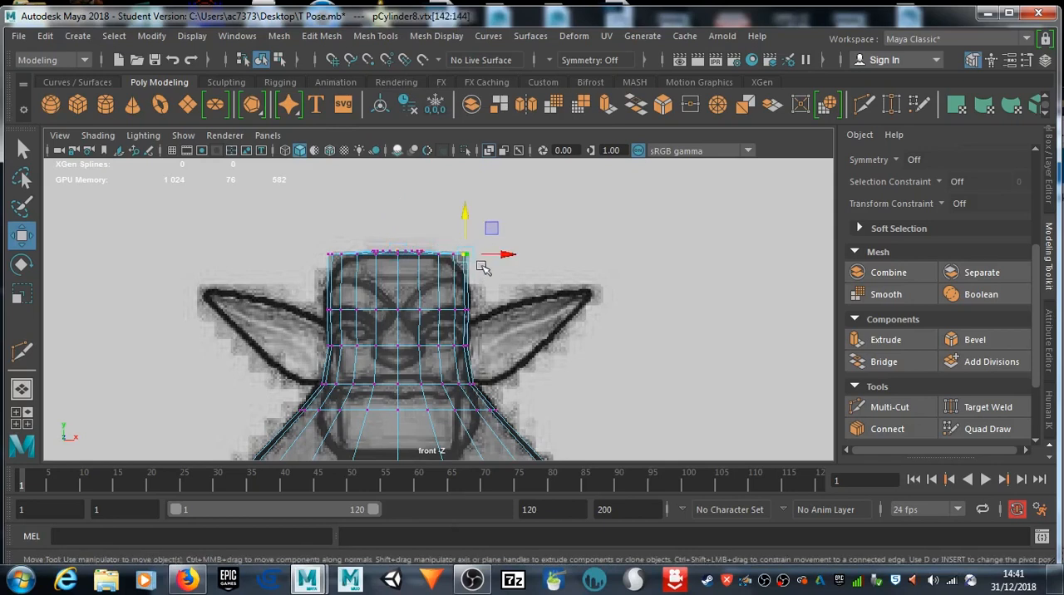
{"action": "key", "text": "b"}
{"action": "left_click_drag", "start_coordinate": [468, 257], "coordinate": [467, 307]}
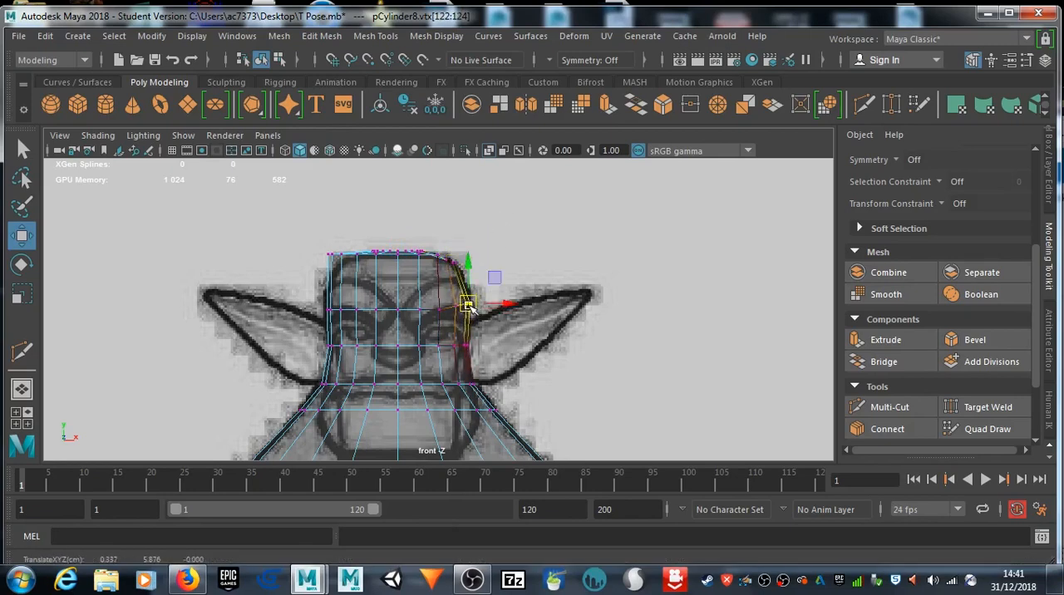
Step: Align the whole head and neck mesh with the side-view reference drawing and turn on X-ray shading
{"action": "key", "text": "space"}
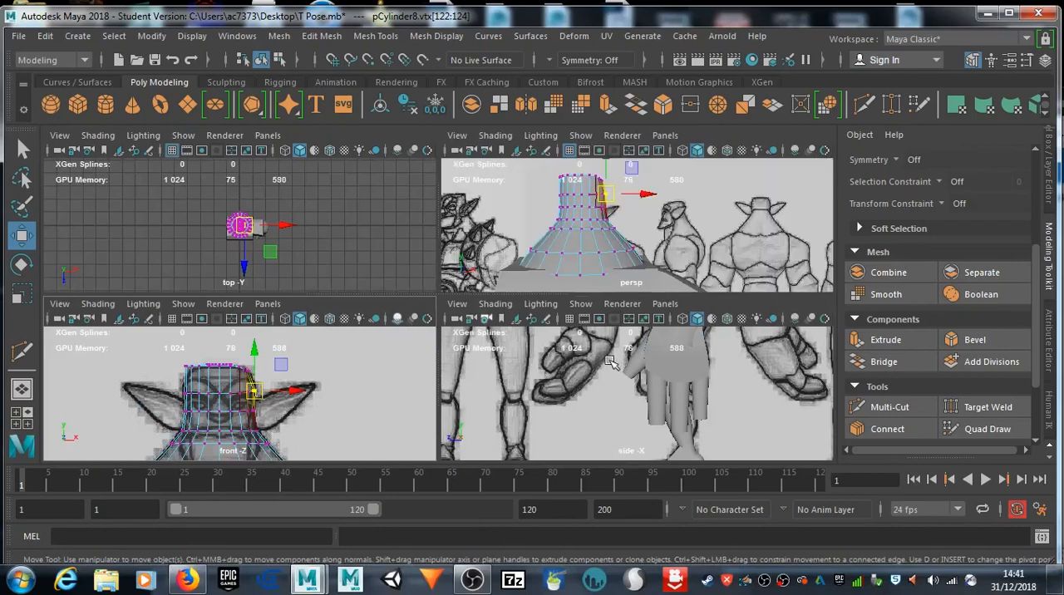
{"action": "key", "text": "space"}
{"action": "scroll", "coordinate": [499, 249], "scroll_direction": "down", "scroll_amount": 5}
{"action": "middle_click_drag", "start_coordinate": [504, 241], "coordinate": [489, 365], "text": "alt"}
{"action": "scroll", "coordinate": [491, 272], "scroll_direction": "up", "scroll_amount": 3}
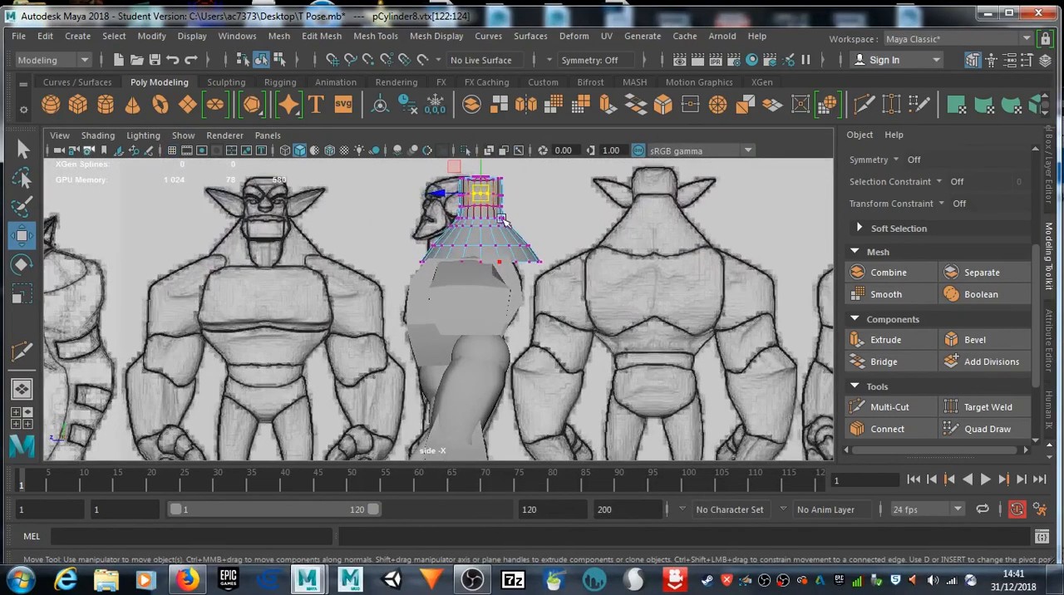
{"action": "right_click_drag", "start_coordinate": [480, 129], "coordinate": [553, 107]}
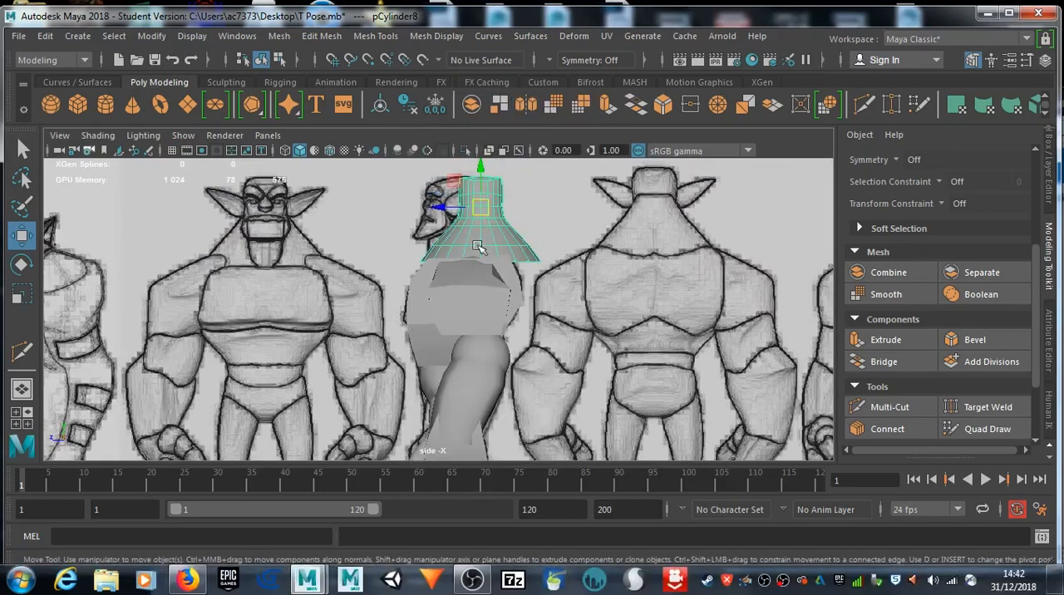
{"action": "middle_click_drag", "start_coordinate": [447, 206], "coordinate": [449, 272], "text": "alt"}
{"action": "left_click_drag", "start_coordinate": [449, 272], "coordinate": [415, 270]}
{"action": "left_click", "coordinate": [489, 151]}
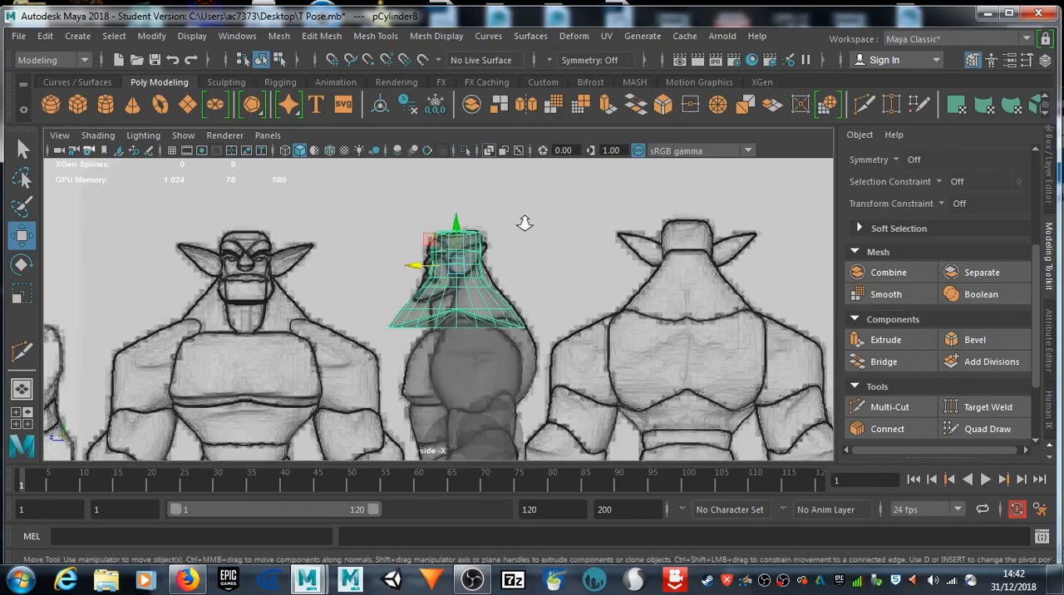
{"action": "scroll", "coordinate": [524, 309], "scroll_direction": "up", "scroll_amount": 5}
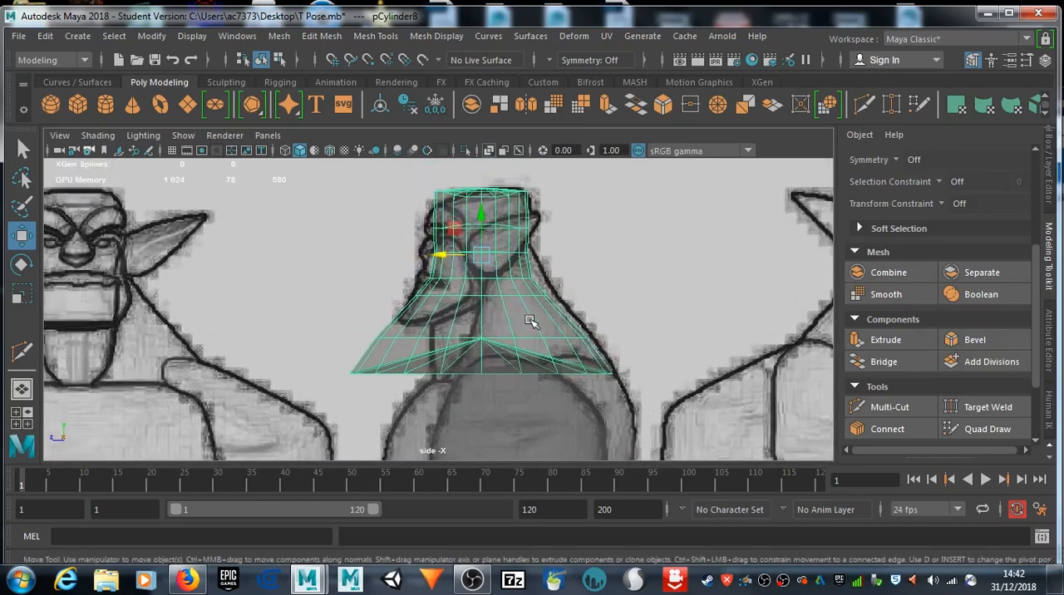
Step: Move the back neck and head vertices and the front face vertices onto the drawn profile in the side view
{"action": "right_click_drag", "start_coordinate": [537, 295], "coordinate": [468, 127]}
{"action": "left_click_drag", "start_coordinate": [522, 288], "coordinate": [562, 298]}
{"action": "left_click_drag", "start_coordinate": [579, 346], "coordinate": [595, 338]}
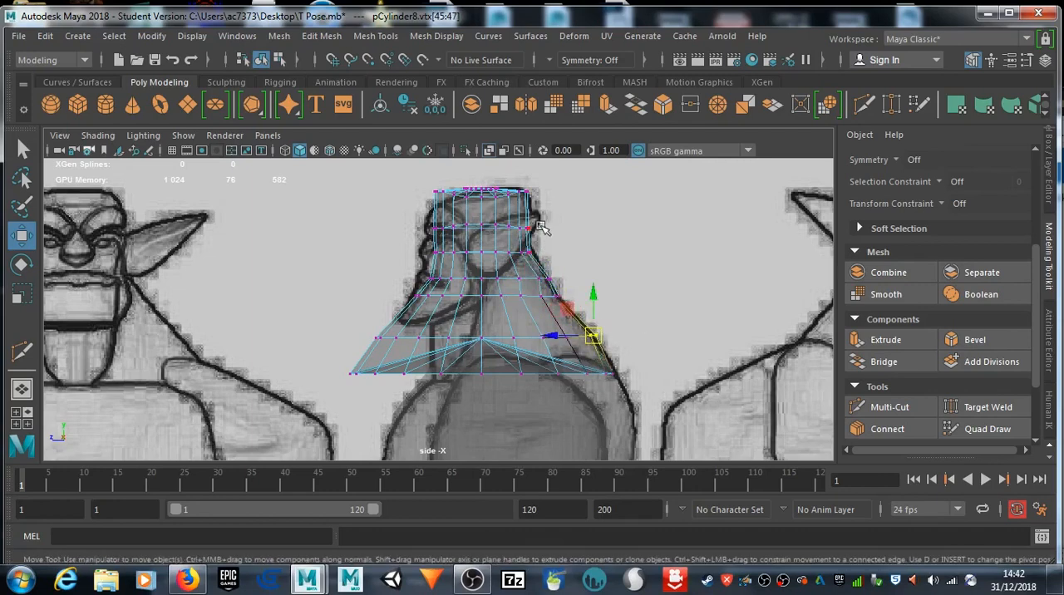
{"action": "left_click_drag", "start_coordinate": [523, 237], "coordinate": [537, 230]}
{"action": "left_click_drag", "start_coordinate": [427, 185], "coordinate": [424, 280]}
{"action": "scroll", "coordinate": [447, 258], "scroll_direction": "up", "scroll_amount": 2}
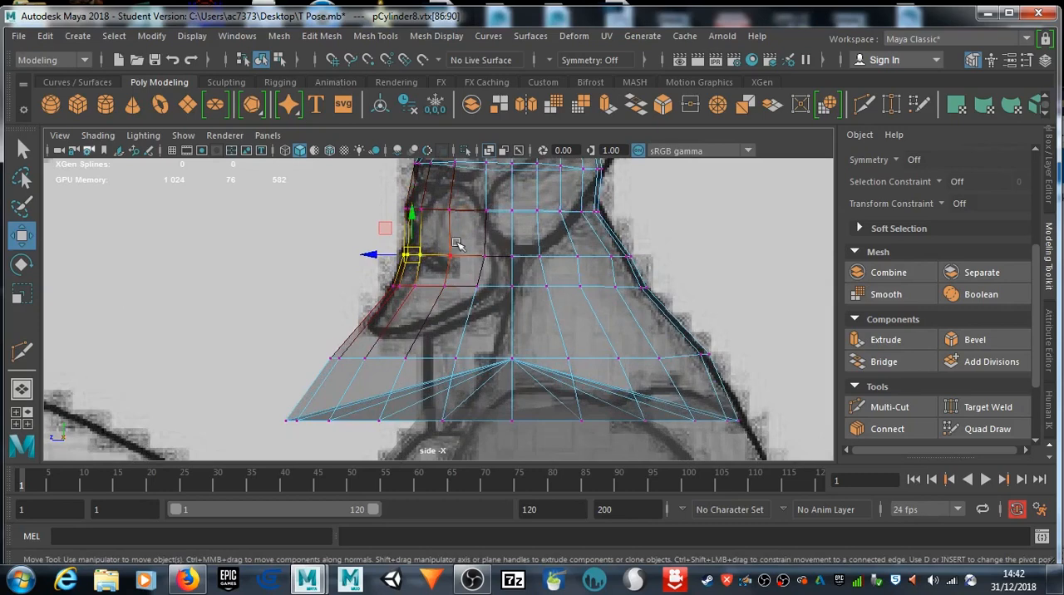
Step: Insert a Multi-Cut edge loop between the nose and mouth loops and fit the front nose-level vertices to the drawn profile
{"action": "left_click", "coordinate": [865, 104]}
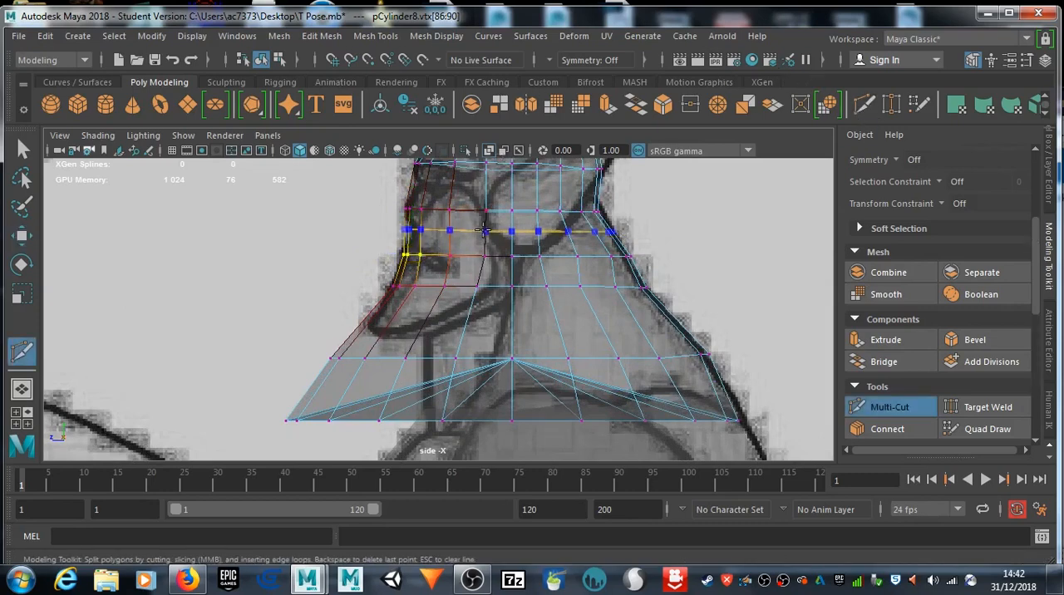
{"action": "left_click", "coordinate": [479, 232], "text": "ctrl"}
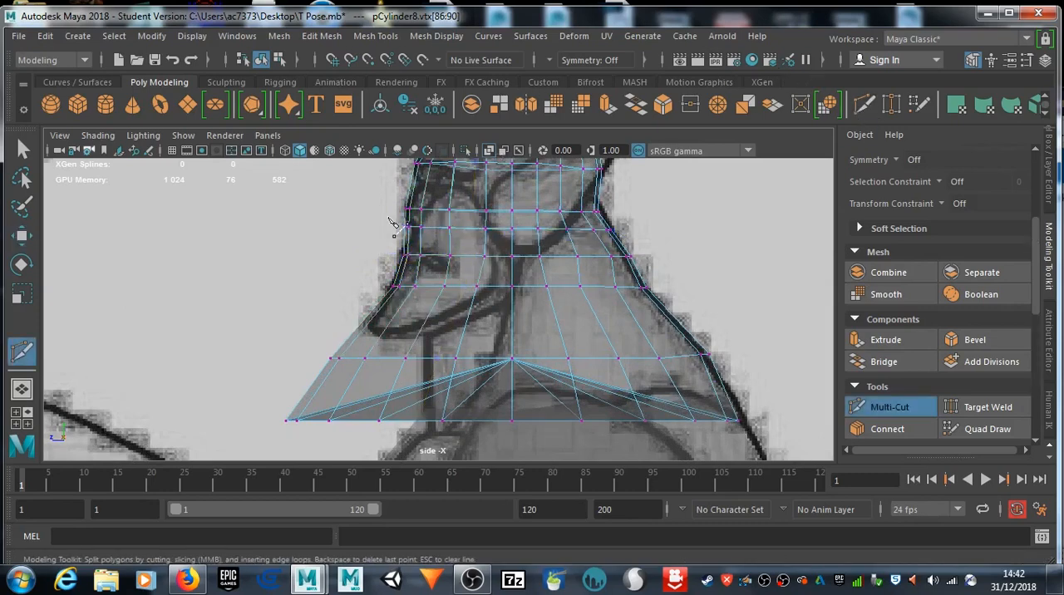
{"action": "key", "text": "q"}
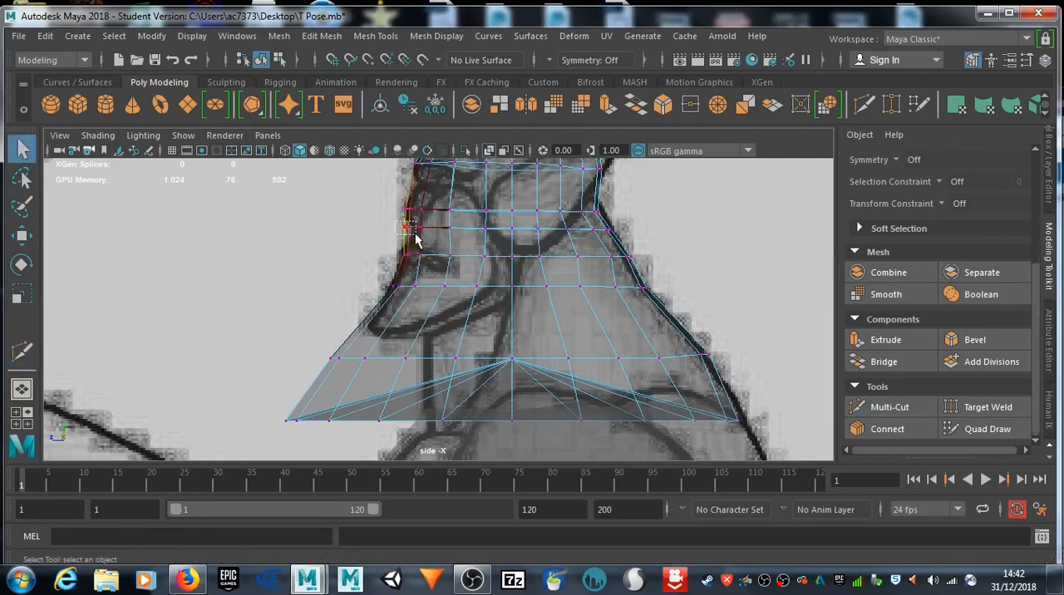
{"action": "left_click_drag", "start_coordinate": [420, 239], "coordinate": [409, 213]}
{"action": "key", "text": "w"}
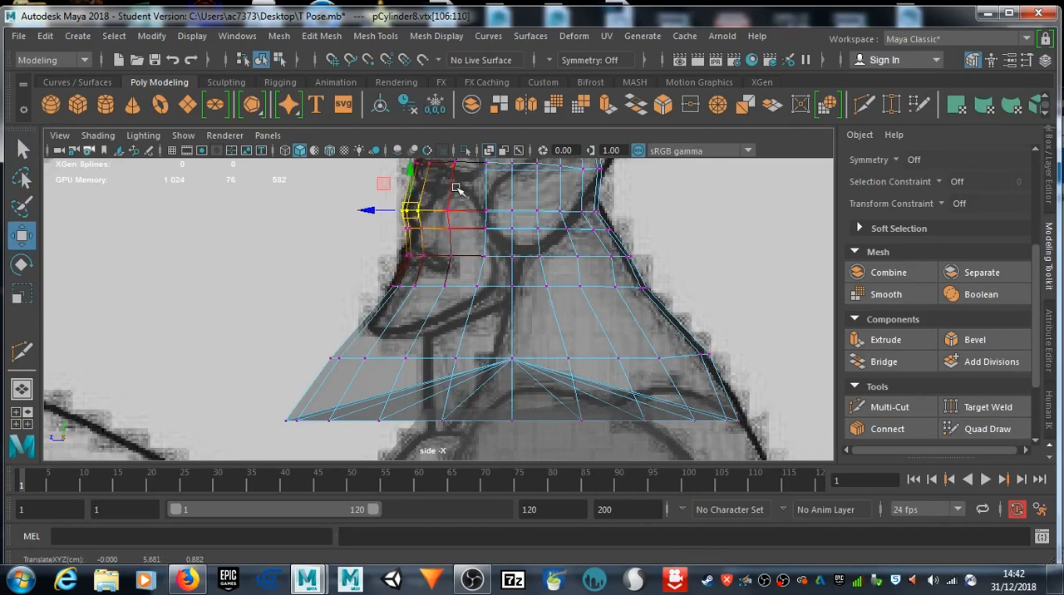
{"action": "middle_click_drag", "start_coordinate": [458, 190], "coordinate": [470, 227], "text": "alt"}
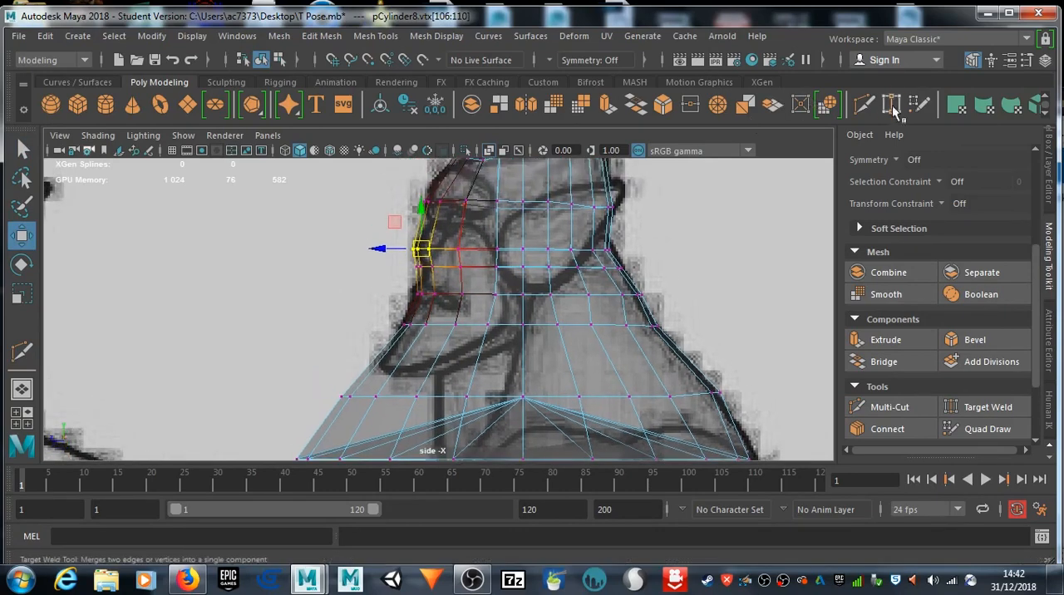
{"action": "left_click", "coordinate": [865, 104]}
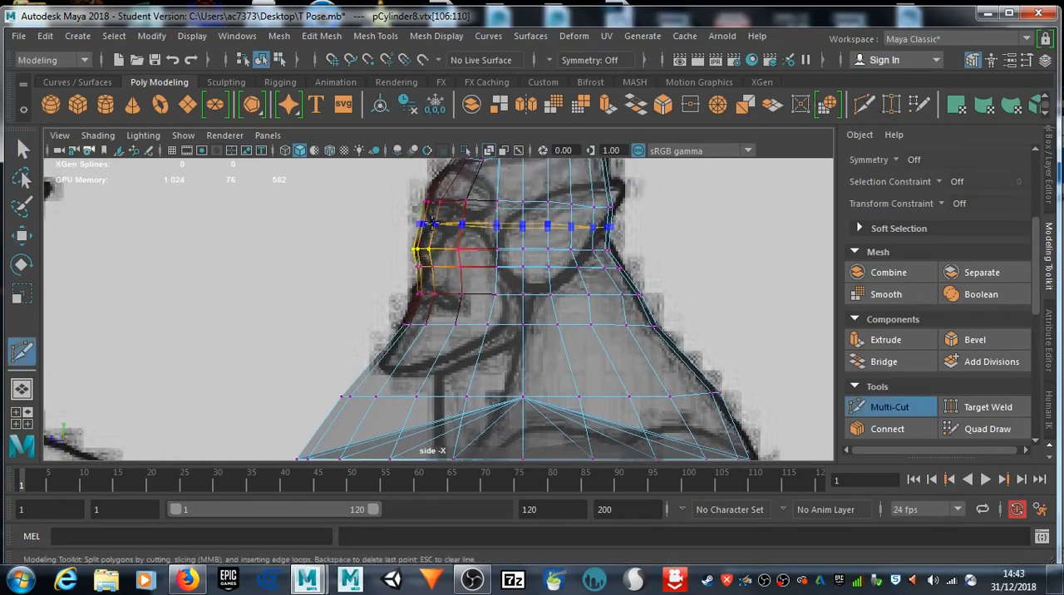
{"action": "left_click", "coordinate": [431, 221]}
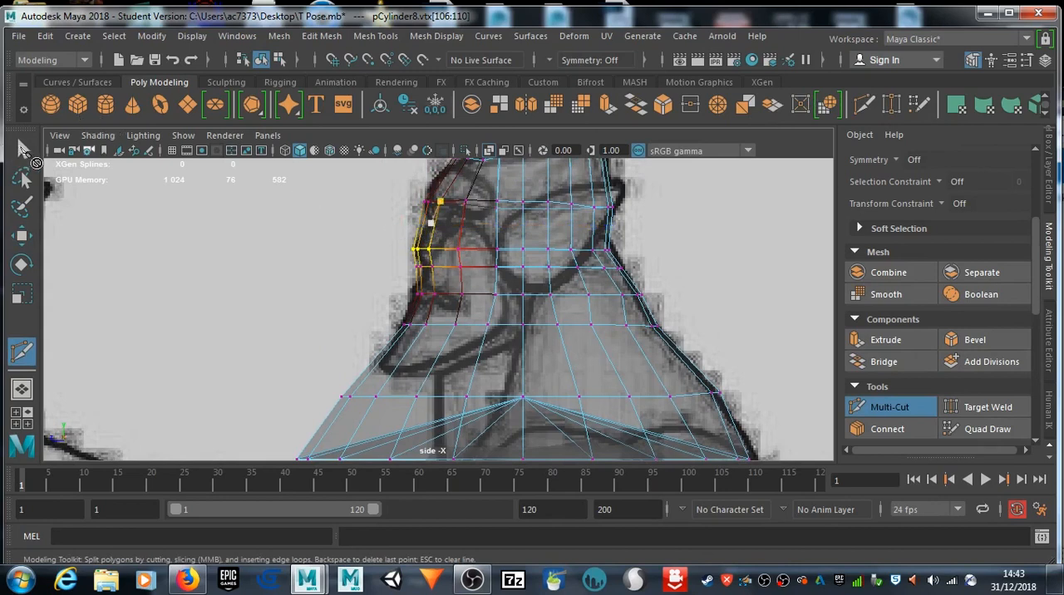
{"action": "left_click", "coordinate": [23, 148]}
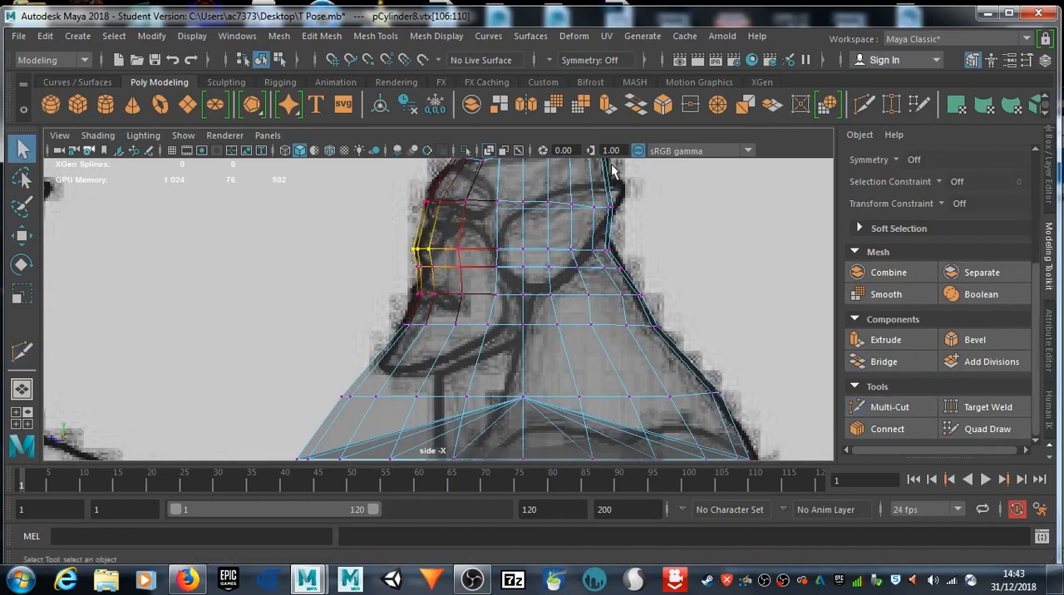
Step: Insert an edge loop between the brow and nose loops and move the front eye and upper-lip vertices onto the drawn face profile
{"action": "left_click", "coordinate": [864, 104]}
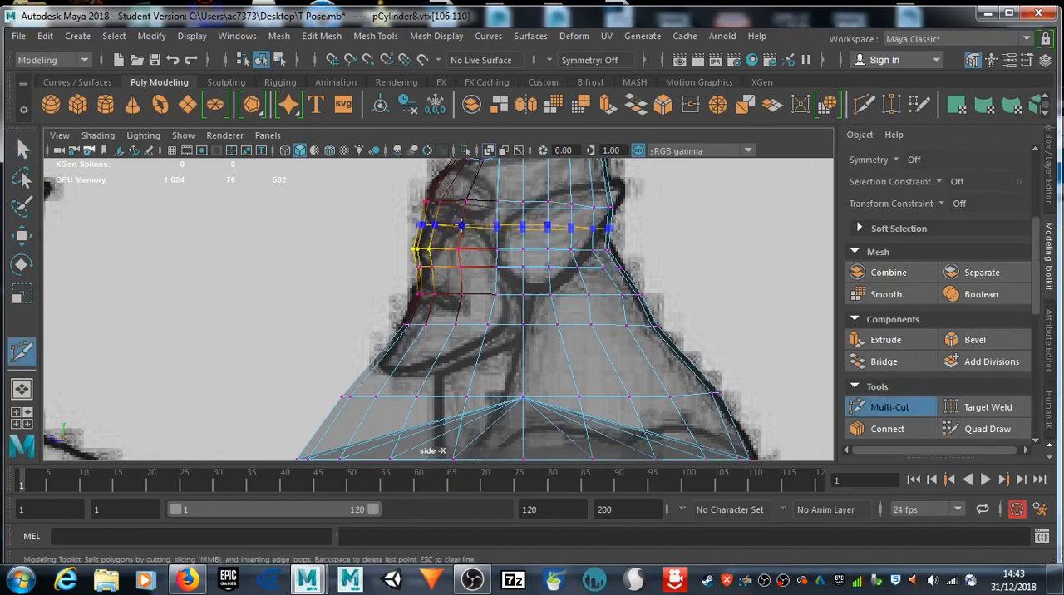
{"action": "left_click", "coordinate": [460, 225], "text": "ctrl"}
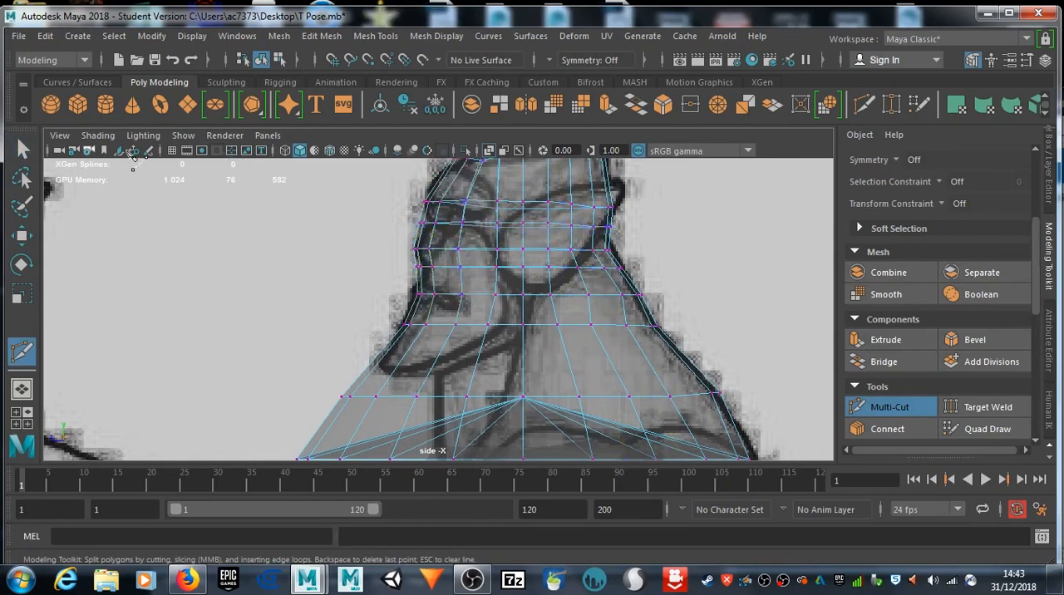
{"action": "left_click", "coordinate": [24, 149]}
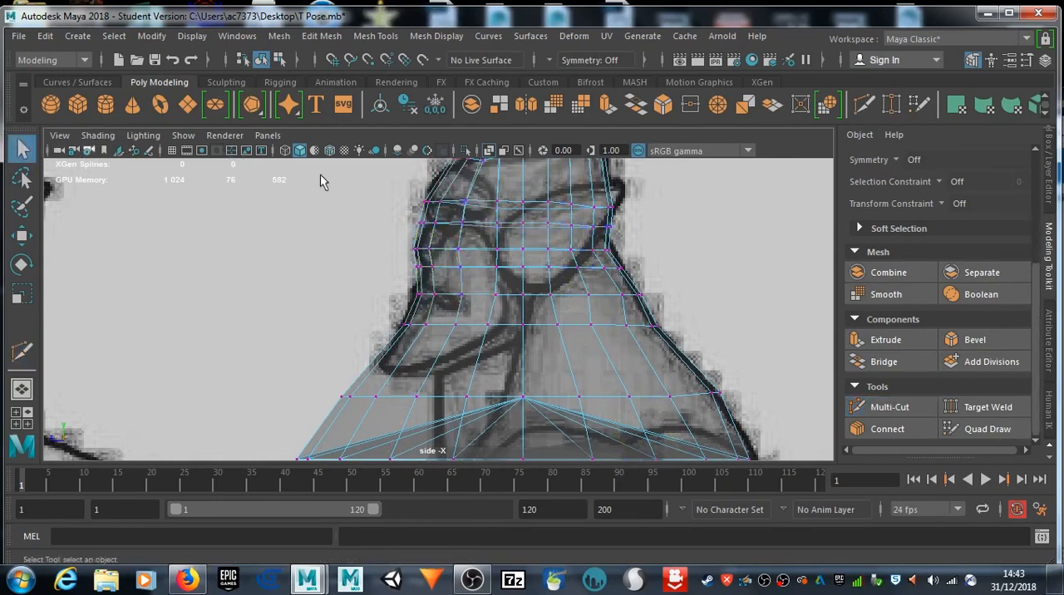
{"action": "left_click", "coordinate": [433, 224]}
{"action": "key", "text": "w"}
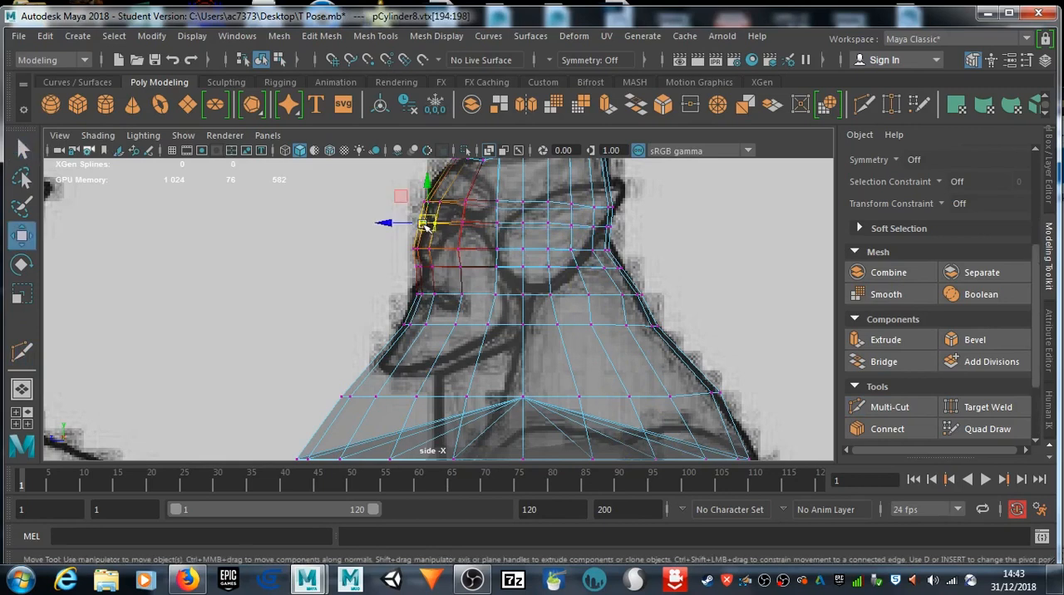
{"action": "left_click_drag", "start_coordinate": [426, 230], "coordinate": [423, 272]}
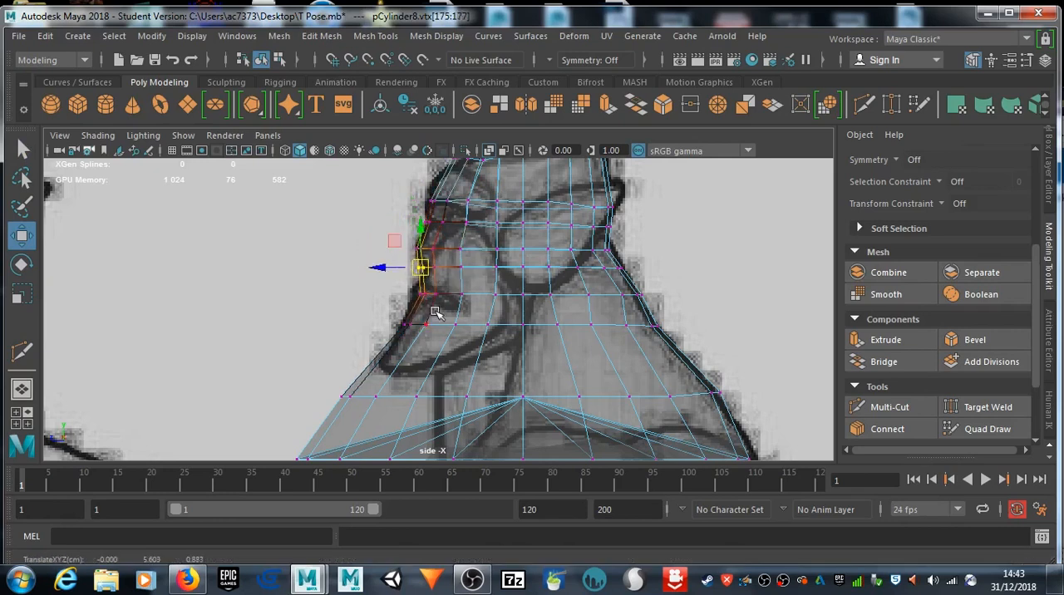
Step: Insert a Multi-Cut edge loop at chin height, just above the lower neck loop
{"action": "middle_click_drag", "start_coordinate": [453, 389], "coordinate": [478, 287], "text": "alt"}
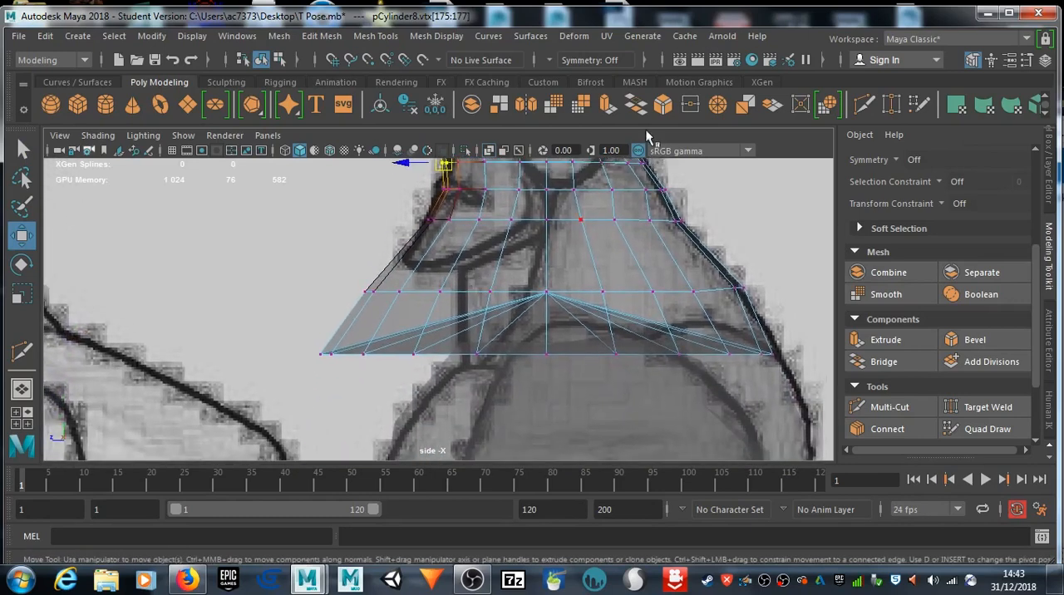
{"action": "left_click", "coordinate": [888, 406]}
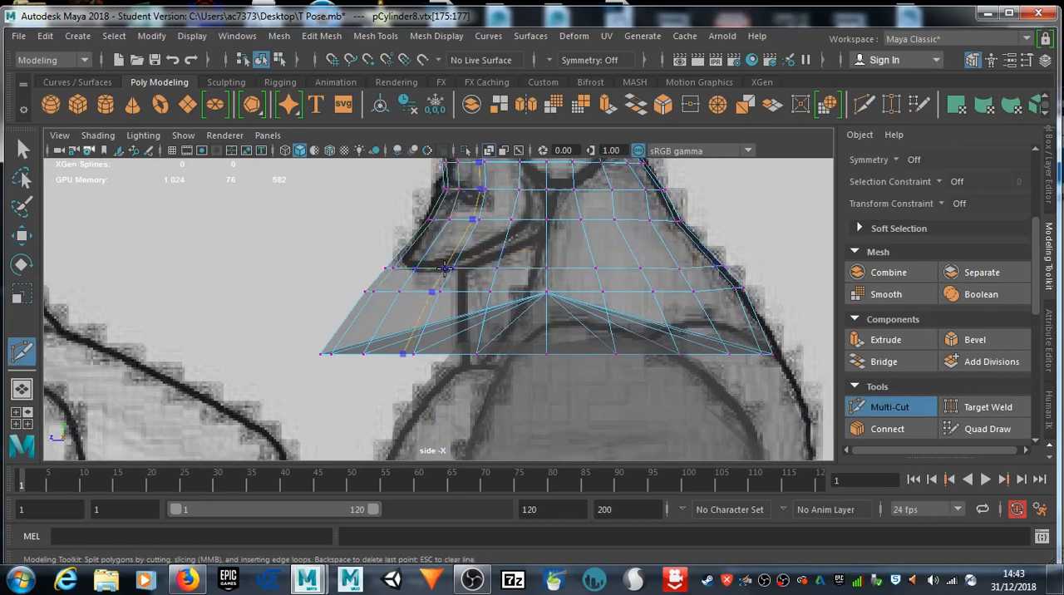
{"action": "left_click", "coordinate": [22, 147]}
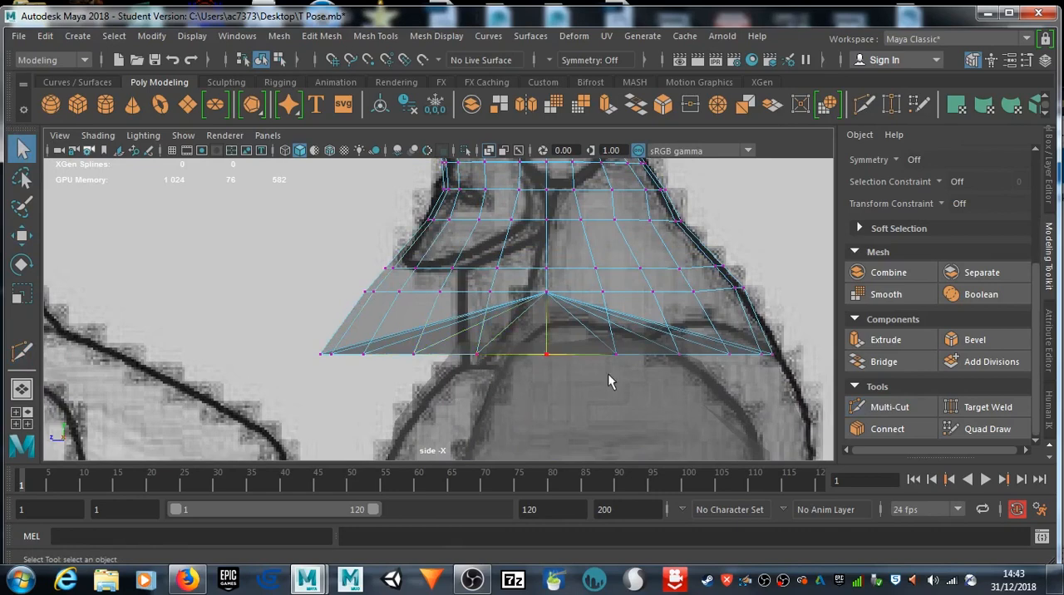
Step: Move the front bottom vertices down to the chest, the front neck vertices back to the throat, and the chin vertices to the chin tip
{"action": "left_click_drag", "start_coordinate": [391, 362], "coordinate": [462, 386]}
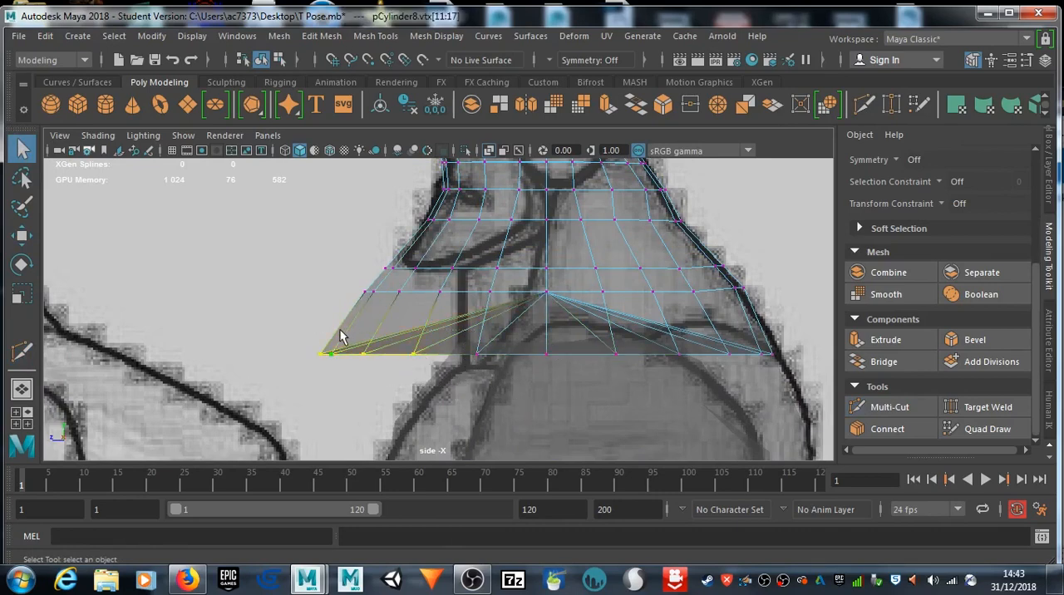
{"action": "key", "text": "w"}
{"action": "left_click_drag", "start_coordinate": [364, 357], "coordinate": [458, 422]}
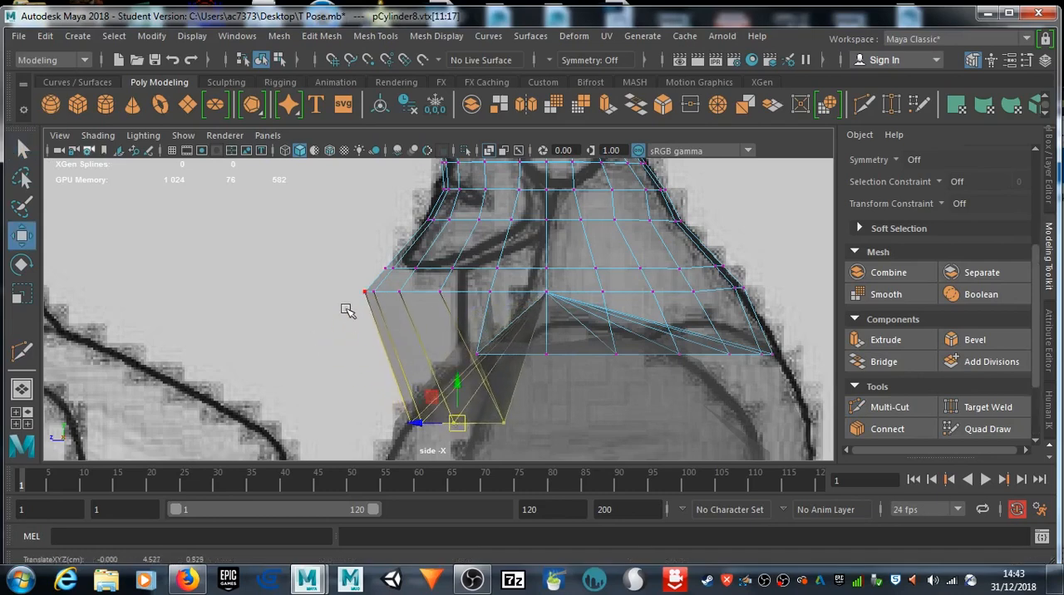
{"action": "left_click_drag", "start_coordinate": [351, 284], "coordinate": [439, 321]}
{"action": "left_click_drag", "start_coordinate": [405, 297], "coordinate": [418, 261]}
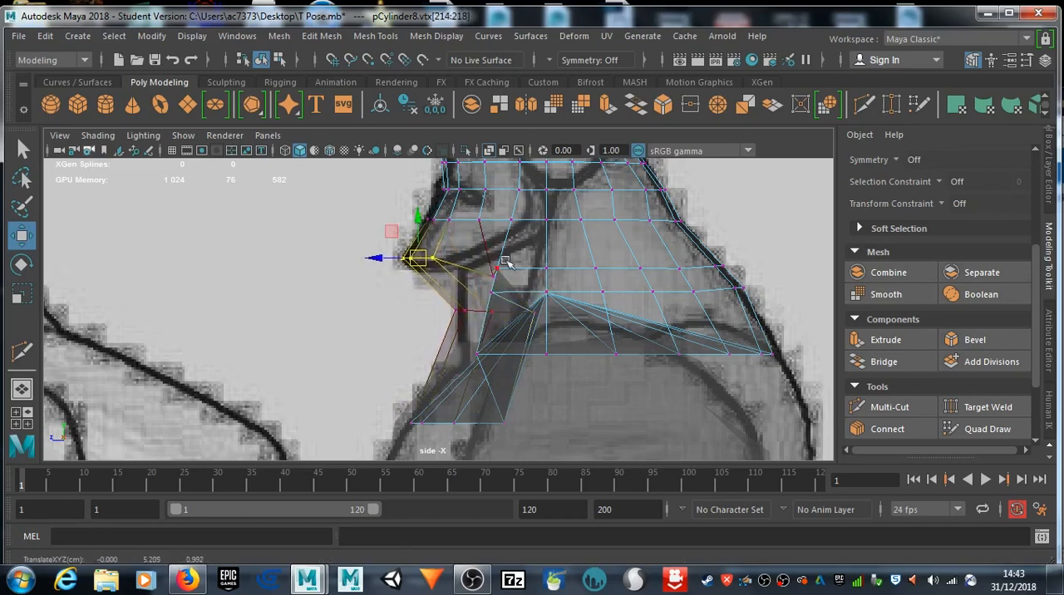
Step: Pull the side vertices at chin height back behind the jaw and move the side bottom-edge vertices down and back along the neck base
{"action": "left_click_drag", "start_coordinate": [490, 260], "coordinate": [515, 268]}
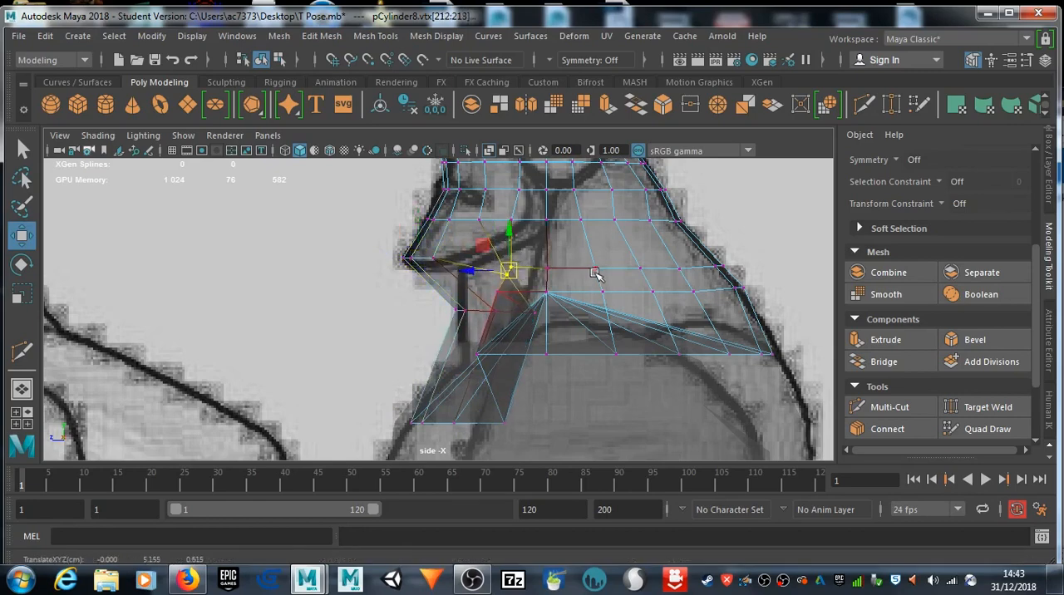
{"action": "left_click", "coordinate": [476, 353]}
{"action": "left_click_drag", "start_coordinate": [476, 355], "coordinate": [555, 386]}
{"action": "left_click", "coordinate": [479, 357]}
{"action": "left_click_drag", "start_coordinate": [479, 357], "coordinate": [505, 366]}
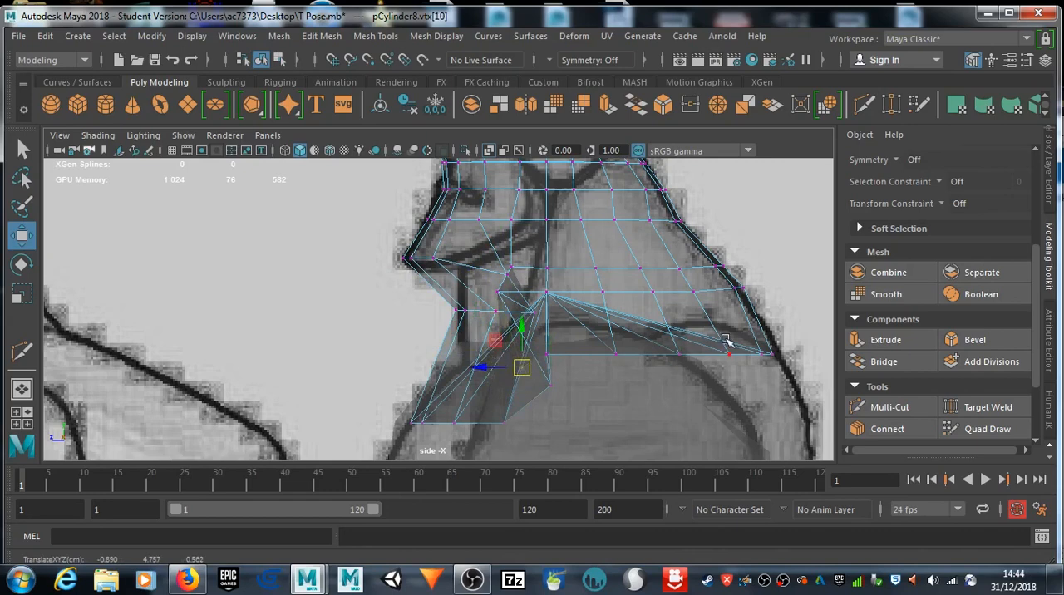
Step: Inspect the head and neck mesh from several angles in perspective, and compare it with the front reference drawing
{"action": "scroll", "coordinate": [734, 262], "scroll_direction": "down", "scroll_amount": 6}
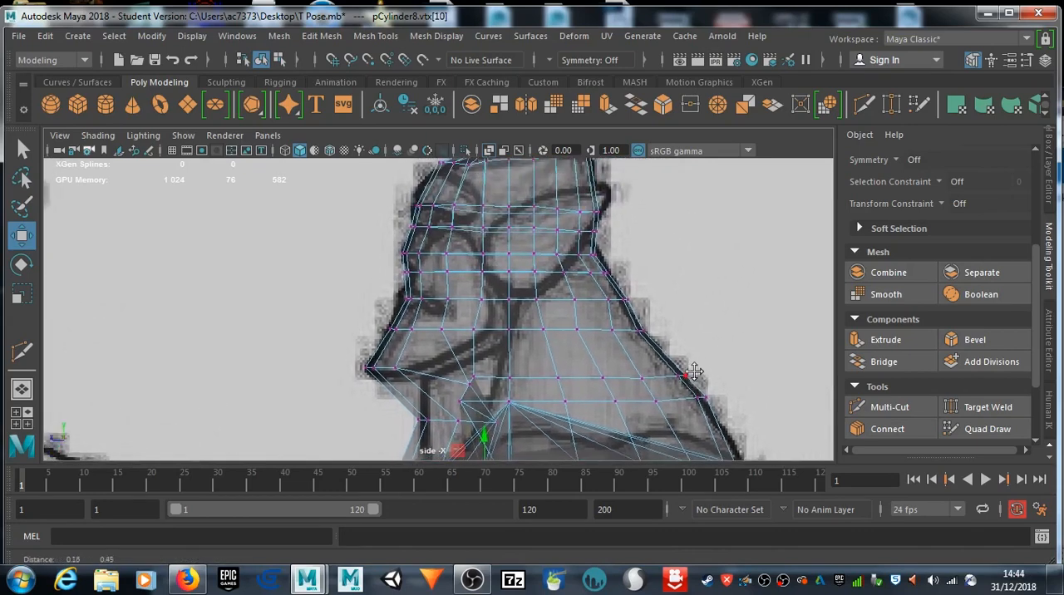
{"action": "key", "text": "space"}
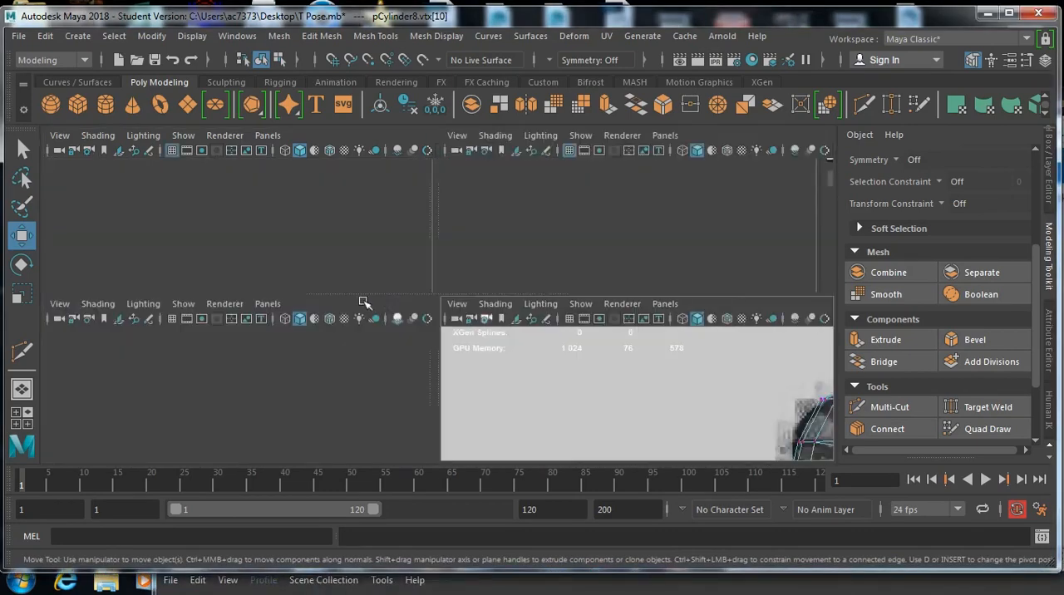
{"action": "key", "text": "space"}
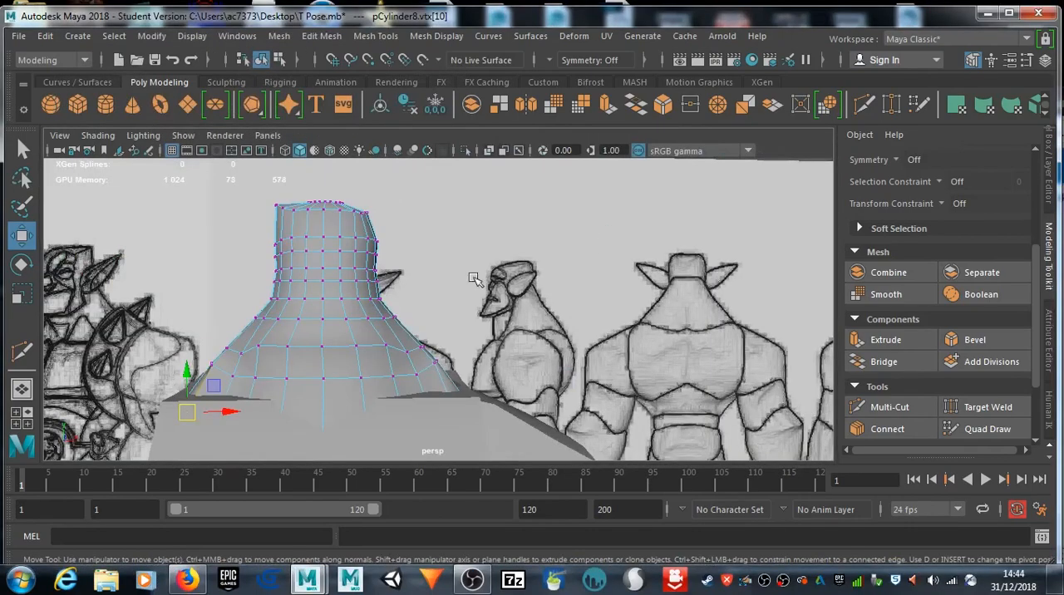
{"action": "left_click_drag", "start_coordinate": [403, 285], "coordinate": [347, 263], "text": "alt"}
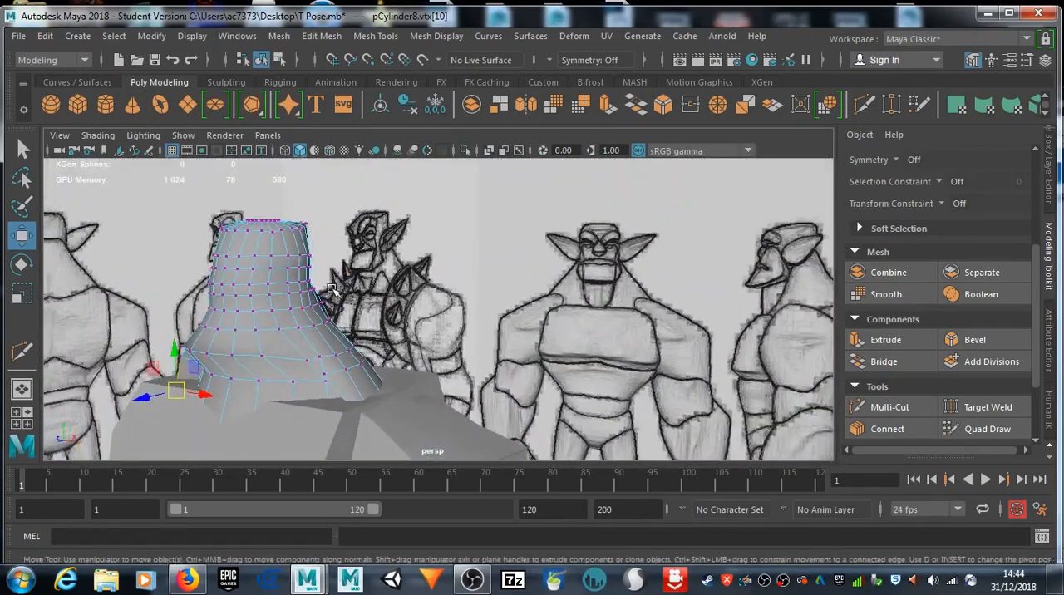
{"action": "middle_click_drag", "start_coordinate": [349, 261], "coordinate": [448, 164], "text": "alt"}
{"action": "left_click_drag", "start_coordinate": [447, 164], "coordinate": [546, 303], "text": "alt"}
{"action": "scroll", "coordinate": [566, 295], "scroll_direction": "down", "scroll_amount": 6}
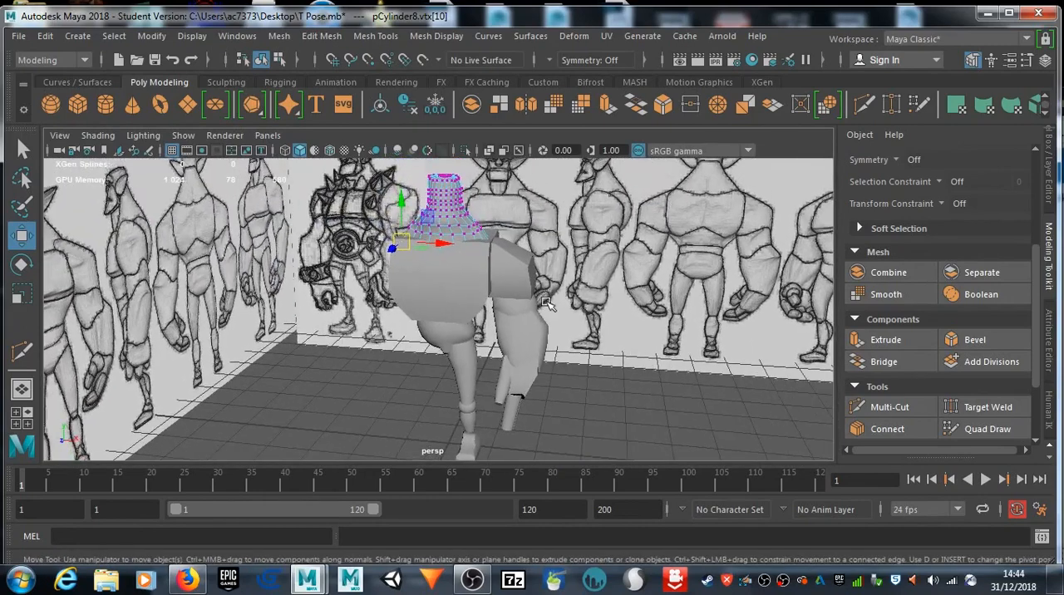
{"action": "mouse_move", "coordinate": [542, 300]}
{"action": "left_mouse_down", "text": "alt"}
{"action": "mouse_move", "coordinate": [552, 281]}
{"action": "mouse_move", "coordinate": [527, 296]}
{"action": "mouse_move", "coordinate": [545, 287]}
{"action": "left_mouse_up", "text": "alt"}
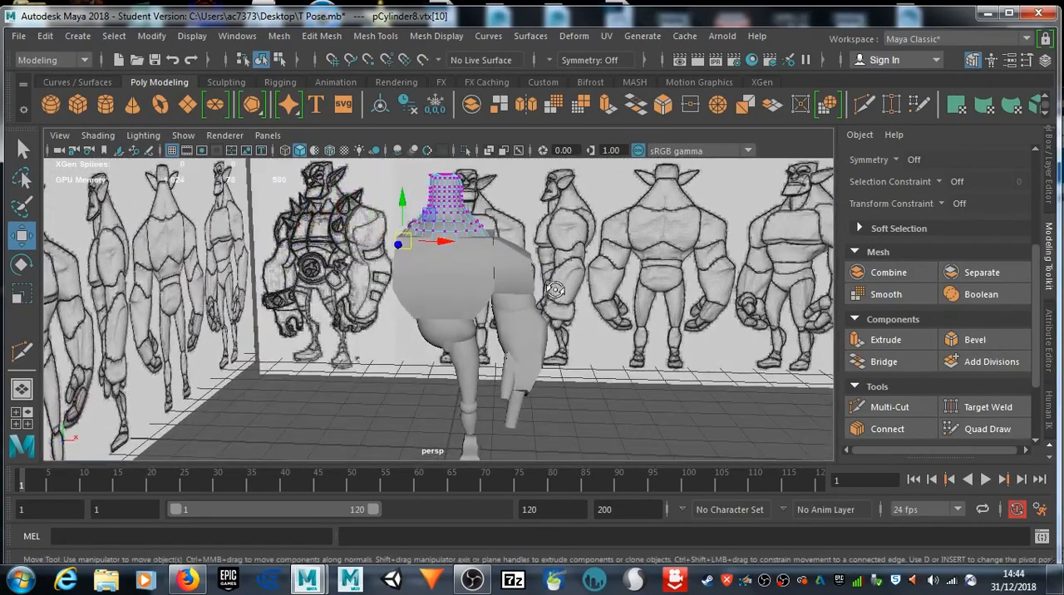
{"action": "key", "text": "space"}
{"action": "key", "text": "space"}
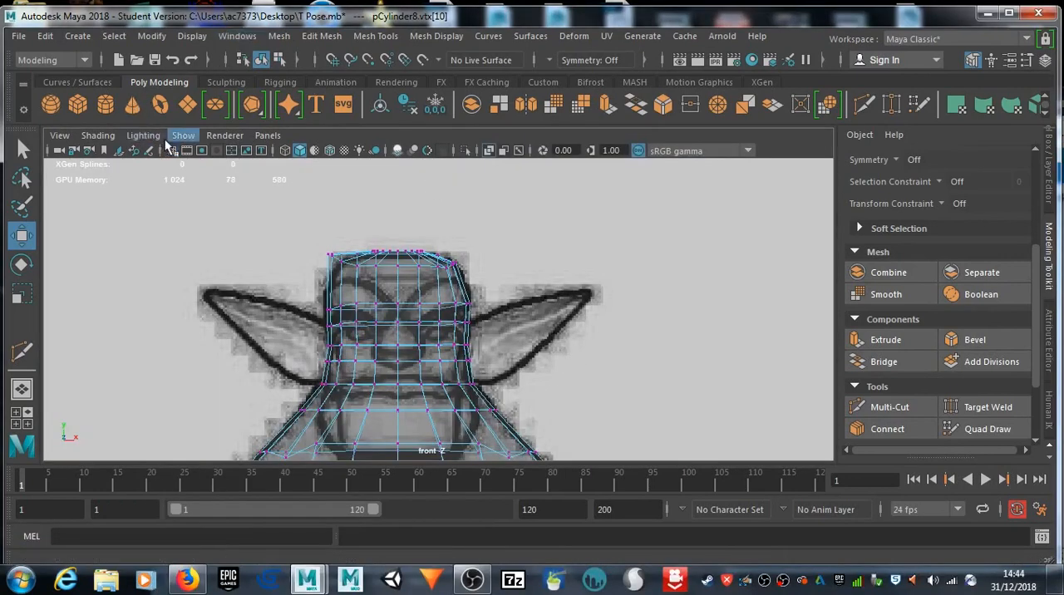
{"action": "middle_click_drag", "start_coordinate": [212, 167], "coordinate": [208, 138], "text": "alt"}
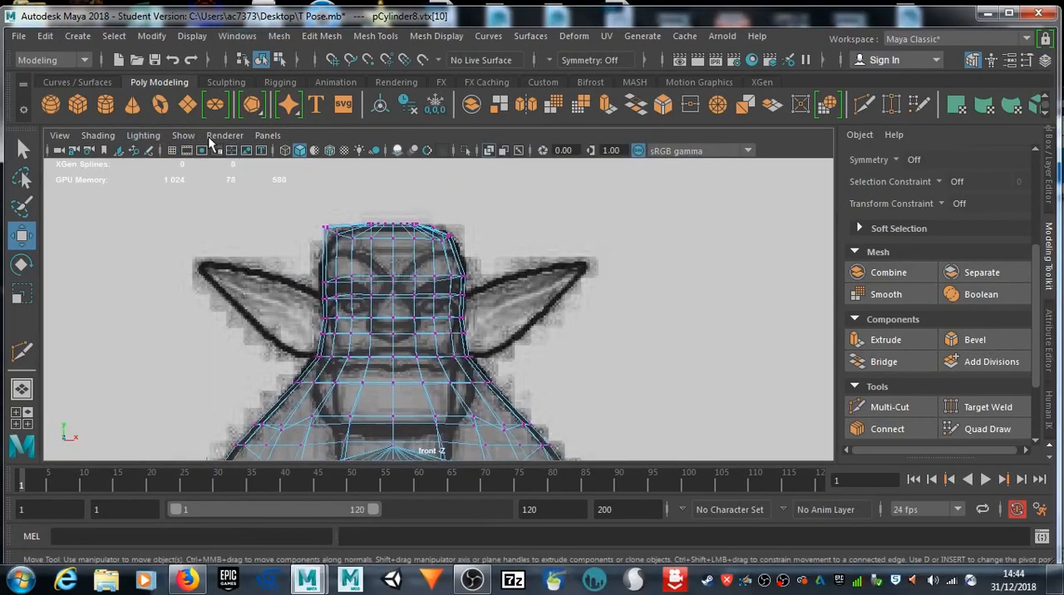
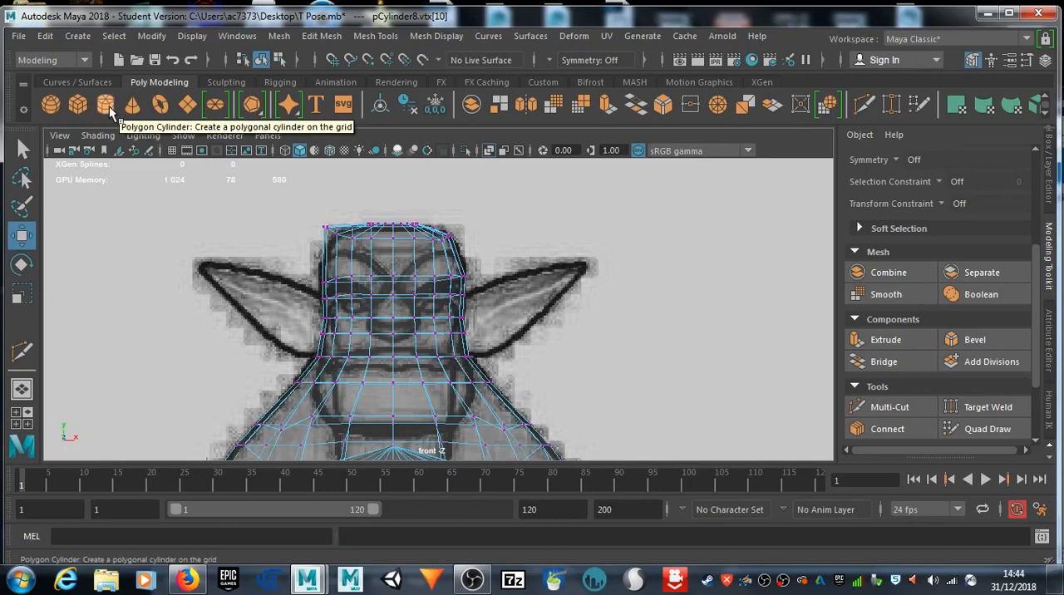
Step: Create a polygon cylinder and move it up to the character's head in the front view
{"action": "left_click", "coordinate": [109, 105]}
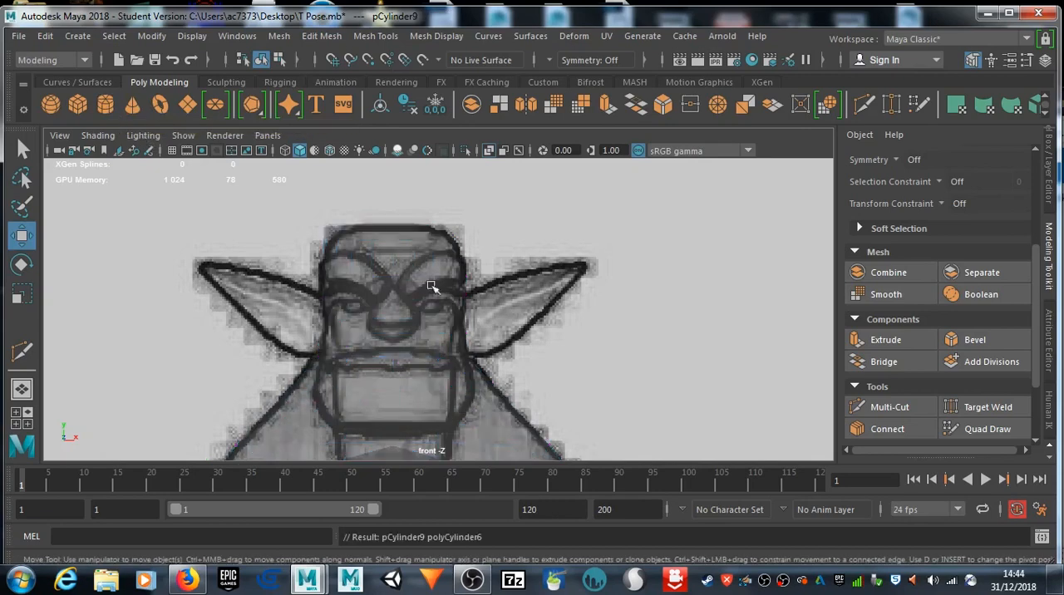
{"action": "scroll", "coordinate": [448, 309], "scroll_direction": "down", "scroll_amount": 5}
{"action": "left_click_drag", "start_coordinate": [433, 404], "coordinate": [432, 281]}
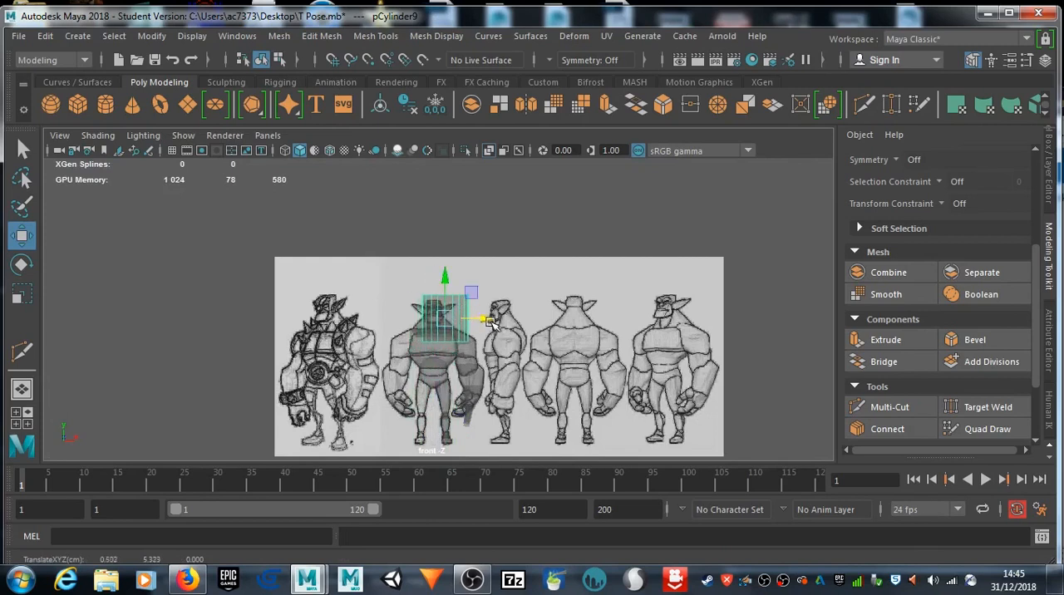
Step: Tilt the cylinder towards the ear's angle, shrink it, and place it over the ear in the front reference drawing
{"action": "key", "text": "e"}
{"action": "left_click_drag", "start_coordinate": [491, 328], "coordinate": [421, 324]}
{"action": "key", "text": "r"}
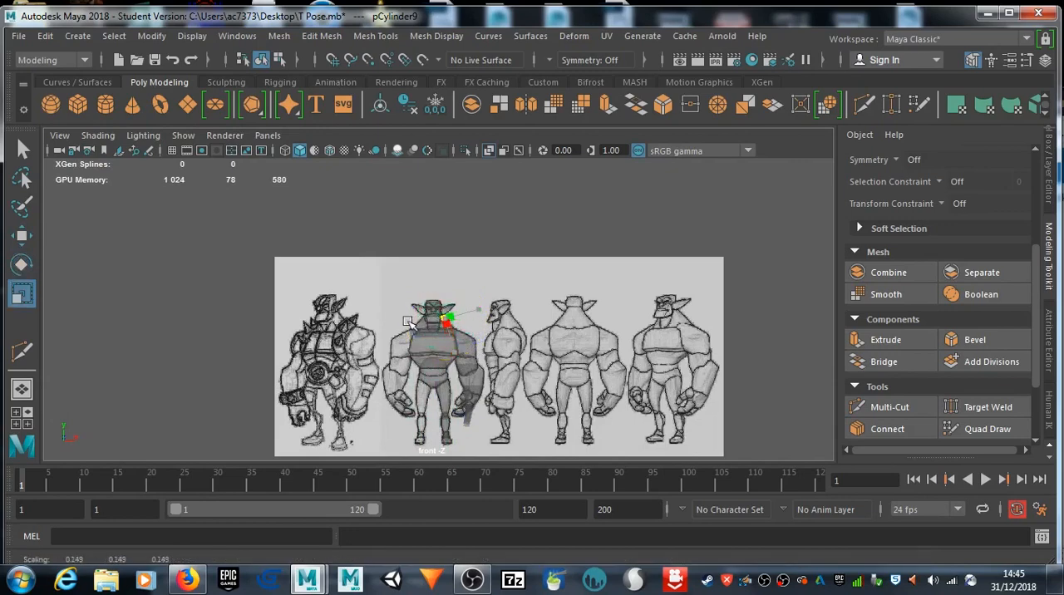
{"action": "scroll", "coordinate": [438, 317], "scroll_direction": "up", "scroll_amount": 10}
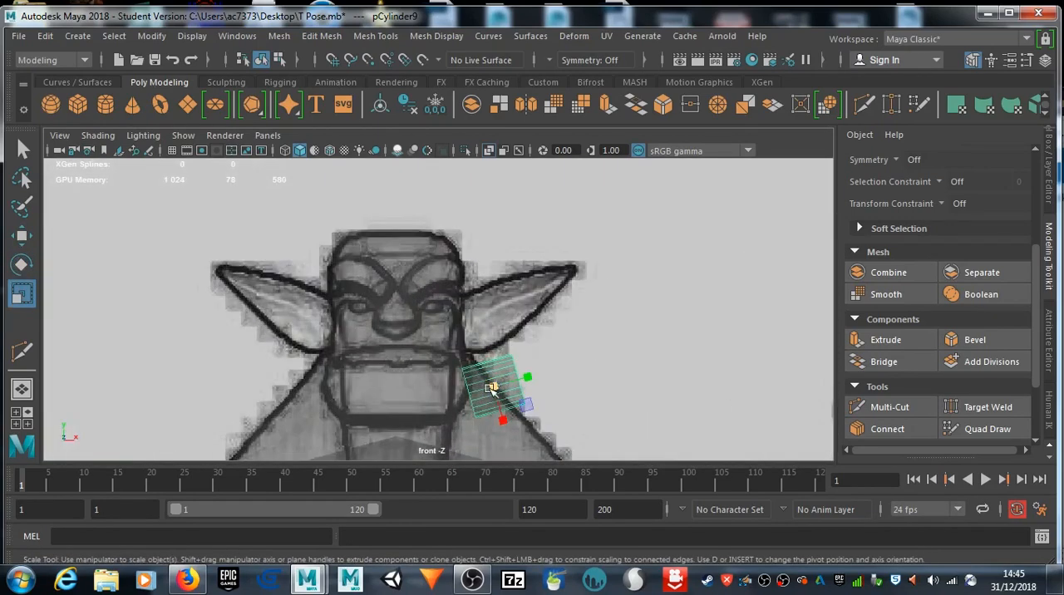
{"action": "key", "text": "w"}
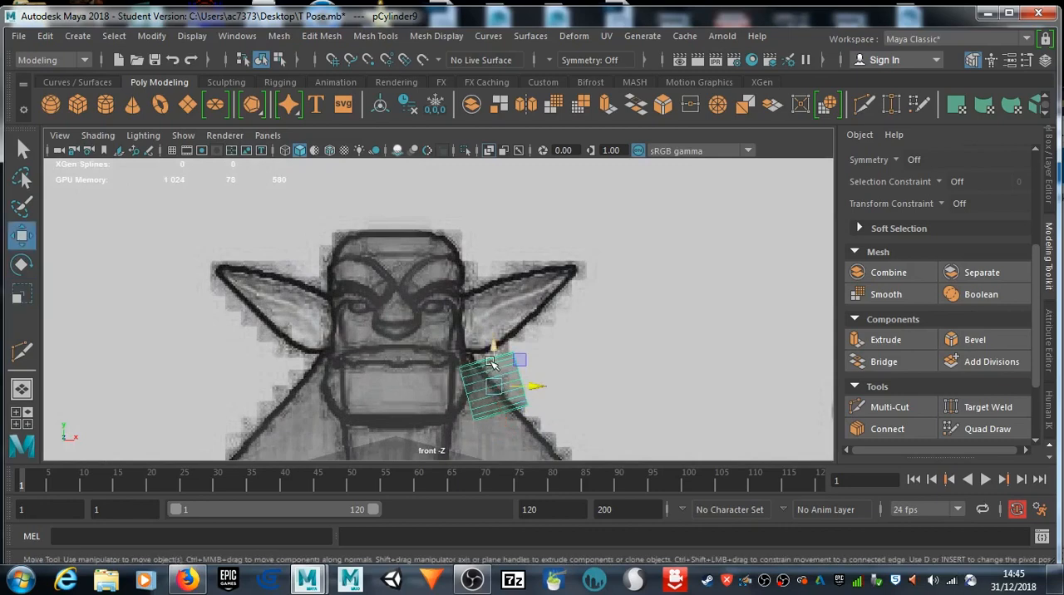
{"action": "left_click_drag", "start_coordinate": [493, 385], "coordinate": [491, 306]}
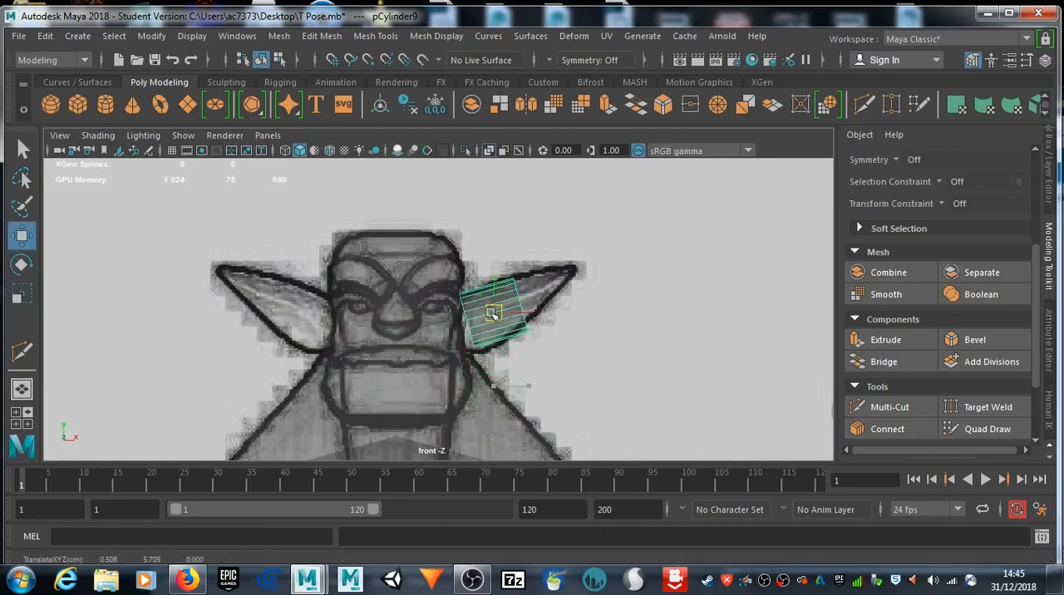
Step: Scale the cylinder along its length until its outer end reaches the drawn ear tip
{"action": "scroll", "coordinate": [507, 310], "scroll_direction": "up", "scroll_amount": 2}
{"action": "scroll", "coordinate": [542, 309], "scroll_direction": "up", "scroll_amount": 1}
{"action": "key", "text": "r"}
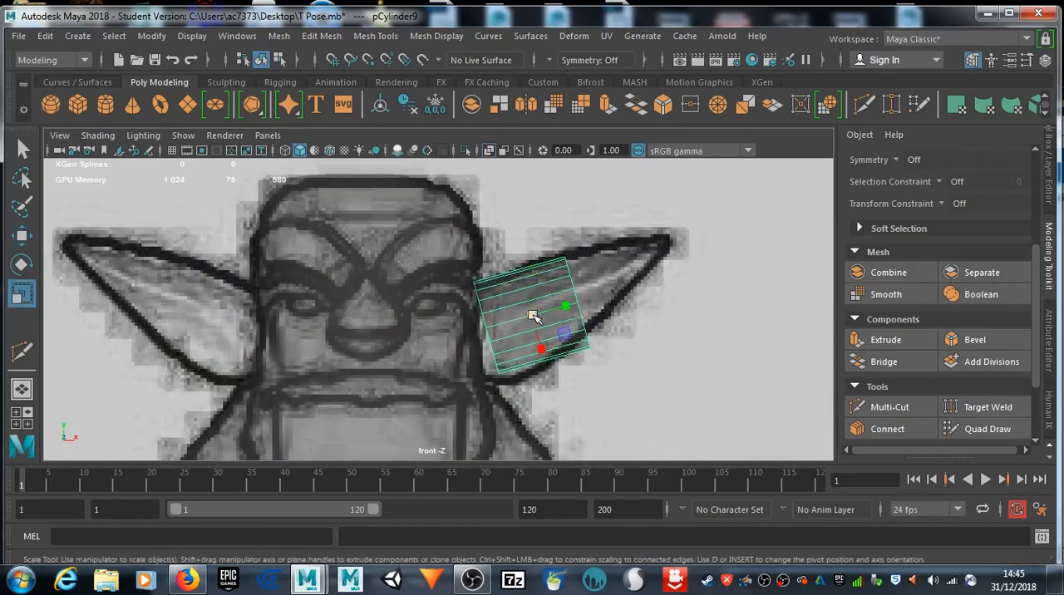
{"action": "left_click_drag", "start_coordinate": [568, 310], "coordinate": [665, 280]}
Step: Scale the edge loop at the cylinder's outer end down almost to a point
{"action": "right_click_drag", "start_coordinate": [670, 283], "coordinate": [661, 82]}
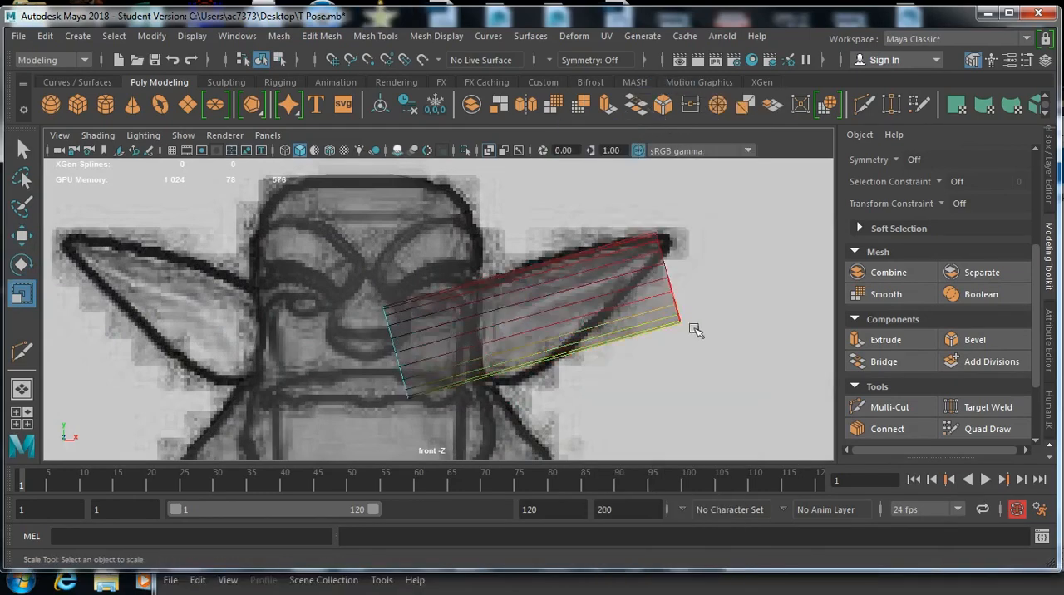
{"action": "double_click", "coordinate": [672, 284]}
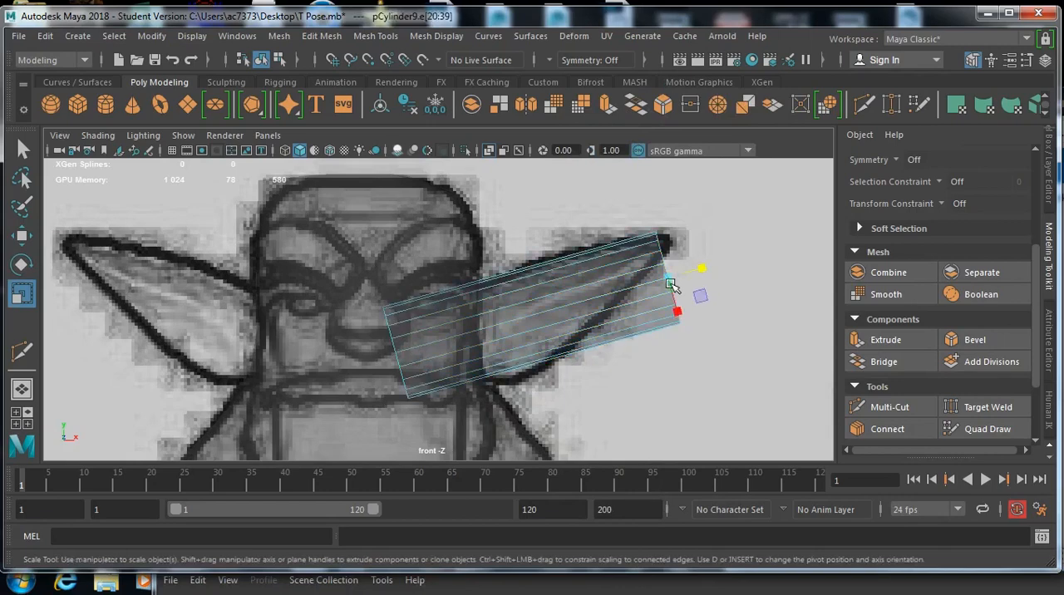
{"action": "left_click_drag", "start_coordinate": [672, 284], "coordinate": [611, 259]}
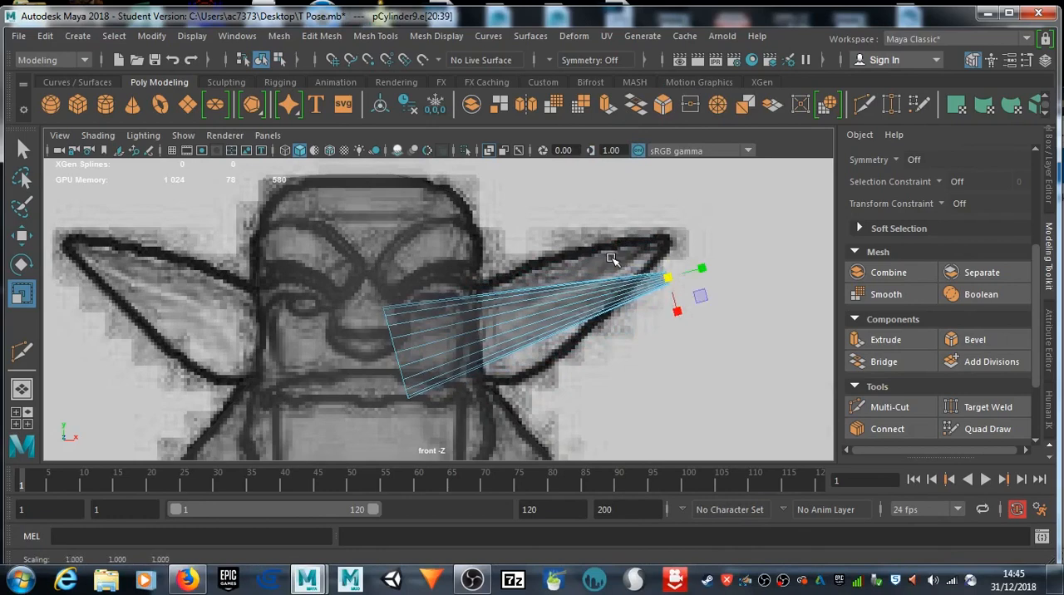
Step: Rotate and move the whole cone so its narrow end meets the tip of the drawn ear
{"action": "right_click", "coordinate": [476, 341]}
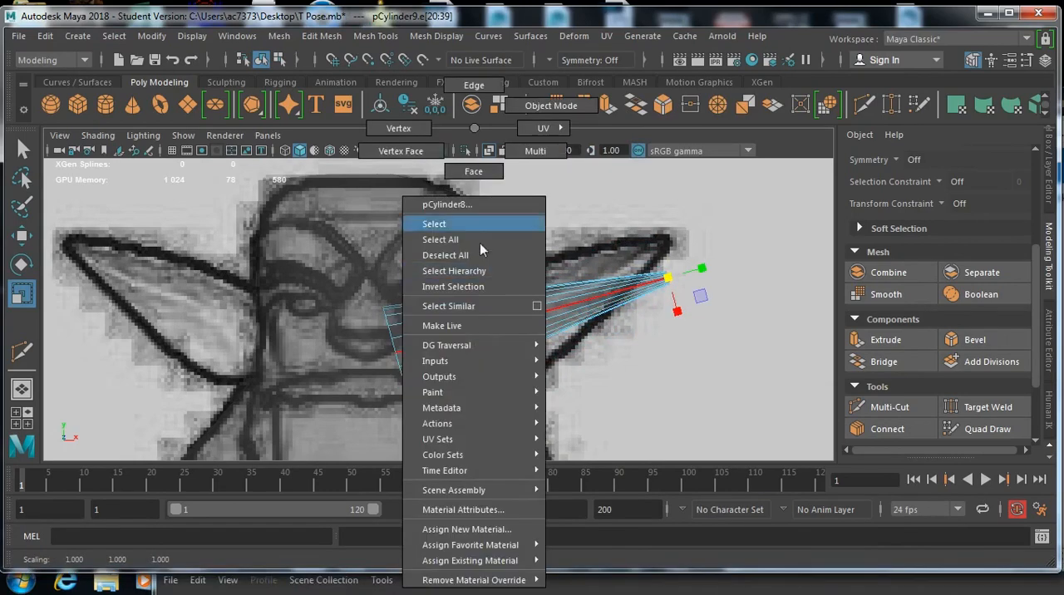
{"action": "left_click", "coordinate": [541, 105]}
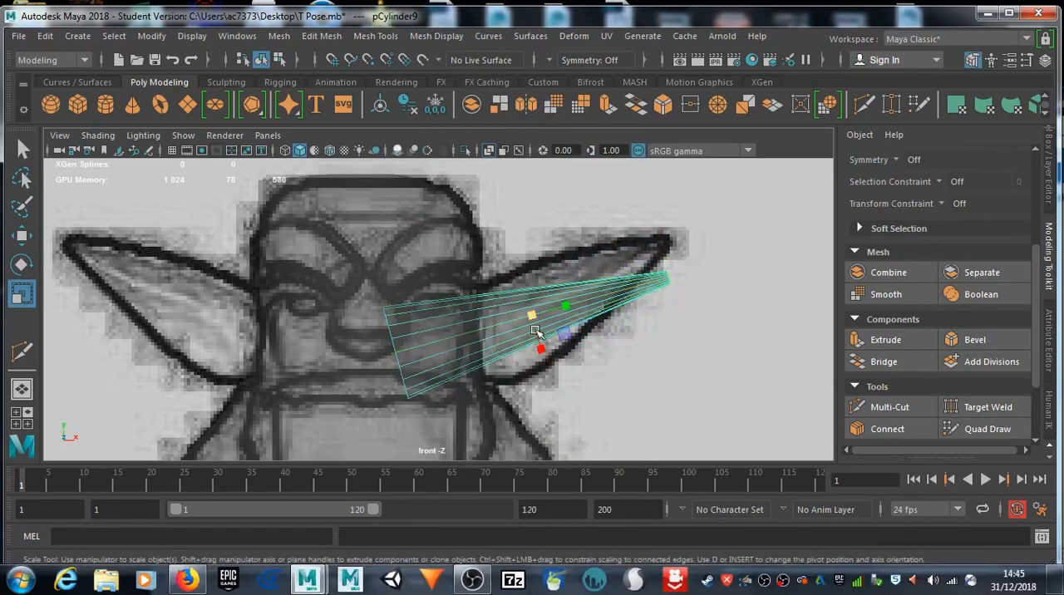
{"action": "key", "text": "e"}
{"action": "left_click_drag", "start_coordinate": [571, 324], "coordinate": [550, 307]}
{"action": "key", "text": "w"}
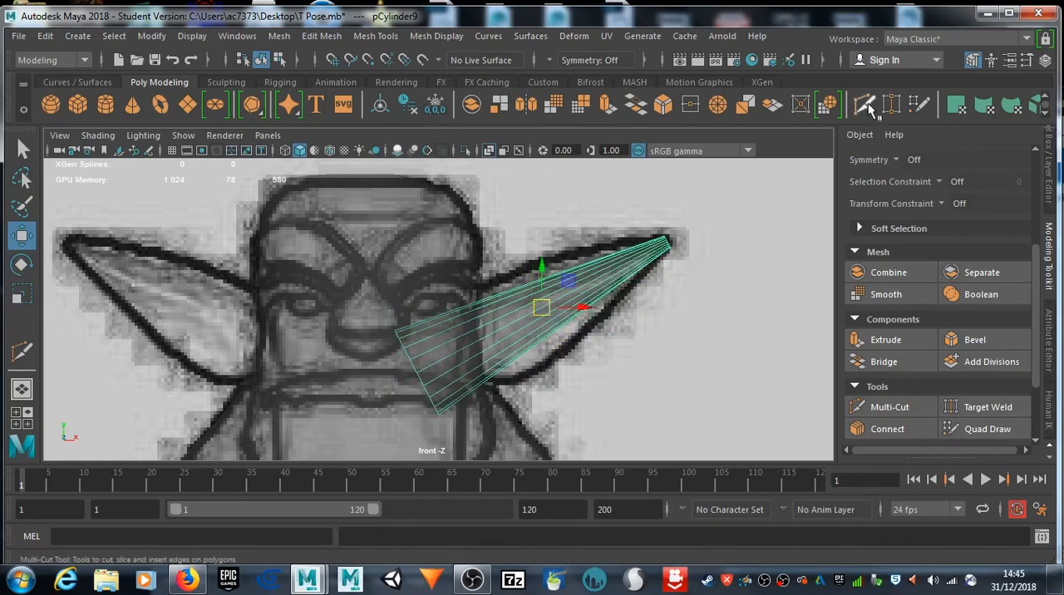
Step: Insert five Multi-Cut edge loops along the ear cone, from near the tip to the side of the head
{"action": "key", "text": "ctrl+shift+x"}
{"action": "left_click", "coordinate": [635, 258], "text": "ctrl"}
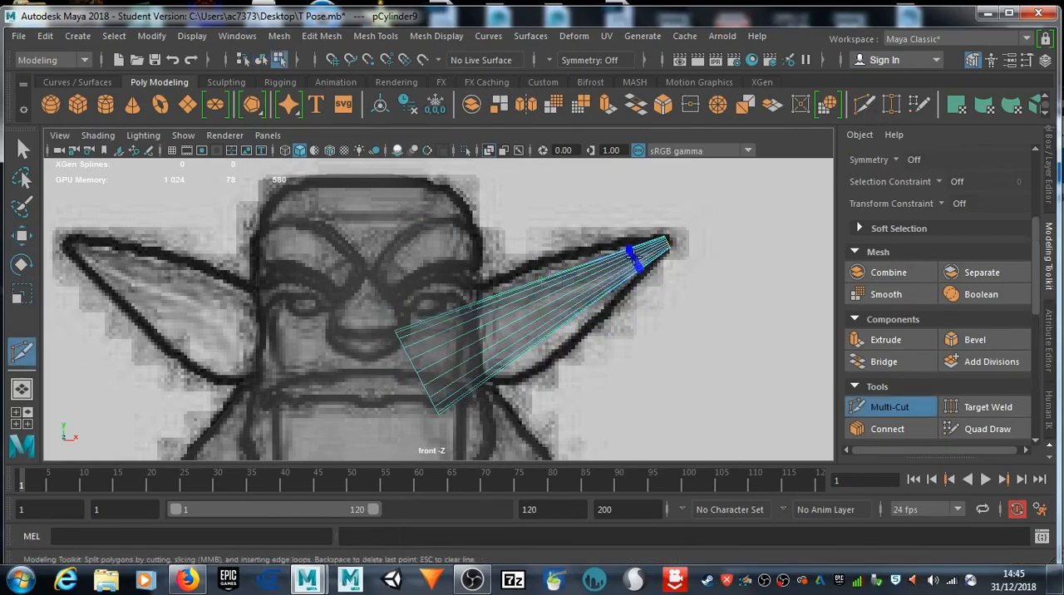
{"action": "left_click", "coordinate": [600, 278], "text": "ctrl"}
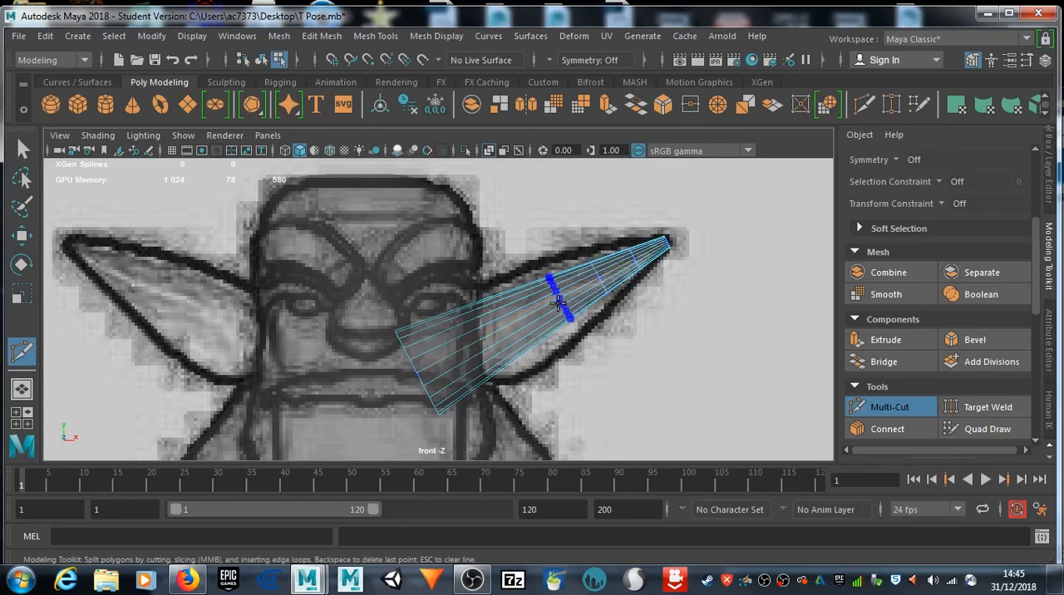
{"action": "left_click", "coordinate": [553, 304], "text": "ctrl"}
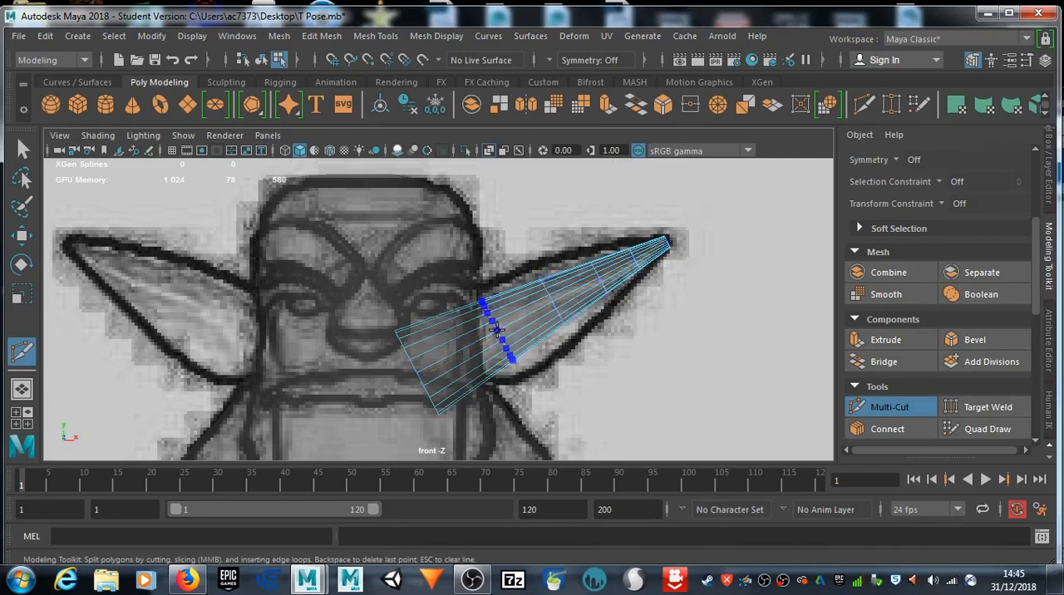
{"action": "left_click", "coordinate": [505, 330], "text": "ctrl"}
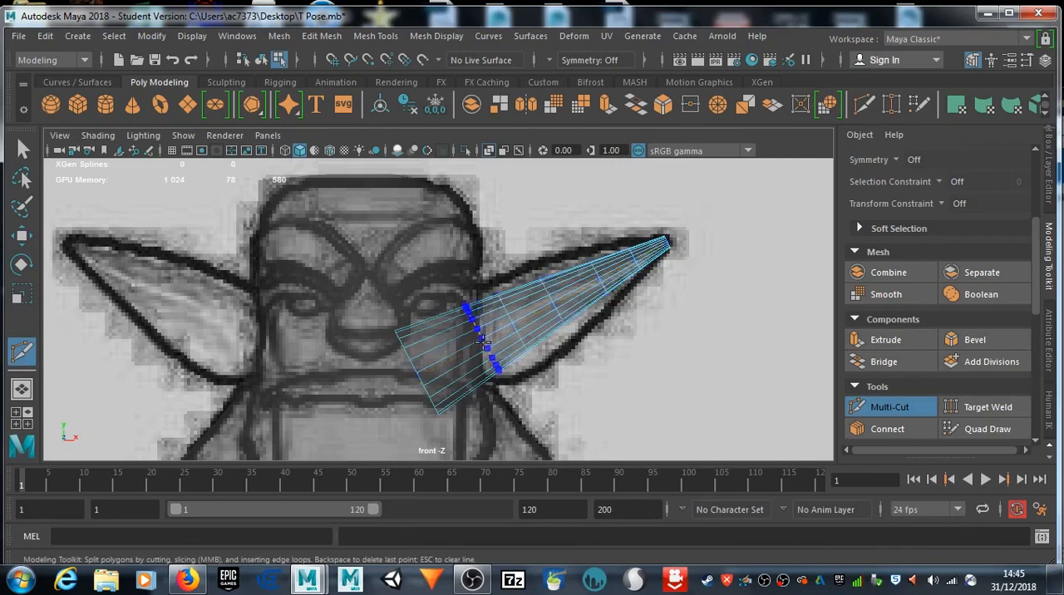
{"action": "left_click", "coordinate": [479, 350], "text": "ctrl"}
{"action": "key", "text": "q"}
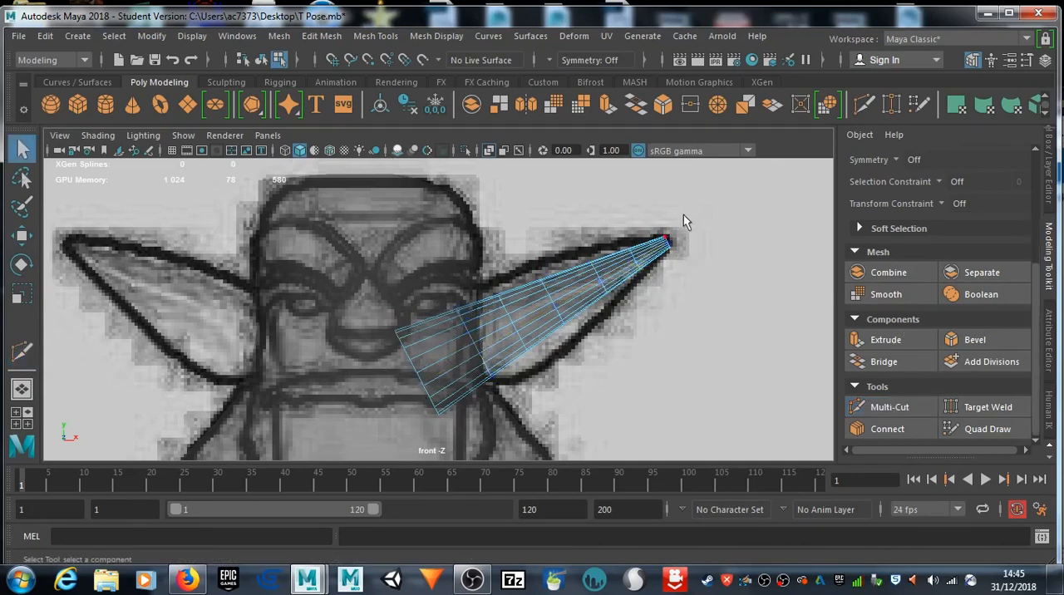
Step: Scale up the two edge loops nearest the ear tip to match the ear's outline in the front drawing
{"action": "scroll", "coordinate": [636, 264], "scroll_direction": "up", "scroll_amount": 4}
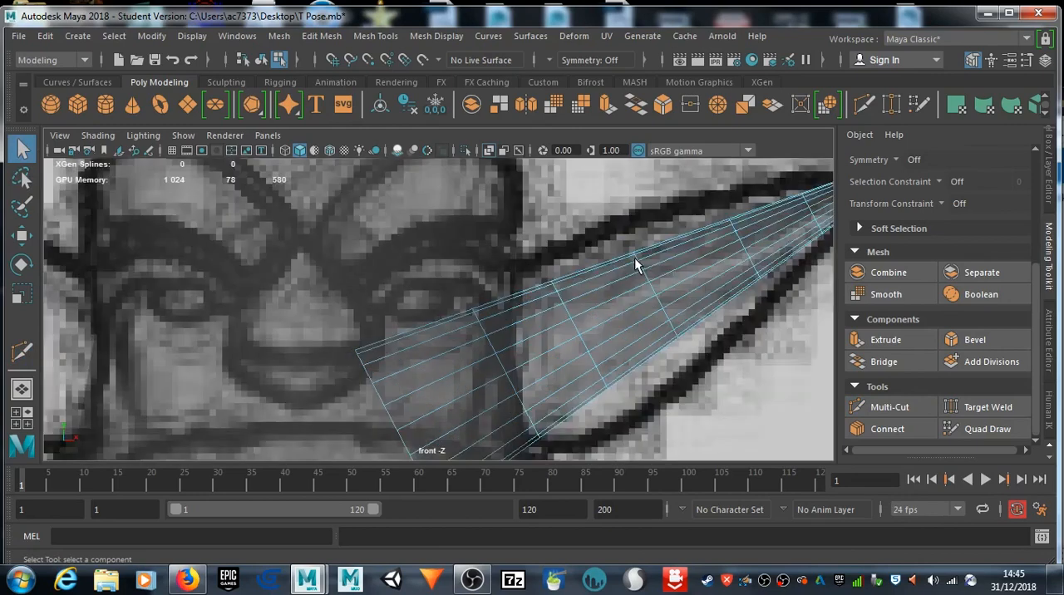
{"action": "middle_click_drag", "start_coordinate": [636, 264], "coordinate": [490, 327], "text": "alt"}
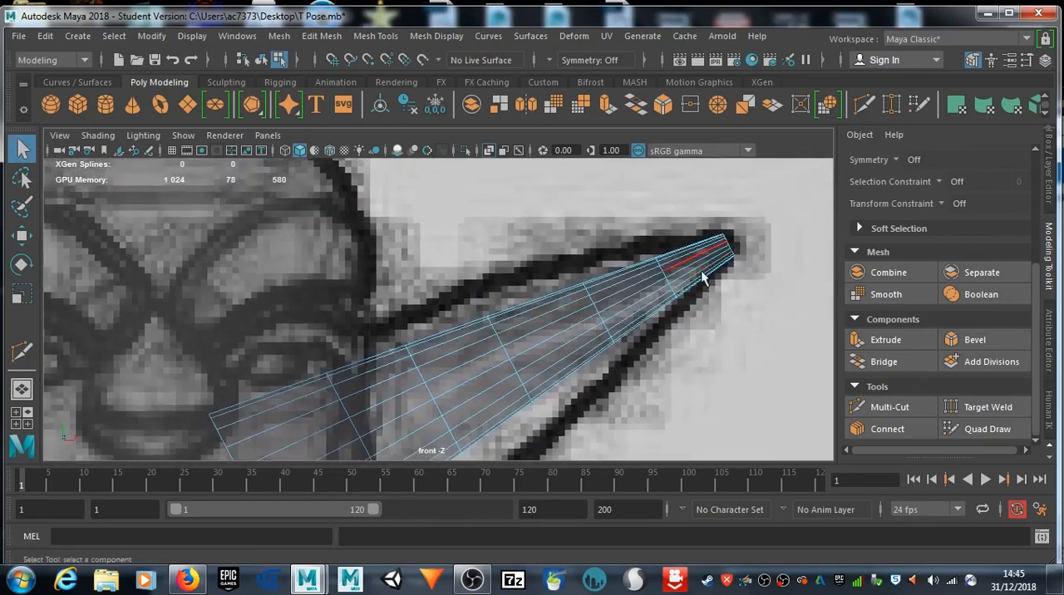
{"action": "right_click", "coordinate": [665, 281]}
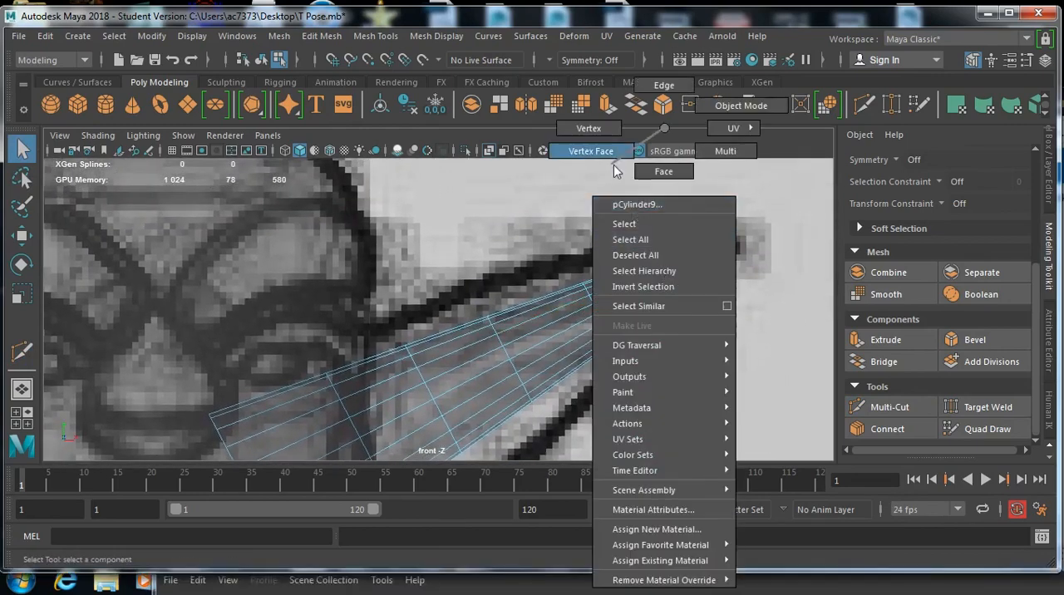
{"action": "left_click", "coordinate": [656, 90]}
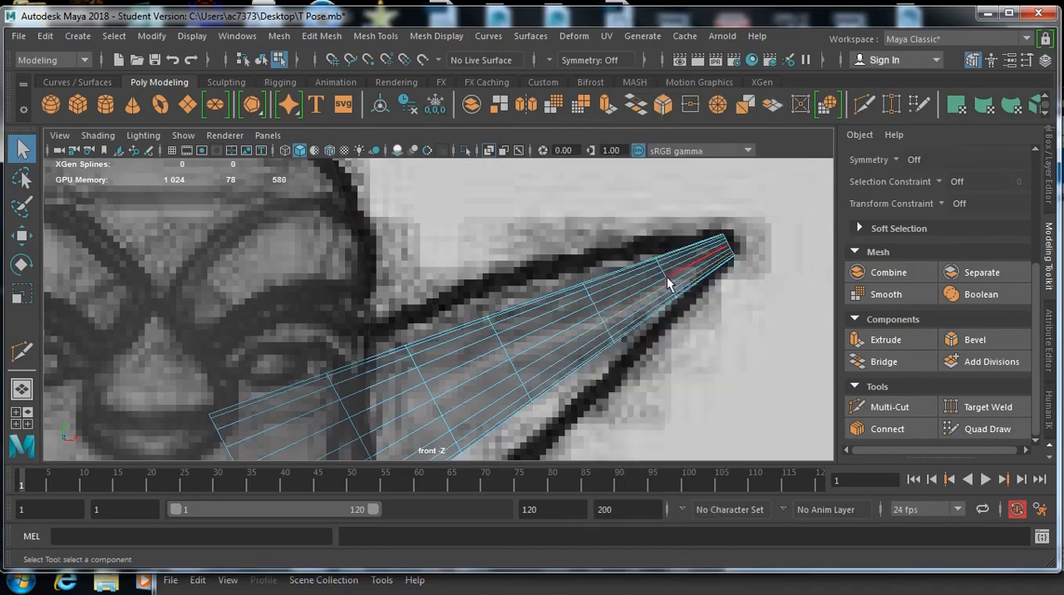
{"action": "scroll", "coordinate": [665, 279], "scroll_direction": "up", "scroll_amount": 3}
{"action": "middle_click_drag", "start_coordinate": [654, 282], "coordinate": [482, 304], "text": "alt"}
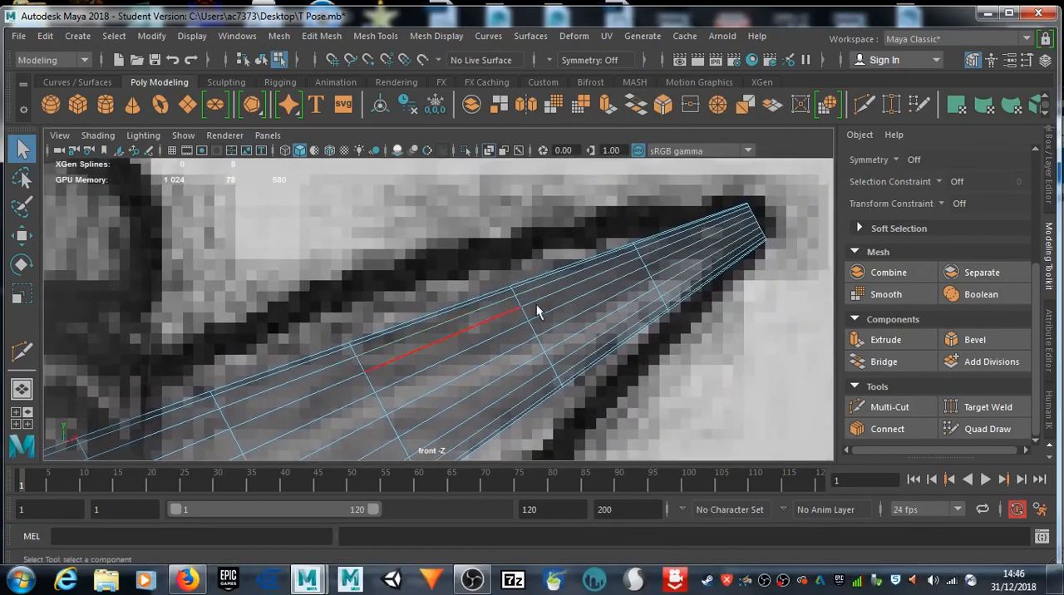
{"action": "double_click", "coordinate": [646, 271]}
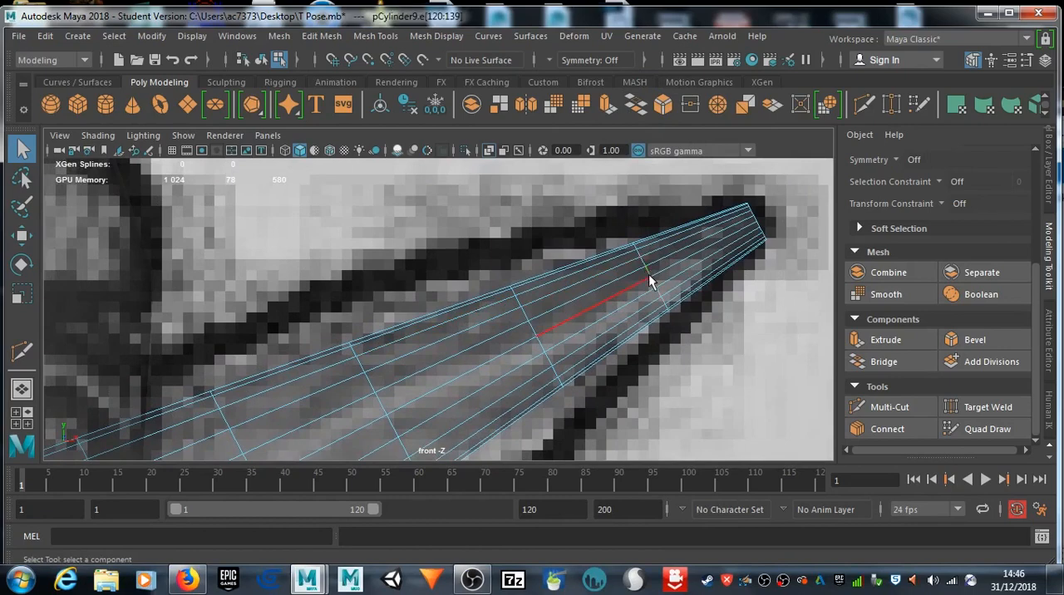
{"action": "key", "text": "e"}
{"action": "key", "text": "r"}
{"action": "left_click_drag", "start_coordinate": [651, 278], "coordinate": [688, 290]}
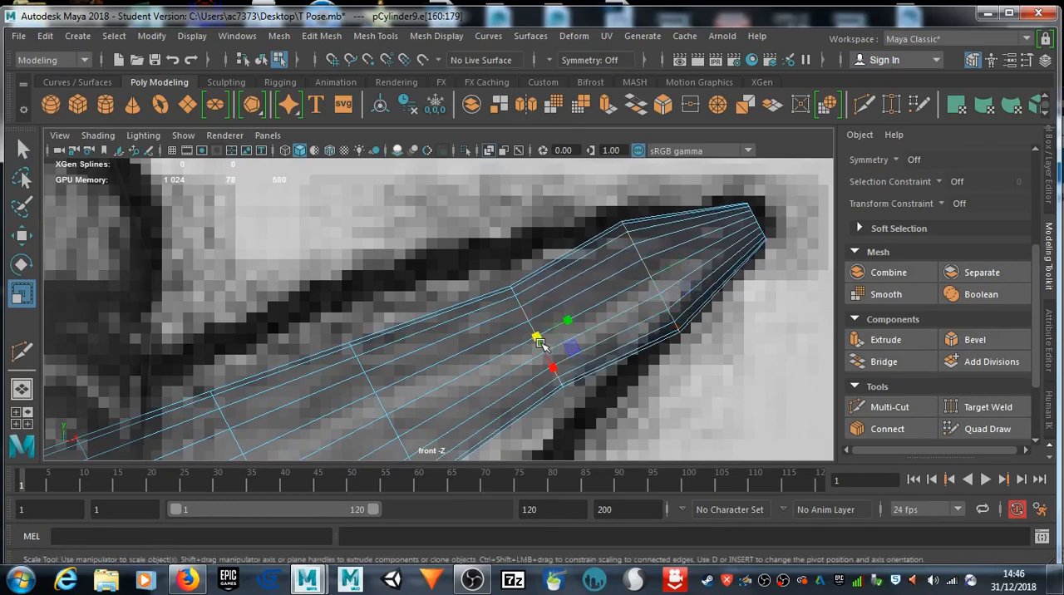
{"action": "left_click_drag", "start_coordinate": [538, 340], "coordinate": [605, 341]}
Step: Scale up the three remaining inner loops so the ear fills its outline and narrows where it meets the head
{"action": "scroll", "coordinate": [599, 334], "scroll_direction": "down", "scroll_amount": 10}
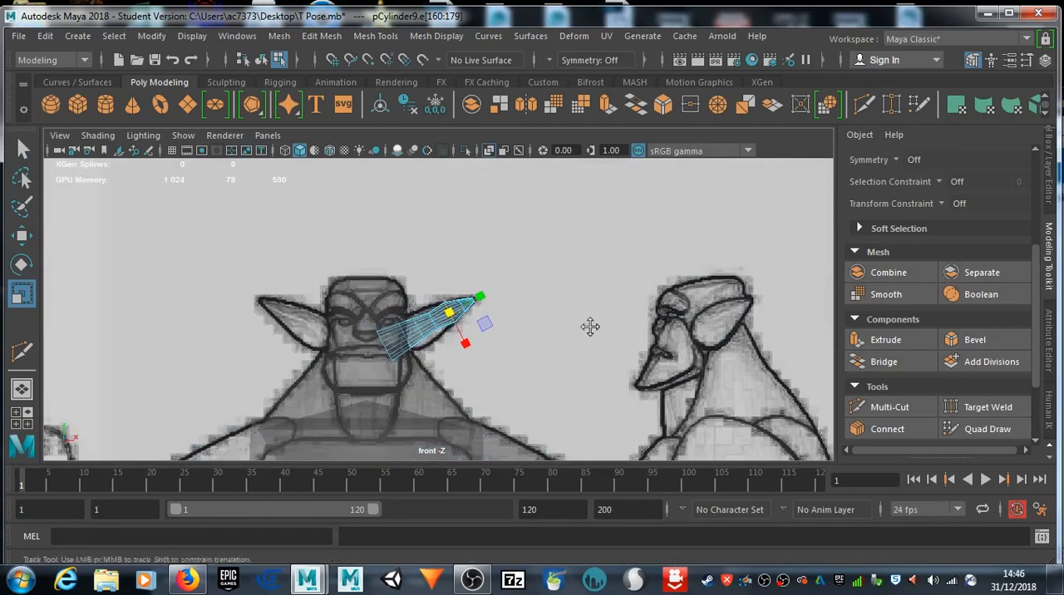
{"action": "scroll", "coordinate": [592, 329], "scroll_direction": "up", "scroll_amount": 8}
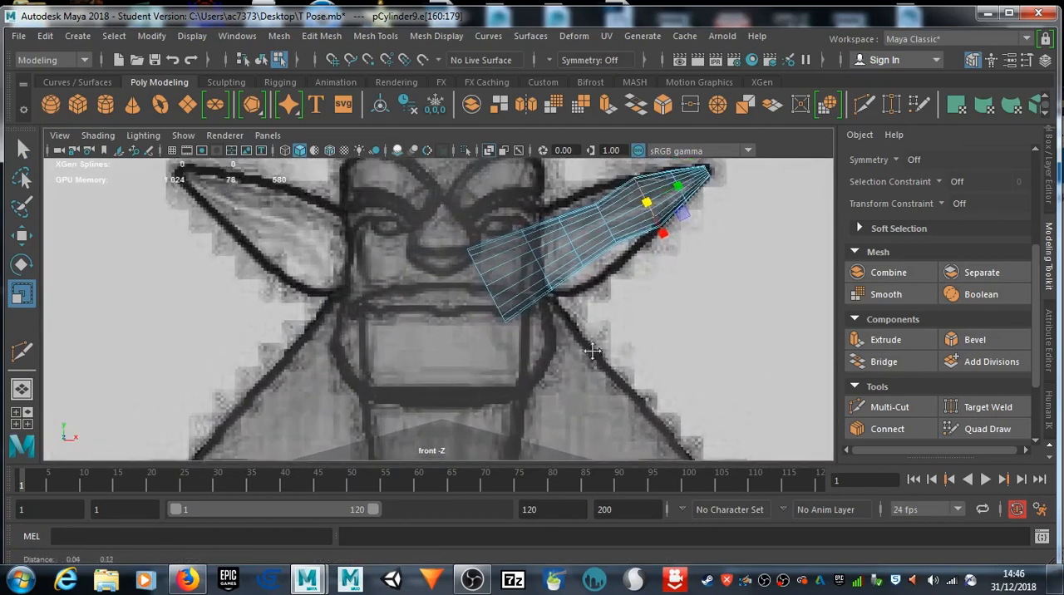
{"action": "scroll", "coordinate": [592, 353], "scroll_direction": "up", "scroll_amount": 8}
{"action": "left_click_drag", "start_coordinate": [591, 258], "coordinate": [598, 290]}
{"action": "double_click", "coordinate": [559, 279]}
{"action": "double_click", "coordinate": [517, 317]}
{"action": "left_click_drag", "start_coordinate": [511, 310], "coordinate": [556, 312]}
{"action": "double_click", "coordinate": [472, 358]}
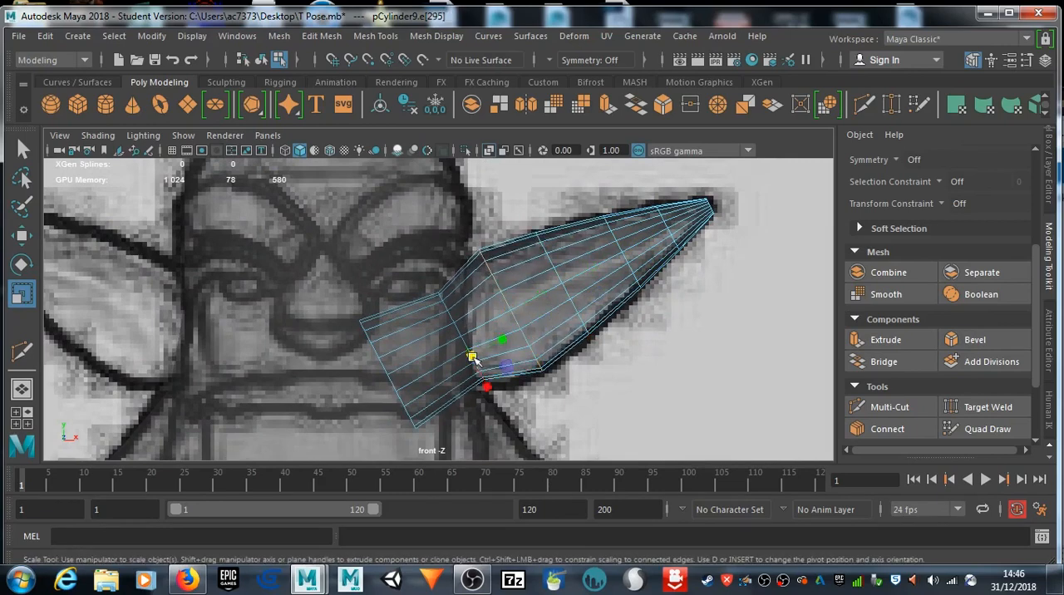
{"action": "left_click_drag", "start_coordinate": [465, 335], "coordinate": [484, 337]}
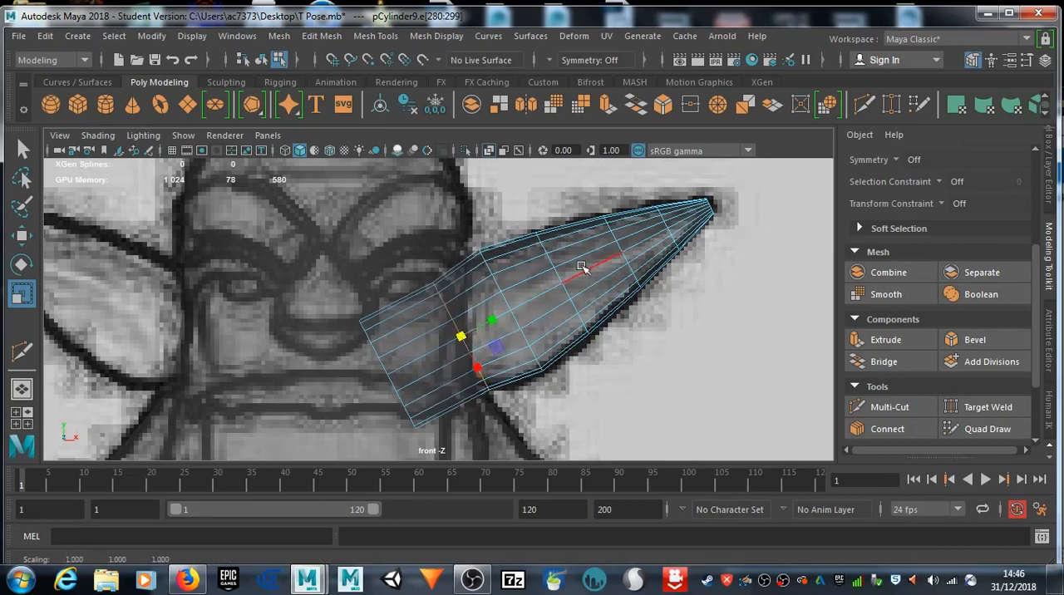
Step: In the side view, select the whole ear object and move it forward and up onto the drawn ear
{"action": "key", "text": "space"}
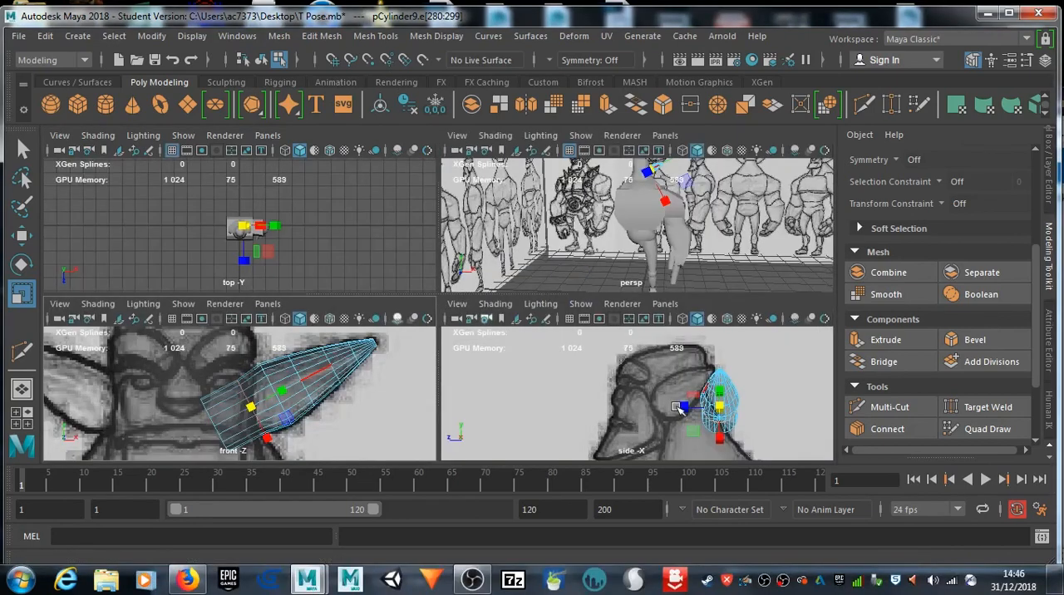
{"action": "key", "text": "space"}
{"action": "right_click_drag", "start_coordinate": [617, 348], "coordinate": [675, 108]}
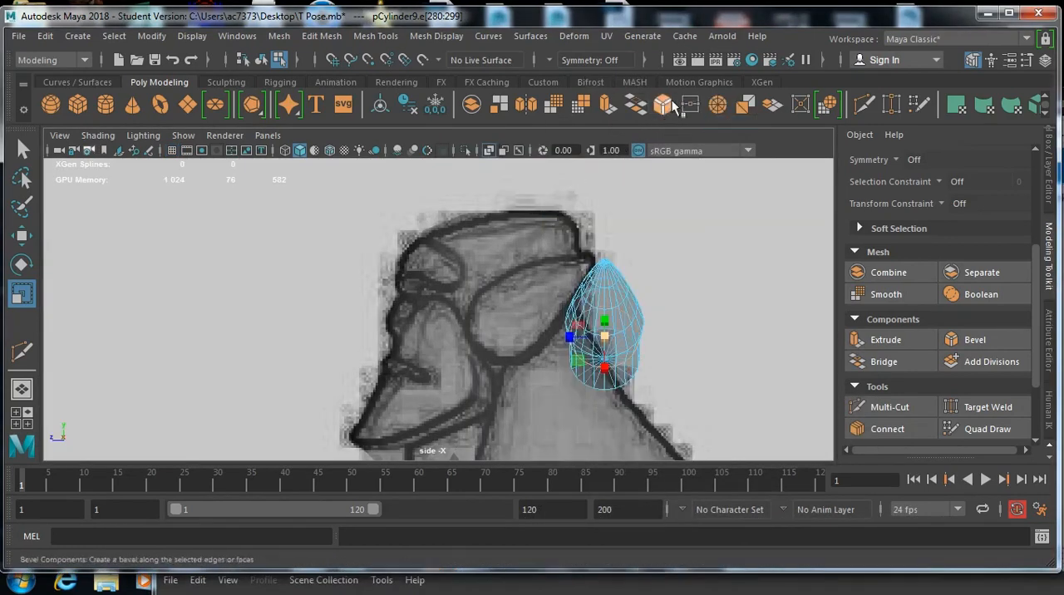
{"action": "right_click_drag", "start_coordinate": [617, 306], "coordinate": [690, 106]}
{"action": "key", "text": "w"}
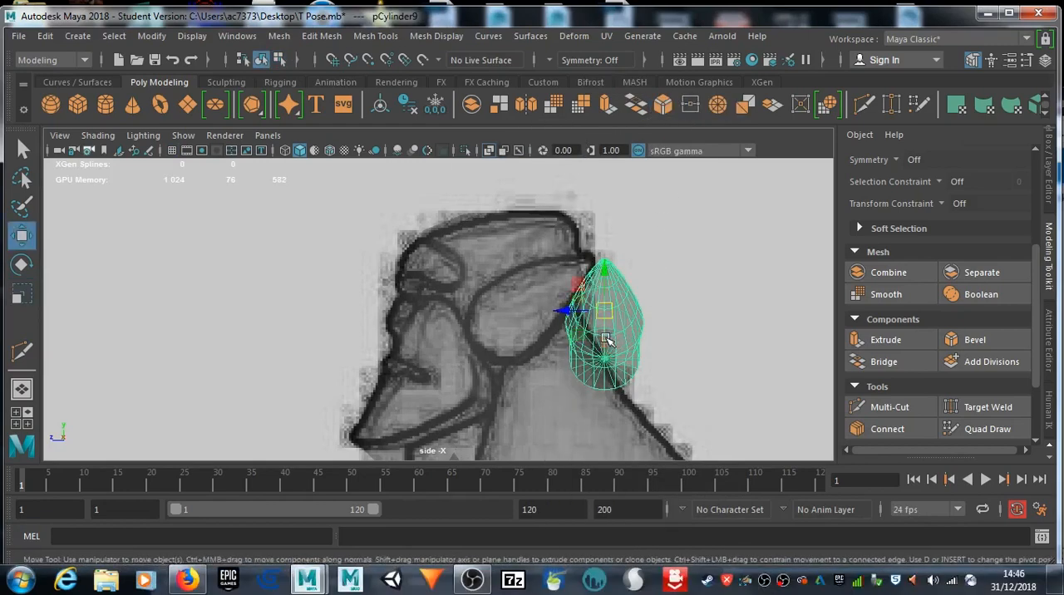
{"action": "left_click_drag", "start_coordinate": [564, 309], "coordinate": [522, 242]}
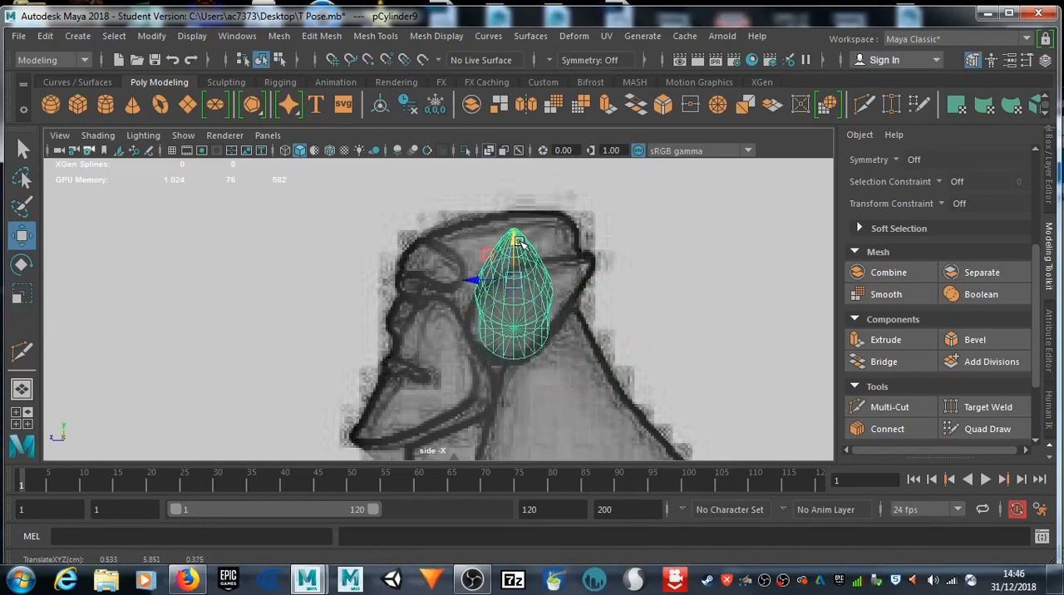
Step: Rotate the ear backwards and reposition it to follow the slanted ear in the side reference drawing
{"action": "key", "text": "e"}
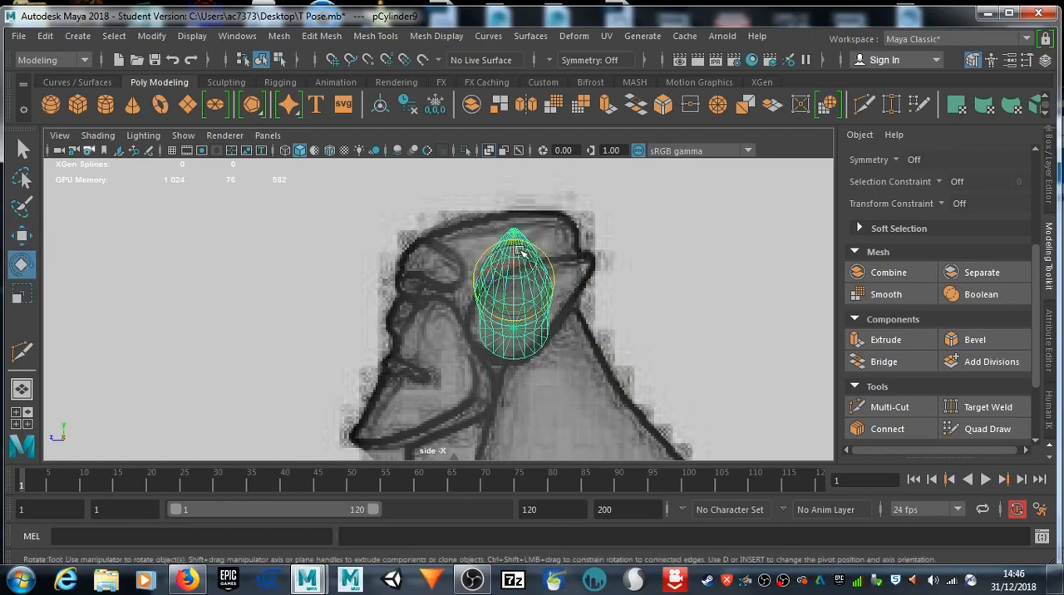
{"action": "left_click_drag", "start_coordinate": [505, 268], "coordinate": [563, 258]}
{"action": "key", "text": "w"}
{"action": "key", "text": "space"}
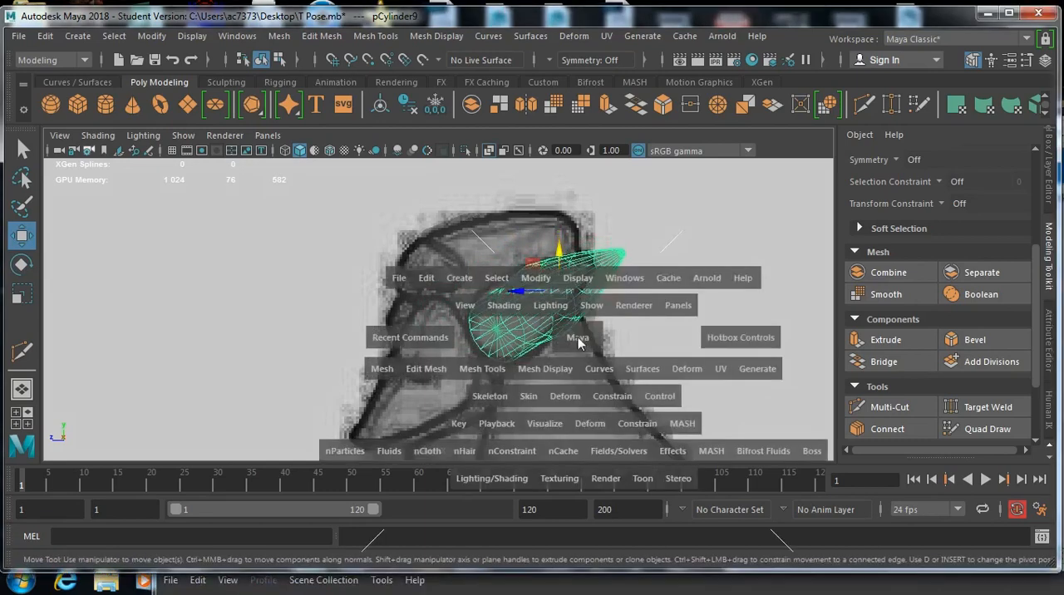
Step: In the perspective view, scale the ear down along one axis to thin it slightly
{"action": "key", "text": "space"}
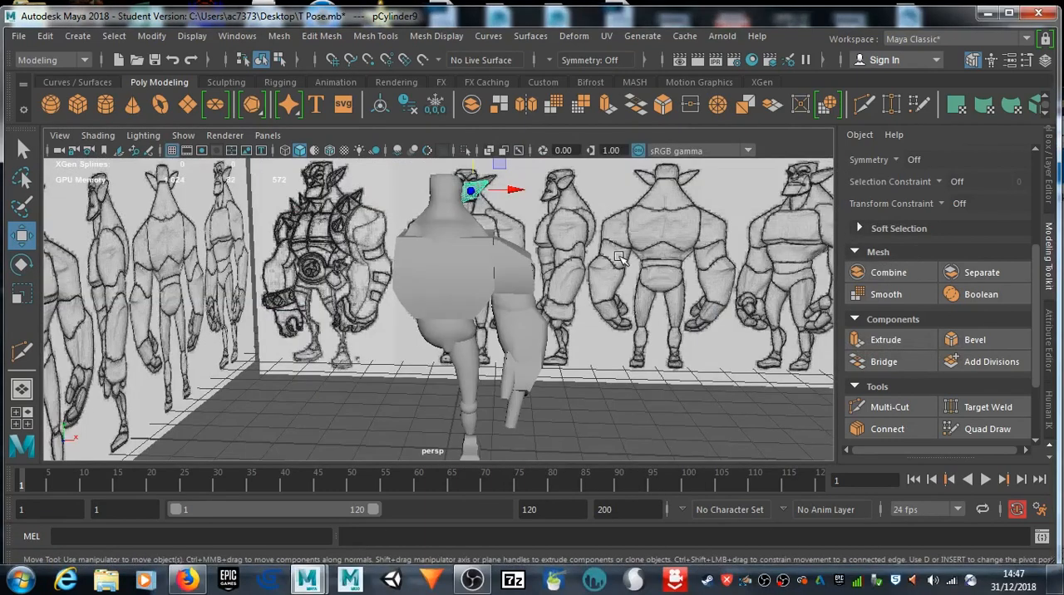
{"action": "mouse_move", "coordinate": [632, 260]}
{"action": "left_mouse_down", "text": "alt"}
{"action": "mouse_move", "coordinate": [430, 277]}
{"action": "mouse_move", "coordinate": [755, 275]}
{"action": "mouse_move", "coordinate": [731, 267]}
{"action": "mouse_move", "coordinate": [434, 292]}
{"action": "mouse_move", "coordinate": [400, 273]}
{"action": "mouse_move", "coordinate": [430, 277]}
{"action": "mouse_move", "coordinate": [449, 264]}
{"action": "left_mouse_up", "text": "alt"}
{"action": "scroll", "coordinate": [478, 193], "scroll_direction": "up", "scroll_amount": 4}
{"action": "scroll", "coordinate": [478, 189], "scroll_direction": "up", "scroll_amount": 5}
{"action": "scroll", "coordinate": [458, 173], "scroll_direction": "down", "scroll_amount": 3}
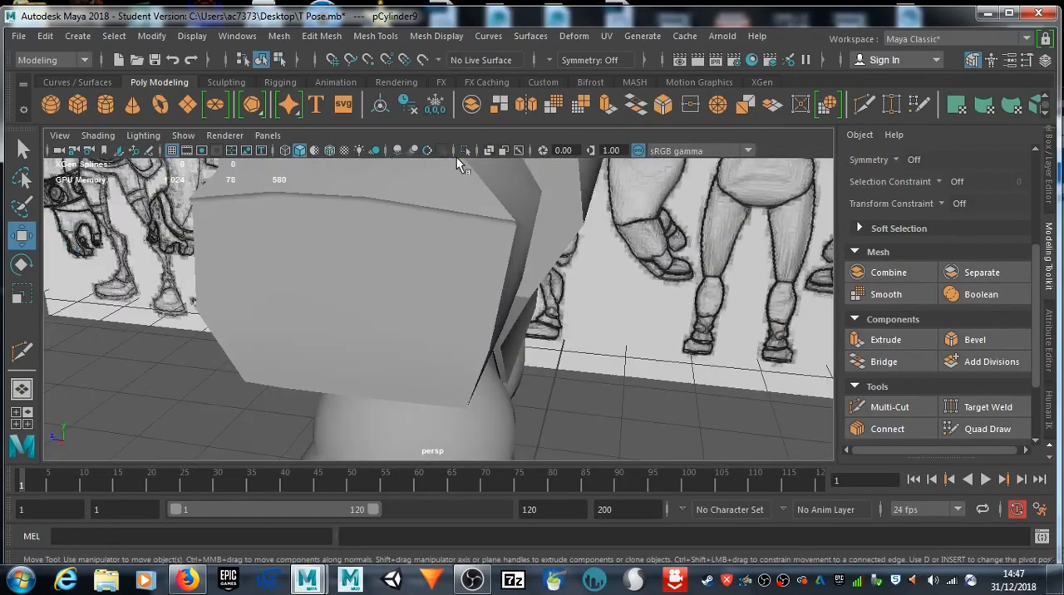
{"action": "middle_click_drag", "start_coordinate": [448, 297], "coordinate": [474, 360], "text": "alt"}
{"action": "scroll", "coordinate": [471, 427], "scroll_direction": "down", "scroll_amount": 3}
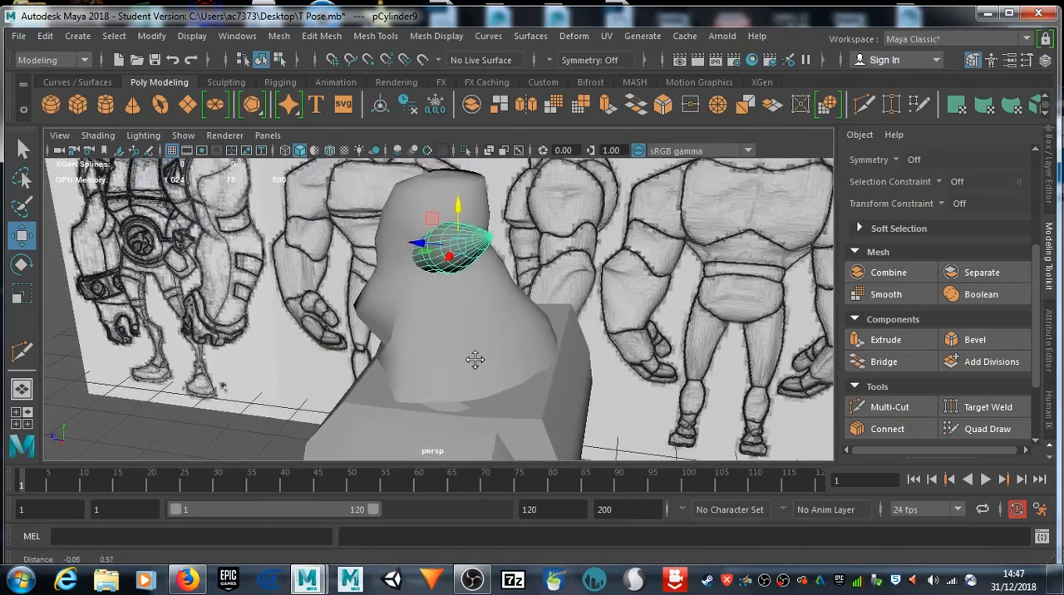
{"action": "scroll", "coordinate": [466, 316], "scroll_direction": "up", "scroll_amount": 4}
{"action": "middle_click_drag", "start_coordinate": [468, 273], "coordinate": [496, 356], "text": "alt"}
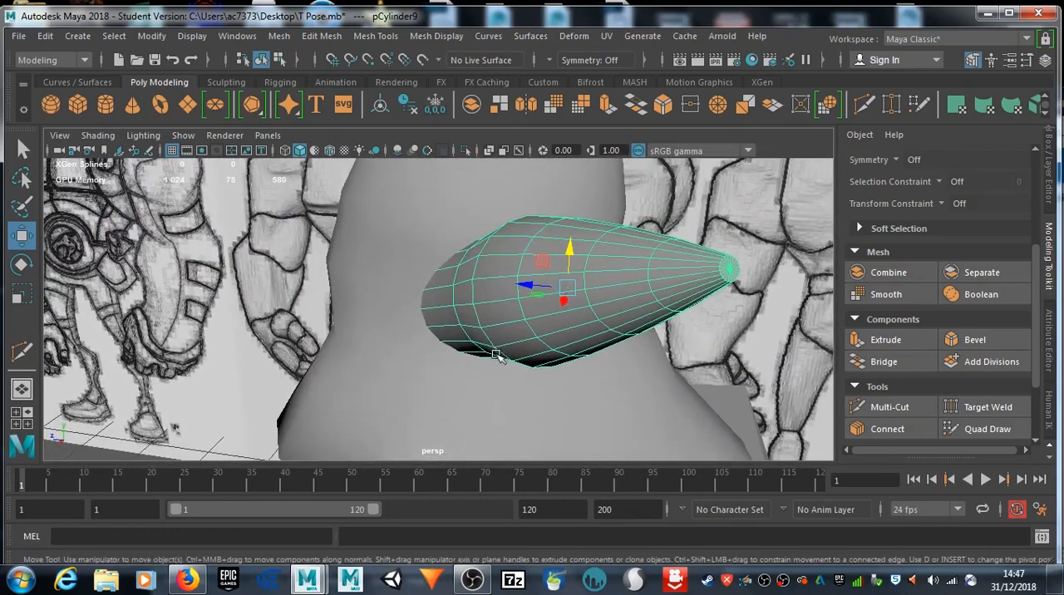
{"action": "key", "text": "e"}
{"action": "key", "text": "r"}
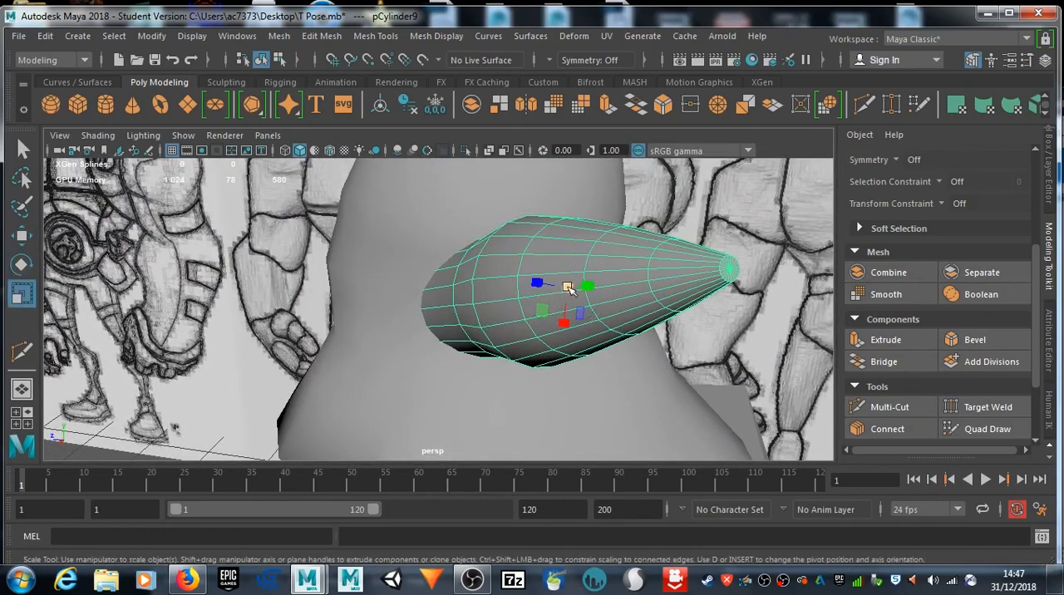
{"action": "left_click_drag", "start_coordinate": [641, 317], "coordinate": [358, 296], "text": "alt"}
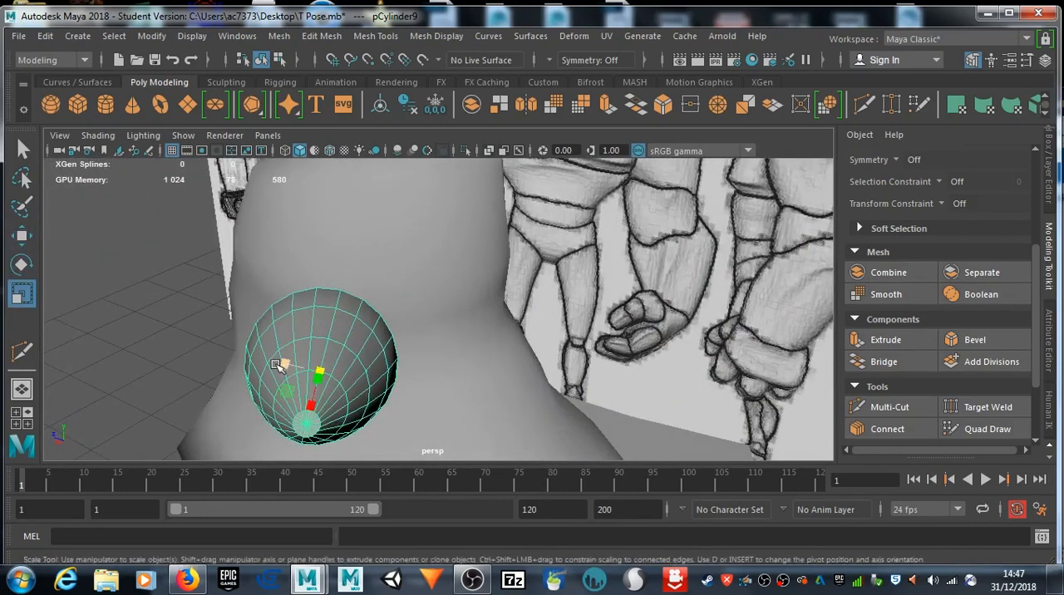
{"action": "left_click_drag", "start_coordinate": [284, 366], "coordinate": [301, 370]}
Step: Examine the head, ear and torso from several angles against the reference drawings
{"action": "left_click_drag", "start_coordinate": [222, 390], "coordinate": [548, 321], "text": "alt"}
{"action": "middle_click_drag", "start_coordinate": [549, 320], "coordinate": [515, 405], "text": "alt"}
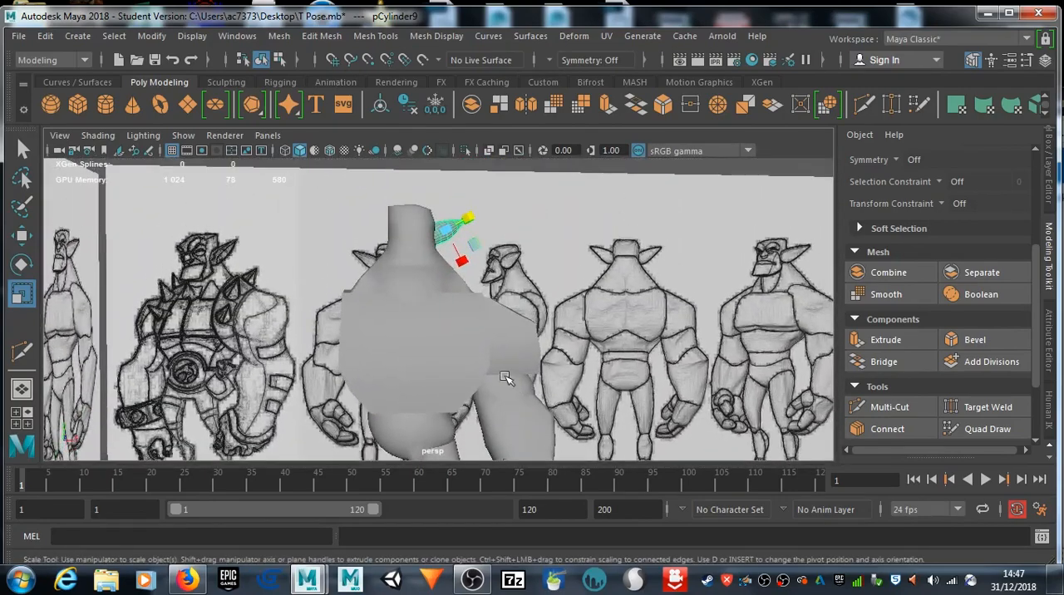
{"action": "scroll", "coordinate": [508, 379], "scroll_direction": "up", "scroll_amount": 3}
{"action": "middle_click_drag", "start_coordinate": [510, 350], "coordinate": [503, 393], "text": "alt"}
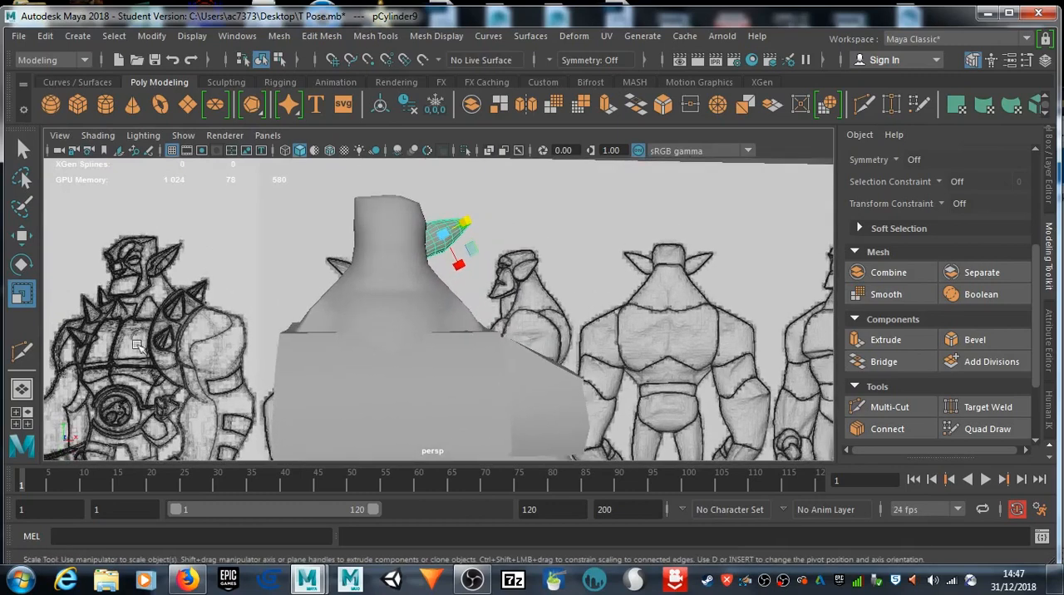
{"action": "left_click_drag", "start_coordinate": [228, 370], "coordinate": [261, 353], "text": "alt"}
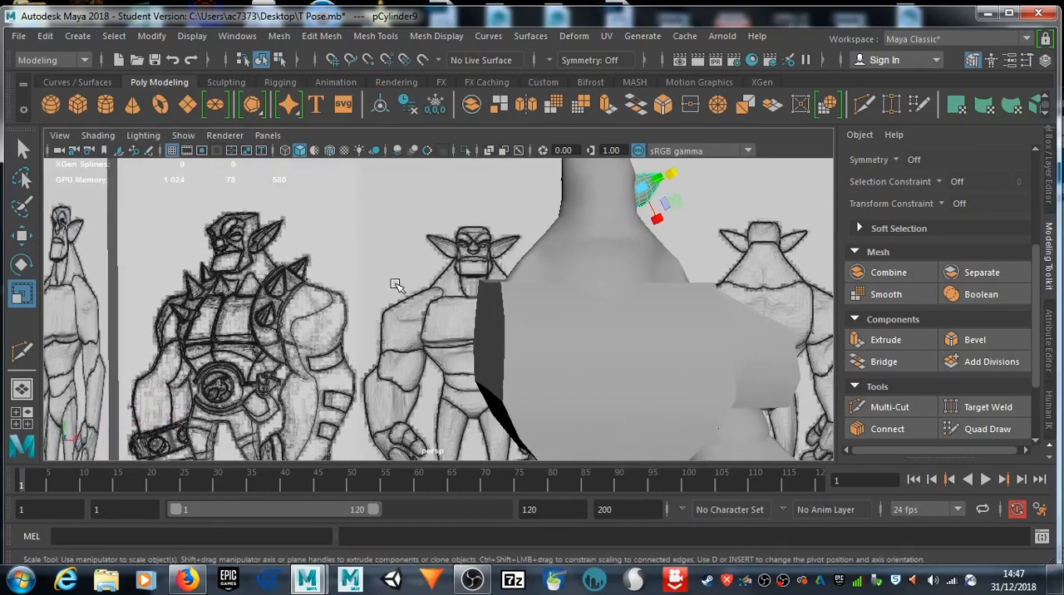
{"action": "middle_click_drag", "start_coordinate": [525, 397], "coordinate": [476, 374], "text": "alt"}
{"action": "middle_click_drag", "start_coordinate": [627, 251], "coordinate": [494, 249], "text": "alt"}
{"action": "scroll", "coordinate": [490, 240], "scroll_direction": "up", "scroll_amount": 4}
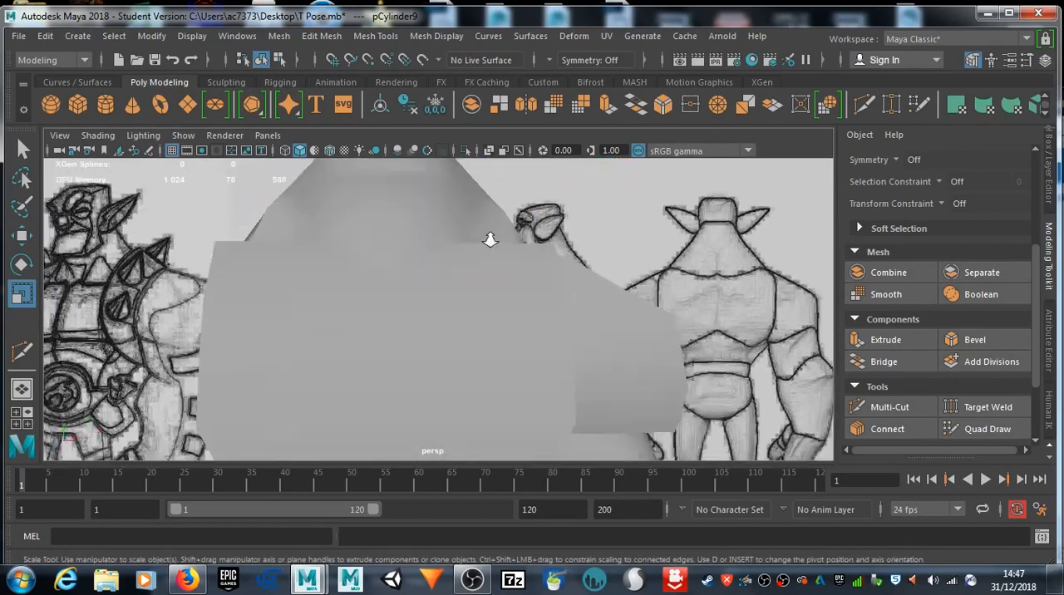
{"action": "scroll", "coordinate": [490, 240], "scroll_direction": "down", "scroll_amount": 4}
{"action": "left_click_drag", "start_coordinate": [515, 325], "coordinate": [501, 347], "text": "alt"}
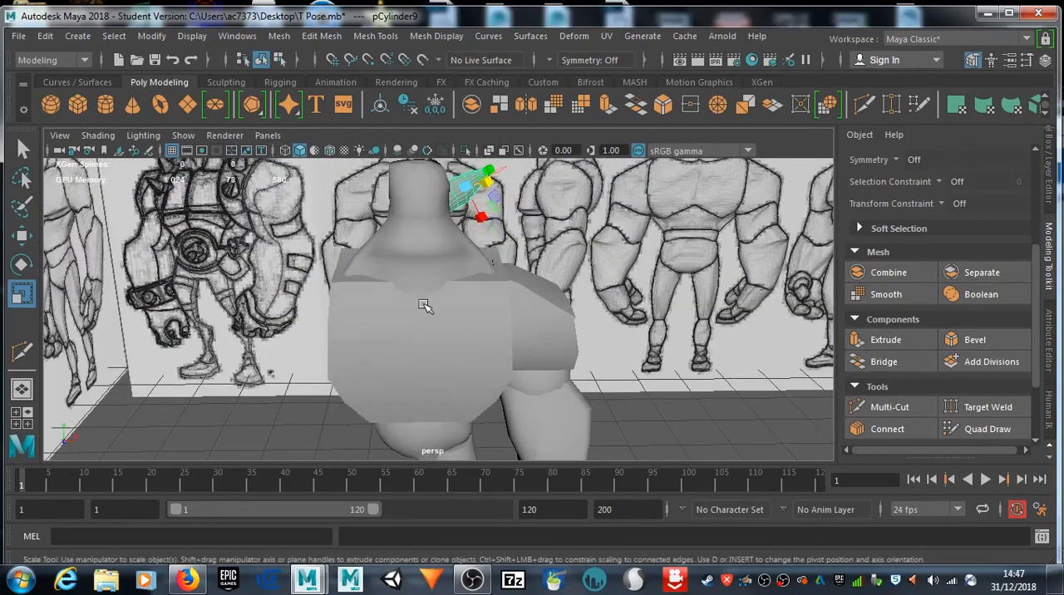
Step: In the front view, select the head and neck faces on the side without the ear and delete them
{"action": "left_click", "coordinate": [432, 204]}
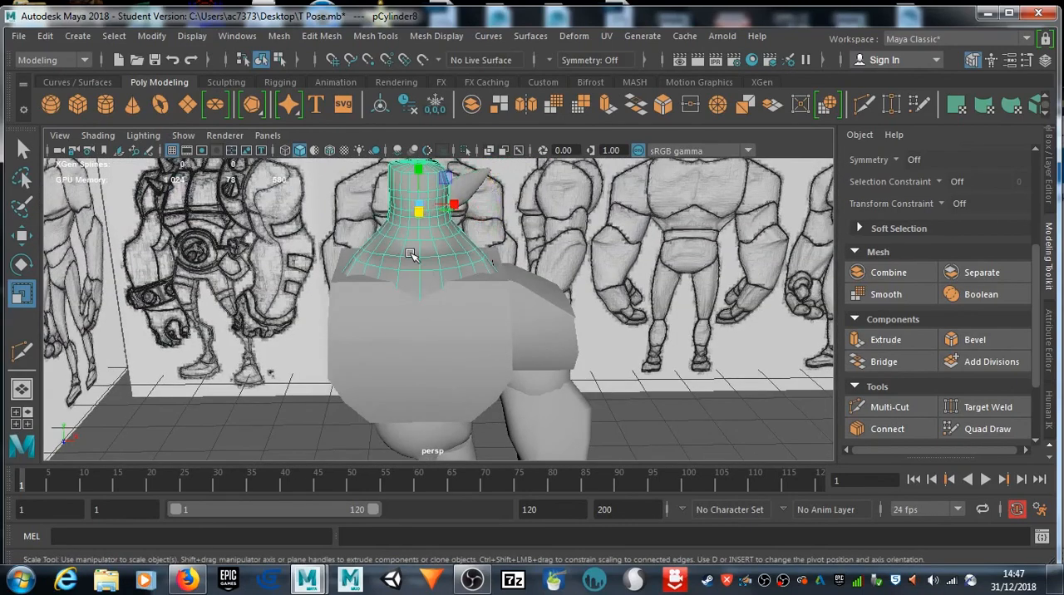
{"action": "key", "text": "space"}
{"action": "key", "text": "space"}
{"action": "scroll", "coordinate": [271, 375], "scroll_direction": "down", "scroll_amount": 6}
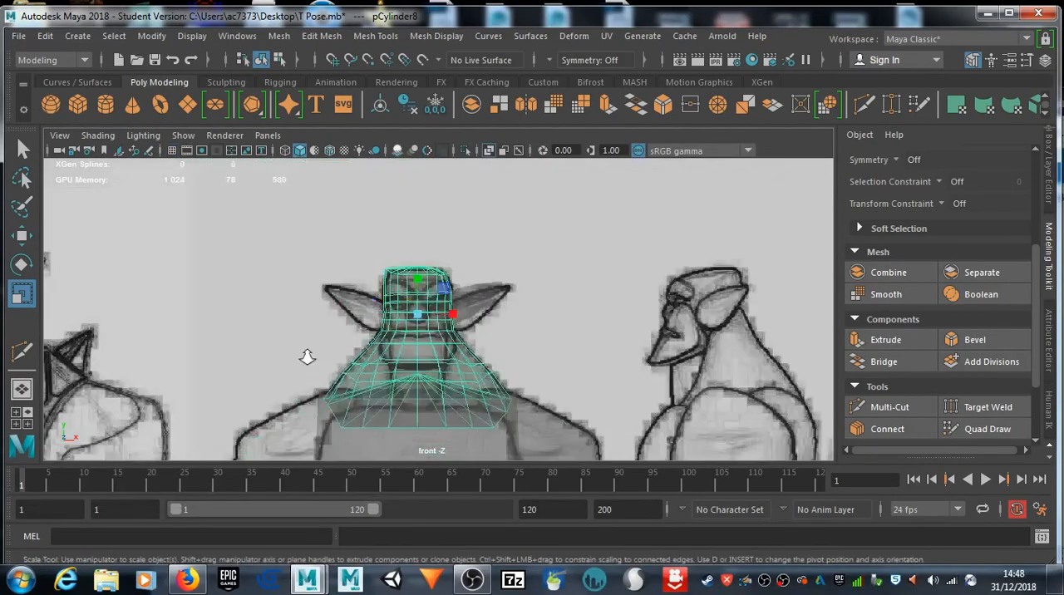
{"action": "scroll", "coordinate": [367, 356], "scroll_direction": "up", "scroll_amount": 5}
{"action": "right_click_drag", "start_coordinate": [413, 129], "coordinate": [420, 161]}
{"action": "middle_click_drag", "start_coordinate": [407, 259], "coordinate": [443, 331], "text": "alt"}
{"action": "right_click_drag", "start_coordinate": [405, 260], "coordinate": [416, 171]}
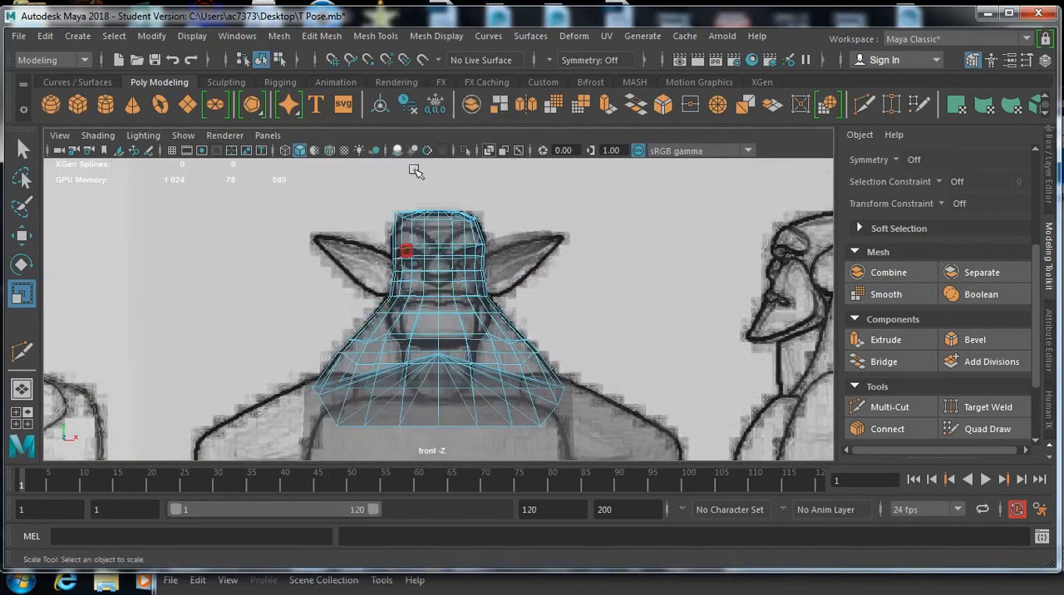
{"action": "left_click_drag", "start_coordinate": [335, 416], "coordinate": [434, 453]}
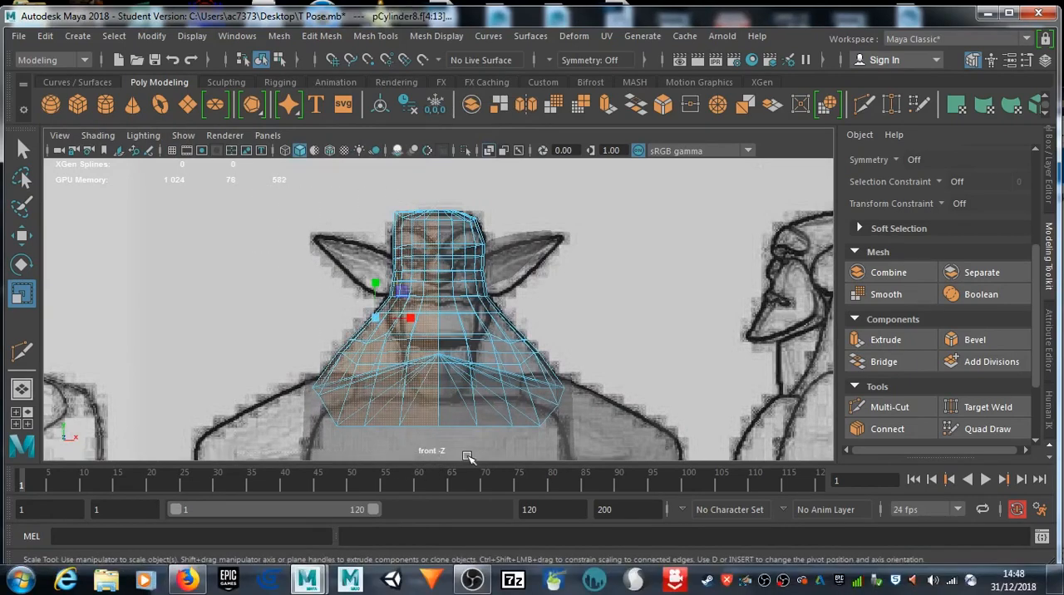
{"action": "key", "text": "Delete"}
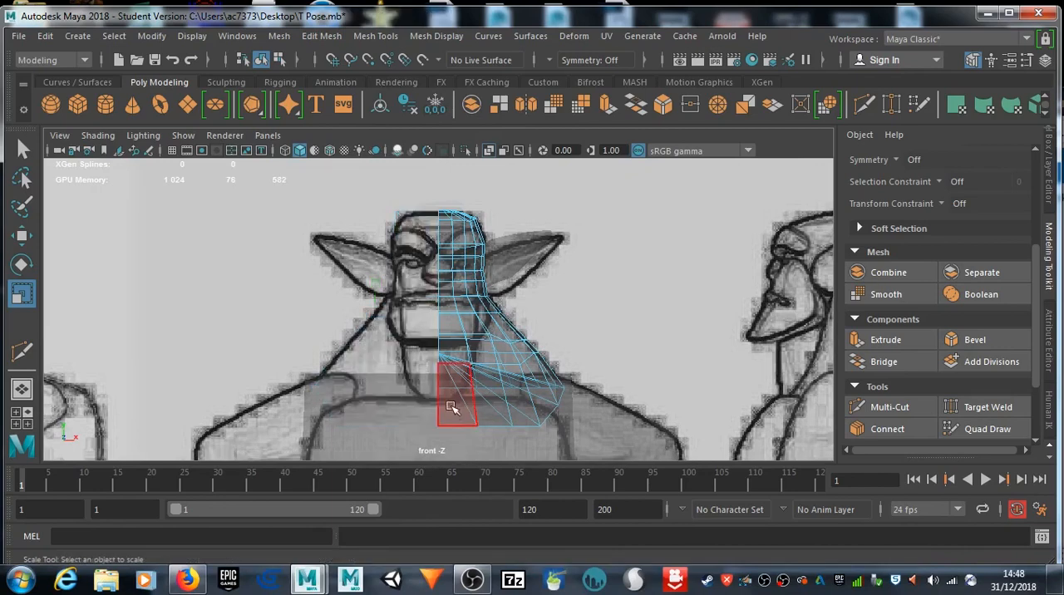
Step: Turn off X-ray shading and use Multi-Cut to insert a vertical edge loop down the middle of the torso
{"action": "middle_click_drag", "start_coordinate": [410, 409], "coordinate": [418, 314], "text": "alt"}
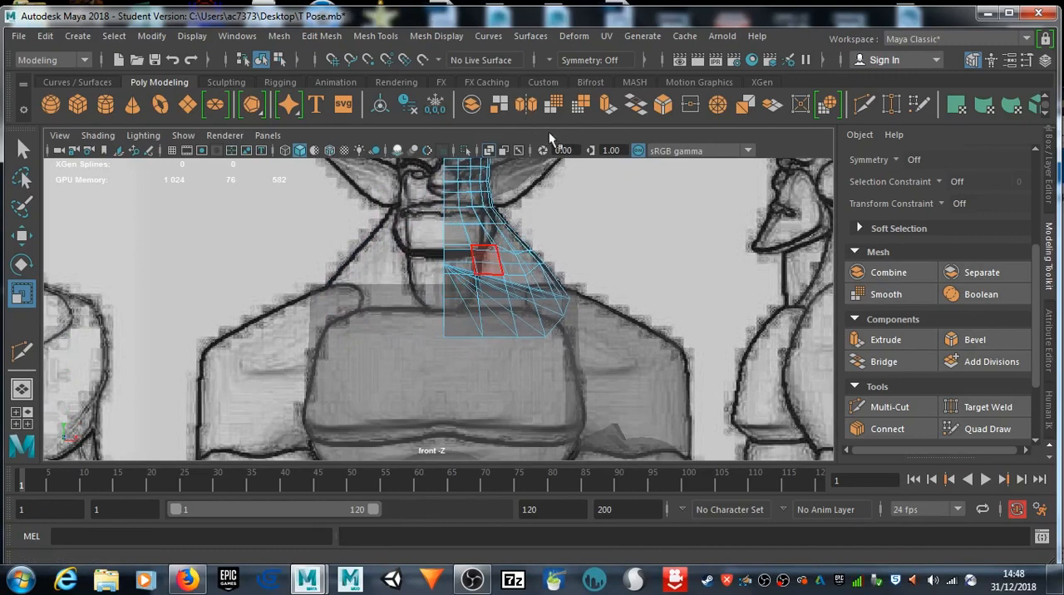
{"action": "left_click", "coordinate": [490, 152]}
{"action": "left_click", "coordinate": [366, 314]}
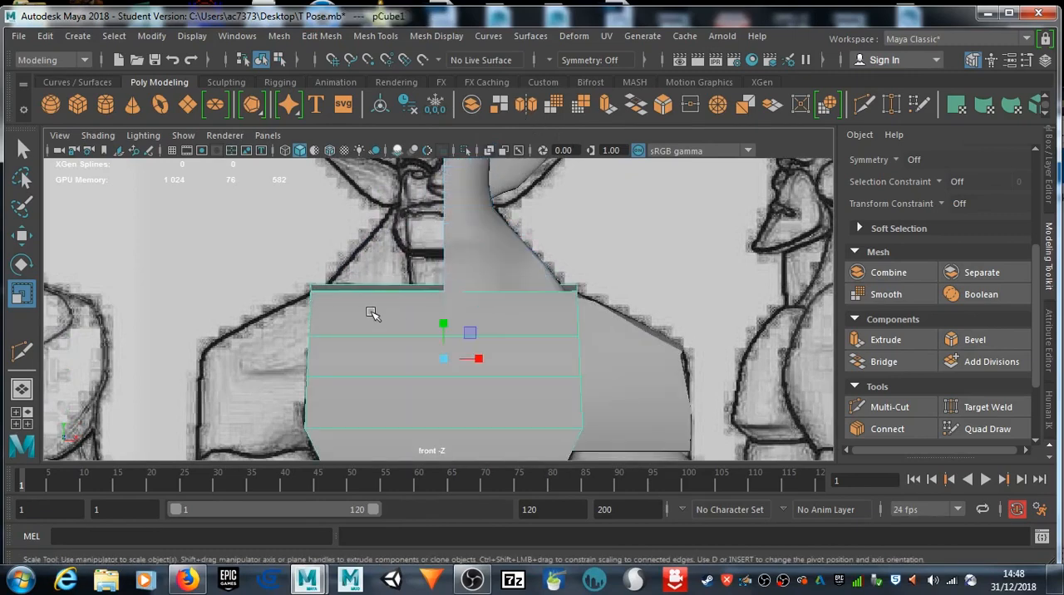
{"action": "middle_click_drag", "start_coordinate": [420, 376], "coordinate": [403, 223], "text": "alt"}
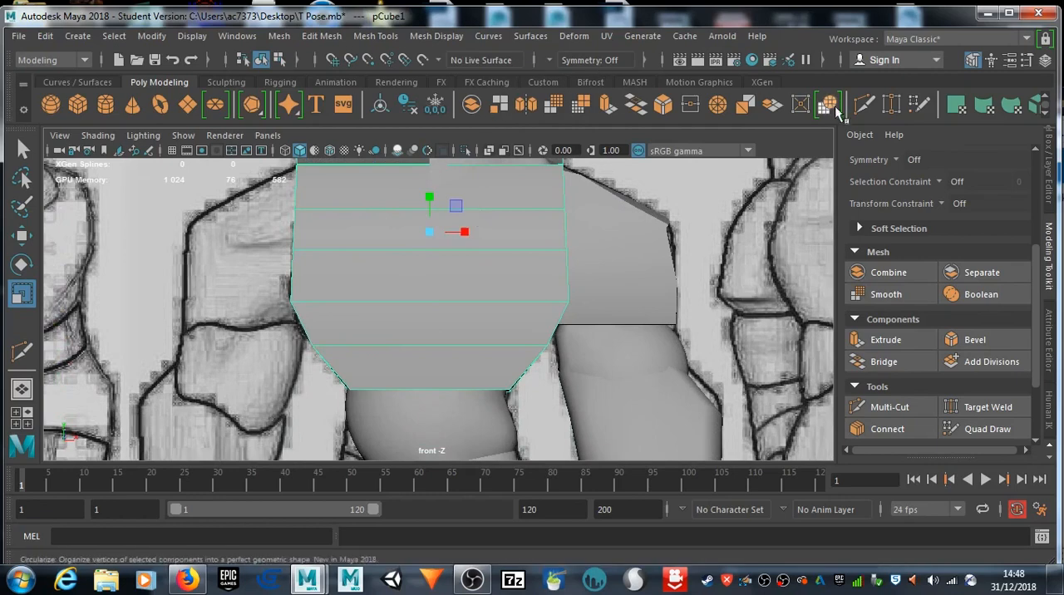
{"action": "left_click", "coordinate": [866, 107]}
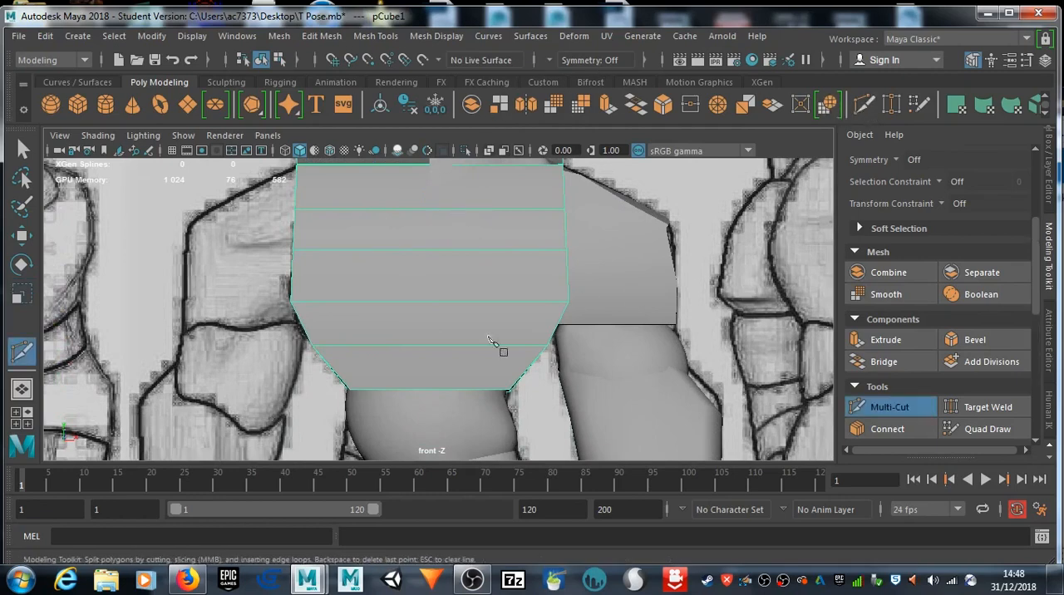
{"action": "left_click", "coordinate": [432, 329], "text": "ctrl"}
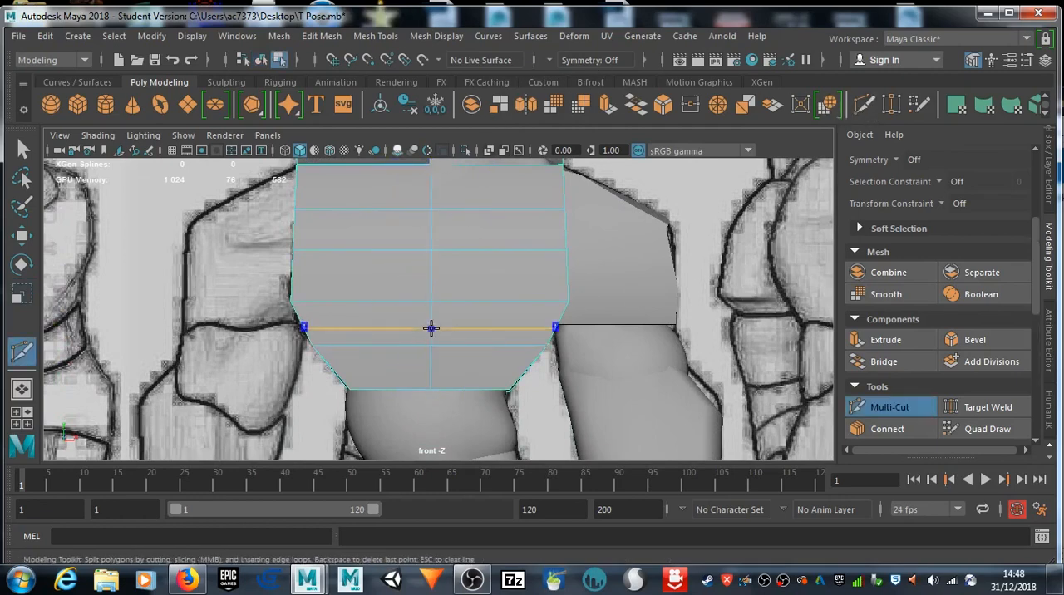
Step: Delete the half of the torso opposite the modelled arm, up to the new centre loop
{"action": "middle_click_drag", "start_coordinate": [420, 278], "coordinate": [435, 356], "text": "alt"}
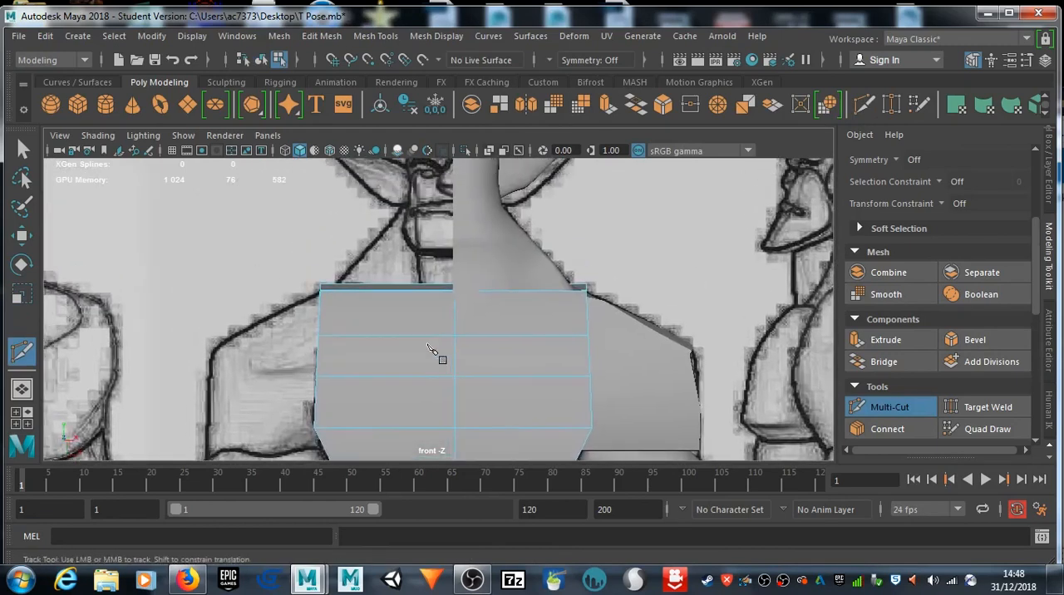
{"action": "right_click_drag", "start_coordinate": [423, 129], "coordinate": [429, 172]}
{"action": "middle_click_drag", "start_coordinate": [435, 309], "coordinate": [440, 222], "text": "alt"}
{"action": "left_click", "coordinate": [25, 148]}
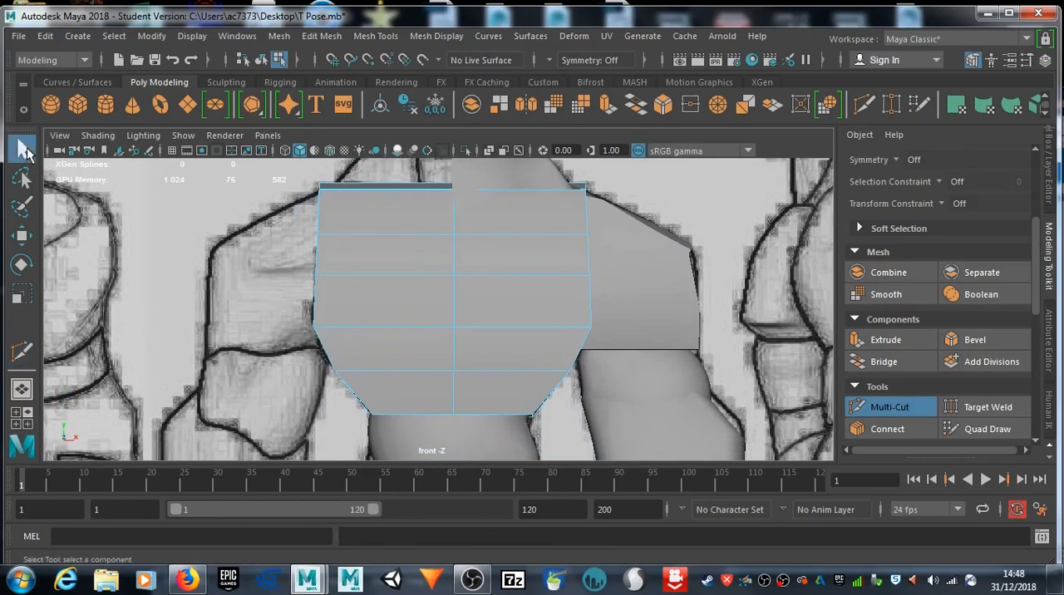
{"action": "left_click_drag", "start_coordinate": [422, 409], "coordinate": [446, 449]}
{"action": "key", "text": "Delete"}
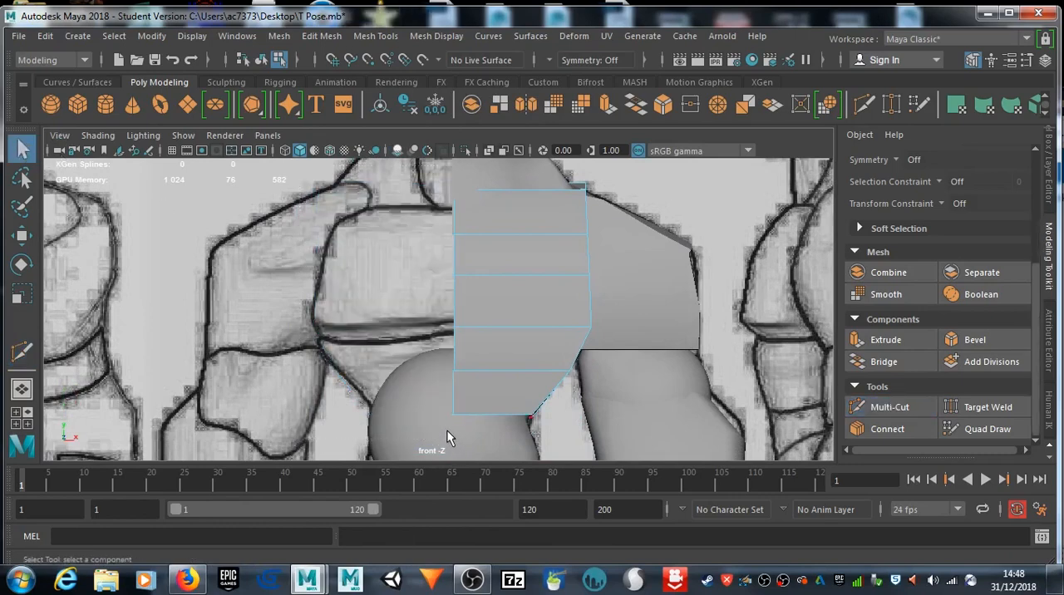
Step: Delete the faces of the pelvis sphere on the side without the leg
{"action": "middle_click_drag", "start_coordinate": [411, 405], "coordinate": [404, 245], "text": "alt"}
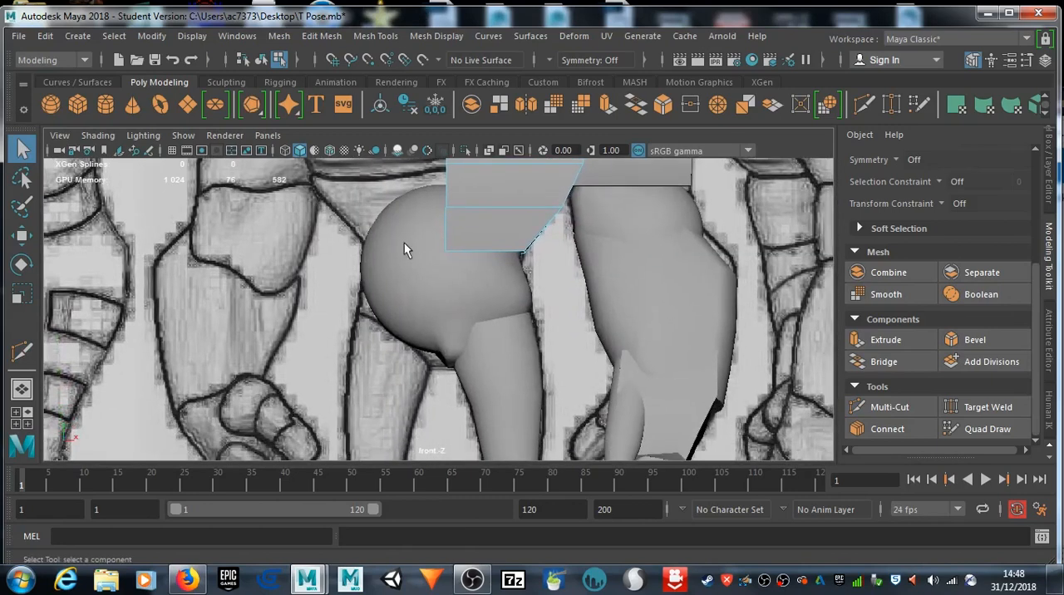
{"action": "left_click_drag", "start_coordinate": [340, 169], "coordinate": [439, 378]}
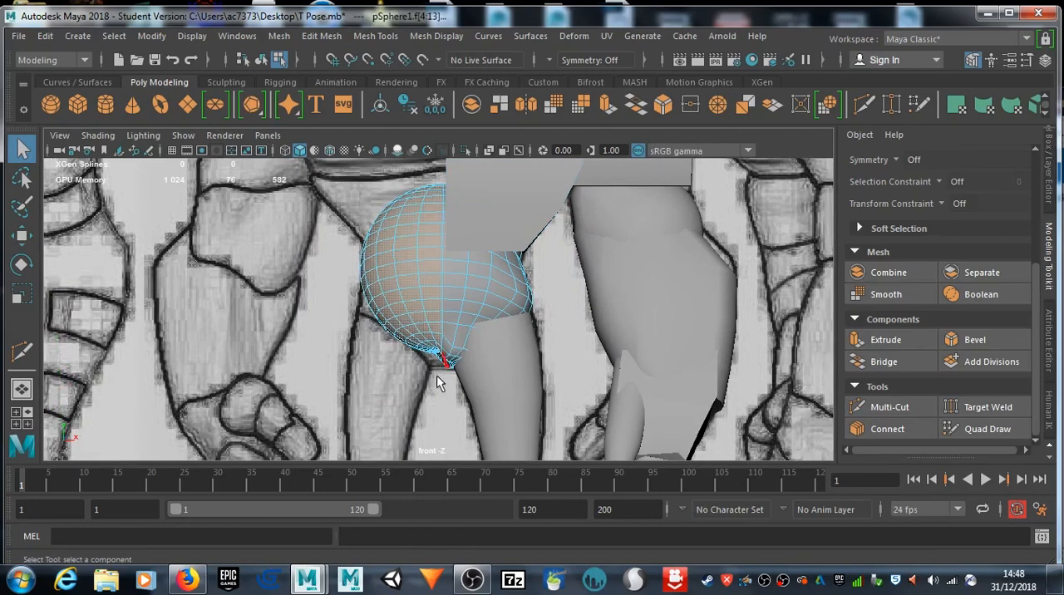
{"action": "key", "text": "Delete"}
Step: Return to object selection, select all the half-body parts and combine them into one mesh
{"action": "scroll", "coordinate": [421, 395], "scroll_direction": "down", "scroll_amount": 8}
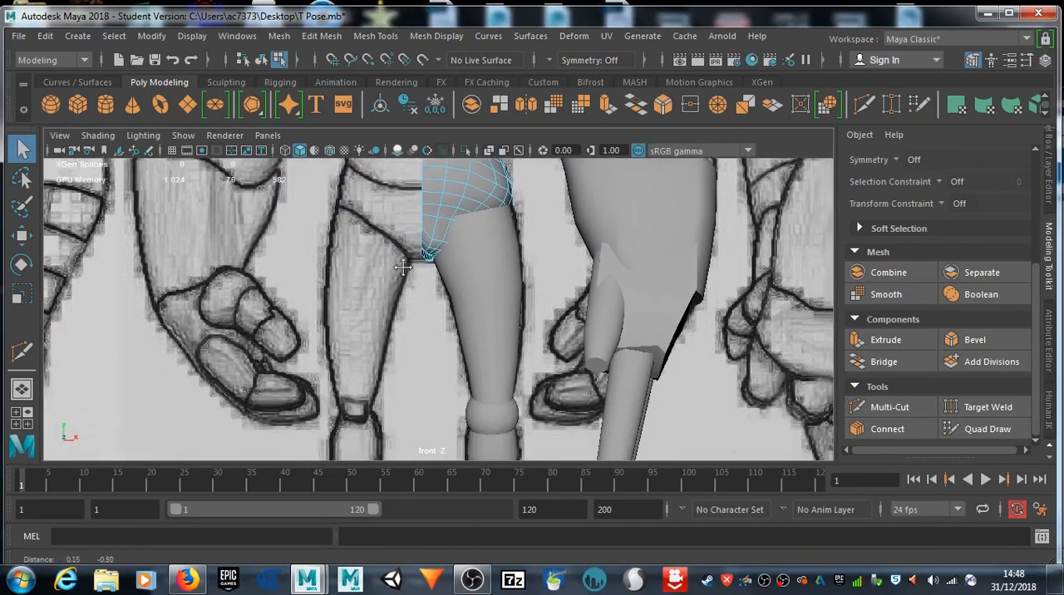
{"action": "middle_click_drag", "start_coordinate": [422, 301], "coordinate": [462, 326], "text": "alt"}
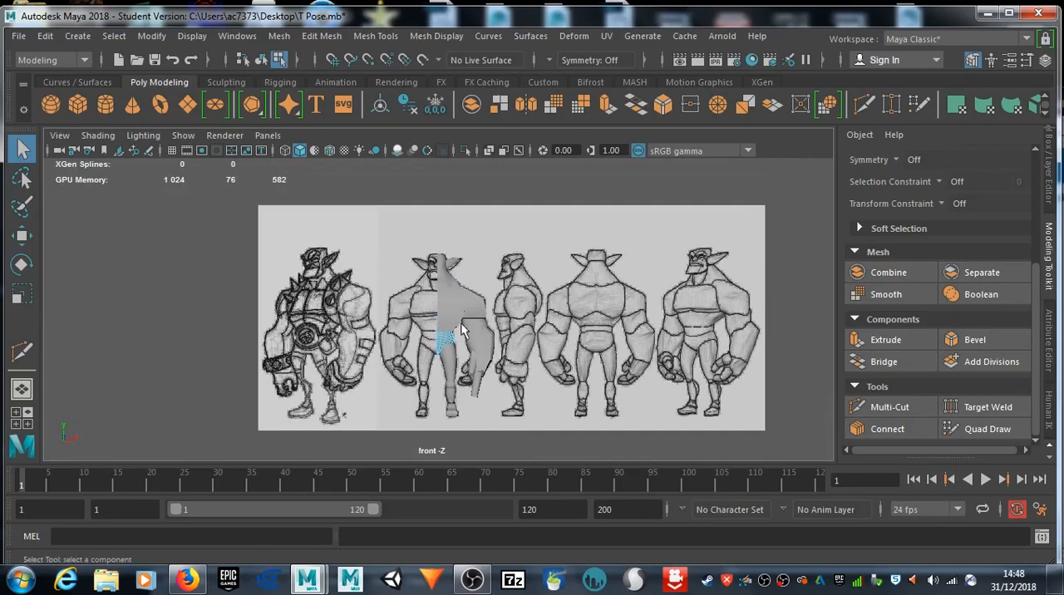
{"action": "scroll", "coordinate": [466, 337], "scroll_direction": "up", "scroll_amount": 5}
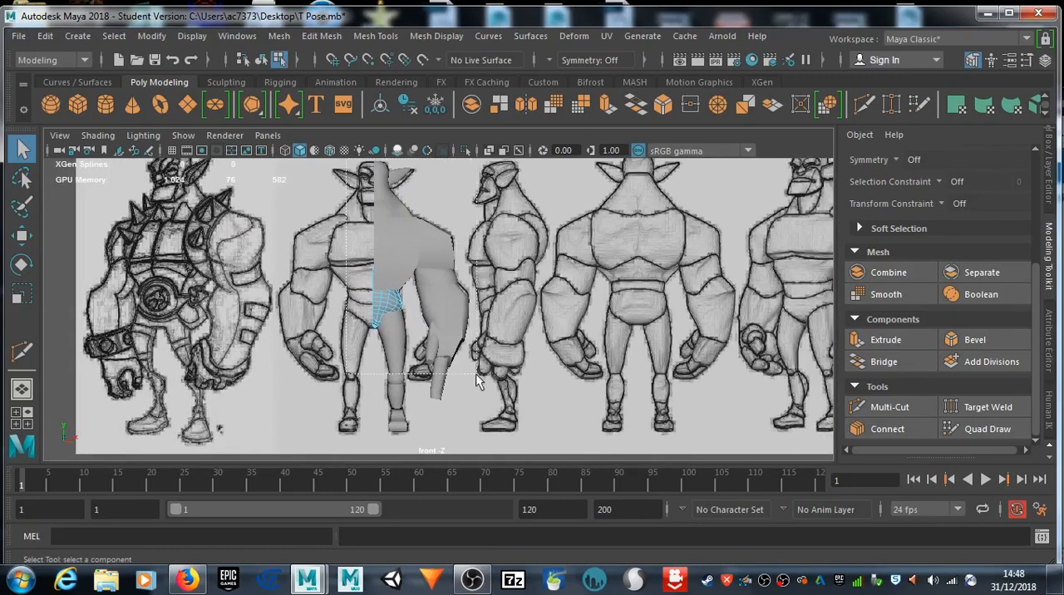
{"action": "left_click_drag", "start_coordinate": [501, 446], "coordinate": [504, 447]}
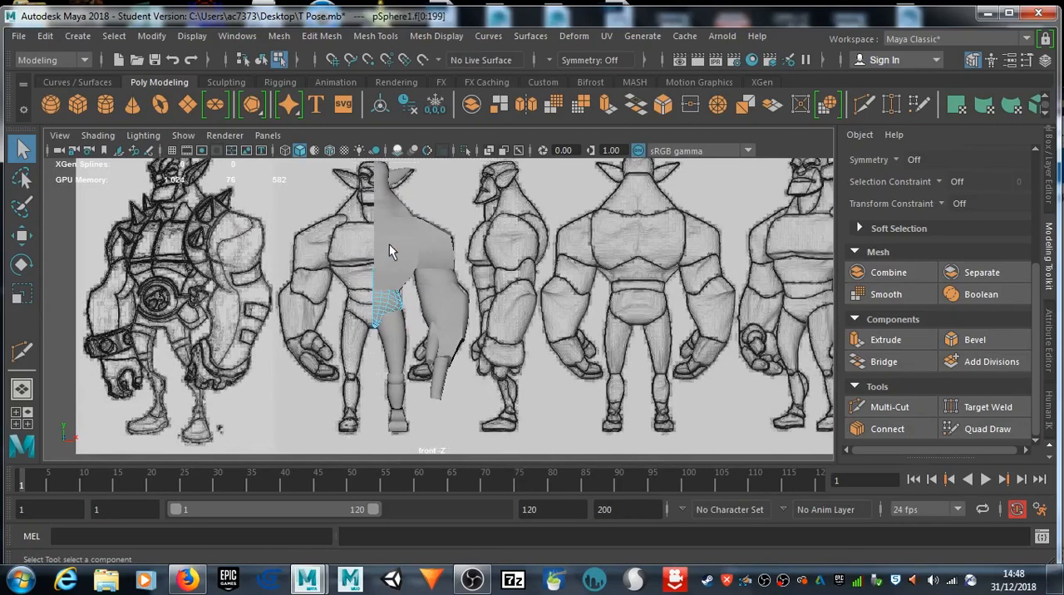
{"action": "right_click_drag", "start_coordinate": [390, 199], "coordinate": [468, 100]}
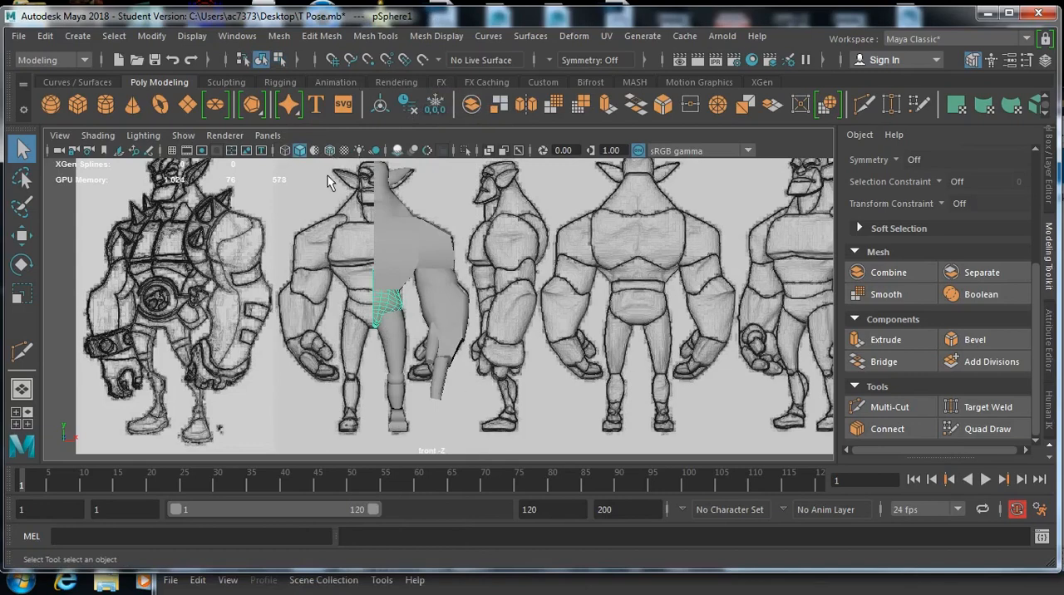
{"action": "left_click_drag", "start_coordinate": [499, 415], "coordinate": [508, 443]}
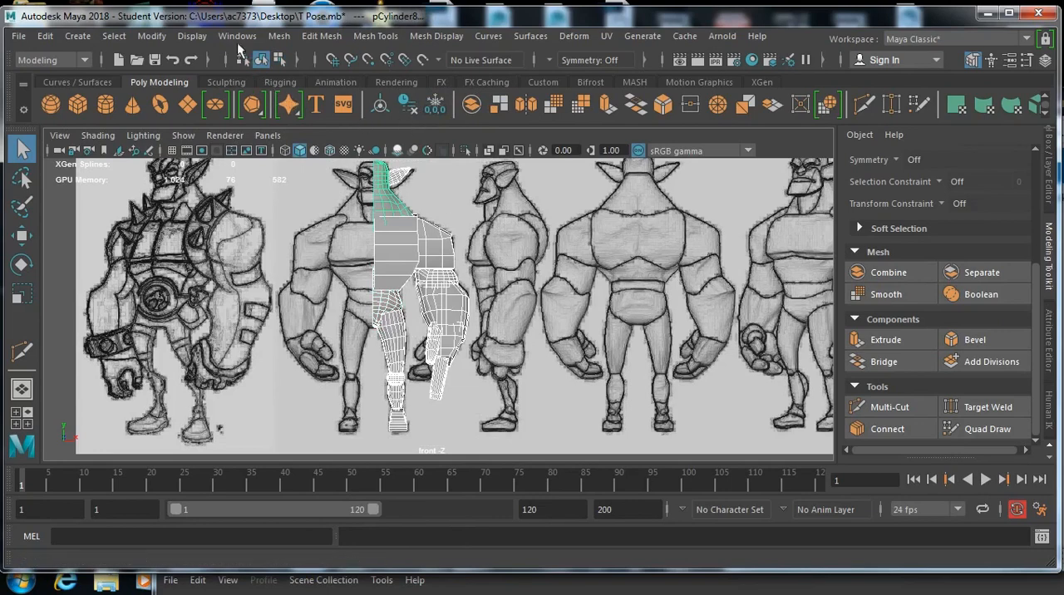
{"action": "left_click", "coordinate": [279, 36]}
{"action": "left_click", "coordinate": [330, 101]}
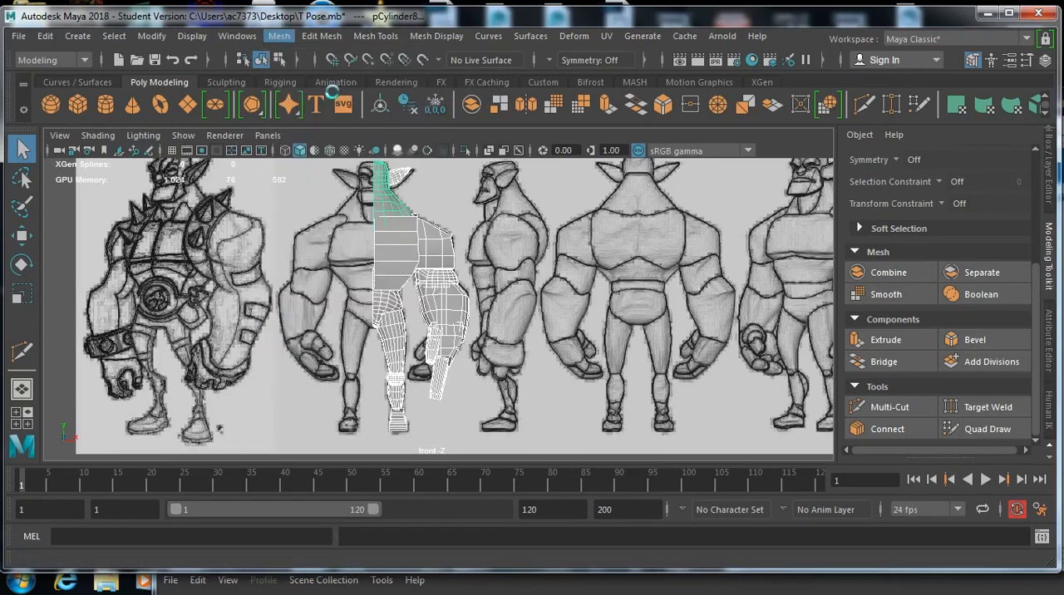
Step: Mirror the combined half-body mesh across the world X axis with merged borders to form the full body
{"action": "key", "text": "r"}
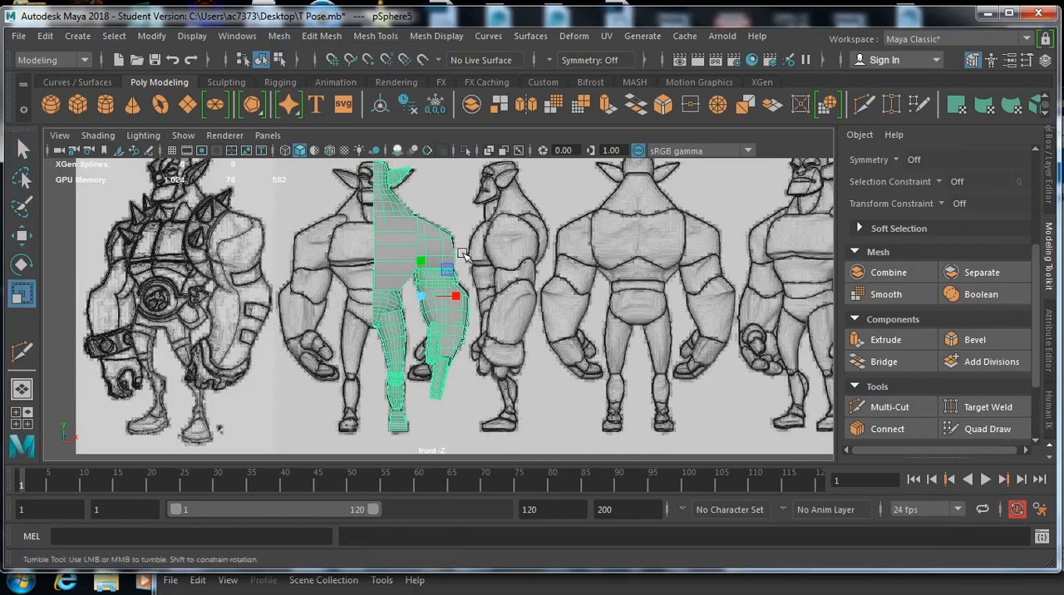
{"action": "left_click_drag", "start_coordinate": [456, 254], "coordinate": [416, 249], "text": "alt"}
{"action": "key", "text": "space"}
{"action": "key", "text": "space"}
{"action": "mouse_move", "coordinate": [600, 268]}
{"action": "left_mouse_down", "text": "alt"}
{"action": "mouse_move", "coordinate": [458, 290]}
{"action": "mouse_move", "coordinate": [510, 241]}
{"action": "mouse_move", "coordinate": [696, 262]}
{"action": "mouse_move", "coordinate": [644, 275]}
{"action": "mouse_move", "coordinate": [677, 257]}
{"action": "mouse_move", "coordinate": [756, 252]}
{"action": "mouse_move", "coordinate": [782, 264]}
{"action": "mouse_move", "coordinate": [765, 277]}
{"action": "mouse_move", "coordinate": [776, 292]}
{"action": "mouse_move", "coordinate": [691, 269]}
{"action": "mouse_move", "coordinate": [604, 267]}
{"action": "left_mouse_up", "text": "alt"}
{"action": "left_click_drag", "start_coordinate": [580, 306], "coordinate": [549, 345], "text": "alt"}
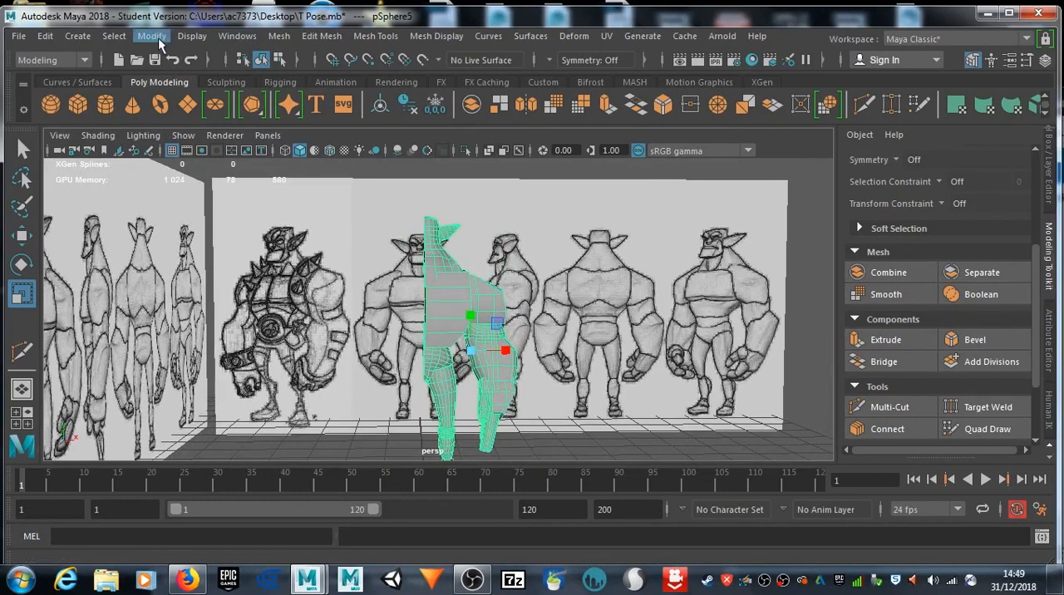
{"action": "left_click", "coordinate": [287, 39]}
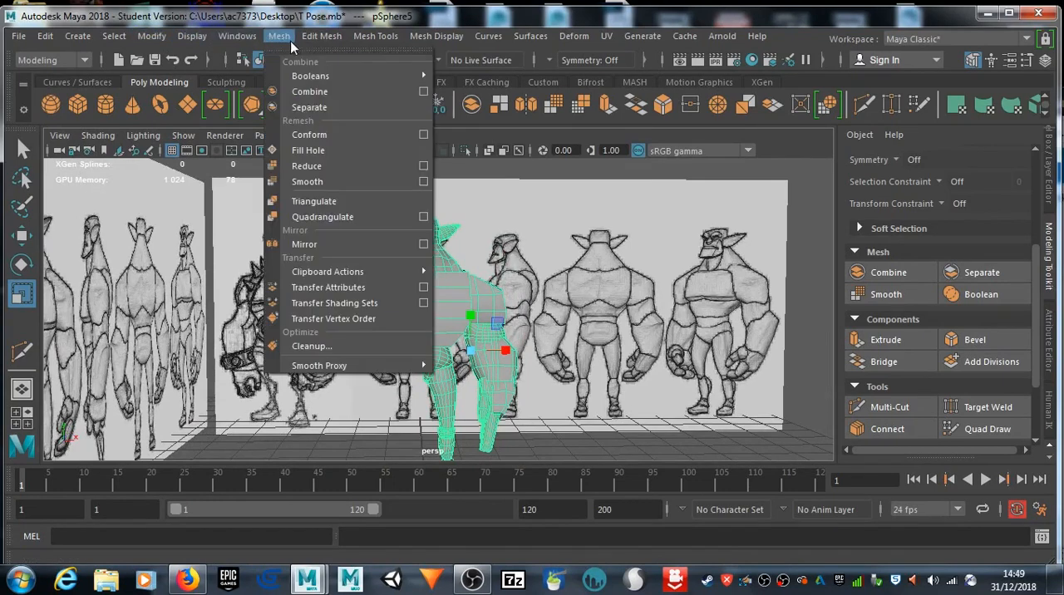
{"action": "left_click", "coordinate": [325, 248]}
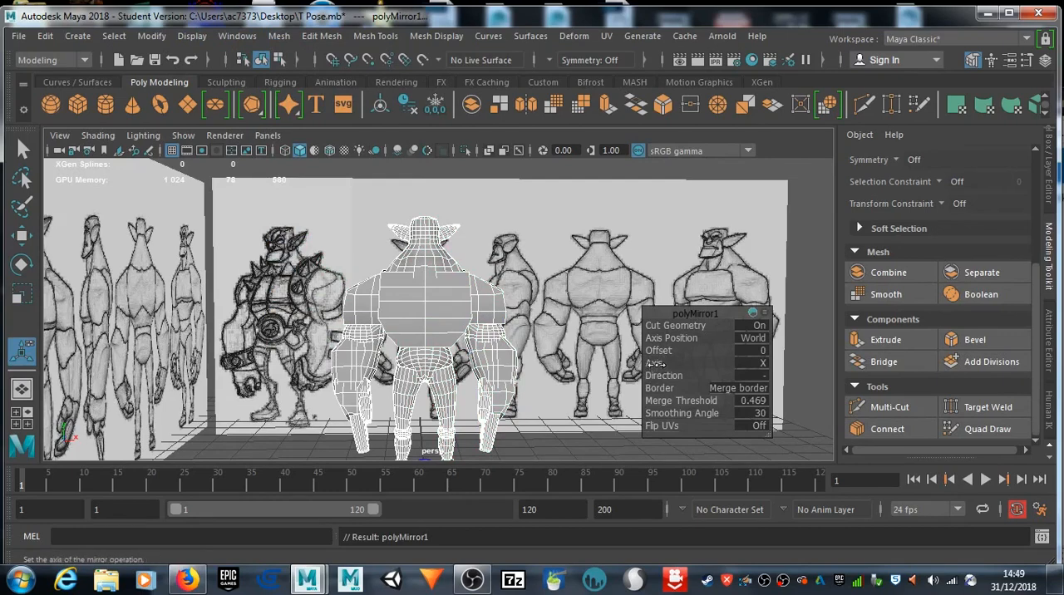
{"action": "mouse_move", "coordinate": [664, 351]}
{"action": "left_mouse_down"}
{"action": "mouse_move", "coordinate": [675, 351]}
{"action": "mouse_move", "coordinate": [659, 351]}
{"action": "left_mouse_up"}
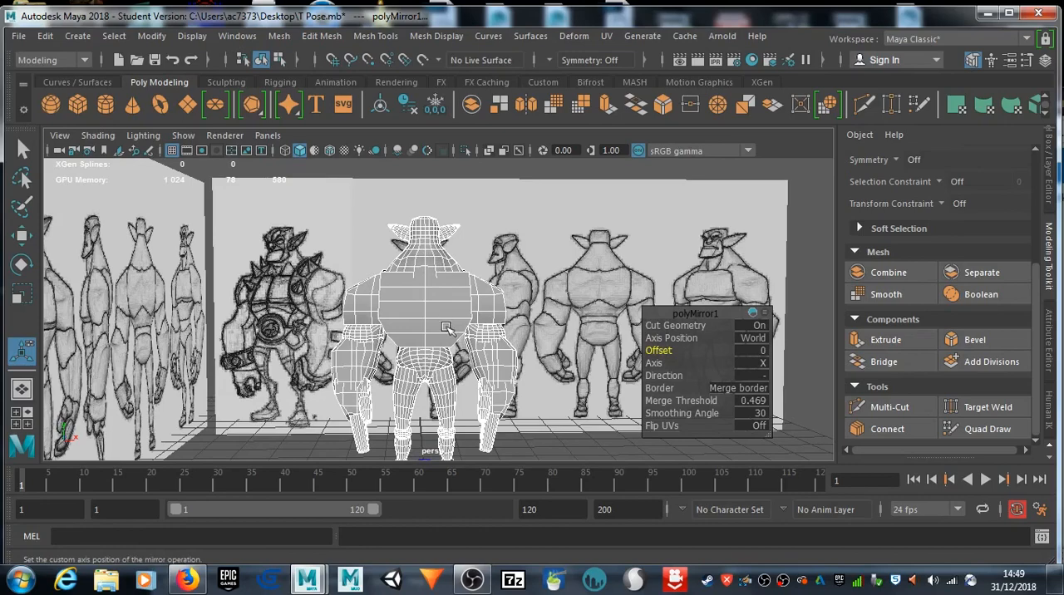
Step: Turn on X-ray shading in the front view and compare the mirrored body with the front reference drawing
{"action": "key", "text": "space"}
{"action": "key", "text": "space"}
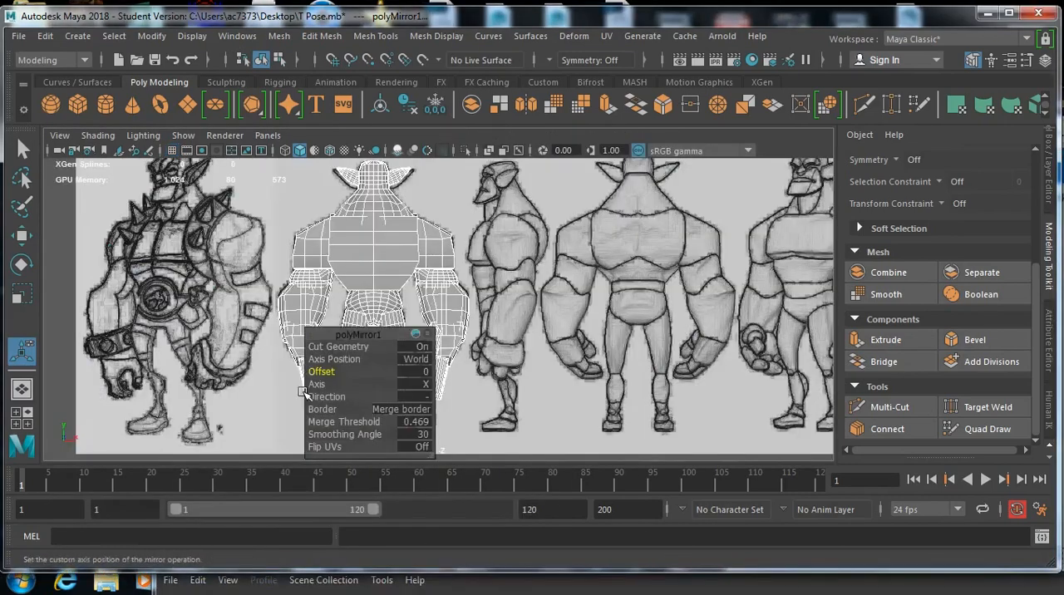
{"action": "left_click", "coordinate": [504, 151]}
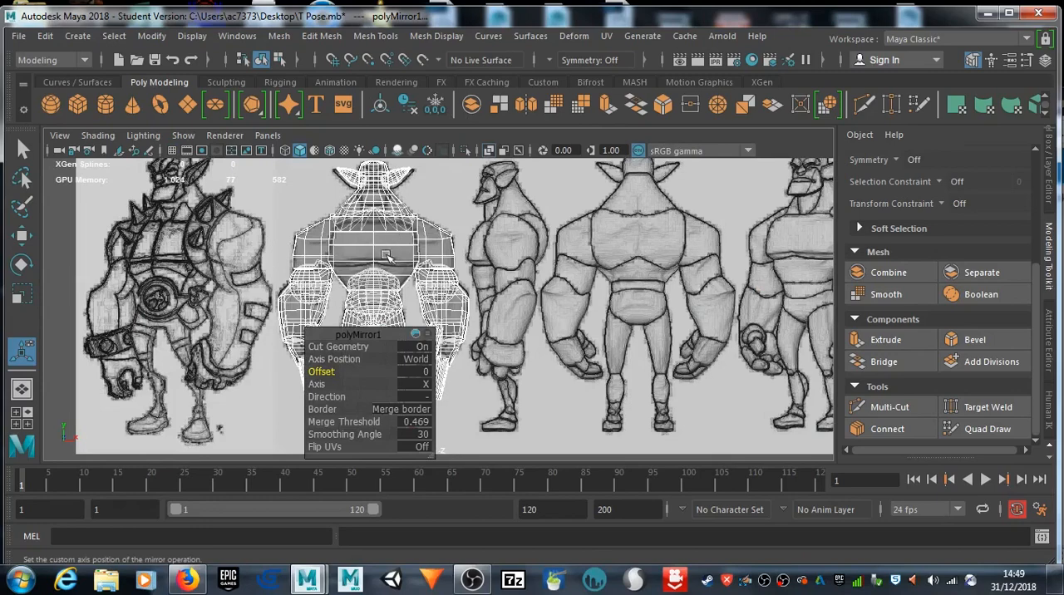
{"action": "left_click_drag", "start_coordinate": [363, 326], "coordinate": [758, 270]}
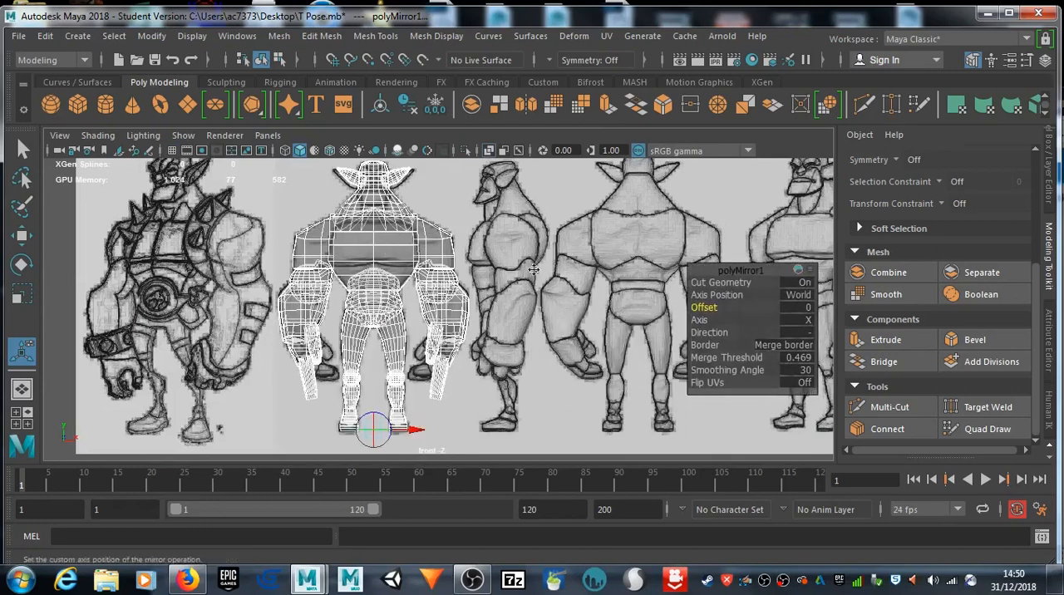
{"action": "scroll", "coordinate": [455, 270], "scroll_direction": "up", "scroll_amount": 4}
{"action": "middle_click_drag", "start_coordinate": [457, 249], "coordinate": [484, 303], "text": "alt"}
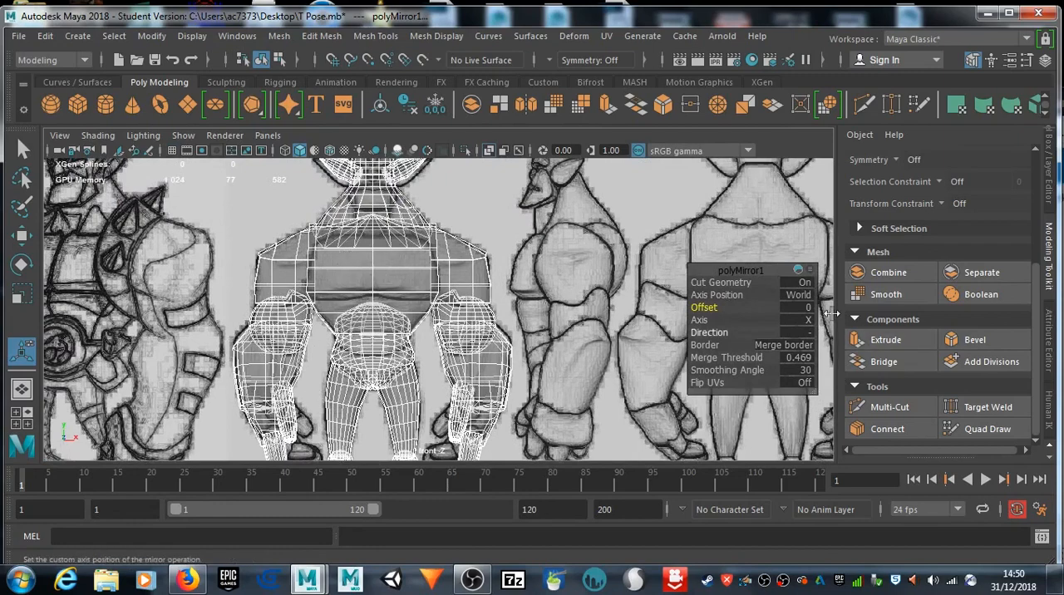
{"action": "middle_click_drag", "start_coordinate": [715, 307], "coordinate": [715, 308]}
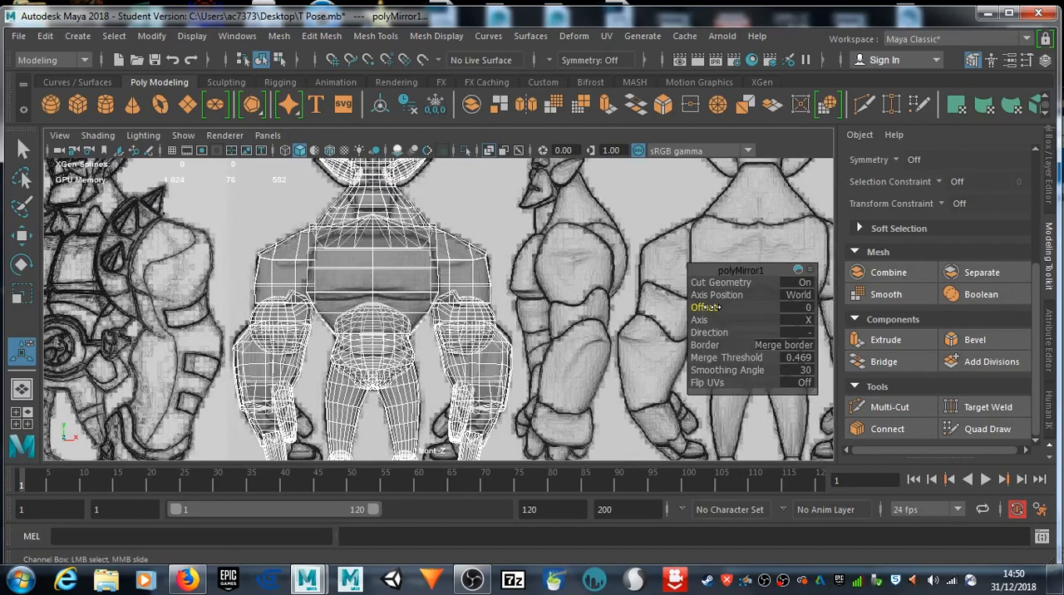
{"action": "middle_click_drag", "start_coordinate": [493, 254], "coordinate": [499, 327], "text": "alt"}
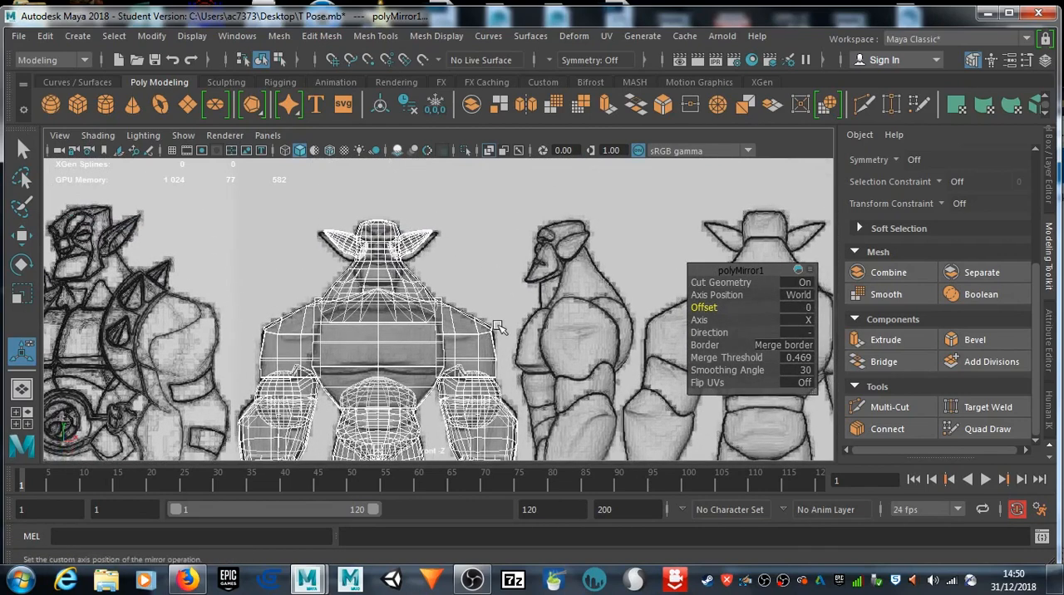
{"action": "left_click", "coordinate": [524, 241]}
{"action": "left_click", "coordinate": [385, 321]}
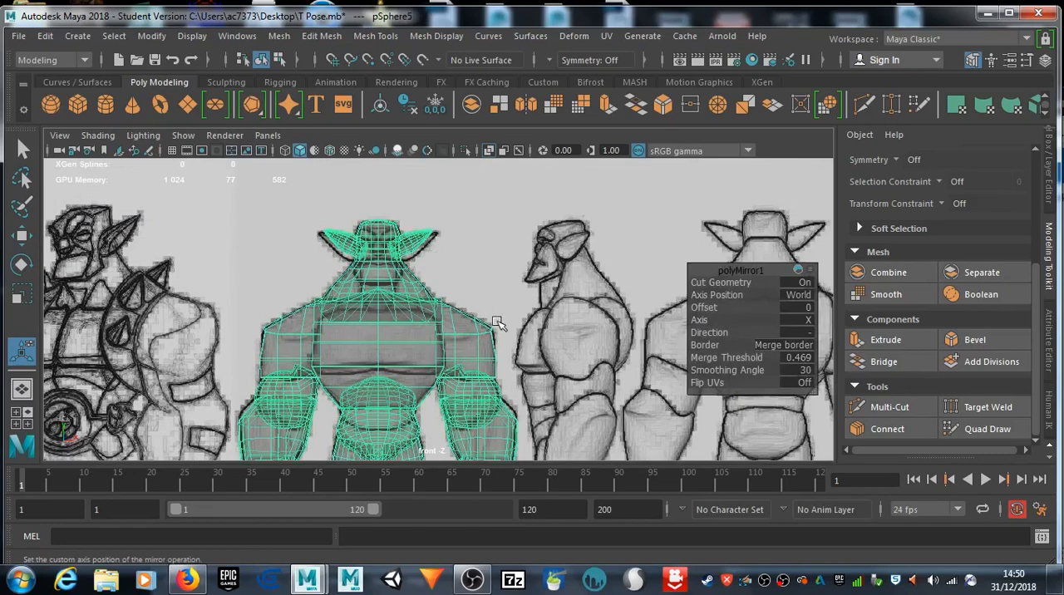
Step: Select the mirrored body in the perspective view, switch to the Select Tool and inspect the model from several angles
{"action": "key", "text": "space"}
{"action": "key", "text": "space"}
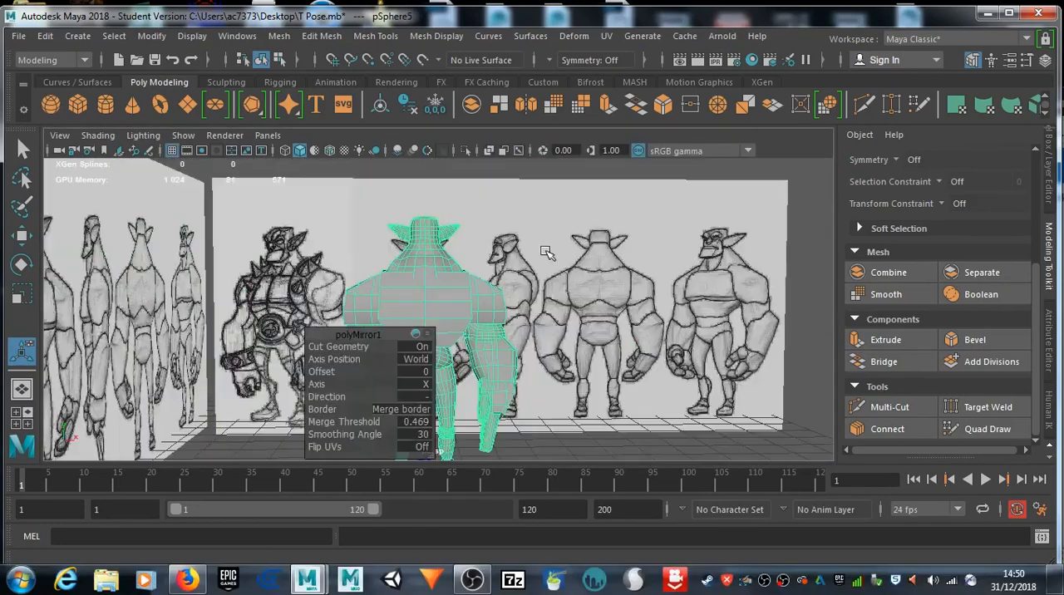
{"action": "mouse_move", "coordinate": [504, 338]}
{"action": "left_mouse_down", "text": "alt"}
{"action": "mouse_move", "coordinate": [294, 305]}
{"action": "mouse_move", "coordinate": [395, 275]}
{"action": "left_mouse_up", "text": "alt"}
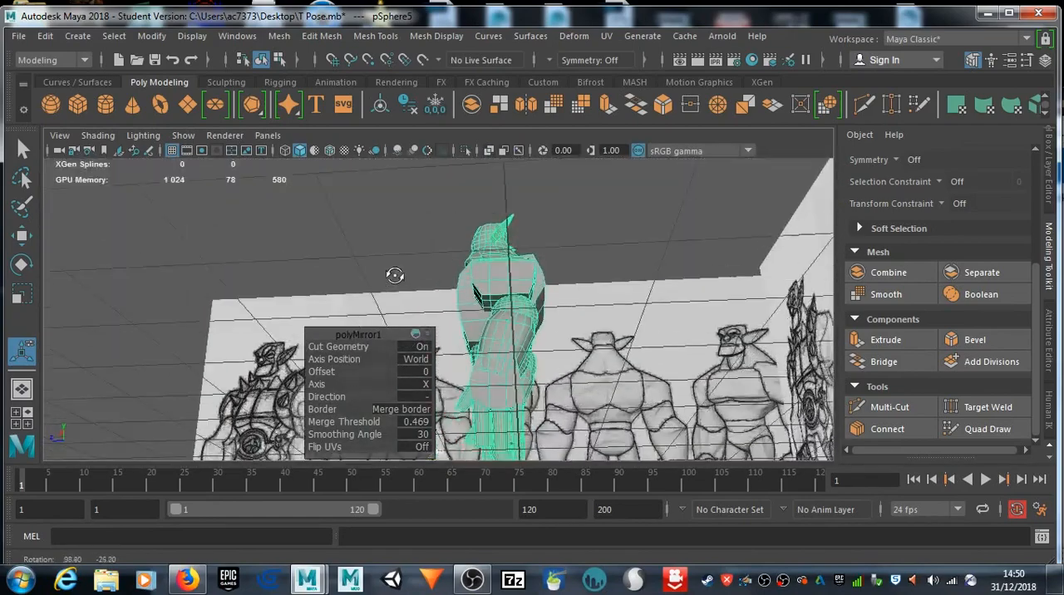
{"action": "left_click_drag", "start_coordinate": [479, 269], "coordinate": [548, 327], "text": "alt"}
{"action": "left_click_drag", "start_coordinate": [368, 333], "coordinate": [678, 305]}
{"action": "left_click", "coordinate": [614, 259]}
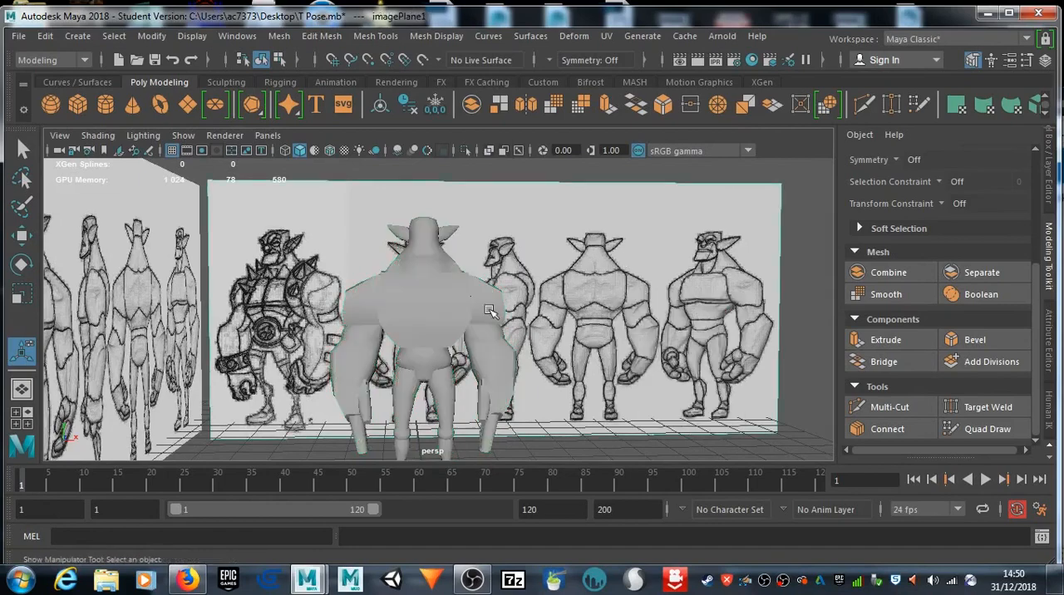
{"action": "left_click", "coordinate": [410, 311]}
{"action": "left_click_drag", "start_coordinate": [409, 311], "coordinate": [138, 263], "text": "alt"}
{"action": "left_click", "coordinate": [23, 148]}
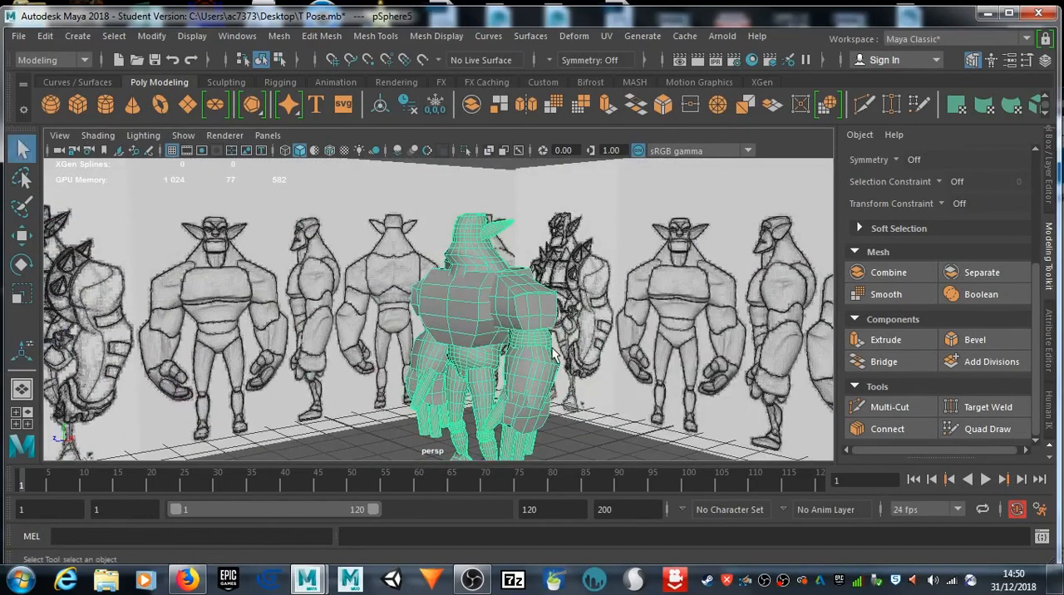
{"action": "left_click_drag", "start_coordinate": [553, 349], "coordinate": [615, 297], "text": "alt"}
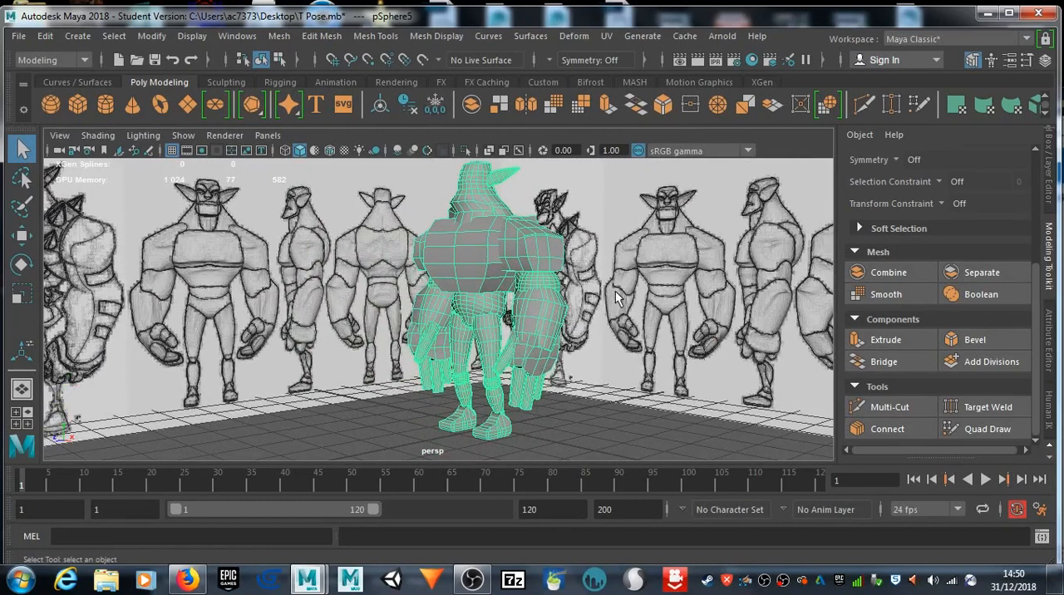
{"action": "left_click_drag", "start_coordinate": [589, 261], "coordinate": [600, 289], "text": "alt"}
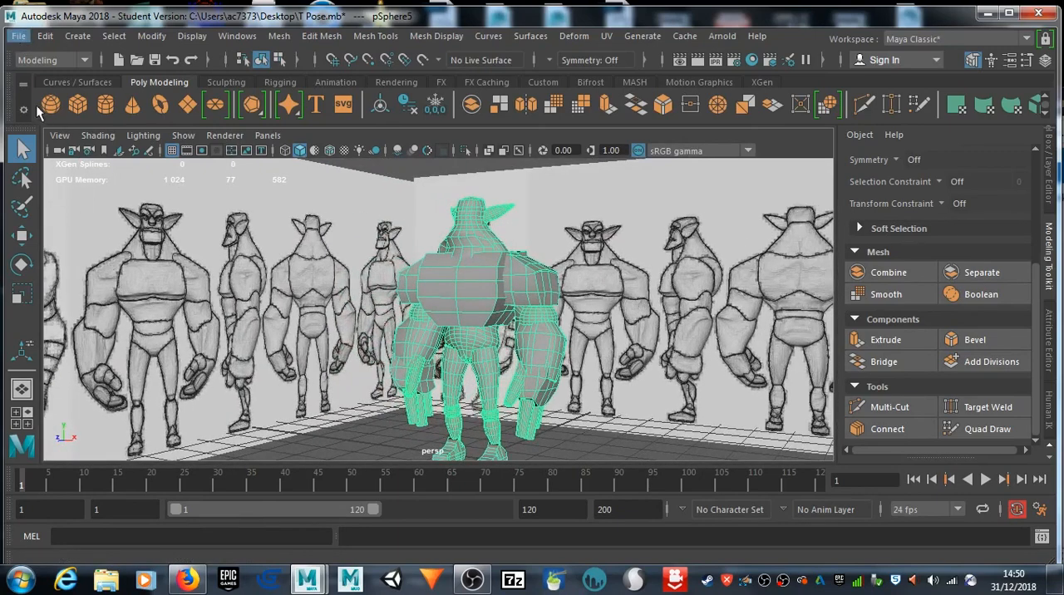
Step: Export the selected body to the Desktop as an OBJ file named Goblin Warrior
{"action": "left_click", "coordinate": [18, 36]}
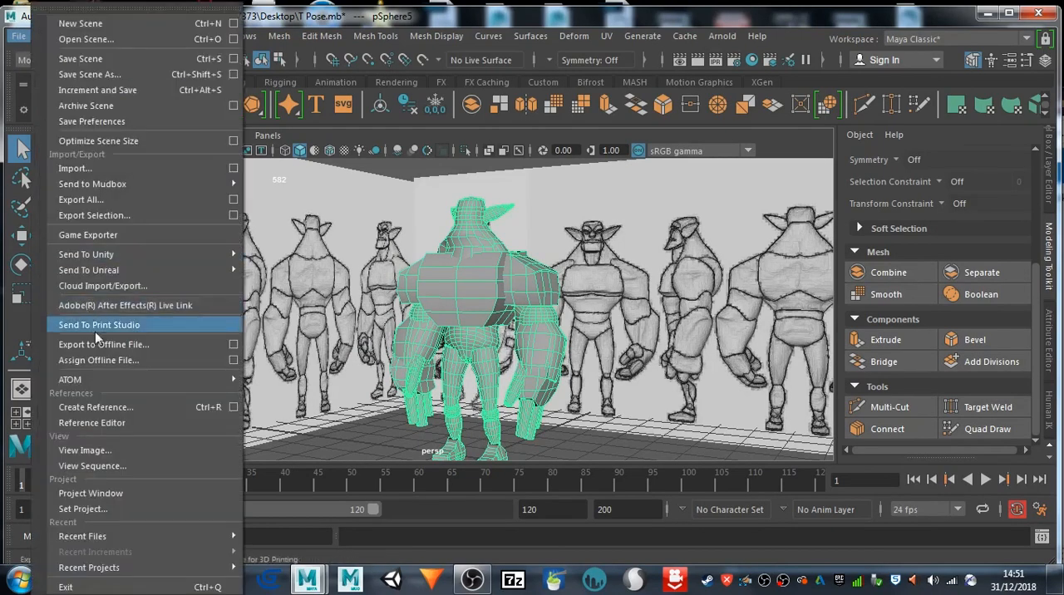
{"action": "left_click", "coordinate": [138, 219]}
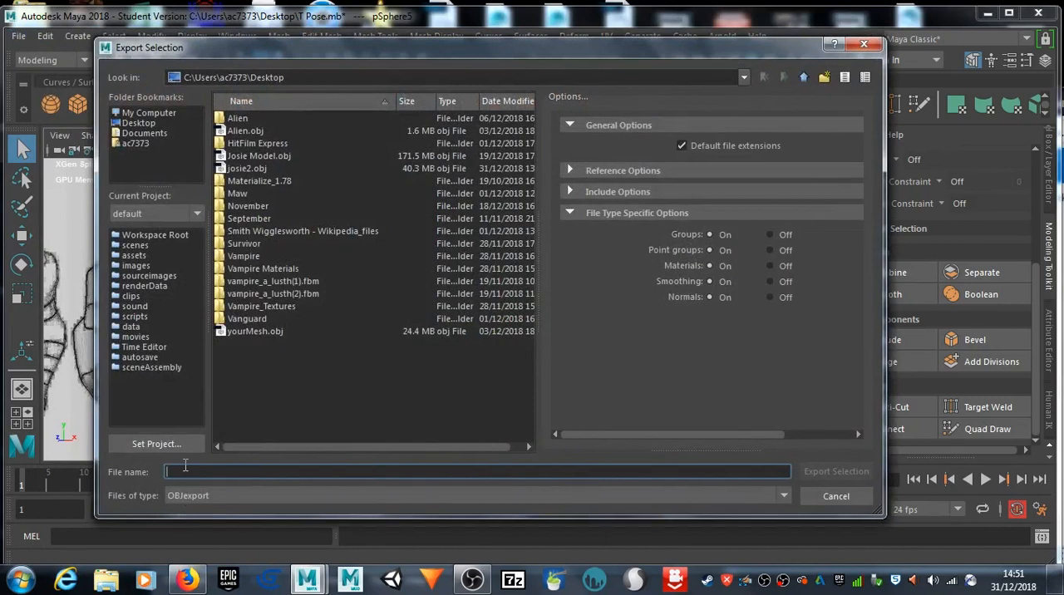
{"action": "type", "text": "Goblin Warrior"}
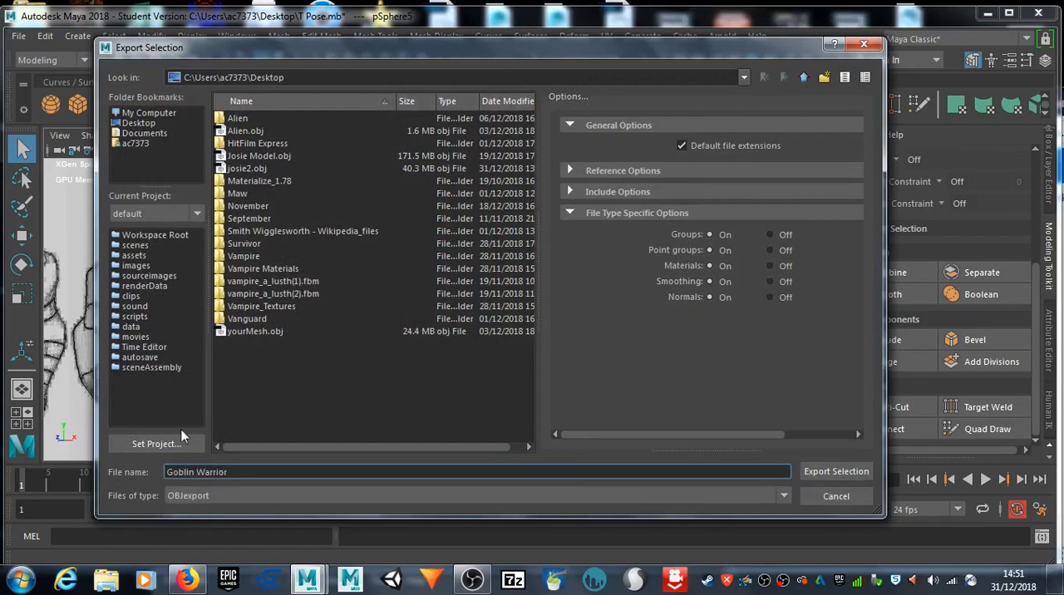
{"action": "left_click", "coordinate": [117, 123]}
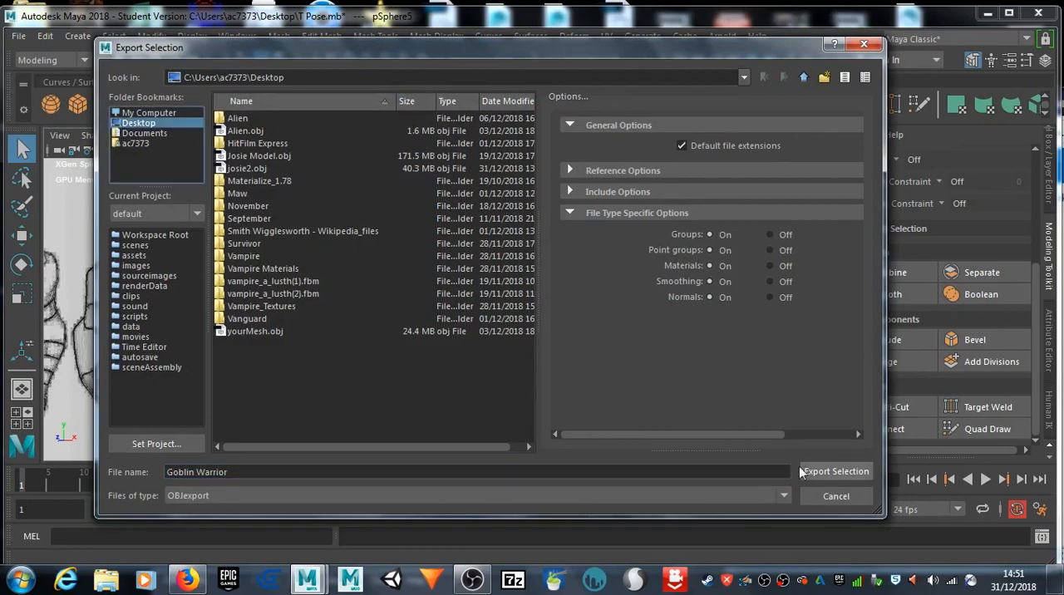
{"action": "left_click", "coordinate": [823, 473]}
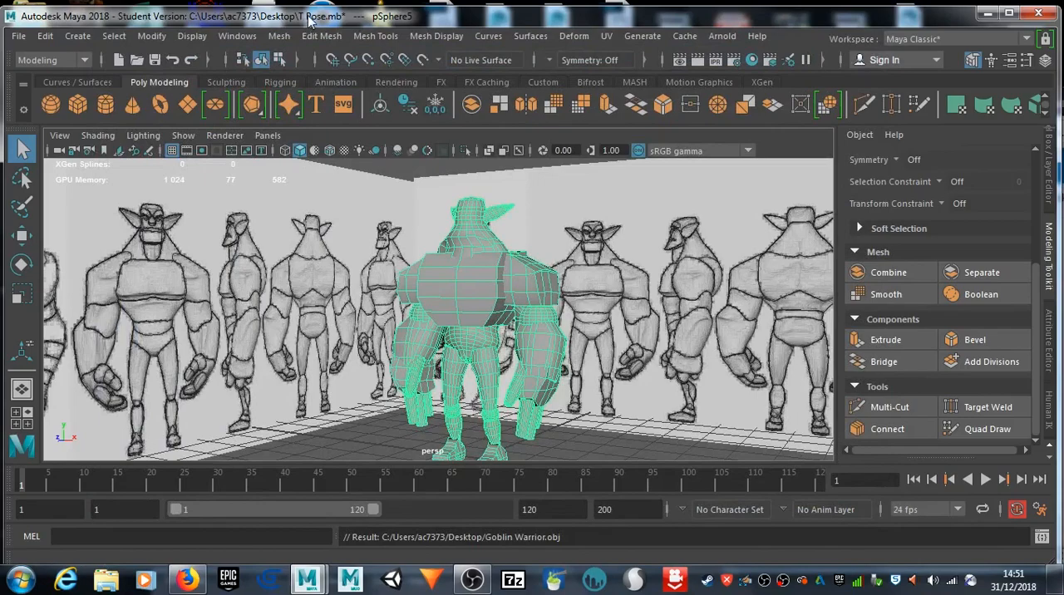
Step: Switch to SculptGL in the browser, reload the page for a fresh scene and bring its window fully into view
{"action": "left_click", "coordinate": [987, 14]}
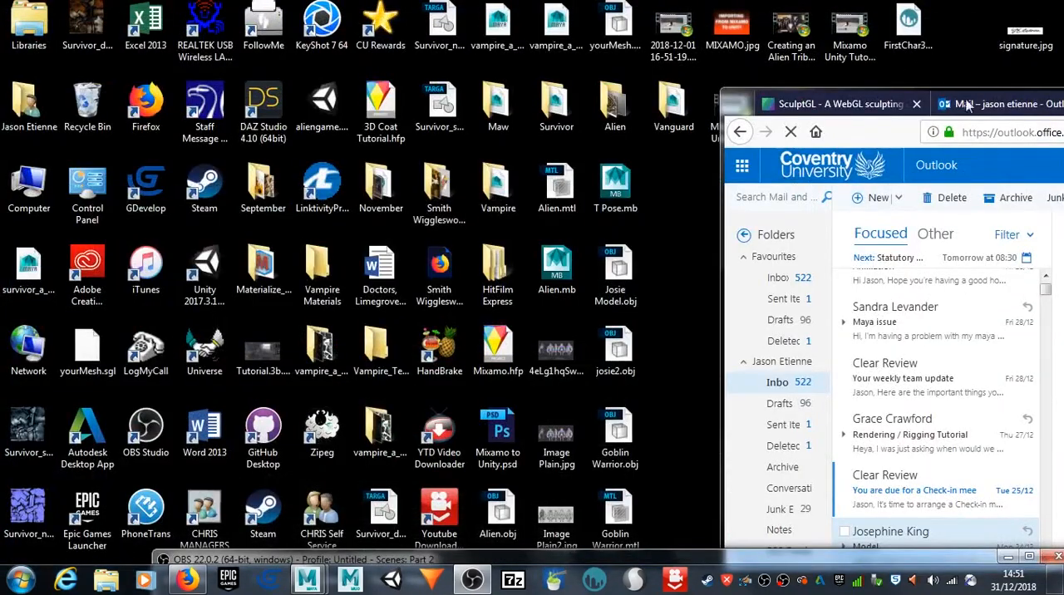
{"action": "left_click_drag", "start_coordinate": [739, 109], "coordinate": [121, 428]}
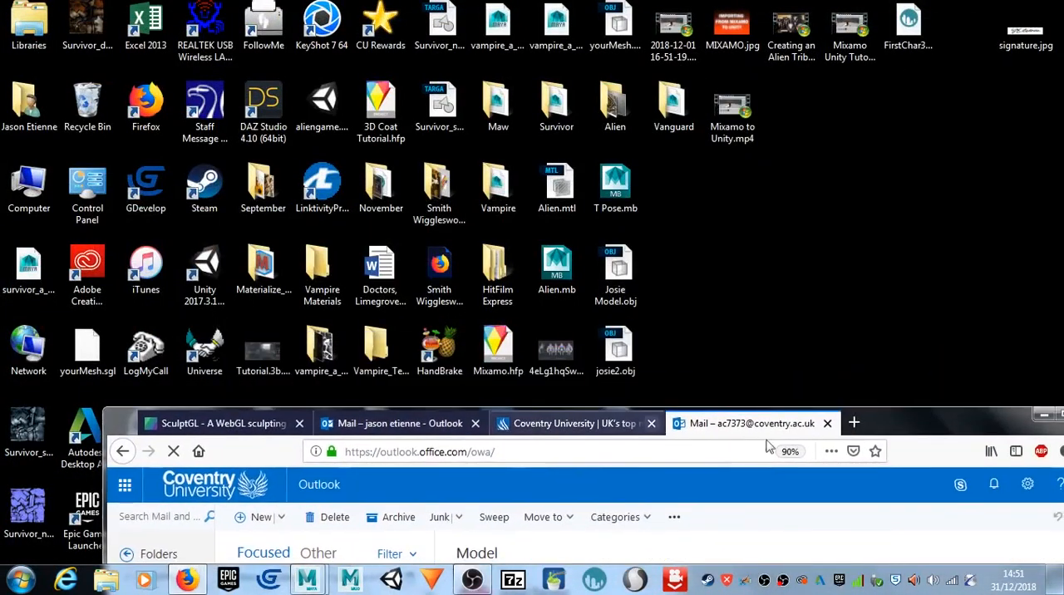
{"action": "left_click", "coordinate": [212, 423]}
{"action": "left_click_drag", "start_coordinate": [936, 420], "coordinate": [910, 306]}
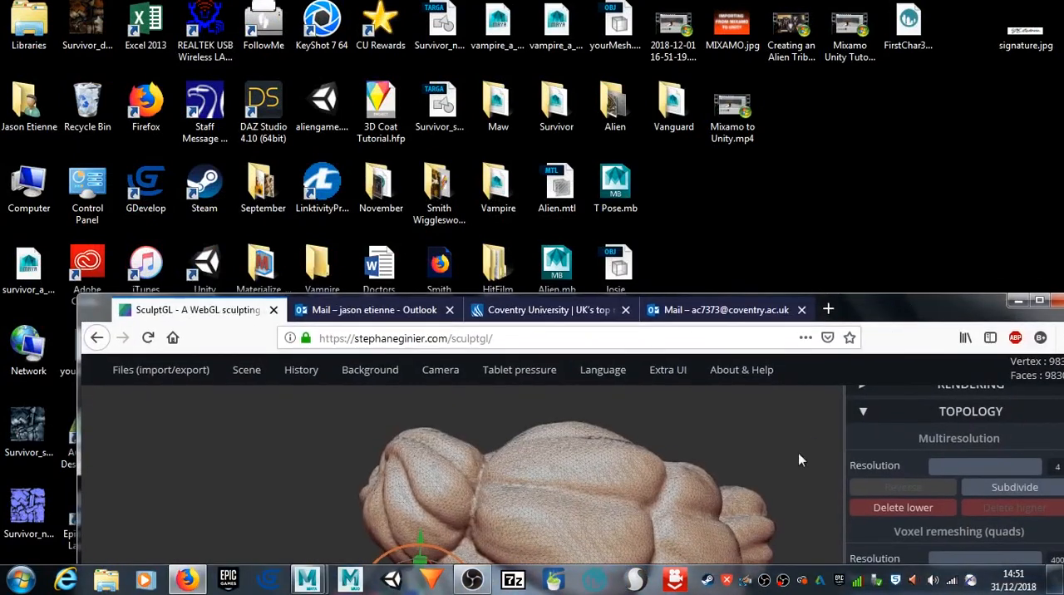
{"action": "mouse_move", "coordinate": [160, 370]}
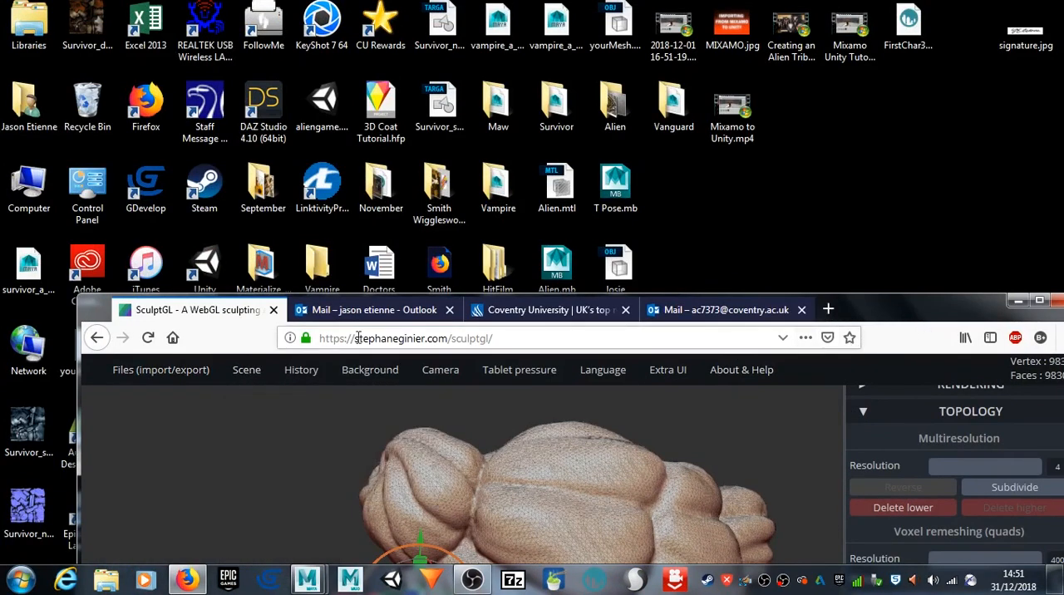
{"action": "left_click", "coordinate": [148, 337]}
{"action": "mouse_move", "coordinate": [329, 374]}
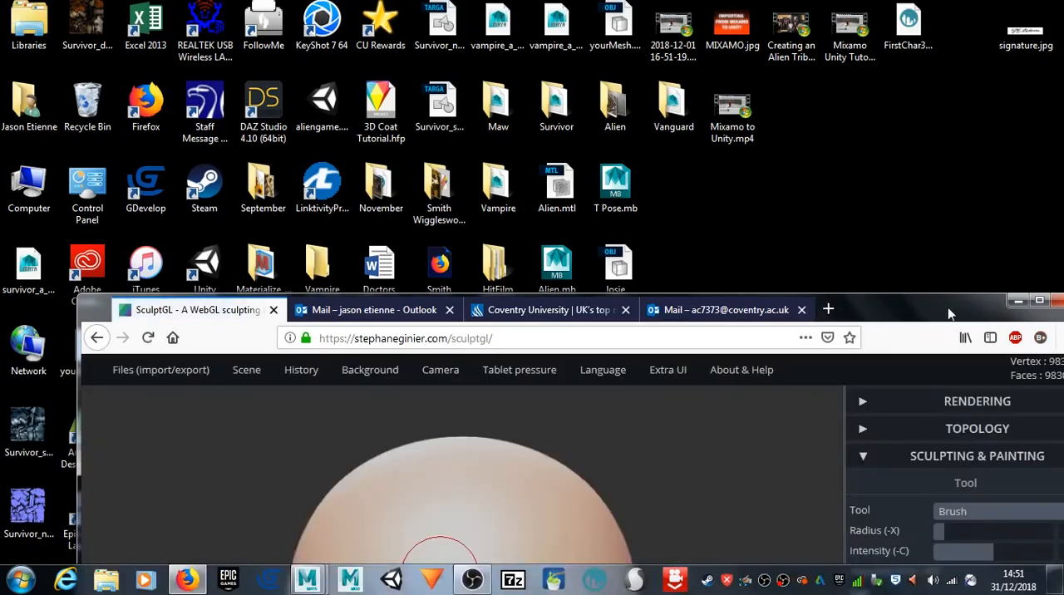
{"action": "mouse_move", "coordinate": [952, 314]}
{"action": "left_mouse_down"}
{"action": "mouse_move", "coordinate": [913, 67]}
{"action": "mouse_move", "coordinate": [882, 45]}
{"action": "mouse_move", "coordinate": [887, 33]}
{"action": "left_mouse_up"}
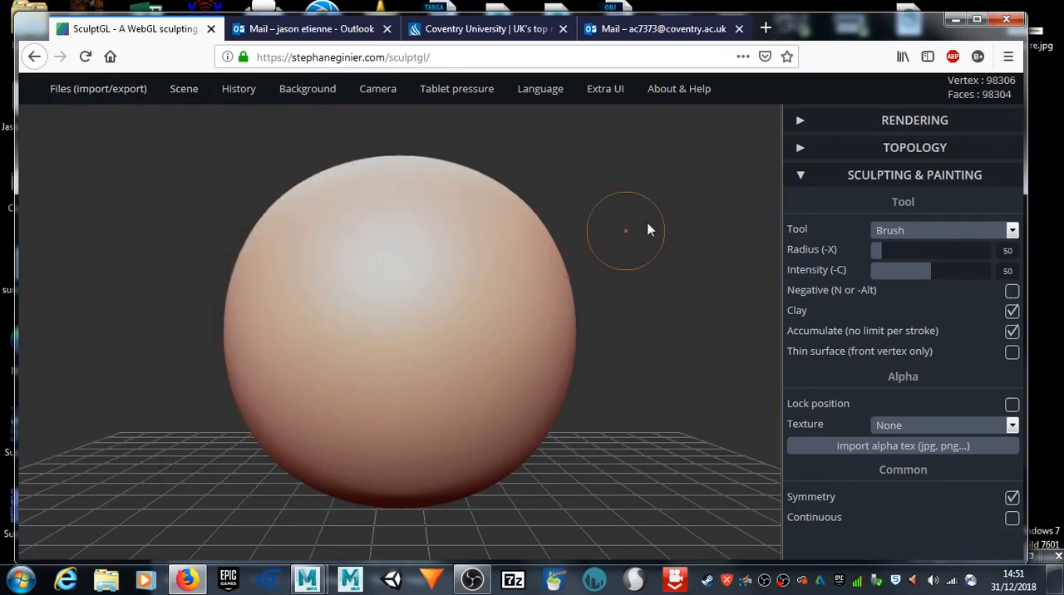
Step: Import Goblin Warrior.obj from the Desktop into the SculptGL scene
{"action": "mouse_move", "coordinate": [75, 93]}
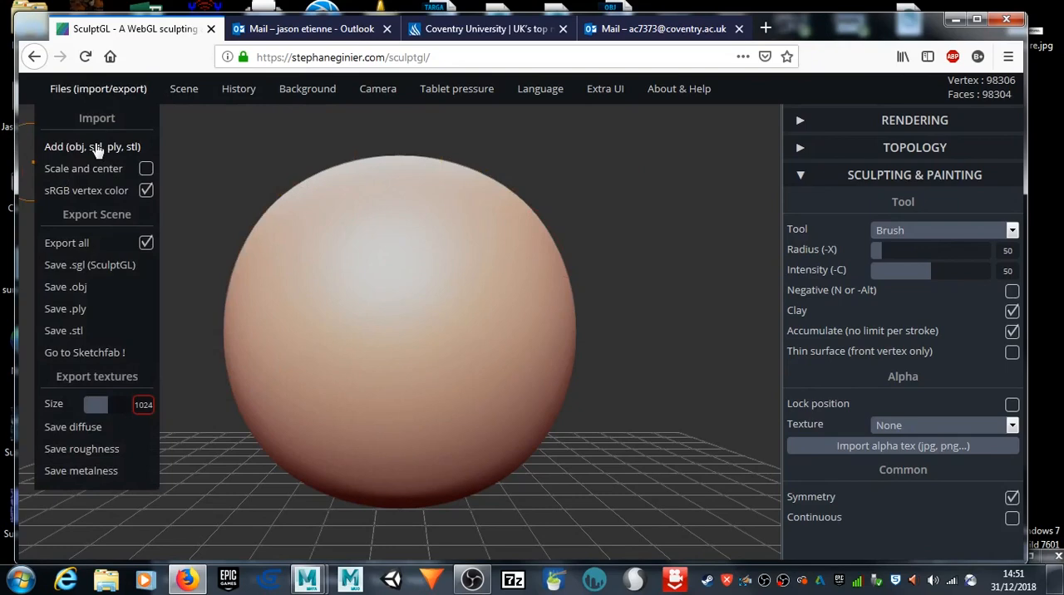
{"action": "left_click", "coordinate": [98, 147]}
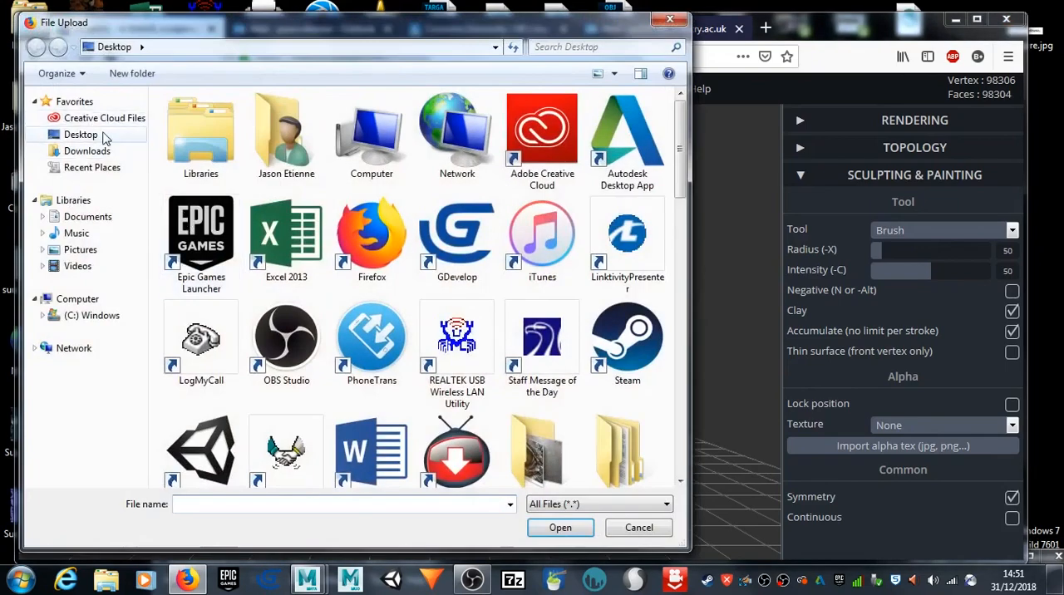
{"action": "left_click", "coordinate": [106, 137]}
{"action": "left_click_drag", "start_coordinate": [682, 122], "coordinate": [726, 302]}
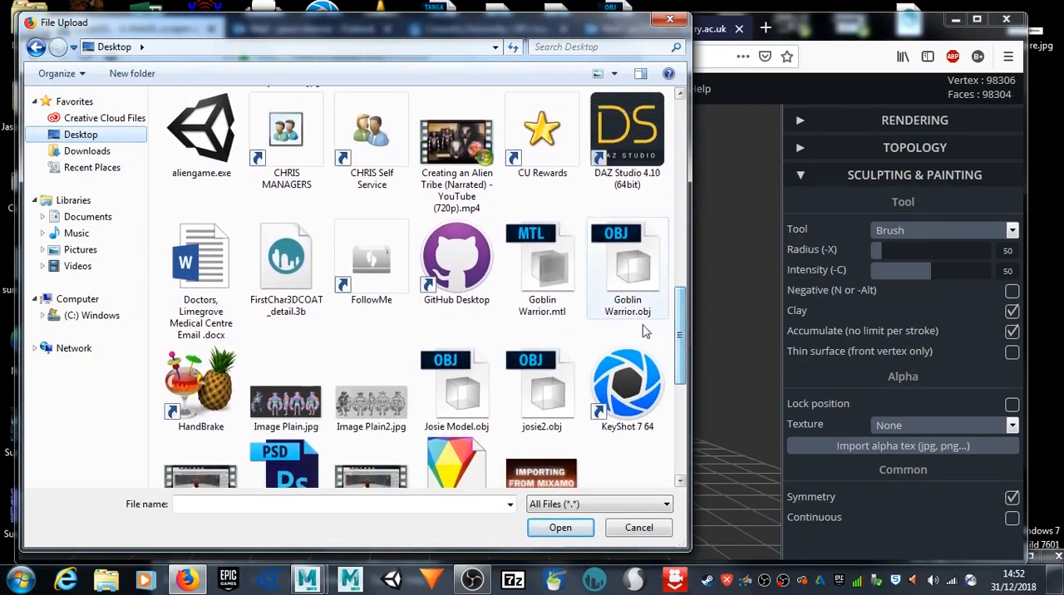
{"action": "left_click", "coordinate": [629, 270]}
{"action": "left_click", "coordinate": [558, 528]}
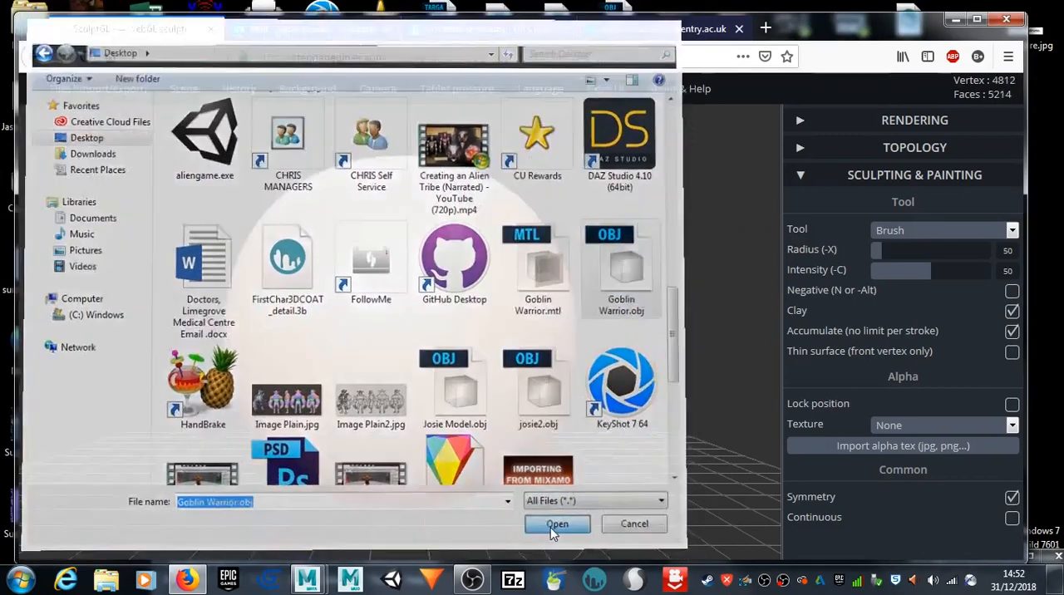
{"action": "scroll", "coordinate": [498, 301], "scroll_direction": "down", "scroll_amount": 10}
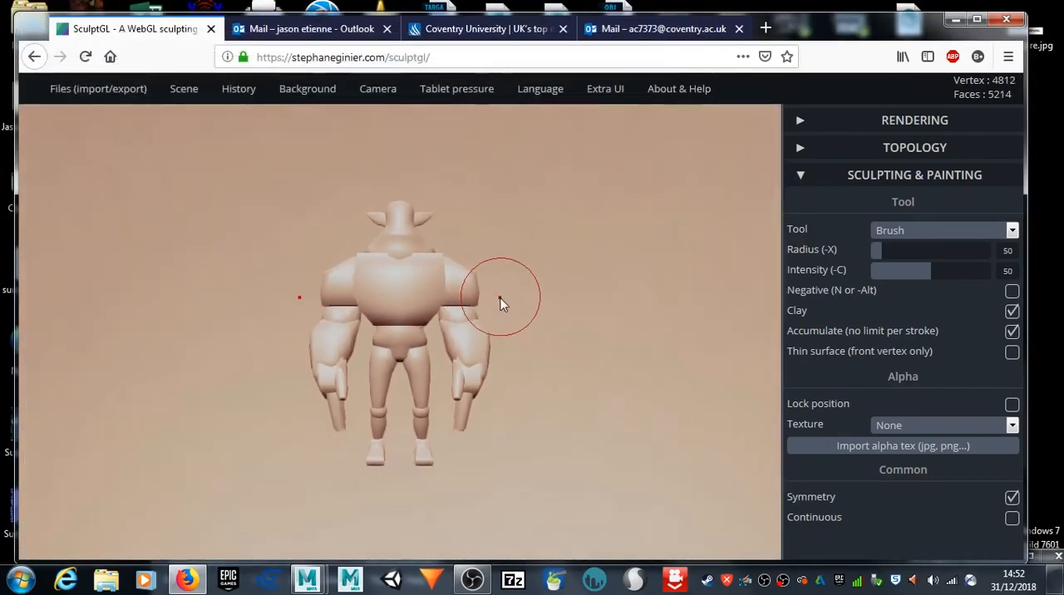
{"action": "scroll", "coordinate": [503, 308], "scroll_direction": "down", "scroll_amount": 5}
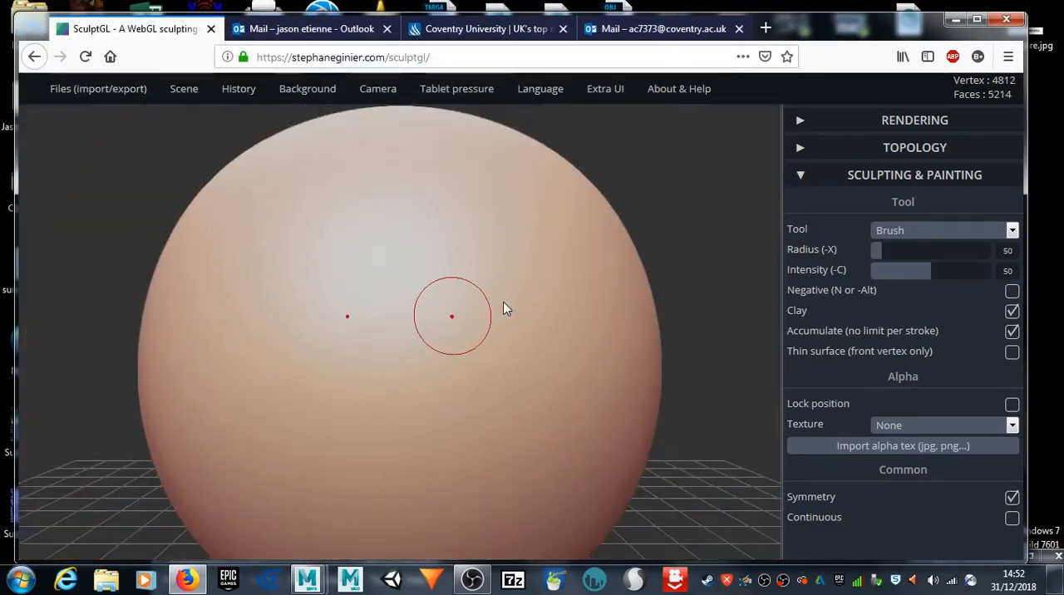
Step: Delete the default sphere with the Transform tool active, and select the imported goblin
{"action": "left_click", "coordinate": [931, 229]}
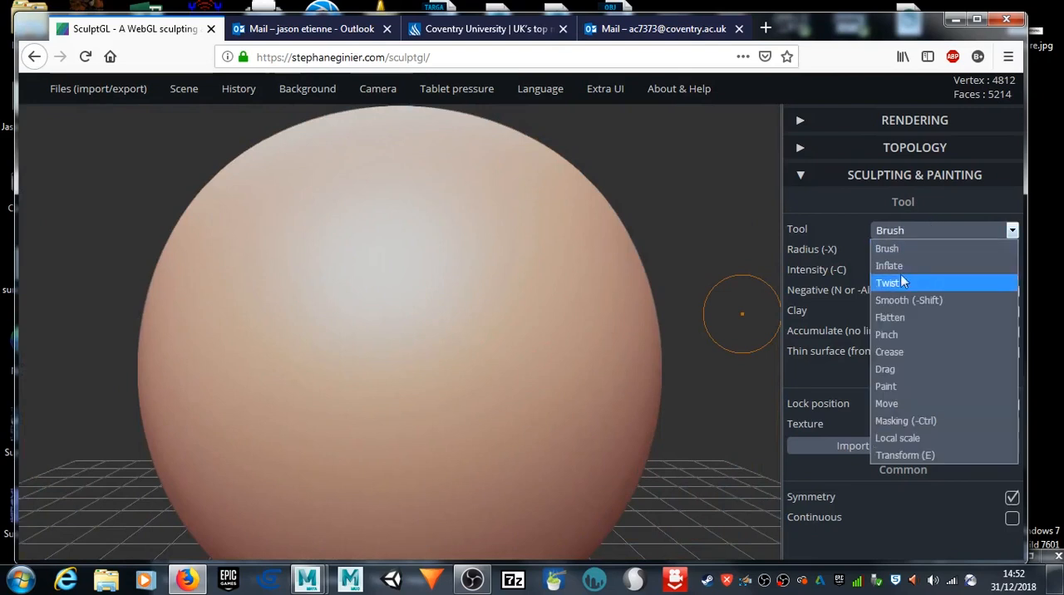
{"action": "left_click", "coordinate": [914, 454]}
{"action": "left_click", "coordinate": [530, 286]}
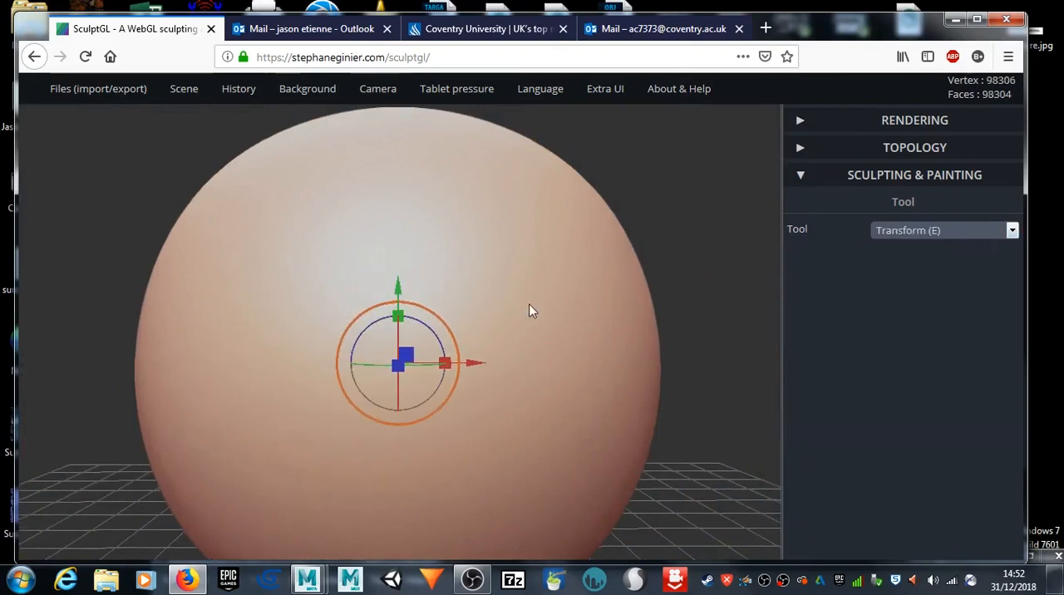
{"action": "key", "text": "Delete"}
{"action": "left_click", "coordinate": [393, 331]}
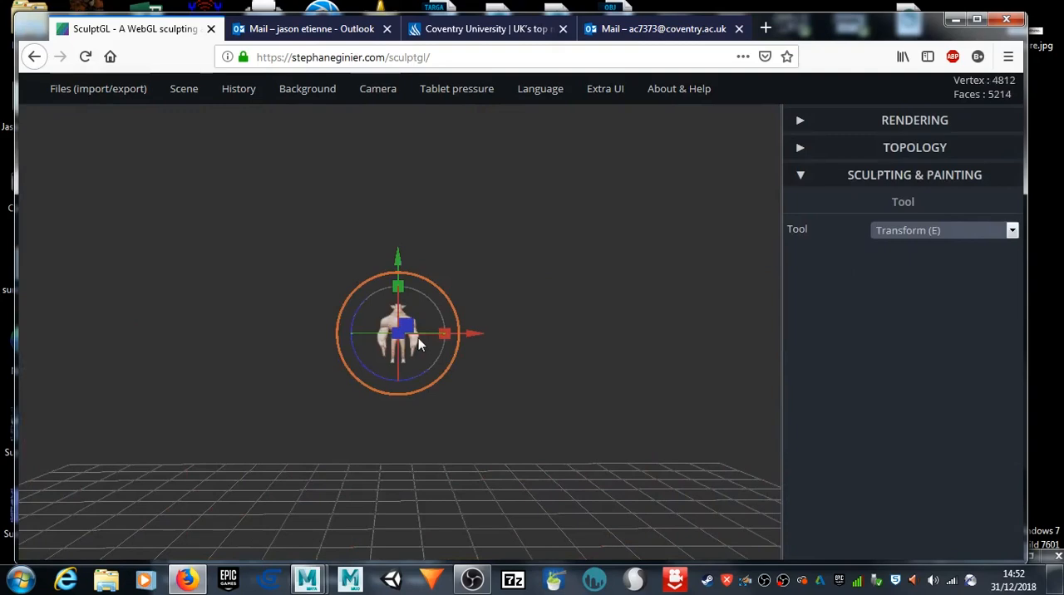
Step: Scale the goblin up uniformly with the transform gizmo and adjust its height over the grid
{"action": "left_click_drag", "start_coordinate": [446, 370], "coordinate": [736, 448]}
{"action": "middle_click_drag", "start_coordinate": [608, 424], "coordinate": [504, 443]}
{"action": "left_click_drag", "start_coordinate": [503, 449], "coordinate": [510, 379]}
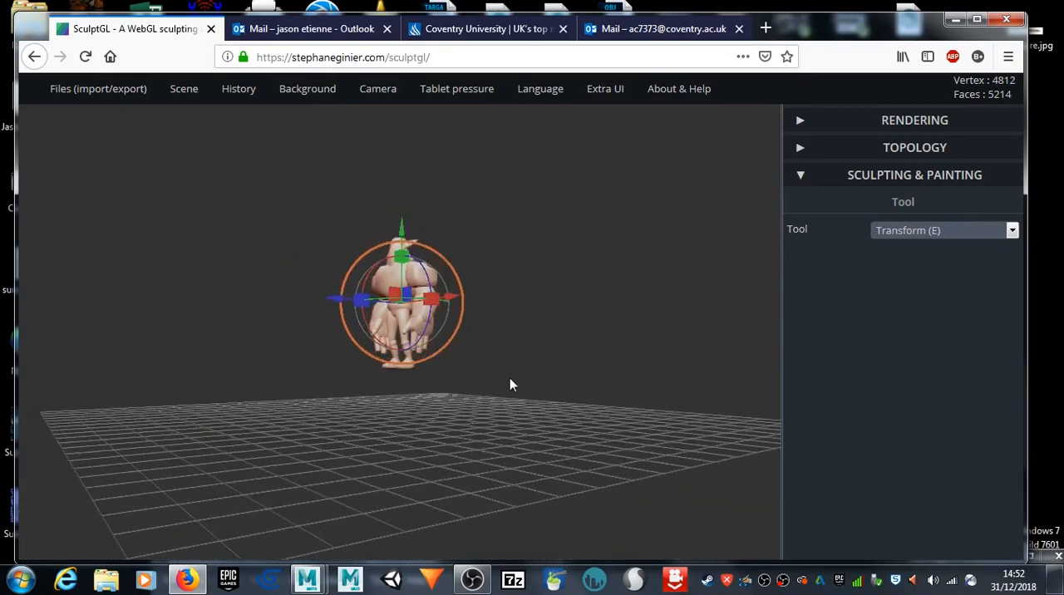
{"action": "left_click_drag", "start_coordinate": [456, 337], "coordinate": [515, 363]}
{"action": "left_click_drag", "start_coordinate": [403, 248], "coordinate": [405, 212]}
{"action": "left_click_drag", "start_coordinate": [252, 309], "coordinate": [395, 331]}
{"action": "left_click_drag", "start_coordinate": [240, 336], "coordinate": [613, 446]}
{"action": "left_click_drag", "start_coordinate": [475, 405], "coordinate": [197, 292]}
{"action": "left_click_drag", "start_coordinate": [333, 309], "coordinate": [404, 421]}
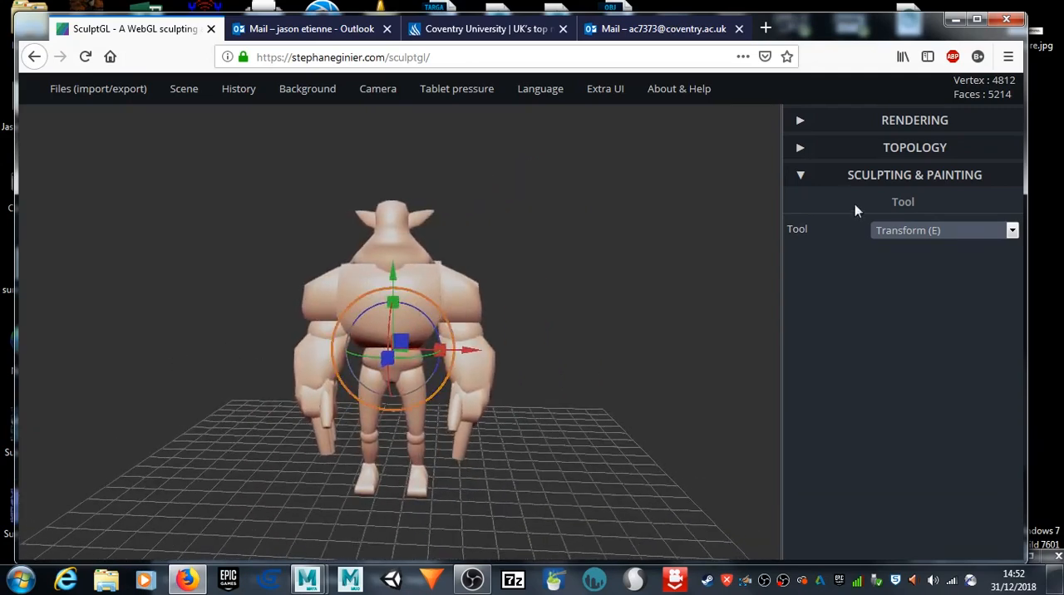
Step: Remesh the goblin with manifold-tris voxel remeshing at resolution 400 and inspect the new surface on the torso and shoulder
{"action": "left_click", "coordinate": [802, 149]}
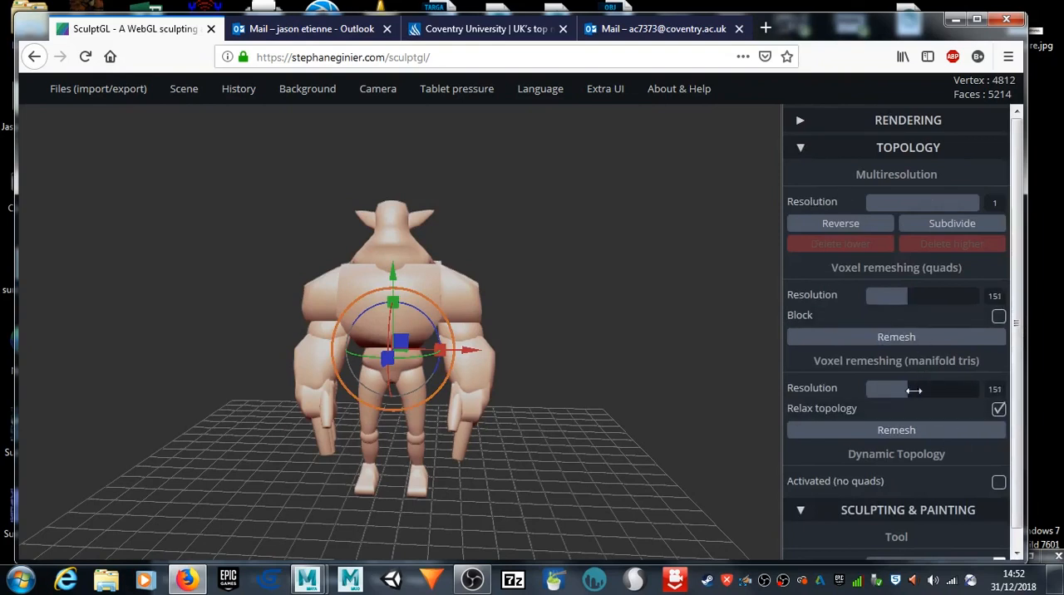
{"action": "left_click_drag", "start_coordinate": [911, 390], "coordinate": [986, 390]}
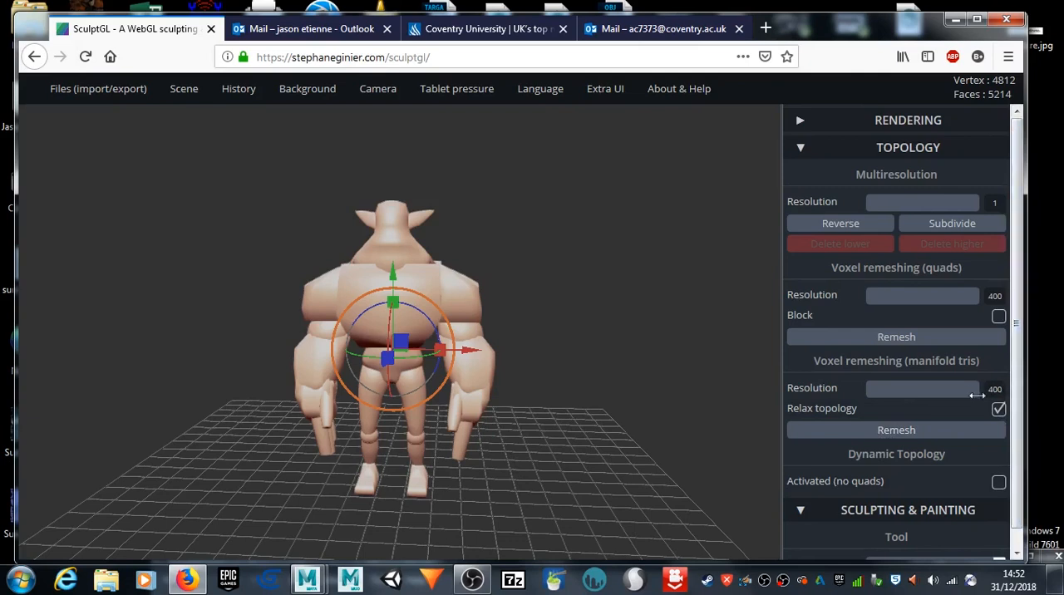
{"action": "left_click", "coordinate": [894, 431]}
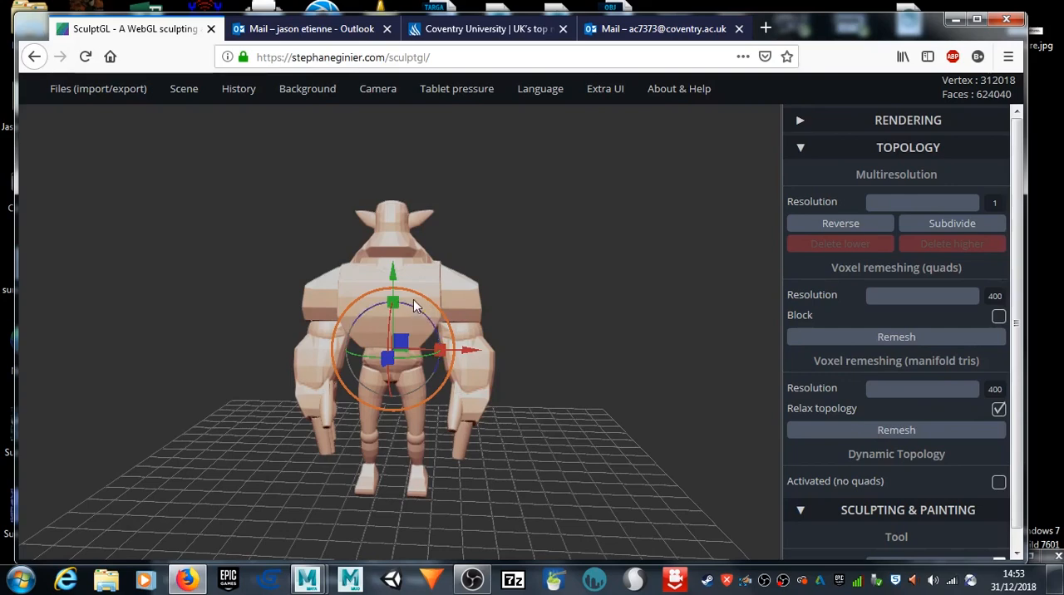
{"action": "scroll", "coordinate": [415, 312], "scroll_direction": "up", "scroll_amount": 5}
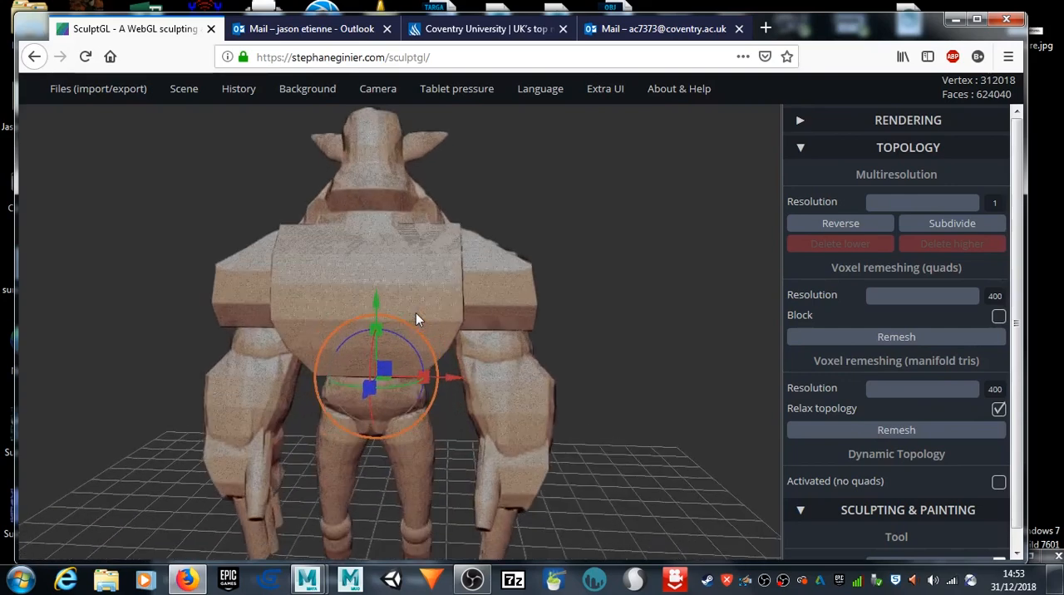
{"action": "scroll", "coordinate": [416, 312], "scroll_direction": "up", "scroll_amount": 4}
{"action": "left_click_drag", "start_coordinate": [560, 306], "coordinate": [516, 298]}
{"action": "mouse_move", "coordinate": [667, 330]}
{"action": "left_mouse_down"}
{"action": "mouse_move", "coordinate": [583, 299]}
{"action": "mouse_move", "coordinate": [568, 261]}
{"action": "mouse_move", "coordinate": [520, 252]}
{"action": "mouse_move", "coordinate": [470, 281]}
{"action": "mouse_move", "coordinate": [476, 314]}
{"action": "mouse_move", "coordinate": [507, 335]}
{"action": "mouse_move", "coordinate": [537, 396]}
{"action": "mouse_move", "coordinate": [633, 361]}
{"action": "mouse_move", "coordinate": [665, 311]}
{"action": "mouse_move", "coordinate": [565, 319]}
{"action": "left_mouse_up"}
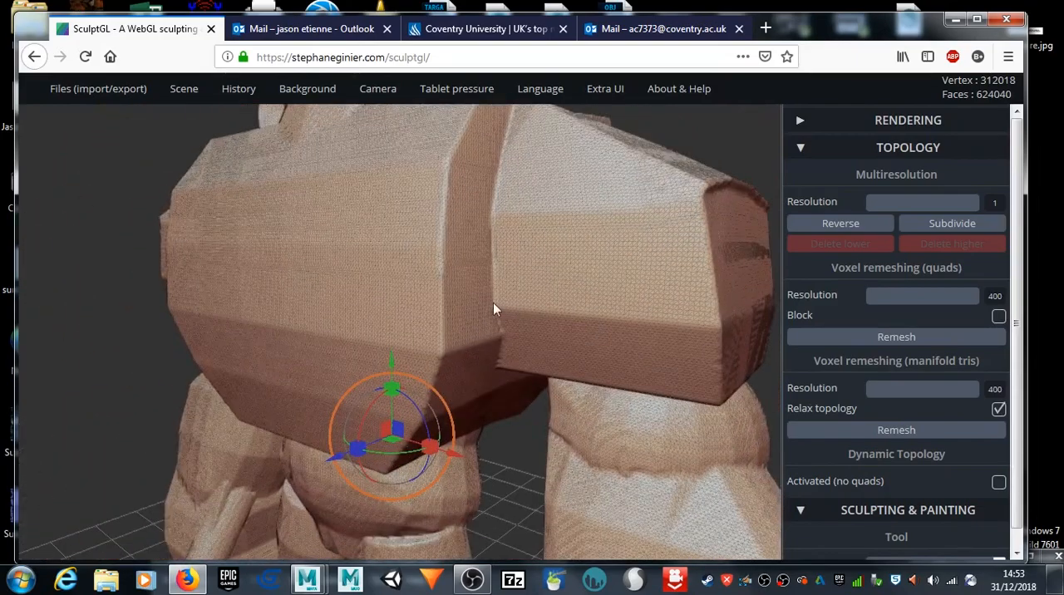
{"action": "scroll", "coordinate": [493, 302], "scroll_direction": "down", "scroll_amount": 5}
{"action": "left_click_drag", "start_coordinate": [494, 324], "coordinate": [447, 323]}
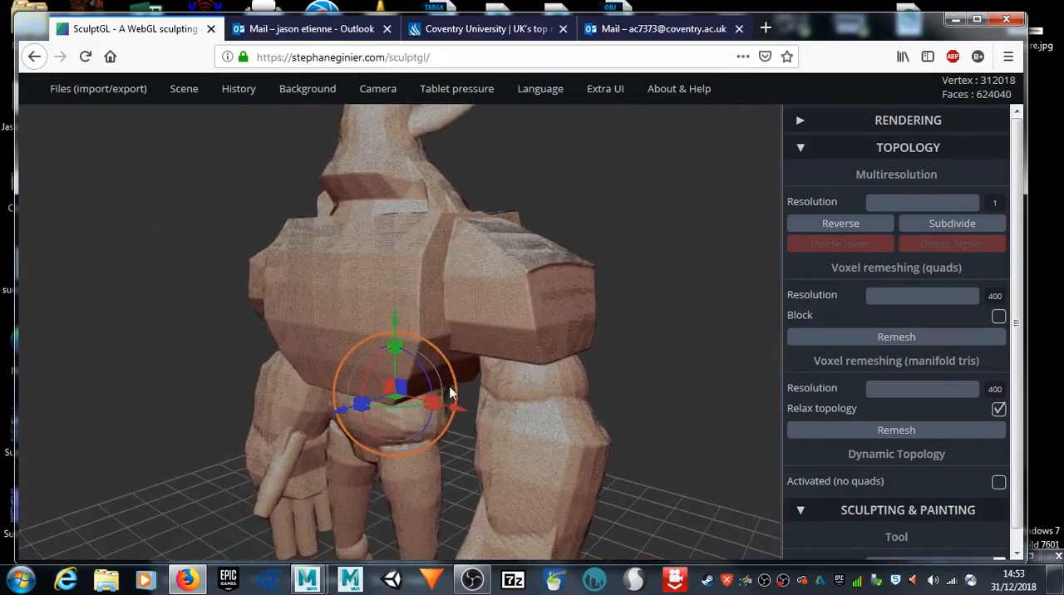
Step: Show the mirror line in the scene and check it along the centre of the goblin's body
{"action": "scroll", "coordinate": [923, 499], "scroll_direction": "down", "scroll_amount": 1}
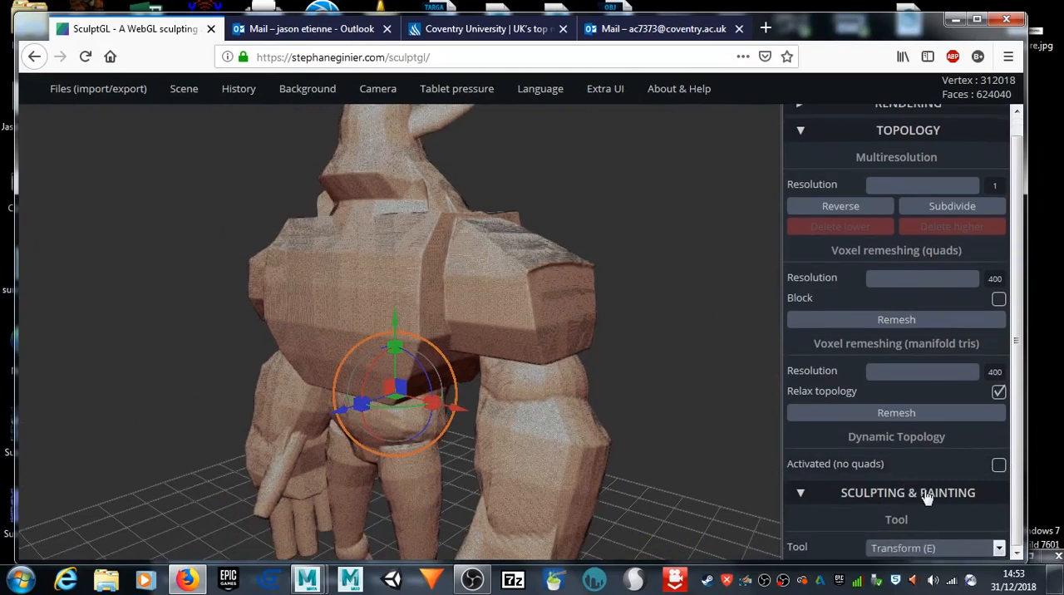
{"action": "mouse_move", "coordinate": [246, 99]}
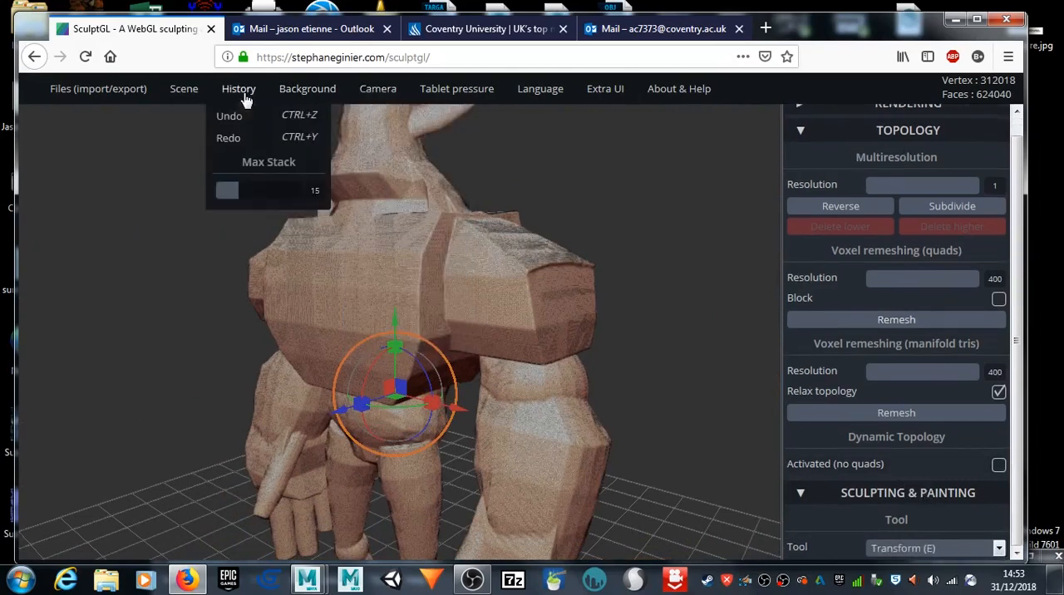
{"action": "mouse_move", "coordinate": [185, 91]}
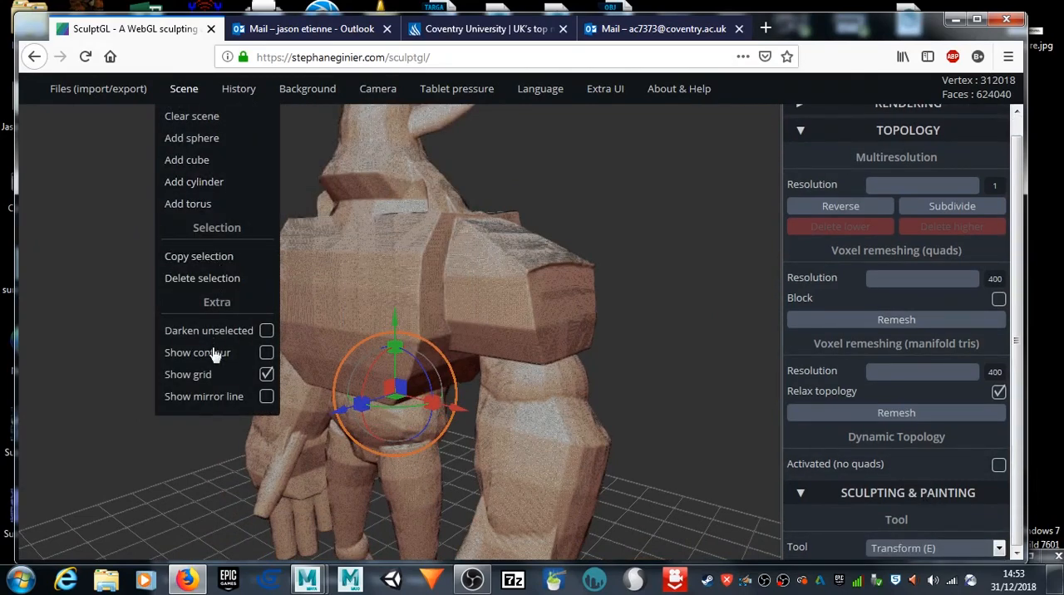
{"action": "left_click", "coordinate": [266, 397]}
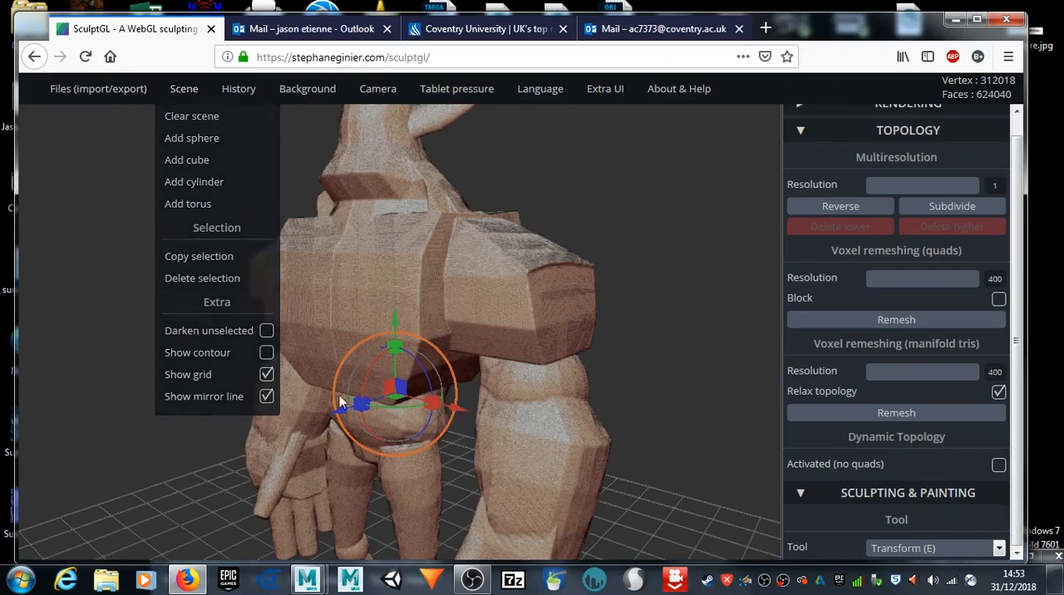
{"action": "left_click_drag", "start_coordinate": [108, 353], "coordinate": [333, 257]}
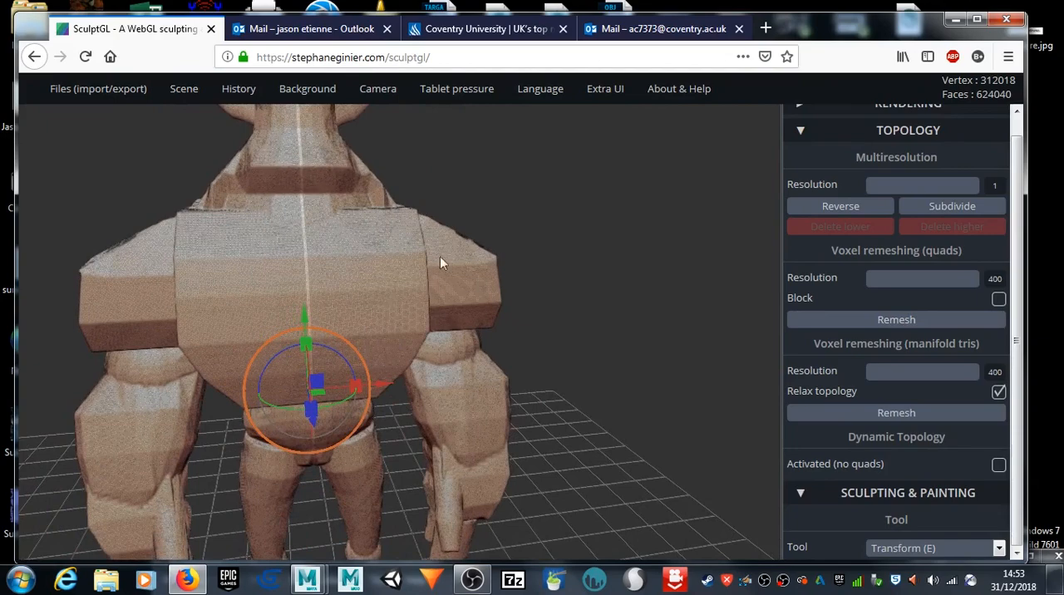
{"action": "left_click_drag", "start_coordinate": [560, 294], "coordinate": [582, 361]}
{"action": "left_click_drag", "start_coordinate": [641, 300], "coordinate": [580, 264]}
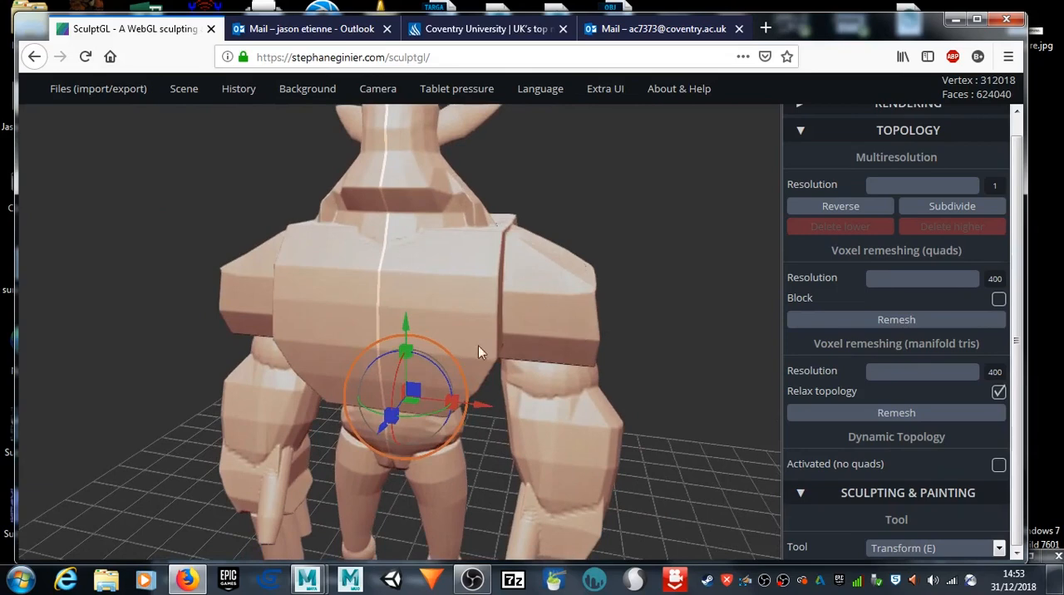
{"action": "left_click_drag", "start_coordinate": [631, 353], "coordinate": [541, 348]}
Step: Reshape the hard edges on the upper, front and outer sides of the goblin's shoulders with symmetric Flatten strokes
{"action": "scroll", "coordinate": [928, 246], "scroll_direction": "up", "scroll_amount": 1}
{"action": "scroll", "coordinate": [928, 246], "scroll_direction": "up", "scroll_amount": 1}
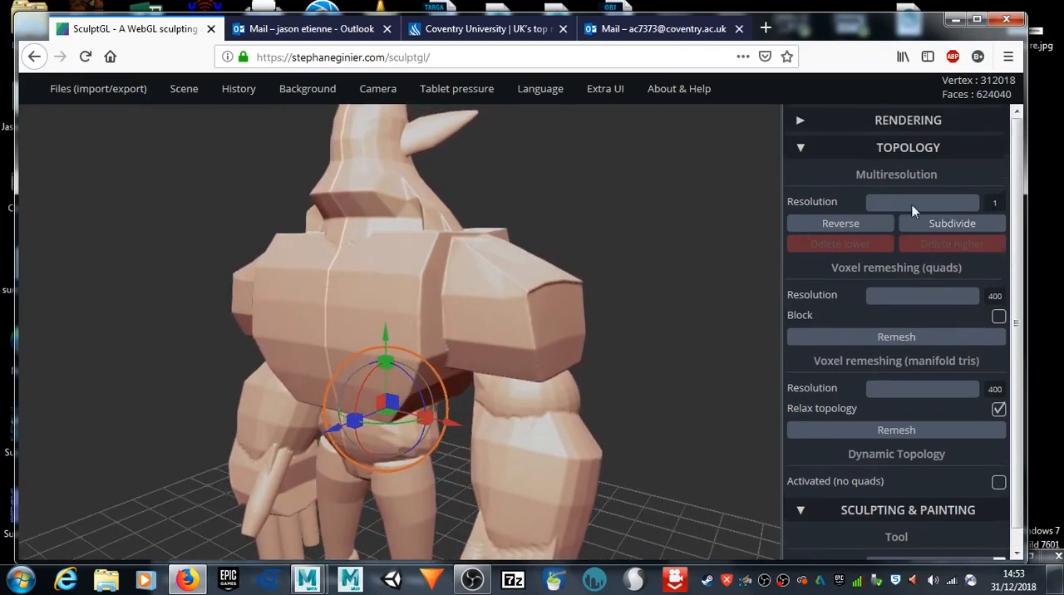
{"action": "scroll", "coordinate": [912, 426], "scroll_direction": "down", "scroll_amount": 1}
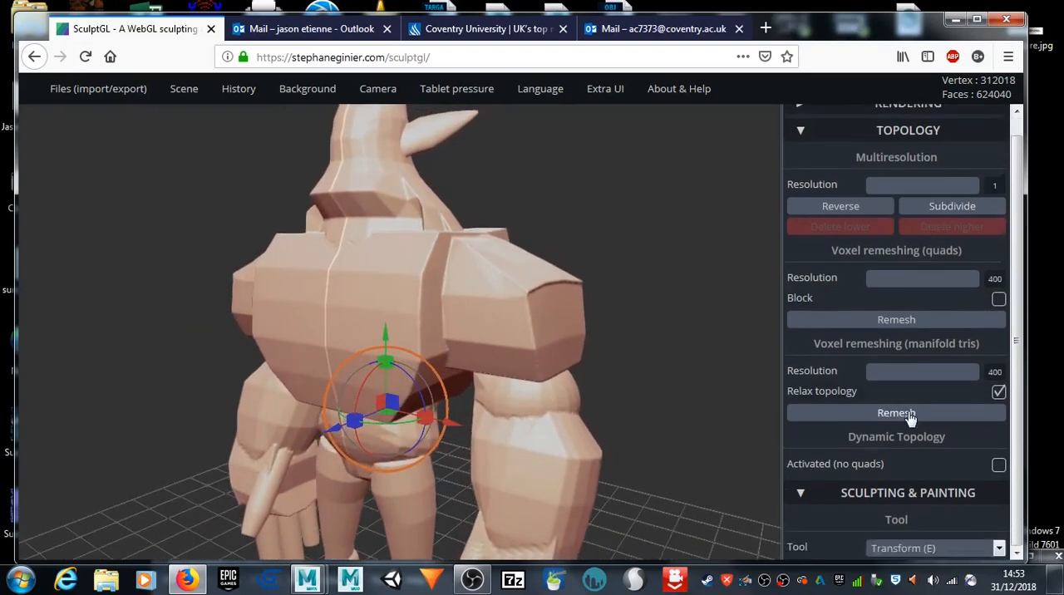
{"action": "left_click", "coordinate": [998, 550]}
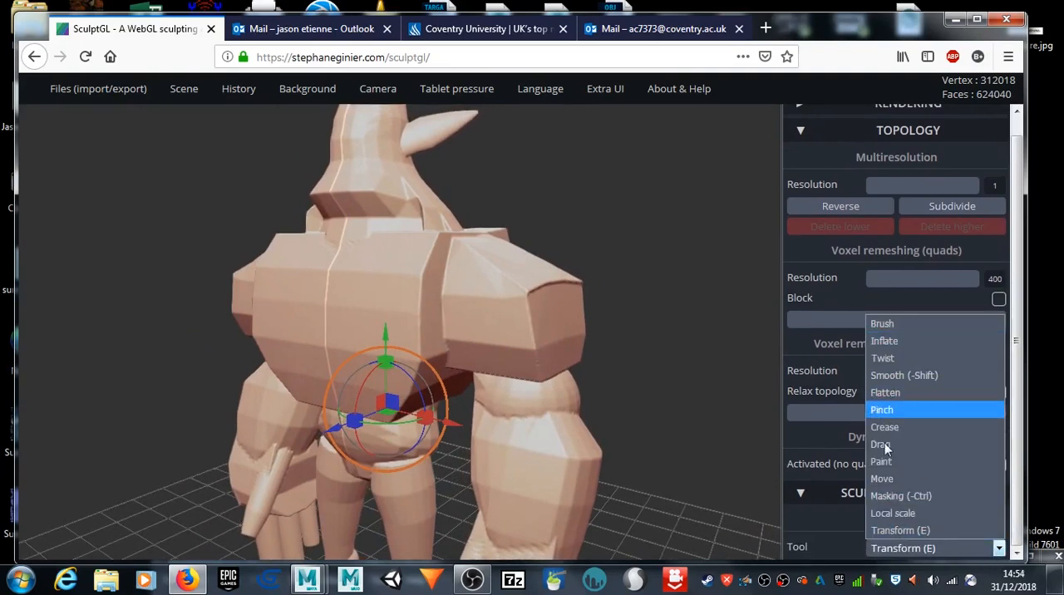
{"action": "left_click", "coordinate": [909, 390]}
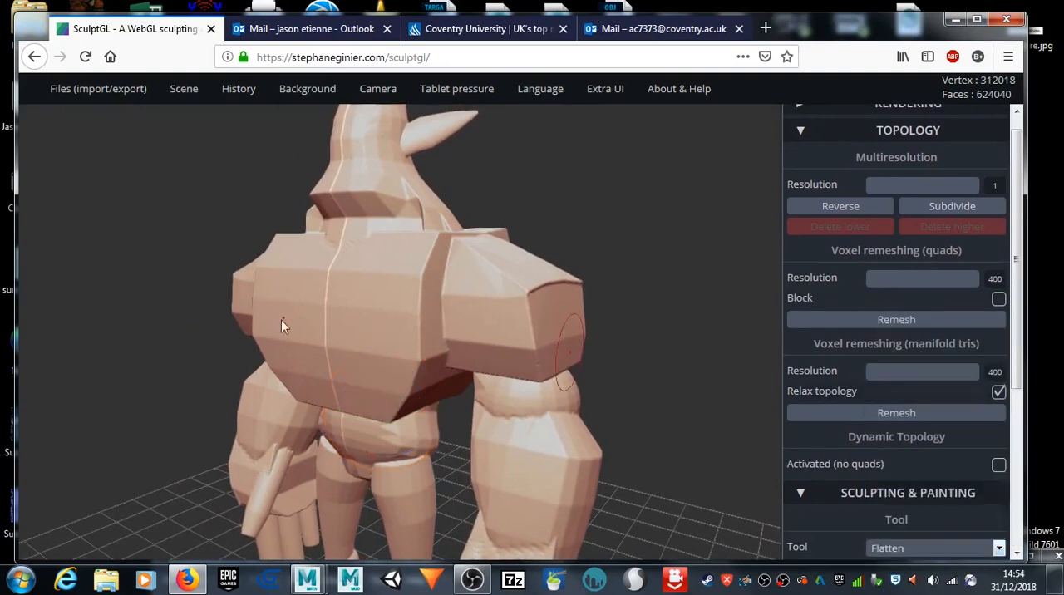
{"action": "mouse_move", "coordinate": [516, 325]}
{"action": "left_mouse_down"}
{"action": "mouse_move", "coordinate": [534, 300]}
{"action": "mouse_move", "coordinate": [524, 296]}
{"action": "mouse_move", "coordinate": [547, 311]}
{"action": "left_mouse_up"}
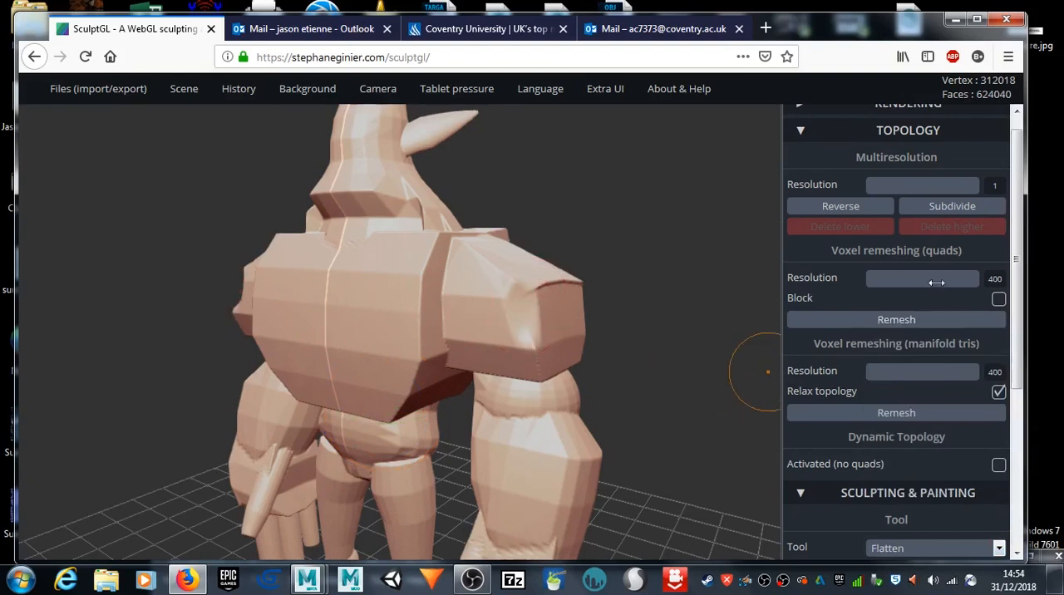
{"action": "scroll", "coordinate": [935, 499], "scroll_direction": "down", "scroll_amount": 3}
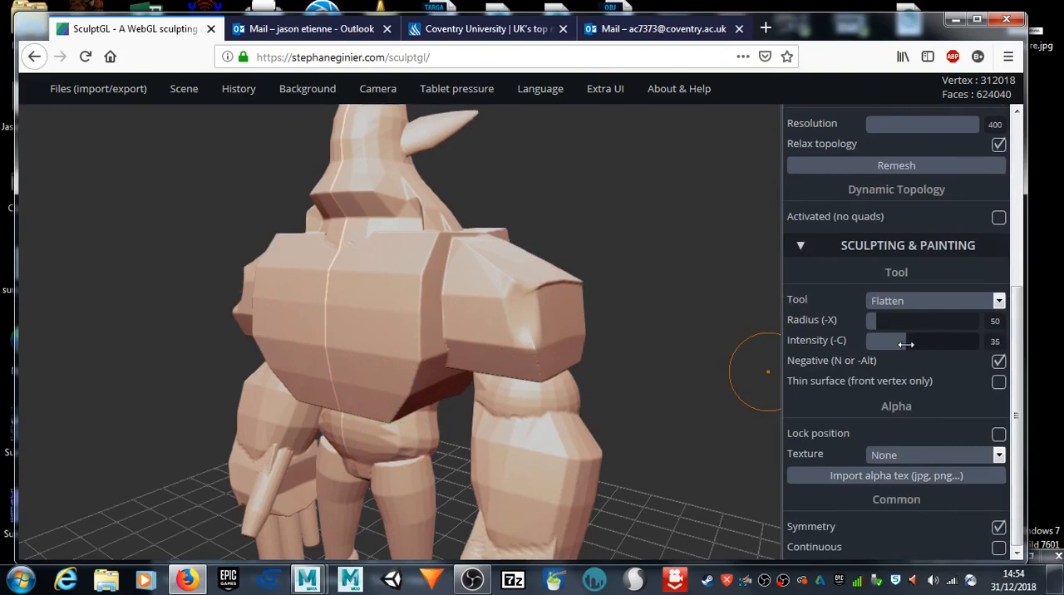
{"action": "mouse_move", "coordinate": [523, 303]}
{"action": "left_mouse_down"}
{"action": "mouse_move", "coordinate": [500, 297]}
{"action": "mouse_move", "coordinate": [534, 292]}
{"action": "left_mouse_up"}
{"action": "left_click_drag", "start_coordinate": [674, 282], "coordinate": [521, 332]}
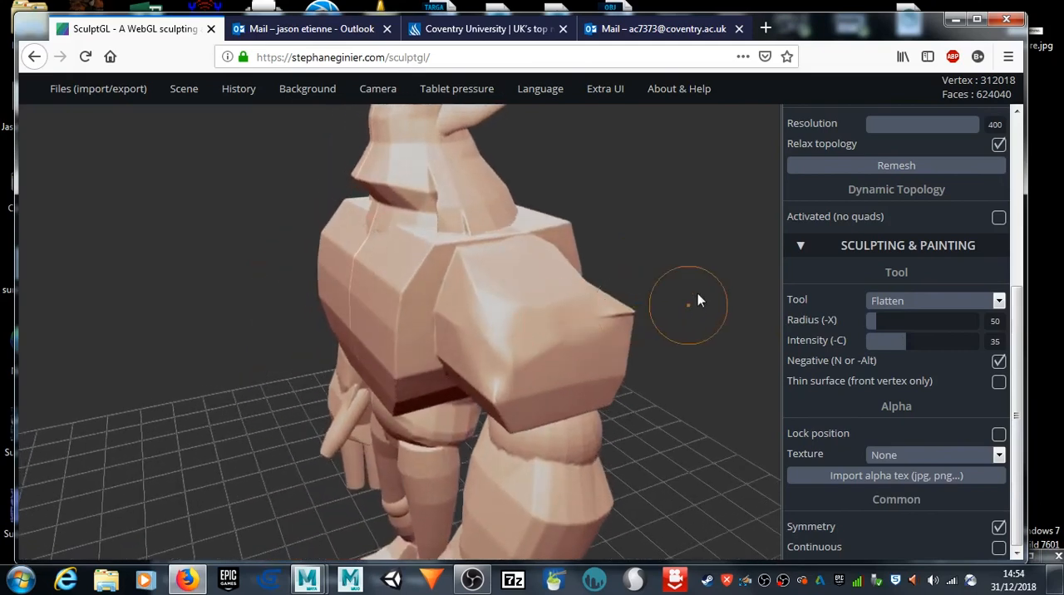
{"action": "left_click_drag", "start_coordinate": [698, 301], "coordinate": [508, 309]}
{"action": "mouse_move", "coordinate": [474, 422]}
{"action": "left_mouse_down"}
{"action": "mouse_move", "coordinate": [456, 436]}
{"action": "mouse_move", "coordinate": [462, 413]}
{"action": "left_mouse_up"}
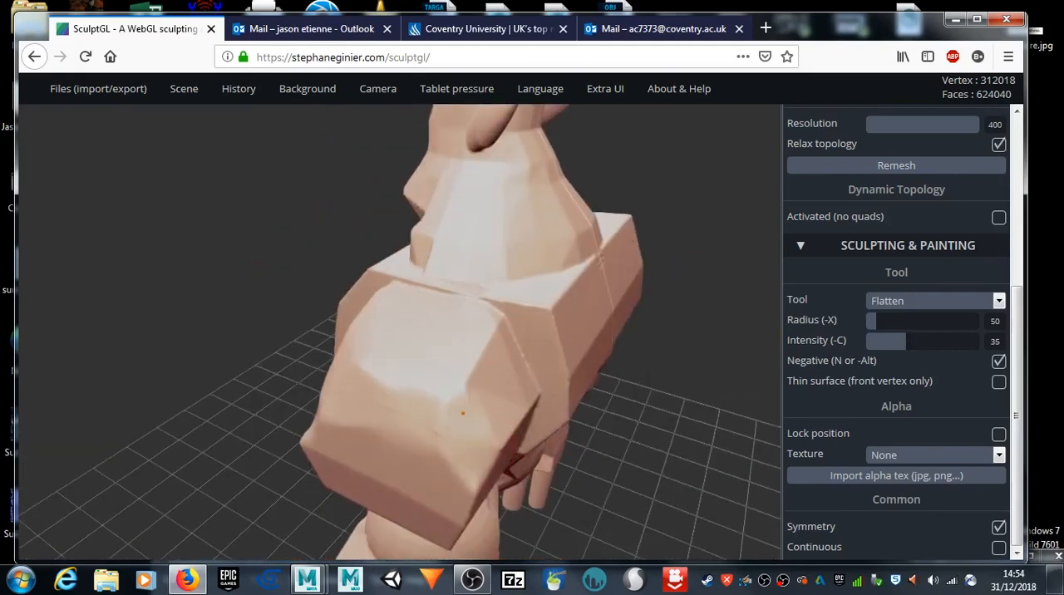
Step: Close all open Maya windows
{"action": "right_click", "coordinate": [307, 580]}
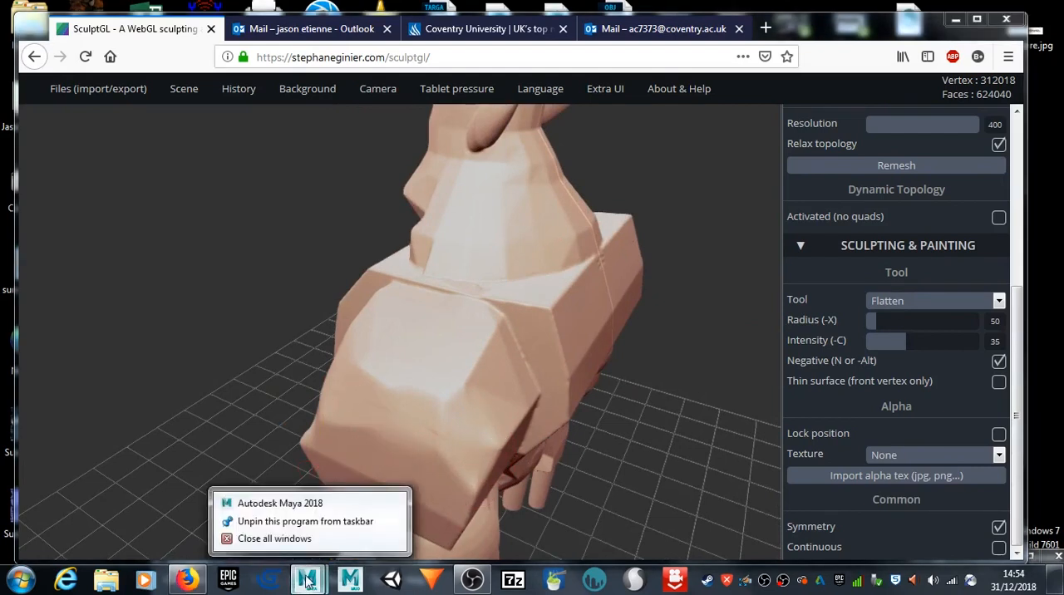
{"action": "left_click", "coordinate": [233, 541]}
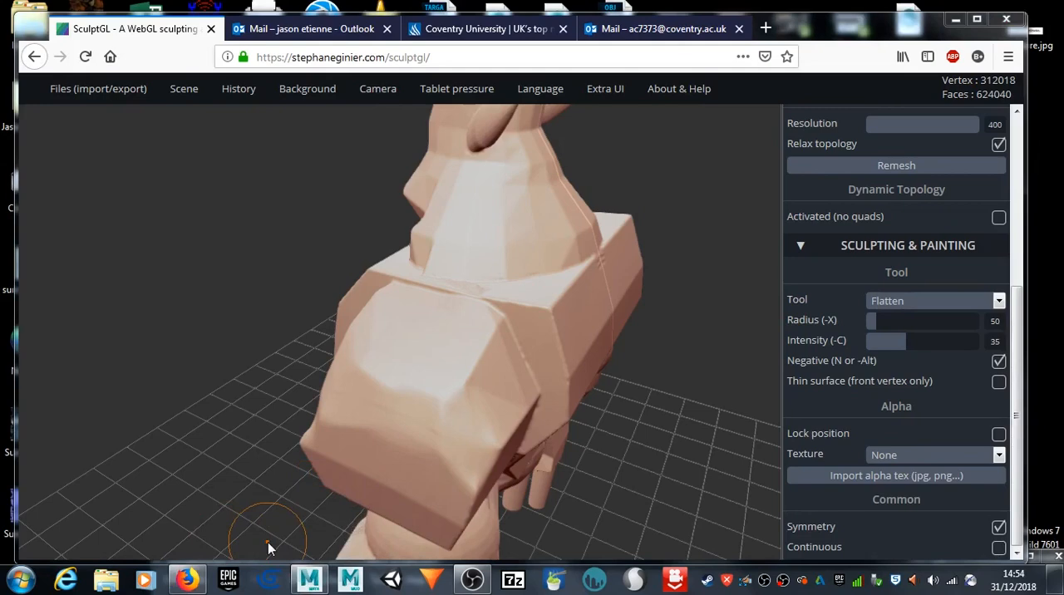
Step: Apply Flatten strokes to the lower front of the shoulder and the chest's outer edge beside the arm
{"action": "mouse_move", "coordinate": [225, 444]}
{"action": "left_mouse_down"}
{"action": "mouse_move", "coordinate": [290, 444]}
{"action": "mouse_move", "coordinate": [326, 424]}
{"action": "left_mouse_up"}
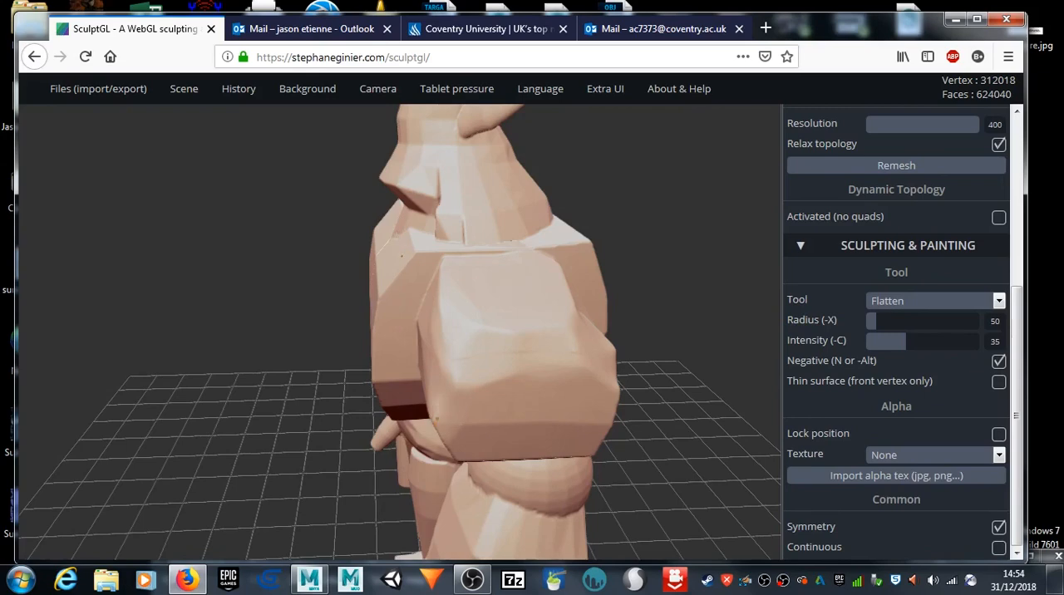
{"action": "left_click_drag", "start_coordinate": [110, 469], "coordinate": [447, 371]}
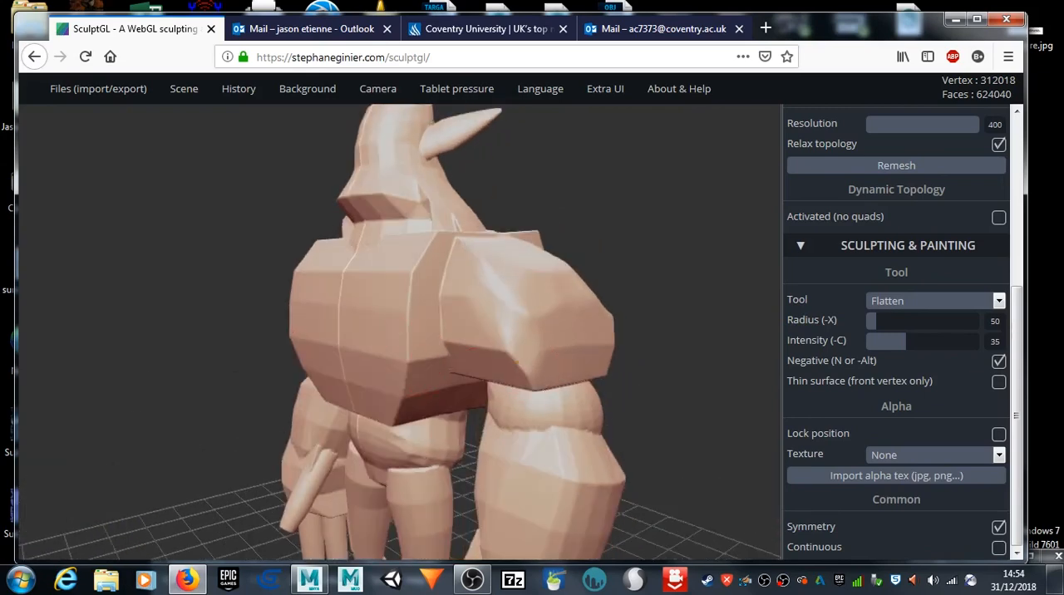
{"action": "mouse_move", "coordinate": [536, 380]}
{"action": "left_mouse_down"}
{"action": "mouse_move", "coordinate": [527, 367]}
{"action": "mouse_move", "coordinate": [551, 356]}
{"action": "left_mouse_up"}
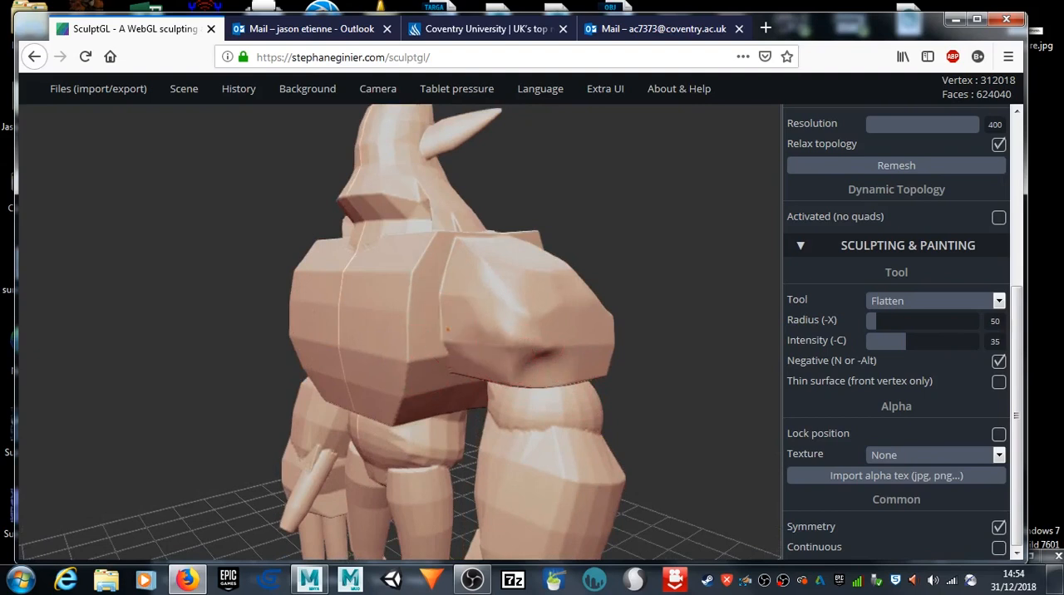
{"action": "mouse_move", "coordinate": [422, 318]}
{"action": "left_mouse_down"}
{"action": "mouse_move", "coordinate": [404, 302]}
{"action": "mouse_move", "coordinate": [411, 273]}
{"action": "mouse_move", "coordinate": [442, 285]}
{"action": "left_mouse_up"}
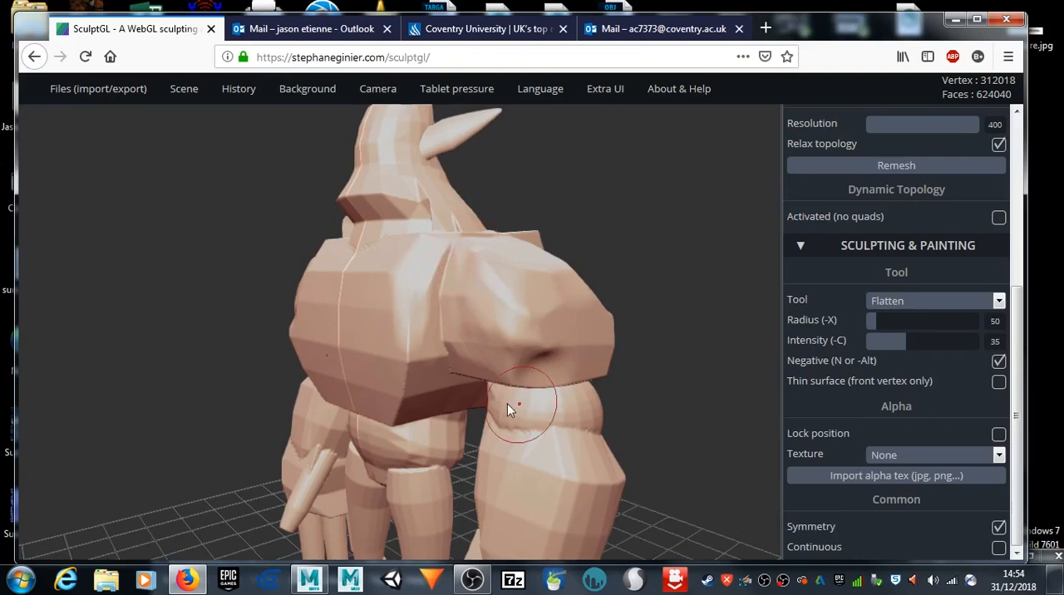
Step: Smooth the surfaces and edges around the chest, shoulder and upper arm, working from the front, side and underside
{"action": "key", "text": "shift"}
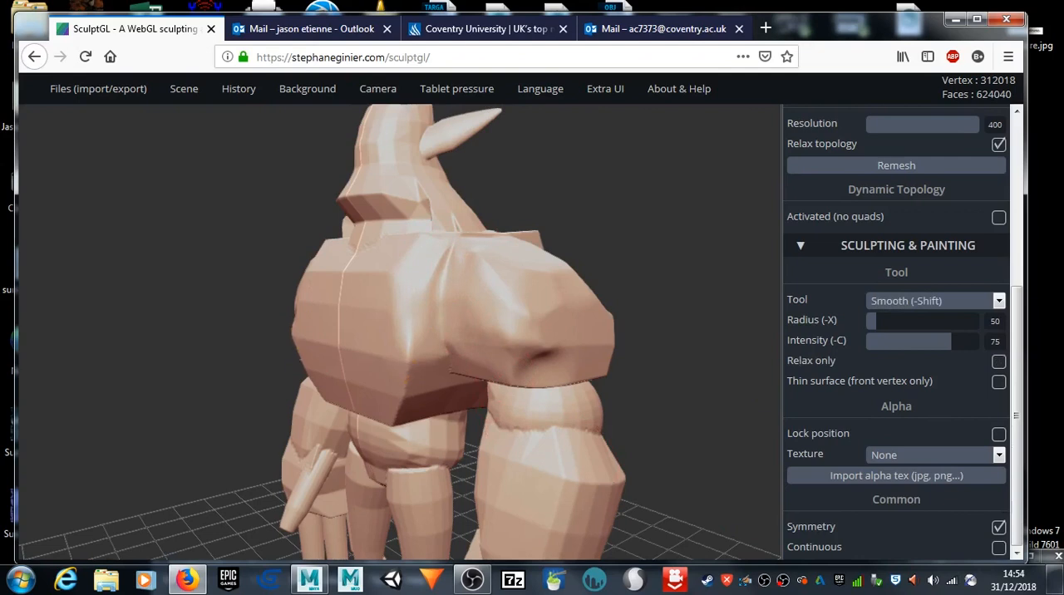
{"action": "left_click_drag", "start_coordinate": [623, 317], "coordinate": [571, 339], "text": "alt"}
{"action": "key", "text": "shift"}
{"action": "key", "text": "shift"}
{"action": "mouse_move", "coordinate": [648, 364]}
{"action": "left_mouse_down"}
{"action": "mouse_move", "coordinate": [516, 375]}
{"action": "mouse_move", "coordinate": [466, 335]}
{"action": "mouse_move", "coordinate": [471, 394]}
{"action": "mouse_move", "coordinate": [472, 315]}
{"action": "left_mouse_up"}
{"action": "key", "text": "shift"}
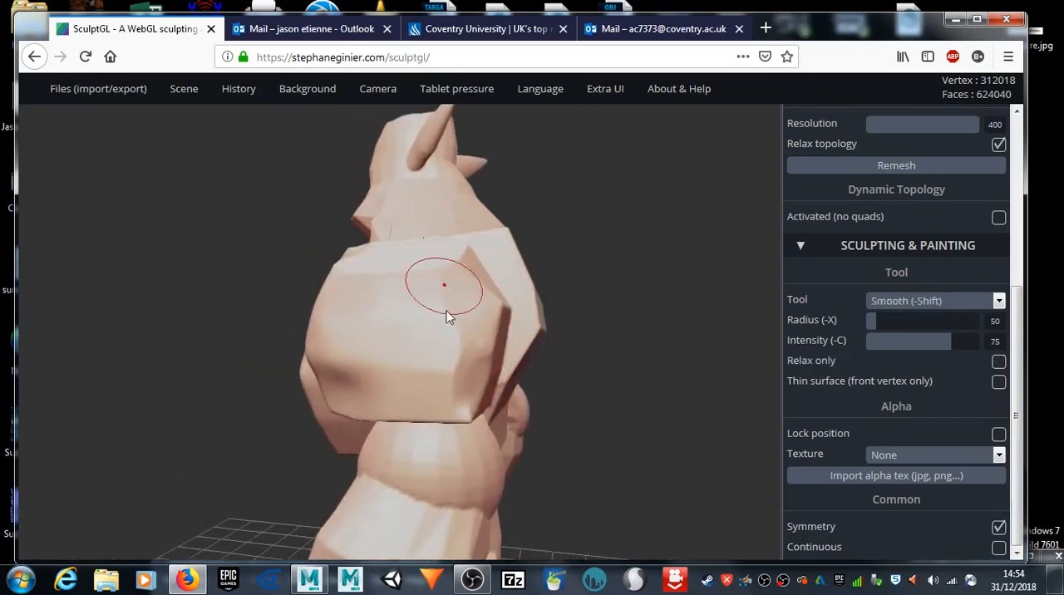
{"action": "left_click_drag", "start_coordinate": [130, 434], "coordinate": [300, 333]}
{"action": "key", "text": "shift"}
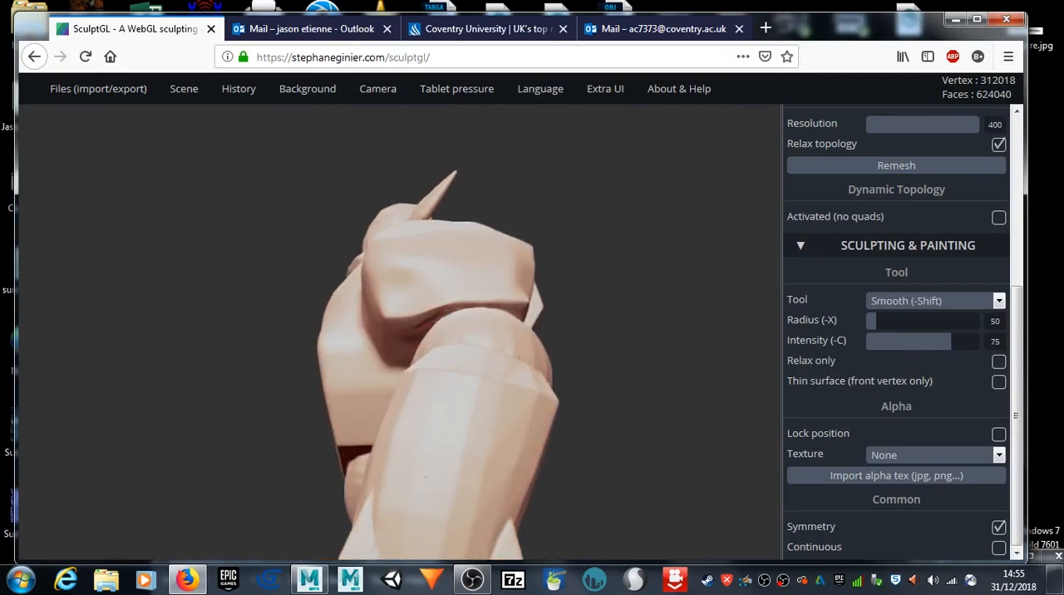
{"action": "left_click_drag", "start_coordinate": [467, 308], "coordinate": [479, 321], "text": "shift"}
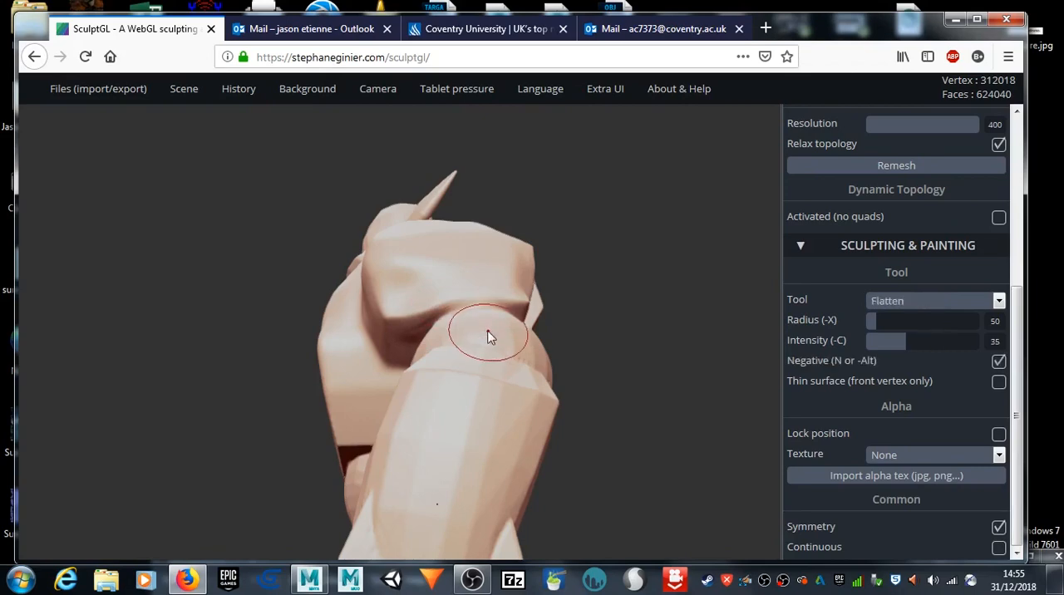
Step: Smooth the crease and surfaces where the shoulder meets the upper arm, working around from the front, side and back
{"action": "scroll", "coordinate": [479, 331], "scroll_direction": "up", "scroll_amount": 2}
{"action": "mouse_move", "coordinate": [198, 278]}
{"action": "left_mouse_down"}
{"action": "mouse_move", "coordinate": [247, 332]}
{"action": "mouse_move", "coordinate": [391, 279]}
{"action": "mouse_move", "coordinate": [408, 243]}
{"action": "mouse_move", "coordinate": [341, 247]}
{"action": "mouse_move", "coordinate": [364, 244]}
{"action": "mouse_move", "coordinate": [336, 257]}
{"action": "mouse_move", "coordinate": [375, 252]}
{"action": "mouse_move", "coordinate": [287, 266]}
{"action": "mouse_move", "coordinate": [268, 258]}
{"action": "mouse_move", "coordinate": [344, 250]}
{"action": "mouse_move", "coordinate": [347, 223]}
{"action": "mouse_move", "coordinate": [399, 237]}
{"action": "mouse_move", "coordinate": [327, 209]}
{"action": "mouse_move", "coordinate": [363, 236]}
{"action": "mouse_move", "coordinate": [327, 249]}
{"action": "mouse_move", "coordinate": [411, 286]}
{"action": "mouse_move", "coordinate": [365, 263]}
{"action": "mouse_move", "coordinate": [422, 268]}
{"action": "mouse_move", "coordinate": [349, 274]}
{"action": "left_mouse_up"}
{"action": "key", "text": "shift"}
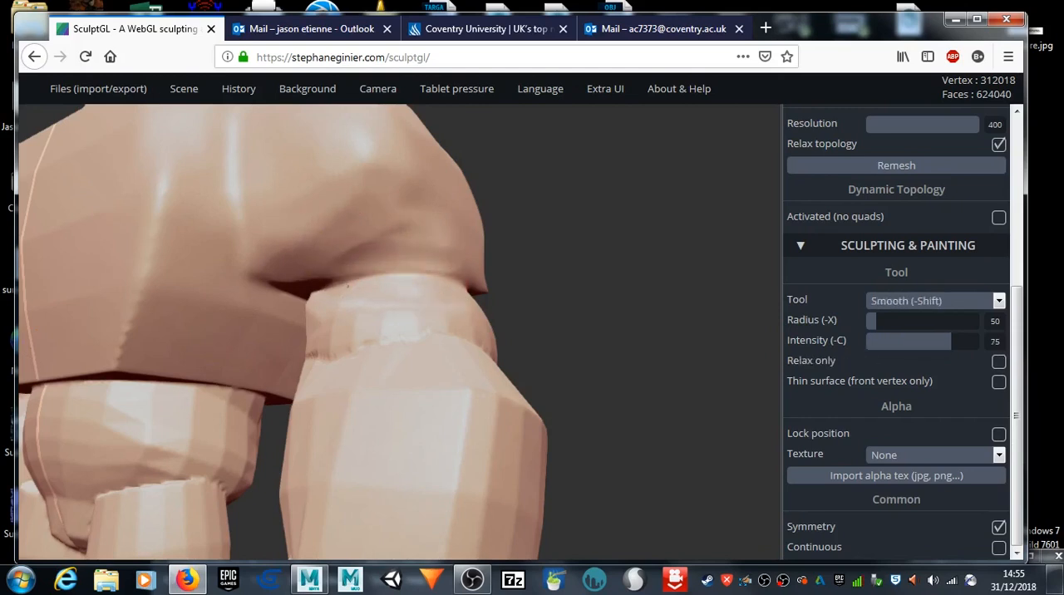
{"action": "left_click_drag", "start_coordinate": [525, 255], "coordinate": [363, 299]}
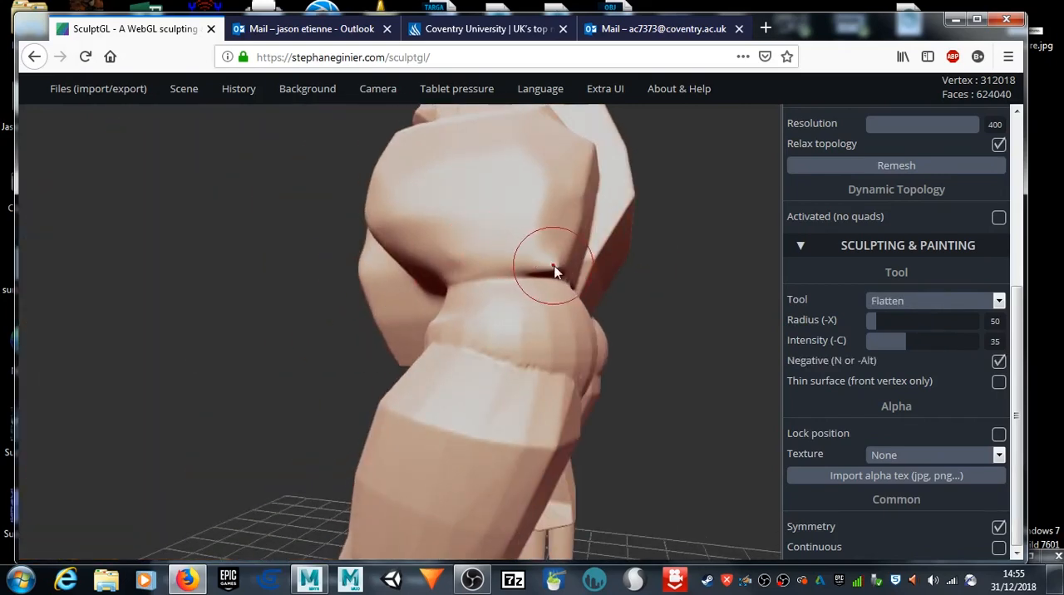
{"action": "key", "text": "shift"}
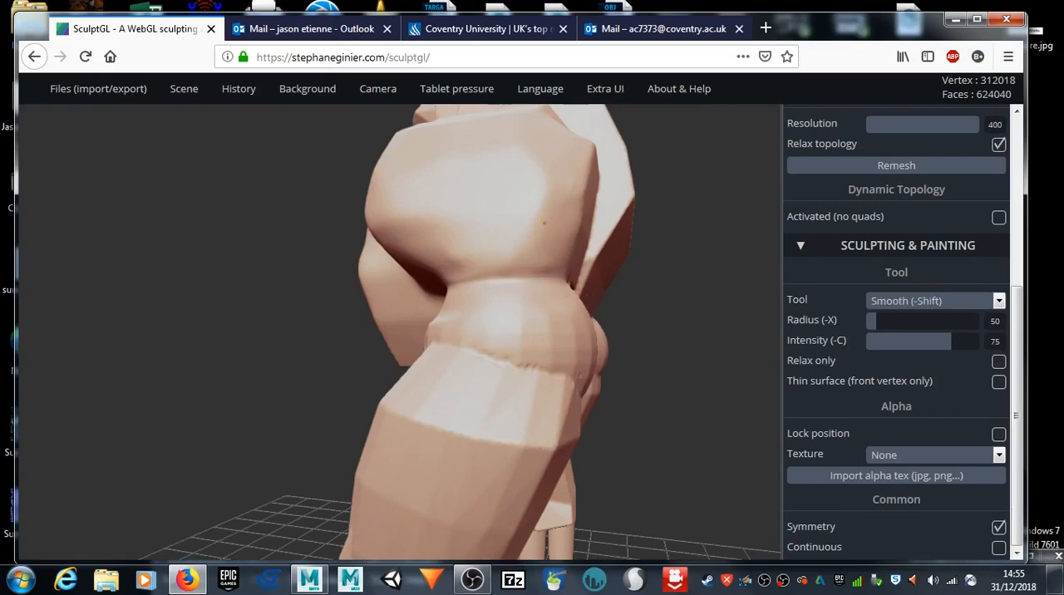
{"action": "left_click_drag", "start_coordinate": [734, 255], "coordinate": [566, 333]}
{"action": "key", "text": "shift"}
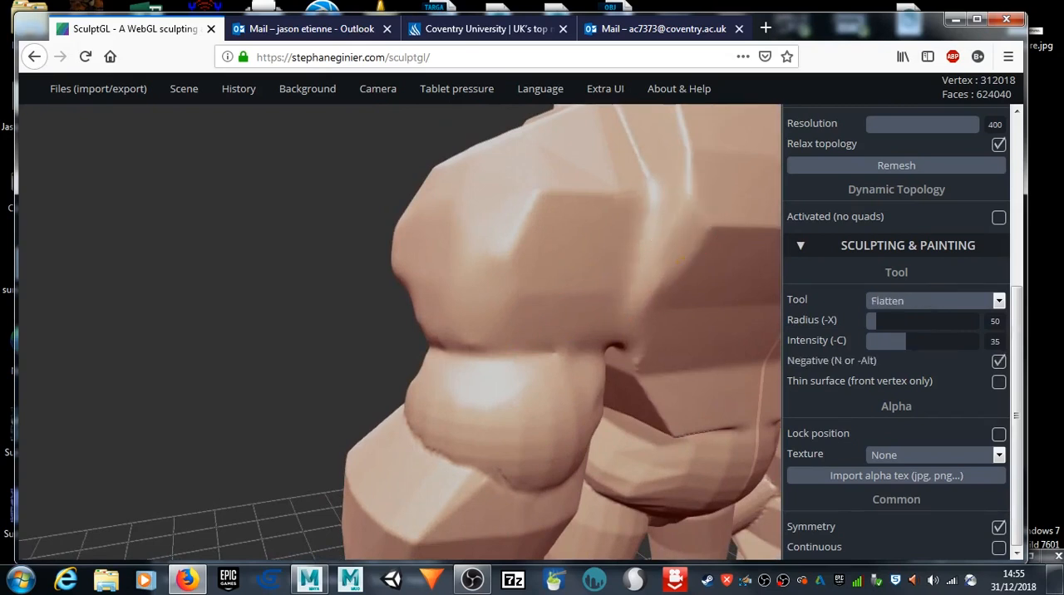
Step: Reshape the back of the shoulder and the shoulder blade with Flatten strokes and smooth the edges toward the spine
{"action": "mouse_move", "coordinate": [693, 194]}
{"action": "left_mouse_down"}
{"action": "mouse_move", "coordinate": [657, 250]}
{"action": "mouse_move", "coordinate": [651, 228]}
{"action": "left_mouse_up"}
{"action": "mouse_move", "coordinate": [581, 187]}
{"action": "left_mouse_down"}
{"action": "mouse_move", "coordinate": [513, 216]}
{"action": "mouse_move", "coordinate": [589, 221]}
{"action": "left_mouse_up"}
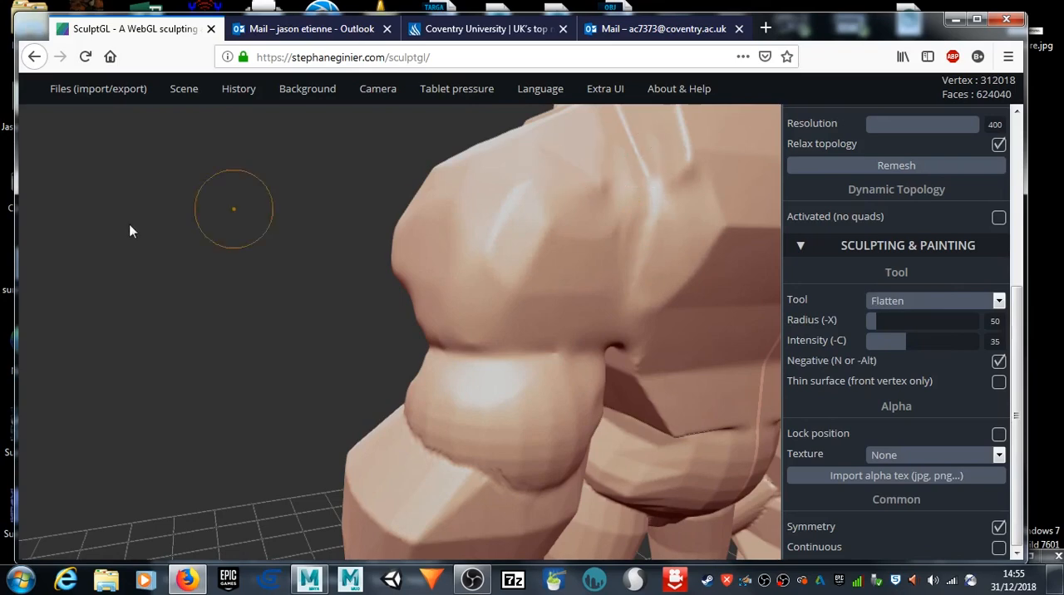
{"action": "left_click_drag", "start_coordinate": [239, 259], "coordinate": [192, 334]}
{"action": "mouse_move", "coordinate": [587, 271]}
{"action": "left_mouse_down"}
{"action": "mouse_move", "coordinate": [573, 208]}
{"action": "mouse_move", "coordinate": [556, 192]}
{"action": "mouse_move", "coordinate": [562, 186]}
{"action": "mouse_move", "coordinate": [538, 190]}
{"action": "left_mouse_up"}
{"action": "mouse_move", "coordinate": [287, 197]}
{"action": "left_mouse_down"}
{"action": "mouse_move", "coordinate": [281, 203]}
{"action": "mouse_move", "coordinate": [373, 209]}
{"action": "left_mouse_up"}
{"action": "mouse_move", "coordinate": [597, 225]}
{"action": "left_mouse_down"}
{"action": "mouse_move", "coordinate": [545, 266]}
{"action": "mouse_move", "coordinate": [541, 249]}
{"action": "mouse_move", "coordinate": [550, 325]}
{"action": "mouse_move", "coordinate": [568, 281]}
{"action": "mouse_move", "coordinate": [449, 324]}
{"action": "mouse_move", "coordinate": [513, 260]}
{"action": "mouse_move", "coordinate": [524, 307]}
{"action": "mouse_move", "coordinate": [595, 275]}
{"action": "mouse_move", "coordinate": [587, 309]}
{"action": "left_mouse_up"}
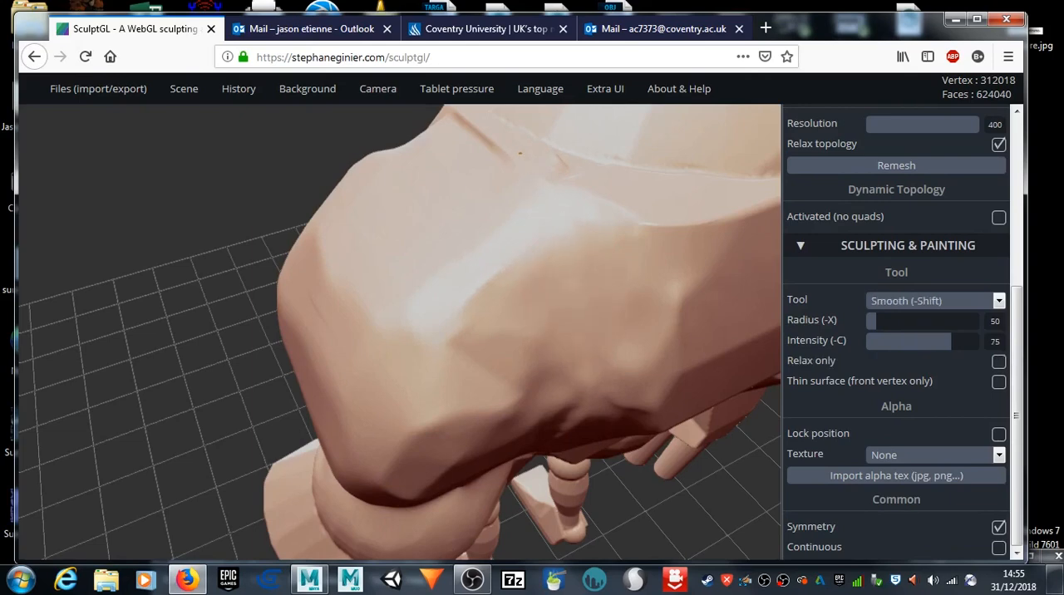
Step: Smooth the faceted side of the neck where it runs down into the collar and shoulder
{"action": "mouse_move", "coordinate": [88, 230]}
{"action": "left_mouse_down"}
{"action": "mouse_move", "coordinate": [194, 203]}
{"action": "mouse_move", "coordinate": [190, 346]}
{"action": "mouse_move", "coordinate": [352, 319]}
{"action": "mouse_move", "coordinate": [278, 316]}
{"action": "mouse_move", "coordinate": [325, 328]}
{"action": "left_mouse_up"}
{"action": "left_click_drag", "start_coordinate": [285, 274], "coordinate": [279, 292]}
{"action": "mouse_move", "coordinate": [126, 248]}
{"action": "left_mouse_down"}
{"action": "mouse_move", "coordinate": [200, 238]}
{"action": "mouse_move", "coordinate": [485, 311]}
{"action": "mouse_move", "coordinate": [738, 307]}
{"action": "mouse_move", "coordinate": [509, 279]}
{"action": "mouse_move", "coordinate": [433, 285]}
{"action": "mouse_move", "coordinate": [341, 252]}
{"action": "left_mouse_up"}
{"action": "mouse_move", "coordinate": [161, 293]}
{"action": "left_mouse_down"}
{"action": "mouse_move", "coordinate": [285, 264]}
{"action": "mouse_move", "coordinate": [355, 286]}
{"action": "mouse_move", "coordinate": [415, 250]}
{"action": "mouse_move", "coordinate": [358, 292]}
{"action": "left_mouse_up"}
{"action": "key", "text": "shift"}
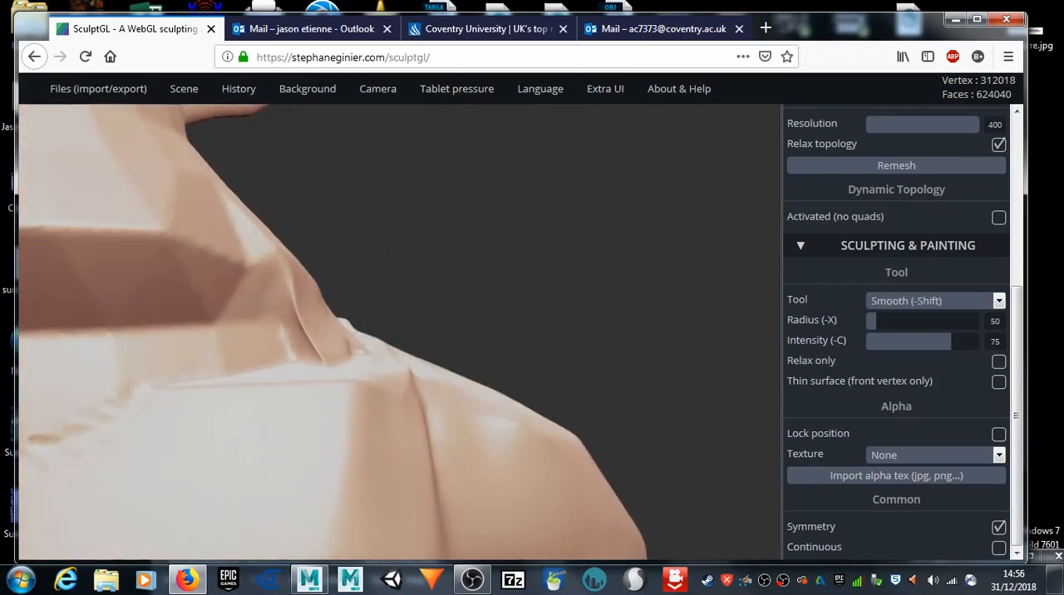
{"action": "left_click_drag", "start_coordinate": [324, 329], "coordinate": [264, 235], "text": "shift"}
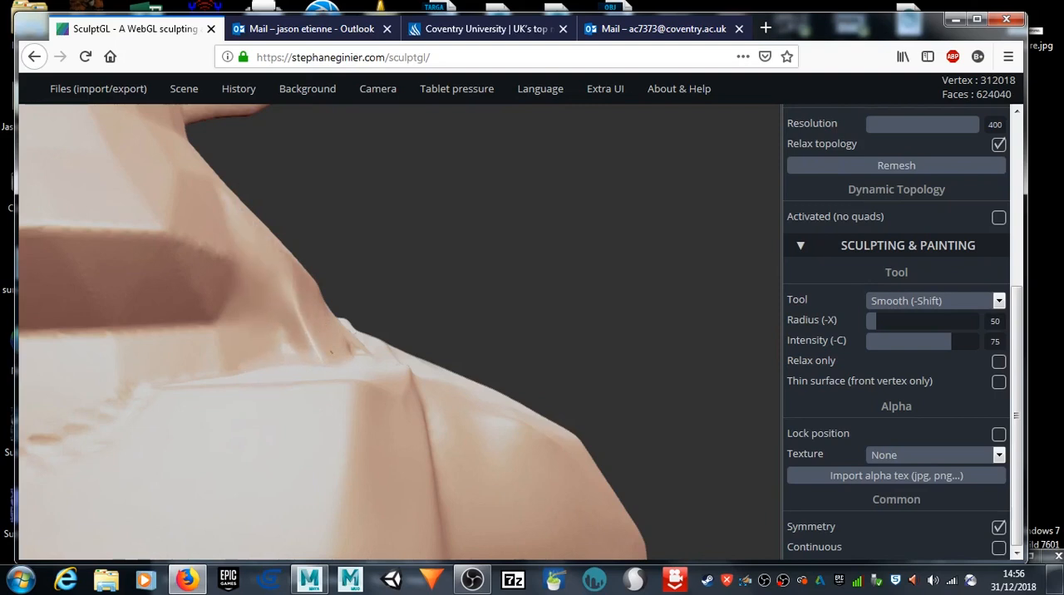
Step: Apply Flatten strokes to the side of the neck and its base above the shoulder
{"action": "left_click_drag", "start_coordinate": [582, 241], "coordinate": [497, 298]}
{"action": "mouse_move", "coordinate": [233, 363]}
{"action": "left_mouse_down"}
{"action": "mouse_move", "coordinate": [222, 333]}
{"action": "mouse_move", "coordinate": [254, 355]}
{"action": "mouse_move", "coordinate": [228, 316]}
{"action": "mouse_move", "coordinate": [238, 358]}
{"action": "mouse_move", "coordinate": [267, 320]}
{"action": "mouse_move", "coordinate": [327, 352]}
{"action": "left_mouse_up"}
{"action": "mouse_move", "coordinate": [501, 320]}
{"action": "left_mouse_down"}
{"action": "mouse_move", "coordinate": [301, 346]}
{"action": "mouse_move", "coordinate": [590, 262]}
{"action": "left_mouse_up"}
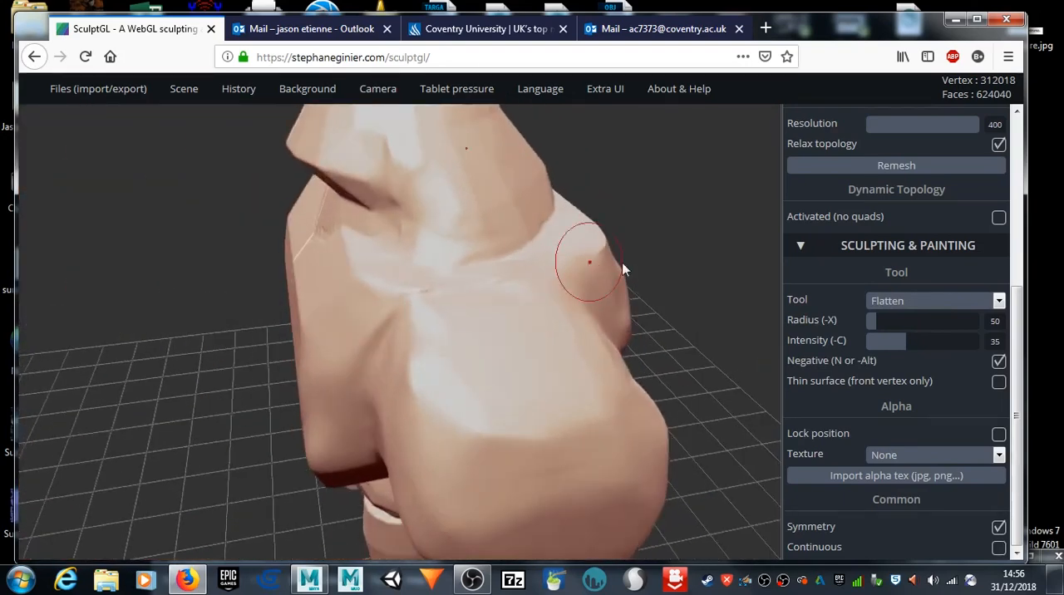
{"action": "mouse_move", "coordinate": [700, 289]}
{"action": "left_mouse_down"}
{"action": "mouse_move", "coordinate": [580, 318]}
{"action": "mouse_move", "coordinate": [490, 319]}
{"action": "mouse_move", "coordinate": [608, 301]}
{"action": "mouse_move", "coordinate": [576, 291]}
{"action": "left_mouse_up"}
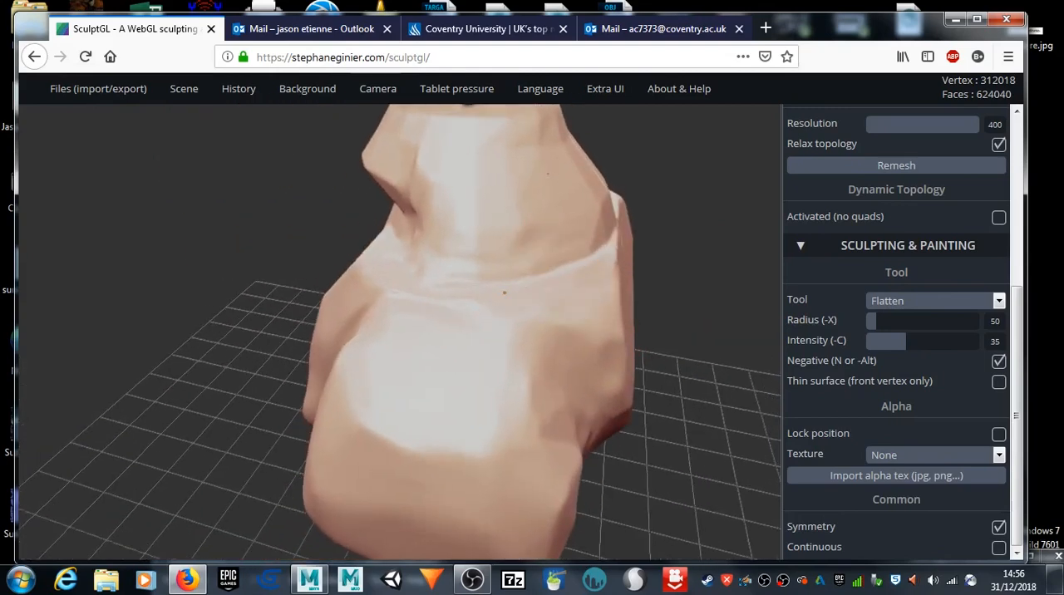
{"action": "left_click_drag", "start_coordinate": [506, 207], "coordinate": [431, 256]}
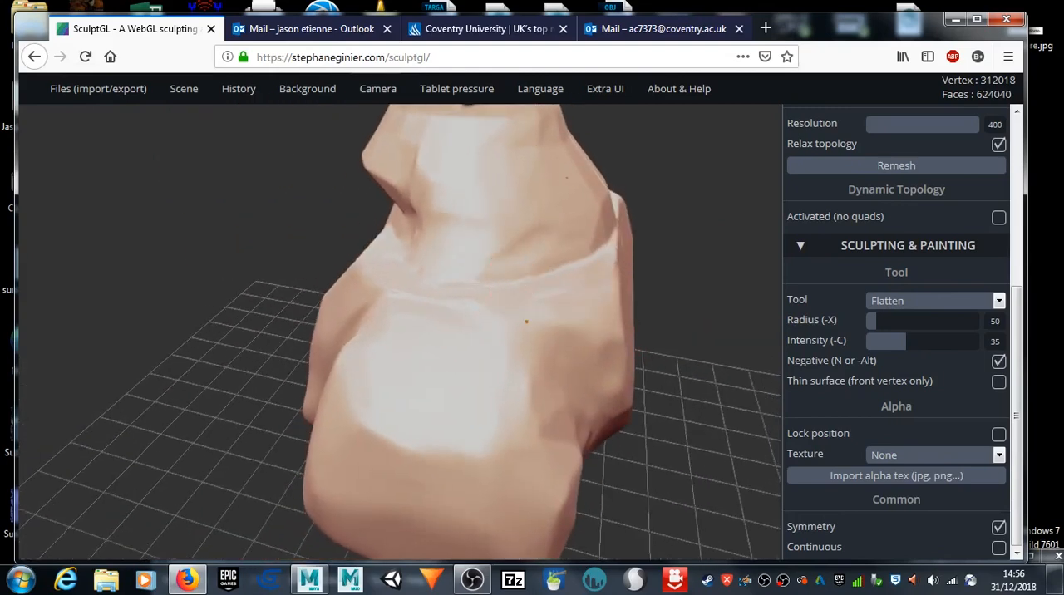
Step: Even out the hard facets across the upper back and the back of the neck with Flatten strokes
{"action": "left_click_drag", "start_coordinate": [663, 436], "coordinate": [486, 368]}
{"action": "left_click_drag", "start_coordinate": [314, 309], "coordinate": [142, 199]}
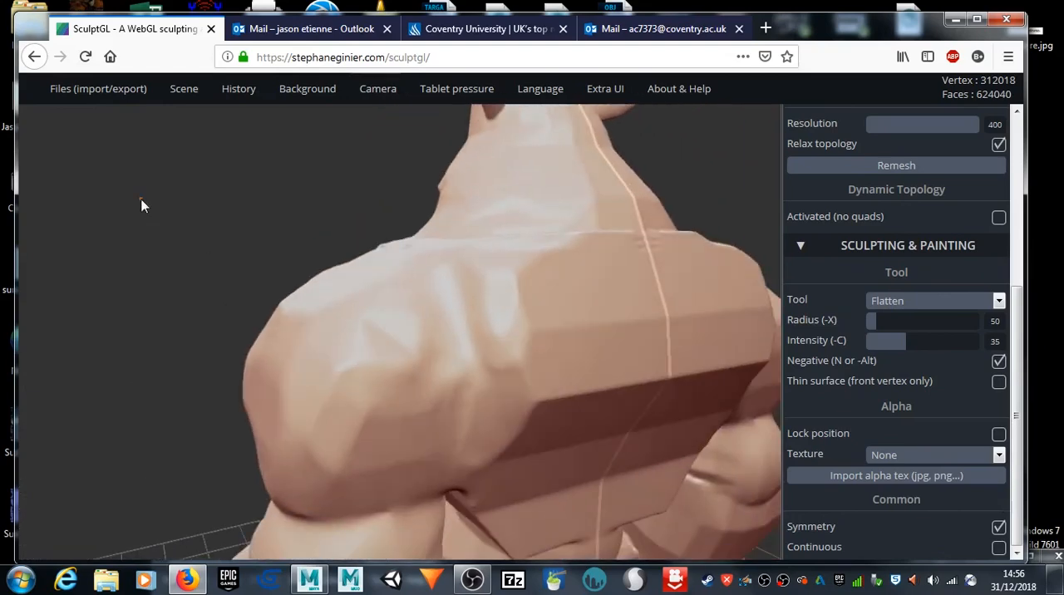
{"action": "mouse_move", "coordinate": [434, 390]}
{"action": "left_mouse_down"}
{"action": "mouse_move", "coordinate": [539, 392]}
{"action": "mouse_move", "coordinate": [524, 296]}
{"action": "mouse_move", "coordinate": [689, 245]}
{"action": "left_mouse_up"}
{"action": "left_click_drag", "start_coordinate": [620, 207], "coordinate": [604, 209]}
{"action": "mouse_move", "coordinate": [595, 389]}
{"action": "left_mouse_down"}
{"action": "mouse_move", "coordinate": [536, 404]}
{"action": "mouse_move", "coordinate": [637, 375]}
{"action": "mouse_move", "coordinate": [553, 399]}
{"action": "mouse_move", "coordinate": [474, 491]}
{"action": "left_mouse_up"}
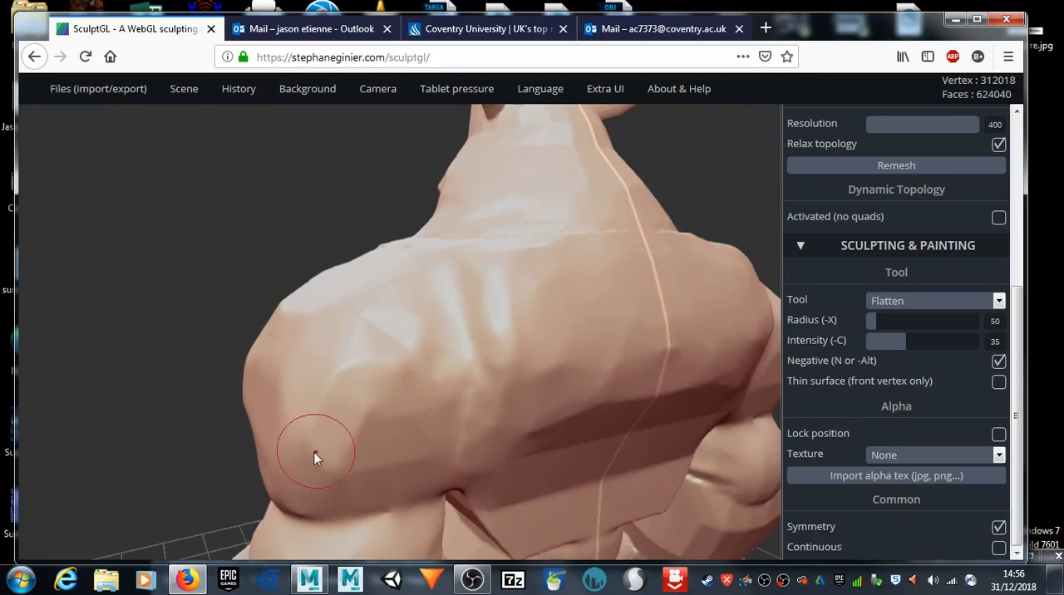
Step: Flatten the edges of the lower back and side of the torso, and smooth the seam at the waist
{"action": "mouse_move", "coordinate": [172, 454]}
{"action": "left_mouse_down"}
{"action": "mouse_move", "coordinate": [155, 311]}
{"action": "mouse_move", "coordinate": [100, 307]}
{"action": "mouse_move", "coordinate": [424, 369]}
{"action": "left_mouse_up"}
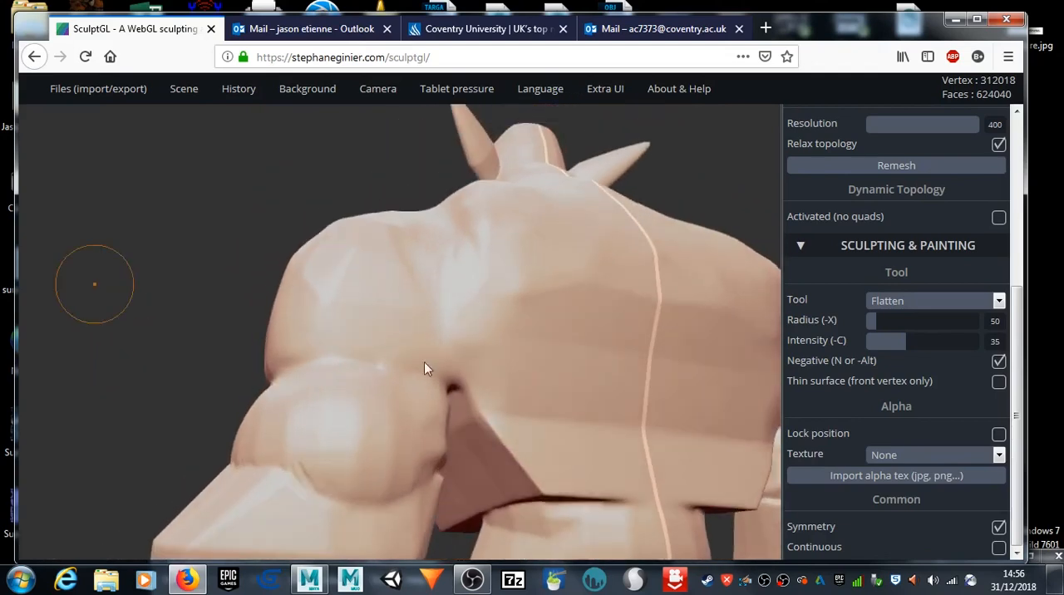
{"action": "mouse_move", "coordinate": [489, 409]}
{"action": "left_mouse_down"}
{"action": "mouse_move", "coordinate": [476, 422]}
{"action": "mouse_move", "coordinate": [546, 487]}
{"action": "mouse_move", "coordinate": [574, 476]}
{"action": "mouse_move", "coordinate": [536, 478]}
{"action": "mouse_move", "coordinate": [574, 467]}
{"action": "mouse_move", "coordinate": [547, 345]}
{"action": "left_mouse_up"}
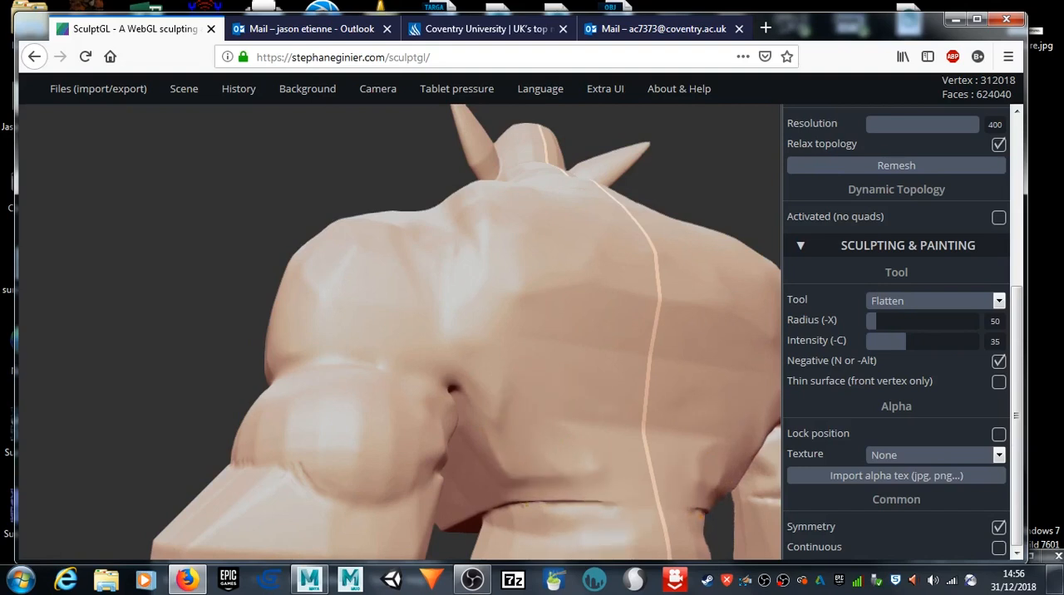
{"action": "key", "text": "shift"}
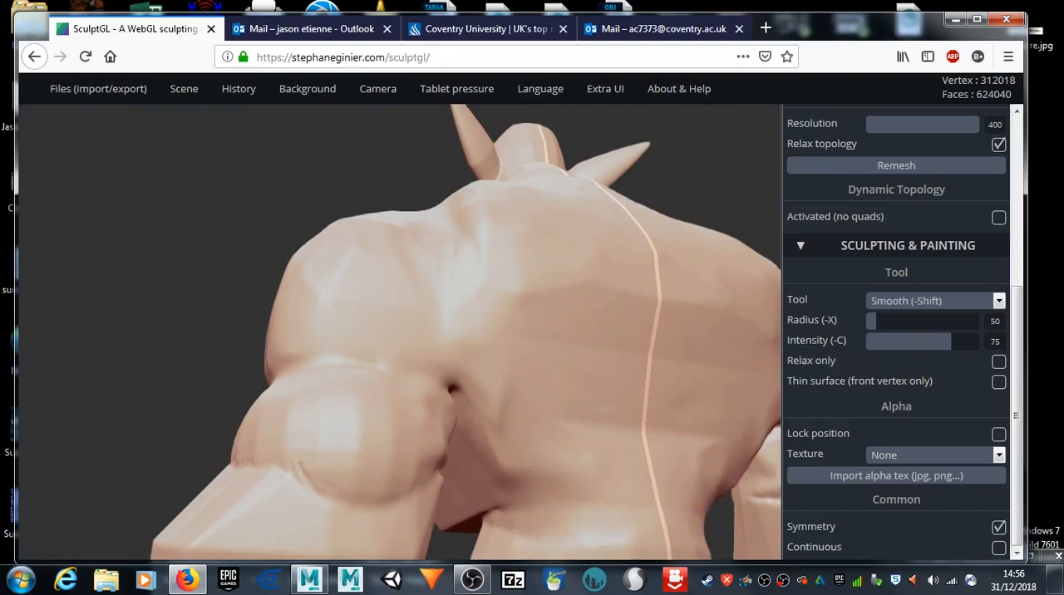
{"action": "left_click_drag", "start_coordinate": [20, 390], "coordinate": [317, 444]}
{"action": "key", "text": "shift"}
{"action": "left_click_drag", "start_coordinate": [428, 447], "coordinate": [436, 384]}
{"action": "left_click_drag", "start_coordinate": [485, 474], "coordinate": [558, 427]}
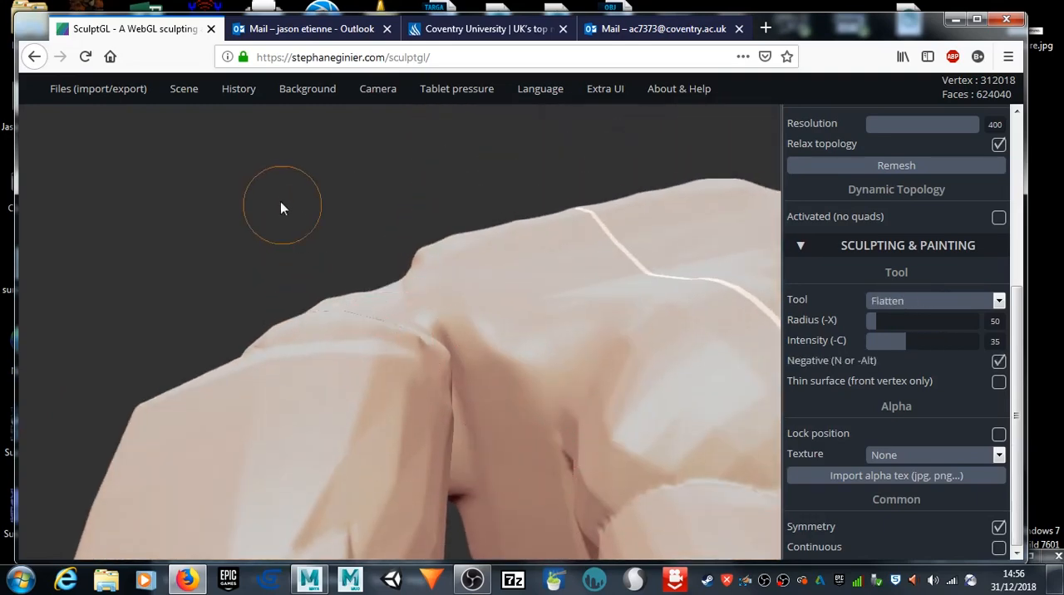
Step: Smooth the crease between the upper arm and forearm and the surfaces around the armpit from behind
{"action": "left_click_drag", "start_coordinate": [280, 208], "coordinate": [400, 249]}
{"action": "left_click_drag", "start_coordinate": [220, 291], "coordinate": [352, 316]}
{"action": "key", "text": "shift"}
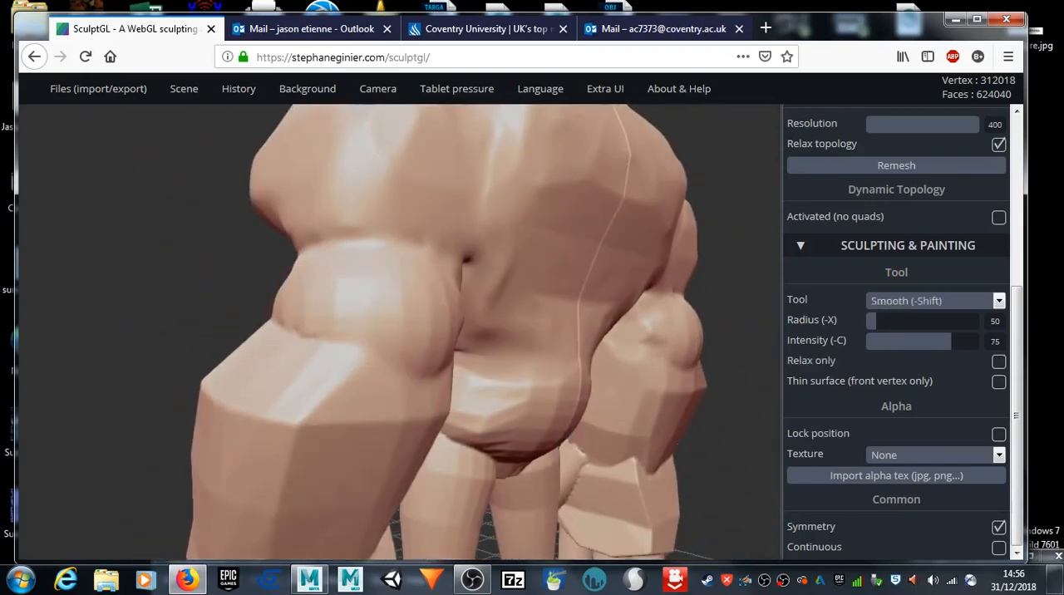
{"action": "mouse_move", "coordinate": [277, 370]}
{"action": "left_mouse_down", "text": "shift"}
{"action": "mouse_move", "coordinate": [304, 474]}
{"action": "mouse_move", "coordinate": [224, 414]}
{"action": "mouse_move", "coordinate": [422, 331]}
{"action": "mouse_move", "coordinate": [437, 314]}
{"action": "left_mouse_up", "text": "shift"}
{"action": "left_click_drag", "start_coordinate": [157, 299], "coordinate": [8, 296]}
{"action": "left_click_drag", "start_coordinate": [504, 254], "coordinate": [509, 267], "text": "shift"}
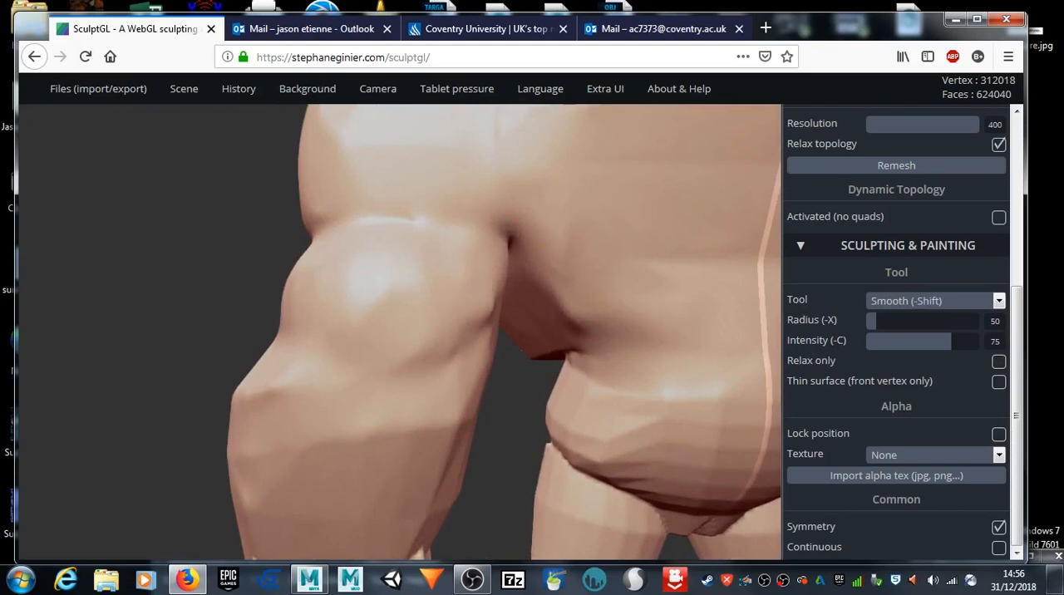
{"action": "left_click_drag", "start_coordinate": [509, 266], "coordinate": [503, 276], "text": "shift"}
{"action": "mouse_move", "coordinate": [504, 379]}
{"action": "left_mouse_down"}
{"action": "mouse_move", "coordinate": [454, 324]}
{"action": "mouse_move", "coordinate": [281, 321]}
{"action": "mouse_move", "coordinate": [312, 353]}
{"action": "left_mouse_up"}
{"action": "left_click_drag", "start_coordinate": [423, 170], "coordinate": [434, 204], "text": "shift"}
Step: Smooth the front of the goblin's chest, belly and upper thighs
{"action": "mouse_move", "coordinate": [50, 221]}
{"action": "left_mouse_down"}
{"action": "mouse_move", "coordinate": [76, 260]}
{"action": "mouse_move", "coordinate": [245, 334]}
{"action": "mouse_move", "coordinate": [370, 409]}
{"action": "mouse_move", "coordinate": [669, 385]}
{"action": "left_mouse_up"}
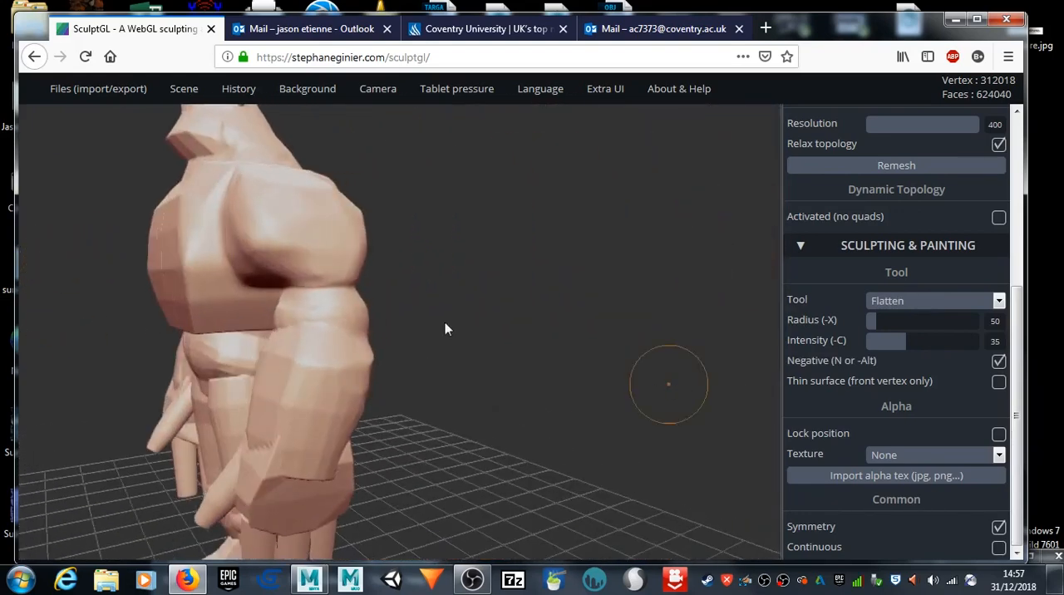
{"action": "left_click_drag", "start_coordinate": [463, 408], "coordinate": [567, 359]}
{"action": "mouse_move", "coordinate": [275, 330]}
{"action": "left_mouse_down"}
{"action": "mouse_move", "coordinate": [304, 320]}
{"action": "mouse_move", "coordinate": [291, 321]}
{"action": "mouse_move", "coordinate": [303, 336]}
{"action": "mouse_move", "coordinate": [271, 348]}
{"action": "mouse_move", "coordinate": [271, 284]}
{"action": "mouse_move", "coordinate": [314, 335]}
{"action": "left_mouse_up"}
{"action": "mouse_move", "coordinate": [425, 369]}
{"action": "left_mouse_down"}
{"action": "mouse_move", "coordinate": [346, 390]}
{"action": "mouse_move", "coordinate": [346, 369]}
{"action": "left_mouse_up"}
{"action": "mouse_move", "coordinate": [315, 334]}
{"action": "left_mouse_down"}
{"action": "mouse_move", "coordinate": [322, 306]}
{"action": "mouse_move", "coordinate": [324, 345]}
{"action": "left_mouse_up"}
{"action": "mouse_move", "coordinate": [155, 361]}
{"action": "left_mouse_down"}
{"action": "mouse_move", "coordinate": [267, 340]}
{"action": "mouse_move", "coordinate": [217, 353]}
{"action": "mouse_move", "coordinate": [204, 393]}
{"action": "mouse_move", "coordinate": [207, 343]}
{"action": "mouse_move", "coordinate": [199, 423]}
{"action": "mouse_move", "coordinate": [223, 391]}
{"action": "left_mouse_up"}
{"action": "mouse_move", "coordinate": [315, 430]}
{"action": "left_mouse_down", "text": "shift"}
{"action": "mouse_move", "coordinate": [331, 429]}
{"action": "mouse_move", "coordinate": [246, 454]}
{"action": "left_mouse_up", "text": "shift"}
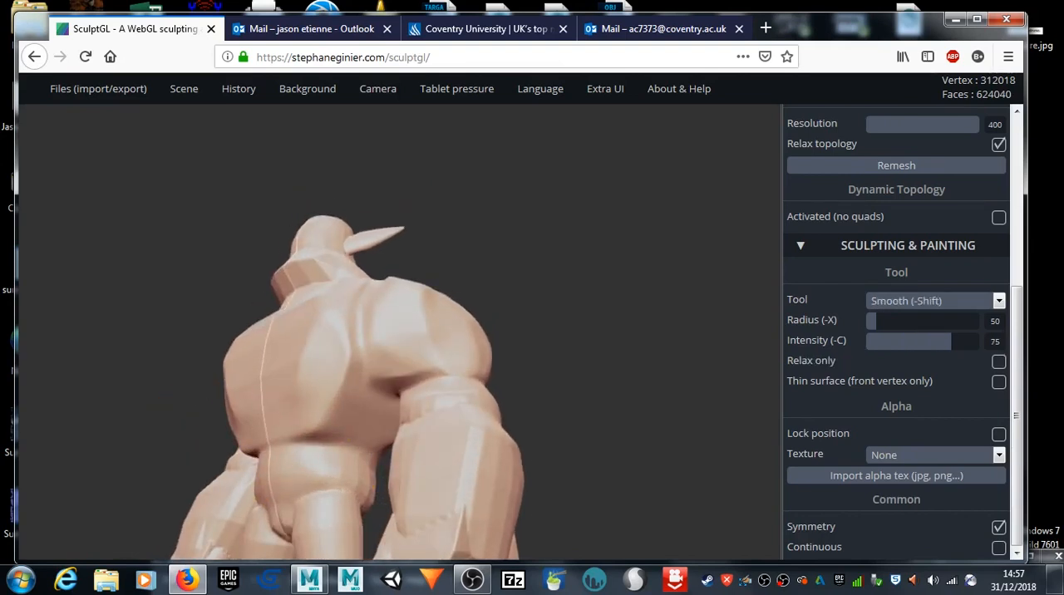
{"action": "left_click_drag", "start_coordinate": [361, 375], "coordinate": [349, 365], "text": "shift"}
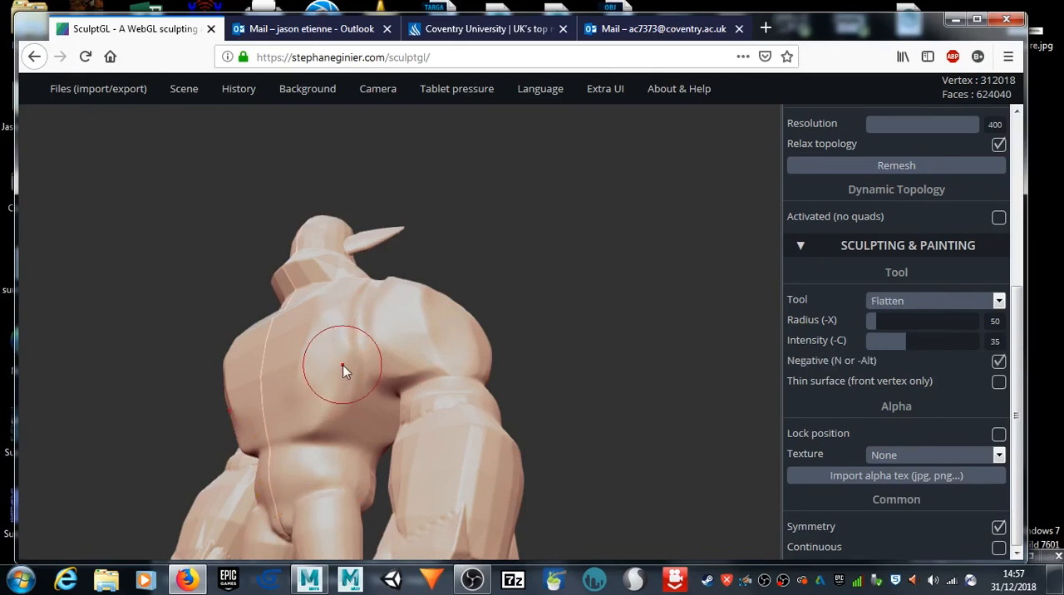
Step: Set the brush radius to 22 and round off the sharp jaw and chin edges with Flatten strokes
{"action": "key", "text": "x"}
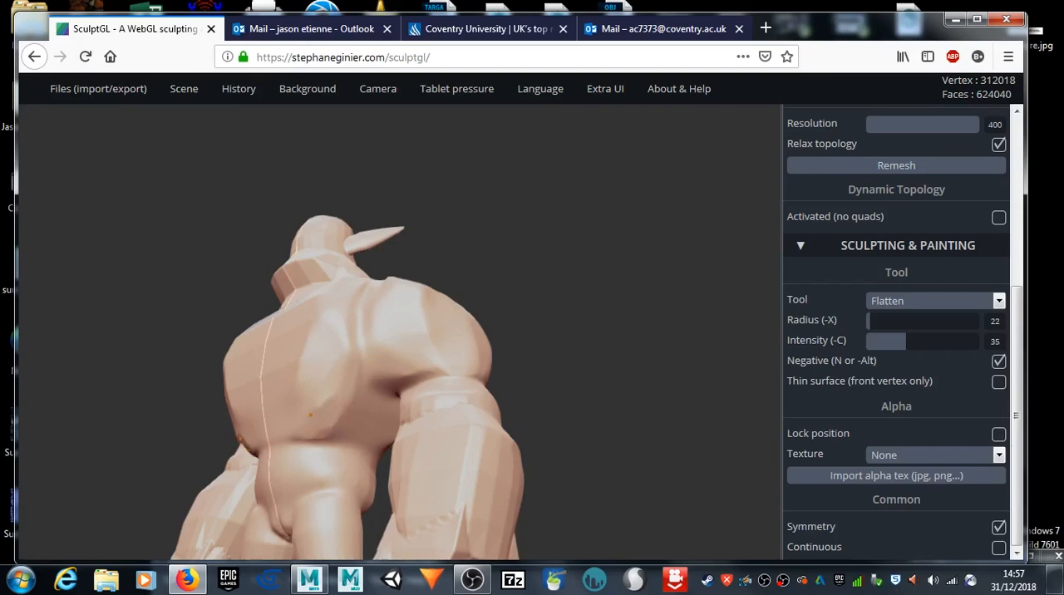
{"action": "left_click_drag", "start_coordinate": [517, 311], "coordinate": [602, 385]}
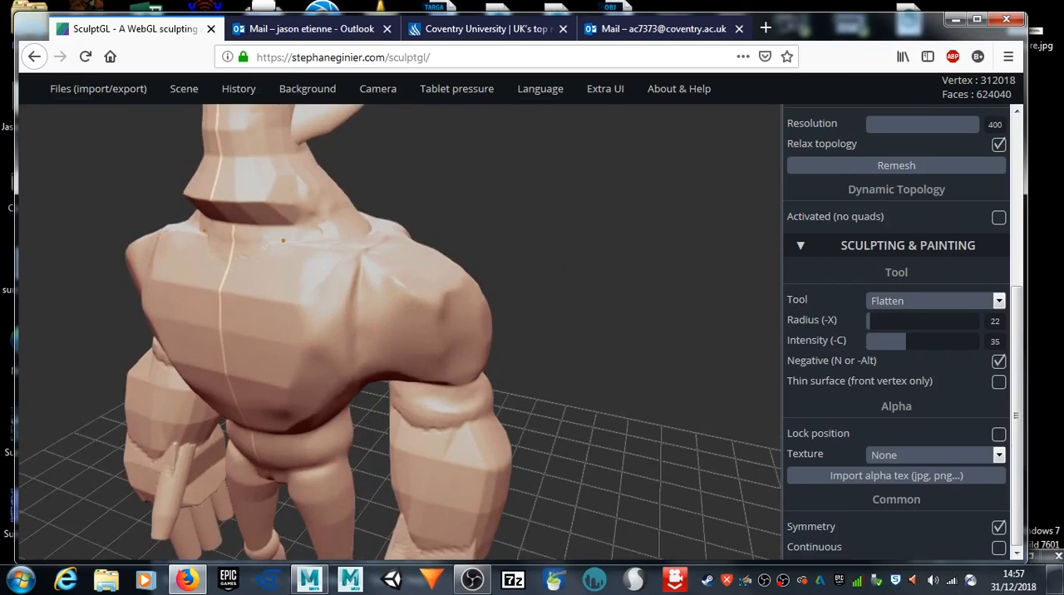
{"action": "scroll", "coordinate": [219, 200], "scroll_direction": "up", "scroll_amount": 5}
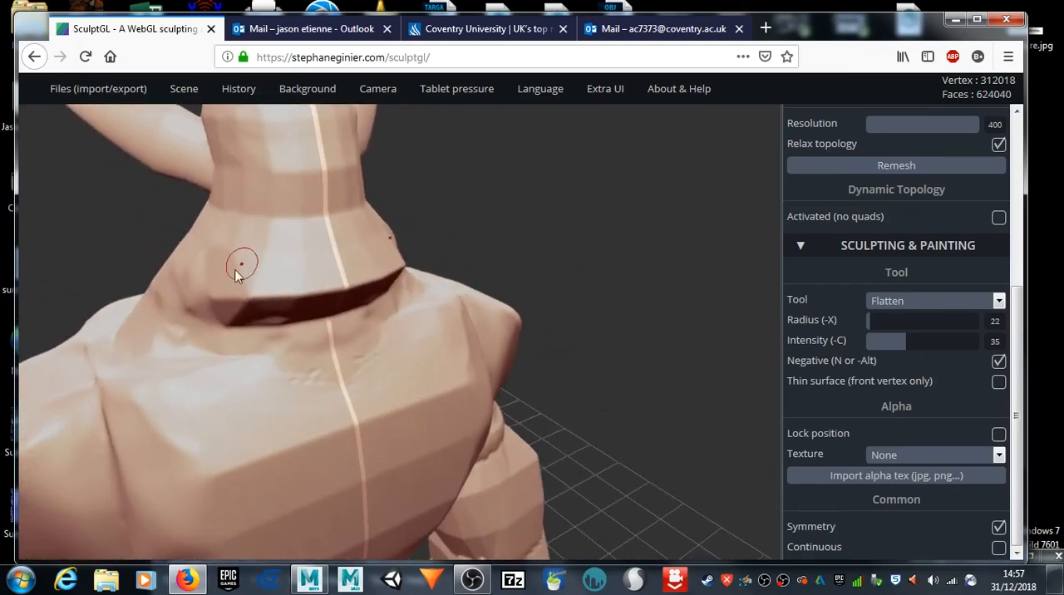
{"action": "mouse_move", "coordinate": [229, 304]}
{"action": "left_mouse_down"}
{"action": "mouse_move", "coordinate": [339, 290]}
{"action": "mouse_move", "coordinate": [214, 290]}
{"action": "mouse_move", "coordinate": [257, 298]}
{"action": "mouse_move", "coordinate": [234, 317]}
{"action": "mouse_move", "coordinate": [310, 310]}
{"action": "left_mouse_up"}
{"action": "scroll", "coordinate": [547, 268], "scroll_direction": "down", "scroll_amount": 4}
{"action": "left_click_drag", "start_coordinate": [547, 268], "coordinate": [356, 299]}
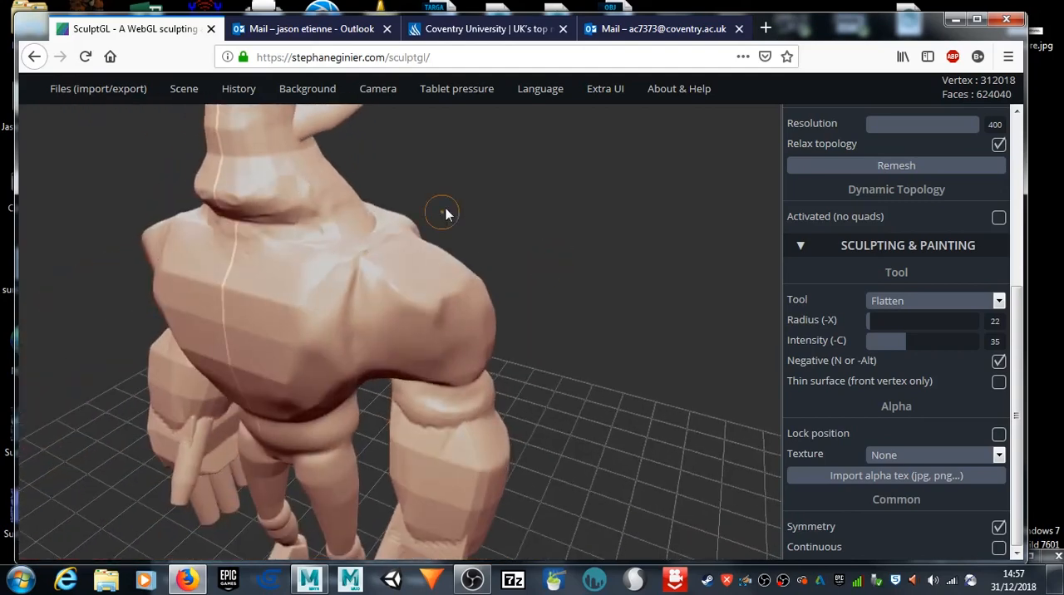
{"action": "middle_click_drag", "start_coordinate": [489, 259], "coordinate": [544, 361]}
{"action": "mouse_move", "coordinate": [626, 341]}
{"action": "left_mouse_down"}
{"action": "mouse_move", "coordinate": [525, 278]}
{"action": "mouse_move", "coordinate": [385, 309]}
{"action": "left_mouse_up"}
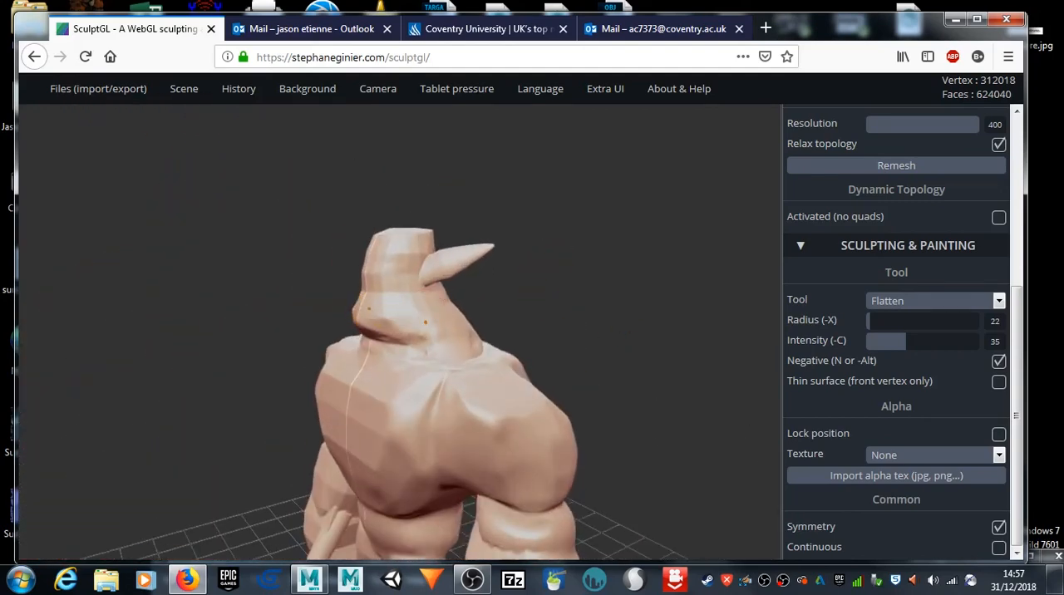
Step: Save the sculpt to disk as yourMesh.sgl
{"action": "mouse_move", "coordinate": [63, 92]}
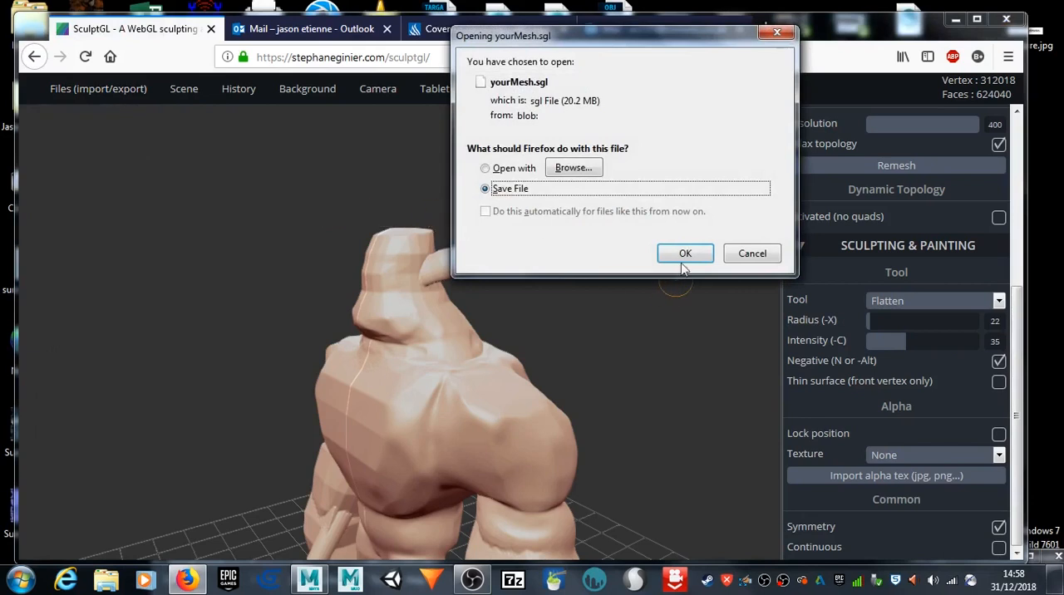
{"action": "left_click", "coordinate": [684, 255]}
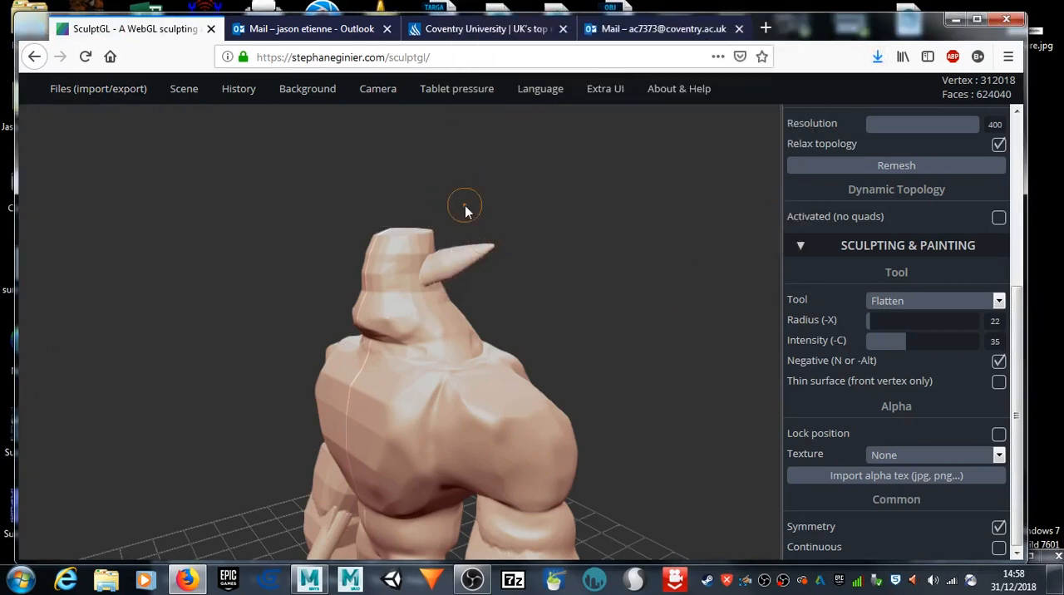
Step: Apply symmetric Flatten strokes to the facets on the front of the face and around the jaw
{"action": "scroll", "coordinate": [385, 322], "scroll_direction": "up", "scroll_amount": 4}
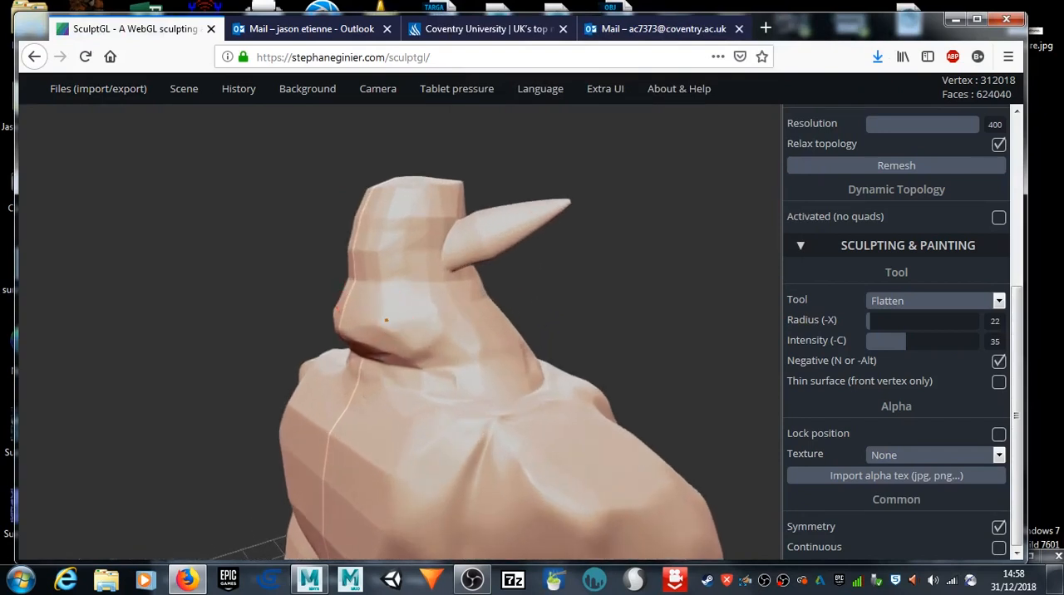
{"action": "mouse_move", "coordinate": [304, 327]}
{"action": "left_mouse_down"}
{"action": "mouse_move", "coordinate": [516, 327]}
{"action": "mouse_move", "coordinate": [580, 304]}
{"action": "left_mouse_up"}
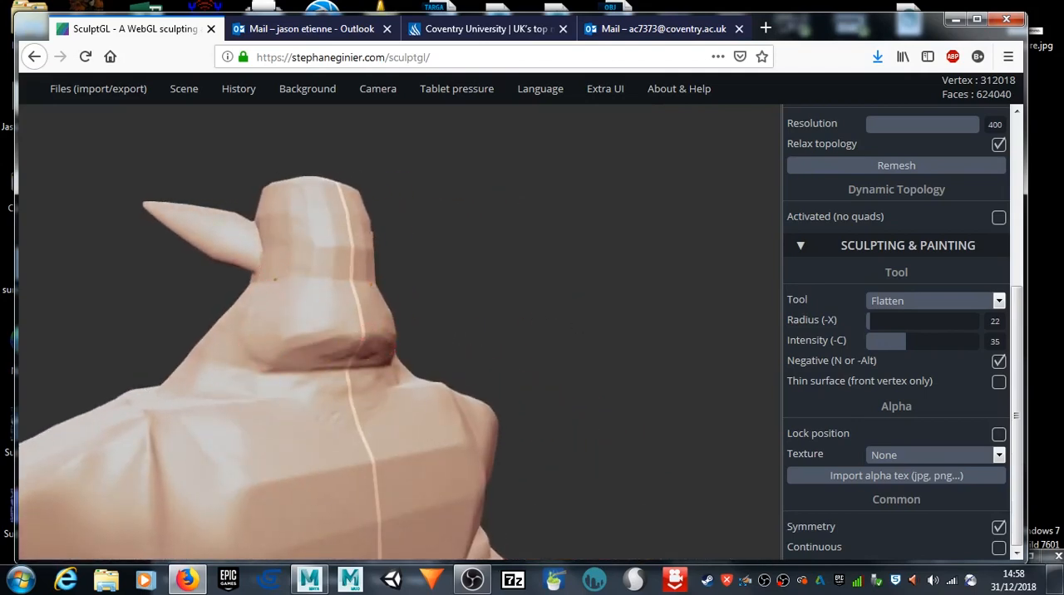
{"action": "mouse_move", "coordinate": [419, 251]}
{"action": "left_mouse_down"}
{"action": "mouse_move", "coordinate": [231, 283]}
{"action": "mouse_move", "coordinate": [202, 269]}
{"action": "left_mouse_up"}
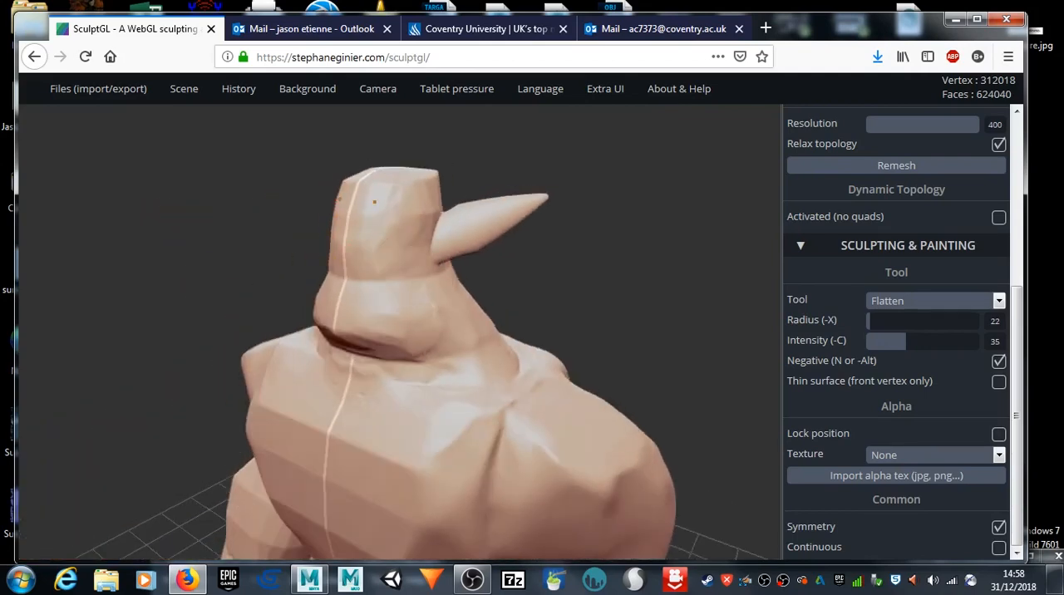
Step: Round the top and side of the head with Flatten strokes and blend the base of the ear into it
{"action": "mouse_move", "coordinate": [491, 166]}
{"action": "left_mouse_down"}
{"action": "mouse_move", "coordinate": [246, 230]}
{"action": "mouse_move", "coordinate": [361, 243]}
{"action": "left_mouse_up"}
{"action": "mouse_move", "coordinate": [415, 220]}
{"action": "left_mouse_down"}
{"action": "mouse_move", "coordinate": [463, 236]}
{"action": "mouse_move", "coordinate": [510, 230]}
{"action": "mouse_move", "coordinate": [537, 212]}
{"action": "mouse_move", "coordinate": [486, 221]}
{"action": "left_mouse_up"}
{"action": "left_click_drag", "start_coordinate": [476, 275], "coordinate": [469, 263]}
{"action": "mouse_move", "coordinate": [281, 306]}
{"action": "left_mouse_down"}
{"action": "mouse_move", "coordinate": [423, 297]}
{"action": "mouse_move", "coordinate": [510, 221]}
{"action": "left_mouse_up"}
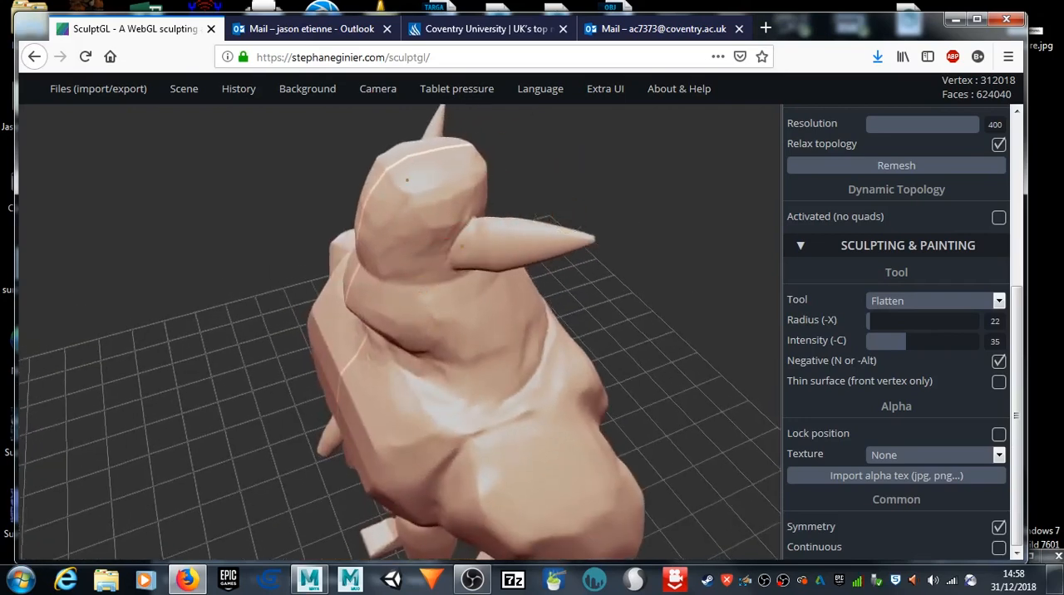
{"action": "scroll", "coordinate": [441, 262], "scroll_direction": "up", "scroll_amount": 5}
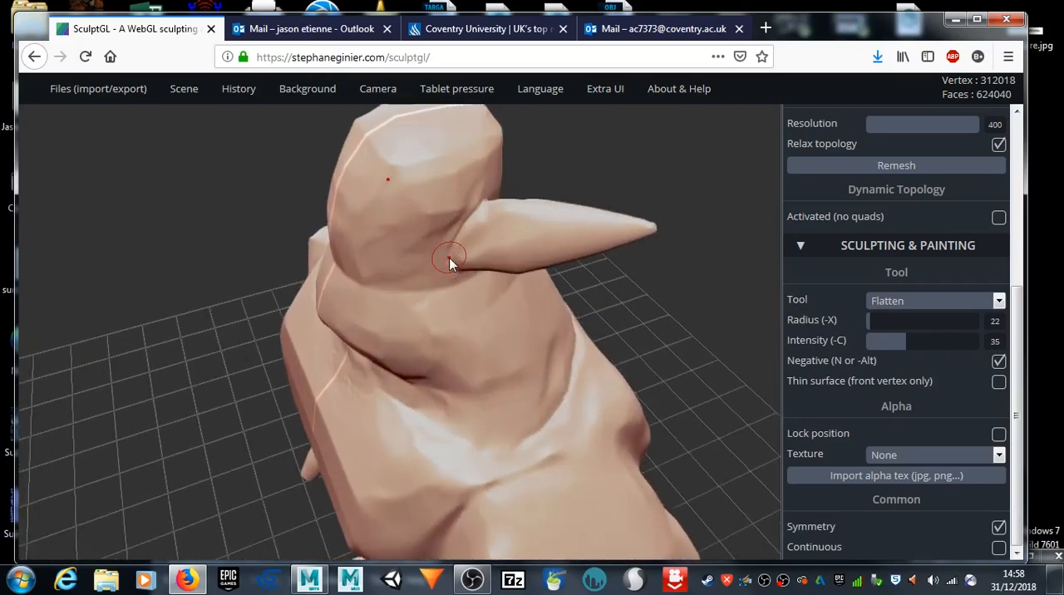
{"action": "left_click_drag", "start_coordinate": [442, 252], "coordinate": [456, 240], "text": "shift"}
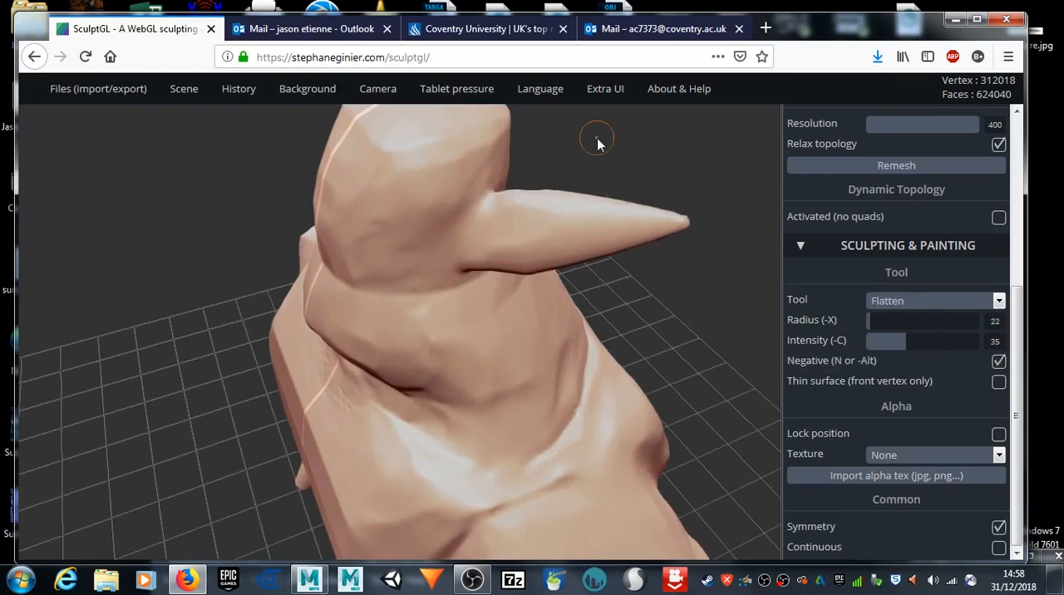
Step: Flatten the facets around the neck and the tops of the shoulders with symmetric strokes
{"action": "left_click_drag", "start_coordinate": [599, 143], "coordinate": [537, 88]}
{"action": "mouse_move", "coordinate": [652, 280]}
{"action": "left_mouse_down"}
{"action": "mouse_move", "coordinate": [374, 264]}
{"action": "mouse_move", "coordinate": [369, 238]}
{"action": "left_mouse_up"}
{"action": "mouse_move", "coordinate": [466, 217]}
{"action": "left_mouse_down", "text": "shift"}
{"action": "mouse_move", "coordinate": [459, 200]}
{"action": "mouse_move", "coordinate": [416, 224]}
{"action": "left_mouse_up", "text": "shift"}
{"action": "left_click_drag", "start_coordinate": [287, 266], "coordinate": [439, 308]}
{"action": "left_click_drag", "start_coordinate": [485, 266], "coordinate": [519, 281], "text": "shift"}
{"action": "left_click_drag", "start_coordinate": [224, 343], "coordinate": [276, 325]}
{"action": "left_click_drag", "start_coordinate": [238, 367], "coordinate": [254, 176]}
{"action": "left_click_drag", "start_coordinate": [499, 324], "coordinate": [434, 332], "text": "shift"}
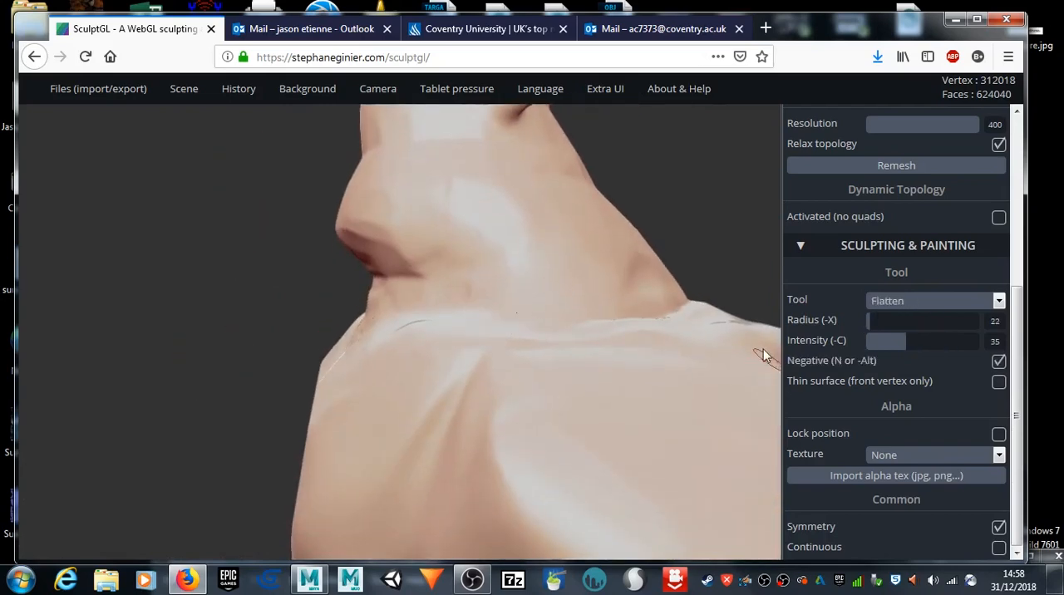
Step: Set the Flatten radius to 37 and even out the facets across the upper back and shoulders
{"action": "mouse_move", "coordinate": [687, 321]}
{"action": "left_mouse_down", "text": "shift"}
{"action": "mouse_move", "coordinate": [354, 348]}
{"action": "mouse_move", "coordinate": [335, 263]}
{"action": "left_mouse_up", "text": "shift"}
{"action": "scroll", "coordinate": [637, 343], "scroll_direction": "down", "scroll_amount": 3}
{"action": "scroll", "coordinate": [641, 348], "scroll_direction": "down", "scroll_amount": 8}
{"action": "mouse_move", "coordinate": [691, 261]}
{"action": "left_mouse_down"}
{"action": "mouse_move", "coordinate": [553, 291]}
{"action": "mouse_move", "coordinate": [465, 326]}
{"action": "left_mouse_up"}
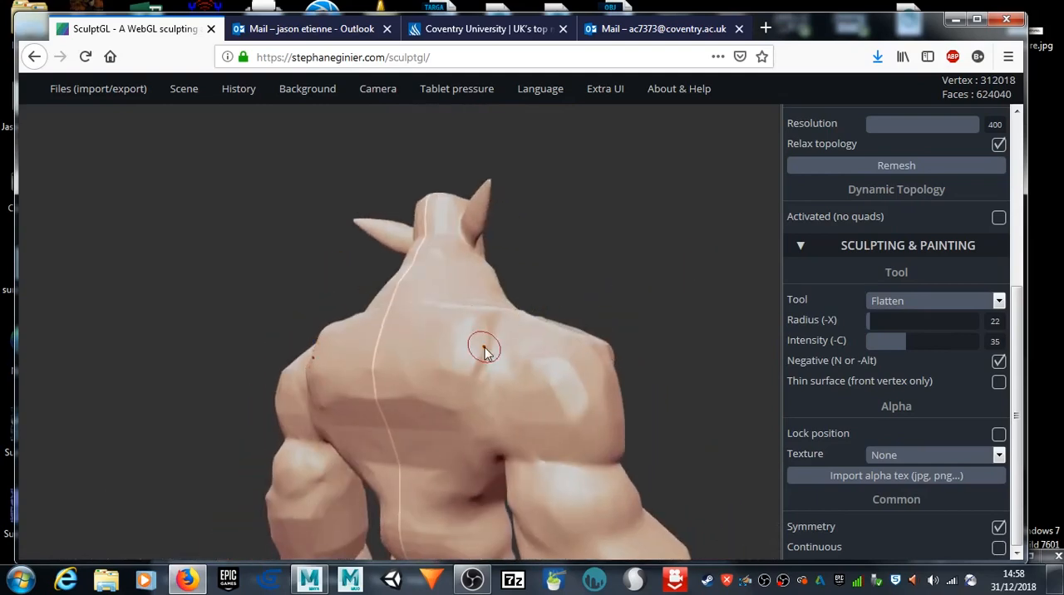
{"action": "key", "text": "x"}
{"action": "left_click_drag", "start_coordinate": [485, 341], "coordinate": [439, 364]}
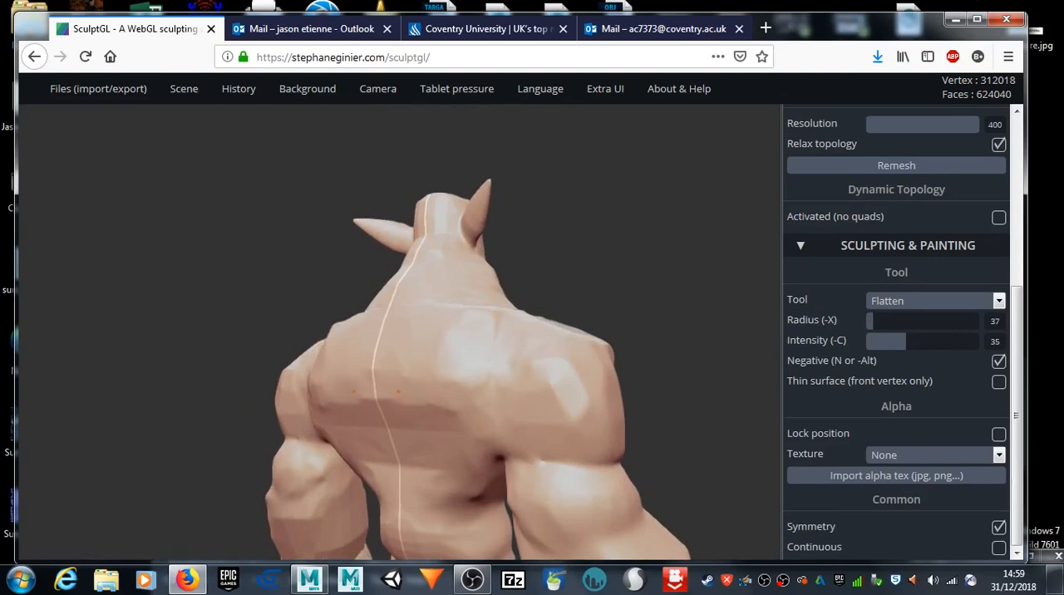
{"action": "mouse_move", "coordinate": [33, 278]}
{"action": "left_mouse_down"}
{"action": "mouse_move", "coordinate": [136, 303]}
{"action": "mouse_move", "coordinate": [208, 354]}
{"action": "left_mouse_up"}
{"action": "mouse_move", "coordinate": [375, 372]}
{"action": "left_mouse_down"}
{"action": "mouse_move", "coordinate": [371, 356]}
{"action": "mouse_move", "coordinate": [445, 365]}
{"action": "left_mouse_up"}
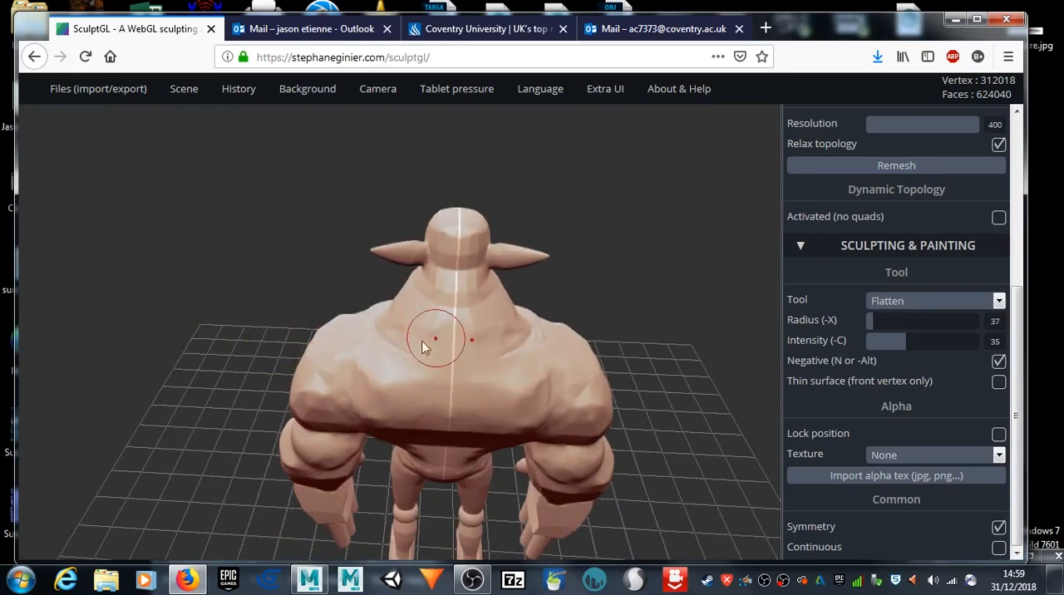
{"action": "mouse_move", "coordinate": [136, 330]}
{"action": "left_mouse_down"}
{"action": "mouse_move", "coordinate": [299, 268]}
{"action": "mouse_move", "coordinate": [168, 413]}
{"action": "mouse_move", "coordinate": [211, 311]}
{"action": "mouse_move", "coordinate": [185, 323]}
{"action": "mouse_move", "coordinate": [271, 383]}
{"action": "mouse_move", "coordinate": [388, 369]}
{"action": "left_mouse_up"}
{"action": "mouse_move", "coordinate": [443, 349]}
{"action": "left_mouse_down"}
{"action": "mouse_move", "coordinate": [453, 341]}
{"action": "mouse_move", "coordinate": [448, 364]}
{"action": "mouse_move", "coordinate": [458, 338]}
{"action": "left_mouse_up"}
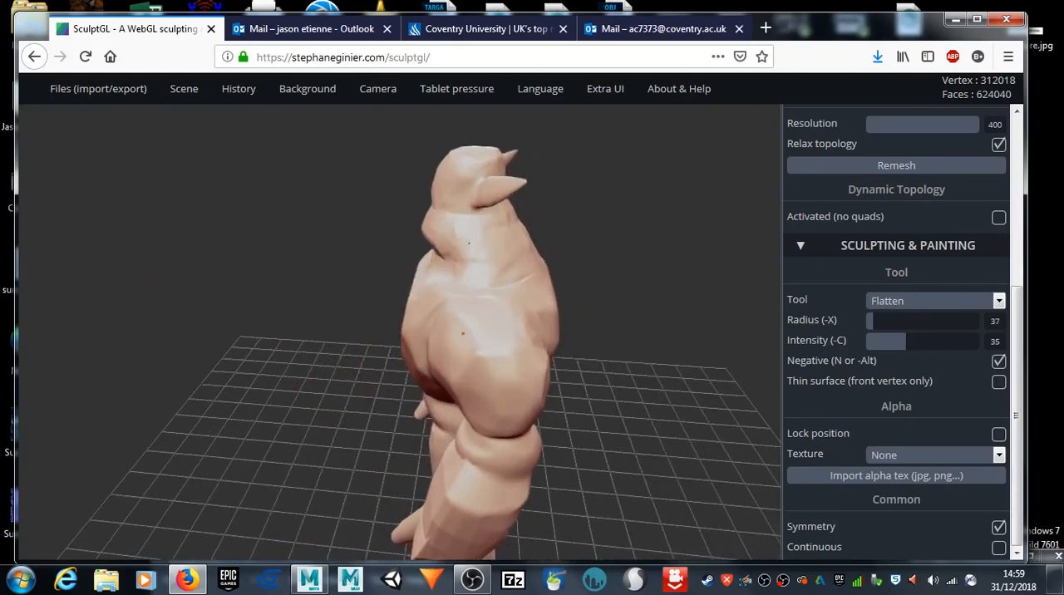
Step: Smooth the facets on the forearm and the sharp crease where the wrist meets the back of the hand
{"action": "mouse_move", "coordinate": [111, 403]}
{"action": "left_mouse_down"}
{"action": "mouse_move", "coordinate": [368, 386]}
{"action": "mouse_move", "coordinate": [496, 315]}
{"action": "mouse_move", "coordinate": [504, 329]}
{"action": "mouse_move", "coordinate": [497, 347]}
{"action": "mouse_move", "coordinate": [494, 330]}
{"action": "mouse_move", "coordinate": [439, 337]}
{"action": "left_mouse_up"}
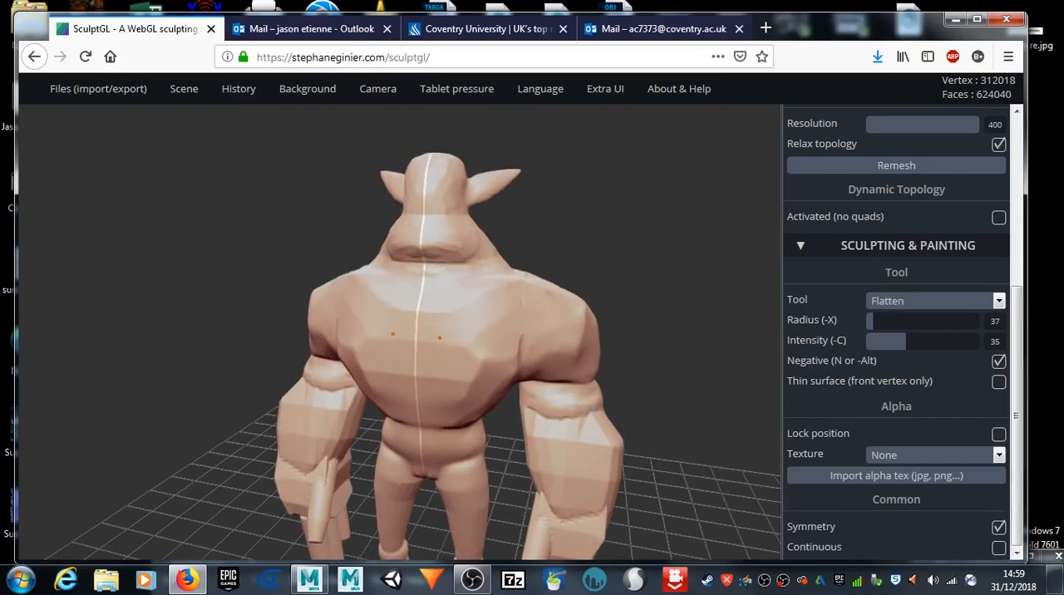
{"action": "mouse_move", "coordinate": [45, 384]}
{"action": "left_mouse_down"}
{"action": "mouse_move", "coordinate": [177, 254]}
{"action": "mouse_move", "coordinate": [262, 327]}
{"action": "mouse_move", "coordinate": [332, 332]}
{"action": "mouse_move", "coordinate": [374, 399]}
{"action": "left_mouse_up"}
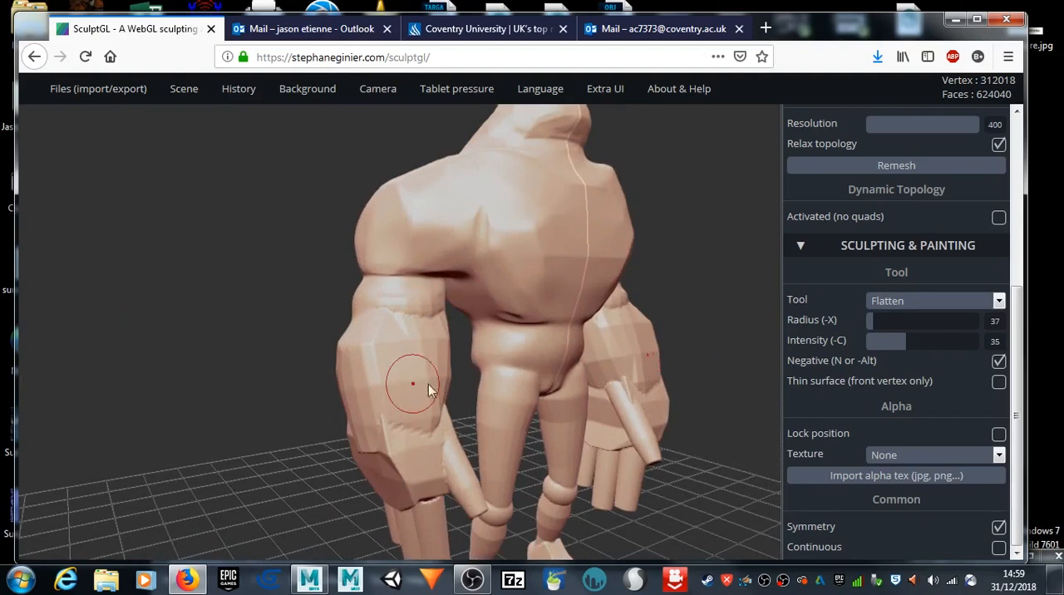
{"action": "key", "text": "shift"}
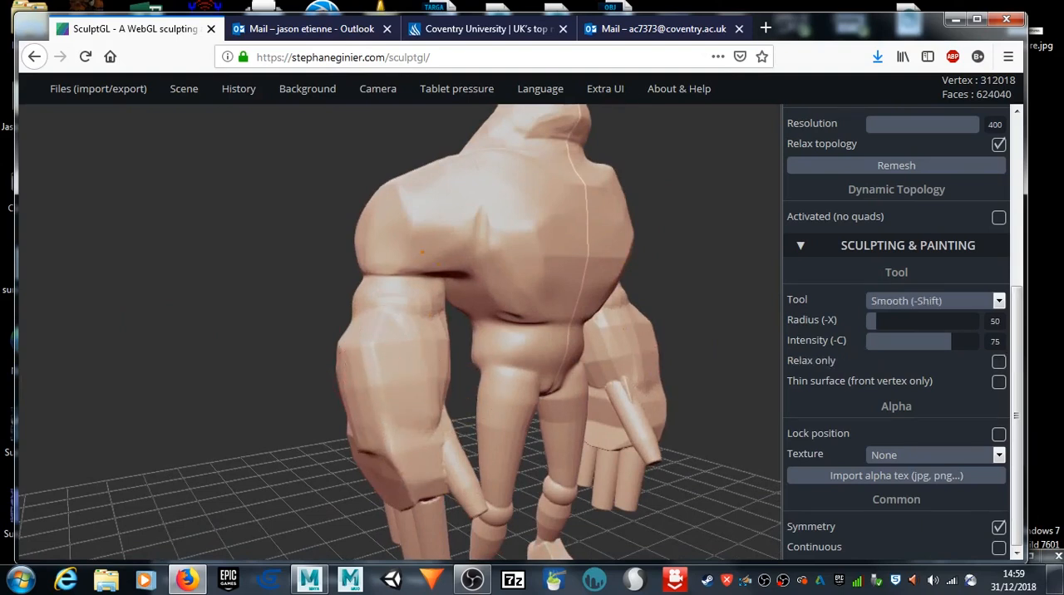
{"action": "mouse_move", "coordinate": [188, 459]}
{"action": "left_mouse_down"}
{"action": "mouse_move", "coordinate": [358, 431]}
{"action": "mouse_move", "coordinate": [172, 410]}
{"action": "mouse_move", "coordinate": [316, 350]}
{"action": "left_mouse_up"}
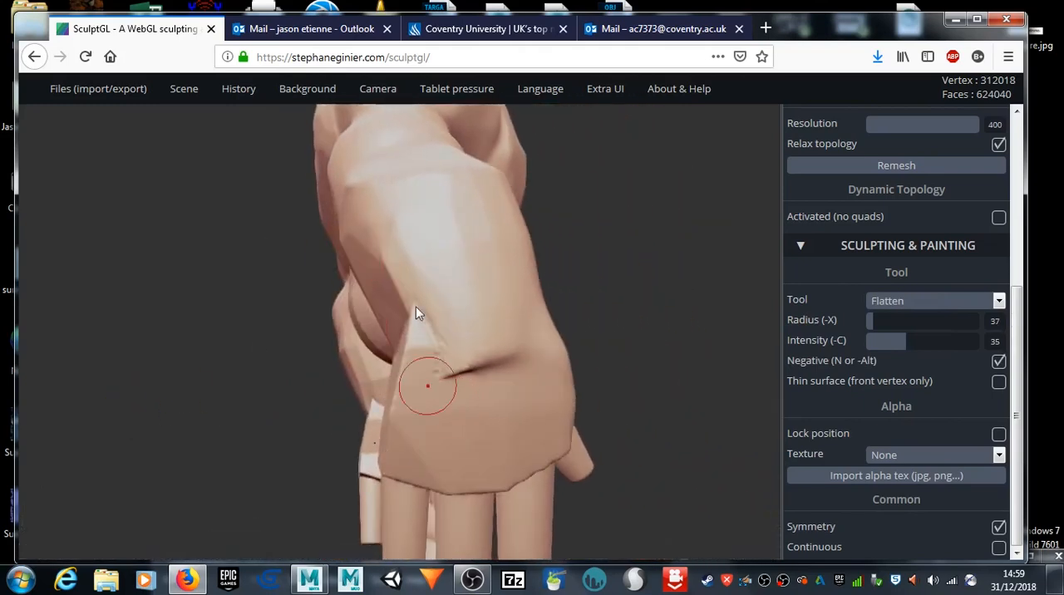
{"action": "mouse_move", "coordinate": [506, 362]}
{"action": "left_mouse_down"}
{"action": "mouse_move", "coordinate": [660, 352]}
{"action": "mouse_move", "coordinate": [618, 274]}
{"action": "mouse_move", "coordinate": [608, 307]}
{"action": "left_mouse_up"}
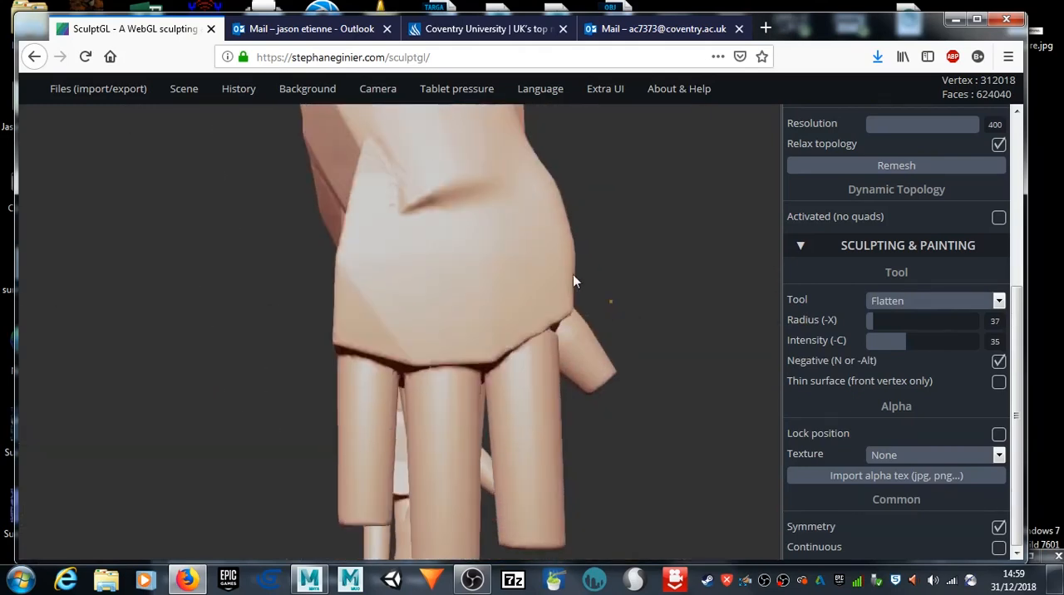
{"action": "mouse_move", "coordinate": [415, 214]}
{"action": "left_mouse_down"}
{"action": "mouse_move", "coordinate": [420, 180]}
{"action": "mouse_move", "coordinate": [424, 199]}
{"action": "mouse_move", "coordinate": [442, 204]}
{"action": "left_mouse_up"}
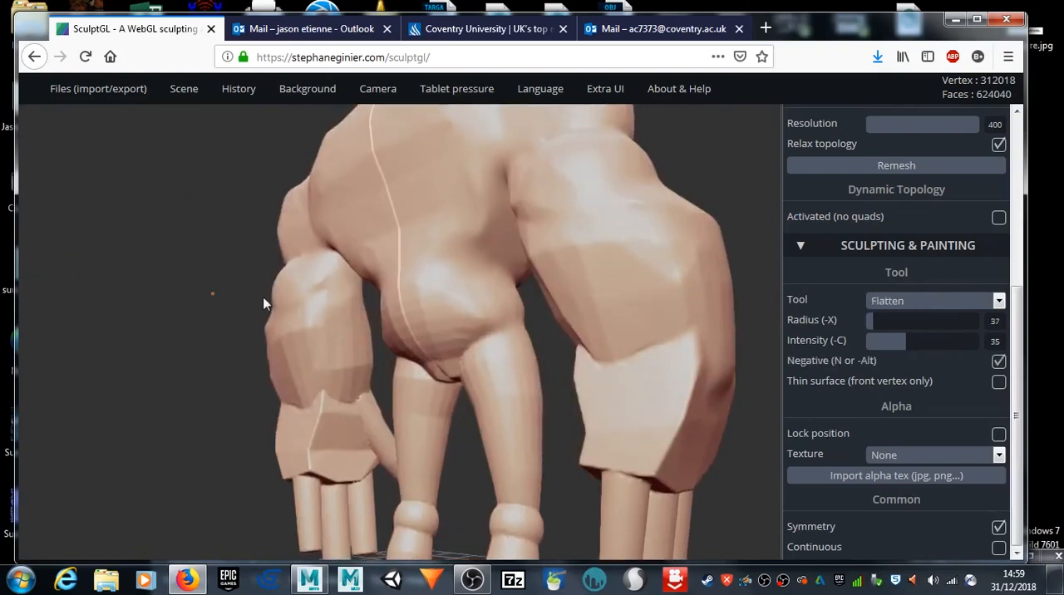
Step: Smooth the hard ridges along the sides of the hand and around the wrist
{"action": "left_click_drag", "start_coordinate": [263, 297], "coordinate": [155, 306]}
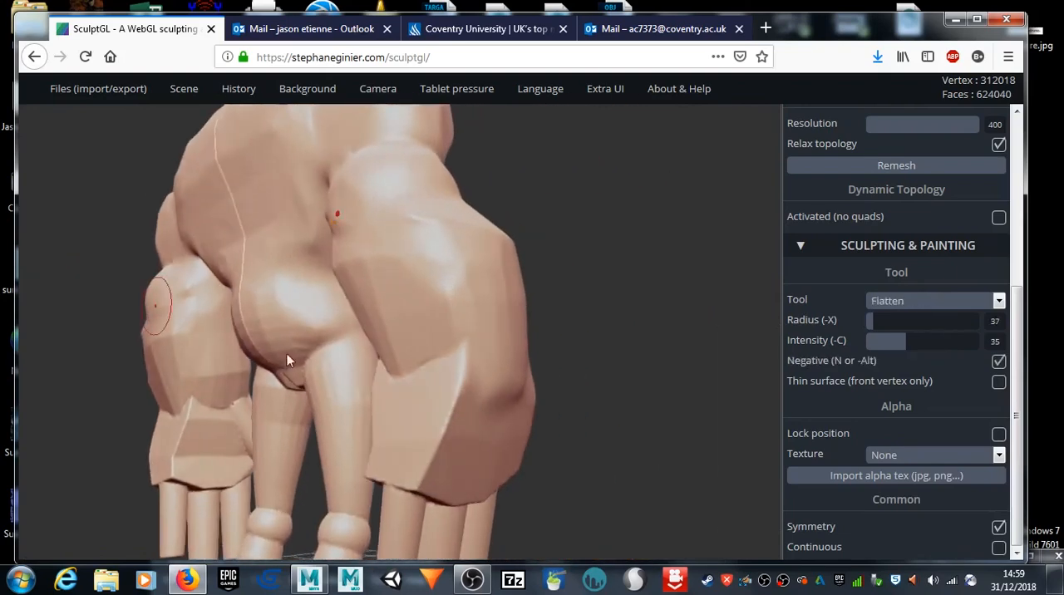
{"action": "mouse_move", "coordinate": [418, 405]}
{"action": "left_mouse_down"}
{"action": "mouse_move", "coordinate": [449, 424]}
{"action": "mouse_move", "coordinate": [453, 399]}
{"action": "mouse_move", "coordinate": [417, 360]}
{"action": "left_mouse_up"}
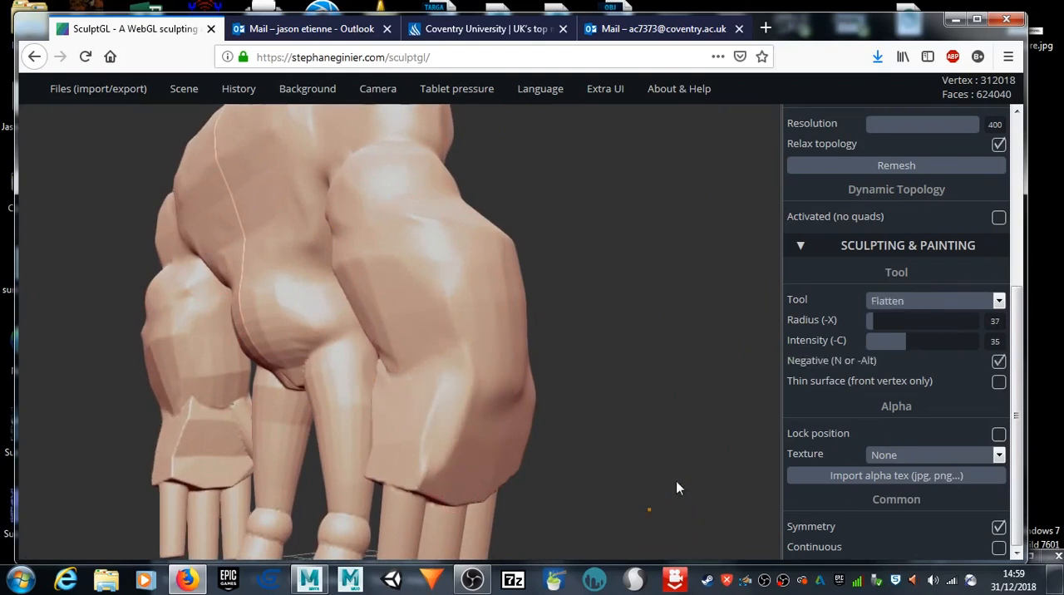
{"action": "left_click_drag", "start_coordinate": [676, 481], "coordinate": [691, 474]}
{"action": "mouse_move", "coordinate": [547, 348]}
{"action": "left_mouse_down", "text": "shift"}
{"action": "mouse_move", "coordinate": [513, 318]}
{"action": "mouse_move", "coordinate": [528, 308]}
{"action": "left_mouse_up", "text": "shift"}
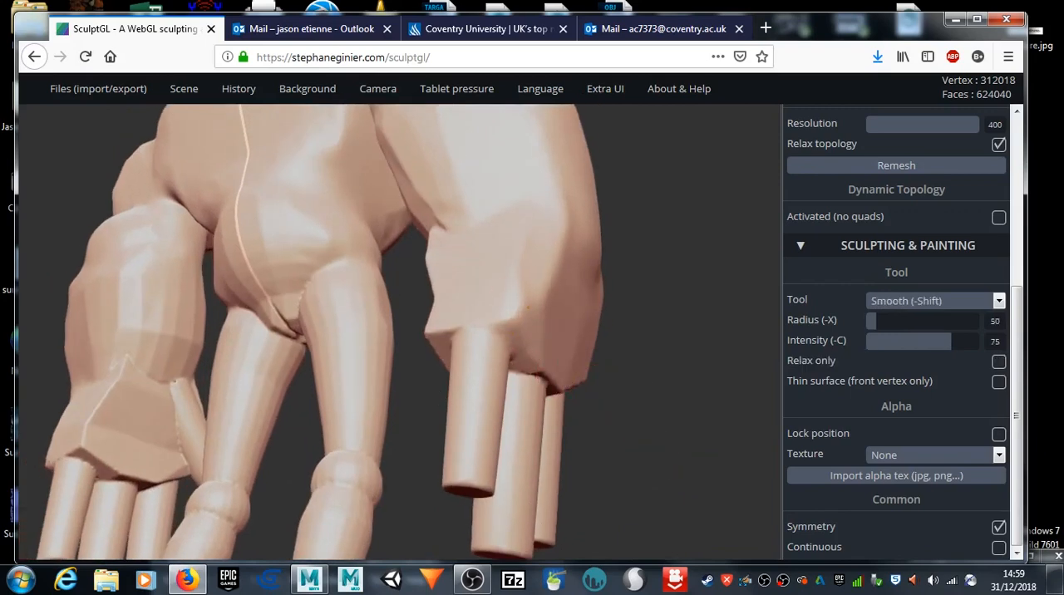
{"action": "left_click_drag", "start_coordinate": [416, 501], "coordinate": [474, 526]}
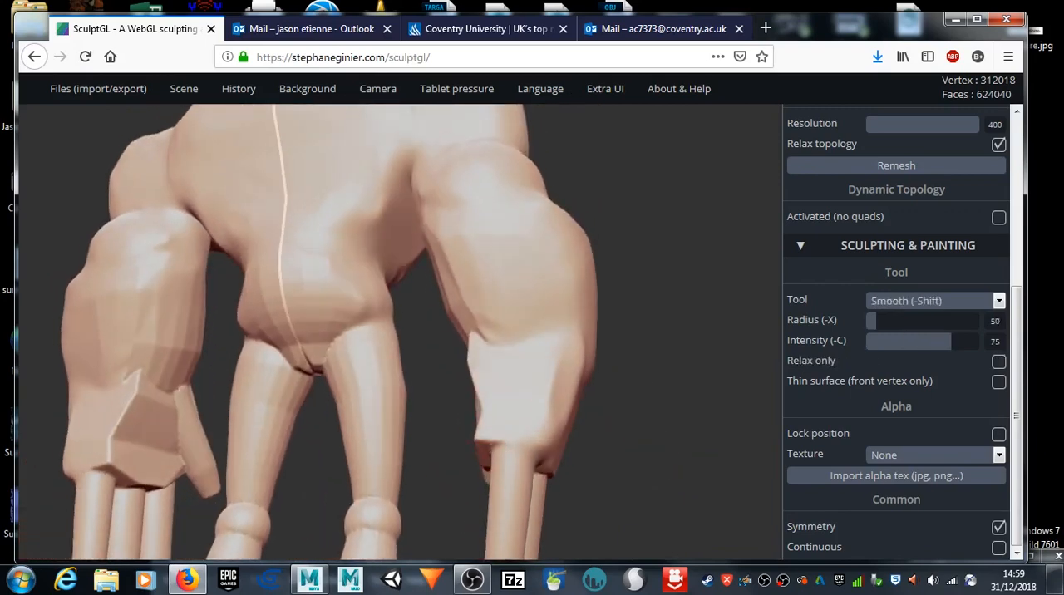
{"action": "left_click_drag", "start_coordinate": [478, 401], "coordinate": [476, 351], "text": "shift"}
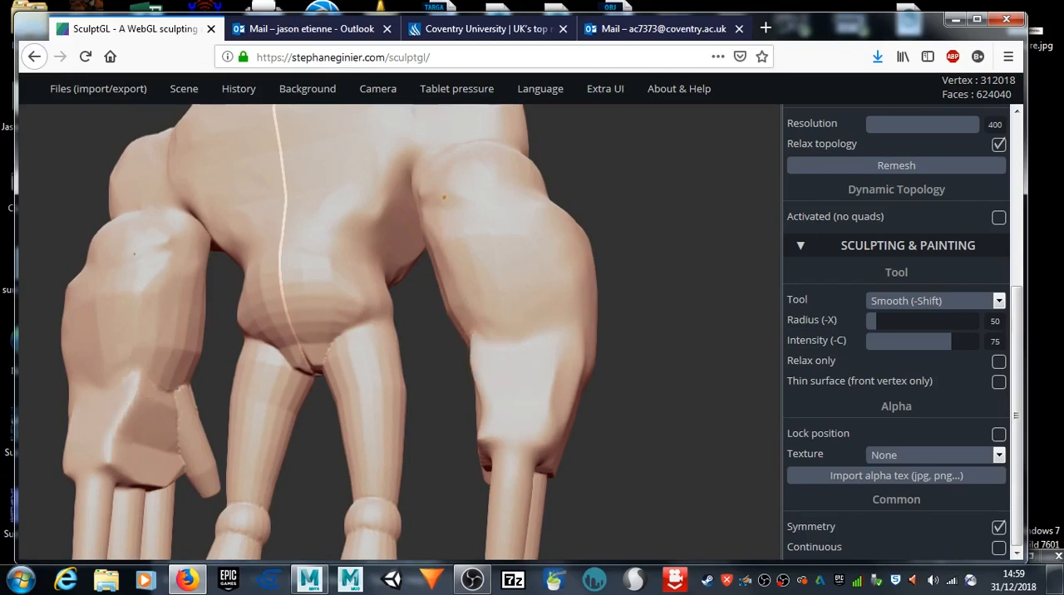
Step: Smooth the whole forearm and hand, blending the thumb and finger bases into the palm
{"action": "mouse_move", "coordinate": [622, 483]}
{"action": "left_mouse_down"}
{"action": "mouse_move", "coordinate": [565, 405]}
{"action": "mouse_move", "coordinate": [544, 299]}
{"action": "mouse_move", "coordinate": [544, 408]}
{"action": "mouse_move", "coordinate": [527, 439]}
{"action": "mouse_move", "coordinate": [627, 356]}
{"action": "mouse_move", "coordinate": [674, 379]}
{"action": "mouse_move", "coordinate": [662, 396]}
{"action": "mouse_move", "coordinate": [629, 403]}
{"action": "left_mouse_up"}
{"action": "mouse_move", "coordinate": [416, 428]}
{"action": "left_mouse_down", "text": "shift"}
{"action": "mouse_move", "coordinate": [324, 409]}
{"action": "mouse_move", "coordinate": [483, 423]}
{"action": "mouse_move", "coordinate": [429, 435]}
{"action": "mouse_move", "coordinate": [395, 393]}
{"action": "mouse_move", "coordinate": [350, 403]}
{"action": "left_mouse_up", "text": "shift"}
{"action": "mouse_move", "coordinate": [548, 395]}
{"action": "left_mouse_down"}
{"action": "mouse_move", "coordinate": [410, 385]}
{"action": "mouse_move", "coordinate": [623, 380]}
{"action": "mouse_move", "coordinate": [717, 337]}
{"action": "mouse_move", "coordinate": [639, 329]}
{"action": "left_mouse_up"}
{"action": "mouse_move", "coordinate": [409, 476]}
{"action": "left_mouse_down", "text": "shift"}
{"action": "mouse_move", "coordinate": [381, 491]}
{"action": "mouse_move", "coordinate": [409, 533]}
{"action": "mouse_move", "coordinate": [353, 481]}
{"action": "left_mouse_up", "text": "shift"}
{"action": "middle_click_drag", "start_coordinate": [137, 491], "coordinate": [112, 388]}
{"action": "left_click_drag", "start_coordinate": [700, 313], "coordinate": [636, 325]}
{"action": "key", "text": "shift"}
{"action": "left_click_drag", "start_coordinate": [329, 412], "coordinate": [295, 409], "text": "shift"}
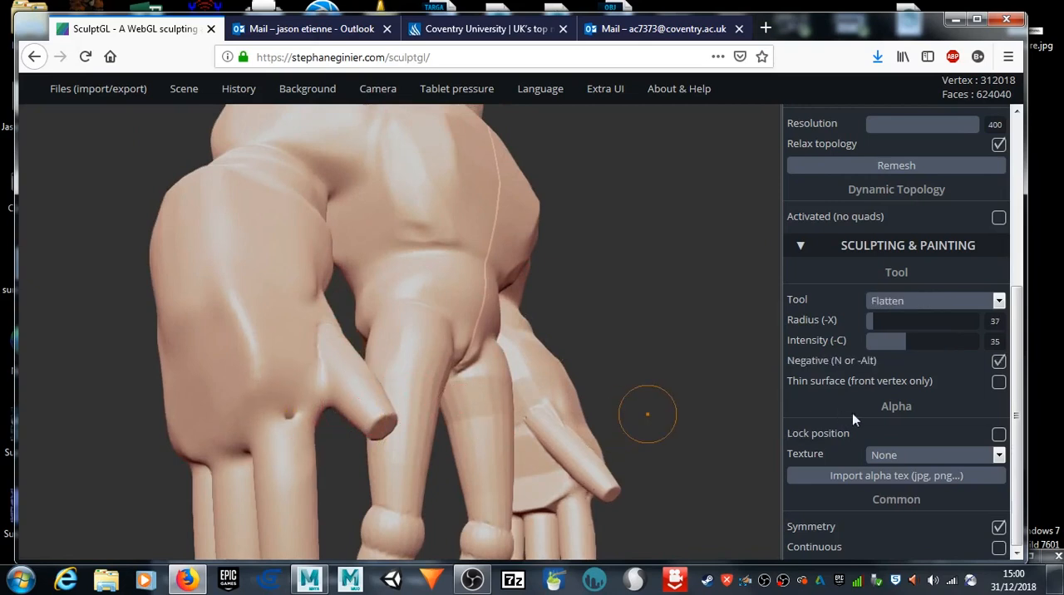
Step: Inflate the dent at the base of the finger nearest the thumb, then smooth the area around it
{"action": "left_click", "coordinate": [905, 303]}
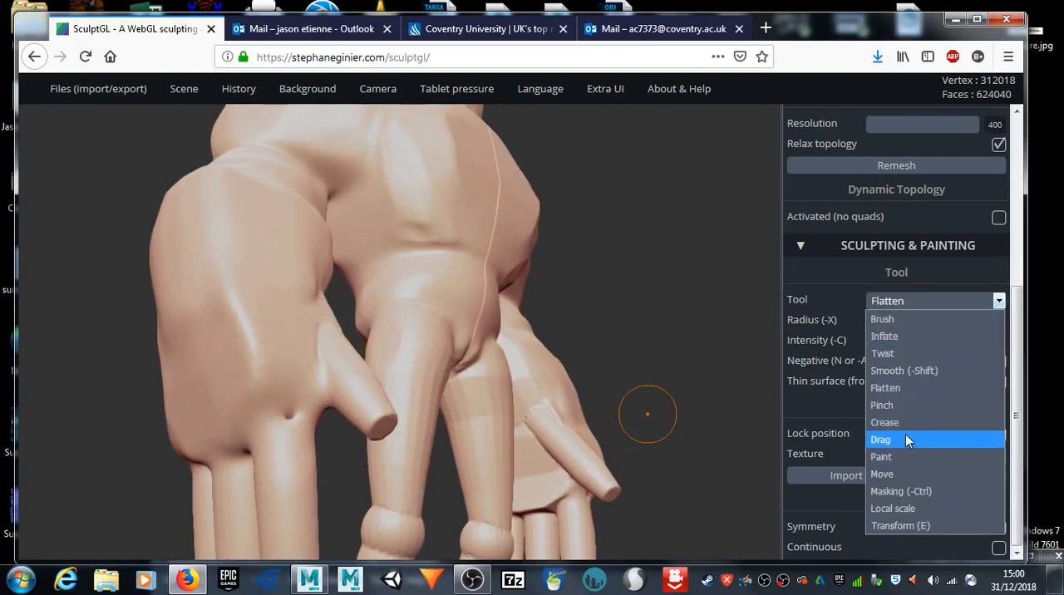
{"action": "left_click", "coordinate": [901, 342]}
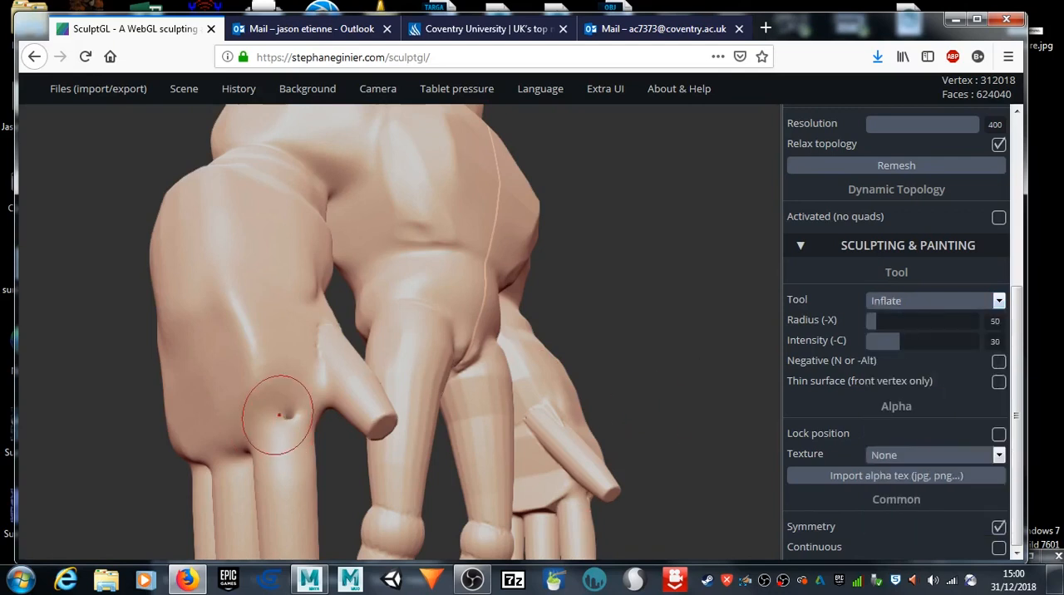
{"action": "left_click_drag", "start_coordinate": [290, 409], "coordinate": [299, 406]}
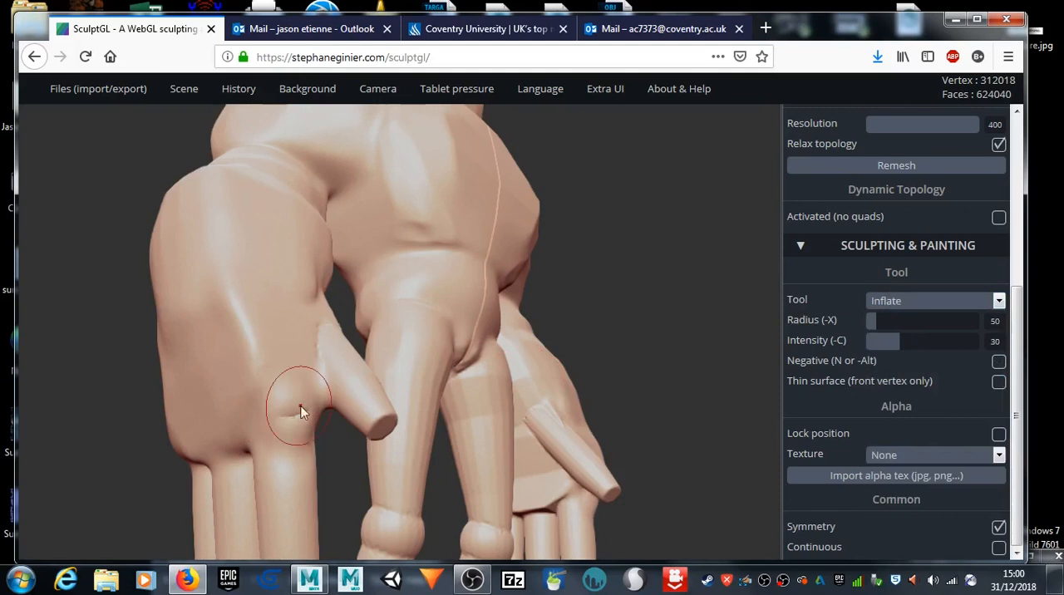
{"action": "key", "text": "shift"}
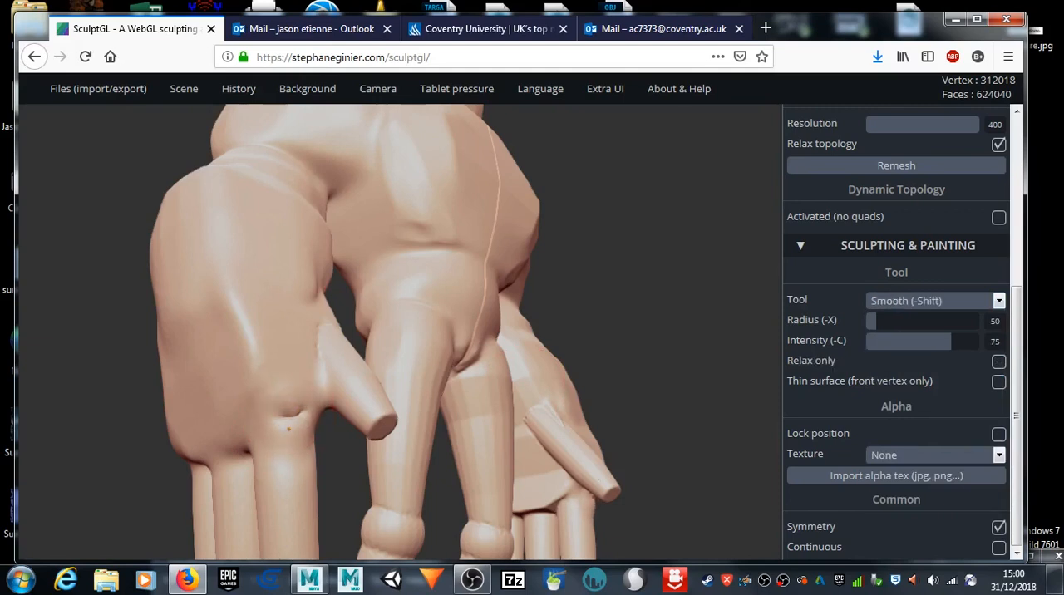
{"action": "scroll", "coordinate": [290, 420], "scroll_direction": "up", "scroll_amount": 5}
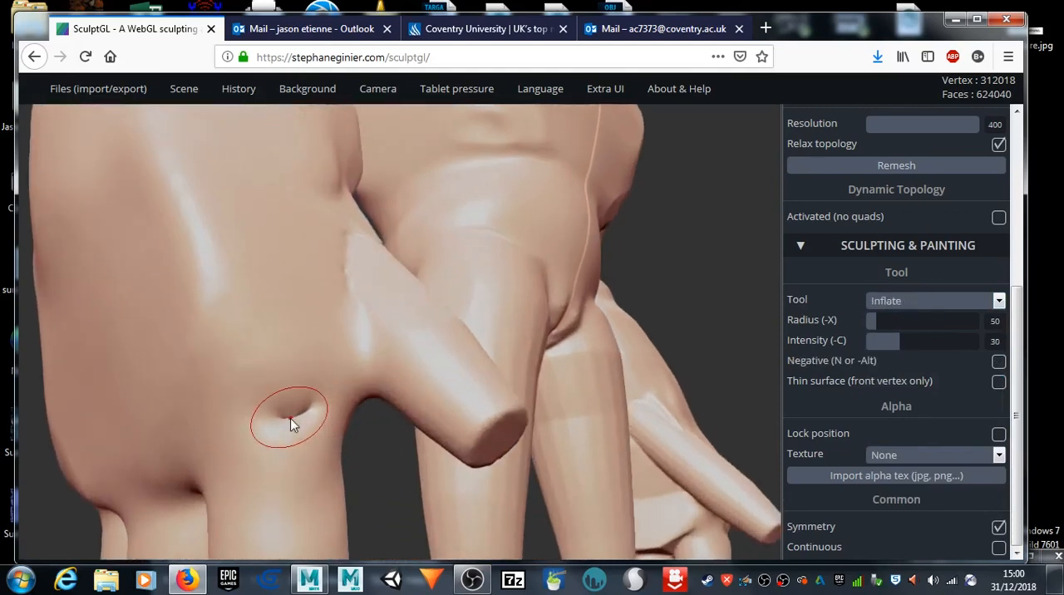
{"action": "key", "text": "shift"}
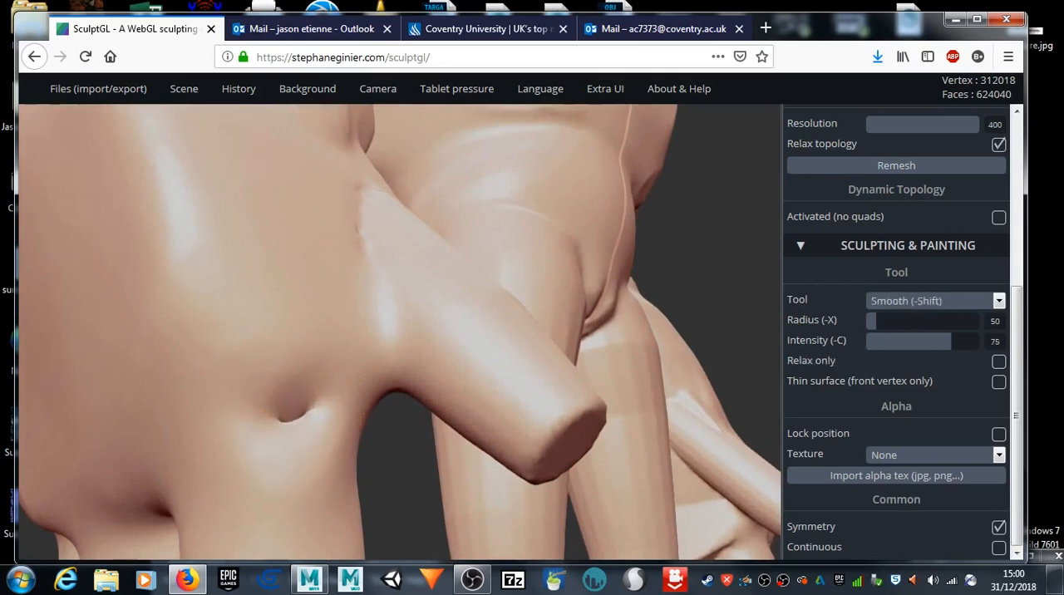
{"action": "mouse_move", "coordinate": [380, 464]}
{"action": "left_mouse_down"}
{"action": "mouse_move", "coordinate": [388, 519]}
{"action": "mouse_move", "coordinate": [374, 472]}
{"action": "left_mouse_up"}
{"action": "key", "text": "shift"}
{"action": "left_click_drag", "start_coordinate": [310, 443], "coordinate": [311, 444], "text": "shift"}
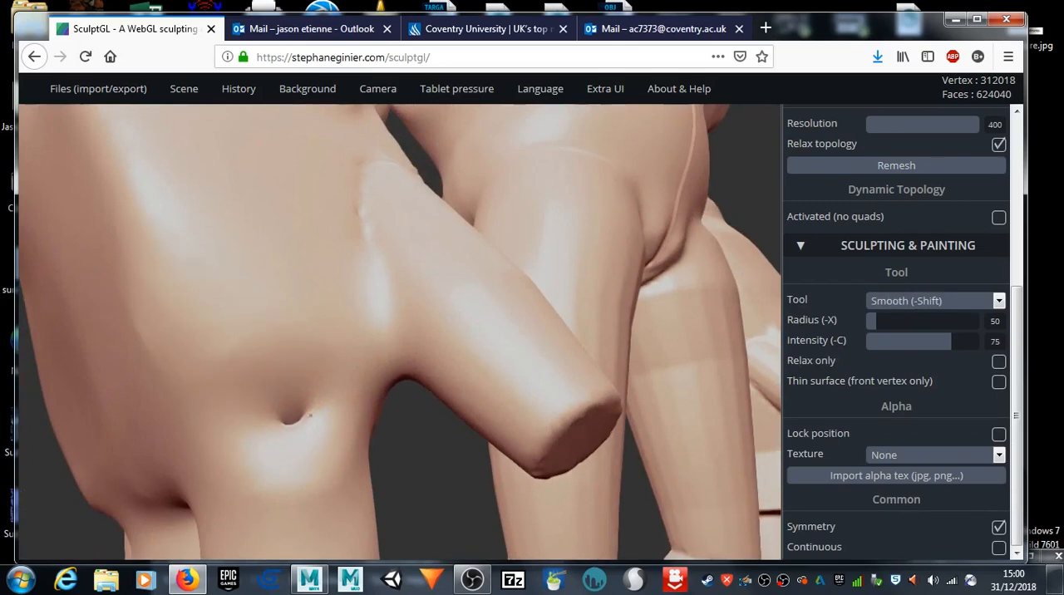
{"action": "left_click_drag", "start_coordinate": [424, 448], "coordinate": [316, 435]}
{"action": "key", "text": "shift"}
Step: Inflate the pinched spot above the outer finger's knuckle on the other side of the hand
{"action": "mouse_move", "coordinate": [494, 455]}
{"action": "left_mouse_down", "text": "shift"}
{"action": "mouse_move", "coordinate": [511, 445]}
{"action": "mouse_move", "coordinate": [549, 474]}
{"action": "mouse_move", "coordinate": [499, 486]}
{"action": "mouse_move", "coordinate": [553, 449]}
{"action": "mouse_move", "coordinate": [740, 483]}
{"action": "left_mouse_up", "text": "shift"}
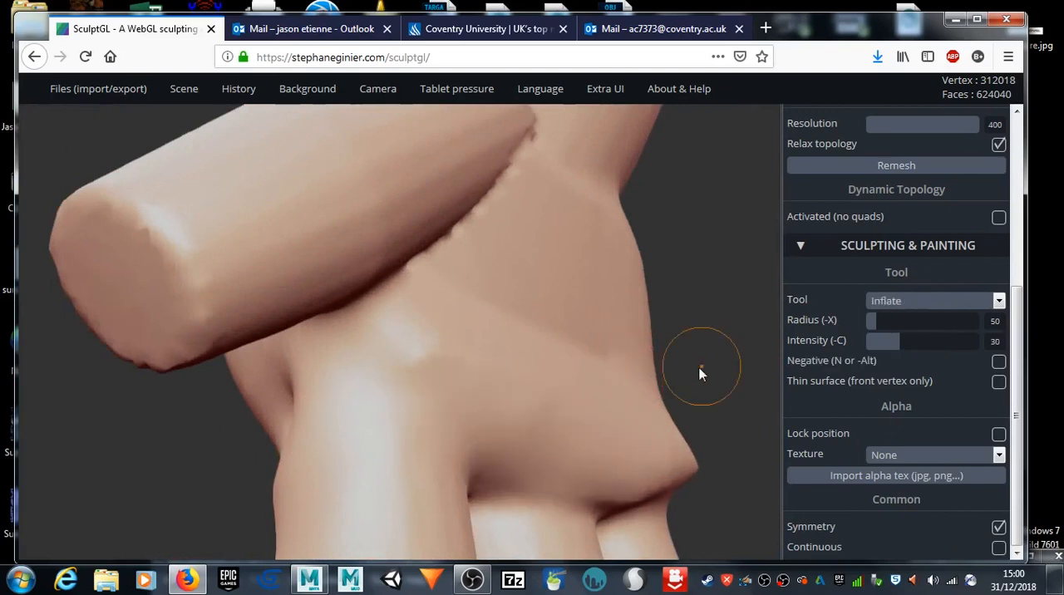
{"action": "left_click_drag", "start_coordinate": [701, 370], "coordinate": [499, 385]}
{"action": "scroll", "coordinate": [509, 401], "scroll_direction": "down", "scroll_amount": 5}
{"action": "scroll", "coordinate": [514, 395], "scroll_direction": "down", "scroll_amount": 2}
{"action": "mouse_move", "coordinate": [544, 355]}
{"action": "left_mouse_down", "text": "shift"}
{"action": "mouse_move", "coordinate": [638, 298]}
{"action": "mouse_move", "coordinate": [706, 278]}
{"action": "mouse_move", "coordinate": [623, 300]}
{"action": "left_mouse_up", "text": "shift"}
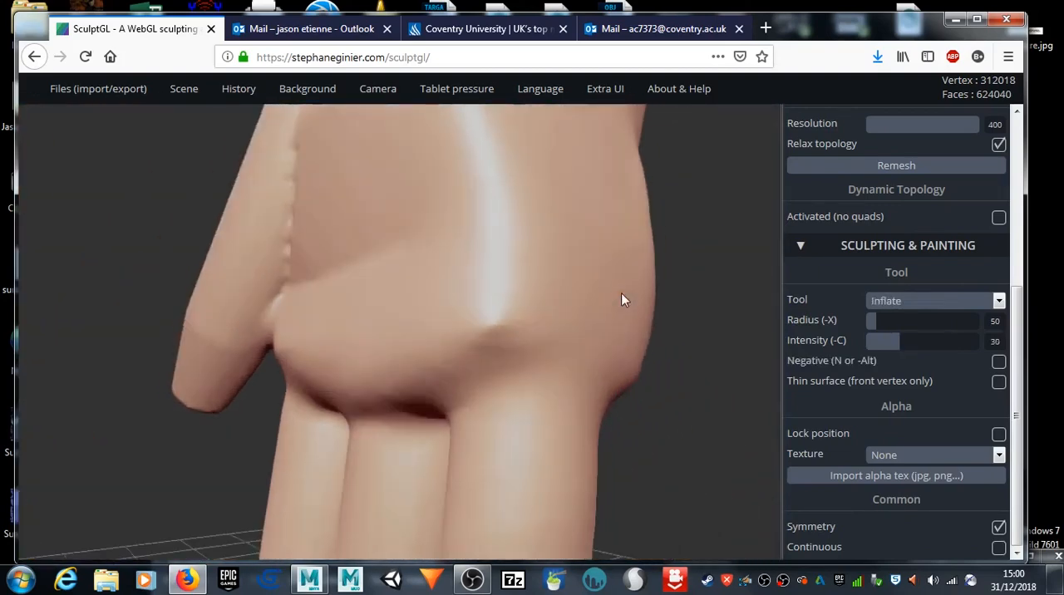
{"action": "left_click_drag", "start_coordinate": [489, 340], "coordinate": [501, 342]}
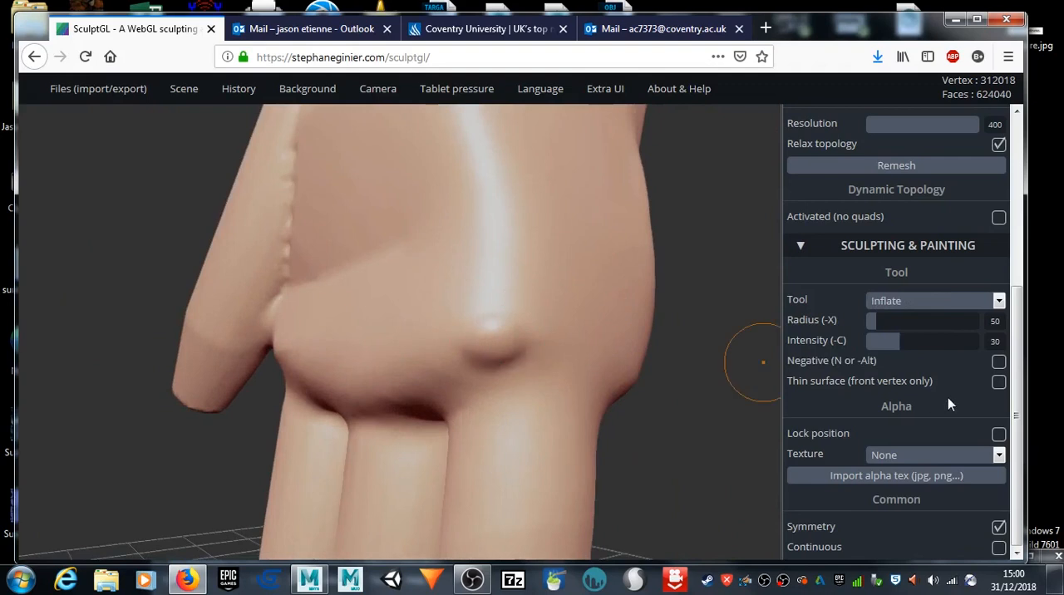
Step: Flatten the inflated knuckle bump, then set the radius to 68 and flatten the base of the finger nearest the thumb
{"action": "left_click", "coordinate": [926, 312]}
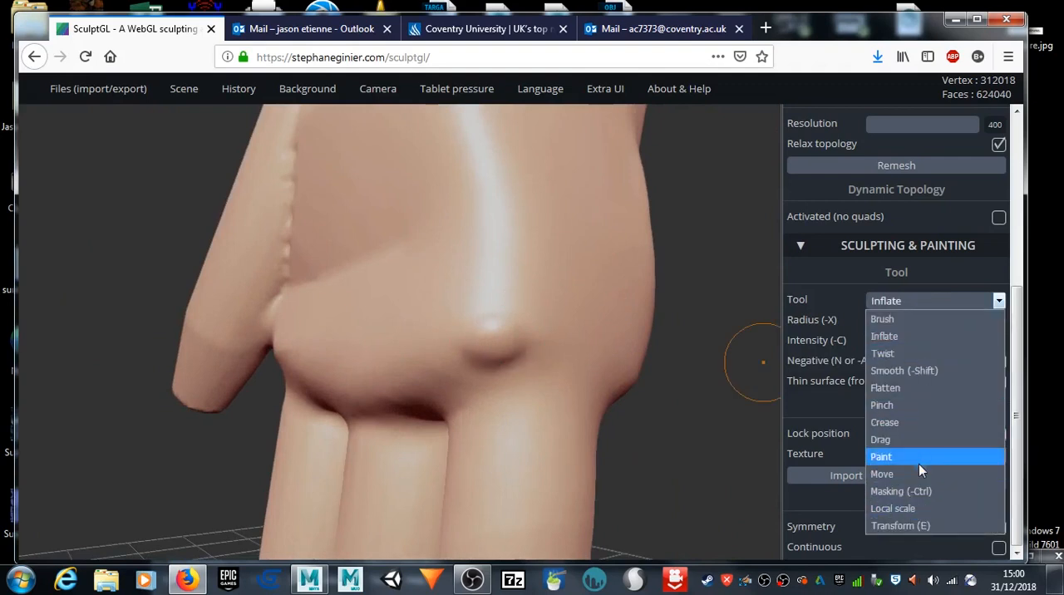
{"action": "left_click", "coordinate": [912, 388]}
{"action": "key", "text": "x"}
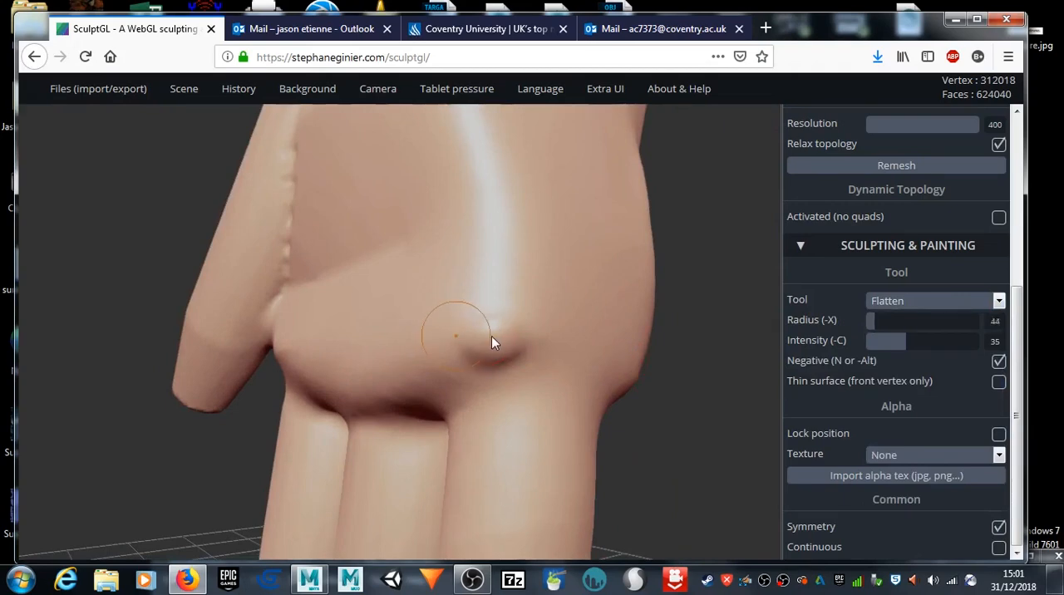
{"action": "mouse_move", "coordinate": [504, 335]}
{"action": "left_mouse_down"}
{"action": "mouse_move", "coordinate": [520, 312]}
{"action": "mouse_move", "coordinate": [454, 358]}
{"action": "mouse_move", "coordinate": [345, 375]}
{"action": "left_mouse_up"}
{"action": "mouse_move", "coordinate": [163, 447]}
{"action": "left_mouse_down"}
{"action": "mouse_move", "coordinate": [258, 470]}
{"action": "mouse_move", "coordinate": [715, 490]}
{"action": "mouse_move", "coordinate": [430, 391]}
{"action": "left_mouse_up"}
{"action": "mouse_move", "coordinate": [333, 380]}
{"action": "left_mouse_down"}
{"action": "mouse_move", "coordinate": [347, 373]}
{"action": "mouse_move", "coordinate": [339, 379]}
{"action": "mouse_move", "coordinate": [336, 363]}
{"action": "left_mouse_up"}
{"action": "mouse_move", "coordinate": [319, 309]}
{"action": "left_mouse_down"}
{"action": "mouse_move", "coordinate": [321, 374]}
{"action": "mouse_move", "coordinate": [346, 389]}
{"action": "left_mouse_up"}
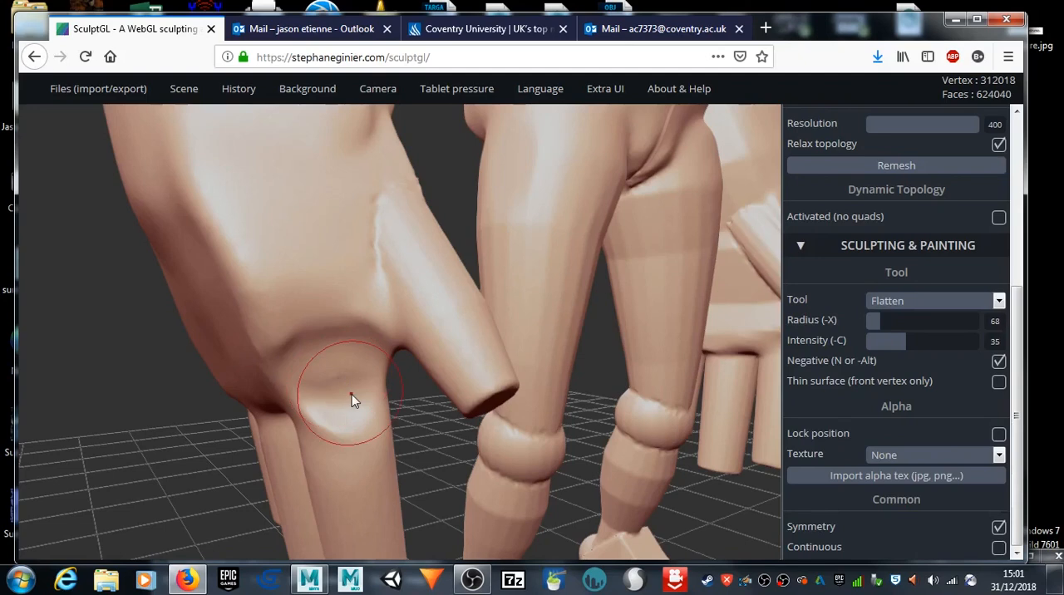
Step: Work over the remaining dent at the base of the finger nearest the thumb with Smooth and Flatten strokes
{"action": "scroll", "coordinate": [352, 392], "scroll_direction": "up", "scroll_amount": 10}
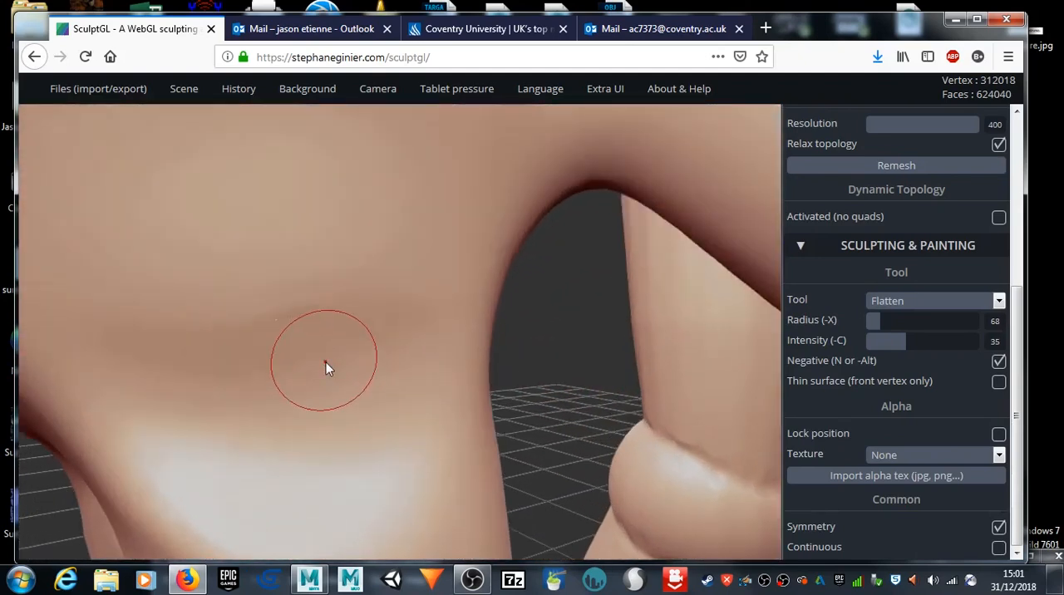
{"action": "scroll", "coordinate": [326, 363], "scroll_direction": "up", "scroll_amount": 3}
{"action": "mouse_move", "coordinate": [318, 296]}
{"action": "left_mouse_down"}
{"action": "mouse_move", "coordinate": [287, 306]}
{"action": "mouse_move", "coordinate": [331, 293]}
{"action": "mouse_move", "coordinate": [248, 311]}
{"action": "mouse_move", "coordinate": [333, 274]}
{"action": "left_mouse_up"}
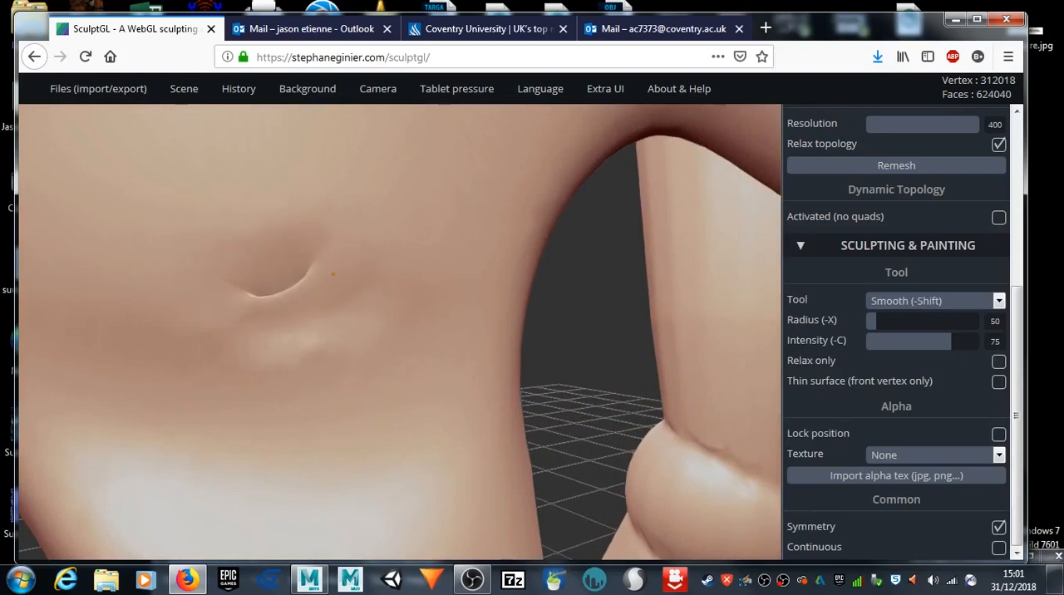
{"action": "left_click_drag", "start_coordinate": [319, 334], "coordinate": [356, 325], "text": "shift"}
{"action": "left_click_drag", "start_coordinate": [585, 321], "coordinate": [649, 356]}
{"action": "mouse_move", "coordinate": [295, 314]}
{"action": "left_mouse_down"}
{"action": "mouse_move", "coordinate": [314, 316]}
{"action": "mouse_move", "coordinate": [291, 287]}
{"action": "mouse_move", "coordinate": [290, 316]}
{"action": "mouse_move", "coordinate": [268, 309]}
{"action": "mouse_move", "coordinate": [326, 289]}
{"action": "mouse_move", "coordinate": [286, 306]}
{"action": "mouse_move", "coordinate": [273, 292]}
{"action": "mouse_move", "coordinate": [310, 276]}
{"action": "mouse_move", "coordinate": [276, 293]}
{"action": "mouse_move", "coordinate": [270, 318]}
{"action": "mouse_move", "coordinate": [279, 277]}
{"action": "mouse_move", "coordinate": [237, 328]}
{"action": "mouse_move", "coordinate": [269, 347]}
{"action": "mouse_move", "coordinate": [304, 318]}
{"action": "mouse_move", "coordinate": [268, 291]}
{"action": "mouse_move", "coordinate": [245, 305]}
{"action": "mouse_move", "coordinate": [260, 321]}
{"action": "mouse_move", "coordinate": [296, 254]}
{"action": "mouse_move", "coordinate": [372, 281]}
{"action": "mouse_move", "coordinate": [258, 320]}
{"action": "mouse_move", "coordinate": [286, 321]}
{"action": "mouse_move", "coordinate": [415, 271]}
{"action": "left_mouse_up"}
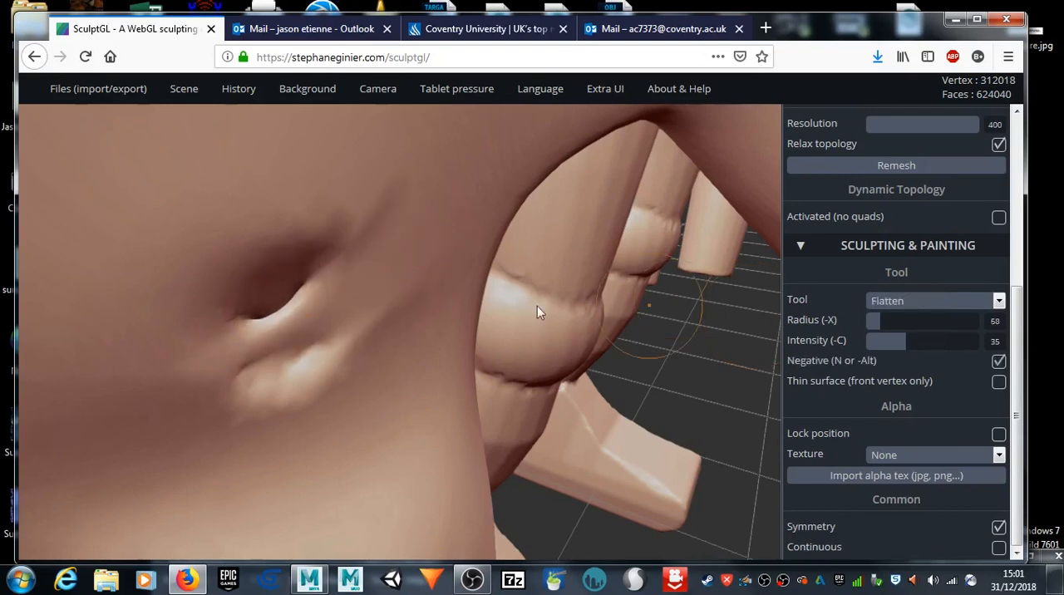
{"action": "mouse_move", "coordinate": [291, 310]}
{"action": "left_mouse_down"}
{"action": "mouse_move", "coordinate": [306, 318]}
{"action": "mouse_move", "coordinate": [326, 301]}
{"action": "mouse_move", "coordinate": [279, 348]}
{"action": "mouse_move", "coordinate": [248, 304]}
{"action": "mouse_move", "coordinate": [225, 318]}
{"action": "left_mouse_up"}
{"action": "scroll", "coordinate": [229, 315], "scroll_direction": "down", "scroll_amount": 6}
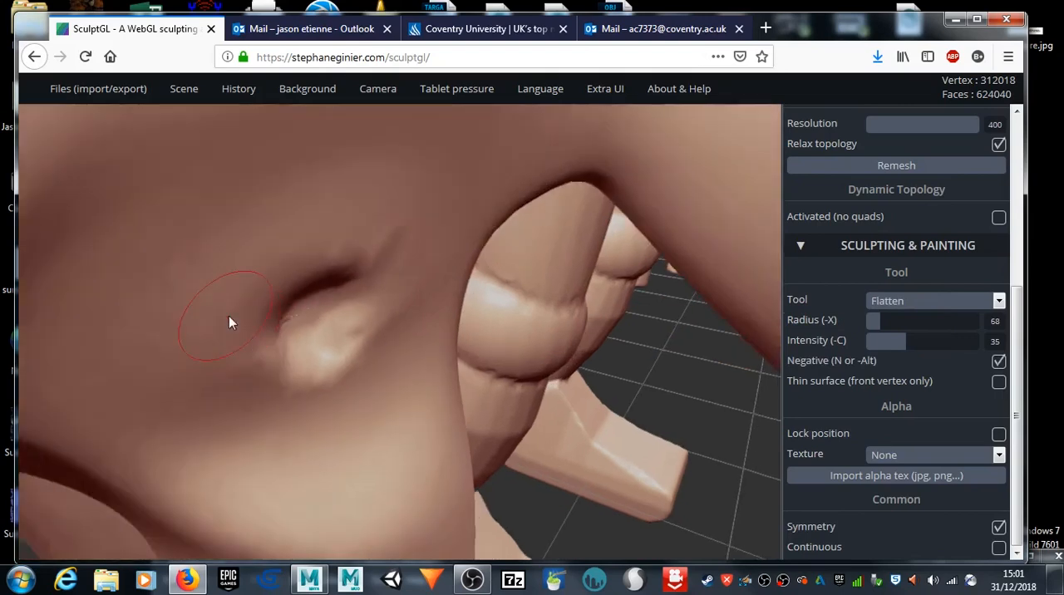
{"action": "scroll", "coordinate": [236, 319], "scroll_direction": "down", "scroll_amount": 2}
{"action": "mouse_move", "coordinate": [379, 395]}
{"action": "left_mouse_down"}
{"action": "mouse_move", "coordinate": [336, 352]}
{"action": "mouse_move", "coordinate": [381, 339]}
{"action": "left_mouse_up"}
Step: Switch to the Brush tool with Negative off and build up the dented base of the finger nearest the thumb
{"action": "mouse_move", "coordinate": [748, 492]}
{"action": "left_mouse_down"}
{"action": "mouse_move", "coordinate": [768, 506]}
{"action": "mouse_move", "coordinate": [655, 466]}
{"action": "mouse_move", "coordinate": [666, 418]}
{"action": "mouse_move", "coordinate": [672, 439]}
{"action": "mouse_move", "coordinate": [657, 428]}
{"action": "left_mouse_up"}
{"action": "key", "text": "n"}
{"action": "left_click", "coordinate": [960, 308]}
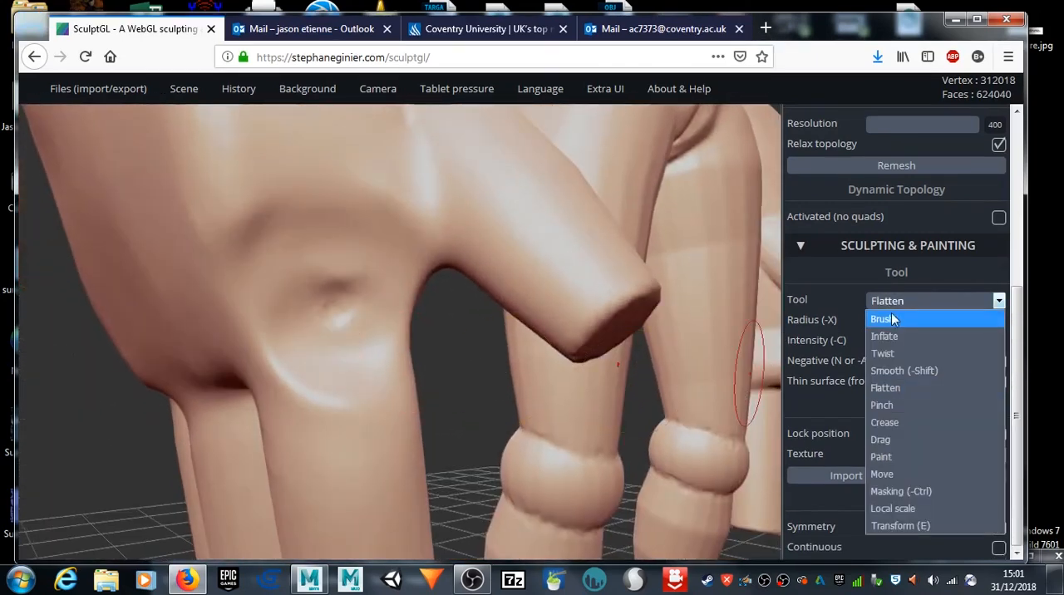
{"action": "left_click", "coordinate": [956, 317]}
{"action": "mouse_move", "coordinate": [293, 279]}
{"action": "left_mouse_down"}
{"action": "mouse_move", "coordinate": [309, 375]}
{"action": "mouse_move", "coordinate": [320, 250]}
{"action": "mouse_move", "coordinate": [310, 378]}
{"action": "mouse_move", "coordinate": [356, 277]}
{"action": "mouse_move", "coordinate": [350, 391]}
{"action": "mouse_move", "coordinate": [266, 250]}
{"action": "mouse_move", "coordinate": [266, 357]}
{"action": "mouse_move", "coordinate": [276, 223]}
{"action": "mouse_move", "coordinate": [321, 349]}
{"action": "mouse_move", "coordinate": [366, 400]}
{"action": "mouse_move", "coordinate": [366, 267]}
{"action": "mouse_move", "coordinate": [366, 429]}
{"action": "mouse_move", "coordinate": [398, 283]}
{"action": "mouse_move", "coordinate": [370, 466]}
{"action": "mouse_move", "coordinate": [334, 329]}
{"action": "mouse_move", "coordinate": [349, 402]}
{"action": "left_mouse_up"}
{"action": "mouse_move", "coordinate": [331, 340]}
{"action": "left_mouse_down", "text": "shift"}
{"action": "mouse_move", "coordinate": [352, 407]}
{"action": "mouse_move", "coordinate": [333, 250]}
{"action": "mouse_move", "coordinate": [374, 336]}
{"action": "left_mouse_up", "text": "shift"}
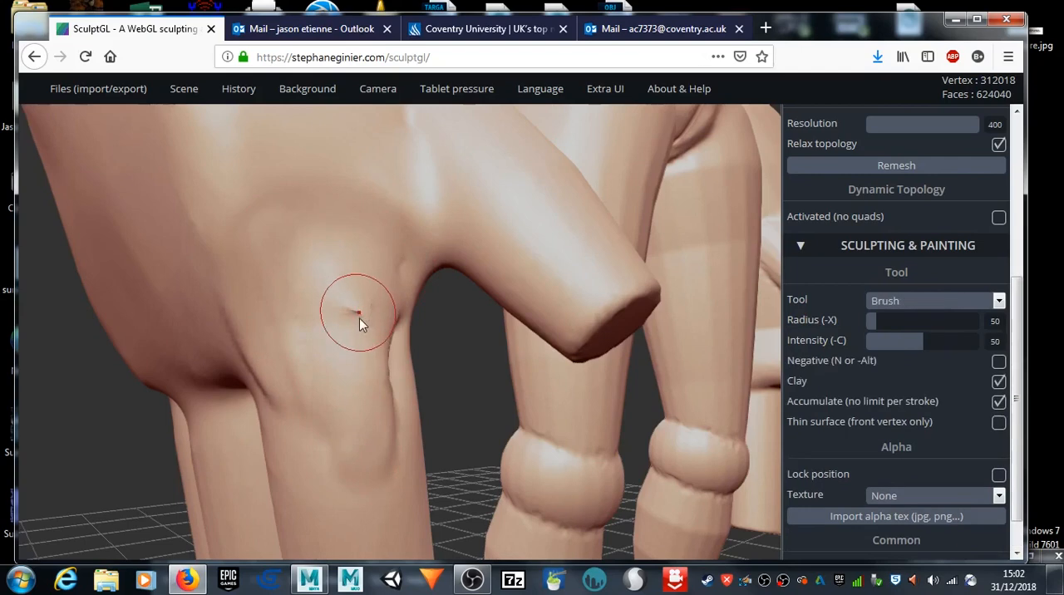
Step: Add further Brush strokes around the pinched spot on that finger's knuckle and smooth the surrounding surface
{"action": "scroll", "coordinate": [359, 312], "scroll_direction": "up", "scroll_amount": 5}
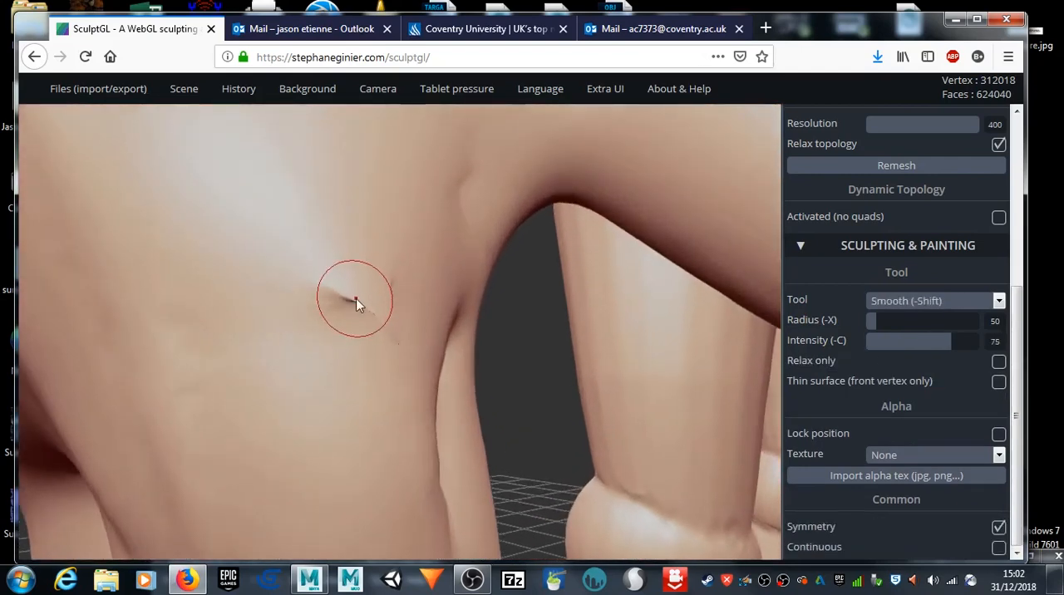
{"action": "mouse_move", "coordinate": [348, 287]}
{"action": "left_mouse_down"}
{"action": "mouse_move", "coordinate": [353, 331]}
{"action": "mouse_move", "coordinate": [399, 287]}
{"action": "mouse_move", "coordinate": [359, 332]}
{"action": "mouse_move", "coordinate": [366, 301]}
{"action": "mouse_move", "coordinate": [374, 303]}
{"action": "left_mouse_up"}
{"action": "mouse_move", "coordinate": [373, 375]}
{"action": "left_mouse_down"}
{"action": "mouse_move", "coordinate": [361, 303]}
{"action": "mouse_move", "coordinate": [403, 349]}
{"action": "mouse_move", "coordinate": [389, 436]}
{"action": "left_mouse_up"}
{"action": "mouse_move", "coordinate": [487, 413]}
{"action": "left_mouse_down"}
{"action": "mouse_move", "coordinate": [516, 375]}
{"action": "mouse_move", "coordinate": [427, 336]}
{"action": "mouse_move", "coordinate": [337, 368]}
{"action": "mouse_move", "coordinate": [350, 388]}
{"action": "left_mouse_up"}
{"action": "mouse_move", "coordinate": [394, 288]}
{"action": "left_mouse_down", "text": "shift"}
{"action": "mouse_move", "coordinate": [391, 257]}
{"action": "mouse_move", "coordinate": [366, 341]}
{"action": "mouse_move", "coordinate": [396, 323]}
{"action": "left_mouse_up", "text": "shift"}
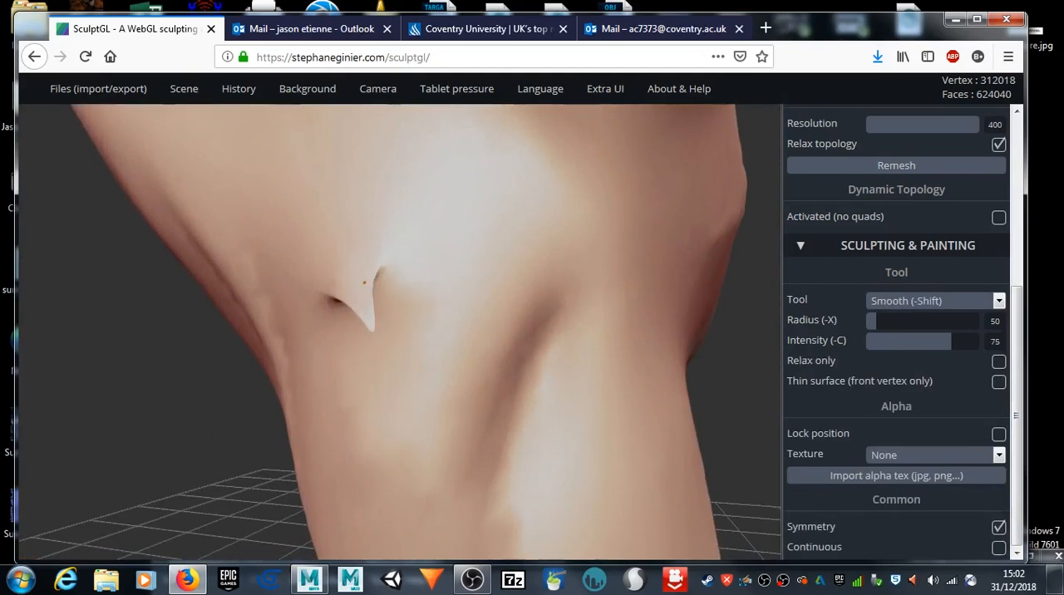
Step: Set the Brush intensity to 100, turn off Accumulate, and work over the small spike at the finger's base
{"action": "mouse_move", "coordinate": [114, 402]}
{"action": "left_mouse_down"}
{"action": "mouse_move", "coordinate": [31, 357]}
{"action": "mouse_move", "coordinate": [37, 316]}
{"action": "mouse_move", "coordinate": [40, 340]}
{"action": "mouse_move", "coordinate": [192, 340]}
{"action": "left_mouse_up"}
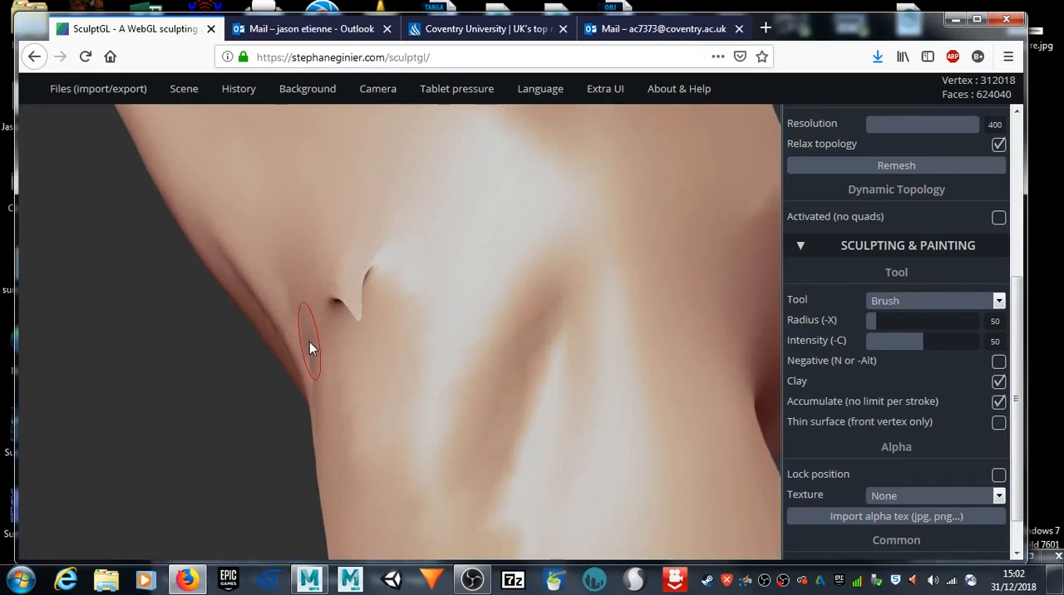
{"action": "left_click_drag", "start_coordinate": [926, 342], "coordinate": [1003, 344]}
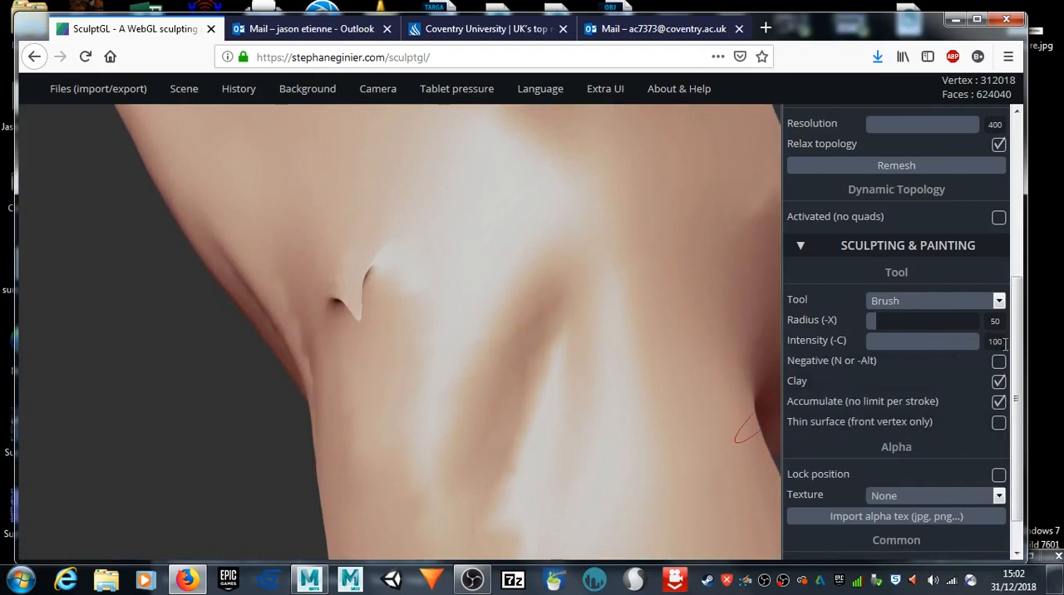
{"action": "left_click", "coordinate": [999, 402]}
{"action": "left_click_drag", "start_coordinate": [380, 311], "coordinate": [384, 304], "text": "shift"}
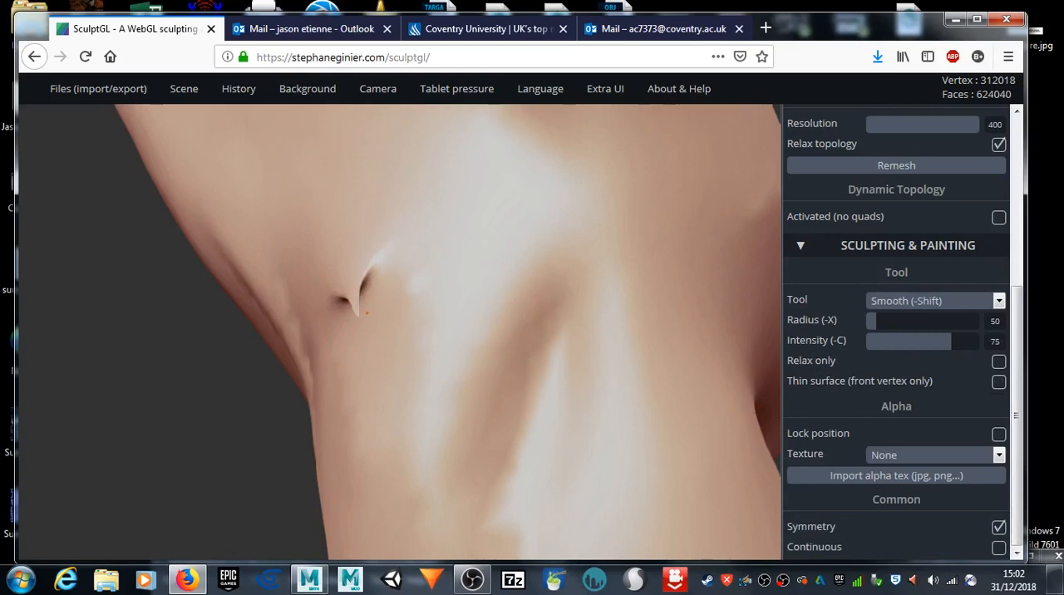
Step: Set the Brush radius to 92, then smooth down the small spike between the two pits
{"action": "key", "text": "x"}
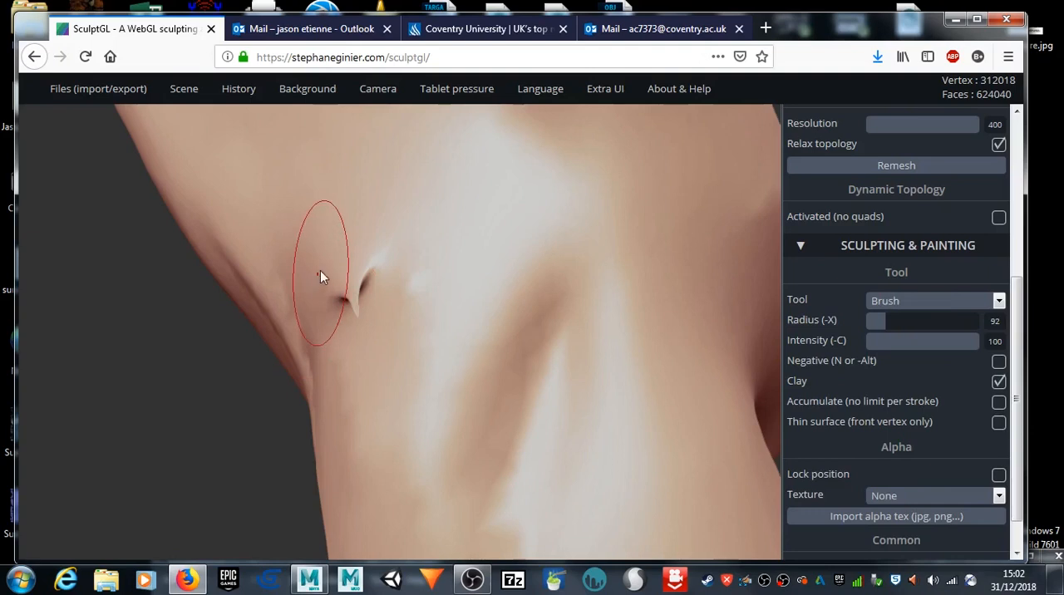
{"action": "key", "text": "shift"}
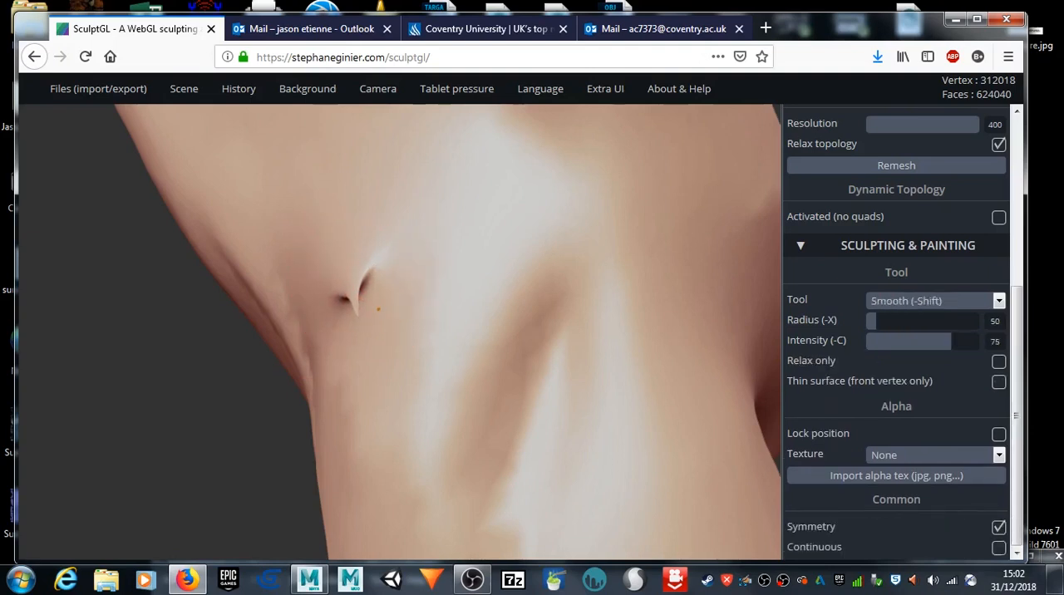
{"action": "key", "text": "shift"}
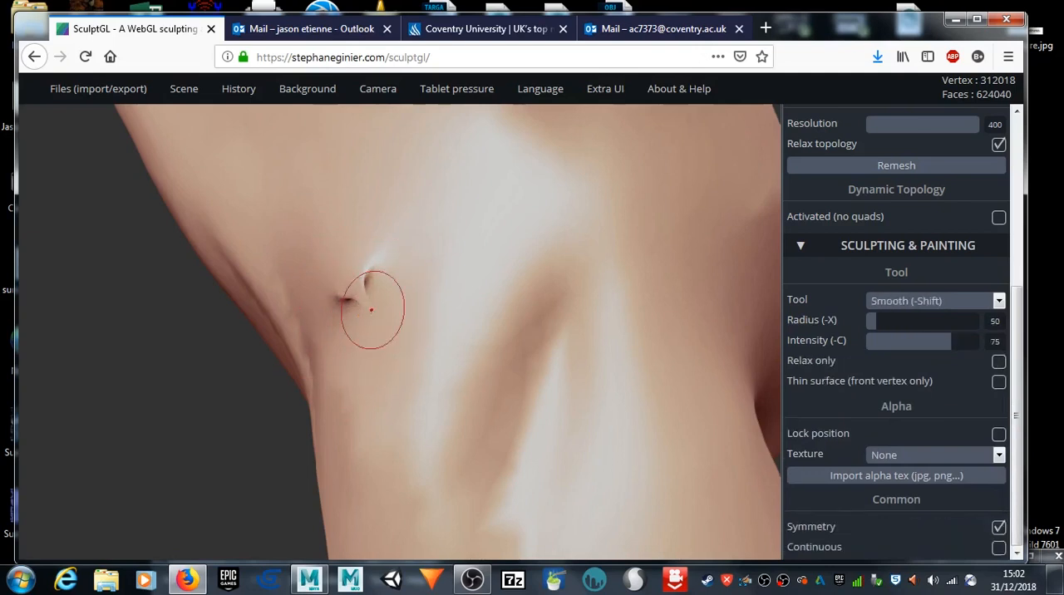
{"action": "left_click_drag", "start_coordinate": [371, 312], "coordinate": [347, 288], "text": "shift"}
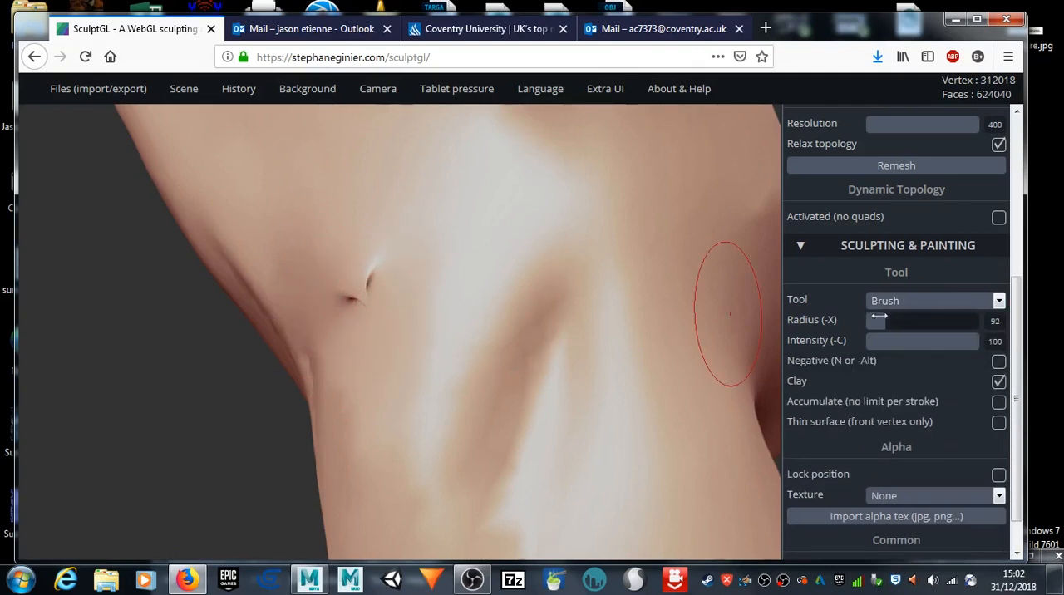
Step: Set the Brush radius to 145 and the Smooth radius to 121, then smooth over the two small pits
{"action": "left_click_drag", "start_coordinate": [879, 318], "coordinate": [903, 317]}
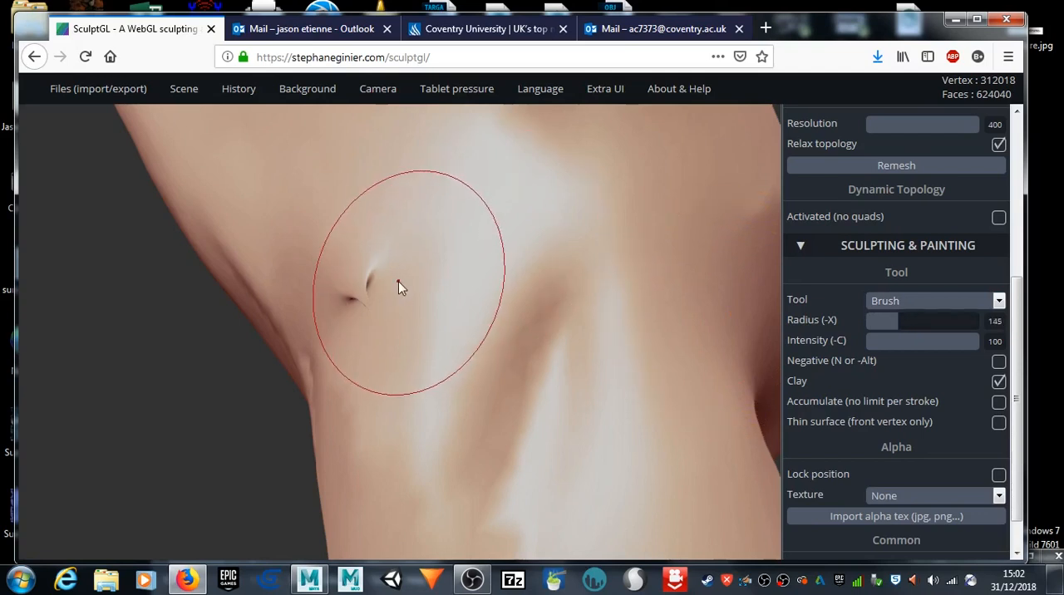
{"action": "key", "text": "shift"}
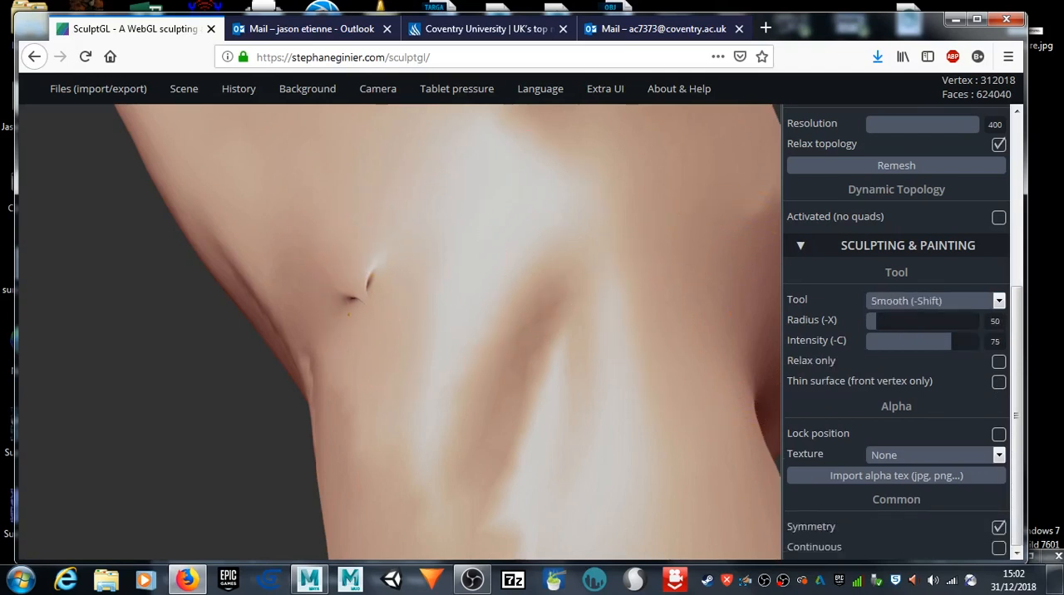
{"action": "key", "text": "shift"}
{"action": "left_click_drag", "start_coordinate": [884, 320], "coordinate": [894, 320]}
{"action": "mouse_move", "coordinate": [356, 321]}
{"action": "left_mouse_down", "text": "shift"}
{"action": "mouse_move", "coordinate": [364, 303]}
{"action": "mouse_move", "coordinate": [330, 306]}
{"action": "left_mouse_up", "text": "shift"}
Step: Smooth the pinched crease at the finger's base from several angles with the larger Smooth radius
{"action": "scroll", "coordinate": [403, 302], "scroll_direction": "up", "scroll_amount": 4}
{"action": "mouse_move", "coordinate": [126, 358]}
{"action": "left_mouse_down"}
{"action": "mouse_move", "coordinate": [96, 356]}
{"action": "mouse_move", "coordinate": [57, 313]}
{"action": "mouse_move", "coordinate": [47, 283]}
{"action": "mouse_move", "coordinate": [121, 281]}
{"action": "left_mouse_up"}
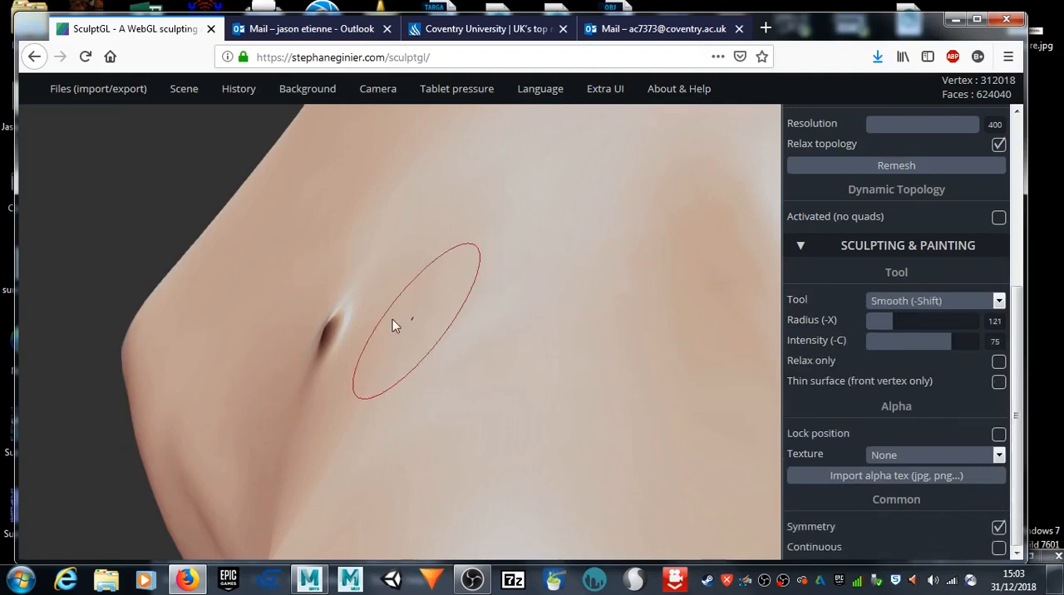
{"action": "left_click_drag", "start_coordinate": [337, 319], "coordinate": [342, 314], "text": "shift"}
{"action": "left_click_drag", "start_coordinate": [106, 196], "coordinate": [226, 253]}
{"action": "left_click_drag", "start_coordinate": [275, 276], "coordinate": [277, 280], "text": "shift"}
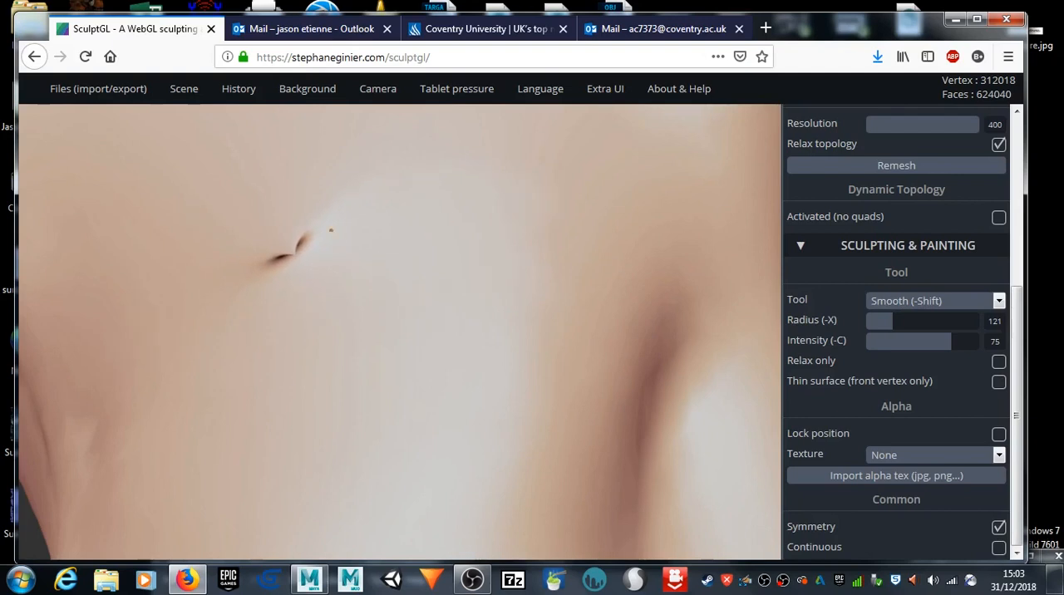
{"action": "left_click_drag", "start_coordinate": [410, 231], "coordinate": [321, 241], "text": "shift"}
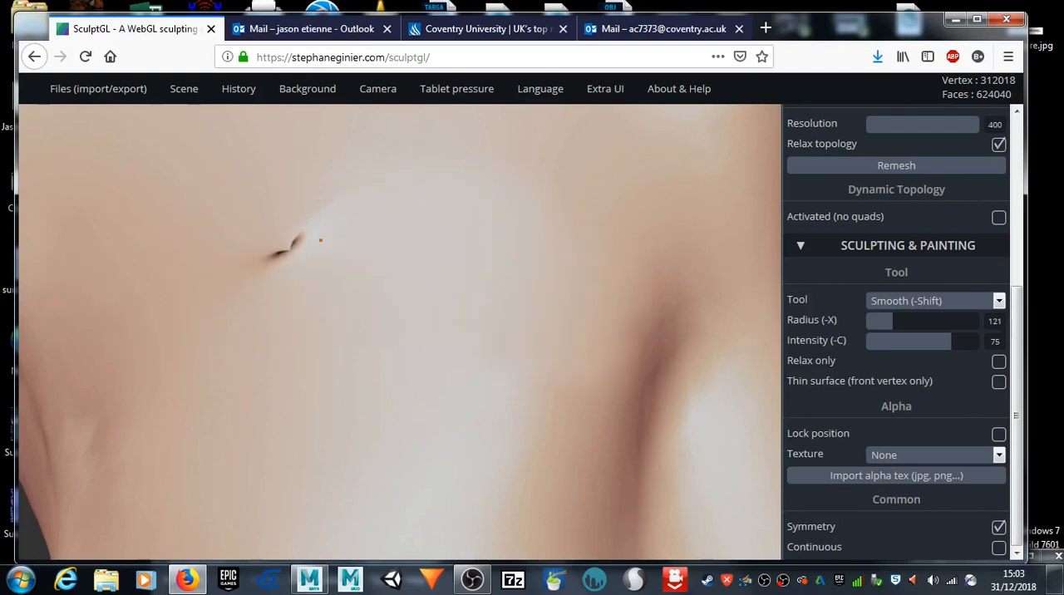
Step: Build up the surface around the remaining crease with the Brush and smooth it down to a small pit
{"action": "left_click_drag", "start_coordinate": [214, 264], "coordinate": [416, 233], "text": "shift"}
{"action": "mouse_move", "coordinate": [355, 215]}
{"action": "middle_mouse_down", "text": "shift"}
{"action": "mouse_move", "coordinate": [445, 318]}
{"action": "mouse_move", "coordinate": [426, 331]}
{"action": "middle_mouse_up", "text": "shift"}
{"action": "mouse_move", "coordinate": [397, 333]}
{"action": "left_mouse_down"}
{"action": "mouse_move", "coordinate": [350, 368]}
{"action": "mouse_move", "coordinate": [349, 323]}
{"action": "mouse_move", "coordinate": [395, 287]}
{"action": "left_mouse_up"}
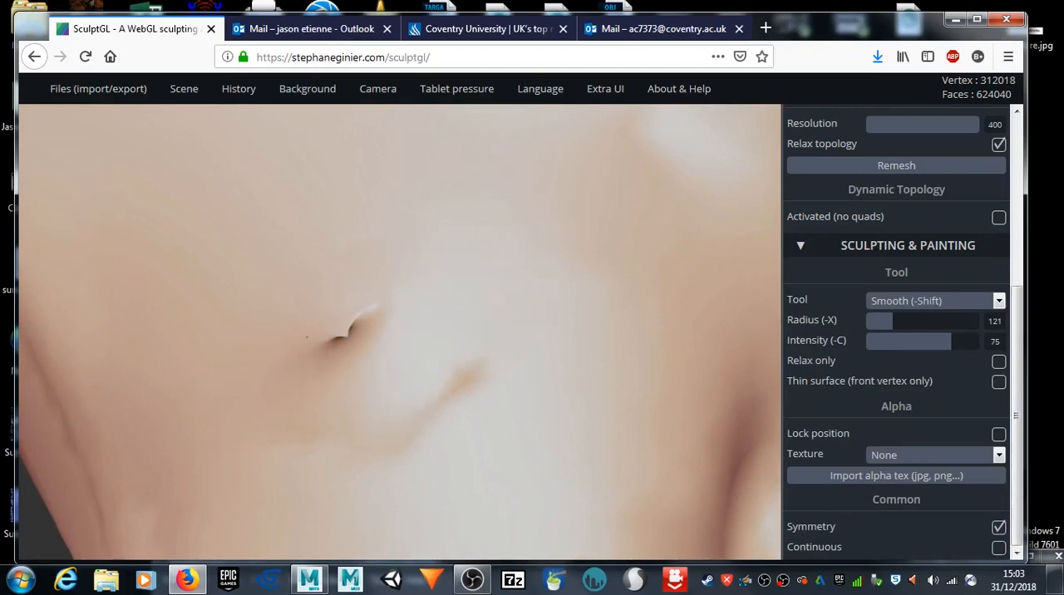
{"action": "mouse_move", "coordinate": [186, 311]}
{"action": "left_mouse_down", "text": "shift"}
{"action": "mouse_move", "coordinate": [430, 302]}
{"action": "mouse_move", "coordinate": [276, 380]}
{"action": "left_mouse_up", "text": "shift"}
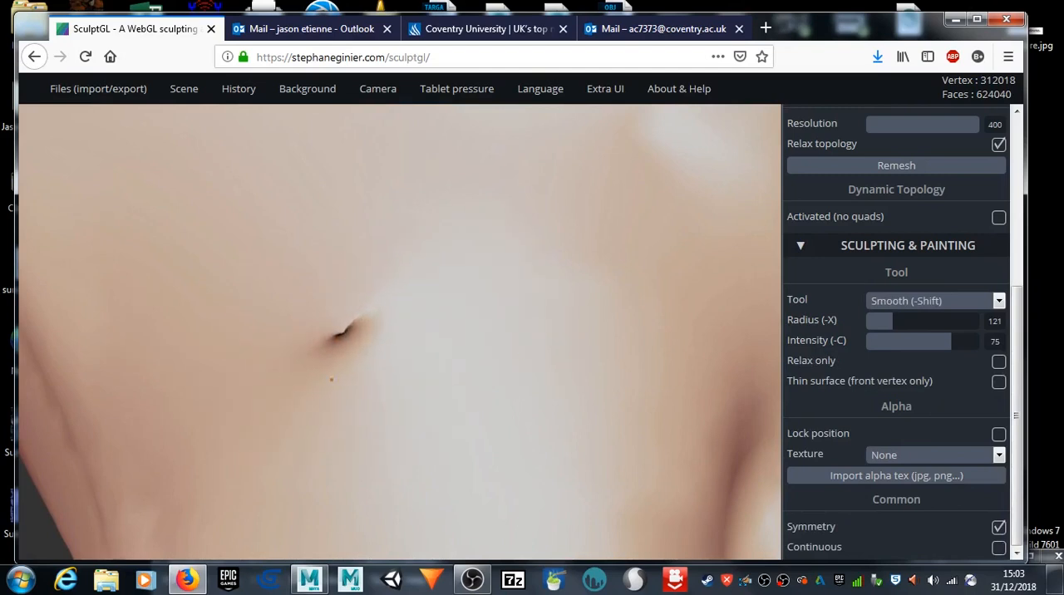
{"action": "mouse_move", "coordinate": [410, 326]}
{"action": "left_mouse_down", "text": "shift"}
{"action": "mouse_move", "coordinate": [332, 331]}
{"action": "mouse_move", "coordinate": [383, 316]}
{"action": "left_mouse_up", "text": "shift"}
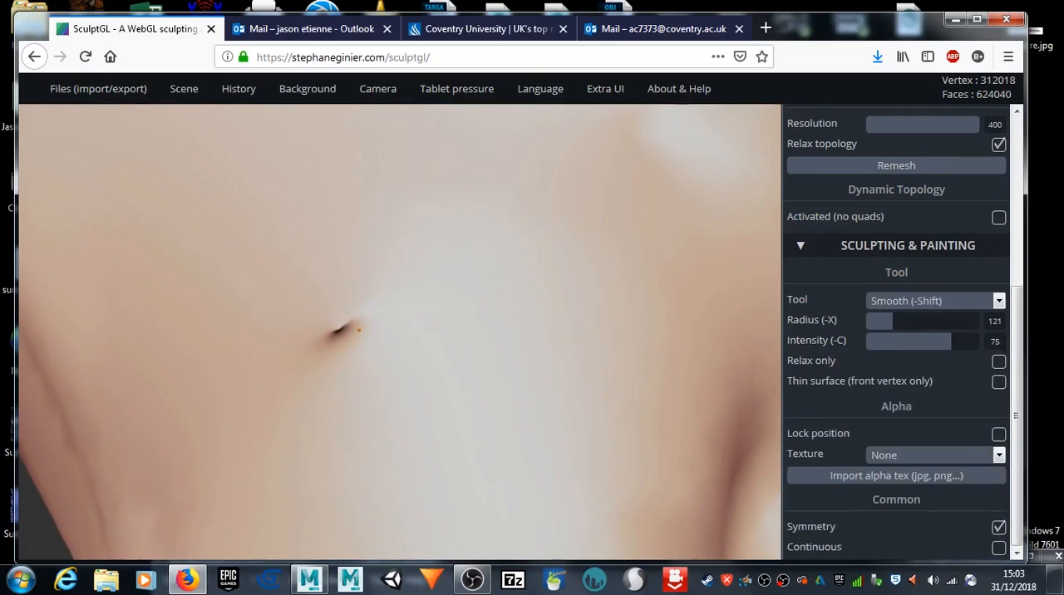
{"action": "left_click_drag", "start_coordinate": [379, 324], "coordinate": [305, 328], "text": "shift"}
{"action": "mouse_move", "coordinate": [411, 304]}
{"action": "left_mouse_down", "text": "shift"}
{"action": "mouse_move", "coordinate": [414, 321]}
{"action": "mouse_move", "coordinate": [388, 316]}
{"action": "left_mouse_up", "text": "shift"}
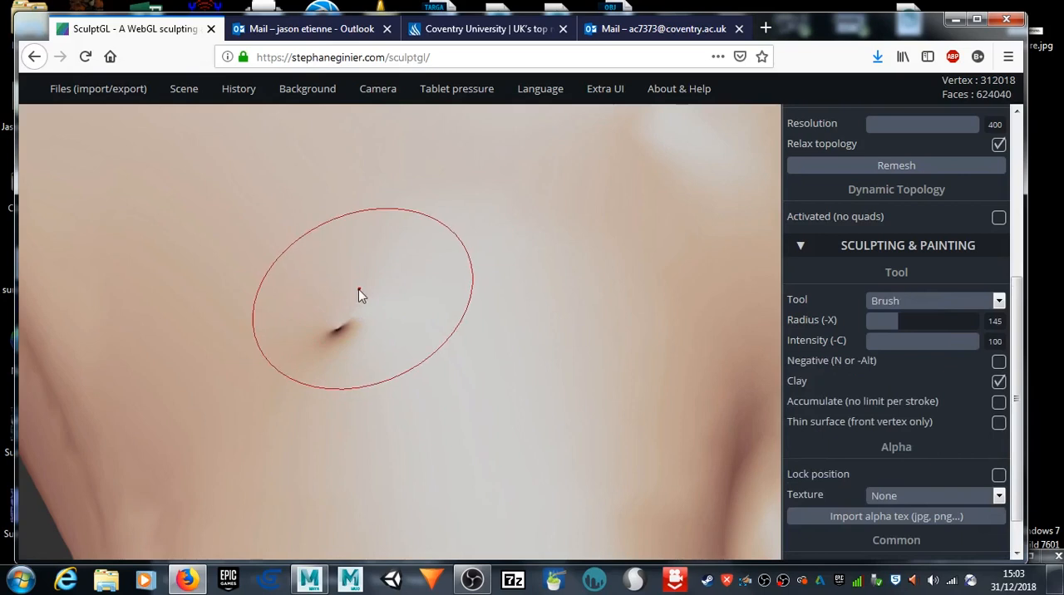
Step: Cover the last small pit with Brush strokes, toggling Negative, and smooth the patch into the surrounding skin
{"action": "key", "text": "n"}
{"action": "left_click_drag", "start_coordinate": [302, 280], "coordinate": [366, 304]}
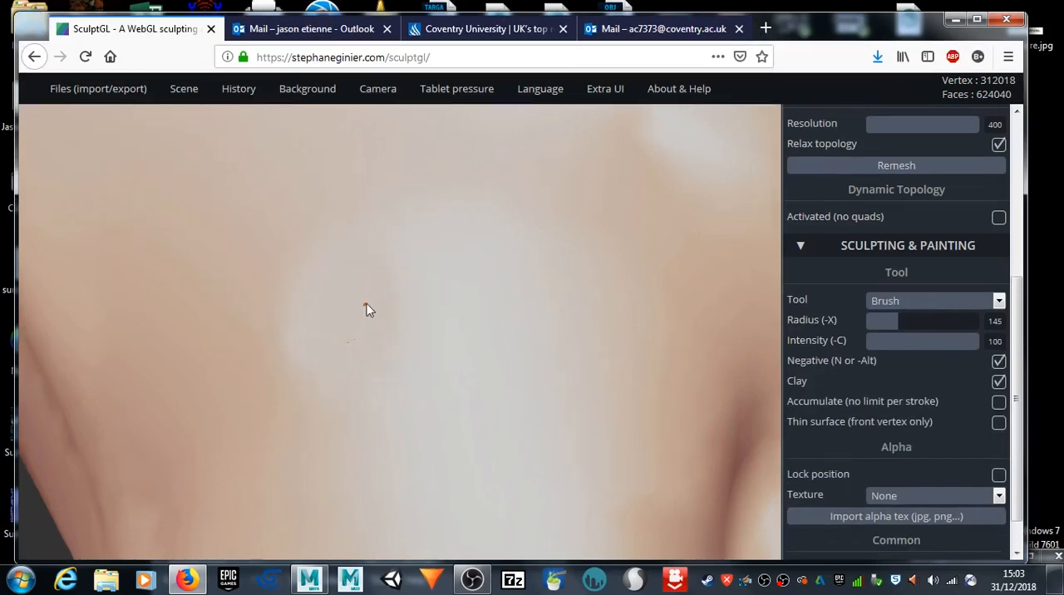
{"action": "left_click_drag", "start_coordinate": [354, 342], "coordinate": [360, 359], "text": "shift"}
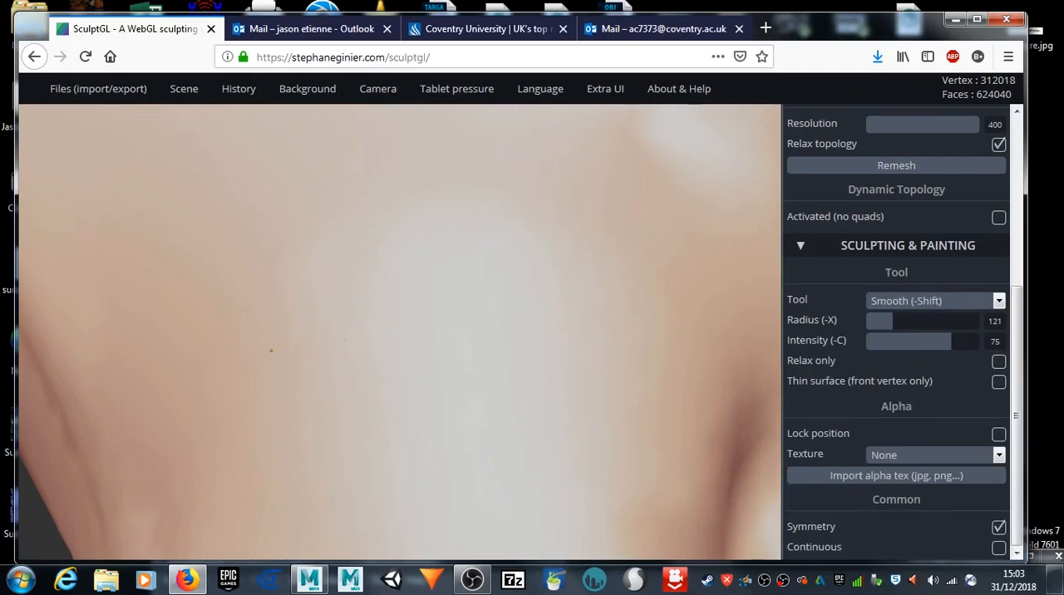
{"action": "scroll", "coordinate": [493, 360], "scroll_direction": "down", "scroll_amount": 10}
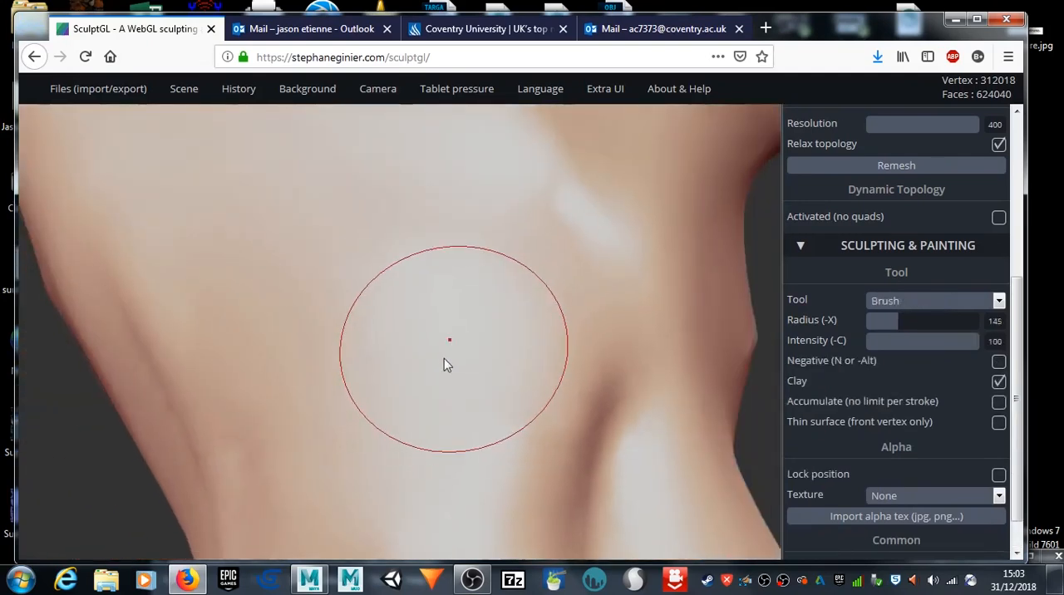
Step: Set the Brush radius to 53 and build up long ridges from the knuckle down the finger nearest the thumb
{"action": "mouse_move", "coordinate": [137, 393]}
{"action": "left_mouse_down"}
{"action": "mouse_move", "coordinate": [281, 419]}
{"action": "mouse_move", "coordinate": [427, 365]}
{"action": "mouse_move", "coordinate": [375, 408]}
{"action": "mouse_move", "coordinate": [310, 311]}
{"action": "left_mouse_up"}
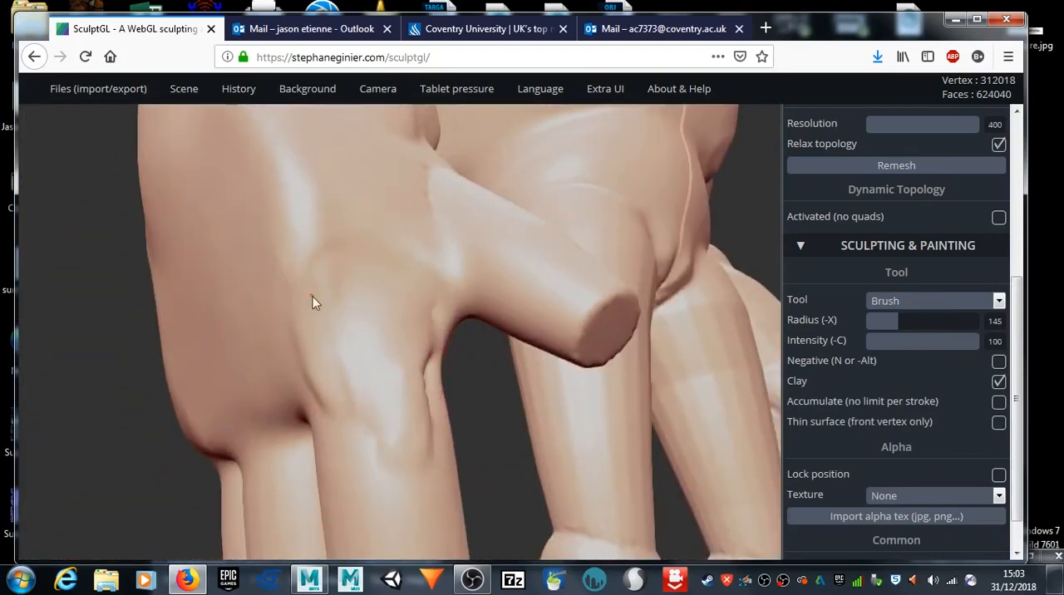
{"action": "left_click_drag", "start_coordinate": [897, 317], "coordinate": [893, 319]}
{"action": "key", "text": "x"}
{"action": "left_click_drag", "start_coordinate": [324, 336], "coordinate": [344, 401]}
{"action": "left_click_drag", "start_coordinate": [318, 283], "coordinate": [391, 499]}
{"action": "left_click_drag", "start_coordinate": [354, 308], "coordinate": [421, 505]}
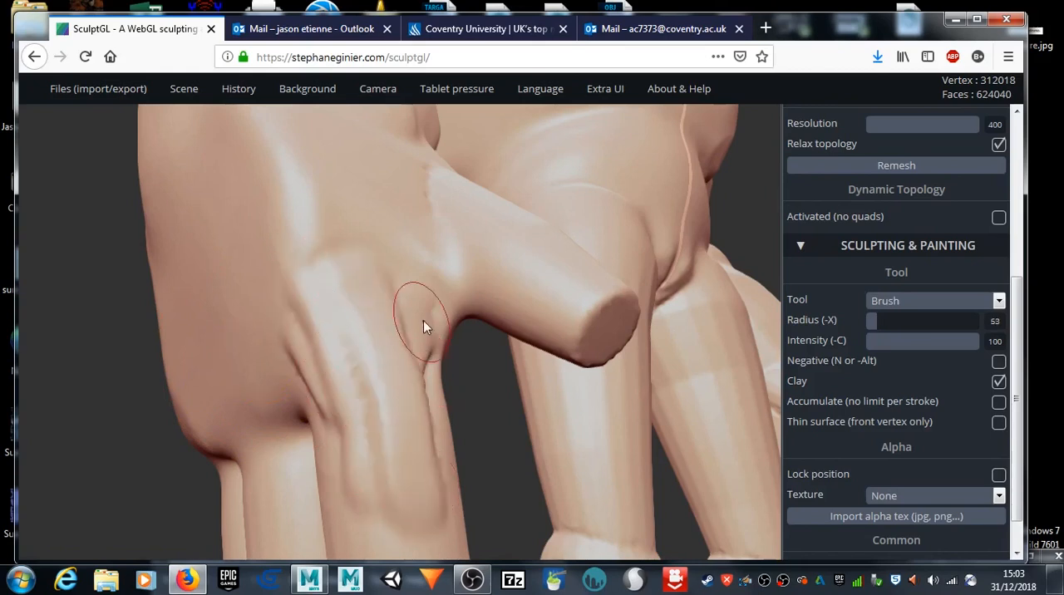
{"action": "left_click_drag", "start_coordinate": [423, 323], "coordinate": [435, 485]}
Step: Smooth the new finger ridges and blend the knuckle into the back of the hand
{"action": "mouse_move", "coordinate": [504, 476]}
{"action": "left_mouse_down"}
{"action": "mouse_move", "coordinate": [449, 444]}
{"action": "mouse_move", "coordinate": [402, 449]}
{"action": "left_mouse_up"}
{"action": "mouse_move", "coordinate": [453, 396]}
{"action": "left_mouse_down"}
{"action": "mouse_move", "coordinate": [437, 444]}
{"action": "mouse_move", "coordinate": [360, 319]}
{"action": "mouse_move", "coordinate": [420, 283]}
{"action": "left_mouse_up"}
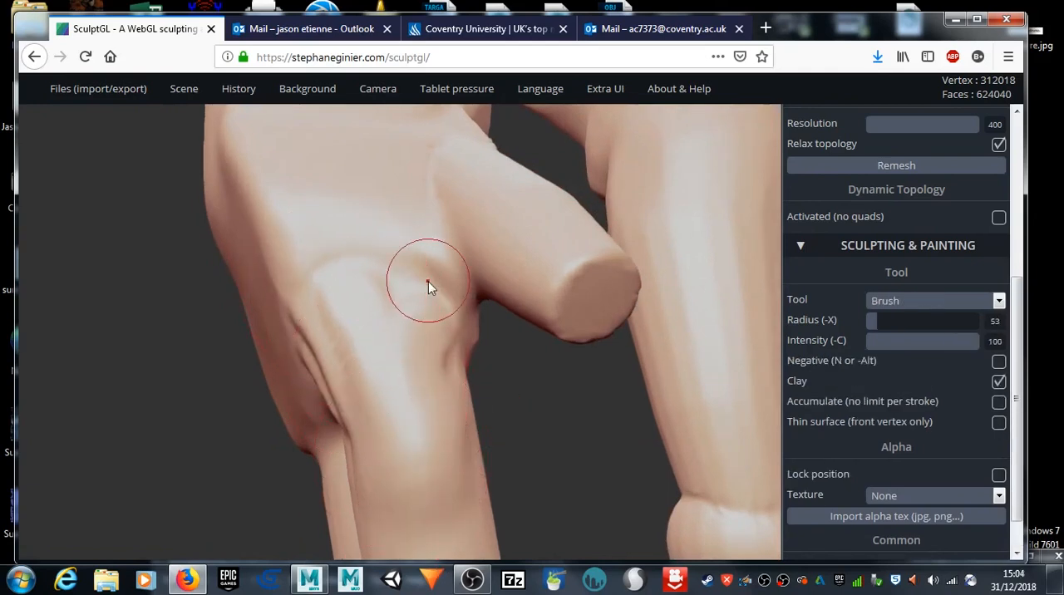
{"action": "mouse_move", "coordinate": [323, 323]}
{"action": "left_mouse_down", "text": "shift"}
{"action": "mouse_move", "coordinate": [309, 285]}
{"action": "mouse_move", "coordinate": [316, 248]}
{"action": "left_mouse_up", "text": "shift"}
{"action": "mouse_move", "coordinate": [318, 250]}
{"action": "left_mouse_down"}
{"action": "mouse_move", "coordinate": [375, 297]}
{"action": "mouse_move", "coordinate": [417, 263]}
{"action": "mouse_move", "coordinate": [394, 351]}
{"action": "mouse_move", "coordinate": [402, 387]}
{"action": "left_mouse_up"}
{"action": "scroll", "coordinate": [574, 413], "scroll_direction": "down", "scroll_amount": 5}
{"action": "scroll", "coordinate": [324, 333], "scroll_direction": "up", "scroll_amount": 2}
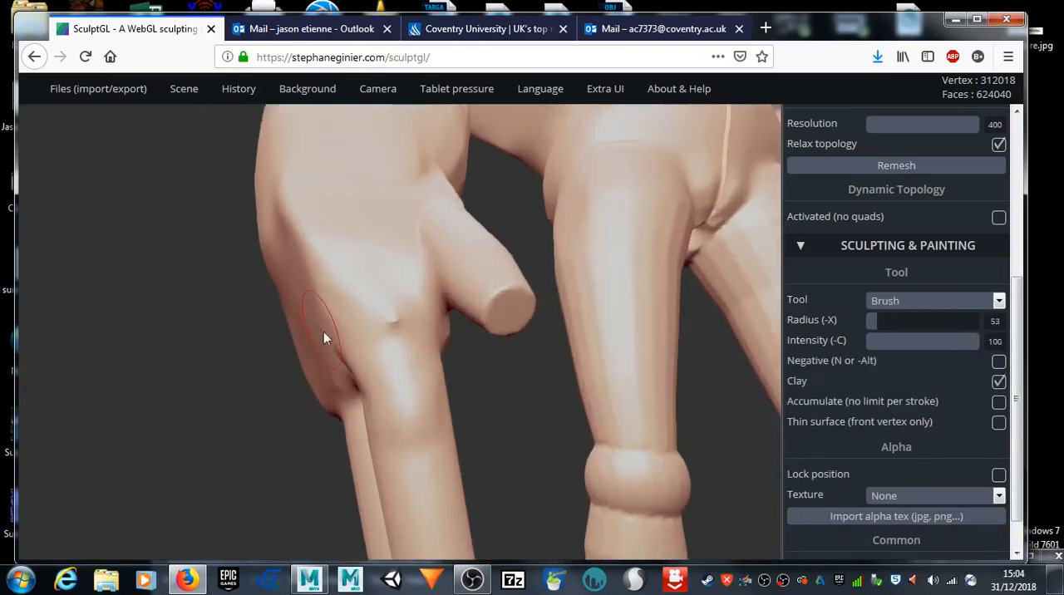
Step: Switch to the Flatten tool at radius 68 and flatten the small pinched bump on the knuckle
{"action": "scroll", "coordinate": [324, 332], "scroll_direction": "up", "scroll_amount": 5}
{"action": "key", "text": "shift"}
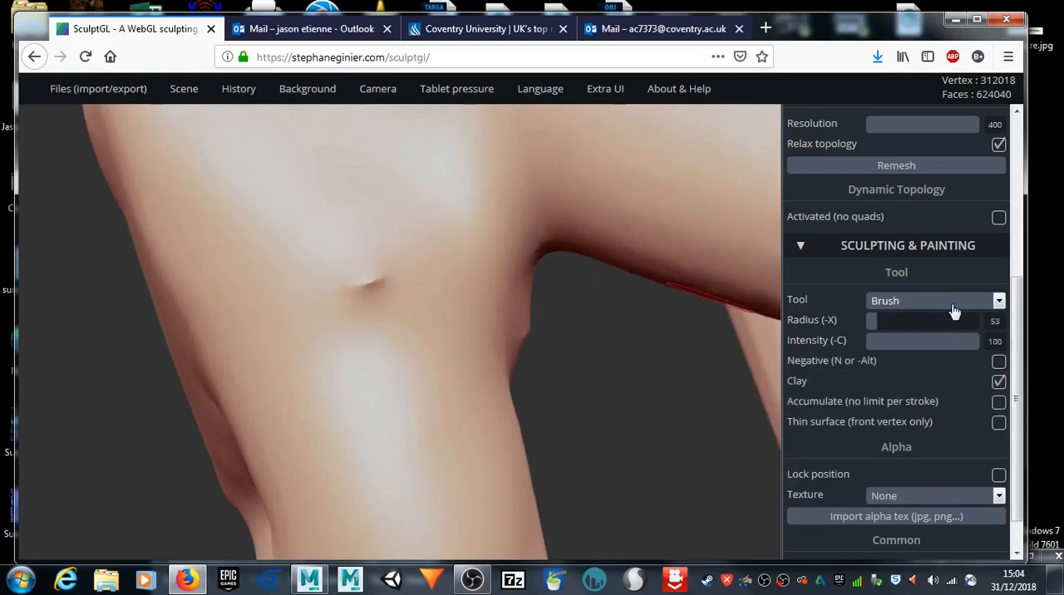
{"action": "left_click", "coordinate": [997, 301]}
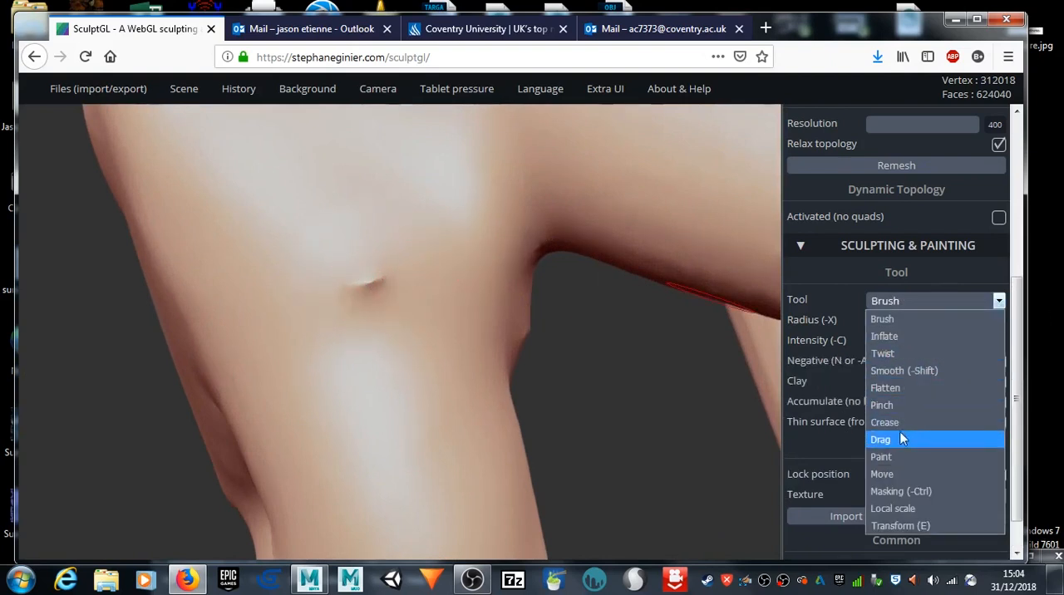
{"action": "left_click", "coordinate": [890, 388]}
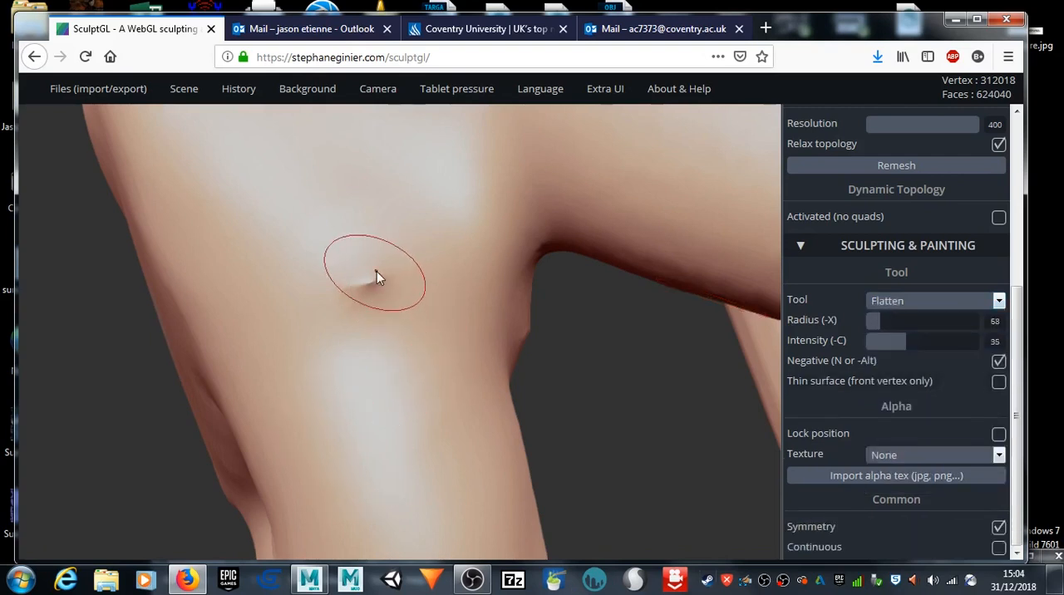
{"action": "left_click_drag", "start_coordinate": [376, 288], "coordinate": [353, 310]}
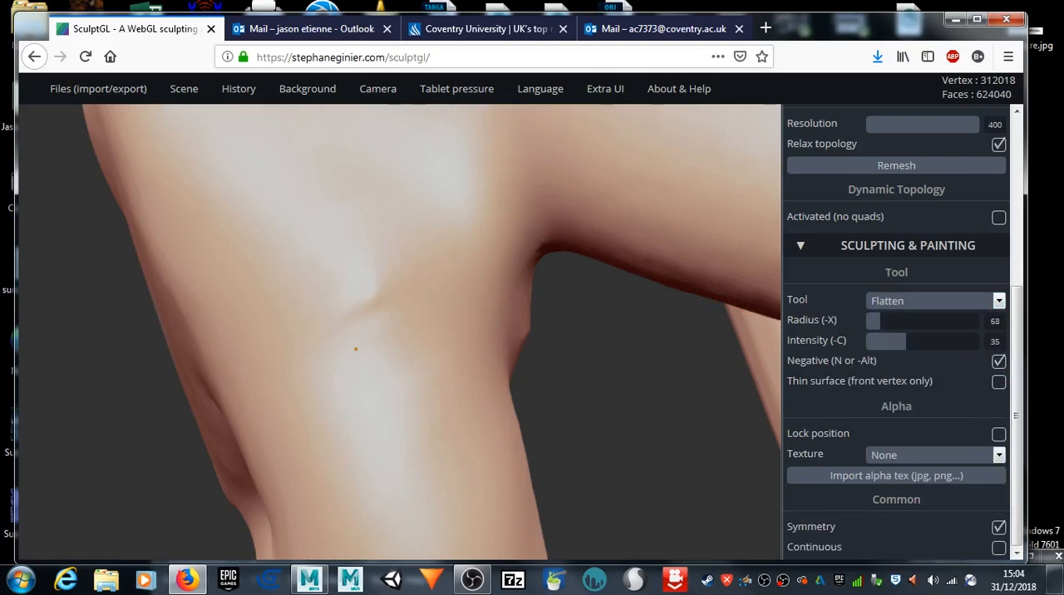
{"action": "mouse_move", "coordinate": [305, 364]}
{"action": "right_mouse_down"}
{"action": "mouse_move", "coordinate": [199, 465]}
{"action": "mouse_move", "coordinate": [181, 519]}
{"action": "mouse_move", "coordinate": [340, 446]}
{"action": "mouse_move", "coordinate": [306, 341]}
{"action": "mouse_move", "coordinate": [422, 379]}
{"action": "mouse_move", "coordinate": [408, 426]}
{"action": "mouse_move", "coordinate": [376, 411]}
{"action": "right_mouse_up"}
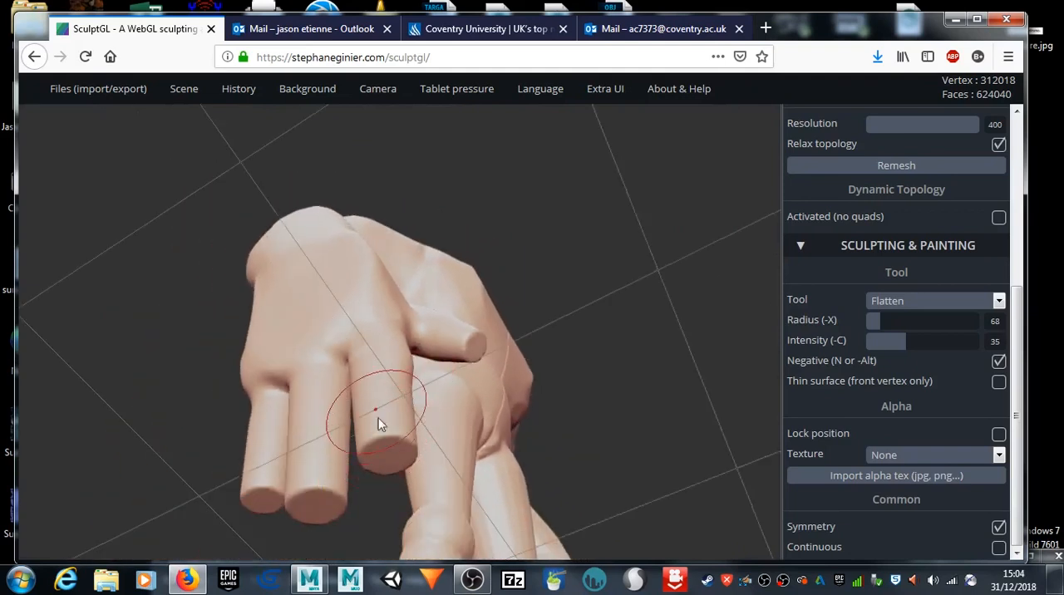
Step: Smooth the flat ends of the three fingers into rounded fingertips
{"action": "key", "text": "shift"}
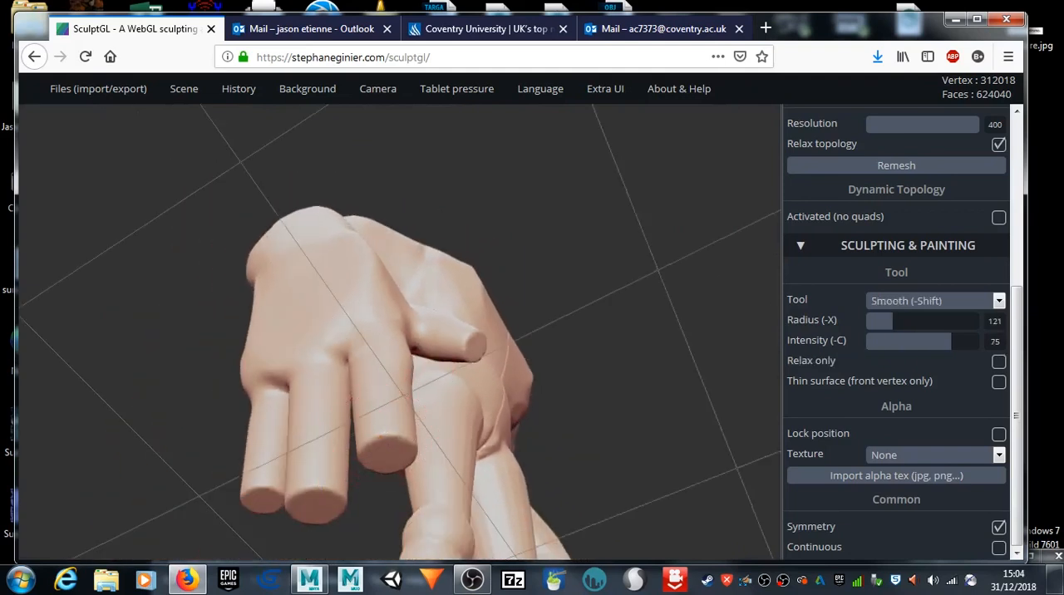
{"action": "left_click_drag", "start_coordinate": [401, 457], "coordinate": [382, 445], "text": "shift"}
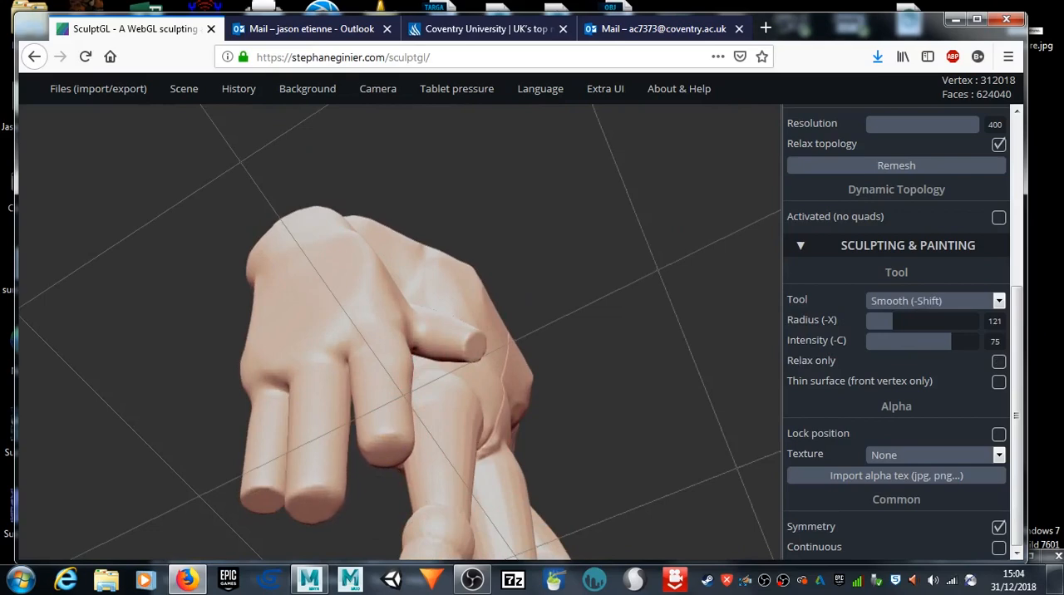
{"action": "left_click_drag", "start_coordinate": [264, 505], "coordinate": [320, 506], "text": "shift"}
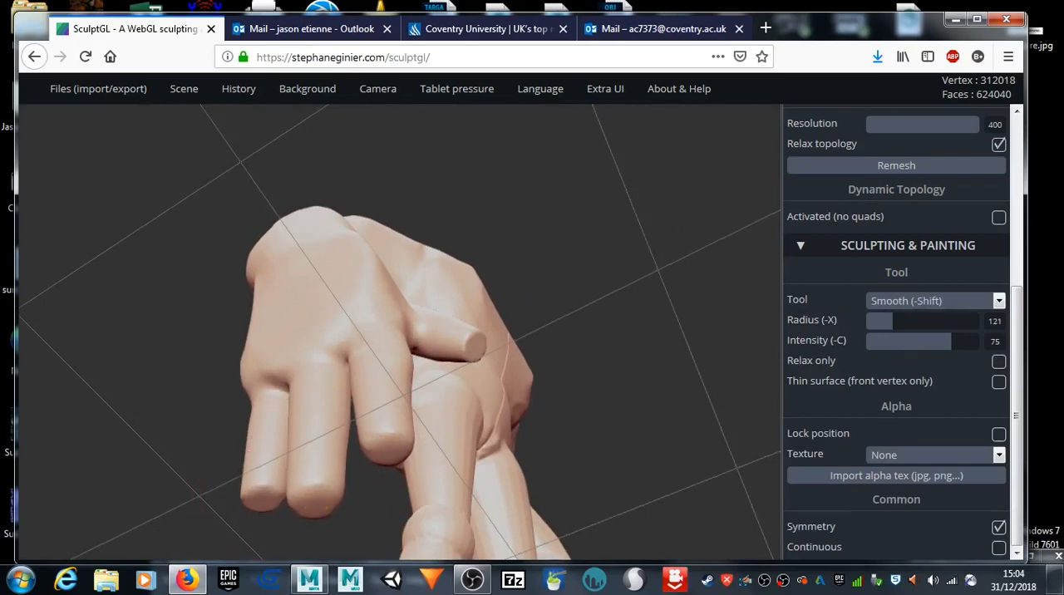
{"action": "mouse_move", "coordinate": [174, 482]}
{"action": "left_mouse_down"}
{"action": "mouse_move", "coordinate": [371, 527]}
{"action": "mouse_move", "coordinate": [380, 568]}
{"action": "left_mouse_up"}
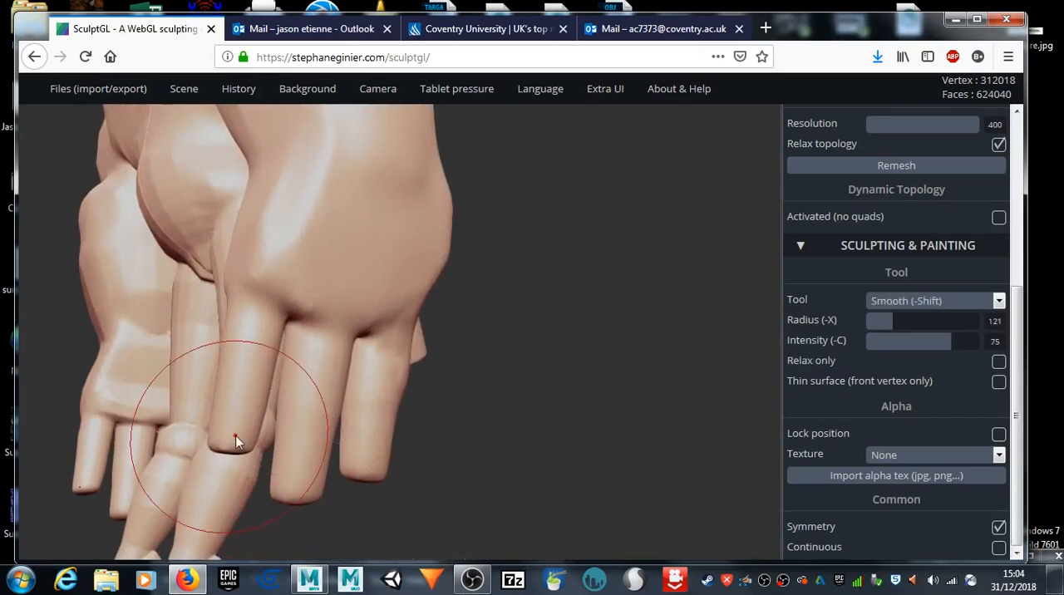
Step: Smooth the flat end of the finger nearest the thumb and the hand's surface around it
{"action": "left_click_drag", "start_coordinate": [240, 429], "coordinate": [228, 447], "text": "shift"}
{"action": "left_click_drag", "start_coordinate": [649, 441], "coordinate": [468, 325]}
{"action": "left_click_drag", "start_coordinate": [450, 272], "coordinate": [454, 268], "text": "shift"}
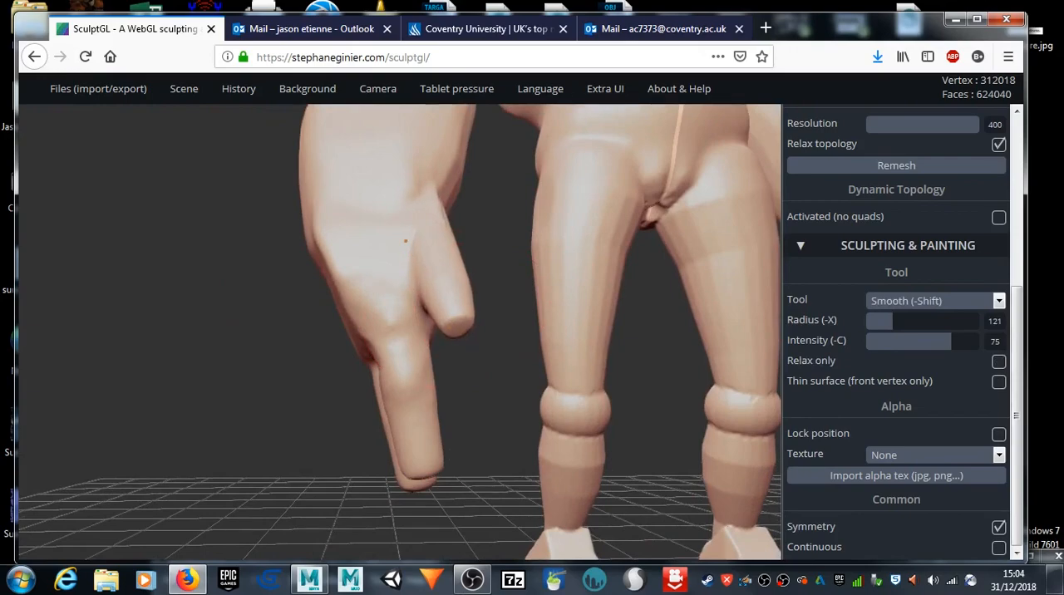
Step: Undo the smoothing strokes around the base of the thumb on the palm side
{"action": "mouse_move", "coordinate": [350, 358]}
{"action": "left_mouse_down"}
{"action": "mouse_move", "coordinate": [278, 340]}
{"action": "mouse_move", "coordinate": [274, 368]}
{"action": "mouse_move", "coordinate": [175, 379]}
{"action": "mouse_move", "coordinate": [102, 361]}
{"action": "mouse_move", "coordinate": [390, 451]}
{"action": "mouse_move", "coordinate": [356, 432]}
{"action": "mouse_move", "coordinate": [522, 418]}
{"action": "left_mouse_up"}
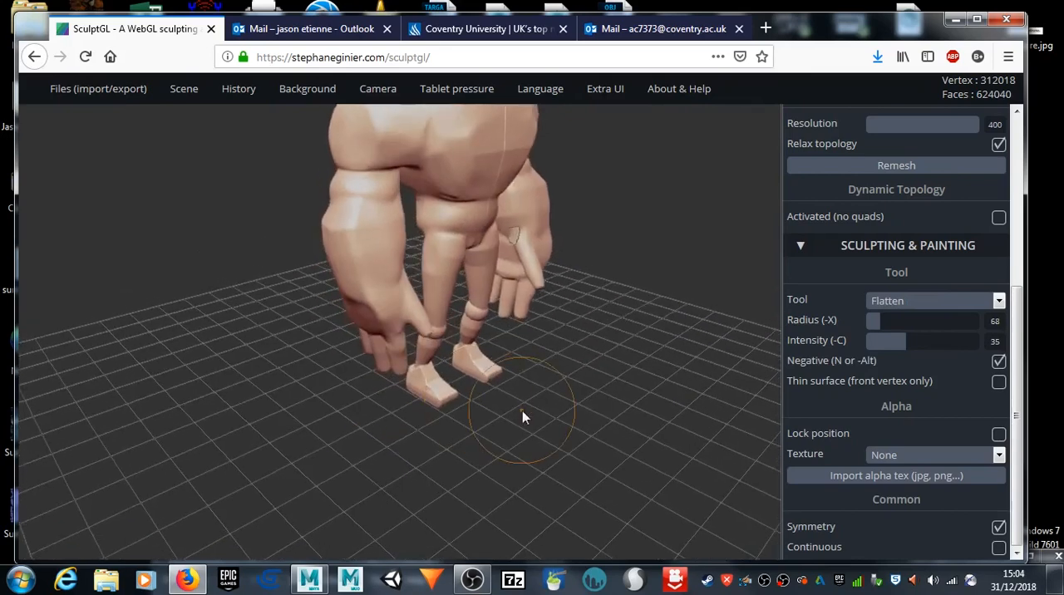
{"action": "mouse_move", "coordinate": [635, 203]}
{"action": "middle_mouse_down"}
{"action": "mouse_move", "coordinate": [566, 273]}
{"action": "mouse_move", "coordinate": [530, 281]}
{"action": "middle_mouse_up"}
{"action": "scroll", "coordinate": [532, 285], "scroll_direction": "up", "scroll_amount": 4}
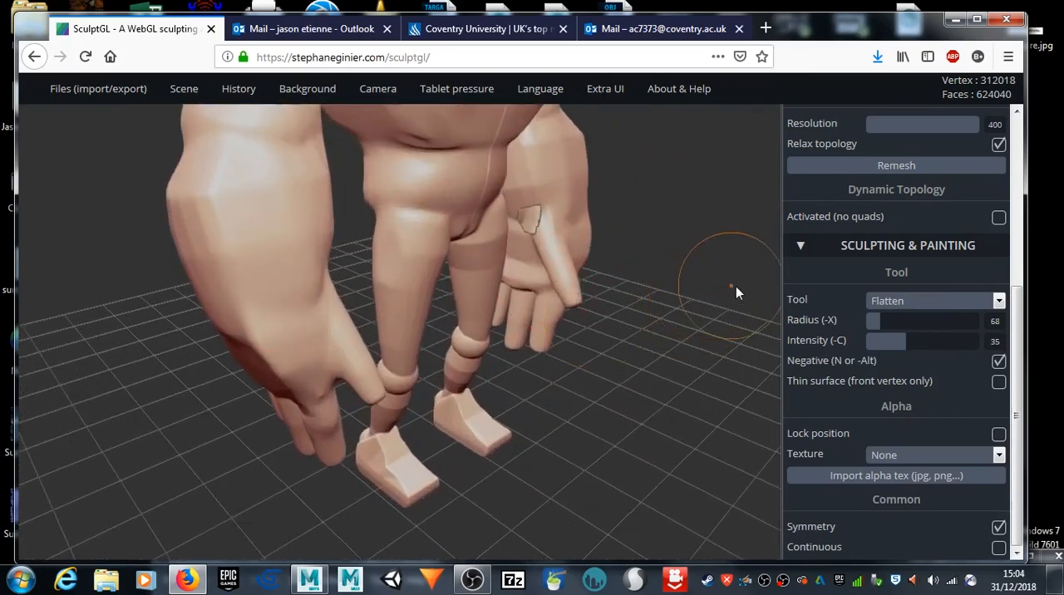
{"action": "middle_click_drag", "start_coordinate": [708, 273], "coordinate": [570, 369], "text": "shift"}
{"action": "scroll", "coordinate": [544, 285], "scroll_direction": "up", "scroll_amount": 5}
{"action": "middle_click_drag", "start_coordinate": [637, 343], "coordinate": [578, 396], "text": "shift"}
{"action": "mouse_move", "coordinate": [604, 412]}
{"action": "left_mouse_down"}
{"action": "mouse_move", "coordinate": [344, 365]}
{"action": "mouse_move", "coordinate": [542, 407]}
{"action": "mouse_move", "coordinate": [569, 403]}
{"action": "mouse_move", "coordinate": [585, 379]}
{"action": "left_mouse_up"}
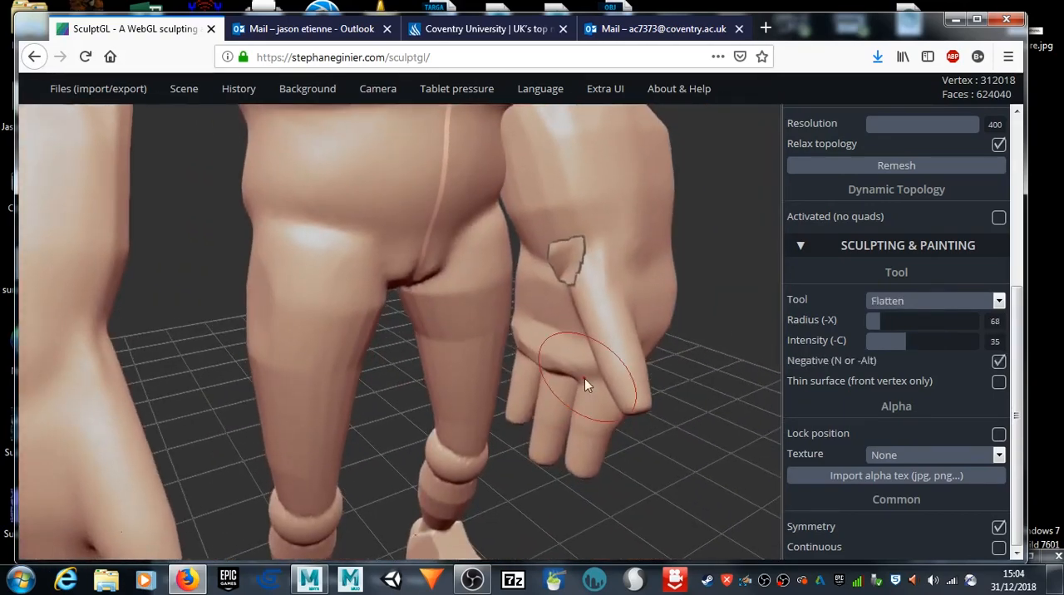
{"action": "mouse_move", "coordinate": [547, 250]}
{"action": "left_mouse_down", "text": "shift"}
{"action": "mouse_move", "coordinate": [559, 270]}
{"action": "mouse_move", "coordinate": [632, 235]}
{"action": "left_mouse_up", "text": "shift"}
{"action": "key", "text": "ctrl+z"}
{"action": "key", "text": "ctrl+z"}
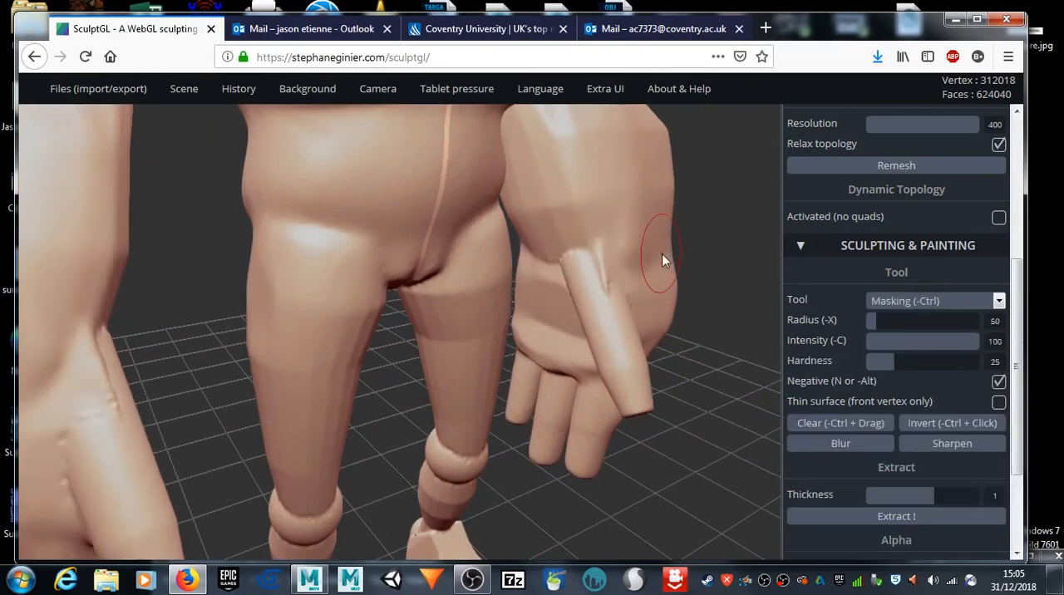
{"action": "left_click_drag", "start_coordinate": [588, 291], "coordinate": [585, 269], "text": "shift"}
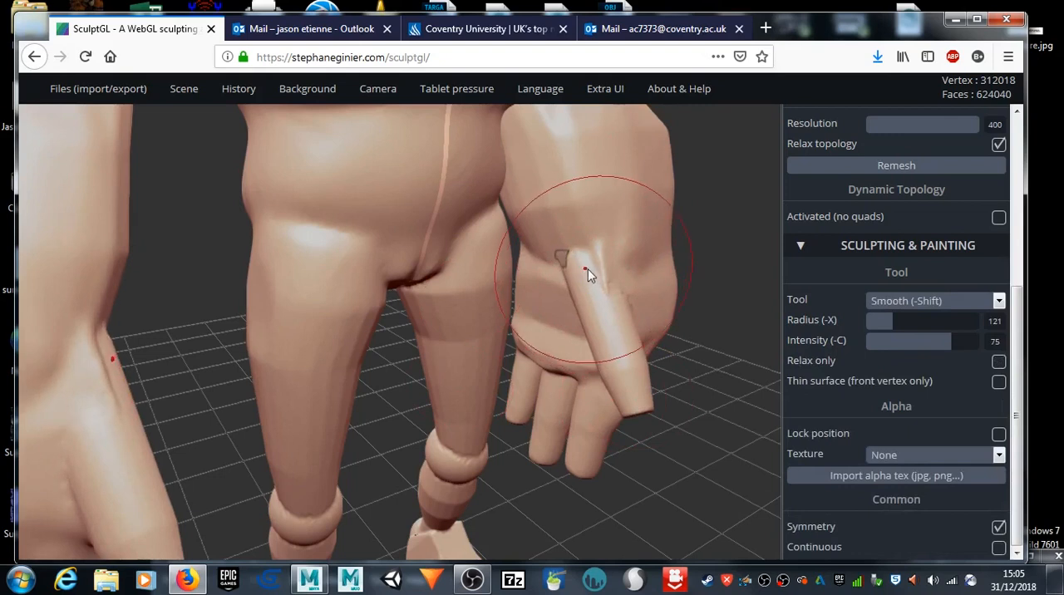
{"action": "key", "text": "ctrl+z"}
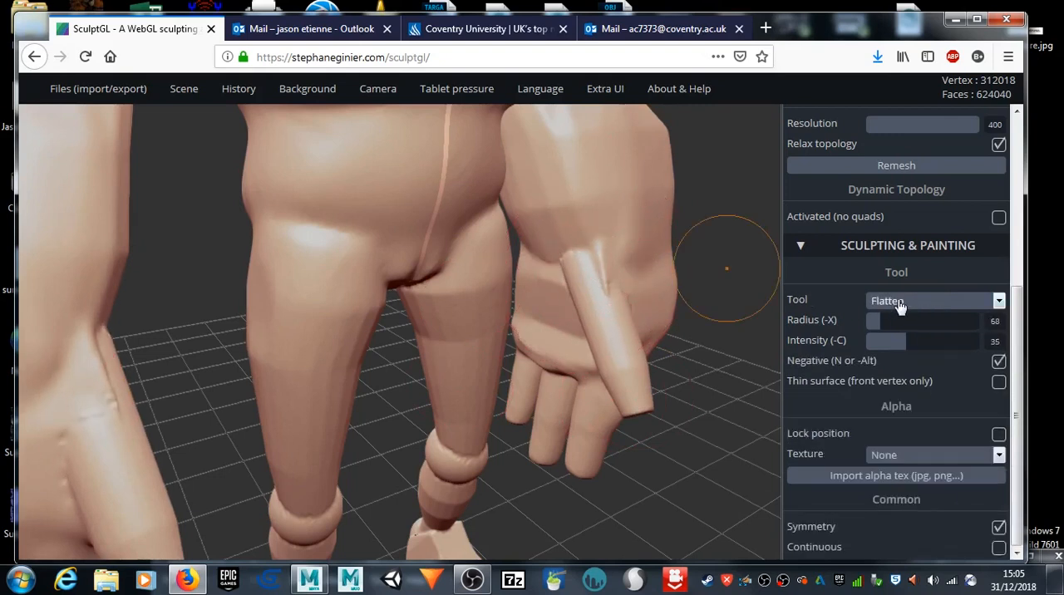
Step: Set the Flatten tool to radius 53 and intensity 27 with Thin surface enabled, and flatten the base of the thumb
{"action": "left_click_drag", "start_coordinate": [875, 319], "coordinate": [872, 319]}
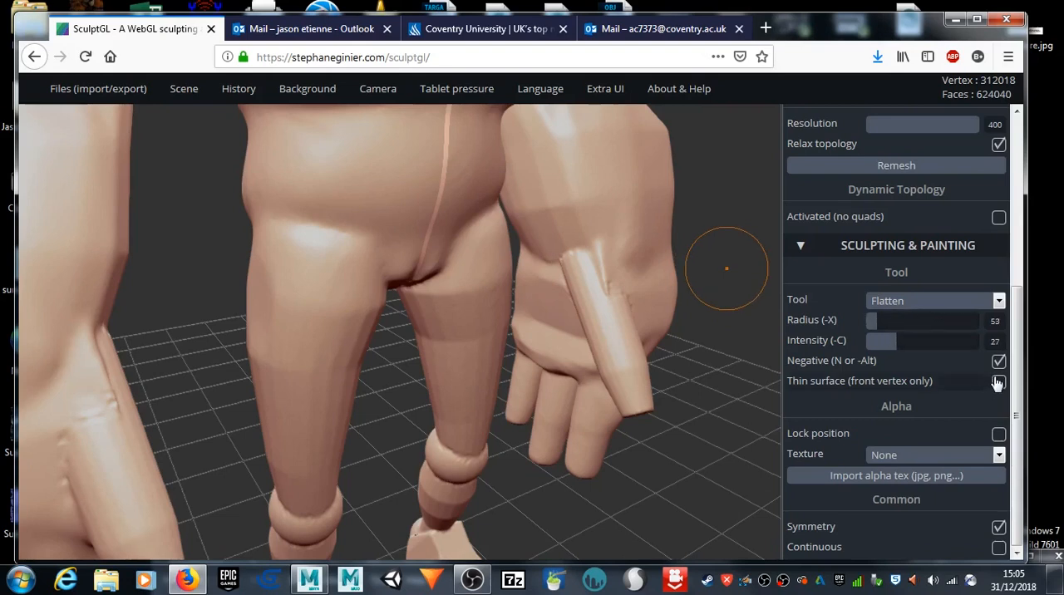
{"action": "left_click_drag", "start_coordinate": [579, 256], "coordinate": [577, 274]}
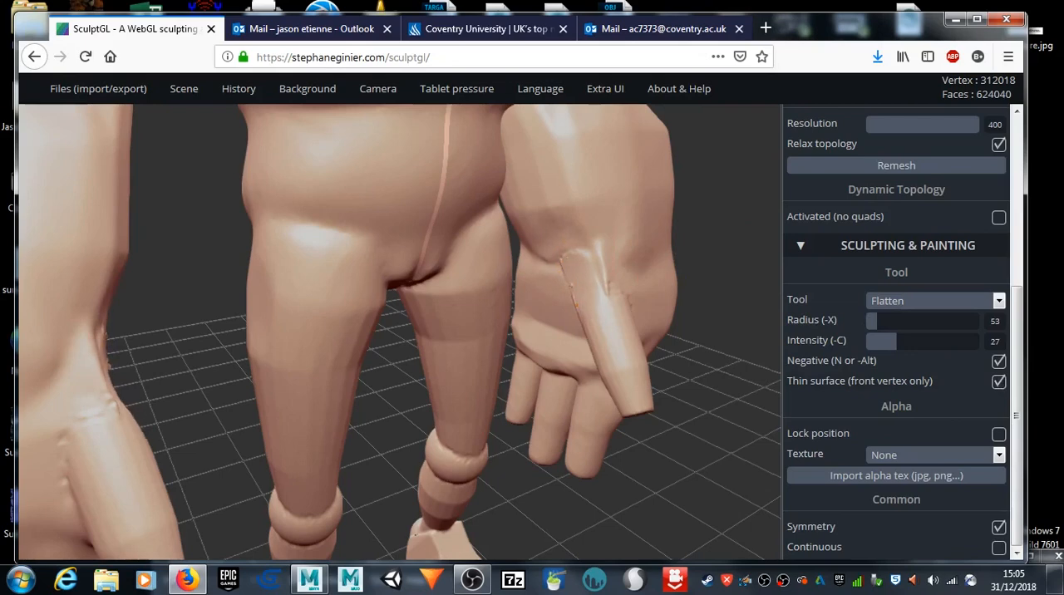
{"action": "scroll", "coordinate": [548, 291], "scroll_direction": "up", "scroll_amount": 3}
{"action": "scroll", "coordinate": [548, 289], "scroll_direction": "up", "scroll_amount": 2}
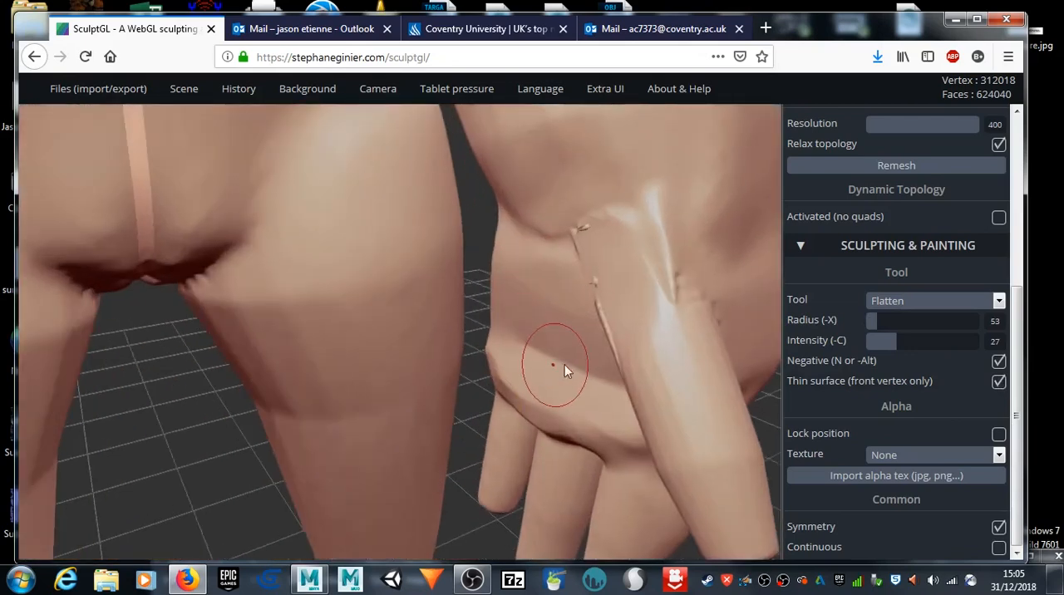
Step: Try to blend the base of the thumb into the wrist with flattening and smoothing strokes
{"action": "left_click_drag", "start_coordinate": [584, 306], "coordinate": [564, 325], "text": "alt"}
{"action": "middle_click_drag", "start_coordinate": [564, 325], "coordinate": [472, 387], "text": "alt"}
{"action": "left_click_drag", "start_coordinate": [723, 313], "coordinate": [774, 285]}
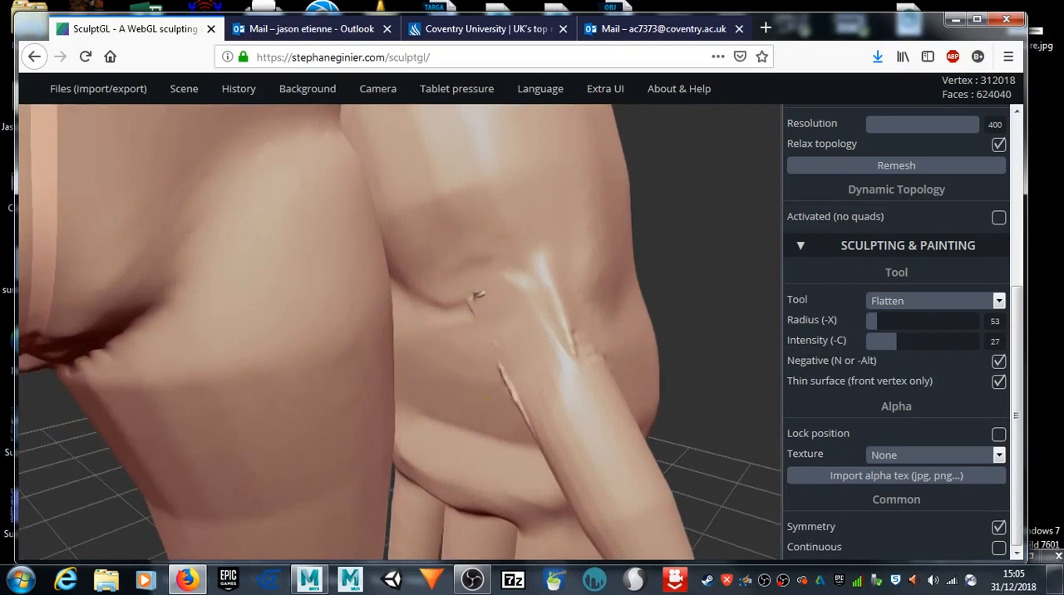
{"action": "mouse_move", "coordinate": [522, 372]}
{"action": "left_mouse_down"}
{"action": "mouse_move", "coordinate": [566, 344]}
{"action": "mouse_move", "coordinate": [572, 293]}
{"action": "mouse_move", "coordinate": [531, 339]}
{"action": "left_mouse_up"}
{"action": "mouse_move", "coordinate": [497, 300]}
{"action": "left_mouse_down", "text": "shift"}
{"action": "mouse_move", "coordinate": [476, 296]}
{"action": "mouse_move", "coordinate": [491, 292]}
{"action": "mouse_move", "coordinate": [479, 257]}
{"action": "mouse_move", "coordinate": [496, 315]}
{"action": "left_mouse_up", "text": "shift"}
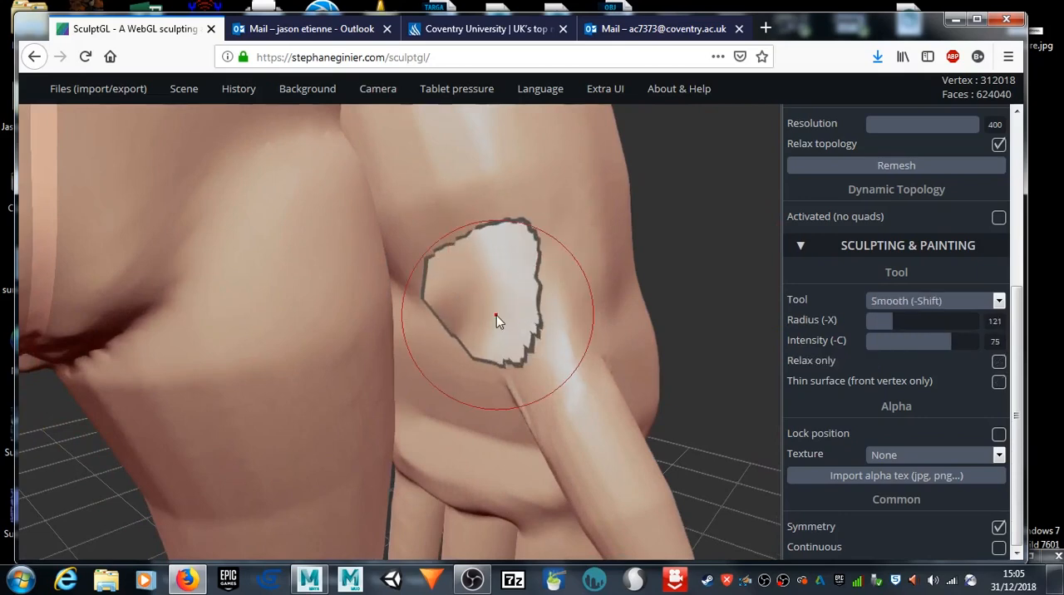
Step: Inspect the hole at the thumb's base from several sides and undo the flattening and smoothing strokes there
{"action": "mouse_move", "coordinate": [708, 239]}
{"action": "left_mouse_down"}
{"action": "mouse_move", "coordinate": [648, 176]}
{"action": "mouse_move", "coordinate": [532, 177]}
{"action": "mouse_move", "coordinate": [498, 261]}
{"action": "mouse_move", "coordinate": [601, 288]}
{"action": "mouse_move", "coordinate": [683, 204]}
{"action": "mouse_move", "coordinate": [751, 178]}
{"action": "left_mouse_up"}
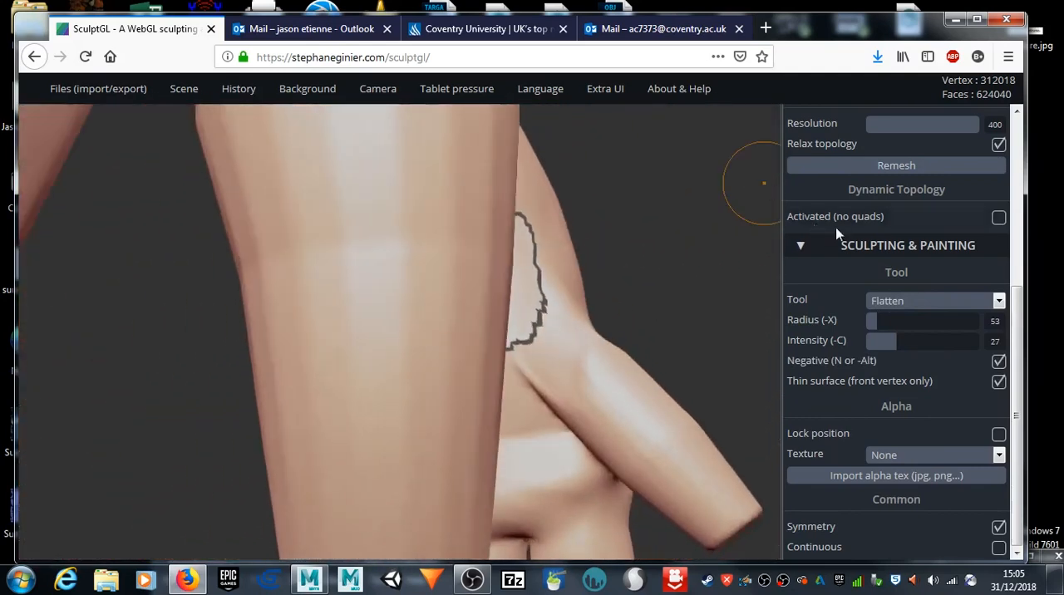
{"action": "mouse_move", "coordinate": [630, 247]}
{"action": "left_mouse_down"}
{"action": "mouse_move", "coordinate": [752, 247]}
{"action": "mouse_move", "coordinate": [801, 200]}
{"action": "left_mouse_up"}
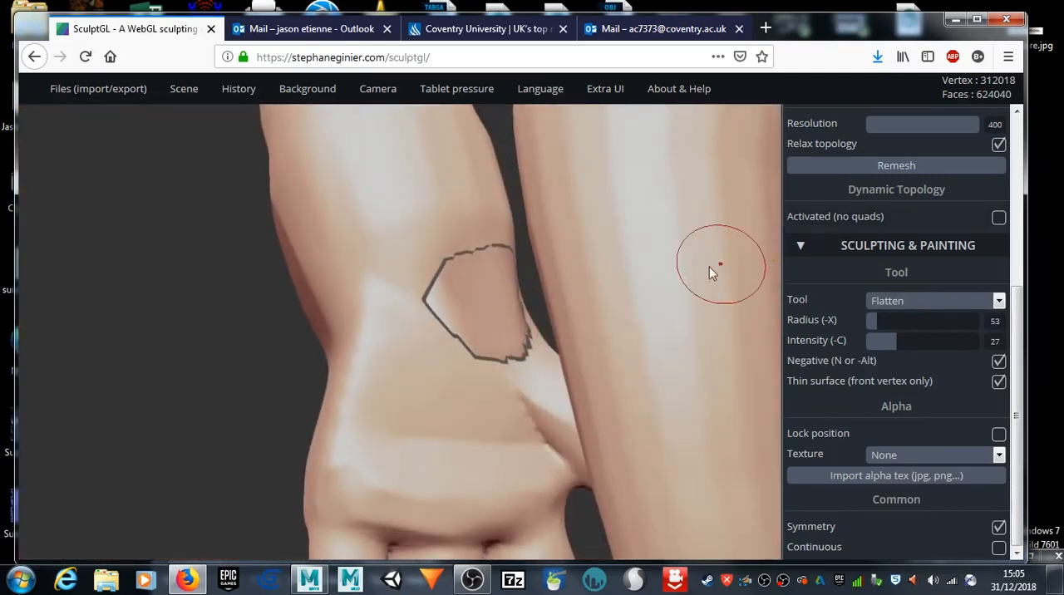
{"action": "left_click_drag", "start_coordinate": [234, 256], "coordinate": [1, 299]}
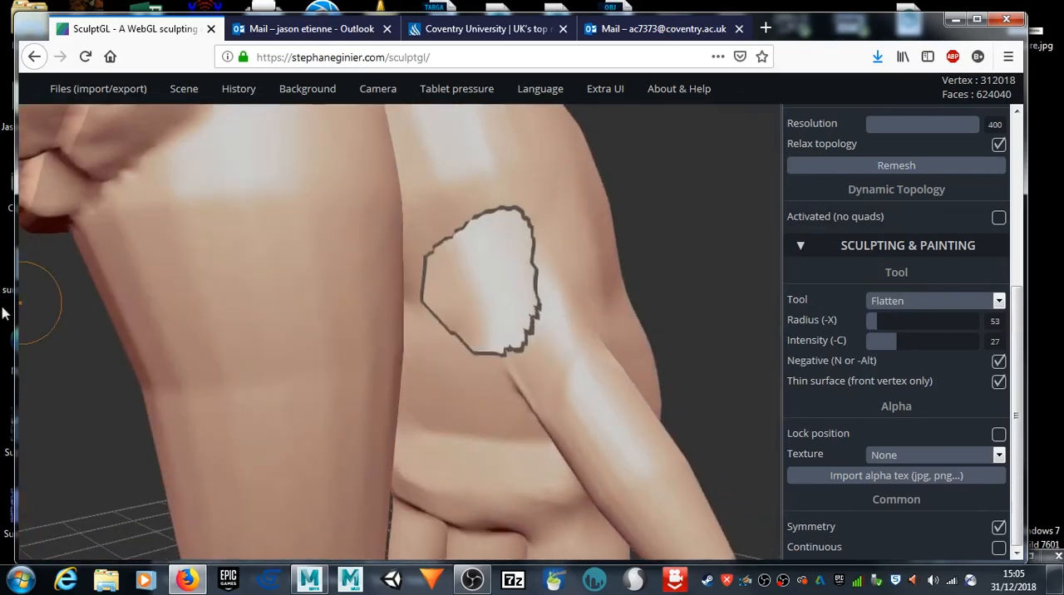
{"action": "mouse_move", "coordinate": [696, 190]}
{"action": "left_mouse_down"}
{"action": "mouse_move", "coordinate": [582, 254]}
{"action": "mouse_move", "coordinate": [706, 185]}
{"action": "left_mouse_up"}
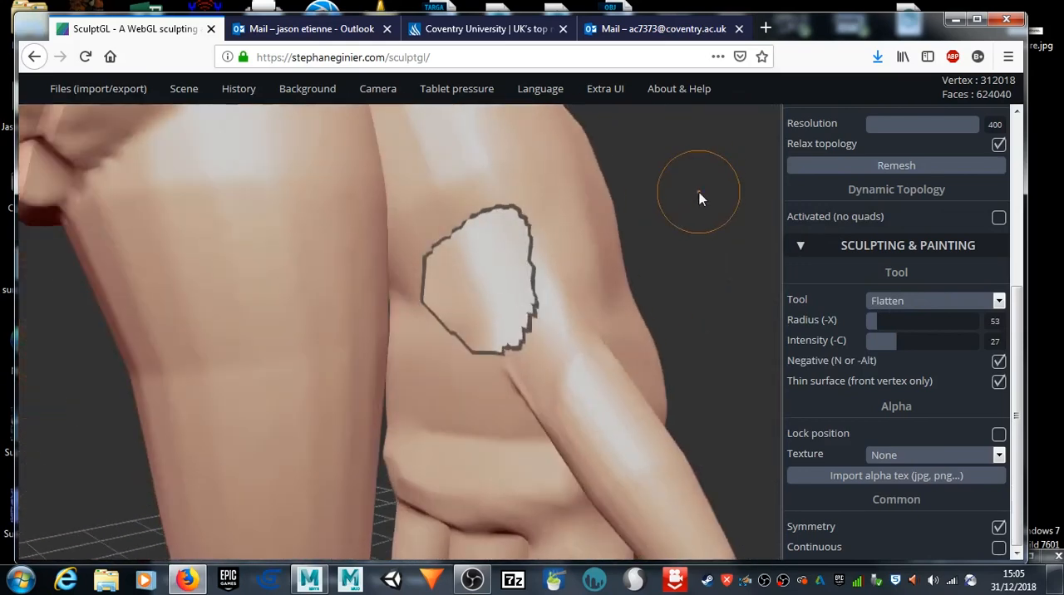
{"action": "key", "text": "ctrl+z"}
{"action": "key", "text": "ctrl+z"}
{"action": "key", "text": "ctrl+z"}
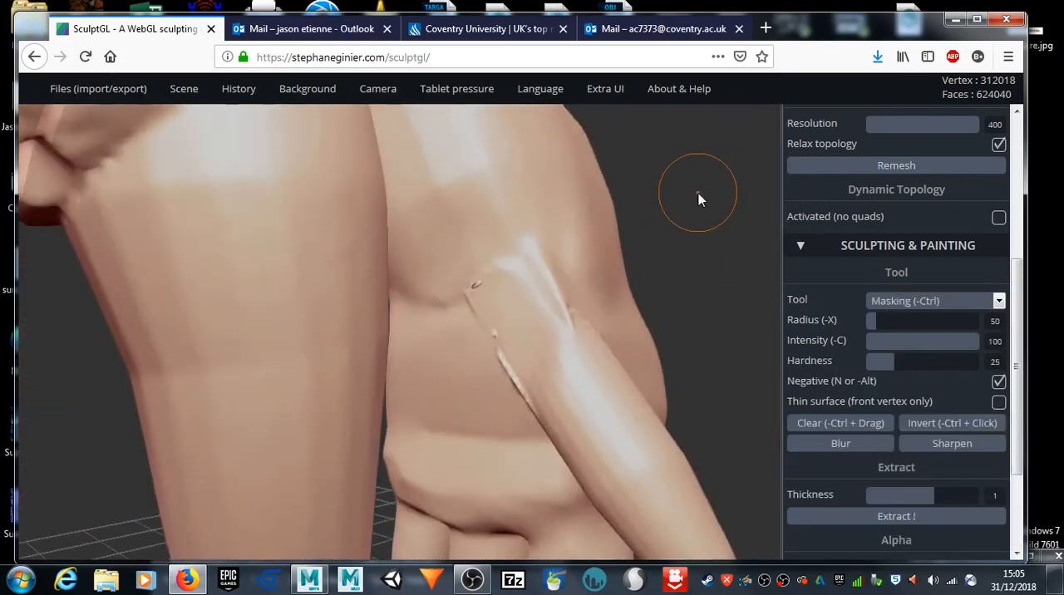
{"action": "key", "text": "ctrl+z"}
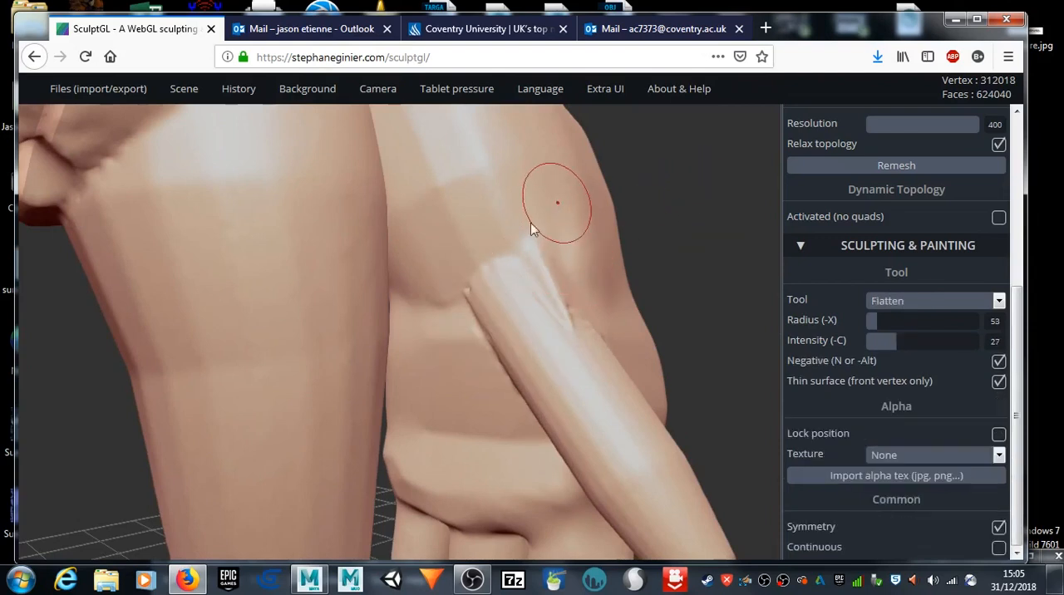
Step: Try a manifold-triangle voxel remesh of the whole model at resolution 400 with Relax topology, and undo it
{"action": "mouse_move", "coordinate": [460, 293]}
{"action": "left_mouse_down", "text": "shift"}
{"action": "mouse_move", "coordinate": [559, 307]}
{"action": "mouse_move", "coordinate": [501, 286]}
{"action": "mouse_move", "coordinate": [485, 217]}
{"action": "mouse_move", "coordinate": [494, 160]}
{"action": "mouse_move", "coordinate": [451, 280]}
{"action": "mouse_move", "coordinate": [423, 320]}
{"action": "left_mouse_up", "text": "shift"}
{"action": "scroll", "coordinate": [592, 305], "scroll_direction": "down", "scroll_amount": 5}
{"action": "scroll", "coordinate": [593, 305], "scroll_direction": "down", "scroll_amount": 4}
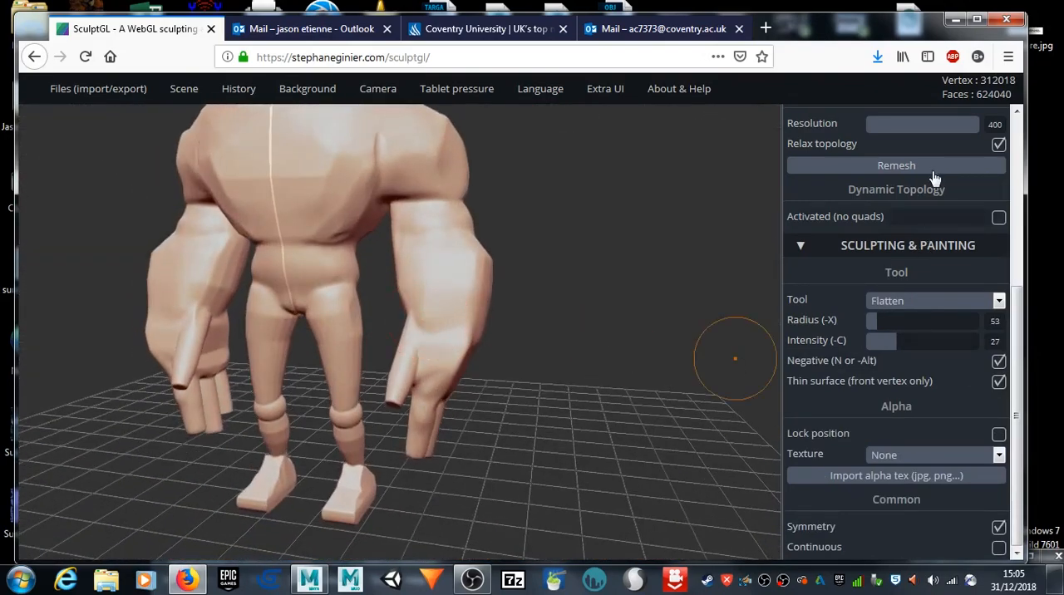
{"action": "scroll", "coordinate": [940, 208], "scroll_direction": "up", "scroll_amount": 3}
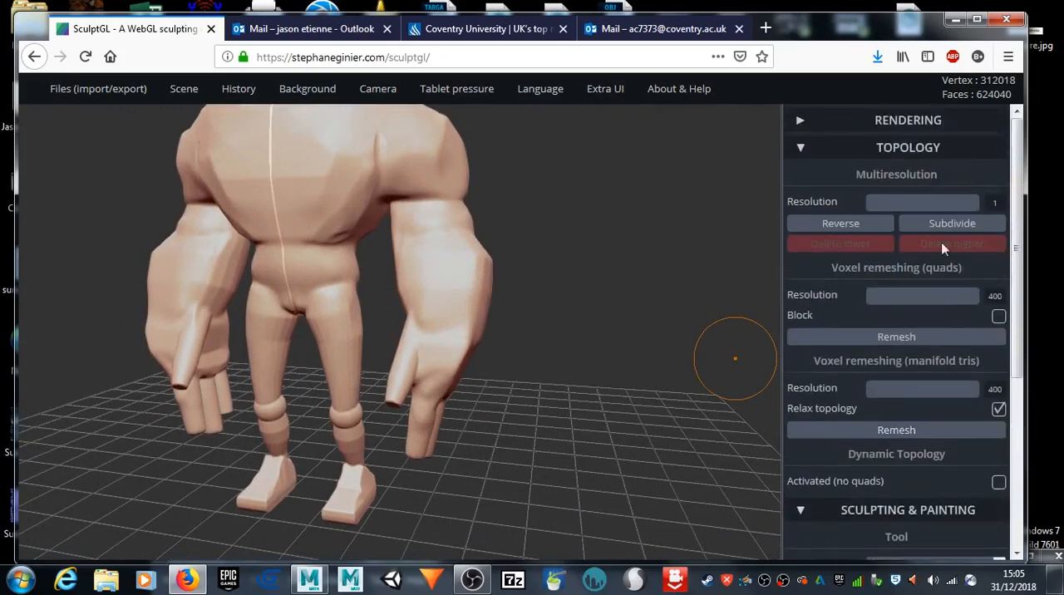
{"action": "left_click", "coordinate": [954, 423]}
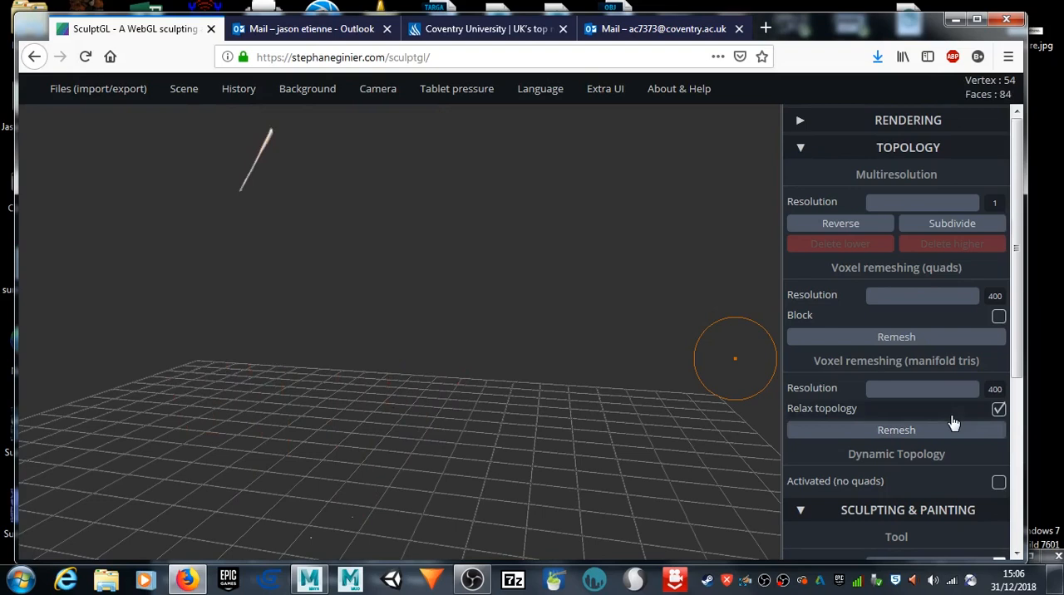
{"action": "key", "text": "ctrl+z"}
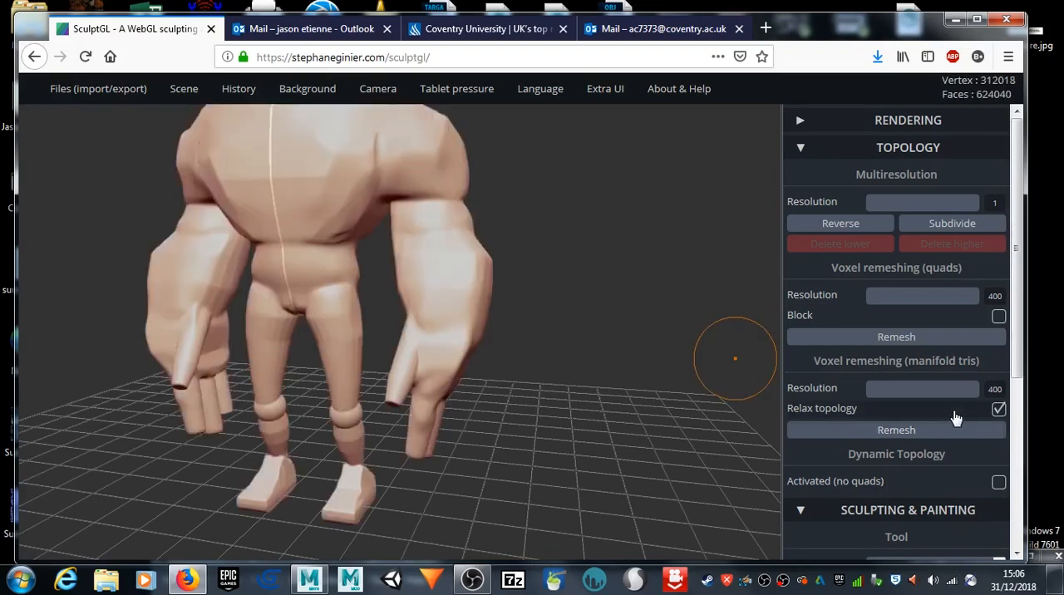
Step: Try the manifold-triangle voxel remesh at resolution 248, and undo it
{"action": "left_click_drag", "start_coordinate": [976, 390], "coordinate": [936, 389]}
{"action": "left_click", "coordinate": [889, 439]}
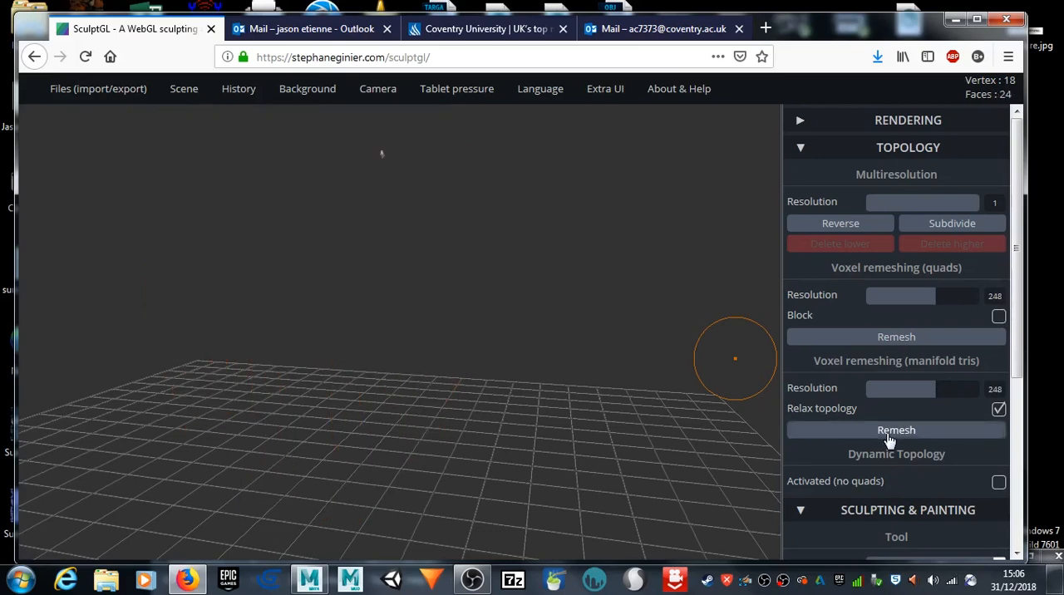
{"action": "key", "text": "ctrl+z"}
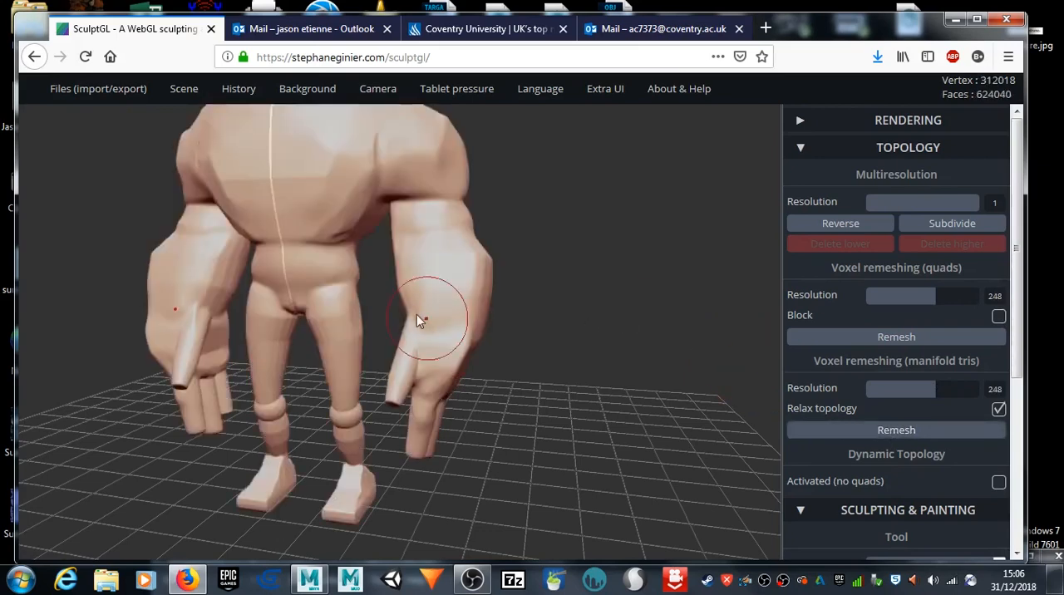
Step: Undo the remaining strokes at the thumb's base and remesh the model into manifold triangles at resolution 202
{"action": "key", "text": "alt"}
{"action": "left_click_drag", "start_coordinate": [404, 326], "coordinate": [604, 270]}
{"action": "key", "text": "ctrl+z"}
{"action": "key", "text": "ctrl+z"}
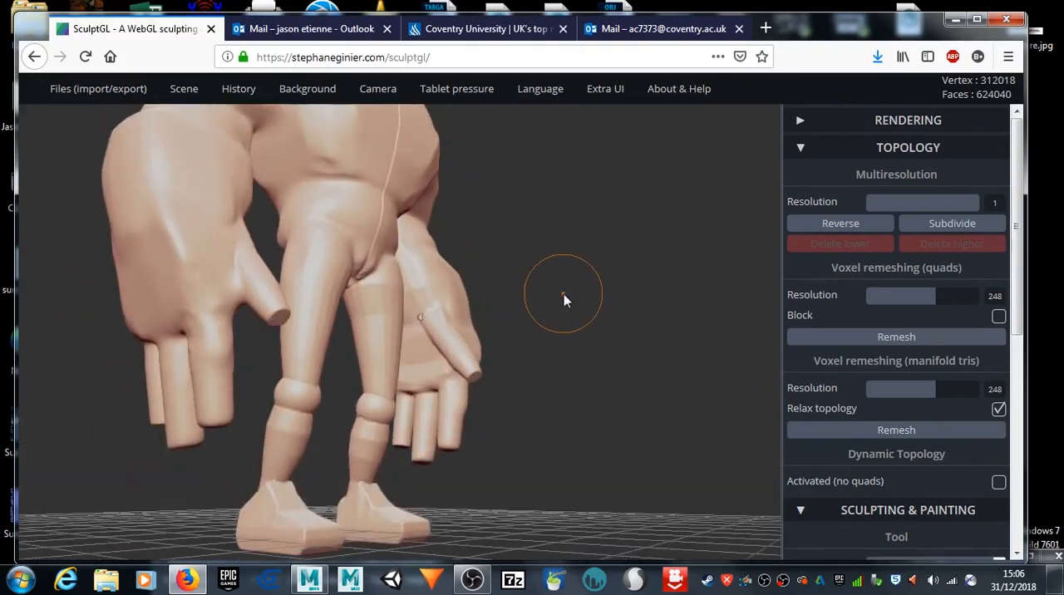
{"action": "key", "text": "ctrl+z"}
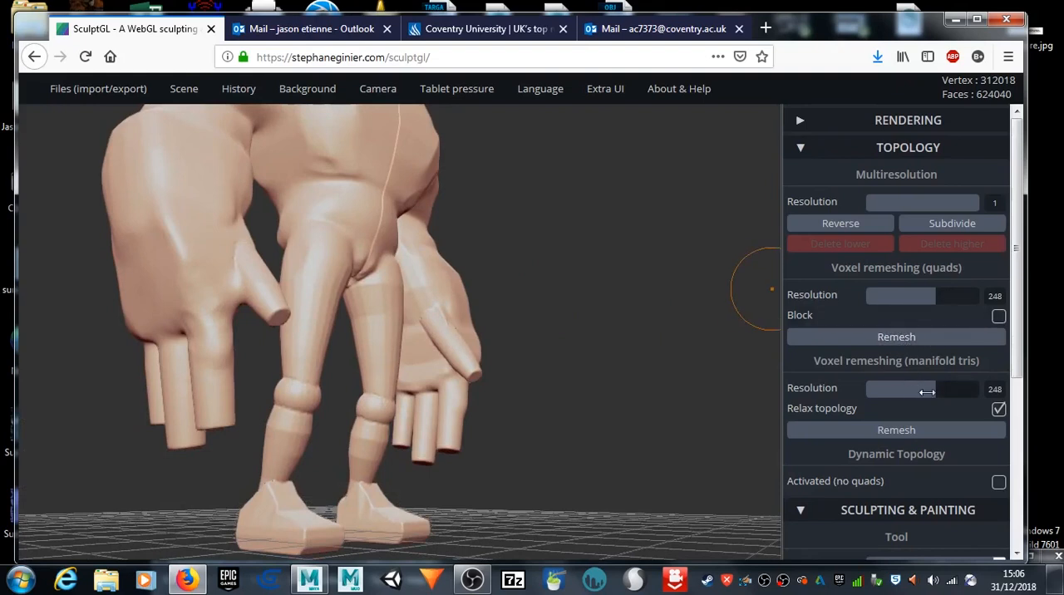
{"action": "left_click_drag", "start_coordinate": [941, 389], "coordinate": [923, 389]}
{"action": "left_click", "coordinate": [905, 436]}
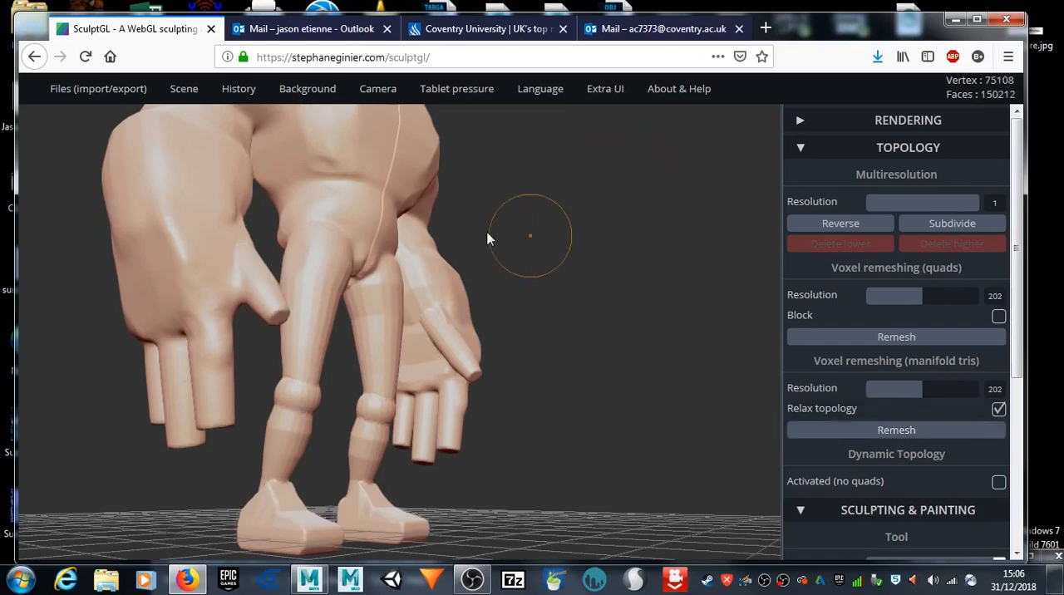
Step: Smooth the crease where the base of the thumb joins the palm on the remeshed hand
{"action": "scroll", "coordinate": [427, 277], "scroll_direction": "up", "scroll_amount": 3}
{"action": "scroll", "coordinate": [428, 280], "scroll_direction": "up", "scroll_amount": 2}
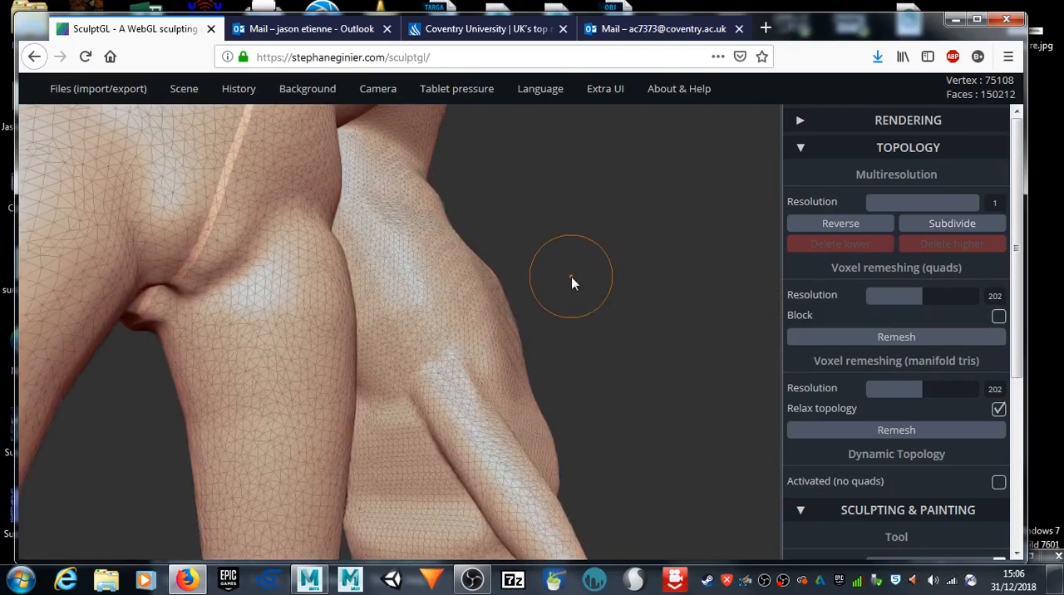
{"action": "left_click_drag", "start_coordinate": [430, 396], "coordinate": [412, 392]}
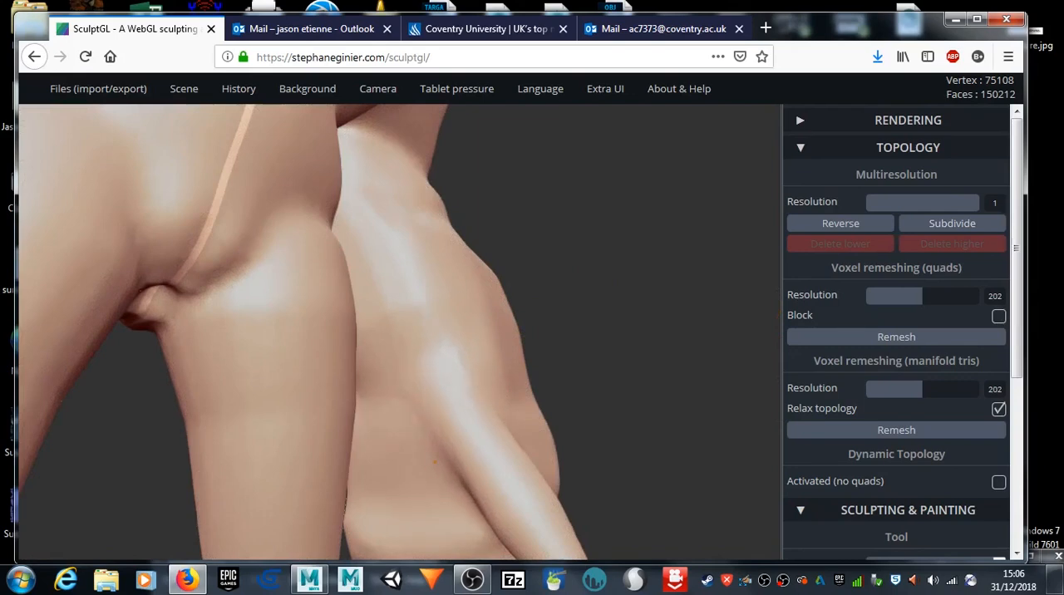
{"action": "scroll", "coordinate": [603, 345], "scroll_direction": "down", "scroll_amount": 3}
{"action": "left_click_drag", "start_coordinate": [247, 433], "coordinate": [220, 368]}
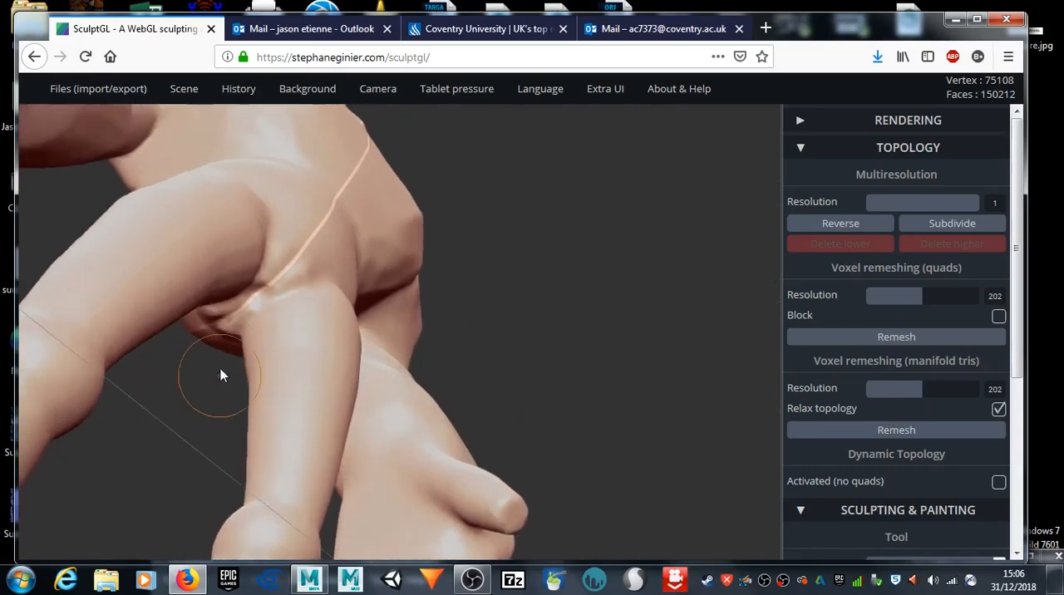
{"action": "scroll", "coordinate": [221, 375], "scroll_direction": "up", "scroll_amount": 3}
{"action": "left_click_drag", "start_coordinate": [124, 207], "coordinate": [118, 227]}
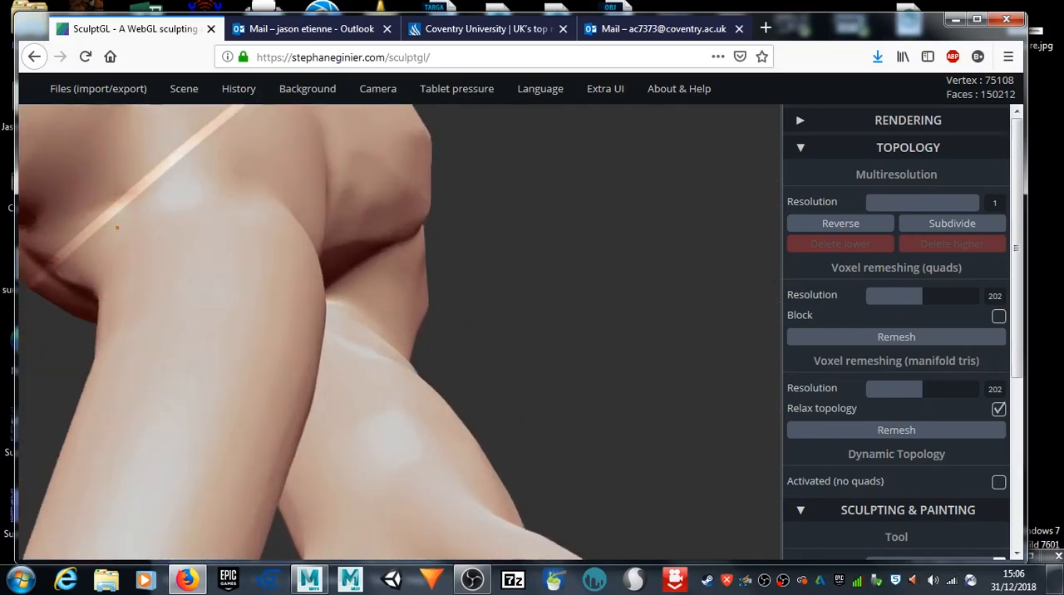
{"action": "scroll", "coordinate": [657, 267], "scroll_direction": "down", "scroll_amount": 6}
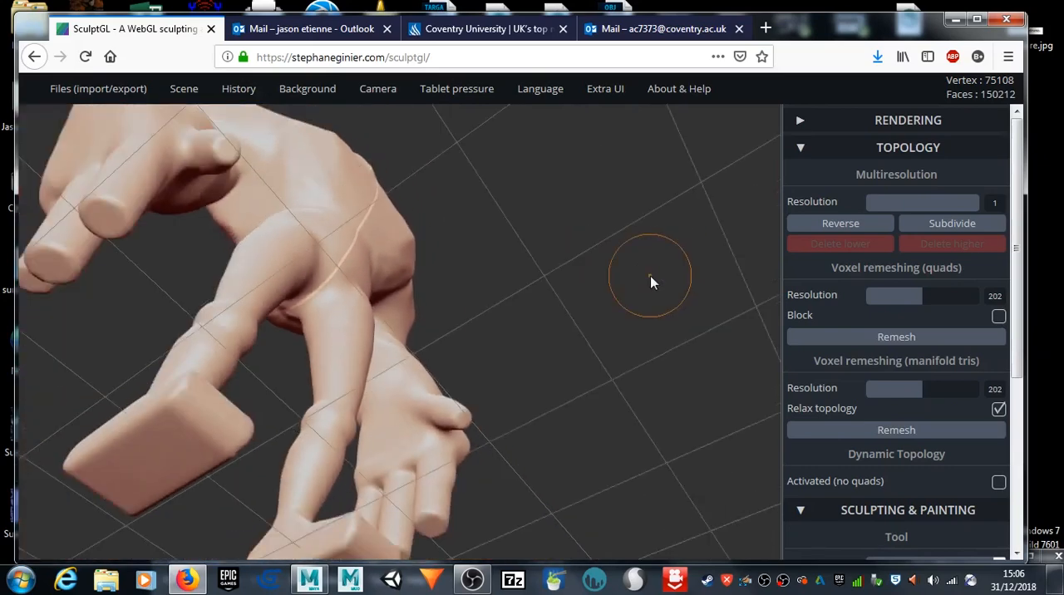
Step: Flatten the end of the finger nearest the thumb with several dabs of the Flatten tool from a low front view
{"action": "left_click_drag", "start_coordinate": [650, 276], "coordinate": [690, 288]}
{"action": "left_click_drag", "start_coordinate": [591, 302], "coordinate": [328, 435]}
{"action": "left_click_drag", "start_coordinate": [627, 214], "coordinate": [510, 332]}
{"action": "left_click_drag", "start_coordinate": [509, 284], "coordinate": [653, 319]}
{"action": "middle_click_drag", "start_coordinate": [612, 388], "coordinate": [641, 164]}
{"action": "left_click_drag", "start_coordinate": [208, 423], "coordinate": [476, 410]}
{"action": "scroll", "coordinate": [479, 399], "scroll_direction": "up", "scroll_amount": 6}
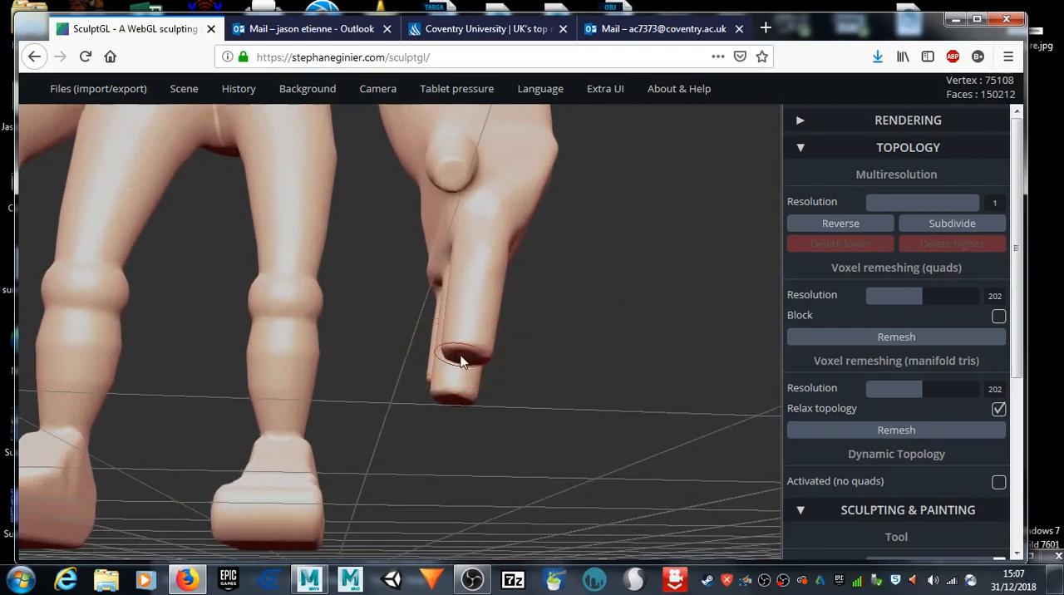
{"action": "left_click", "coordinate": [461, 350]}
{"action": "left_click", "coordinate": [461, 350]}
{"action": "left_click", "coordinate": [461, 356]}
{"action": "left_click", "coordinate": [461, 356]}
{"action": "left_click_drag", "start_coordinate": [462, 416], "coordinate": [320, 464]}
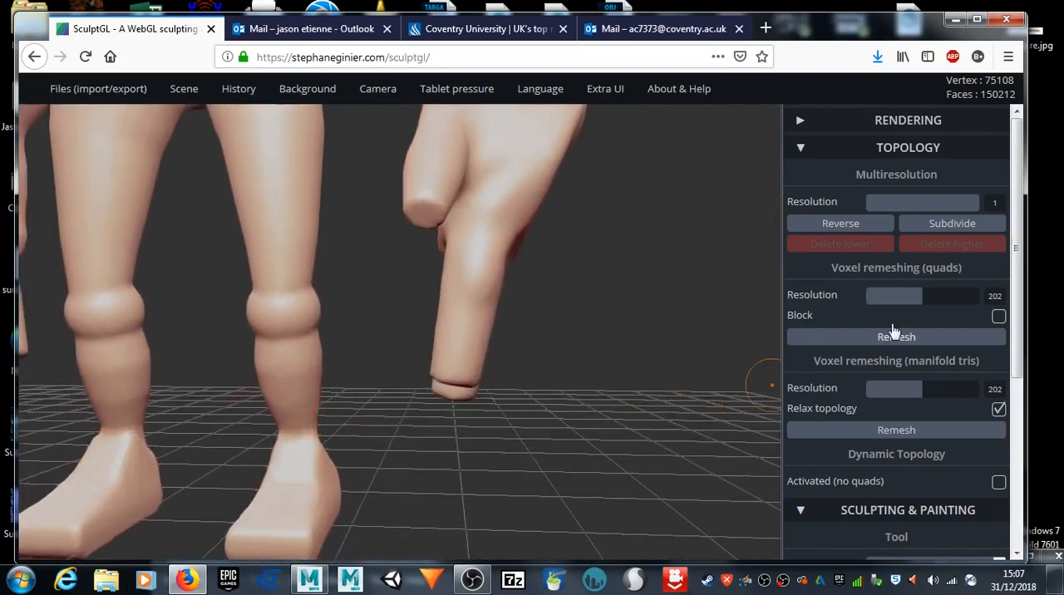
{"action": "scroll", "coordinate": [902, 412], "scroll_direction": "down", "scroll_amount": 3}
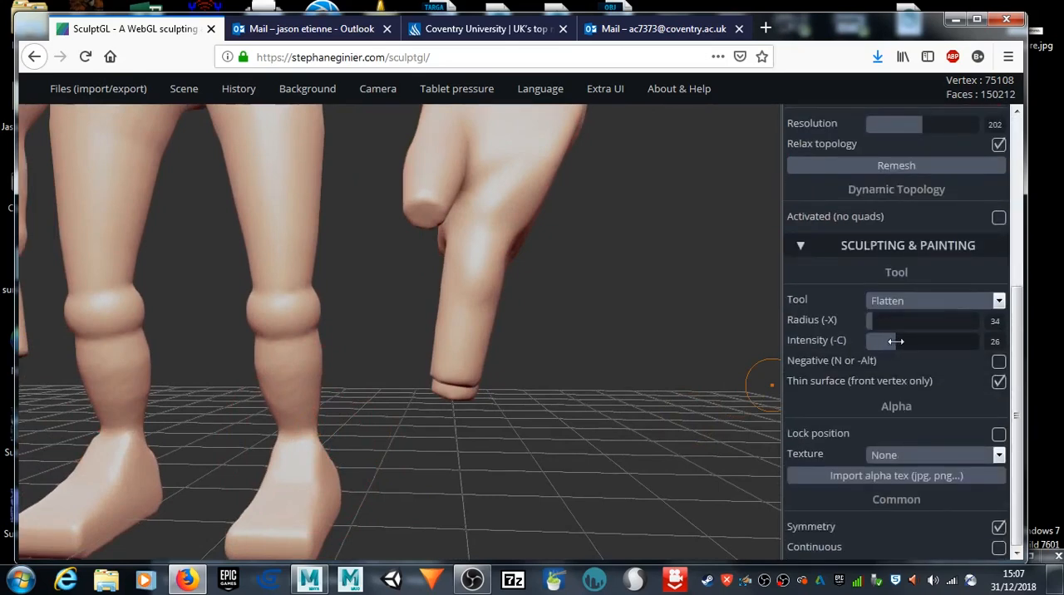
Step: Reduce the Smooth brush radius to 53 and smooth the bulging knees and the creases just below them
{"action": "key", "text": "shift"}
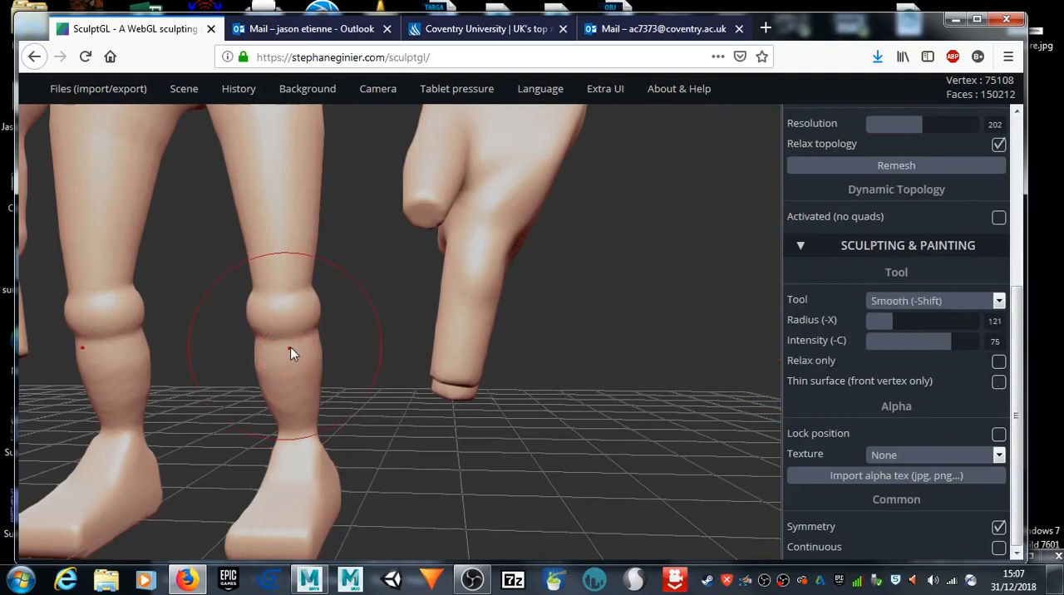
{"action": "left_click_drag", "start_coordinate": [883, 320], "coordinate": [877, 321]}
{"action": "key", "text": "shift"}
{"action": "left_click_drag", "start_coordinate": [297, 356], "coordinate": [300, 340], "text": "shift"}
{"action": "left_click_drag", "start_coordinate": [283, 296], "coordinate": [278, 339], "text": "shift"}
{"action": "key", "text": "shift"}
Step: Set the Flatten brush to radius 43 and intensity 45
{"action": "left_click_drag", "start_coordinate": [497, 478], "coordinate": [204, 416]}
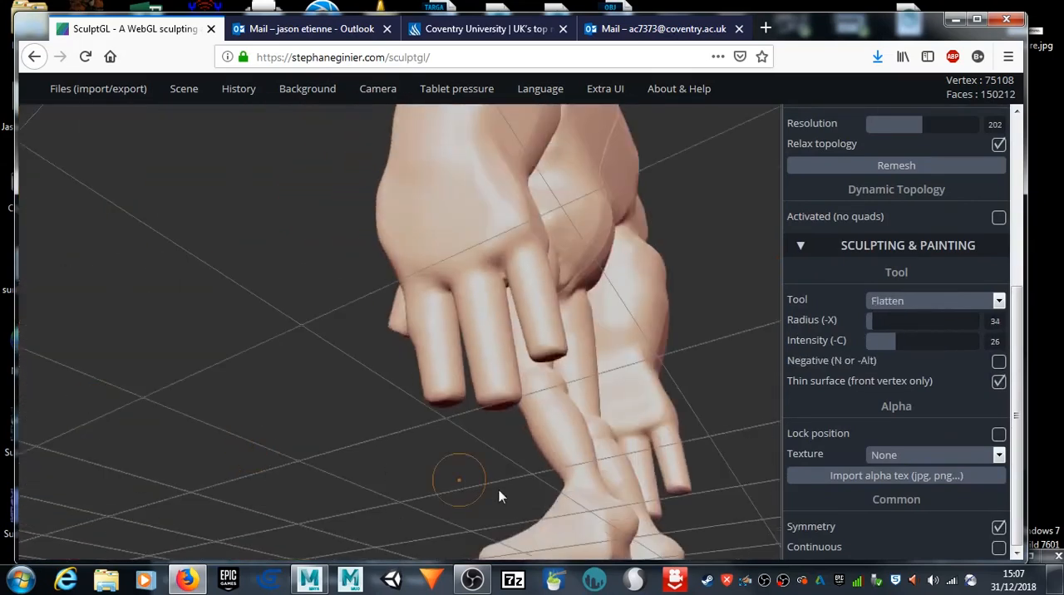
{"action": "left_click_drag", "start_coordinate": [614, 516], "coordinate": [399, 439]}
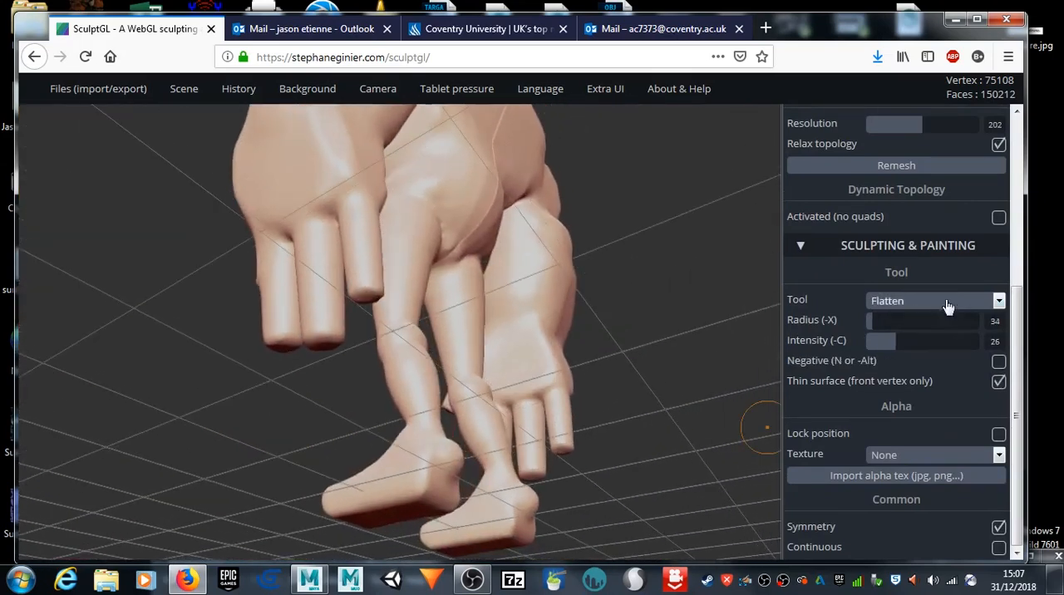
{"action": "left_click_drag", "start_coordinate": [661, 450], "coordinate": [516, 436]}
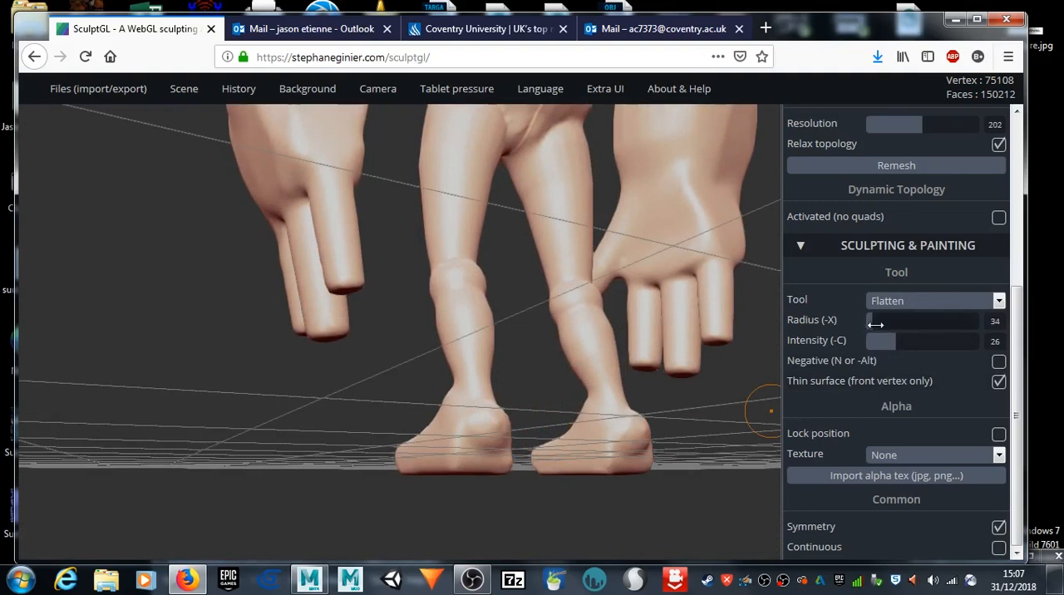
{"action": "left_click_drag", "start_coordinate": [877, 324], "coordinate": [916, 340]}
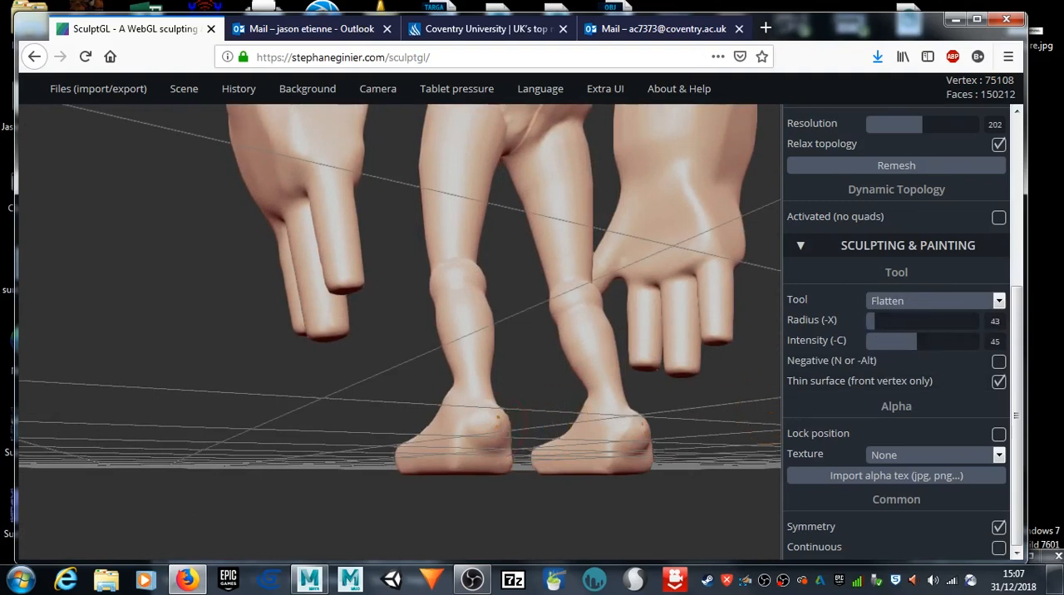
Step: Smooth the crease where the underside of the chest meets the waist from a front three-quarter view
{"action": "mouse_move", "coordinate": [388, 462]}
{"action": "left_mouse_down"}
{"action": "mouse_move", "coordinate": [468, 492]}
{"action": "mouse_move", "coordinate": [582, 465]}
{"action": "mouse_move", "coordinate": [524, 492]}
{"action": "mouse_move", "coordinate": [396, 456]}
{"action": "mouse_move", "coordinate": [551, 456]}
{"action": "mouse_move", "coordinate": [664, 482]}
{"action": "mouse_move", "coordinate": [561, 427]}
{"action": "mouse_move", "coordinate": [729, 386]}
{"action": "mouse_move", "coordinate": [750, 462]}
{"action": "mouse_move", "coordinate": [665, 500]}
{"action": "mouse_move", "coordinate": [755, 459]}
{"action": "left_mouse_up"}
{"action": "middle_click_drag", "start_coordinate": [667, 287], "coordinate": [645, 501]}
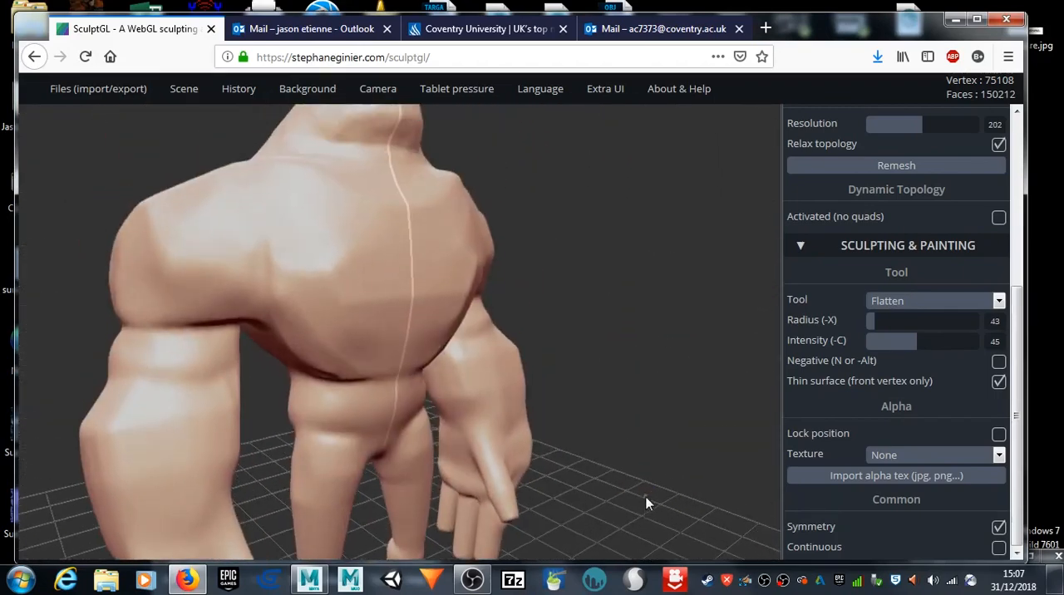
{"action": "key", "text": "shift"}
{"action": "left_click_drag", "start_coordinate": [330, 363], "coordinate": [336, 334], "text": "shift"}
{"action": "middle_click_drag", "start_coordinate": [611, 224], "coordinate": [611, 369]}
{"action": "key", "text": "shift"}
Step: Smooth the lower back around the waist and above the hips from behind the model
{"action": "left_click_drag", "start_coordinate": [205, 262], "coordinate": [638, 268]}
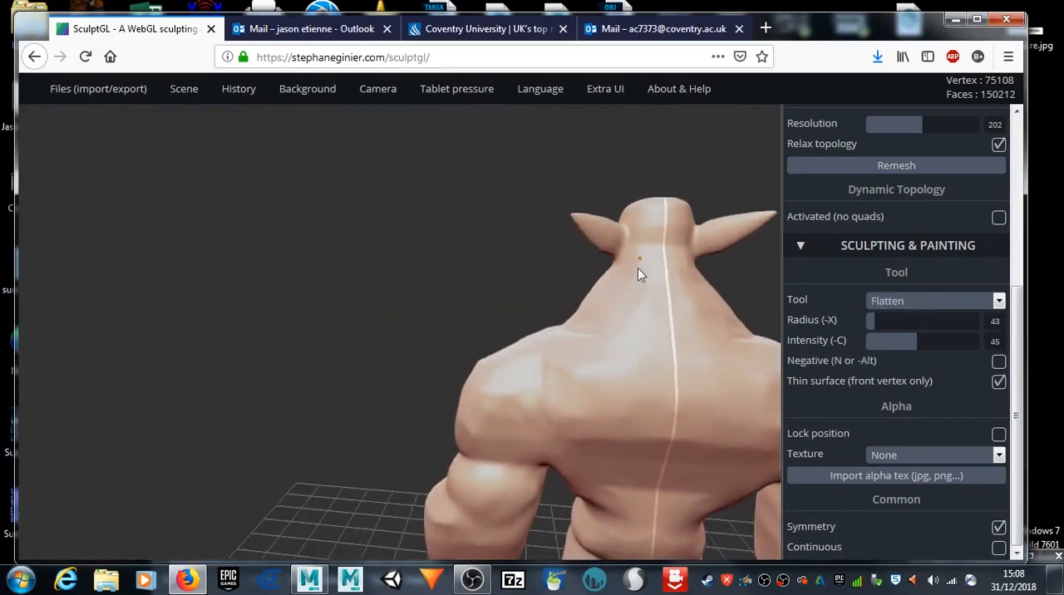
{"action": "key", "text": "shift"}
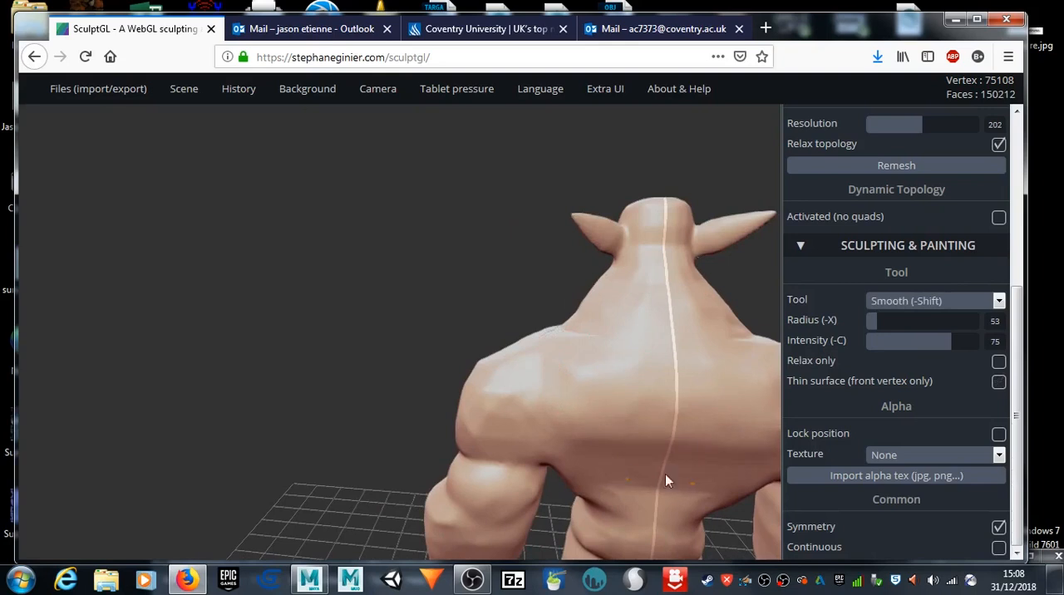
{"action": "middle_click_drag", "start_coordinate": [214, 332], "coordinate": [199, 274]}
{"action": "mouse_move", "coordinate": [582, 406]}
{"action": "left_mouse_down"}
{"action": "mouse_move", "coordinate": [540, 398]}
{"action": "mouse_move", "coordinate": [565, 429]}
{"action": "left_mouse_up"}
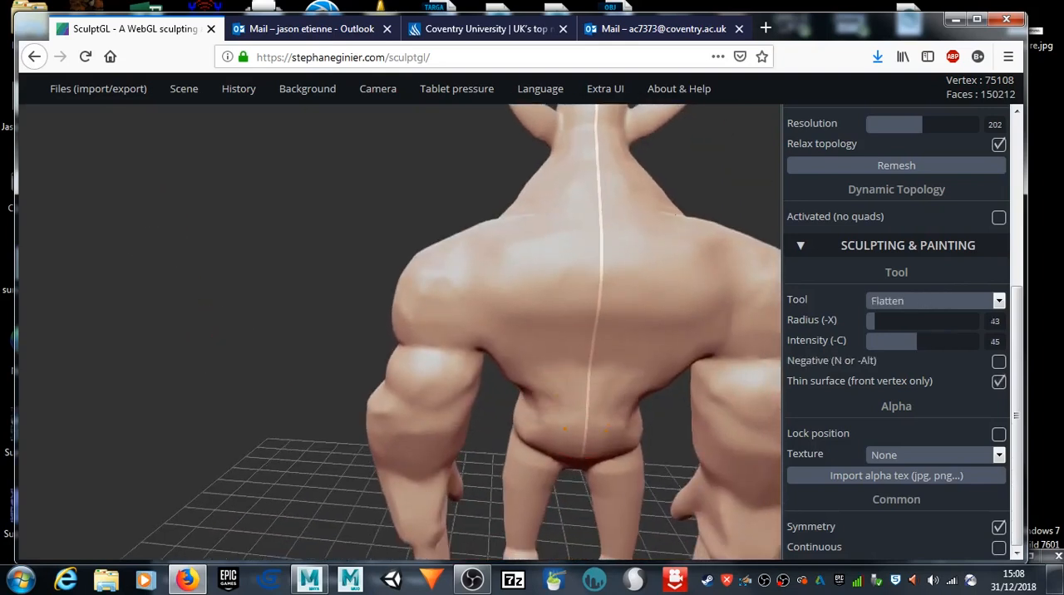
{"action": "key", "text": "shift"}
{"action": "middle_click_drag", "start_coordinate": [285, 256], "coordinate": [122, 326]}
{"action": "left_click_drag", "start_coordinate": [693, 271], "coordinate": [501, 229]}
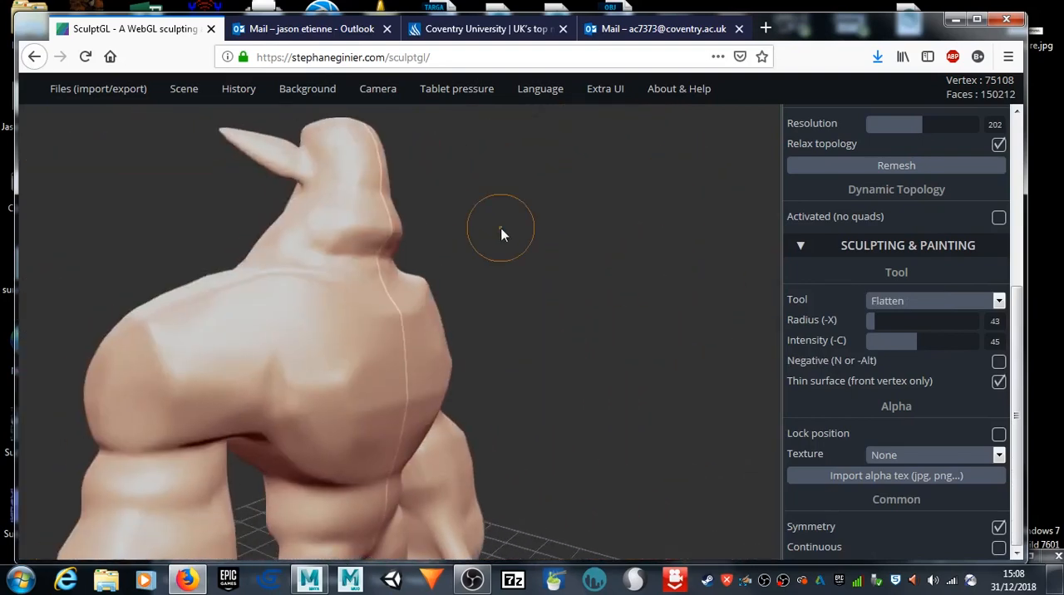
{"action": "mouse_move", "coordinate": [608, 207]}
{"action": "left_mouse_down"}
{"action": "mouse_move", "coordinate": [404, 230]}
{"action": "mouse_move", "coordinate": [430, 208]}
{"action": "mouse_move", "coordinate": [482, 214]}
{"action": "mouse_move", "coordinate": [455, 218]}
{"action": "mouse_move", "coordinate": [552, 214]}
{"action": "left_mouse_up"}
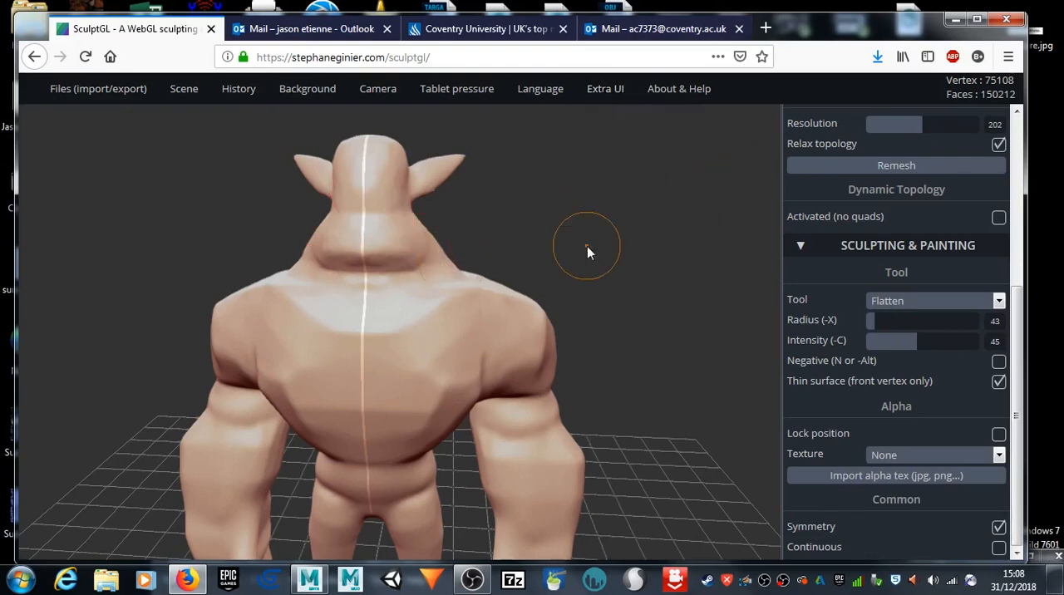
Step: Build up the brow area on both sides of the face with the Brush tool at radius 26
{"action": "left_click_drag", "start_coordinate": [557, 246], "coordinate": [595, 243], "text": "alt"}
{"action": "left_click_drag", "start_coordinate": [104, 311], "coordinate": [255, 287]}
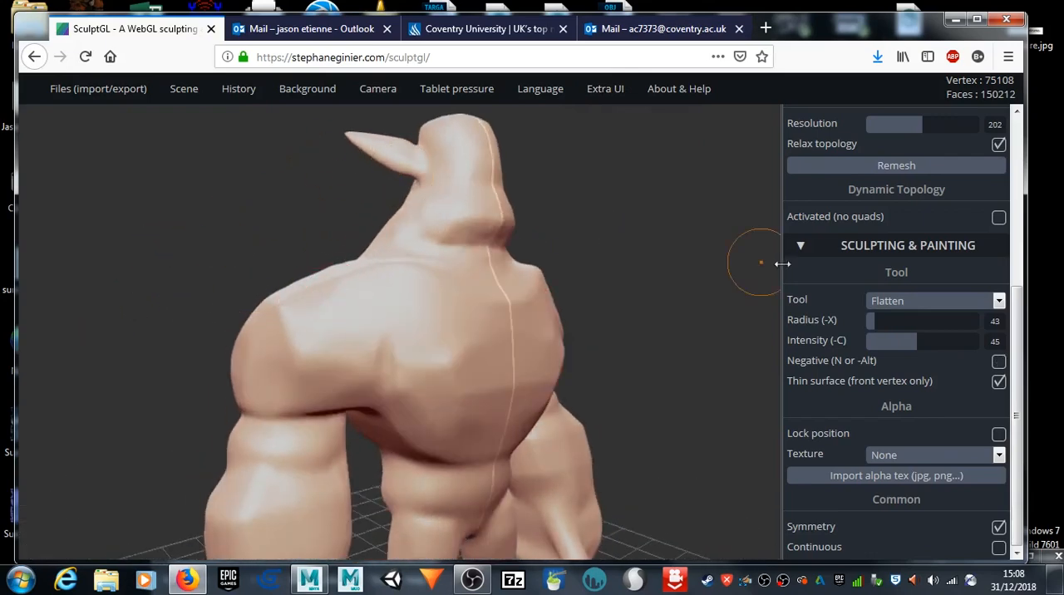
{"action": "left_click_drag", "start_coordinate": [623, 311], "coordinate": [540, 314]}
{"action": "left_click_drag", "start_coordinate": [637, 249], "coordinate": [627, 296], "text": "alt"}
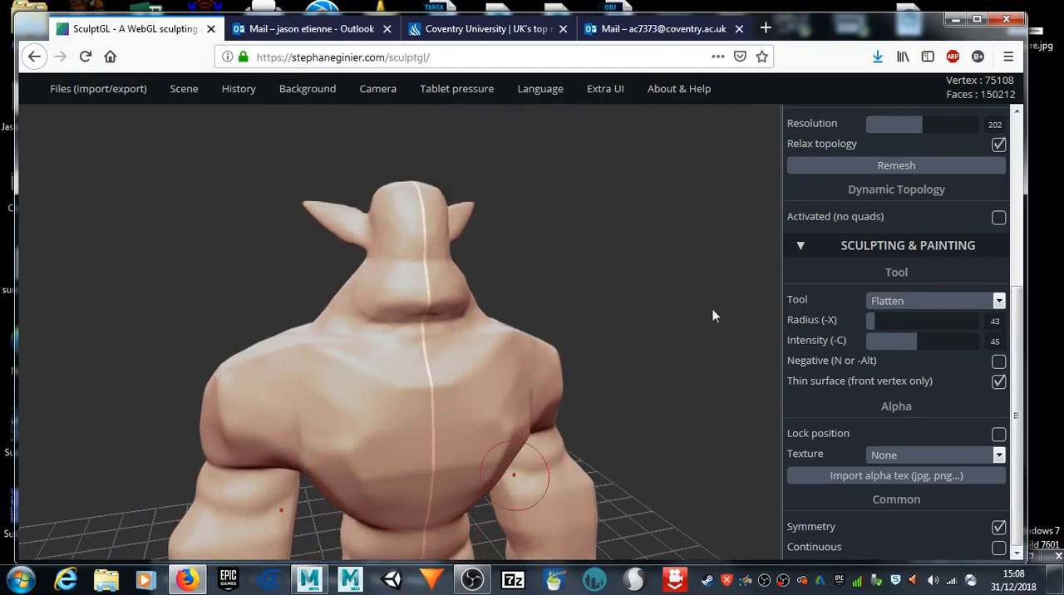
{"action": "left_click_drag", "start_coordinate": [671, 246], "coordinate": [773, 231]}
{"action": "left_click", "coordinate": [908, 305]}
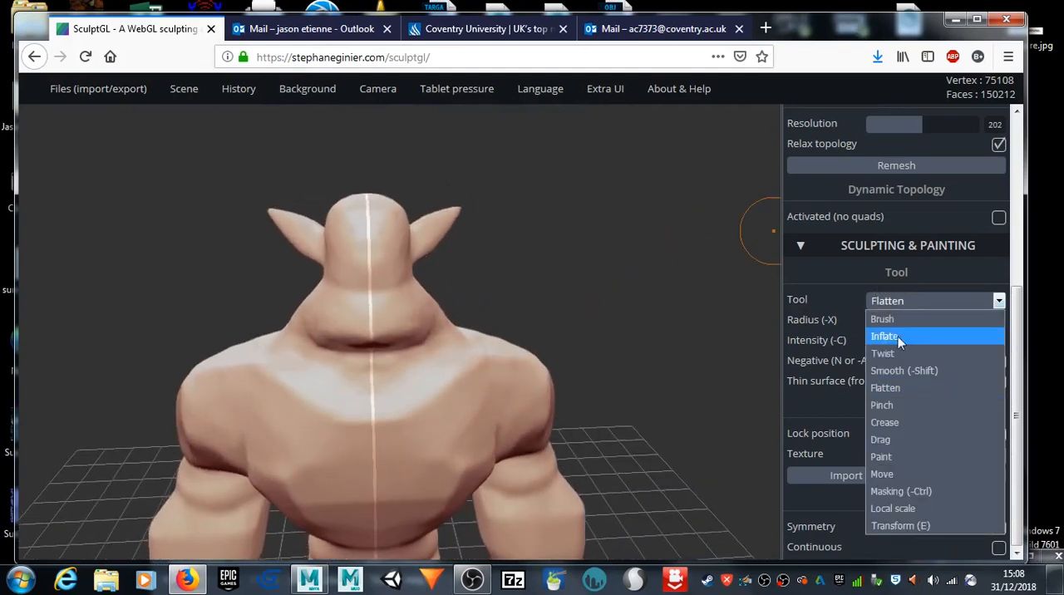
{"action": "left_click", "coordinate": [882, 319]}
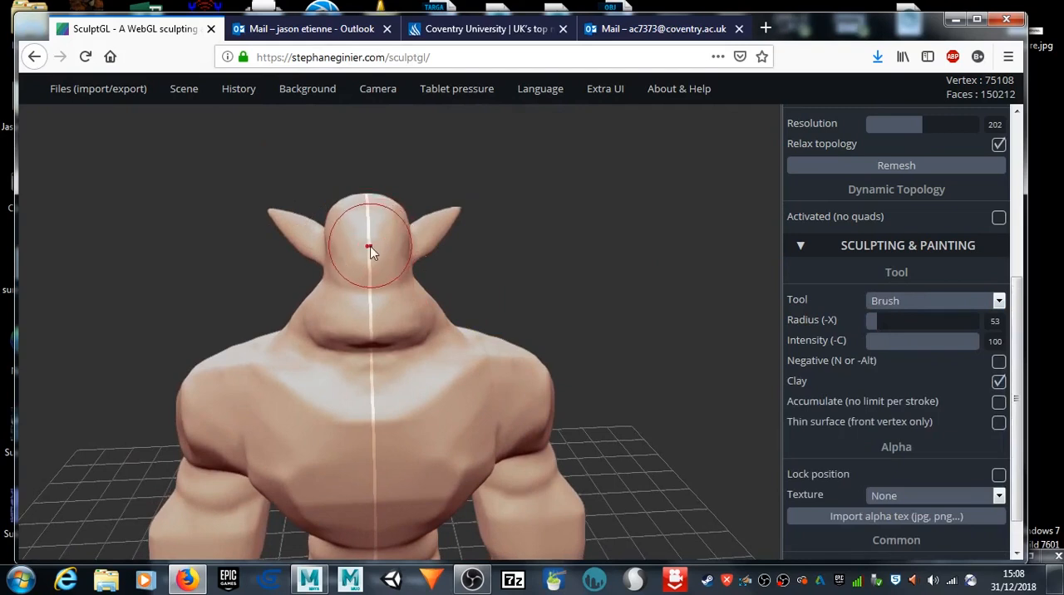
{"action": "key", "text": "x"}
{"action": "scroll", "coordinate": [459, 244], "scroll_direction": "up", "scroll_amount": 4}
{"action": "middle_click_drag", "start_coordinate": [593, 258], "coordinate": [630, 299]}
{"action": "mouse_move", "coordinate": [328, 274]}
{"action": "left_mouse_down"}
{"action": "mouse_move", "coordinate": [368, 278]}
{"action": "mouse_move", "coordinate": [246, 286]}
{"action": "left_mouse_up"}
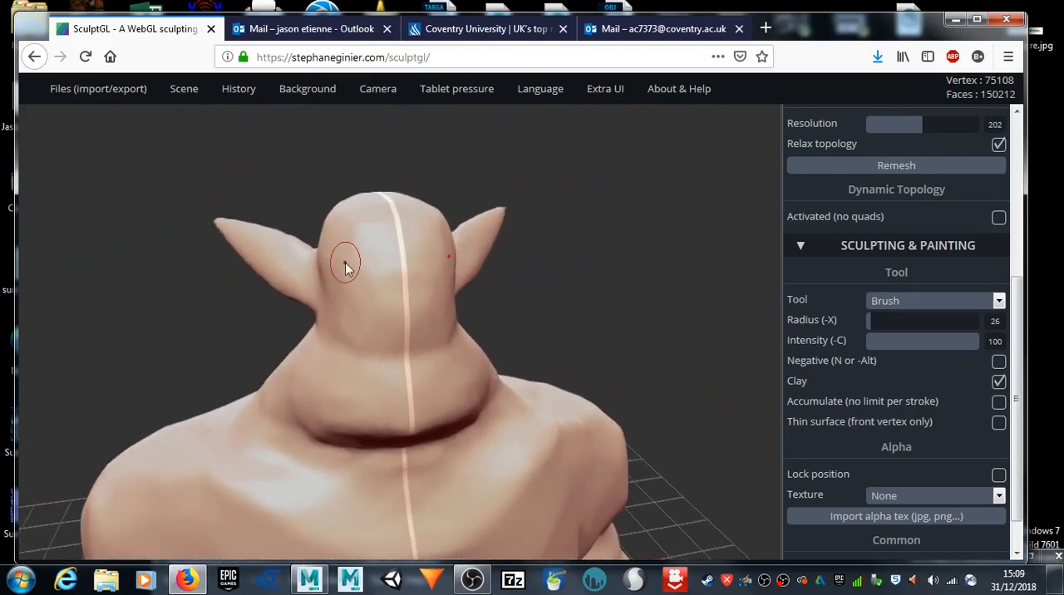
{"action": "mouse_move", "coordinate": [345, 272]}
{"action": "left_mouse_down"}
{"action": "mouse_move", "coordinate": [375, 290]}
{"action": "mouse_move", "coordinate": [361, 299]}
{"action": "mouse_move", "coordinate": [343, 285]}
{"action": "mouse_move", "coordinate": [370, 291]}
{"action": "left_mouse_up"}
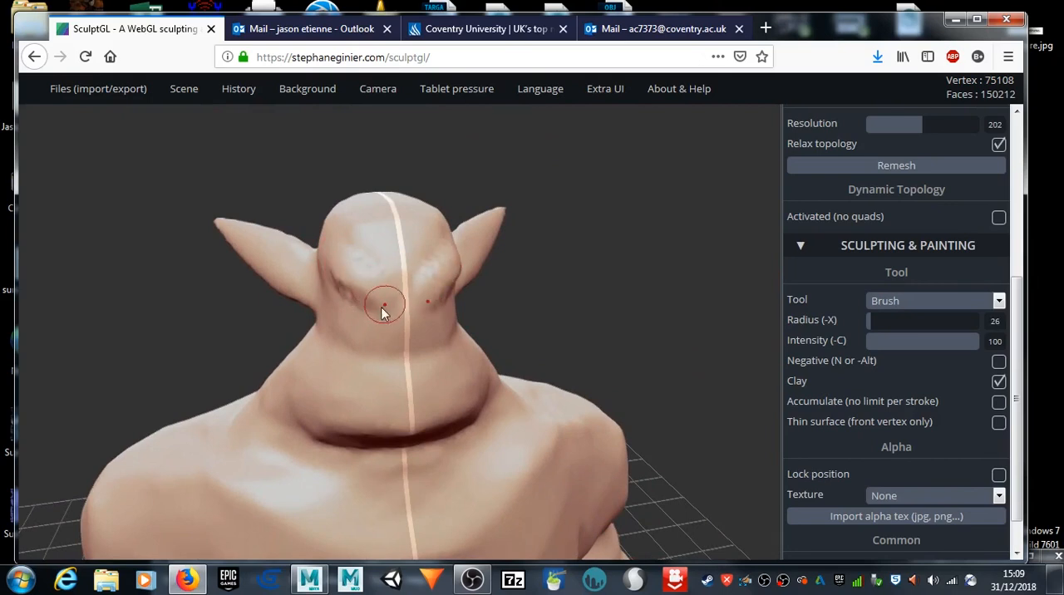
Step: Subdivide the mesh once and brush in more defined angled brows and a small nose on the face
{"action": "scroll", "coordinate": [957, 183], "scroll_direction": "up", "scroll_amount": 4}
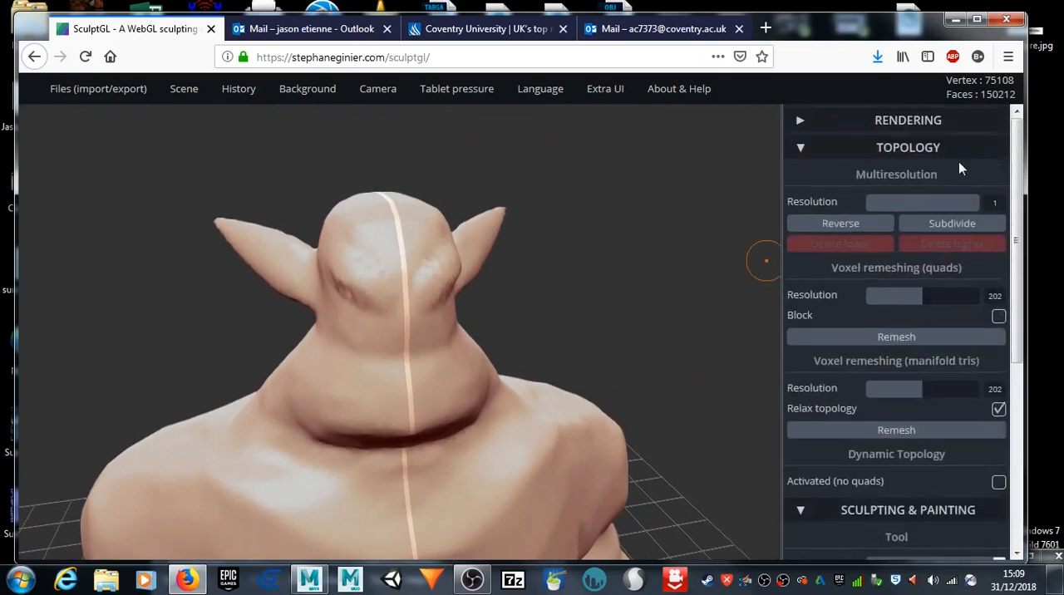
{"action": "left_click", "coordinate": [934, 226]}
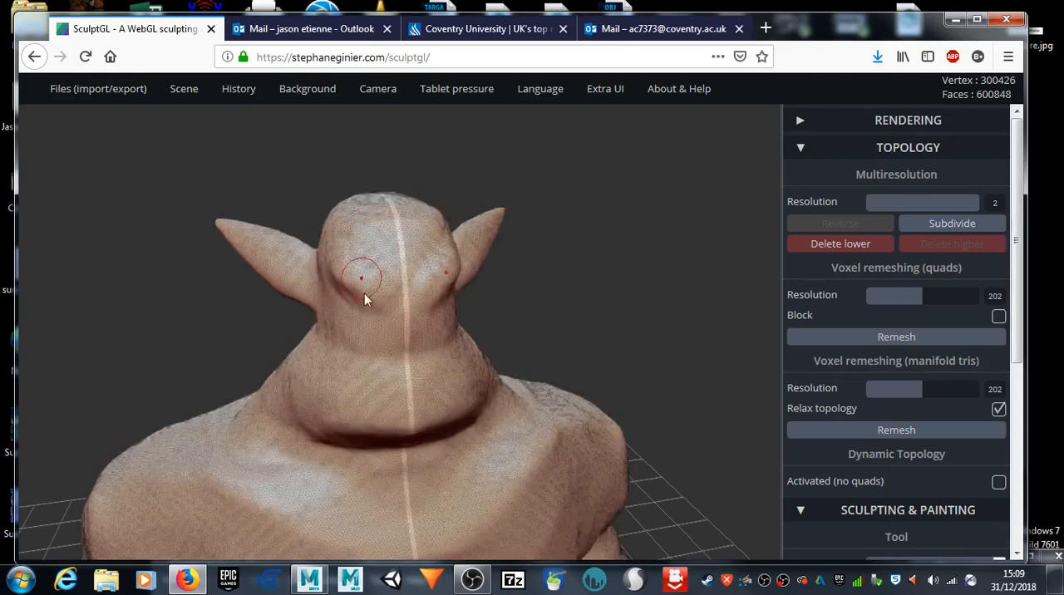
{"action": "mouse_move", "coordinate": [333, 272]}
{"action": "left_mouse_down"}
{"action": "mouse_move", "coordinate": [371, 298]}
{"action": "mouse_move", "coordinate": [366, 274]}
{"action": "mouse_move", "coordinate": [388, 290]}
{"action": "mouse_move", "coordinate": [423, 340]}
{"action": "mouse_move", "coordinate": [404, 311]}
{"action": "mouse_move", "coordinate": [407, 338]}
{"action": "left_mouse_up"}
Step: Pull the tip of the nose forward with the Drag tool at radius 40
{"action": "left_click_drag", "start_coordinate": [572, 288], "coordinate": [418, 299]}
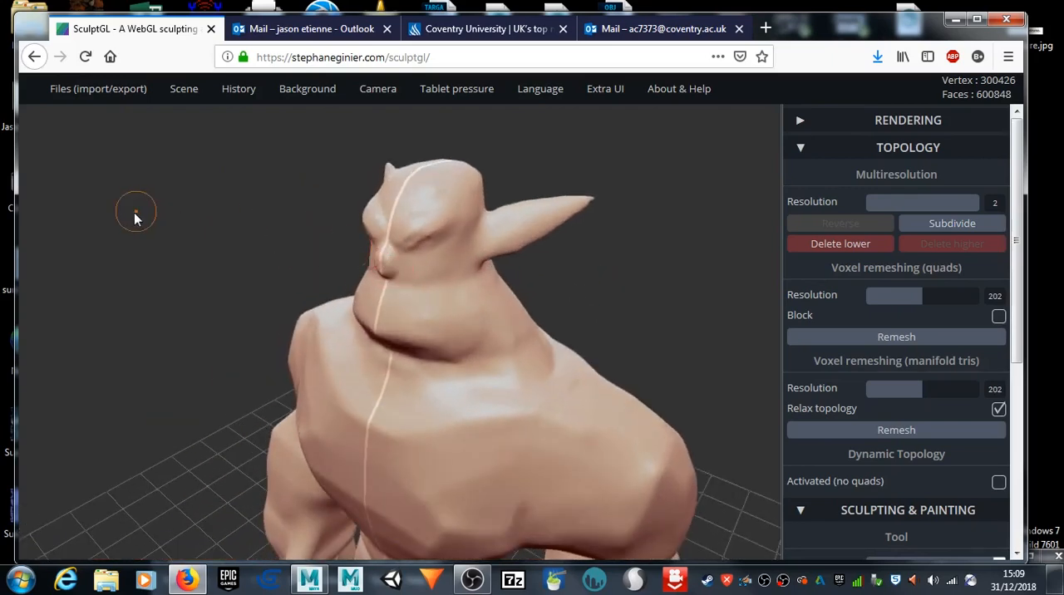
{"action": "scroll", "coordinate": [925, 453], "scroll_direction": "down", "scroll_amount": 5}
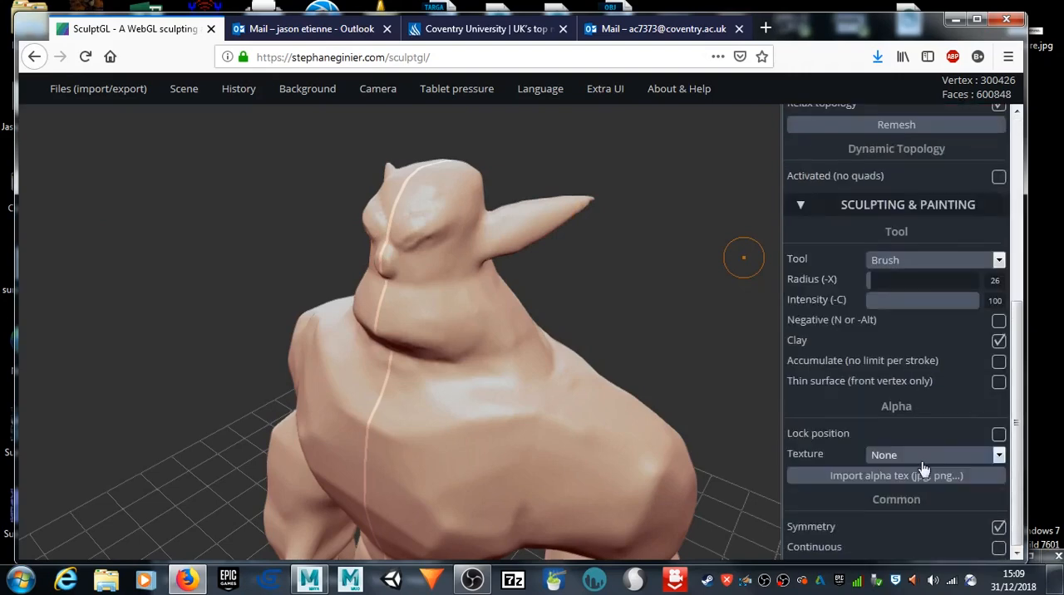
{"action": "left_click", "coordinate": [1000, 260]}
{"action": "left_click", "coordinate": [898, 400]}
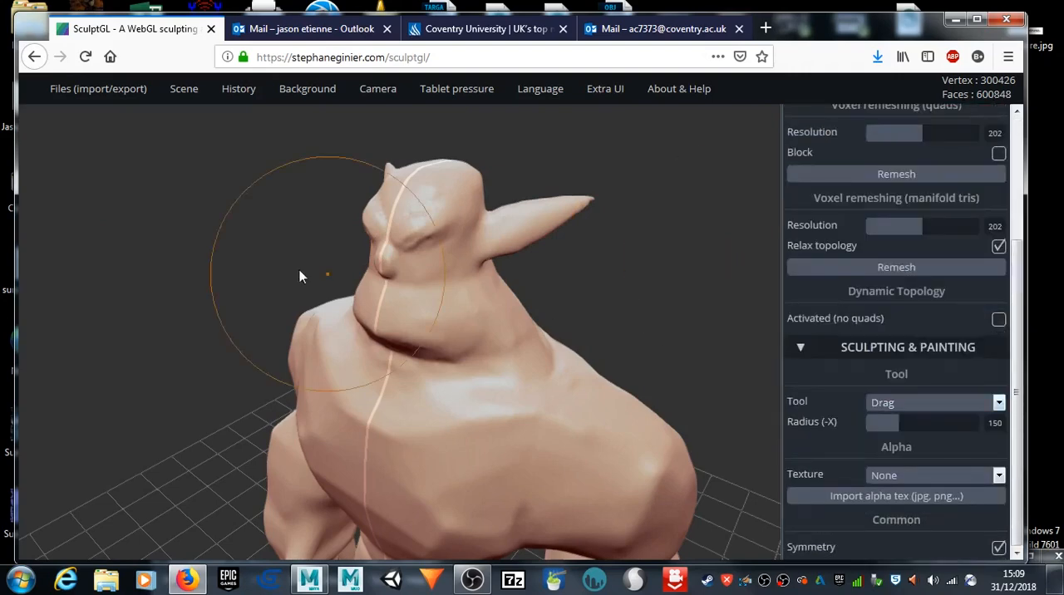
{"action": "key", "text": "x"}
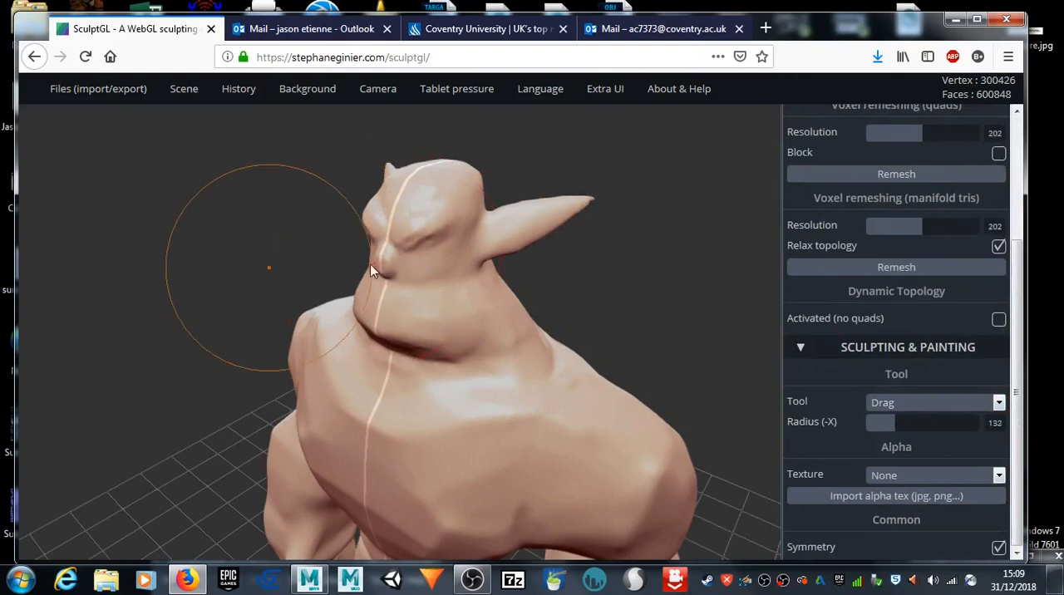
{"action": "scroll", "coordinate": [397, 255], "scroll_direction": "up", "scroll_amount": 3}
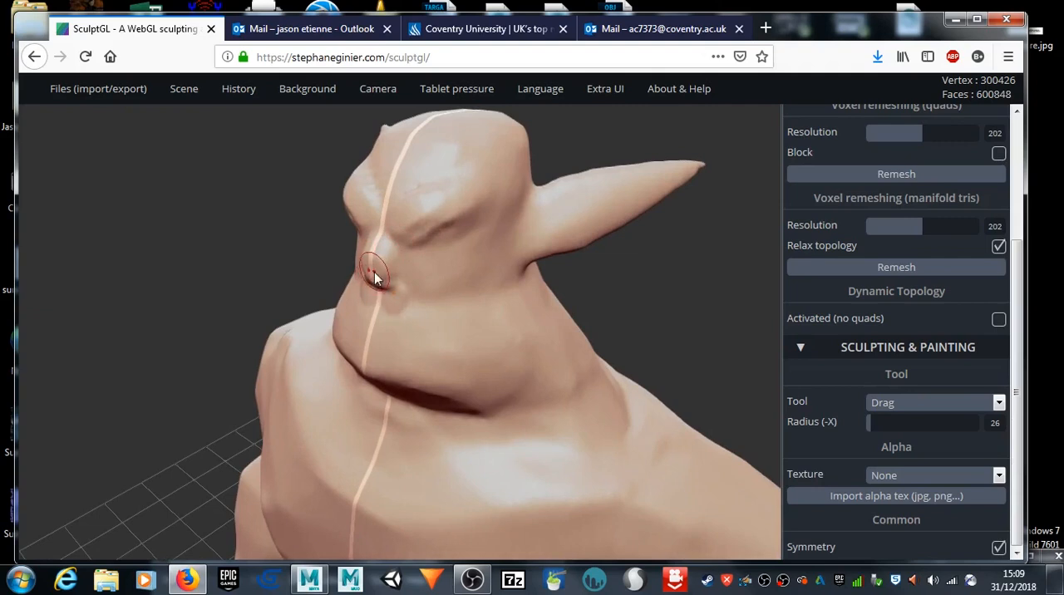
{"action": "key", "text": "x"}
{"action": "left_click_drag", "start_coordinate": [380, 270], "coordinate": [363, 277]}
{"action": "left_click_drag", "start_coordinate": [190, 227], "coordinate": [582, 229]}
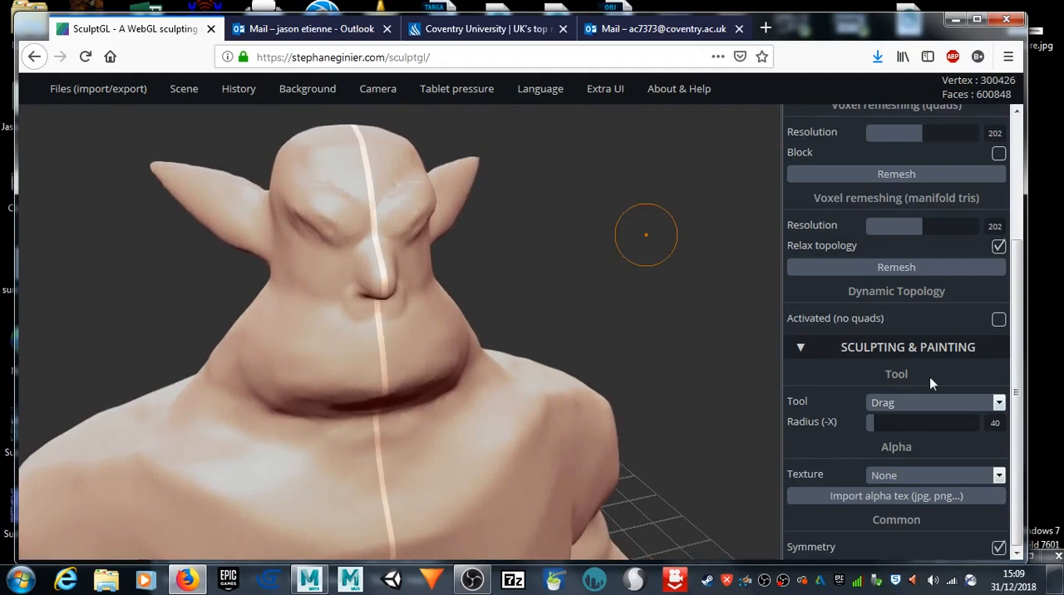
Step: Sculpt cheekbones and cheek folds running down both sides of the face with the Brush tool at radius 26
{"action": "left_click", "coordinate": [914, 408]}
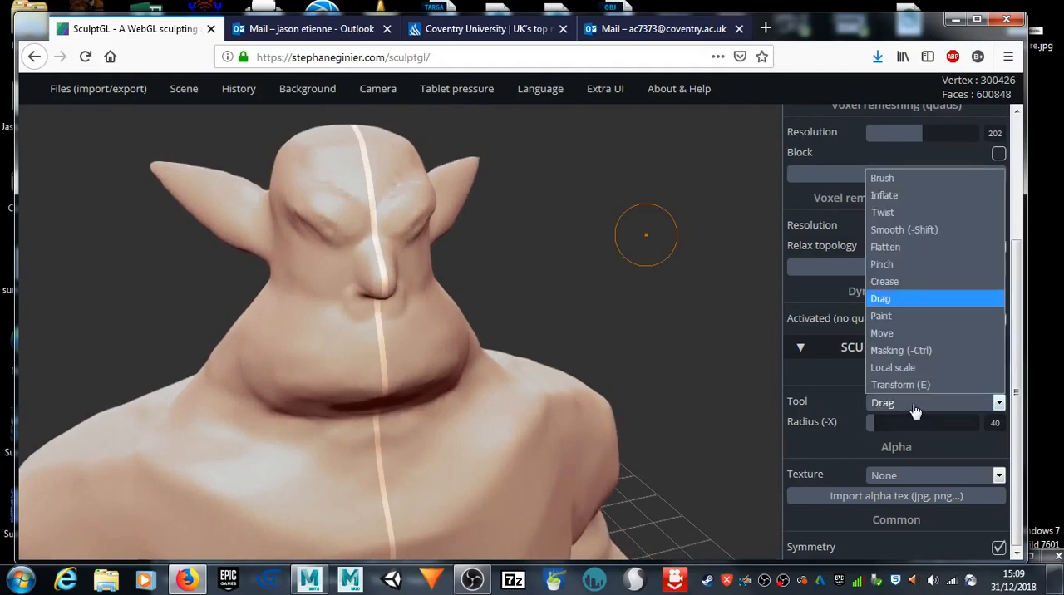
{"action": "left_click", "coordinate": [886, 177]}
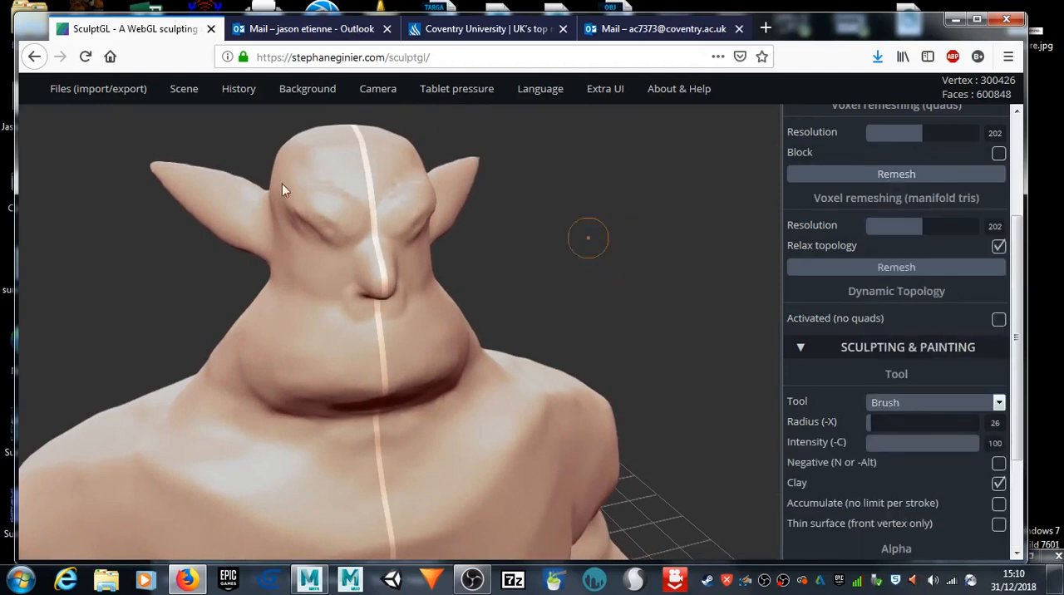
{"action": "mouse_move", "coordinate": [291, 265]}
{"action": "left_mouse_down"}
{"action": "mouse_move", "coordinate": [328, 293]}
{"action": "mouse_move", "coordinate": [306, 275]}
{"action": "mouse_move", "coordinate": [323, 311]}
{"action": "left_mouse_up"}
{"action": "mouse_move", "coordinate": [530, 255]}
{"action": "left_mouse_down"}
{"action": "mouse_move", "coordinate": [520, 239]}
{"action": "mouse_move", "coordinate": [502, 269]}
{"action": "left_mouse_up"}
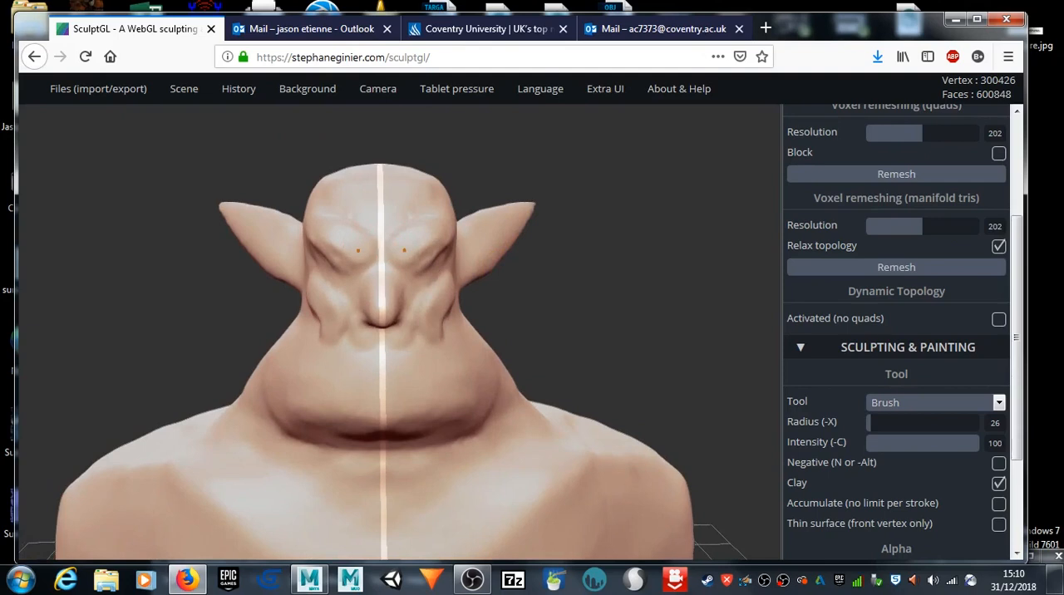
{"action": "left_click_drag", "start_coordinate": [164, 298], "coordinate": [305, 292]}
{"action": "mouse_move", "coordinate": [294, 248]}
{"action": "left_mouse_down"}
{"action": "mouse_move", "coordinate": [278, 311]}
{"action": "mouse_move", "coordinate": [323, 341]}
{"action": "mouse_move", "coordinate": [297, 324]}
{"action": "mouse_move", "coordinate": [272, 273]}
{"action": "mouse_move", "coordinate": [311, 358]}
{"action": "left_mouse_up"}
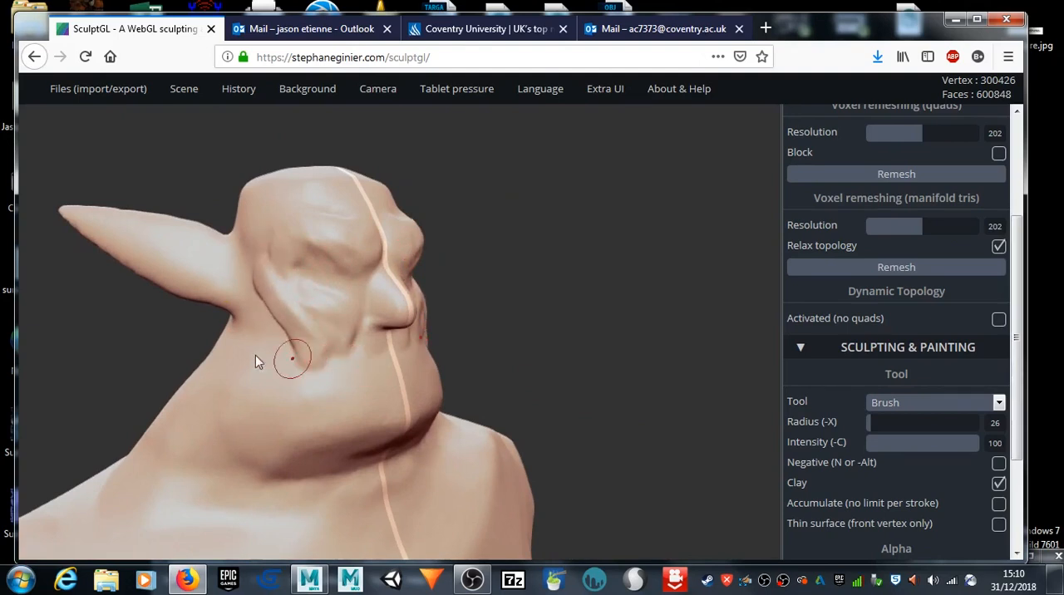
Step: Bulk up the cheeks, jaw and chin with the Brush tool at radius 33
{"action": "key", "text": "x"}
{"action": "key", "text": "x"}
{"action": "mouse_move", "coordinate": [293, 313]}
{"action": "left_mouse_down"}
{"action": "mouse_move", "coordinate": [333, 404]}
{"action": "mouse_move", "coordinate": [325, 352]}
{"action": "mouse_move", "coordinate": [408, 408]}
{"action": "left_mouse_up"}
{"action": "mouse_move", "coordinate": [406, 430]}
{"action": "left_mouse_down"}
{"action": "mouse_move", "coordinate": [341, 419]}
{"action": "mouse_move", "coordinate": [261, 351]}
{"action": "mouse_move", "coordinate": [288, 350]}
{"action": "mouse_move", "coordinate": [256, 306]}
{"action": "mouse_move", "coordinate": [299, 314]}
{"action": "mouse_move", "coordinate": [328, 351]}
{"action": "left_mouse_up"}
{"action": "mouse_move", "coordinate": [553, 296]}
{"action": "left_mouse_down"}
{"action": "mouse_move", "coordinate": [321, 316]}
{"action": "mouse_move", "coordinate": [277, 290]}
{"action": "mouse_move", "coordinate": [462, 381]}
{"action": "left_mouse_up"}
{"action": "left_click_drag", "start_coordinate": [367, 386], "coordinate": [364, 364], "text": "shift"}
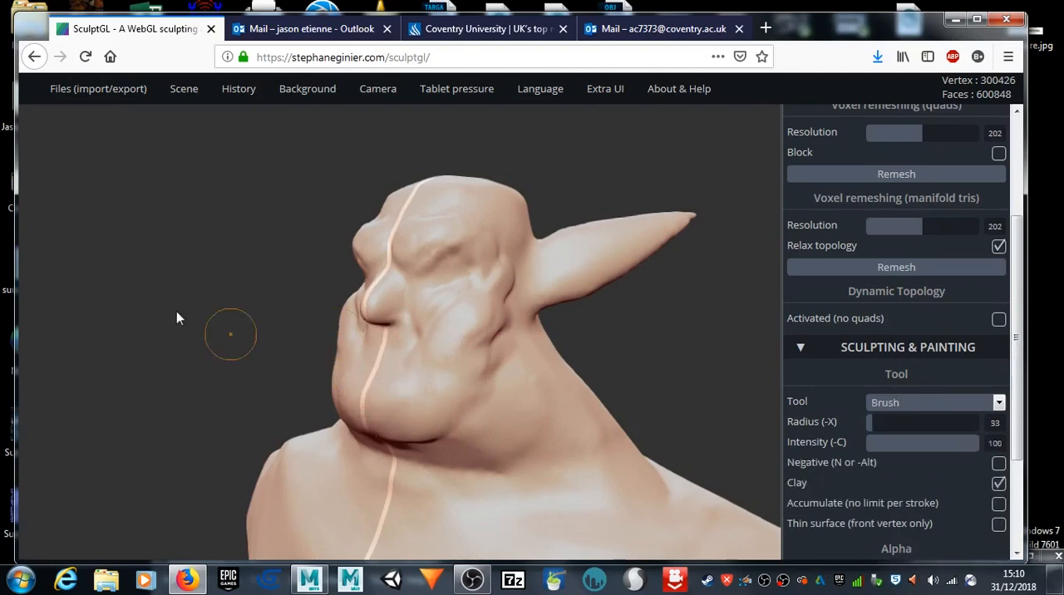
Step: Save the scene as the SculptGL file yourMesh.sgl
{"action": "mouse_move", "coordinate": [91, 88]}
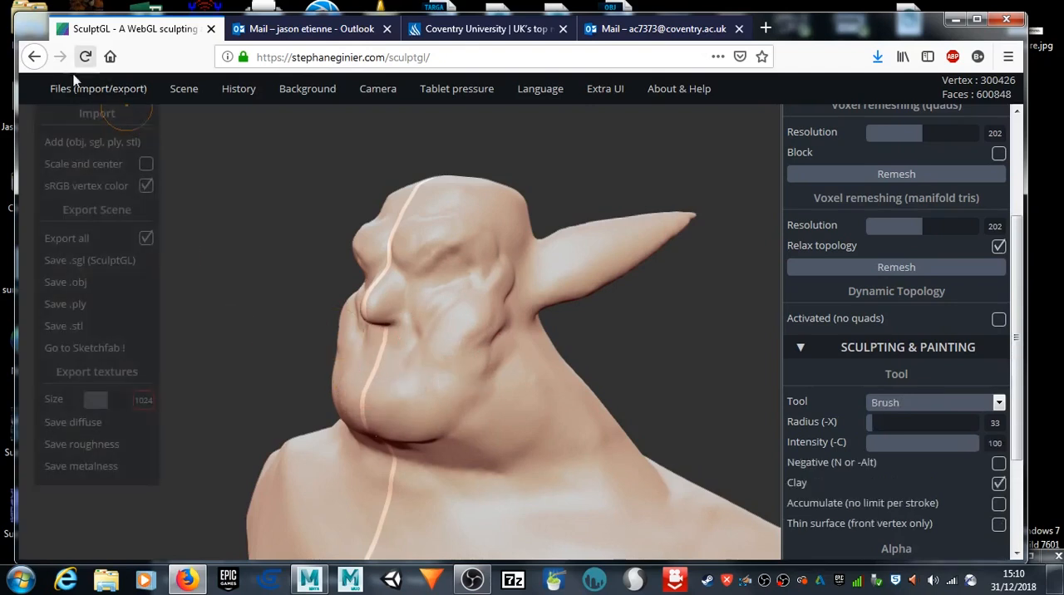
{"action": "left_click", "coordinate": [73, 266]}
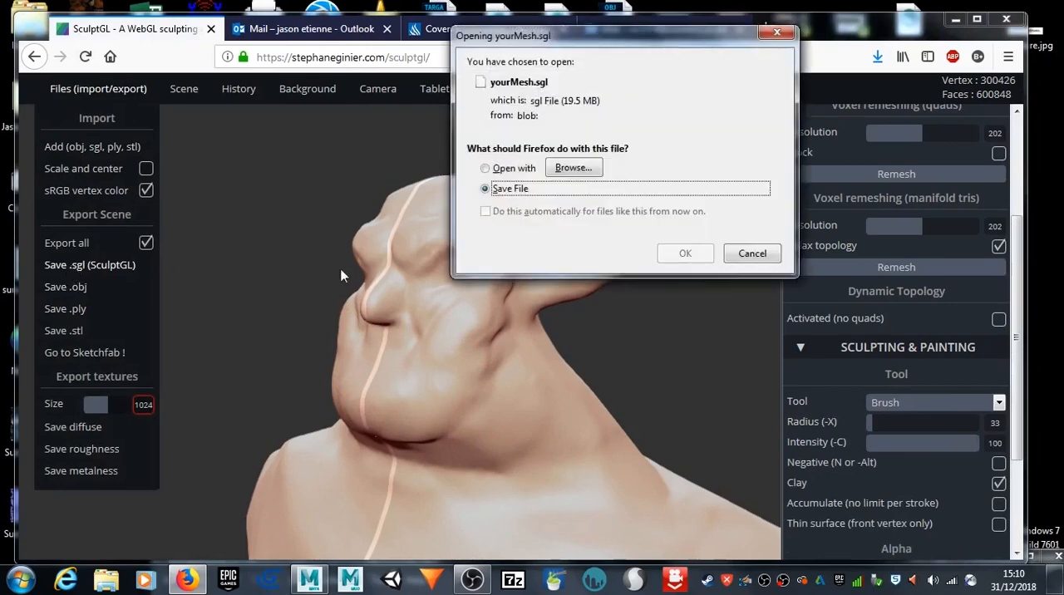
{"action": "left_click", "coordinate": [684, 253]}
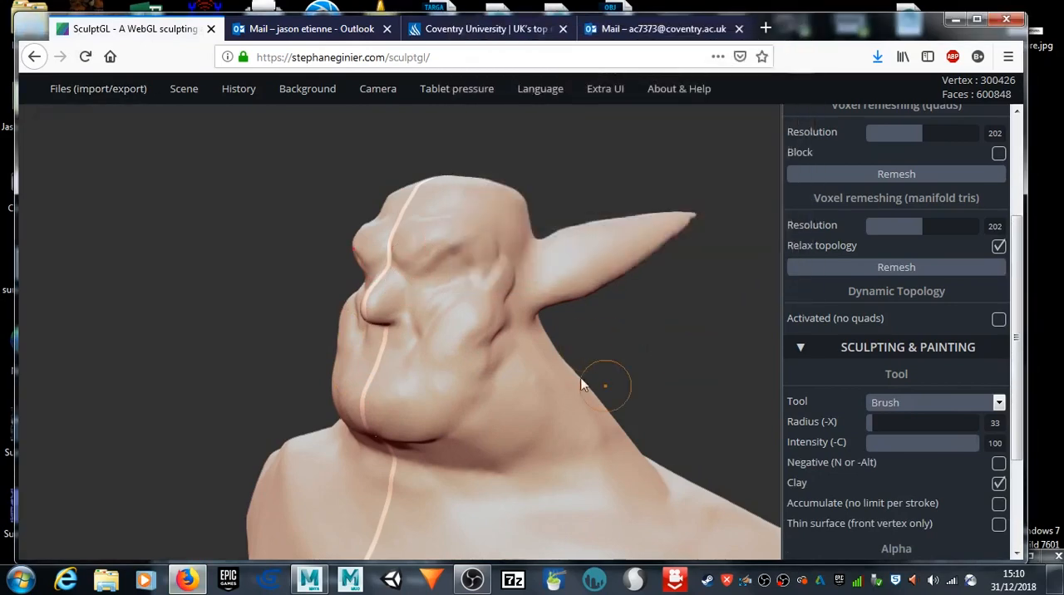
Step: Carve deep creases under both brows with the Crease tool at radius 25 and intensity 75
{"action": "left_click_drag", "start_coordinate": [252, 323], "coordinate": [504, 340]}
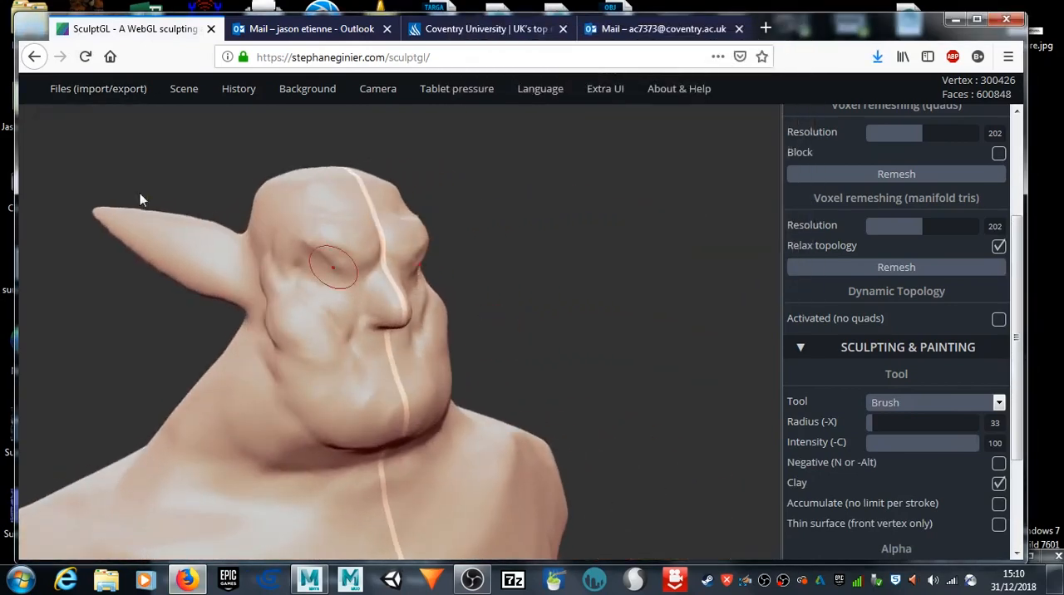
{"action": "left_click", "coordinate": [912, 404]}
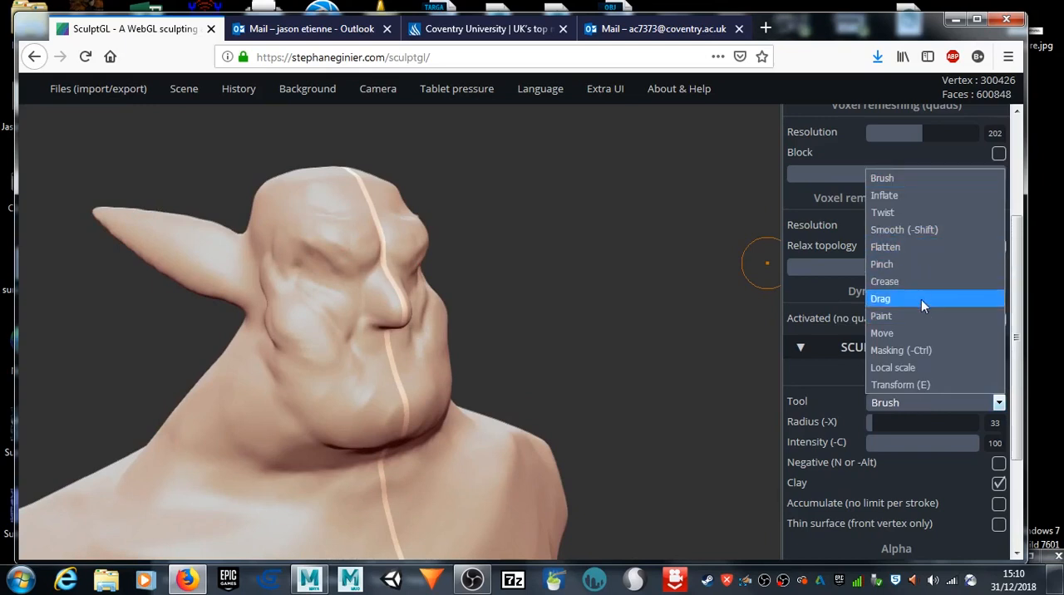
{"action": "left_click", "coordinate": [923, 284]}
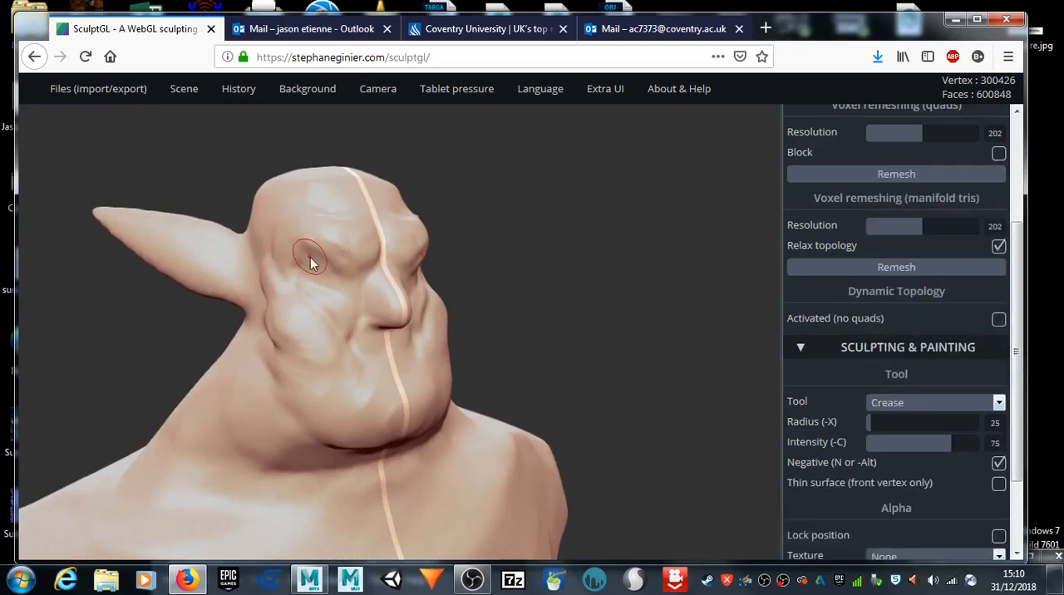
{"action": "left_click_drag", "start_coordinate": [324, 271], "coordinate": [313, 251]}
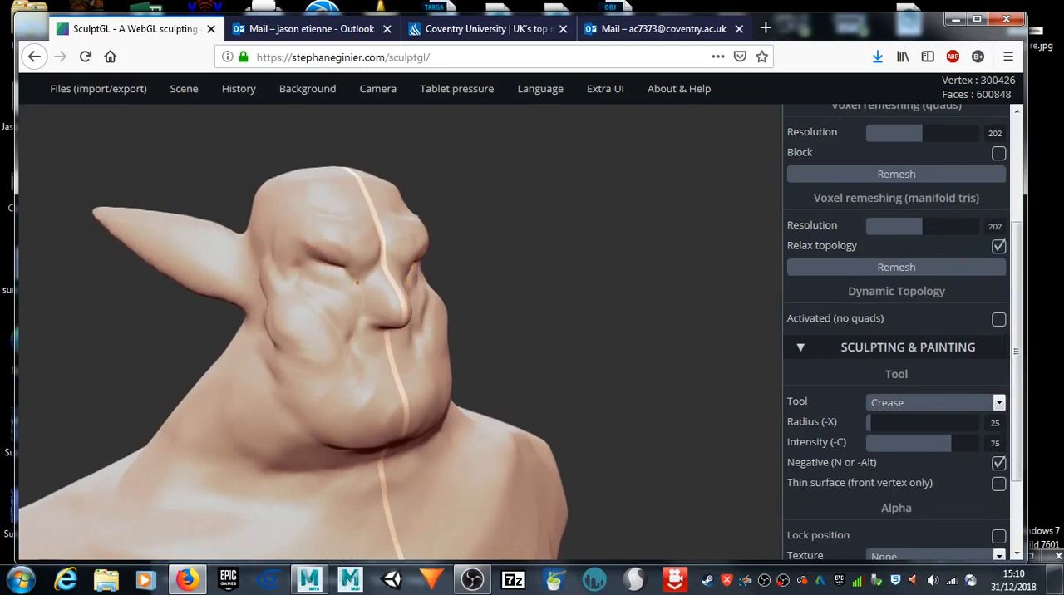
{"action": "left_click_drag", "start_coordinate": [571, 296], "coordinate": [458, 297]}
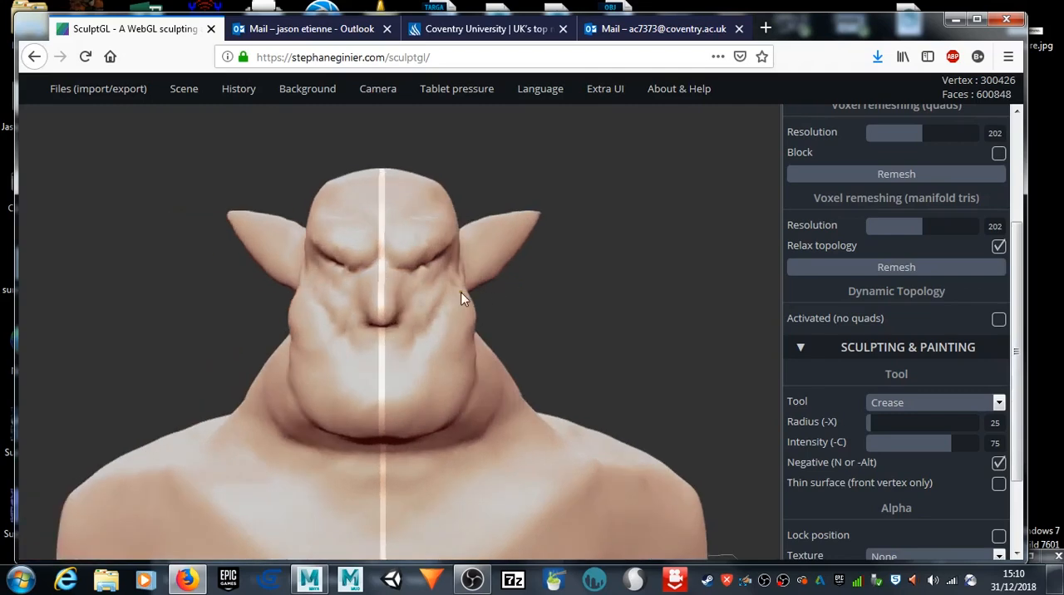
Step: Try to outline rounded eyeballs beneath the brows with the Crease tool
{"action": "scroll", "coordinate": [459, 287], "scroll_direction": "up", "scroll_amount": 5}
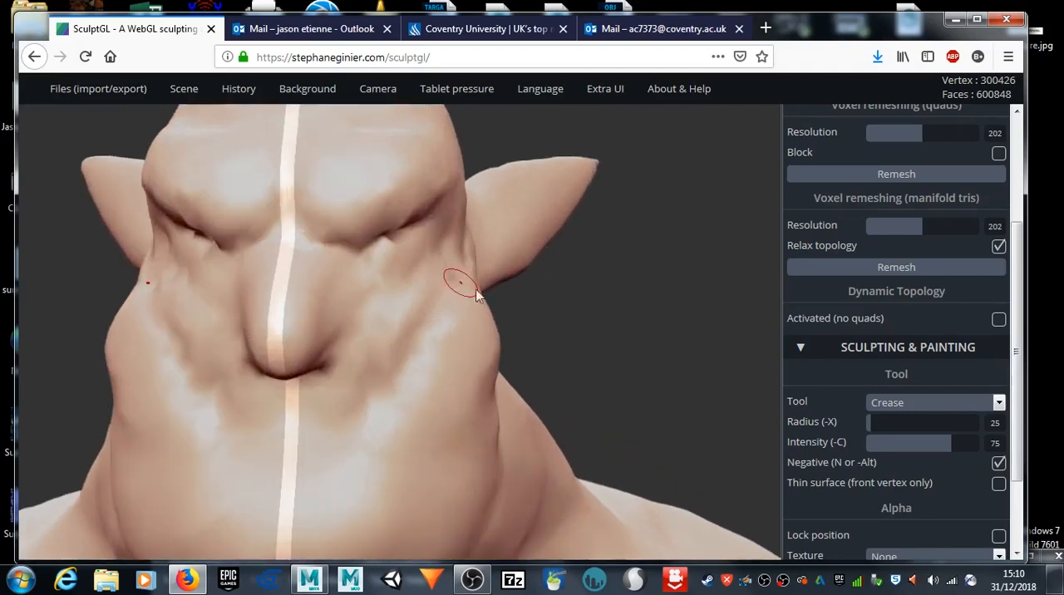
{"action": "left_click_drag", "start_coordinate": [733, 323], "coordinate": [645, 327]}
{"action": "mouse_move", "coordinate": [363, 248]}
{"action": "left_mouse_down"}
{"action": "mouse_move", "coordinate": [348, 241]}
{"action": "mouse_move", "coordinate": [377, 231]}
{"action": "left_mouse_up"}
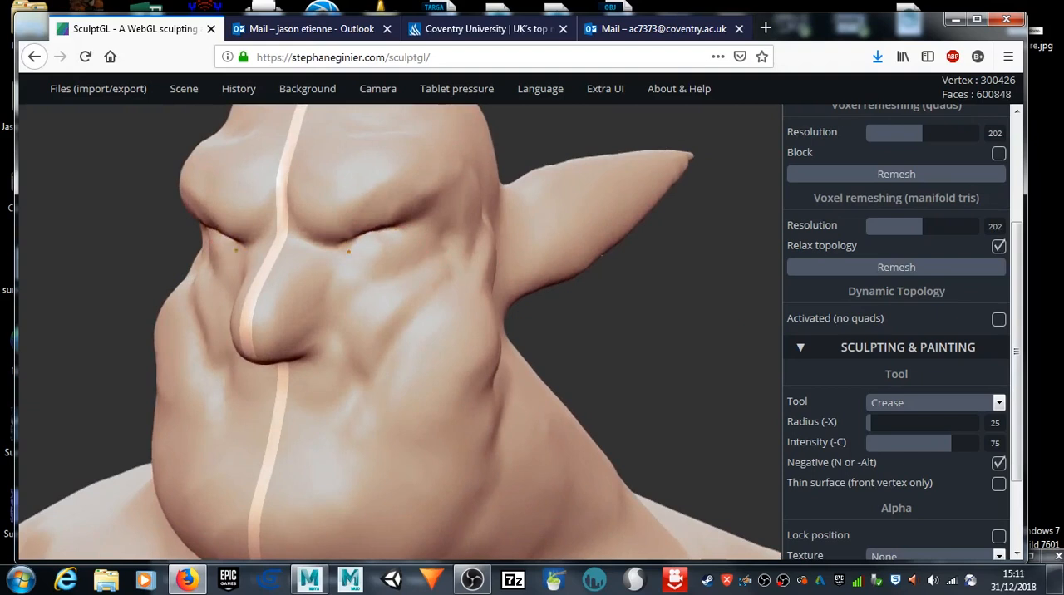
{"action": "left_click_drag", "start_coordinate": [340, 275], "coordinate": [348, 276]}
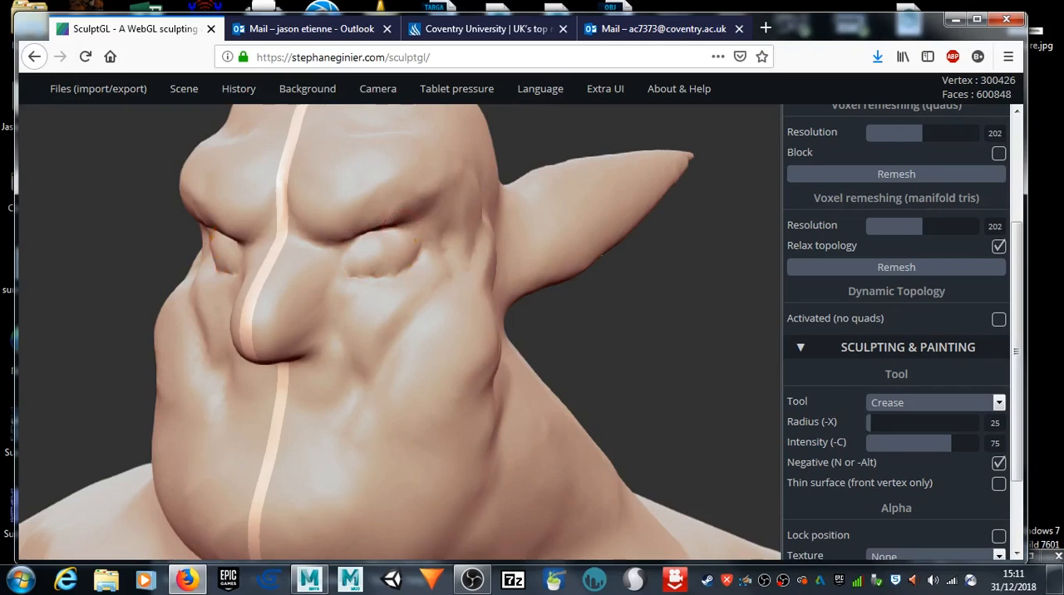
{"action": "right_click_drag", "start_coordinate": [193, 288], "coordinate": [167, 309]}
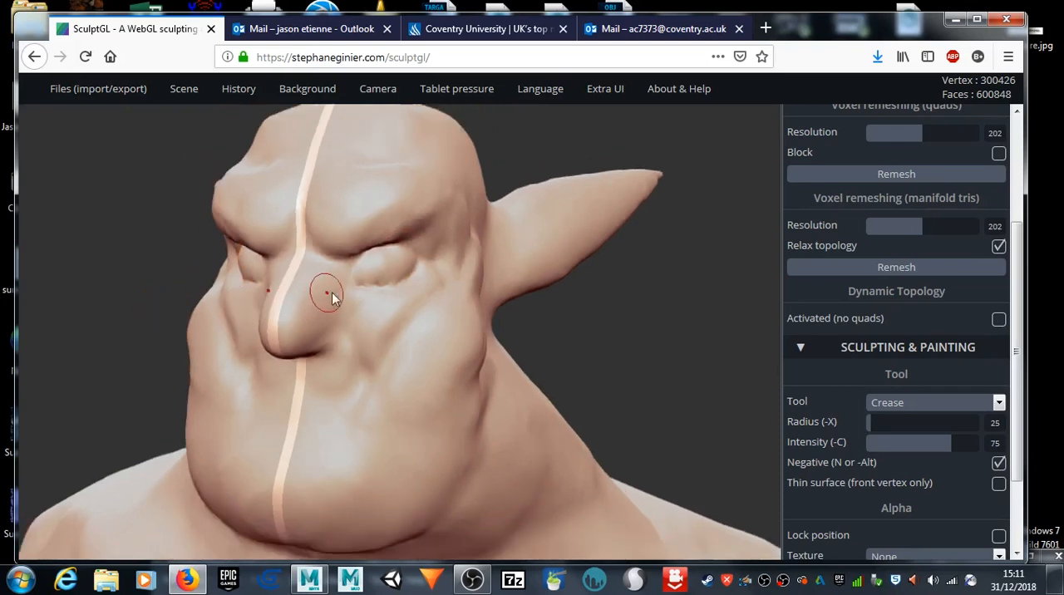
{"action": "key", "text": "ctrl+z"}
Step: Smooth the eye areas beneath the brows, and crease and soften the nostrils around the underside of the nose
{"action": "key", "text": "shift"}
{"action": "left_click_drag", "start_coordinate": [366, 270], "coordinate": [398, 279], "text": "shift"}
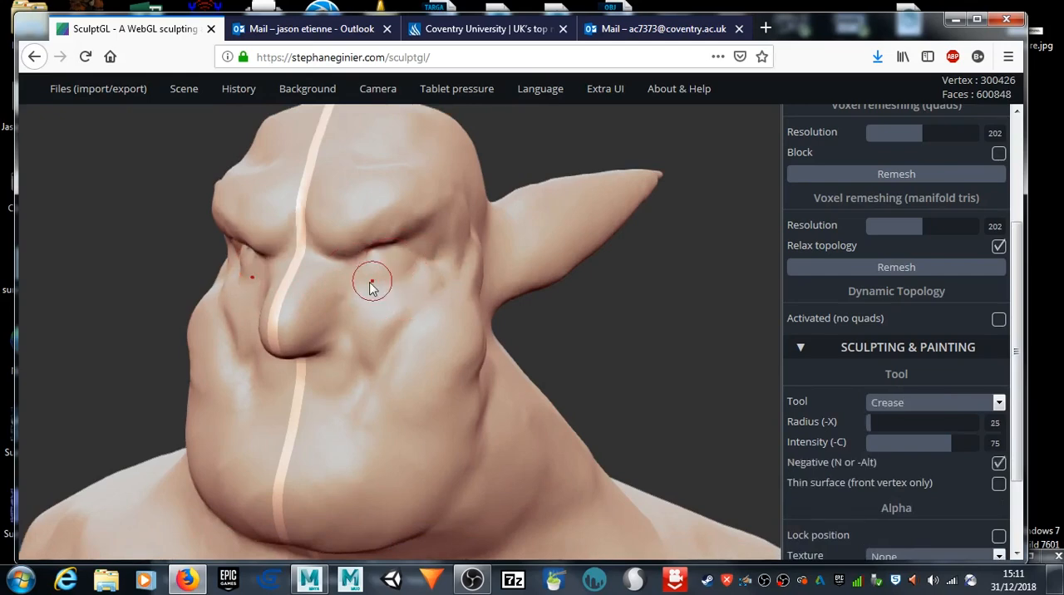
{"action": "mouse_move", "coordinate": [76, 308]}
{"action": "left_mouse_down"}
{"action": "mouse_move", "coordinate": [197, 300]}
{"action": "mouse_move", "coordinate": [278, 358]}
{"action": "mouse_move", "coordinate": [275, 344]}
{"action": "mouse_move", "coordinate": [264, 353]}
{"action": "mouse_move", "coordinate": [274, 335]}
{"action": "left_mouse_up"}
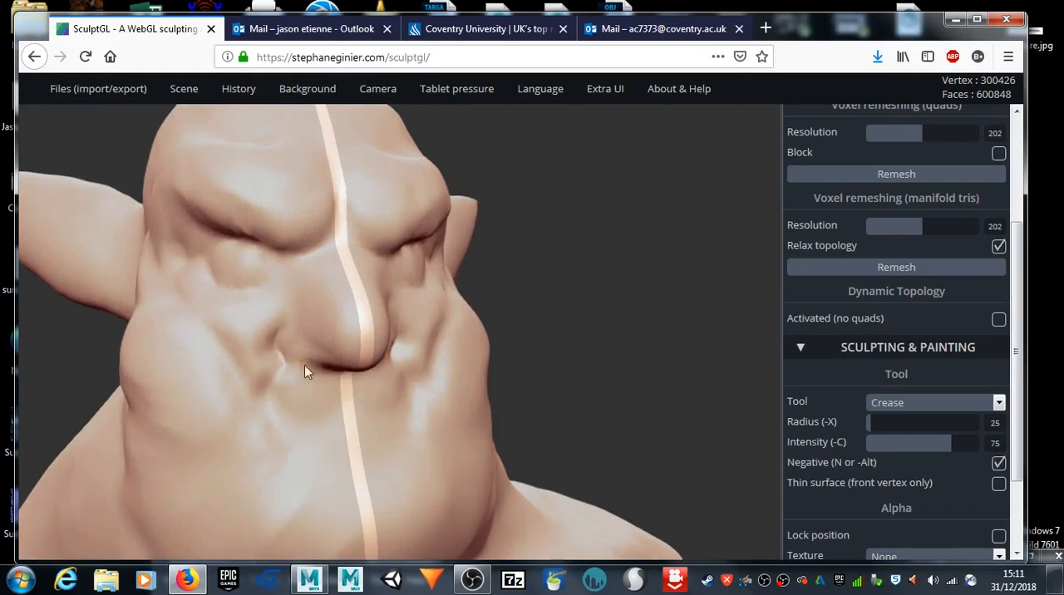
{"action": "left_click_drag", "start_coordinate": [544, 332], "coordinate": [551, 299]}
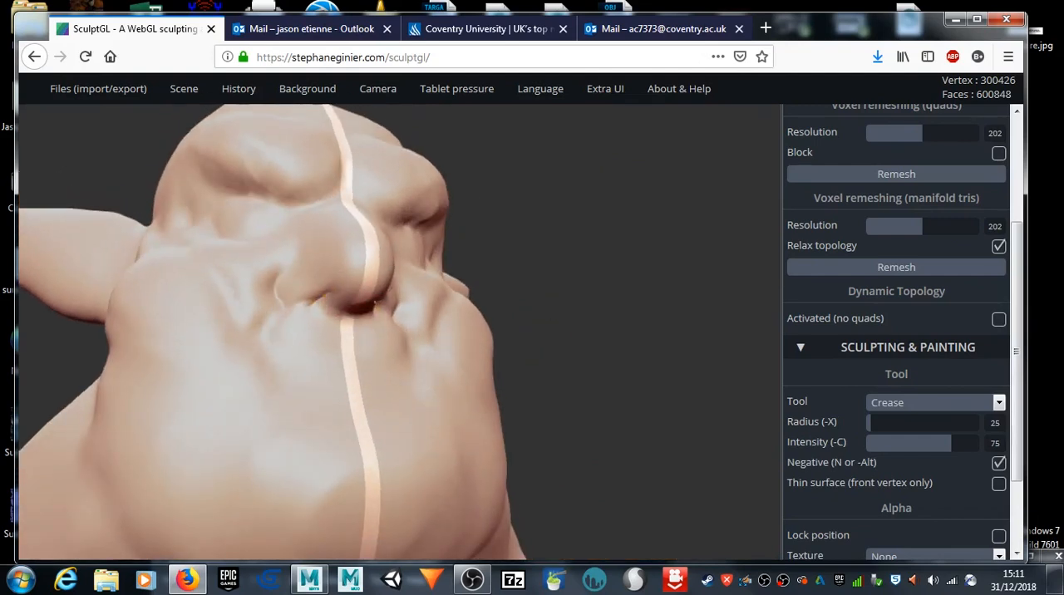
{"action": "mouse_move", "coordinate": [525, 341]}
{"action": "left_mouse_down"}
{"action": "mouse_move", "coordinate": [509, 286]}
{"action": "mouse_move", "coordinate": [490, 283]}
{"action": "left_mouse_up"}
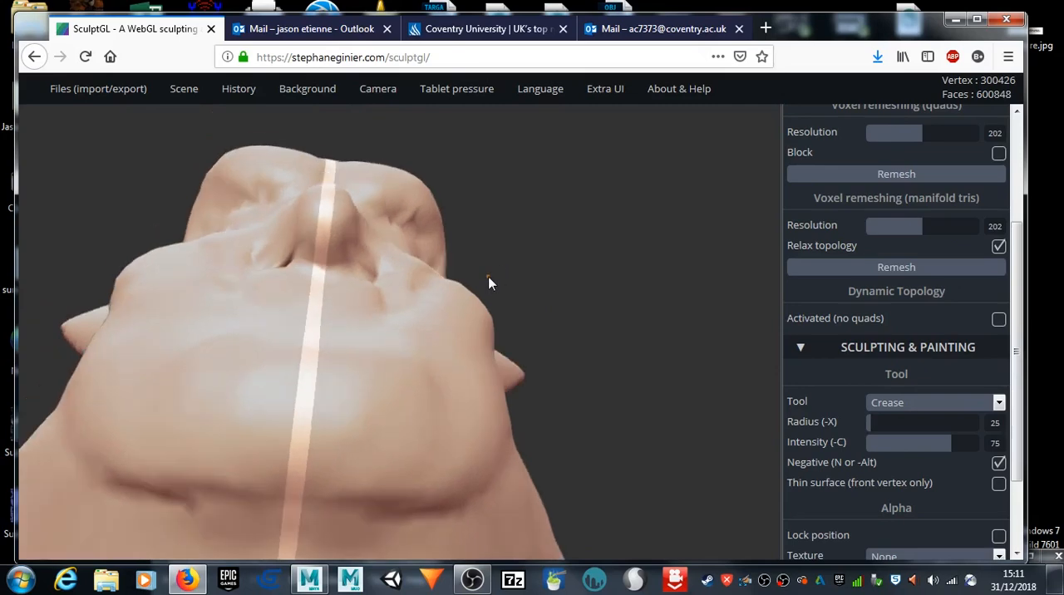
{"action": "key", "text": "shift"}
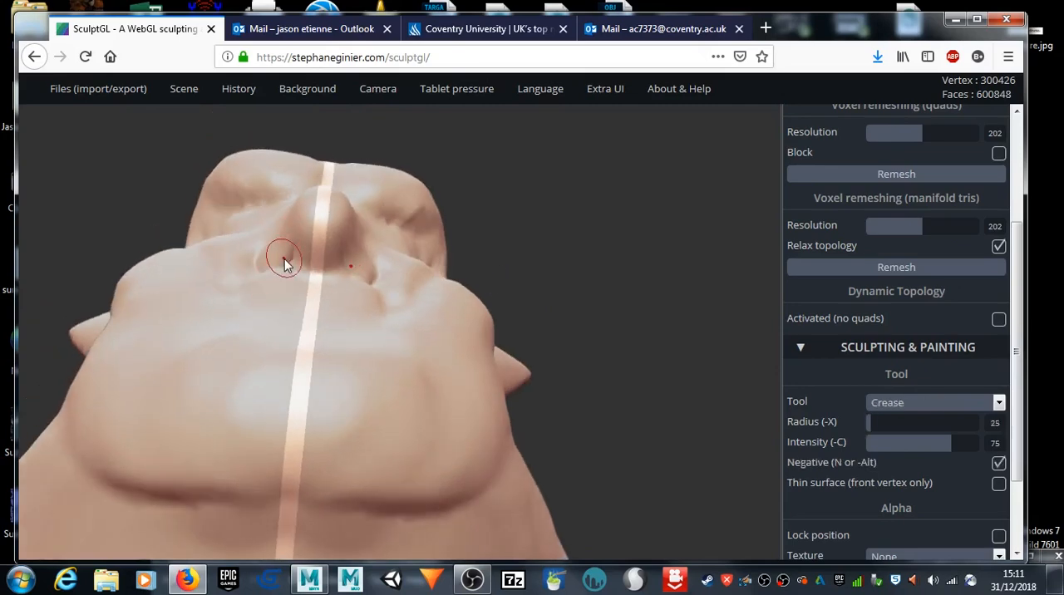
Step: Crease both corners of the mouth with the Crease tool at radius 25 and intensity 75
{"action": "mouse_move", "coordinate": [567, 262]}
{"action": "left_mouse_down"}
{"action": "mouse_move", "coordinate": [477, 346]}
{"action": "mouse_move", "coordinate": [361, 308]}
{"action": "mouse_move", "coordinate": [447, 289]}
{"action": "mouse_move", "coordinate": [551, 324]}
{"action": "mouse_move", "coordinate": [542, 352]}
{"action": "mouse_move", "coordinate": [513, 357]}
{"action": "left_mouse_up"}
{"action": "mouse_move", "coordinate": [284, 412]}
{"action": "left_mouse_down"}
{"action": "mouse_move", "coordinate": [335, 403]}
{"action": "mouse_move", "coordinate": [242, 410]}
{"action": "left_mouse_up"}
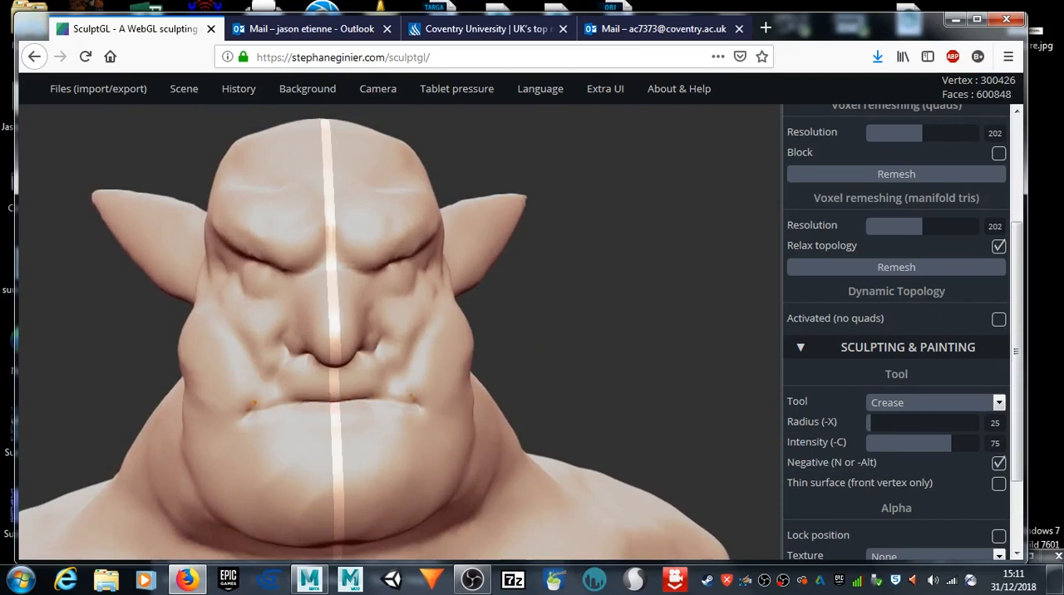
{"action": "mouse_move", "coordinate": [626, 375]}
{"action": "left_mouse_down"}
{"action": "mouse_move", "coordinate": [428, 380]}
{"action": "mouse_move", "coordinate": [466, 399]}
{"action": "left_mouse_up"}
{"action": "left_click_drag", "start_coordinate": [124, 490], "coordinate": [2, 426]}
{"action": "mouse_move", "coordinate": [183, 381]}
{"action": "left_mouse_down"}
{"action": "mouse_move", "coordinate": [250, 408]}
{"action": "mouse_move", "coordinate": [568, 357]}
{"action": "mouse_move", "coordinate": [532, 354]}
{"action": "mouse_move", "coordinate": [549, 351]}
{"action": "left_mouse_up"}
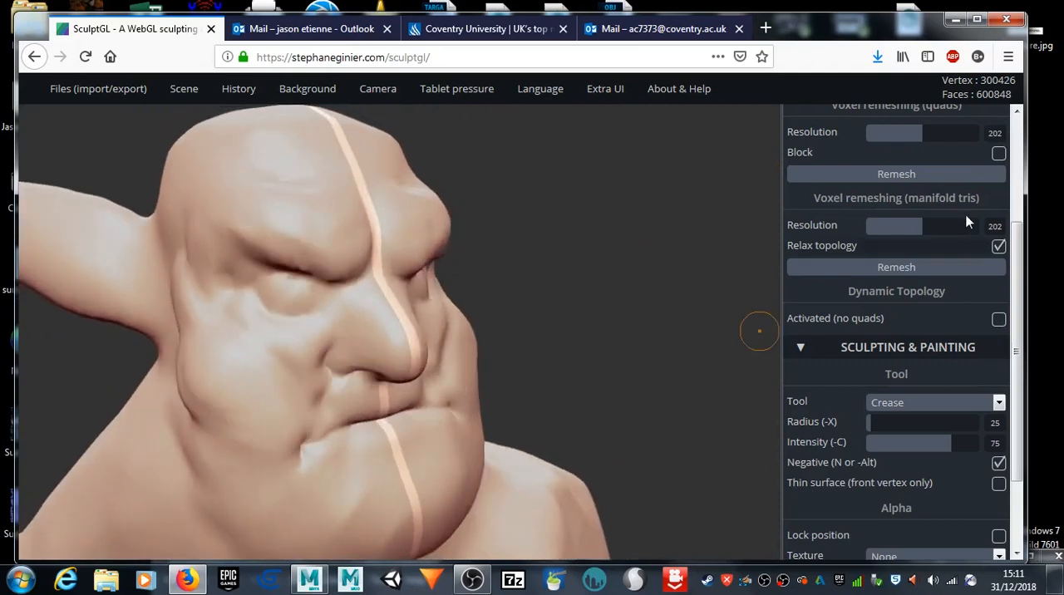
Step: Reshape the lower cheeks beside the mouth corners using the Drag tool with its radius enlarged to 65
{"action": "left_click", "coordinate": [948, 404]}
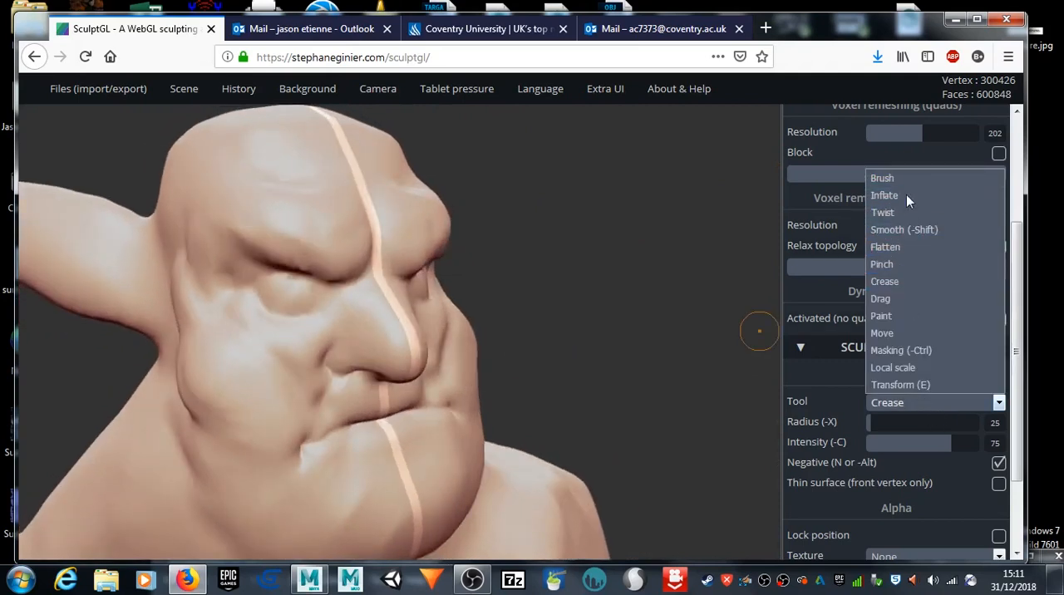
{"action": "left_click", "coordinate": [927, 299]}
{"action": "mouse_move", "coordinate": [458, 383]}
{"action": "left_mouse_down"}
{"action": "mouse_move", "coordinate": [563, 312]}
{"action": "mouse_move", "coordinate": [424, 361]}
{"action": "left_mouse_up"}
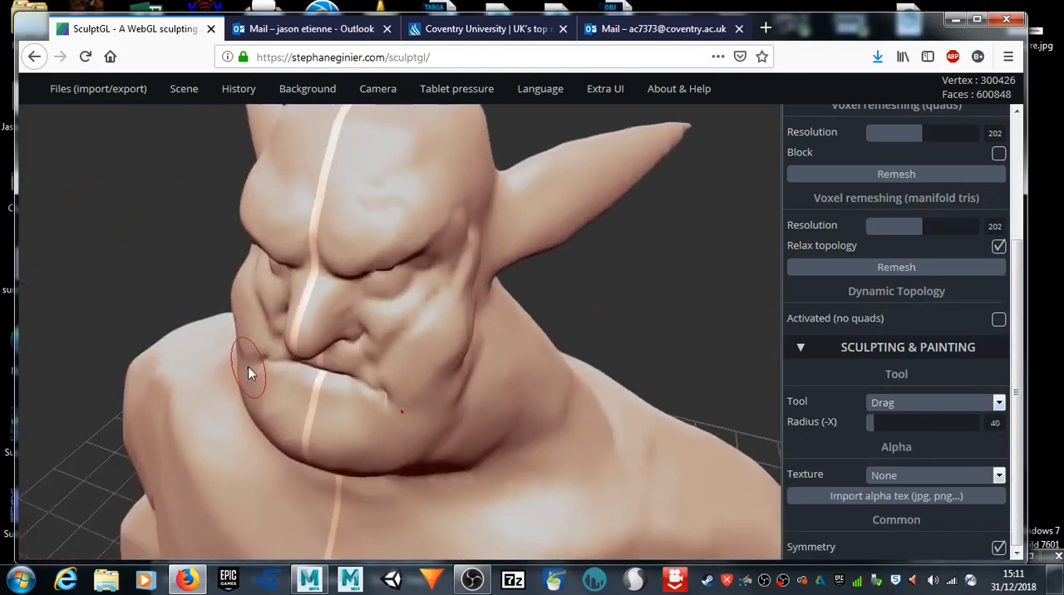
{"action": "key", "text": "x"}
{"action": "left_click_drag", "start_coordinate": [246, 349], "coordinate": [251, 347]}
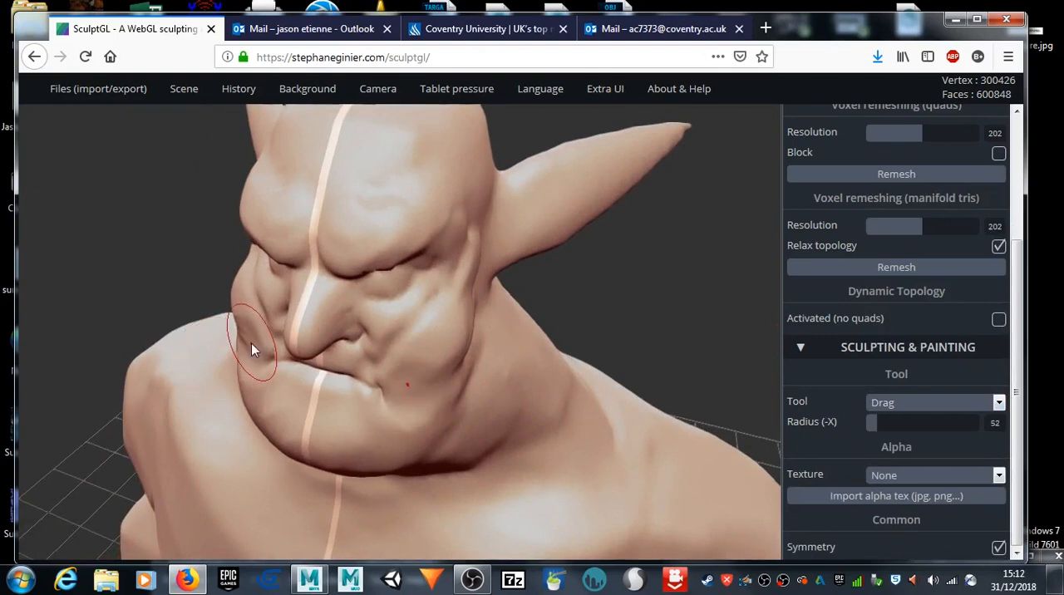
{"action": "key", "text": "x"}
{"action": "key", "text": "x"}
{"action": "left_click_drag", "start_coordinate": [243, 344], "coordinate": [247, 343]}
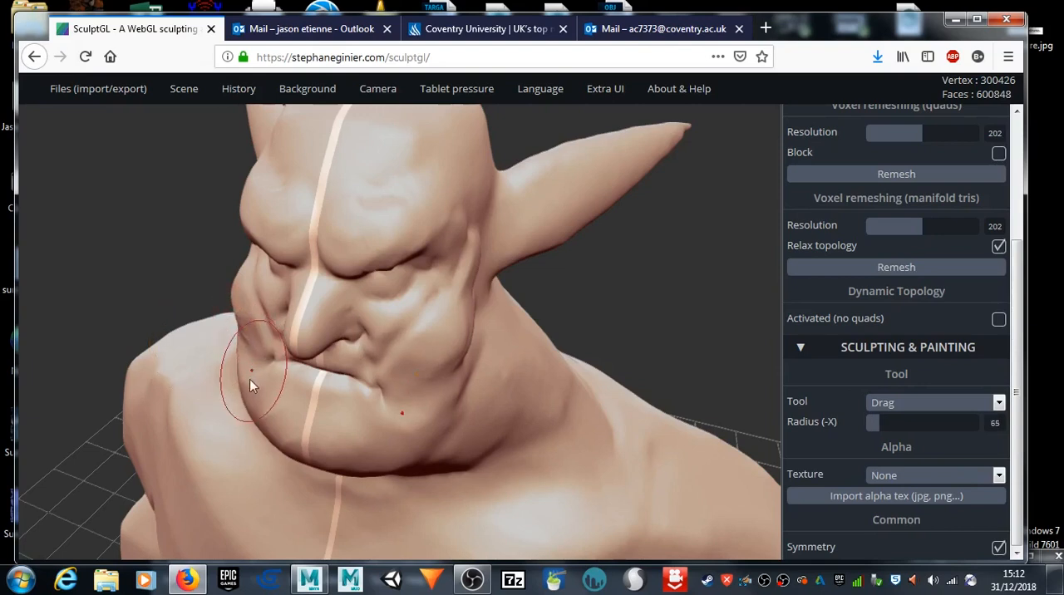
{"action": "left_click_drag", "start_coordinate": [250, 379], "coordinate": [256, 381]}
Step: Pull and smooth the jaw around the mouth to form a distinct squared chin with fuller jowls
{"action": "mouse_move", "coordinate": [129, 283]}
{"action": "left_mouse_down"}
{"action": "mouse_move", "coordinate": [174, 243]}
{"action": "mouse_move", "coordinate": [202, 368]}
{"action": "left_mouse_up"}
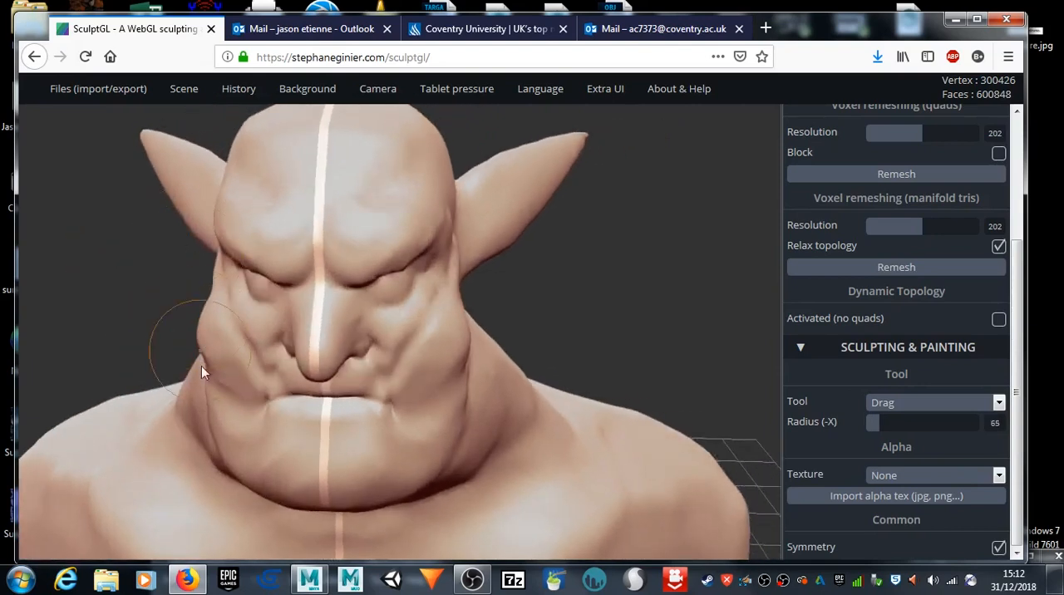
{"action": "left_click_drag", "start_coordinate": [212, 420], "coordinate": [216, 384]}
{"action": "mouse_move", "coordinate": [237, 450]}
{"action": "left_mouse_down"}
{"action": "mouse_move", "coordinate": [244, 470]}
{"action": "mouse_move", "coordinate": [271, 485]}
{"action": "left_mouse_up"}
{"action": "left_click_drag", "start_coordinate": [395, 447], "coordinate": [416, 353], "text": "shift"}
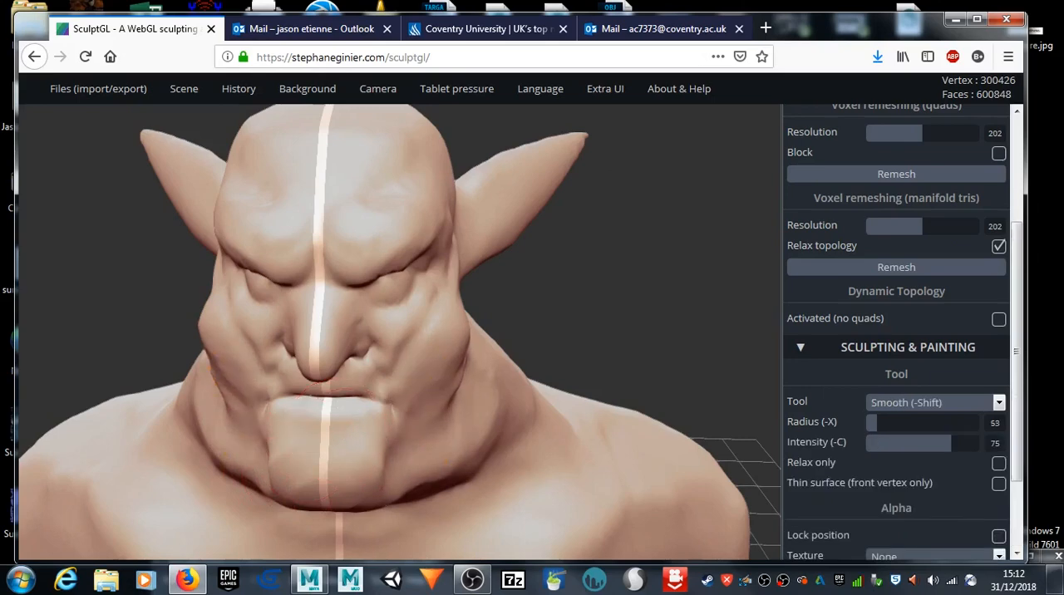
{"action": "mouse_move", "coordinate": [641, 316]}
{"action": "left_mouse_down"}
{"action": "mouse_move", "coordinate": [525, 219]}
{"action": "mouse_move", "coordinate": [463, 219]}
{"action": "left_mouse_up"}
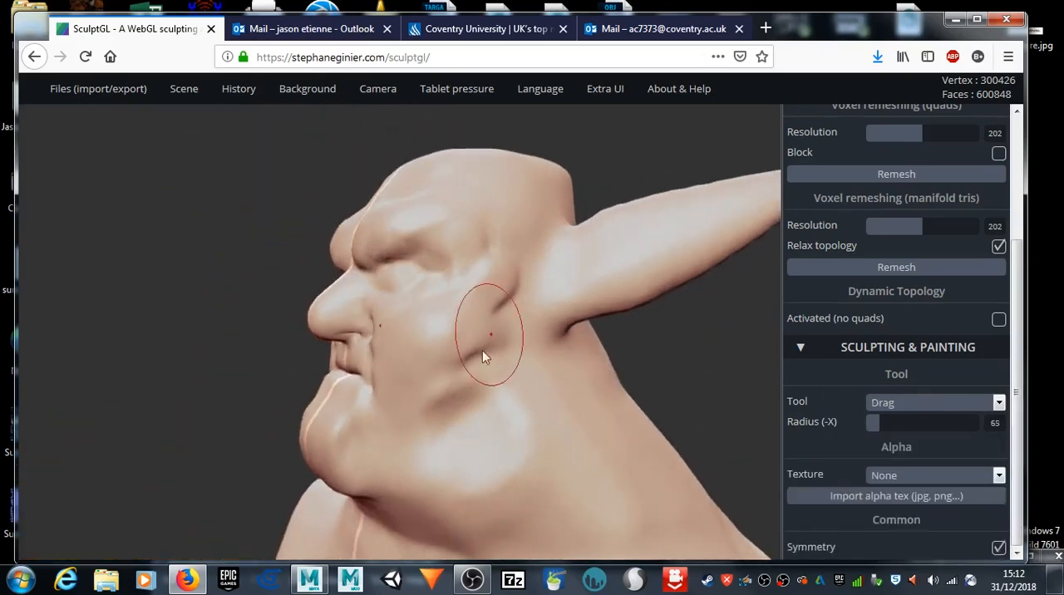
{"action": "mouse_move", "coordinate": [197, 280]}
{"action": "left_mouse_down"}
{"action": "mouse_move", "coordinate": [382, 302]}
{"action": "mouse_move", "coordinate": [558, 292]}
{"action": "mouse_move", "coordinate": [357, 285]}
{"action": "left_mouse_up"}
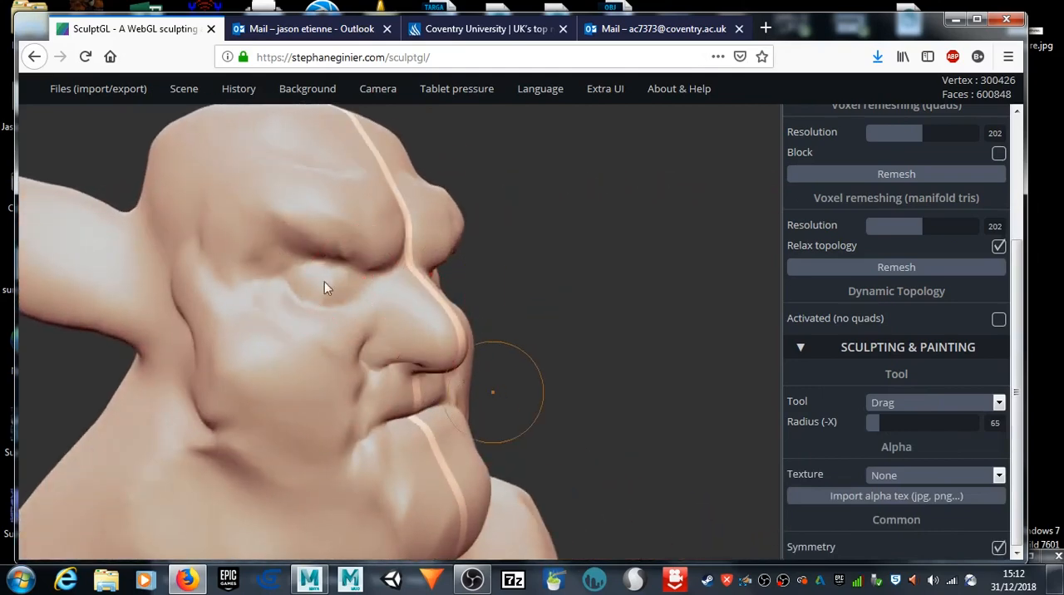
{"action": "left_click_drag", "start_coordinate": [514, 287], "coordinate": [550, 300]}
{"action": "mouse_move", "coordinate": [679, 240]}
{"action": "left_mouse_down"}
{"action": "mouse_move", "coordinate": [637, 290]}
{"action": "mouse_move", "coordinate": [470, 278]}
{"action": "left_mouse_up"}
{"action": "mouse_move", "coordinate": [669, 311]}
{"action": "middle_mouse_down"}
{"action": "mouse_move", "coordinate": [639, 254]}
{"action": "mouse_move", "coordinate": [645, 270]}
{"action": "middle_mouse_up"}
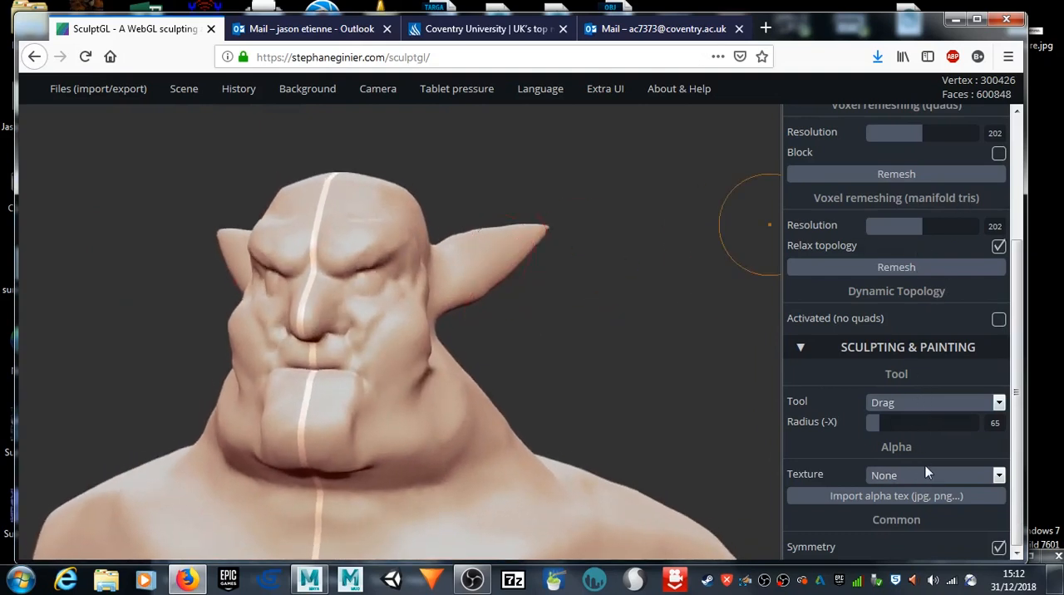
{"action": "left_click", "coordinate": [925, 405]}
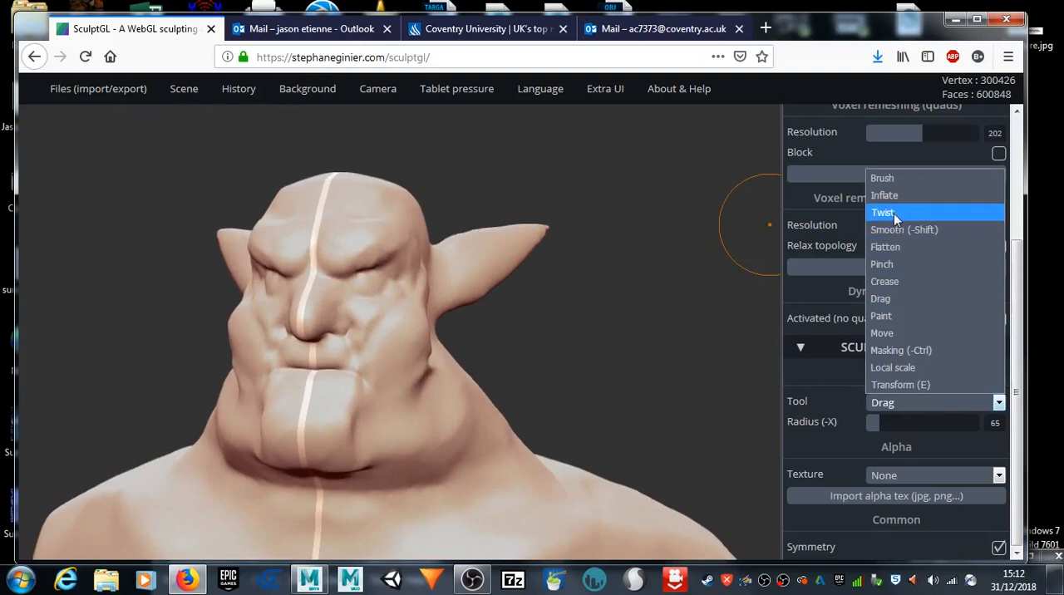
{"action": "left_click", "coordinate": [882, 316]}
{"action": "scroll", "coordinate": [441, 267], "scroll_direction": "up", "scroll_amount": 5}
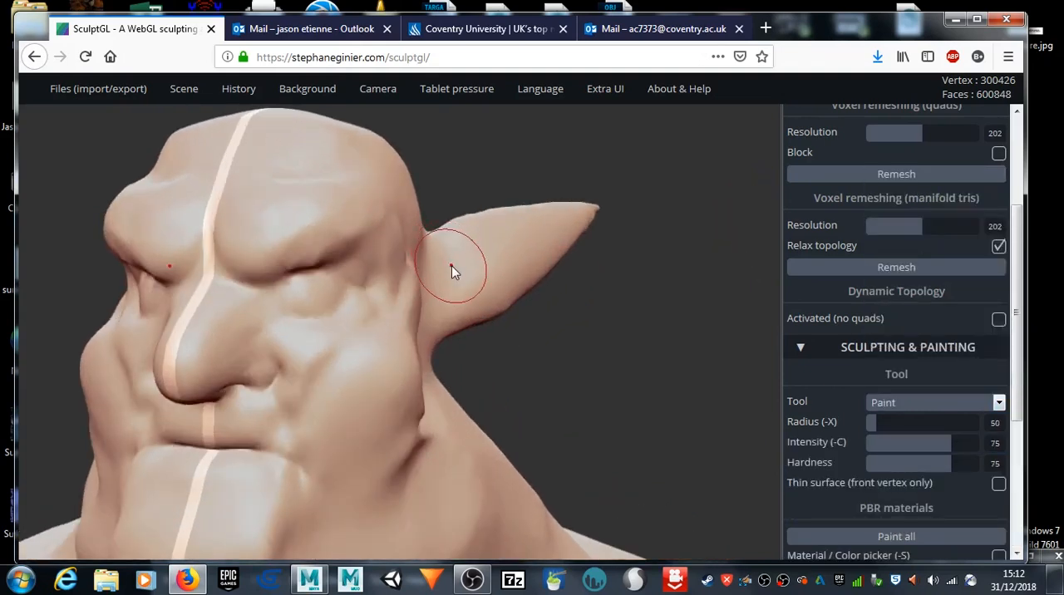
{"action": "left_click_drag", "start_coordinate": [443, 267], "coordinate": [468, 255]}
{"action": "key", "text": "ctrl"}
{"action": "key", "text": "ctrl+z"}
Step: Carve inner folds into the pointed ears with the Crease tool at radius 25 and intensity 75
{"action": "left_click", "coordinate": [919, 402]}
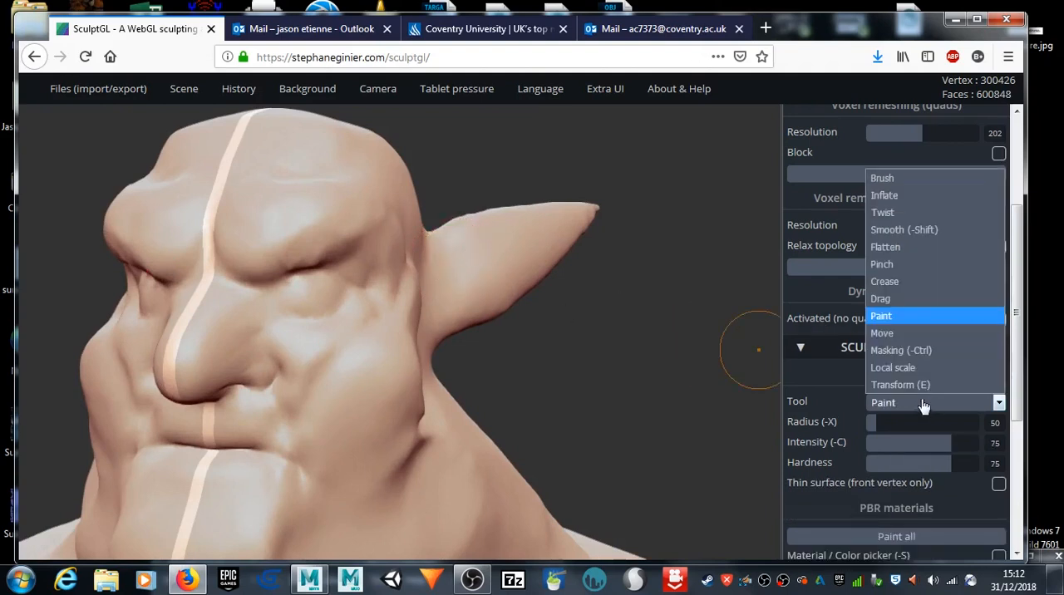
{"action": "left_click", "coordinate": [920, 279]}
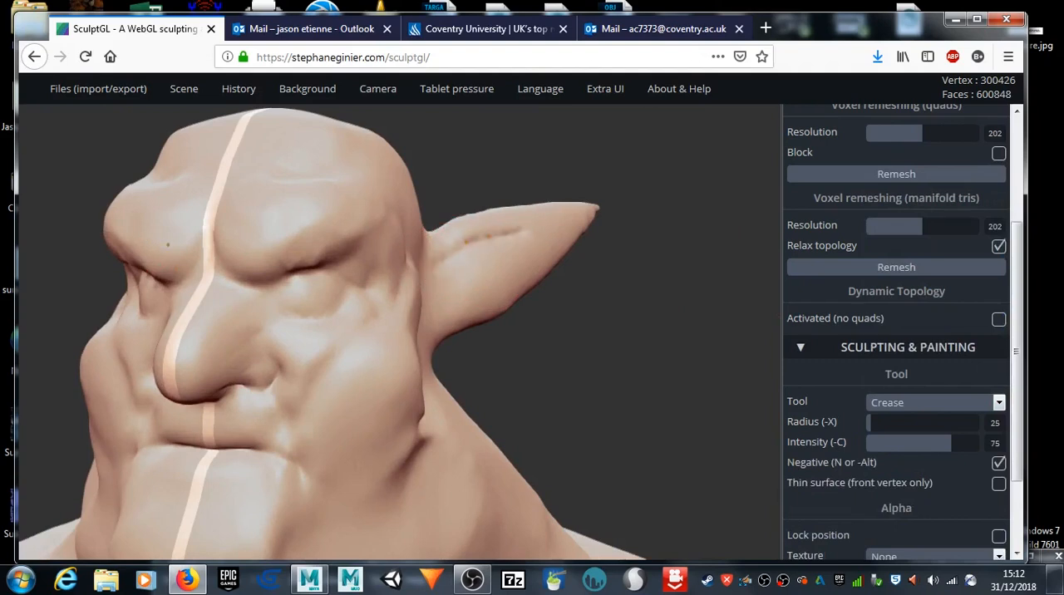
{"action": "mouse_move", "coordinate": [566, 217]}
{"action": "left_mouse_down"}
{"action": "mouse_move", "coordinate": [552, 244]}
{"action": "mouse_move", "coordinate": [455, 280]}
{"action": "left_mouse_up"}
{"action": "mouse_move", "coordinate": [517, 256]}
{"action": "left_mouse_down"}
{"action": "mouse_move", "coordinate": [439, 318]}
{"action": "mouse_move", "coordinate": [577, 222]}
{"action": "mouse_move", "coordinate": [520, 255]}
{"action": "mouse_move", "coordinate": [449, 319]}
{"action": "left_mouse_up"}
{"action": "mouse_move", "coordinate": [610, 330]}
{"action": "left_mouse_down"}
{"action": "mouse_move", "coordinate": [400, 347]}
{"action": "mouse_move", "coordinate": [485, 389]}
{"action": "mouse_move", "coordinate": [479, 368]}
{"action": "mouse_move", "coordinate": [191, 392]}
{"action": "mouse_move", "coordinate": [231, 308]}
{"action": "left_mouse_up"}
{"action": "mouse_move", "coordinate": [109, 346]}
{"action": "left_mouse_down"}
{"action": "mouse_move", "coordinate": [264, 240]}
{"action": "mouse_move", "coordinate": [225, 270]}
{"action": "mouse_move", "coordinate": [273, 287]}
{"action": "mouse_move", "coordinate": [292, 331]}
{"action": "mouse_move", "coordinate": [453, 249]}
{"action": "left_mouse_up"}
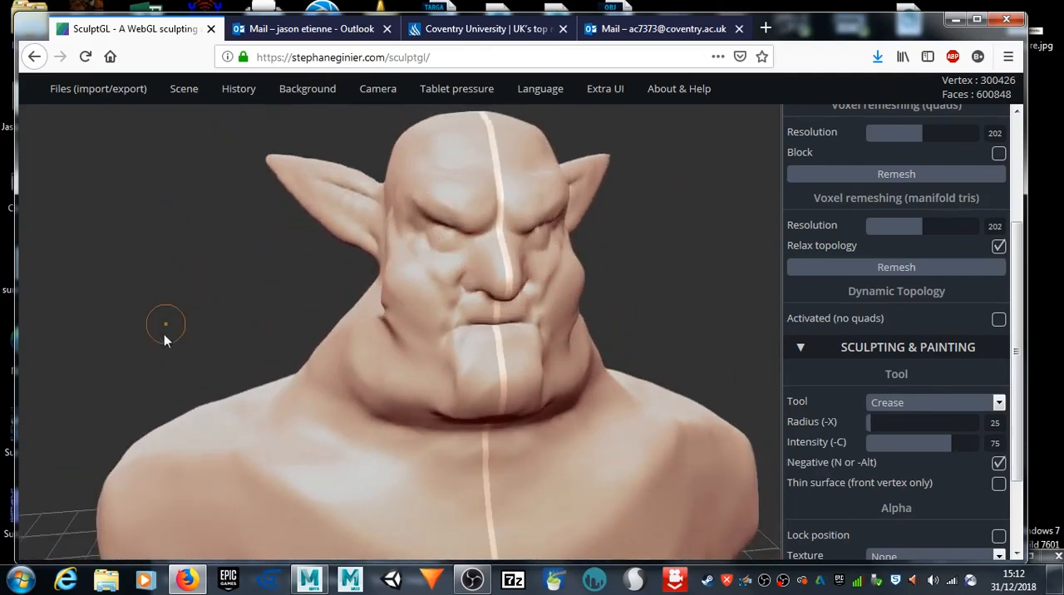
Step: Build up rounded pectoral muscles with the clay Brush at radius 67 and intensity 100
{"action": "mouse_move", "coordinate": [166, 342]}
{"action": "middle_mouse_down"}
{"action": "mouse_move", "coordinate": [142, 169]}
{"action": "mouse_move", "coordinate": [125, 168]}
{"action": "middle_mouse_up"}
{"action": "scroll", "coordinate": [400, 366], "scroll_direction": "down", "scroll_amount": 5}
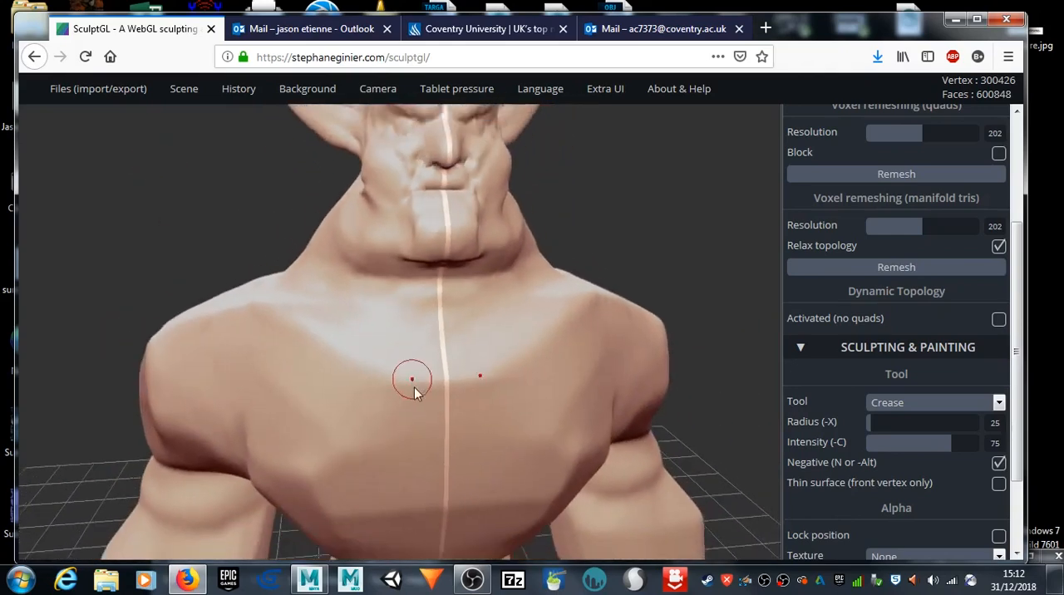
{"action": "left_click", "coordinate": [938, 402]}
{"action": "left_click", "coordinate": [908, 181]}
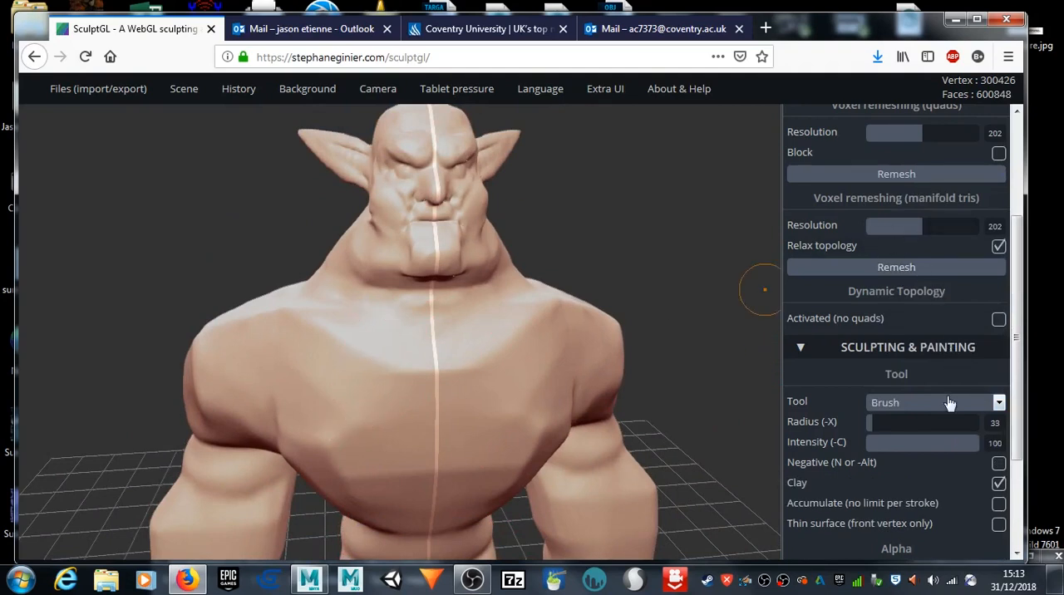
{"action": "left_click", "coordinate": [884, 424]}
{"action": "mouse_move", "coordinate": [293, 384]}
{"action": "left_mouse_down"}
{"action": "mouse_move", "coordinate": [374, 416]}
{"action": "mouse_move", "coordinate": [325, 361]}
{"action": "mouse_move", "coordinate": [409, 436]}
{"action": "mouse_move", "coordinate": [440, 435]}
{"action": "left_mouse_up"}
{"action": "left_click_drag", "start_coordinate": [348, 424], "coordinate": [433, 427]}
{"action": "mouse_move", "coordinate": [667, 390]}
{"action": "left_mouse_down"}
{"action": "mouse_move", "coordinate": [582, 350]}
{"action": "mouse_move", "coordinate": [491, 357]}
{"action": "left_mouse_up"}
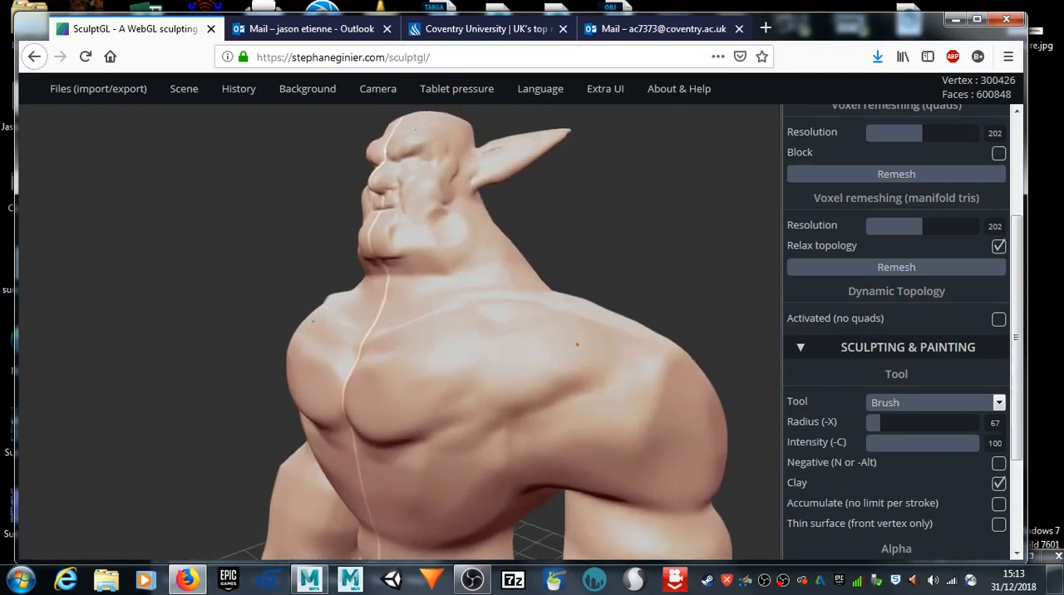
Step: Extend the clay build-up across the outer chest toward the shoulders and armpits
{"action": "mouse_move", "coordinate": [372, 425]}
{"action": "left_mouse_down"}
{"action": "mouse_move", "coordinate": [496, 406]}
{"action": "mouse_move", "coordinate": [403, 406]}
{"action": "mouse_move", "coordinate": [515, 389]}
{"action": "mouse_move", "coordinate": [601, 392]}
{"action": "left_mouse_up"}
{"action": "middle_click_drag", "start_coordinate": [118, 353], "coordinate": [119, 273]}
{"action": "scroll", "coordinate": [119, 273], "scroll_direction": "down", "scroll_amount": 6}
{"action": "mouse_move", "coordinate": [711, 235]}
{"action": "left_mouse_down"}
{"action": "mouse_move", "coordinate": [602, 215]}
{"action": "mouse_move", "coordinate": [536, 239]}
{"action": "mouse_move", "coordinate": [640, 226]}
{"action": "left_mouse_up"}
{"action": "mouse_move", "coordinate": [437, 325]}
{"action": "left_mouse_down", "text": "shift"}
{"action": "mouse_move", "coordinate": [468, 332]}
{"action": "mouse_move", "coordinate": [424, 322]}
{"action": "left_mouse_up", "text": "shift"}
{"action": "left_click_drag", "start_coordinate": [424, 321], "coordinate": [462, 325]}
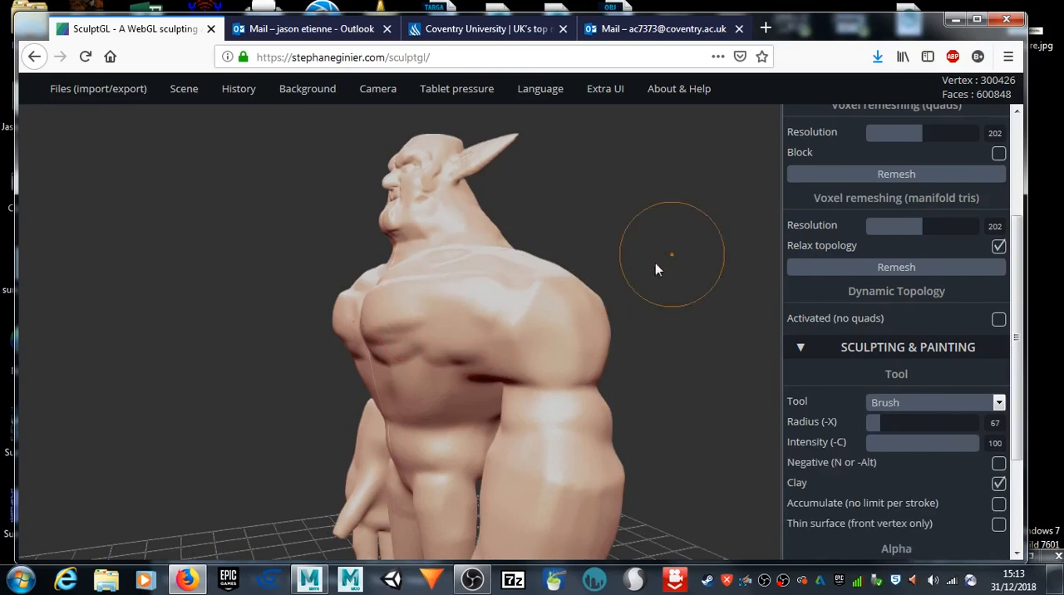
Step: Add muscle ridges running from the chest into the shoulders and armpits with the Brush at radius 19
{"action": "left_click_drag", "start_coordinate": [880, 422], "coordinate": [871, 422]}
{"action": "left_click_drag", "start_coordinate": [443, 333], "coordinate": [566, 355]}
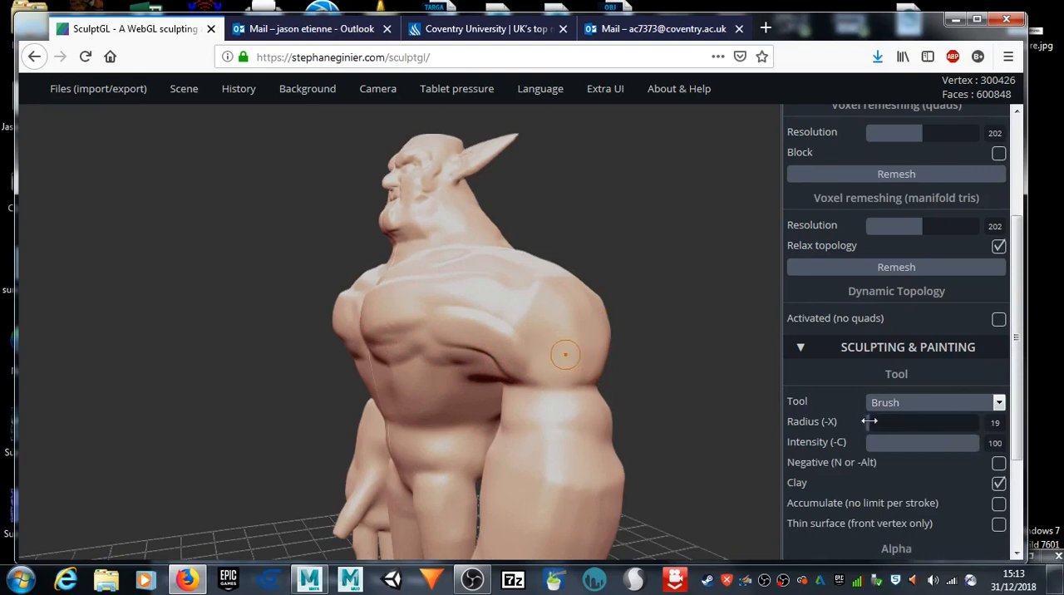
{"action": "mouse_move", "coordinate": [215, 329]}
{"action": "left_mouse_down"}
{"action": "mouse_move", "coordinate": [360, 311]}
{"action": "mouse_move", "coordinate": [511, 320]}
{"action": "mouse_move", "coordinate": [561, 337]}
{"action": "mouse_move", "coordinate": [465, 337]}
{"action": "mouse_move", "coordinate": [475, 325]}
{"action": "mouse_move", "coordinate": [432, 341]}
{"action": "mouse_move", "coordinate": [569, 369]}
{"action": "left_mouse_up"}
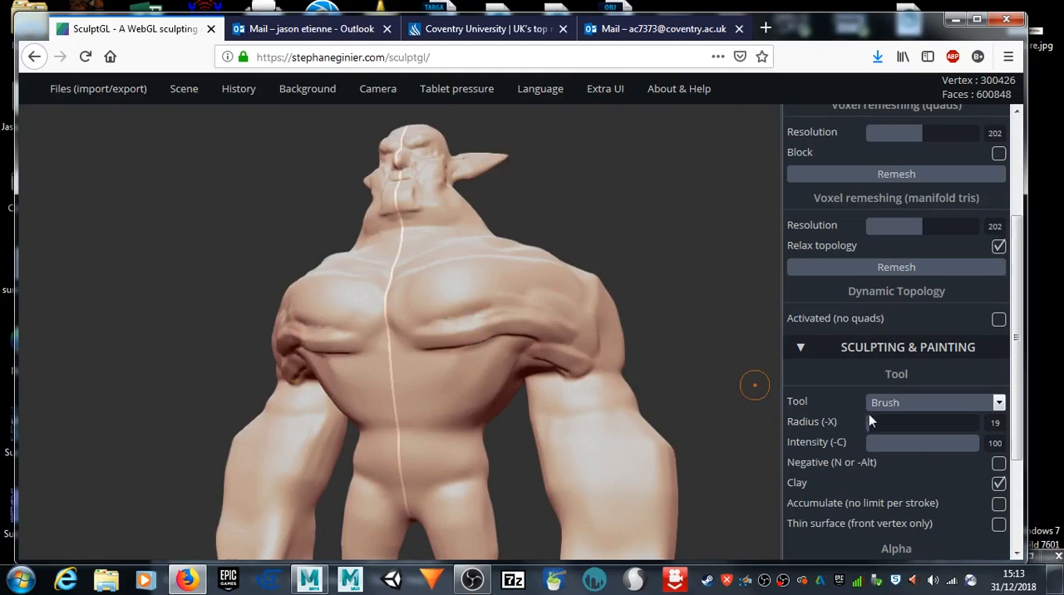
Step: Build muscle bulges on the shoulders and upper arms with the clay Brush at radius 26
{"action": "mouse_move", "coordinate": [70, 318]}
{"action": "left_mouse_down"}
{"action": "mouse_move", "coordinate": [166, 309]}
{"action": "mouse_move", "coordinate": [276, 337]}
{"action": "left_mouse_up"}
{"action": "mouse_move", "coordinate": [254, 373]}
{"action": "left_mouse_down"}
{"action": "mouse_move", "coordinate": [452, 323]}
{"action": "mouse_move", "coordinate": [254, 379]}
{"action": "left_mouse_up"}
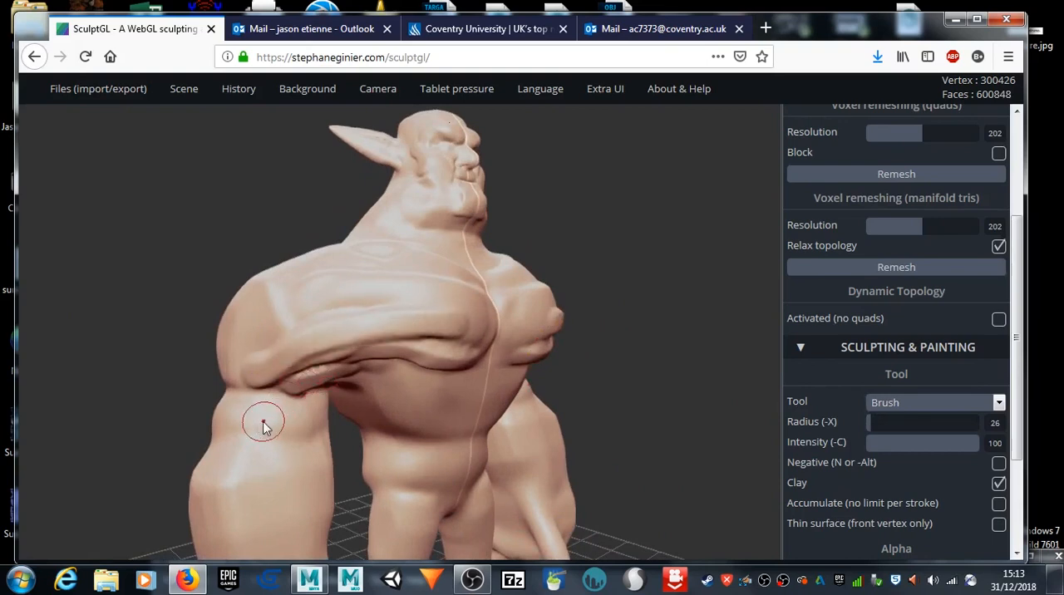
{"action": "left_click_drag", "start_coordinate": [118, 396], "coordinate": [235, 375]}
{"action": "left_click_drag", "start_coordinate": [348, 355], "coordinate": [322, 381]}
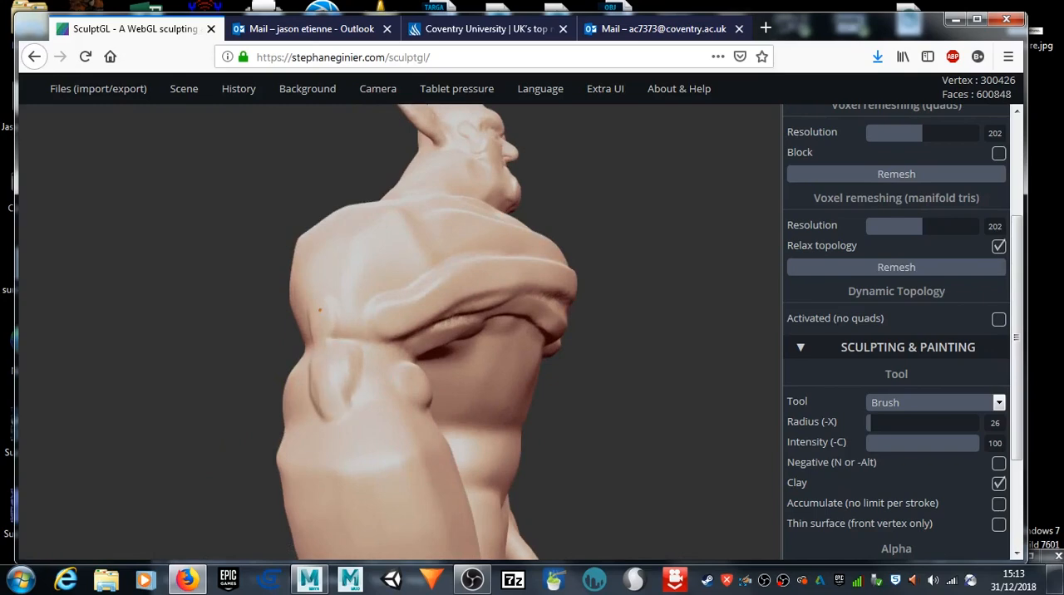
{"action": "left_click_drag", "start_coordinate": [310, 276], "coordinate": [366, 314]}
{"action": "left_click_drag", "start_coordinate": [675, 377], "coordinate": [442, 375]}
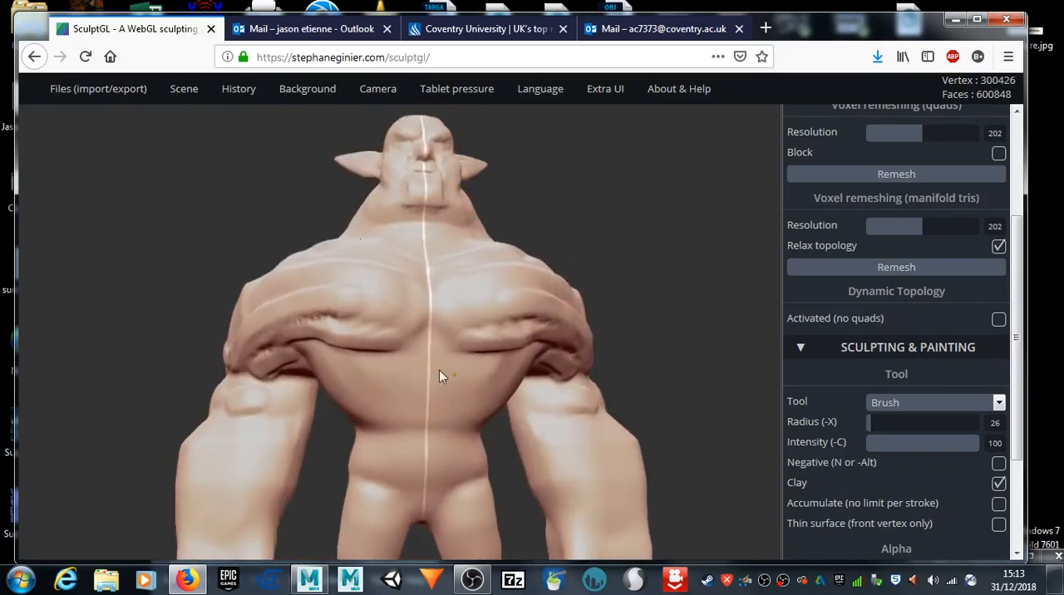
Step: Sculpt muscle definition over the rear shoulders, shoulder blades and full length of the arms with the clay Brush
{"action": "mouse_move", "coordinate": [707, 293]}
{"action": "left_mouse_down"}
{"action": "mouse_move", "coordinate": [635, 250]}
{"action": "mouse_move", "coordinate": [560, 327]}
{"action": "mouse_move", "coordinate": [510, 292]}
{"action": "mouse_move", "coordinate": [409, 301]}
{"action": "mouse_move", "coordinate": [503, 309]}
{"action": "mouse_move", "coordinate": [478, 267]}
{"action": "left_mouse_up"}
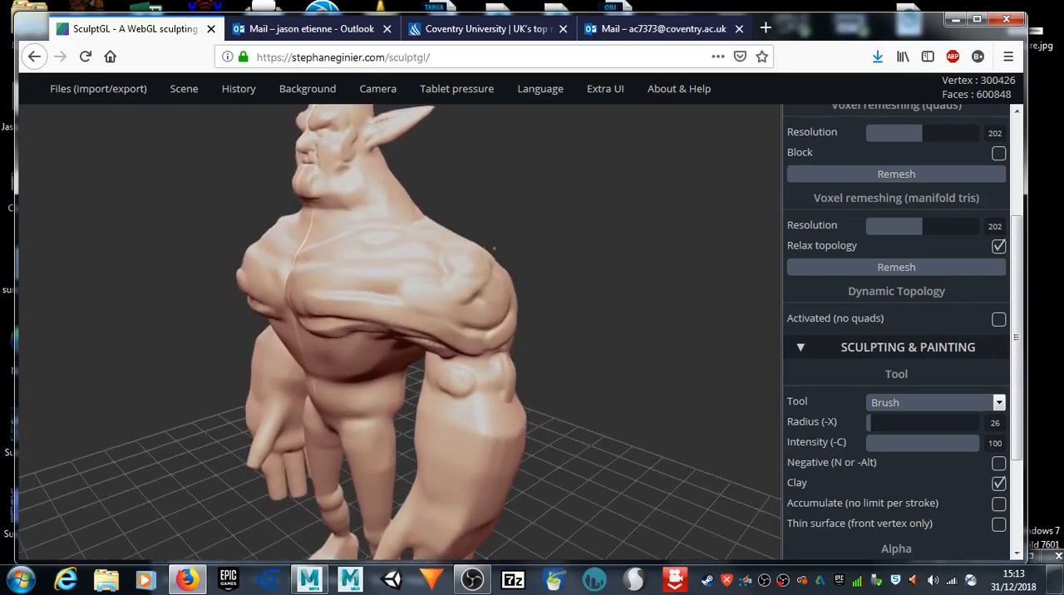
{"action": "mouse_move", "coordinate": [707, 250]}
{"action": "left_mouse_down"}
{"action": "mouse_move", "coordinate": [580, 297]}
{"action": "mouse_move", "coordinate": [418, 277]}
{"action": "mouse_move", "coordinate": [381, 310]}
{"action": "mouse_move", "coordinate": [398, 265]}
{"action": "mouse_move", "coordinate": [424, 293]}
{"action": "left_mouse_up"}
{"action": "mouse_move", "coordinate": [627, 331]}
{"action": "left_mouse_down"}
{"action": "mouse_move", "coordinate": [563, 245]}
{"action": "mouse_move", "coordinate": [391, 276]}
{"action": "left_mouse_up"}
{"action": "mouse_move", "coordinate": [296, 245]}
{"action": "left_mouse_down"}
{"action": "mouse_move", "coordinate": [396, 273]}
{"action": "mouse_move", "coordinate": [349, 307]}
{"action": "mouse_move", "coordinate": [342, 264]}
{"action": "mouse_move", "coordinate": [287, 294]}
{"action": "mouse_move", "coordinate": [332, 327]}
{"action": "mouse_move", "coordinate": [412, 270]}
{"action": "mouse_move", "coordinate": [331, 331]}
{"action": "mouse_move", "coordinate": [420, 281]}
{"action": "mouse_move", "coordinate": [322, 279]}
{"action": "mouse_move", "coordinate": [394, 227]}
{"action": "mouse_move", "coordinate": [404, 254]}
{"action": "mouse_move", "coordinate": [329, 337]}
{"action": "mouse_move", "coordinate": [406, 281]}
{"action": "mouse_move", "coordinate": [278, 380]}
{"action": "mouse_move", "coordinate": [272, 401]}
{"action": "mouse_move", "coordinate": [306, 382]}
{"action": "mouse_move", "coordinate": [268, 424]}
{"action": "mouse_move", "coordinate": [298, 456]}
{"action": "mouse_move", "coordinate": [287, 434]}
{"action": "mouse_move", "coordinate": [300, 430]}
{"action": "mouse_move", "coordinate": [243, 466]}
{"action": "mouse_move", "coordinate": [266, 485]}
{"action": "mouse_move", "coordinate": [266, 515]}
{"action": "left_mouse_up"}
{"action": "mouse_move", "coordinate": [85, 470]}
{"action": "left_mouse_down"}
{"action": "mouse_move", "coordinate": [52, 356]}
{"action": "mouse_move", "coordinate": [120, 427]}
{"action": "left_mouse_up"}
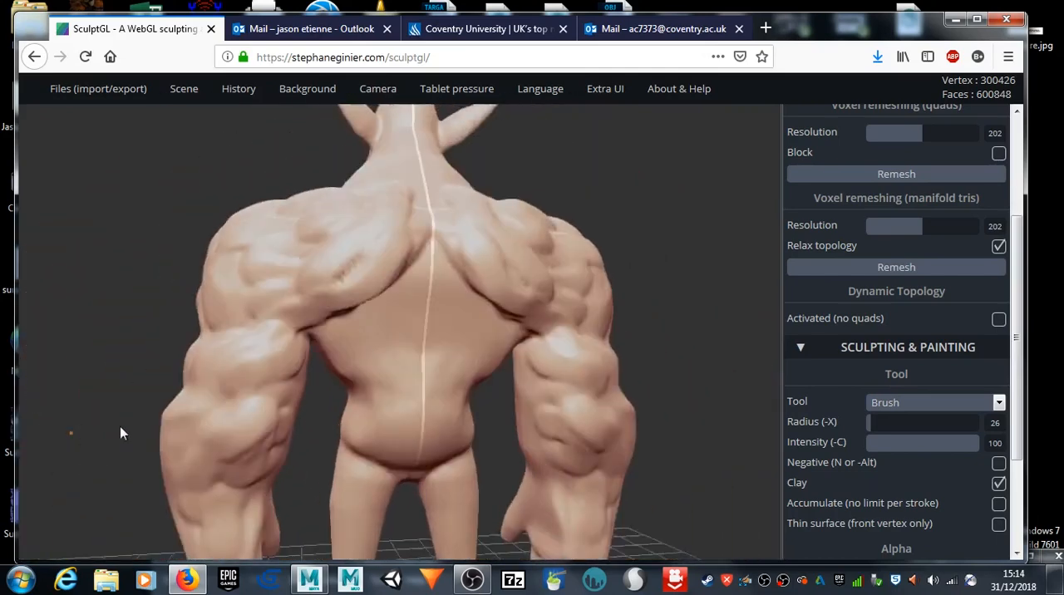
Step: Build up the back muscles below the shoulder blades on both sides of the spine
{"action": "scroll", "coordinate": [121, 426], "scroll_direction": "down", "scroll_amount": 3}
{"action": "left_click_drag", "start_coordinate": [663, 293], "coordinate": [657, 266]}
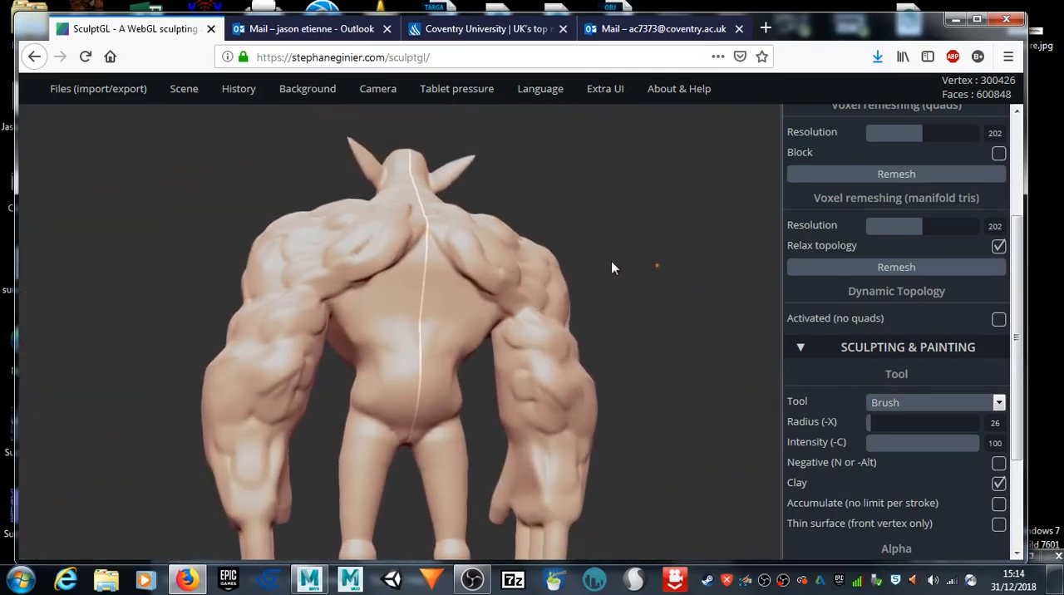
{"action": "mouse_move", "coordinate": [385, 301]}
{"action": "left_mouse_down"}
{"action": "mouse_move", "coordinate": [361, 314]}
{"action": "mouse_move", "coordinate": [391, 279]}
{"action": "mouse_move", "coordinate": [359, 347]}
{"action": "mouse_move", "coordinate": [361, 304]}
{"action": "mouse_move", "coordinate": [397, 323]}
{"action": "left_mouse_up"}
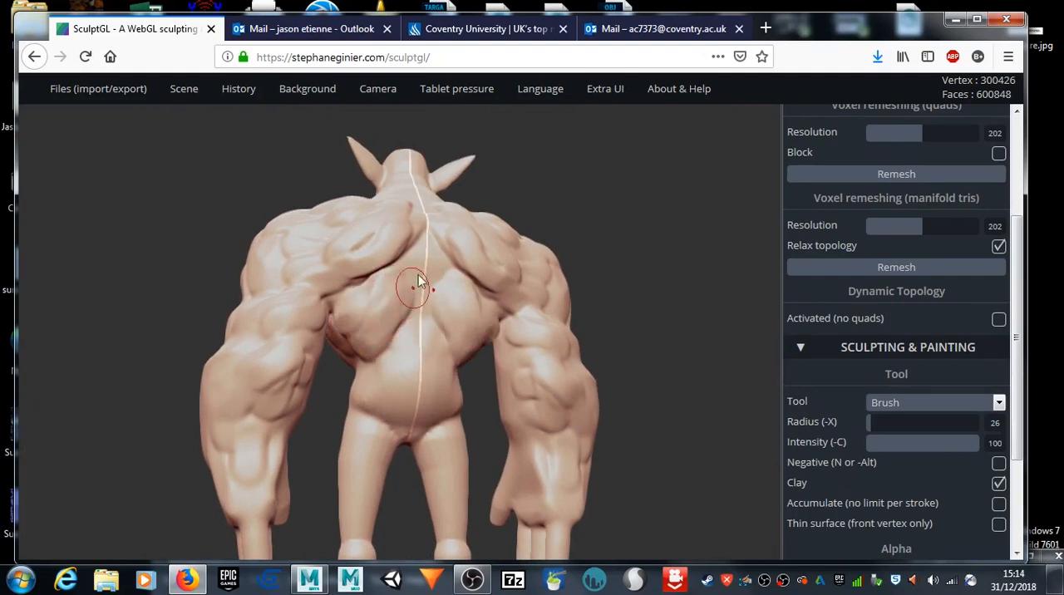
Step: Crease the spine line and the folds separating and underlining the buttocks with the Crease tool
{"action": "left_click", "coordinate": [987, 403]}
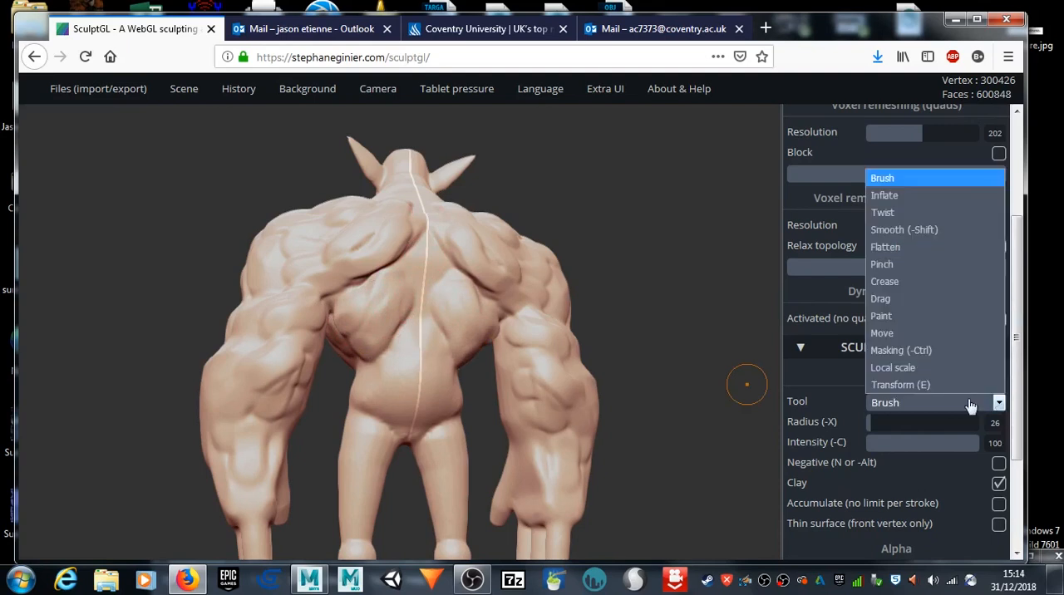
{"action": "left_click", "coordinate": [884, 281]}
{"action": "left_click_drag", "start_coordinate": [423, 250], "coordinate": [420, 381]}
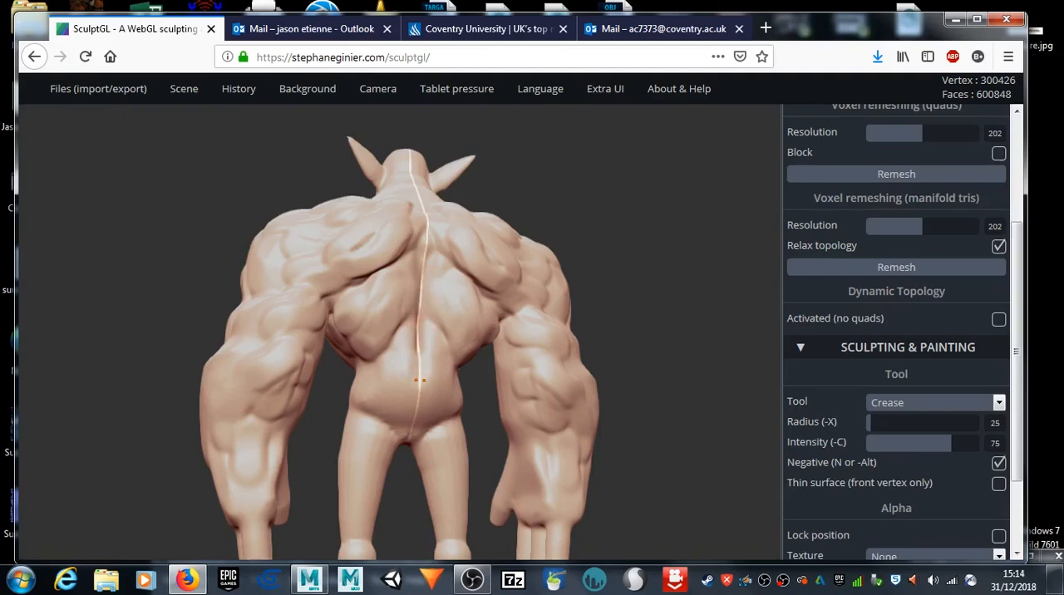
{"action": "left_click_drag", "start_coordinate": [411, 431], "coordinate": [446, 430]}
{"action": "left_click_drag", "start_coordinate": [378, 424], "coordinate": [413, 423], "text": "shift"}
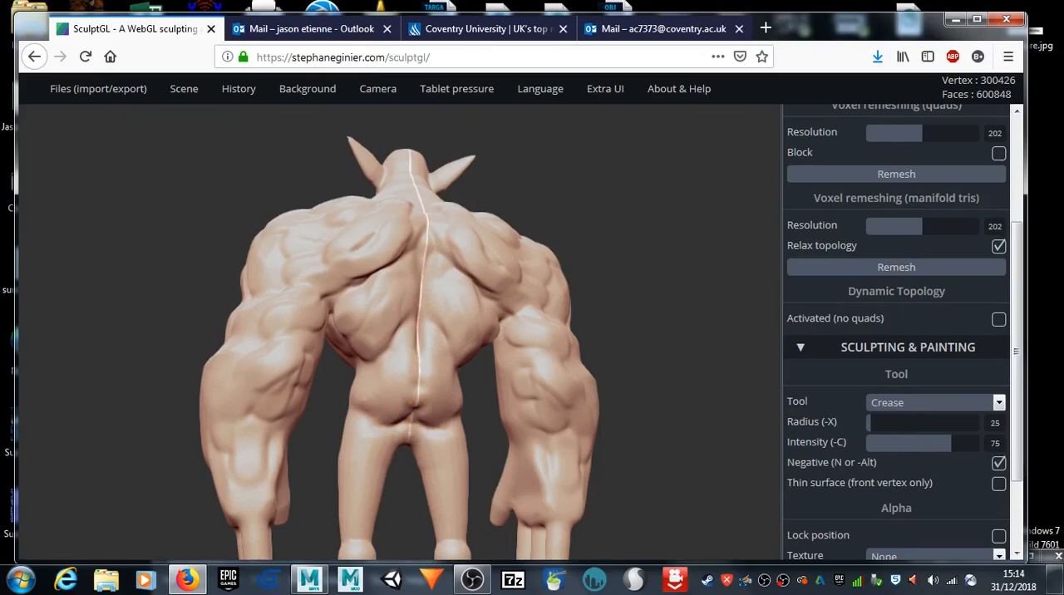
{"action": "key", "text": "shift"}
Step: Add volume to the pectorals on the front of the chest with the clay Brush at radius 26
{"action": "mouse_move", "coordinate": [179, 238]}
{"action": "left_mouse_down"}
{"action": "mouse_move", "coordinate": [164, 243]}
{"action": "mouse_move", "coordinate": [254, 242]}
{"action": "mouse_move", "coordinate": [457, 282]}
{"action": "mouse_move", "coordinate": [643, 301]}
{"action": "mouse_move", "coordinate": [399, 289]}
{"action": "left_mouse_up"}
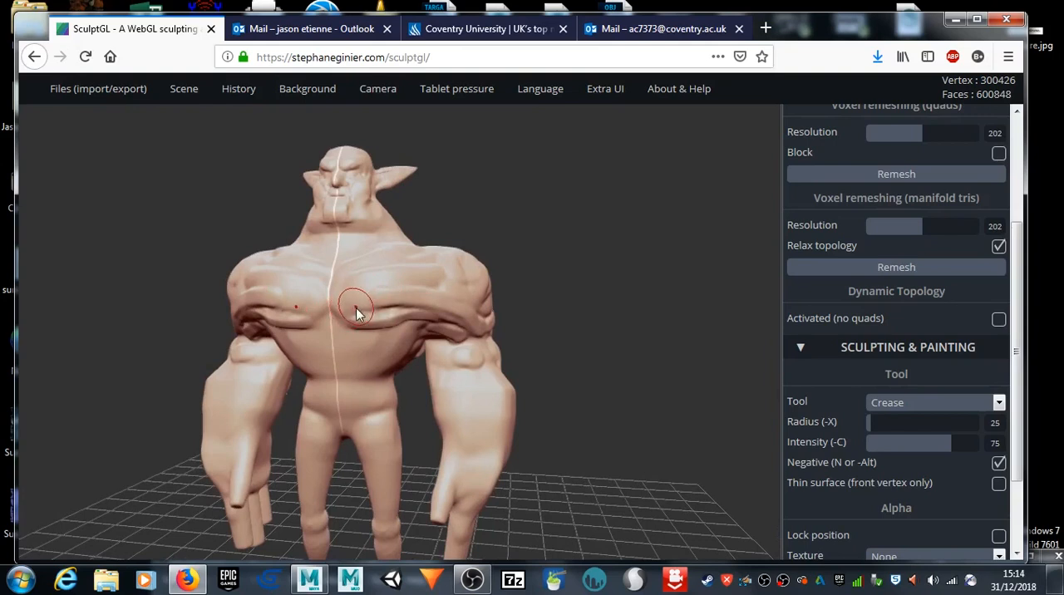
{"action": "left_click", "coordinate": [914, 404]}
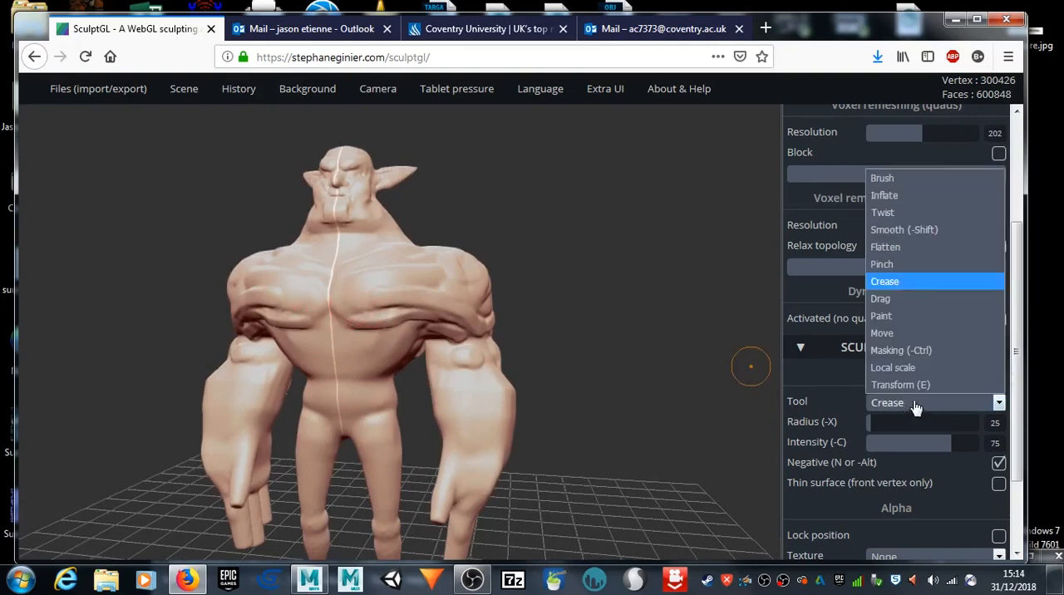
{"action": "left_click", "coordinate": [901, 176]}
{"action": "mouse_move", "coordinate": [327, 315]}
{"action": "left_mouse_down"}
{"action": "mouse_move", "coordinate": [390, 311]}
{"action": "mouse_move", "coordinate": [407, 286]}
{"action": "mouse_move", "coordinate": [346, 299]}
{"action": "mouse_move", "coordinate": [351, 289]}
{"action": "left_mouse_up"}
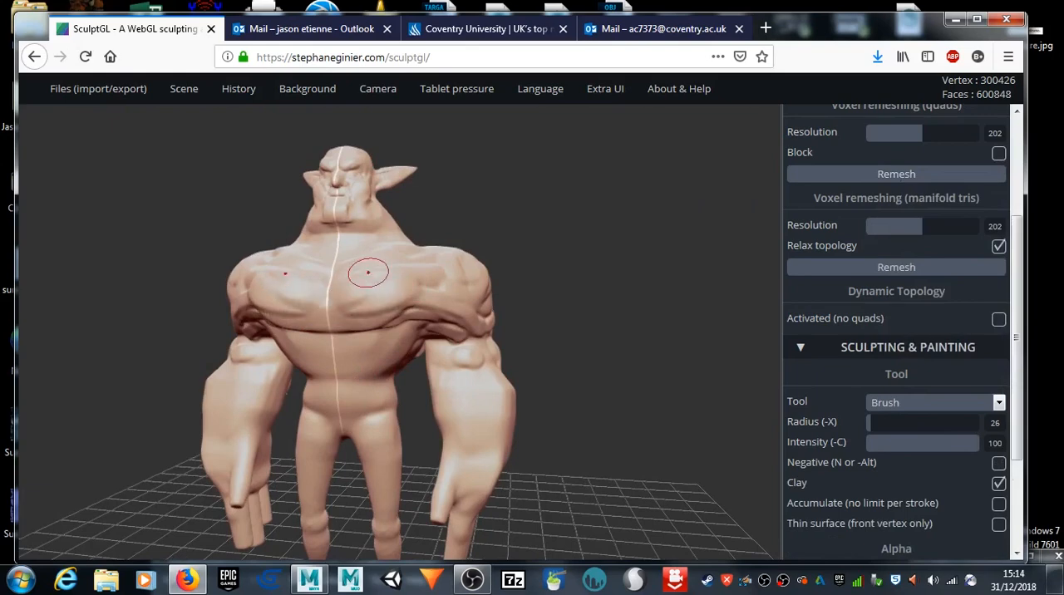
Step: Sculpt the rib and abdominal muscles below the pectorals and the folds above the hips with the clay Brush at radius 19
{"action": "mouse_move", "coordinate": [537, 217]}
{"action": "left_mouse_down"}
{"action": "mouse_move", "coordinate": [565, 251]}
{"action": "mouse_move", "coordinate": [719, 223]}
{"action": "left_mouse_up"}
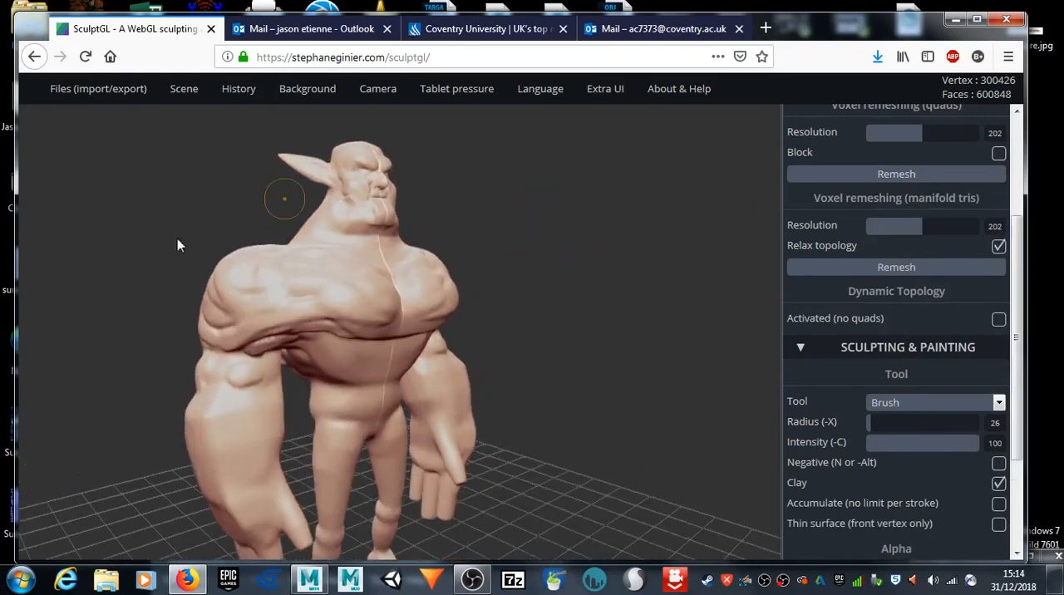
{"action": "left_click_drag", "start_coordinate": [323, 356], "coordinate": [389, 348]}
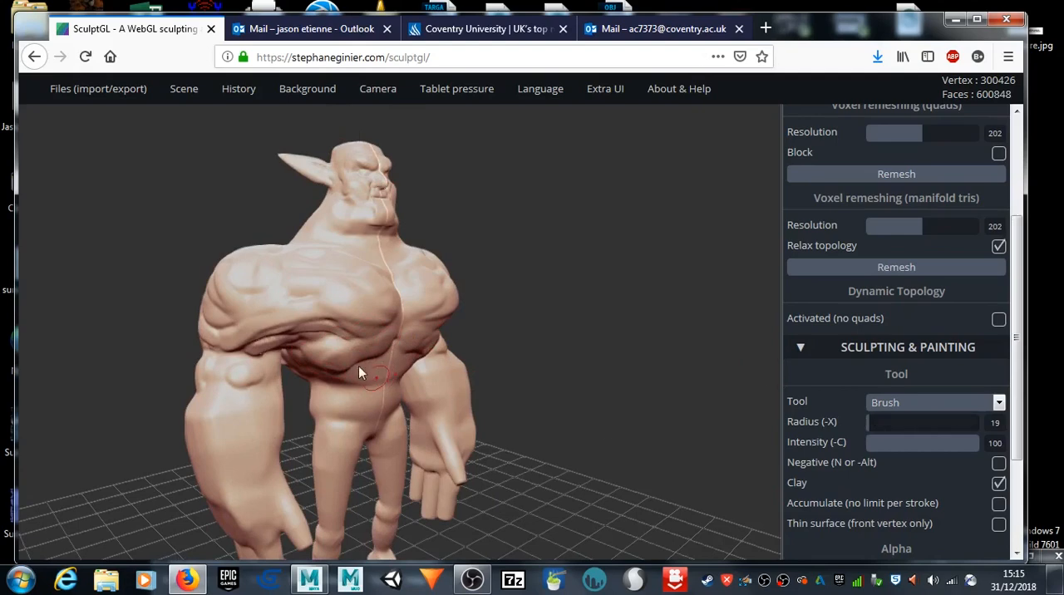
{"action": "mouse_move", "coordinate": [361, 354]}
{"action": "left_mouse_down"}
{"action": "mouse_move", "coordinate": [326, 366]}
{"action": "mouse_move", "coordinate": [339, 371]}
{"action": "left_mouse_up"}
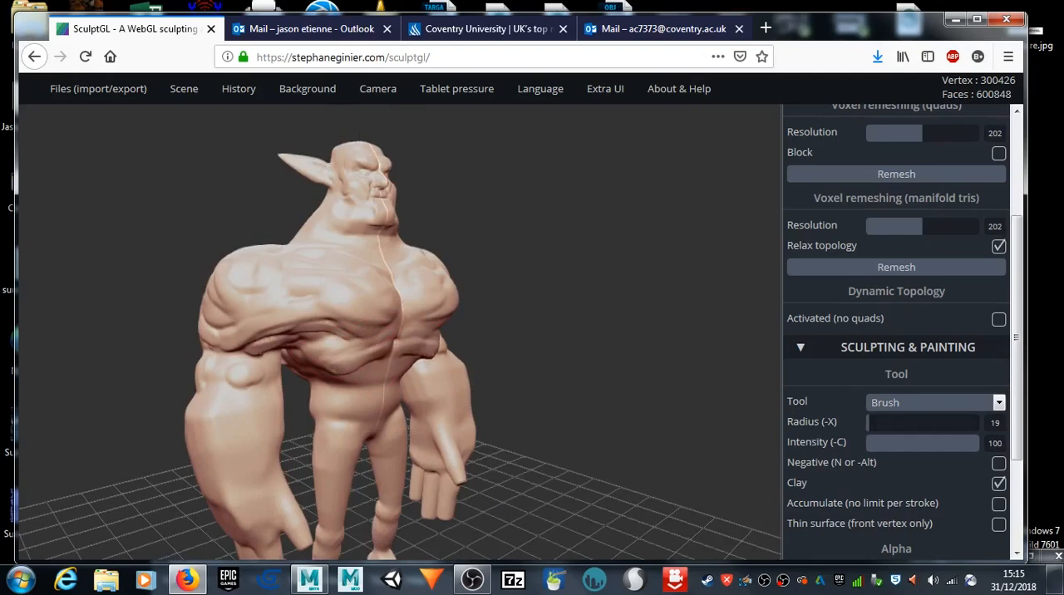
{"action": "mouse_move", "coordinate": [649, 386]}
{"action": "left_mouse_down"}
{"action": "mouse_move", "coordinate": [475, 325]}
{"action": "mouse_move", "coordinate": [274, 358]}
{"action": "mouse_move", "coordinate": [325, 370]}
{"action": "left_mouse_up"}
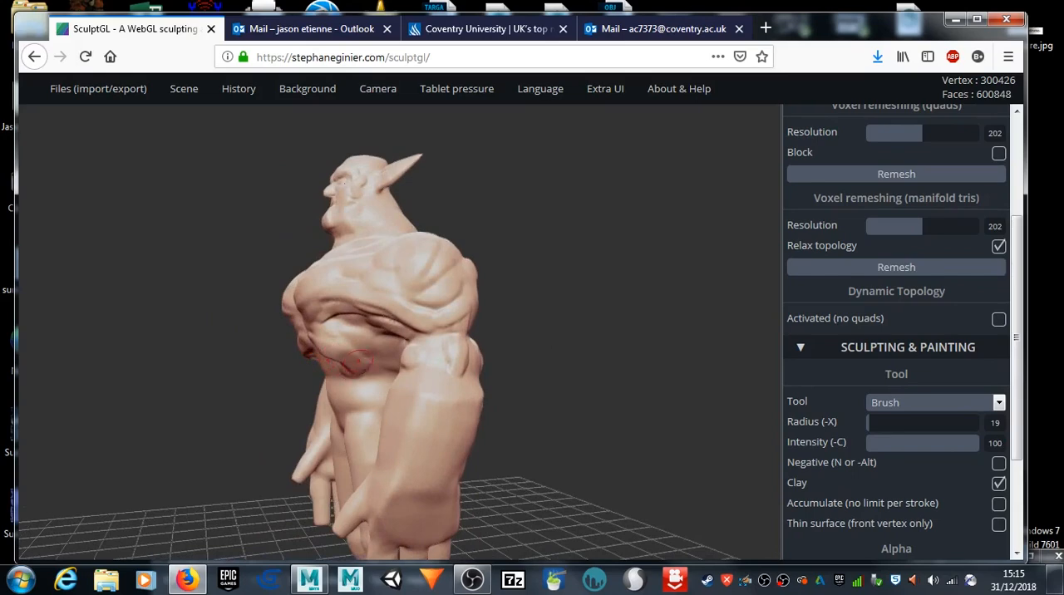
{"action": "mouse_move", "coordinate": [240, 396]}
{"action": "left_mouse_down"}
{"action": "mouse_move", "coordinate": [242, 316]}
{"action": "mouse_move", "coordinate": [381, 282]}
{"action": "mouse_move", "coordinate": [455, 335]}
{"action": "mouse_move", "coordinate": [346, 353]}
{"action": "mouse_move", "coordinate": [341, 420]}
{"action": "left_mouse_up"}
{"action": "mouse_move", "coordinate": [304, 375]}
{"action": "left_mouse_down"}
{"action": "mouse_move", "coordinate": [340, 391]}
{"action": "mouse_move", "coordinate": [354, 432]}
{"action": "left_mouse_up"}
{"action": "mouse_move", "coordinate": [325, 376]}
{"action": "left_mouse_down"}
{"action": "mouse_move", "coordinate": [343, 390]}
{"action": "mouse_move", "coordinate": [308, 380]}
{"action": "left_mouse_up"}
Step: Sculpt long muscle strands along the side and back of the neck down into the upper back with the clay Brush
{"action": "mouse_move", "coordinate": [656, 364]}
{"action": "left_mouse_down"}
{"action": "mouse_move", "coordinate": [340, 387]}
{"action": "mouse_move", "coordinate": [355, 363]}
{"action": "mouse_move", "coordinate": [305, 446]}
{"action": "mouse_move", "coordinate": [613, 312]}
{"action": "left_mouse_up"}
{"action": "mouse_move", "coordinate": [564, 233]}
{"action": "left_mouse_down"}
{"action": "mouse_move", "coordinate": [558, 364]}
{"action": "mouse_move", "coordinate": [541, 314]}
{"action": "mouse_move", "coordinate": [527, 338]}
{"action": "mouse_move", "coordinate": [459, 339]}
{"action": "mouse_move", "coordinate": [412, 376]}
{"action": "left_mouse_up"}
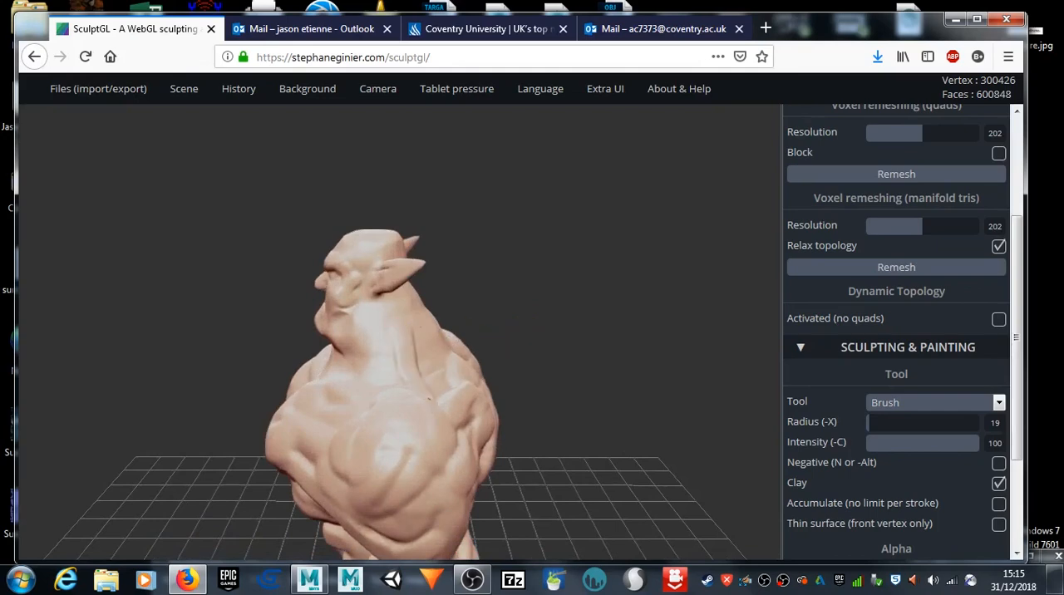
{"action": "left_click_drag", "start_coordinate": [406, 332], "coordinate": [438, 389]}
{"action": "mouse_move", "coordinate": [574, 355]}
{"action": "left_mouse_down"}
{"action": "mouse_move", "coordinate": [483, 356]}
{"action": "mouse_move", "coordinate": [388, 337]}
{"action": "mouse_move", "coordinate": [339, 400]}
{"action": "left_mouse_up"}
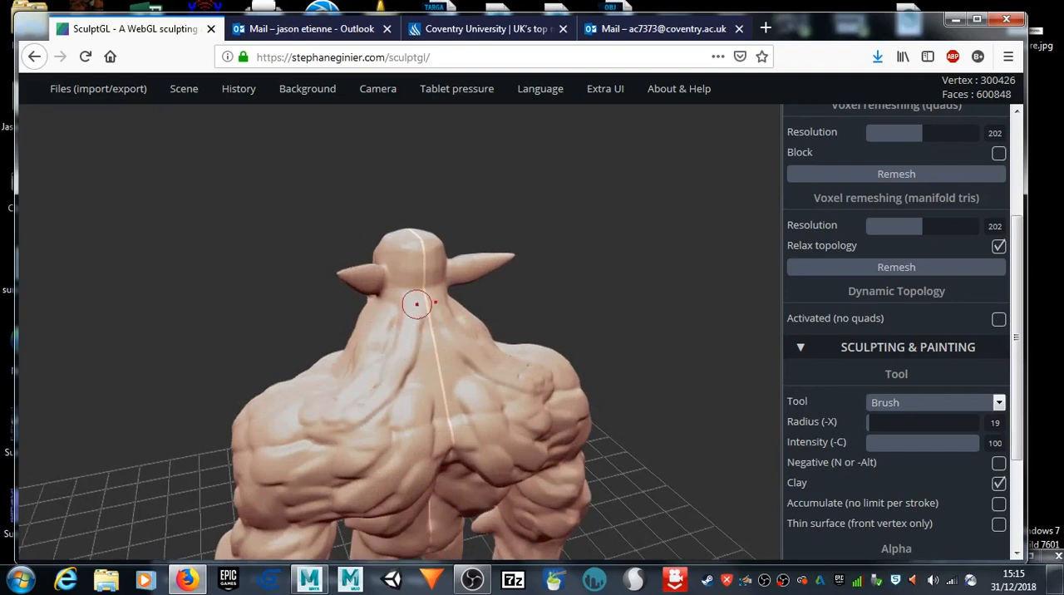
{"action": "left_click_drag", "start_coordinate": [418, 318], "coordinate": [407, 418]}
{"action": "left_click_drag", "start_coordinate": [417, 353], "coordinate": [362, 411]}
{"action": "left_click_drag", "start_coordinate": [392, 337], "coordinate": [351, 387]}
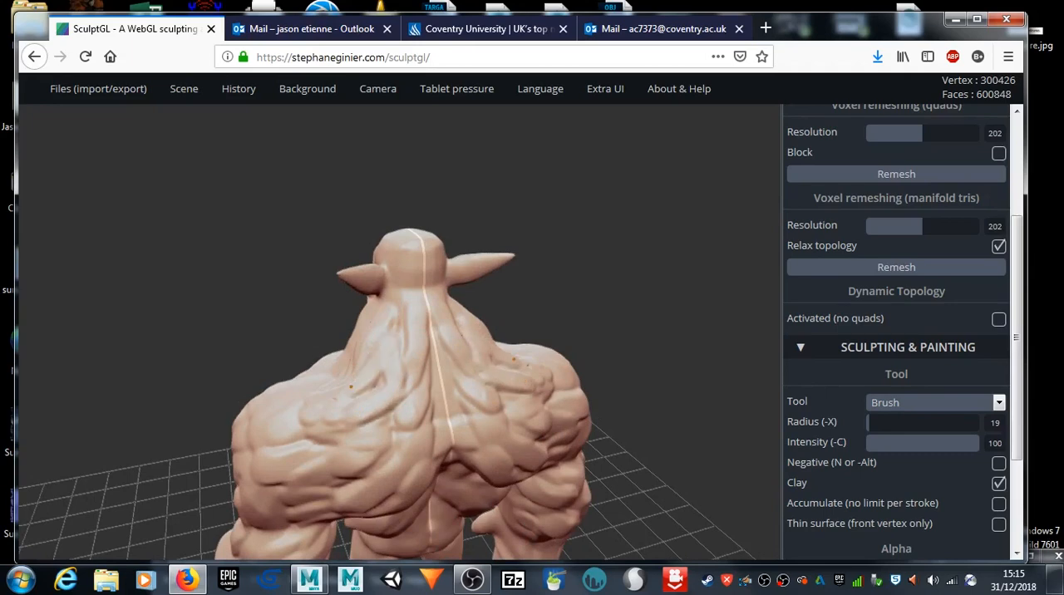
{"action": "left_click_drag", "start_coordinate": [409, 334], "coordinate": [382, 409], "text": "shift"}
Step: Reshape the jawline and throat with the Move tool at radius 49 and smooth the underside of the chin
{"action": "mouse_move", "coordinate": [83, 304]}
{"action": "left_mouse_down"}
{"action": "mouse_move", "coordinate": [318, 248]}
{"action": "mouse_move", "coordinate": [468, 267]}
{"action": "mouse_move", "coordinate": [520, 260]}
{"action": "mouse_move", "coordinate": [424, 286]}
{"action": "mouse_move", "coordinate": [454, 349]}
{"action": "mouse_move", "coordinate": [512, 303]}
{"action": "left_mouse_up"}
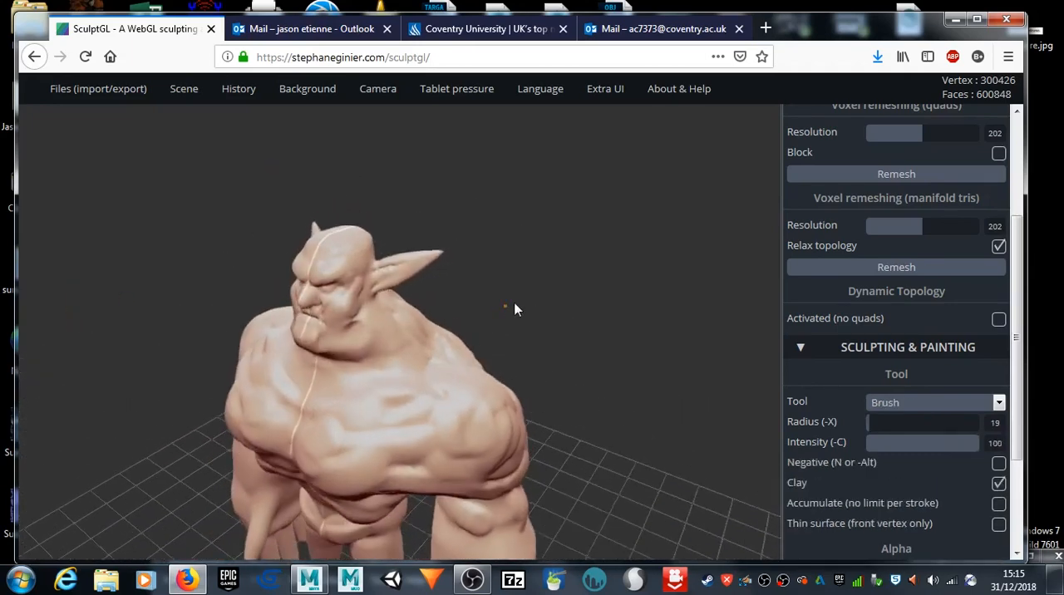
{"action": "left_click", "coordinate": [961, 404]}
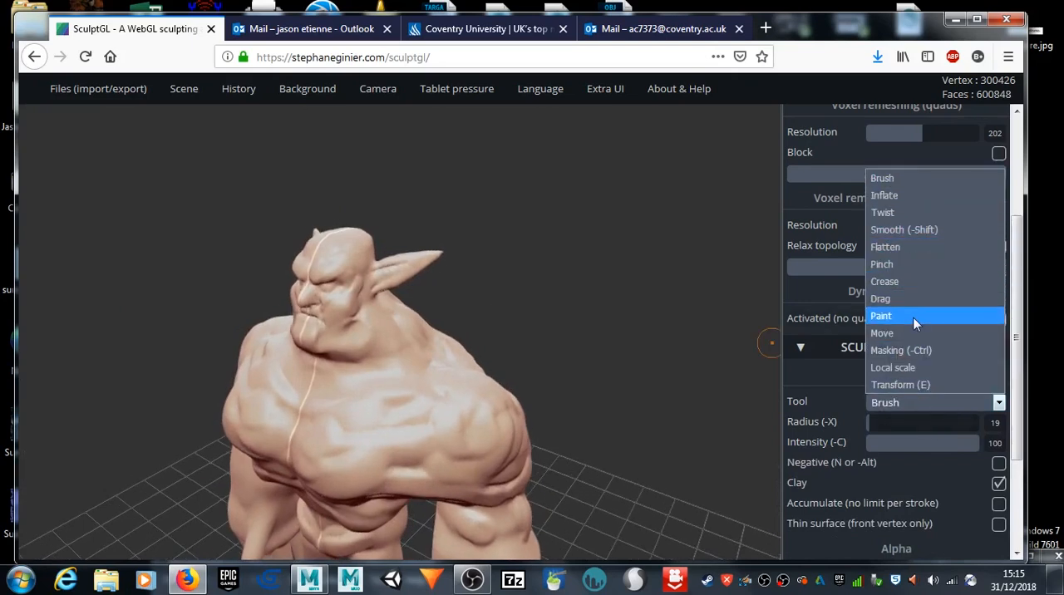
{"action": "left_click", "coordinate": [914, 332]}
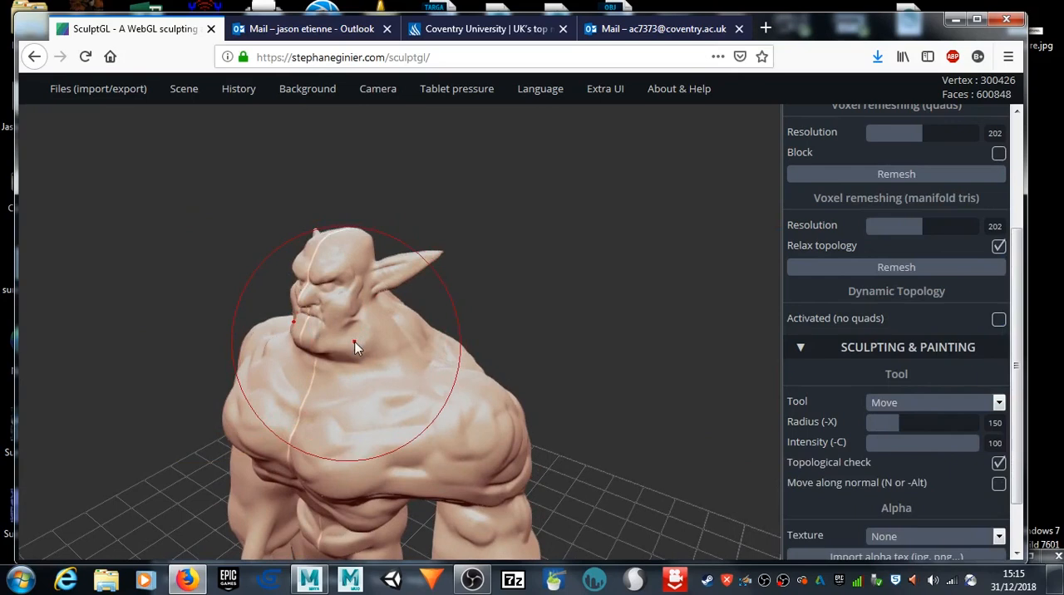
{"action": "key", "text": "x"}
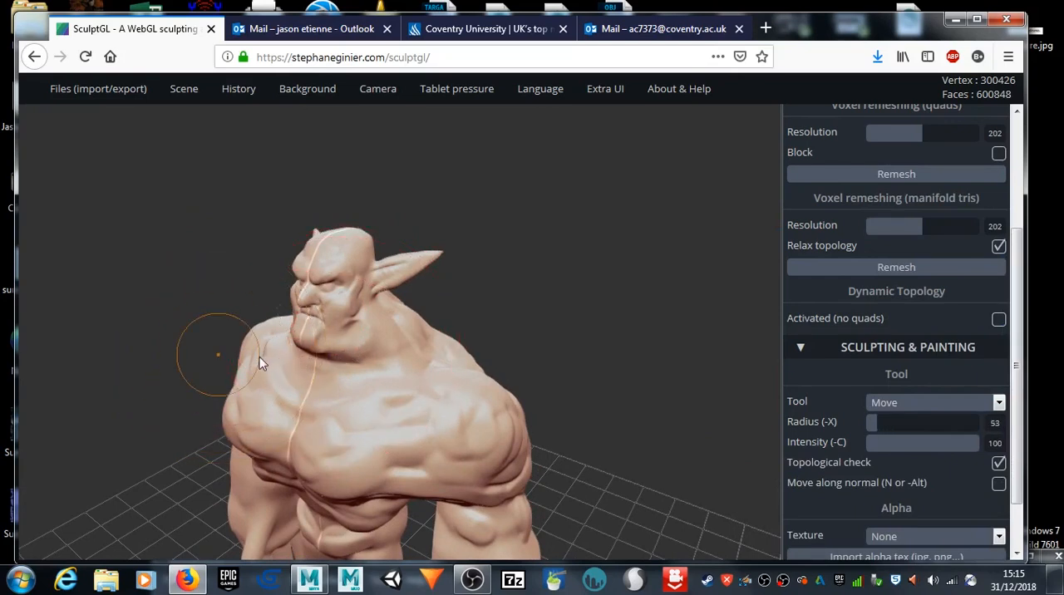
{"action": "left_click_drag", "start_coordinate": [368, 353], "coordinate": [359, 342]}
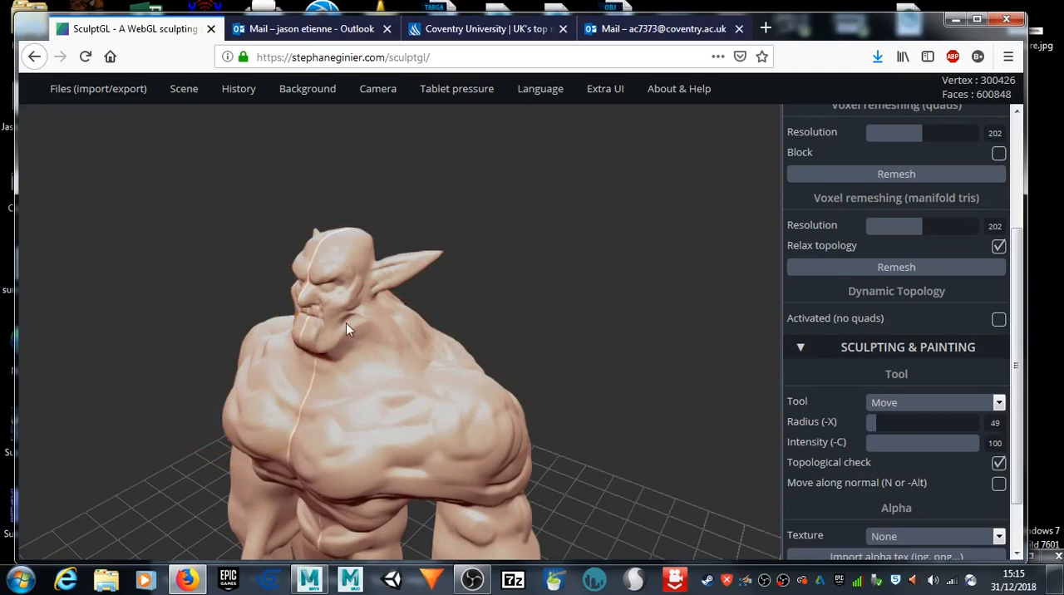
{"action": "left_click_drag", "start_coordinate": [591, 287], "coordinate": [504, 282]}
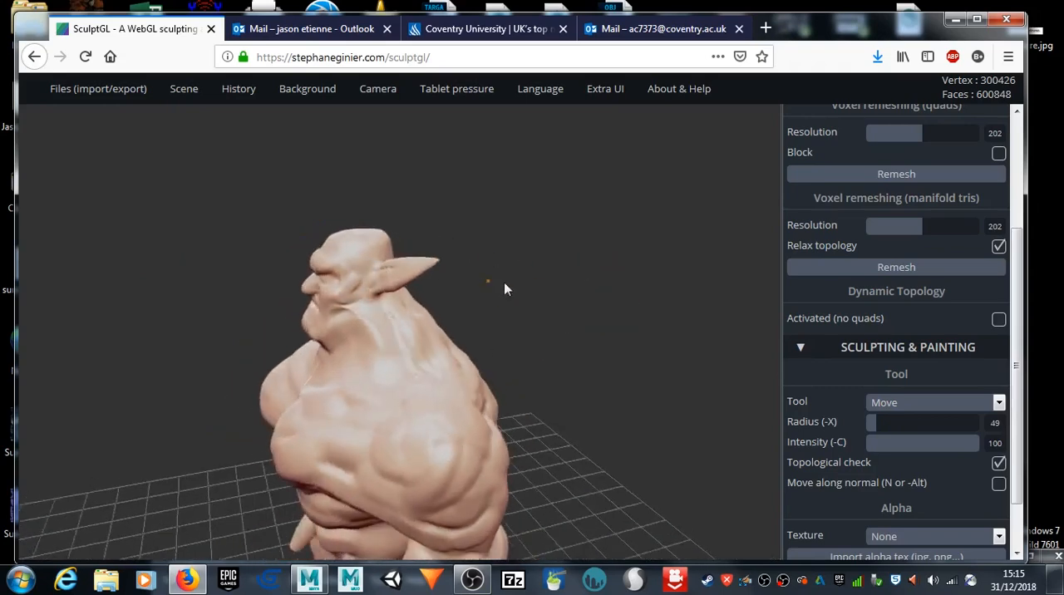
{"action": "scroll", "coordinate": [370, 349], "scroll_direction": "up", "scroll_amount": 6}
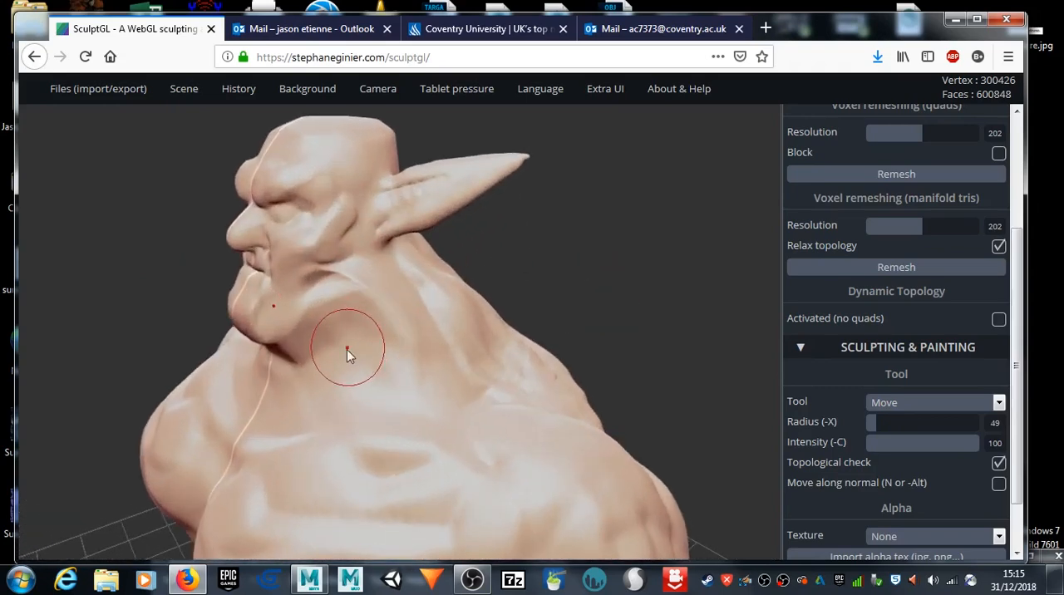
{"action": "left_click_drag", "start_coordinate": [311, 358], "coordinate": [295, 356]}
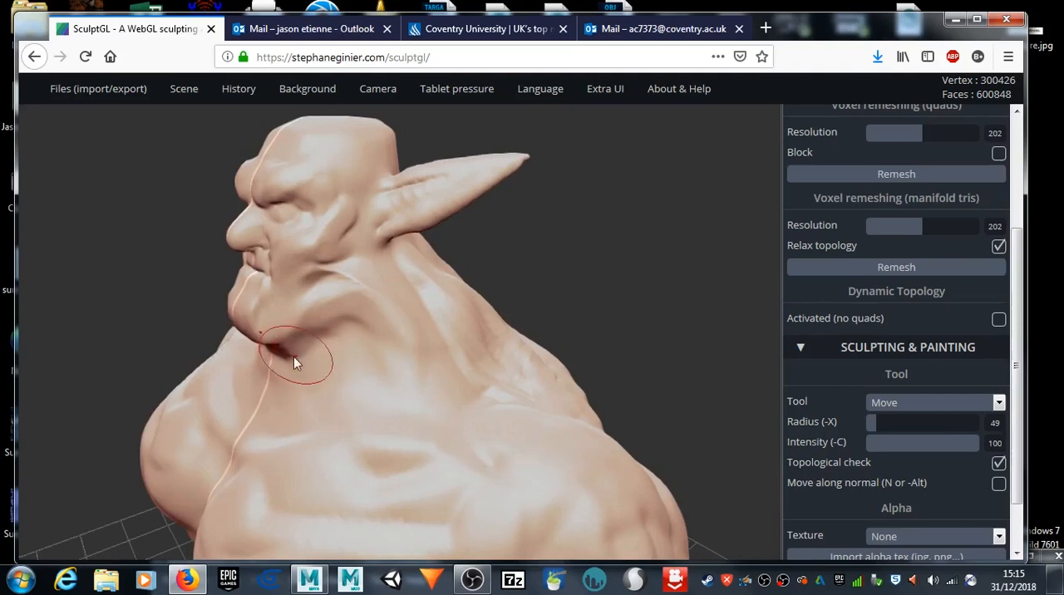
{"action": "mouse_move", "coordinate": [371, 311]}
{"action": "left_mouse_down"}
{"action": "mouse_move", "coordinate": [374, 297]}
{"action": "mouse_move", "coordinate": [354, 279]}
{"action": "left_mouse_up"}
{"action": "key", "text": "shift"}
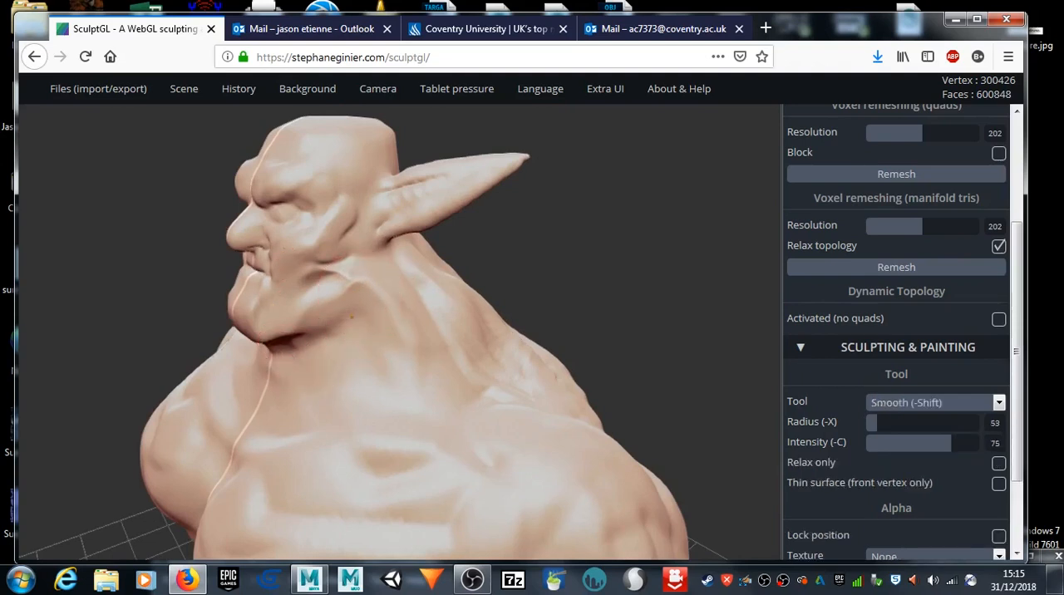
{"action": "left_click_drag", "start_coordinate": [305, 357], "coordinate": [288, 340], "text": "shift"}
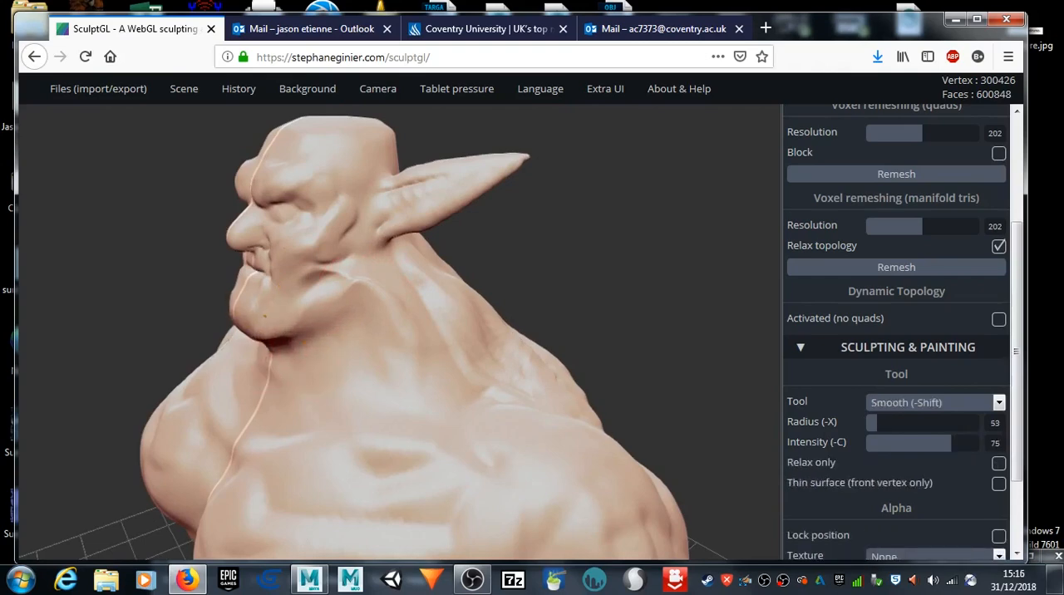
Step: Activate Dynamic Topology and level the area behind the jaw corner with the Flatten tool
{"action": "left_click", "coordinate": [999, 320]}
{"action": "mouse_move", "coordinate": [702, 291]}
{"action": "left_mouse_down"}
{"action": "mouse_move", "coordinate": [590, 289]}
{"action": "mouse_move", "coordinate": [592, 250]}
{"action": "mouse_move", "coordinate": [708, 291]}
{"action": "mouse_move", "coordinate": [560, 305]}
{"action": "left_mouse_up"}
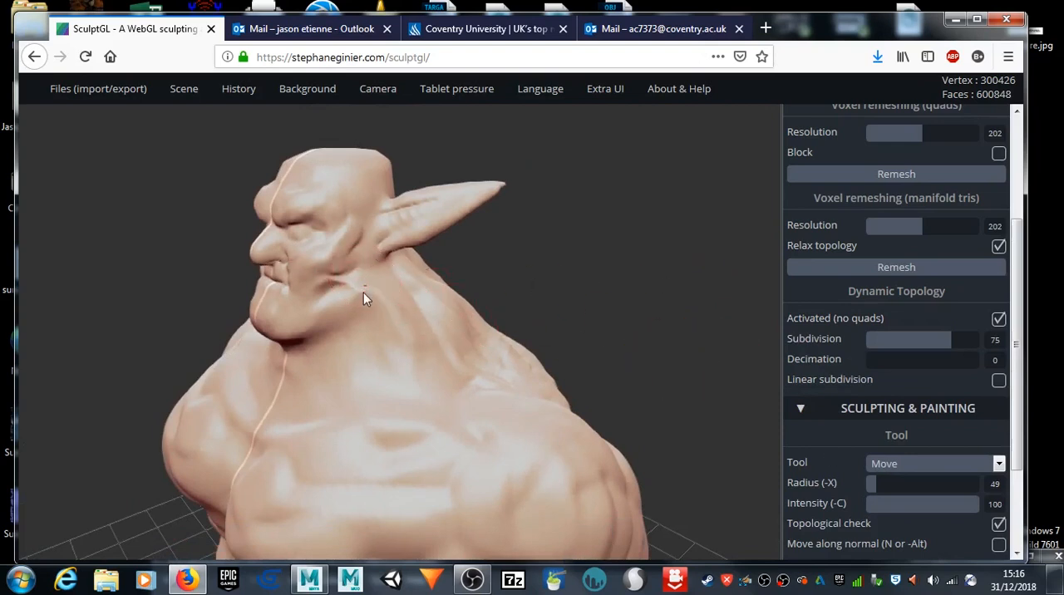
{"action": "left_click", "coordinate": [999, 465]}
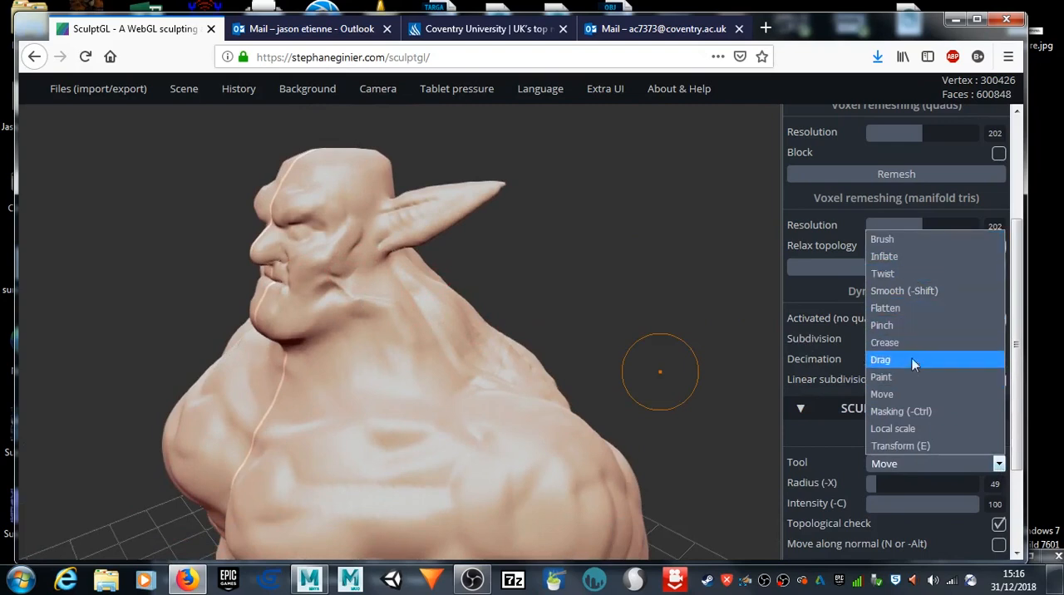
{"action": "left_click", "coordinate": [904, 308]}
{"action": "mouse_move", "coordinate": [362, 307]}
{"action": "left_mouse_down"}
{"action": "mouse_move", "coordinate": [389, 304]}
{"action": "mouse_move", "coordinate": [376, 306]}
{"action": "left_mouse_up"}
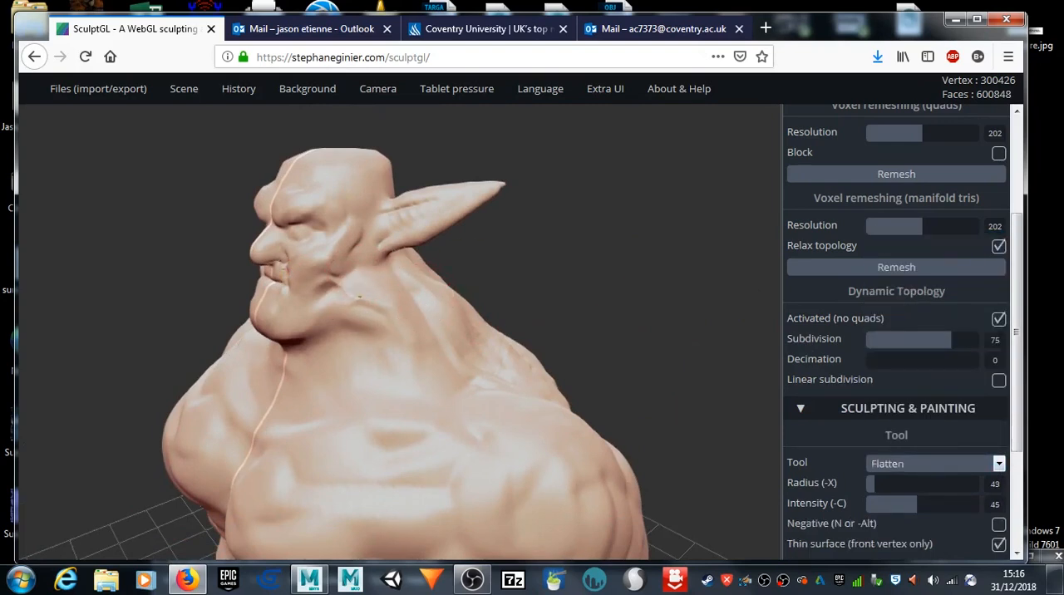
{"action": "key", "text": "shift"}
Step: Sculpt the lower upper-arm, elbow and front forearm muscles with the clay Brush at radius 33
{"action": "scroll", "coordinate": [415, 360], "scroll_direction": "down", "scroll_amount": 4}
{"action": "mouse_move", "coordinate": [620, 284]}
{"action": "left_mouse_down"}
{"action": "mouse_move", "coordinate": [454, 237]}
{"action": "mouse_move", "coordinate": [454, 276]}
{"action": "mouse_move", "coordinate": [593, 292]}
{"action": "left_mouse_up"}
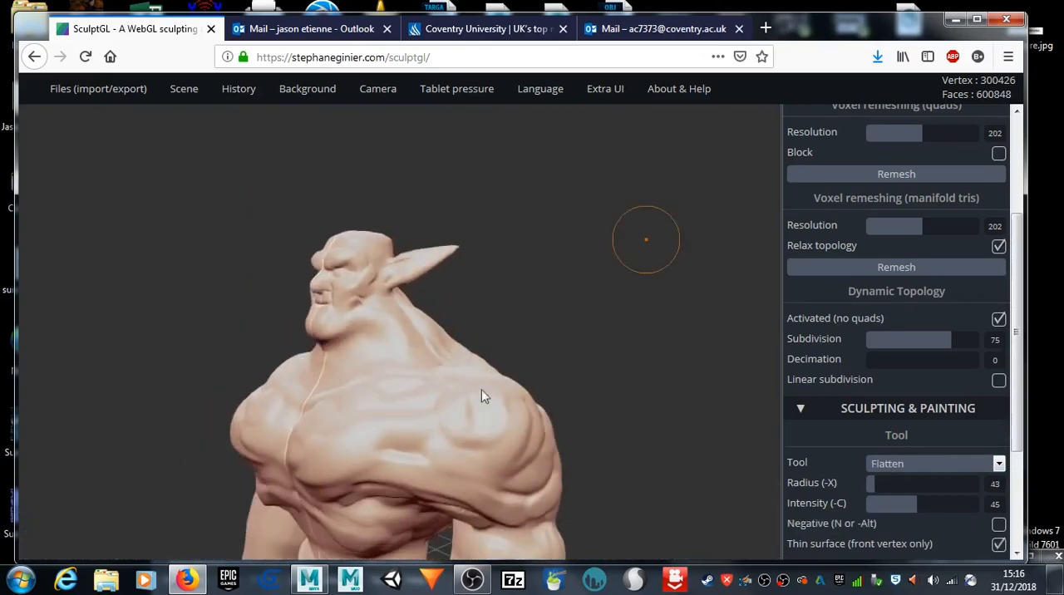
{"action": "mouse_move", "coordinate": [670, 508]}
{"action": "left_mouse_down"}
{"action": "mouse_move", "coordinate": [670, 242]}
{"action": "mouse_move", "coordinate": [591, 333]}
{"action": "mouse_move", "coordinate": [679, 330]}
{"action": "mouse_move", "coordinate": [923, 423]}
{"action": "left_mouse_up"}
{"action": "left_click", "coordinate": [927, 468]}
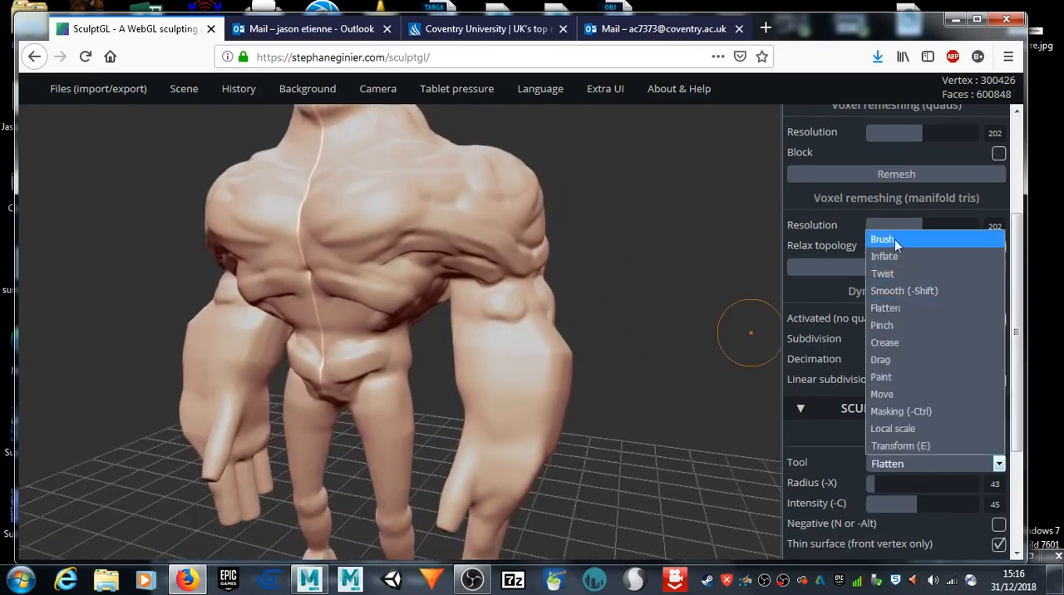
{"action": "left_click", "coordinate": [894, 240]}
{"action": "left_click_drag", "start_coordinate": [477, 301], "coordinate": [532, 320]}
{"action": "left_click_drag", "start_coordinate": [864, 483], "coordinate": [872, 483]}
{"action": "left_click_drag", "start_coordinate": [476, 305], "coordinate": [511, 317]}
{"action": "mouse_move", "coordinate": [633, 334]}
{"action": "left_mouse_down"}
{"action": "mouse_move", "coordinate": [445, 311]}
{"action": "mouse_move", "coordinate": [571, 333]}
{"action": "mouse_move", "coordinate": [520, 441]}
{"action": "mouse_move", "coordinate": [582, 350]}
{"action": "mouse_move", "coordinate": [535, 391]}
{"action": "mouse_move", "coordinate": [492, 459]}
{"action": "mouse_move", "coordinate": [549, 357]}
{"action": "mouse_move", "coordinate": [542, 373]}
{"action": "mouse_move", "coordinate": [556, 420]}
{"action": "mouse_move", "coordinate": [534, 428]}
{"action": "left_mouse_up"}
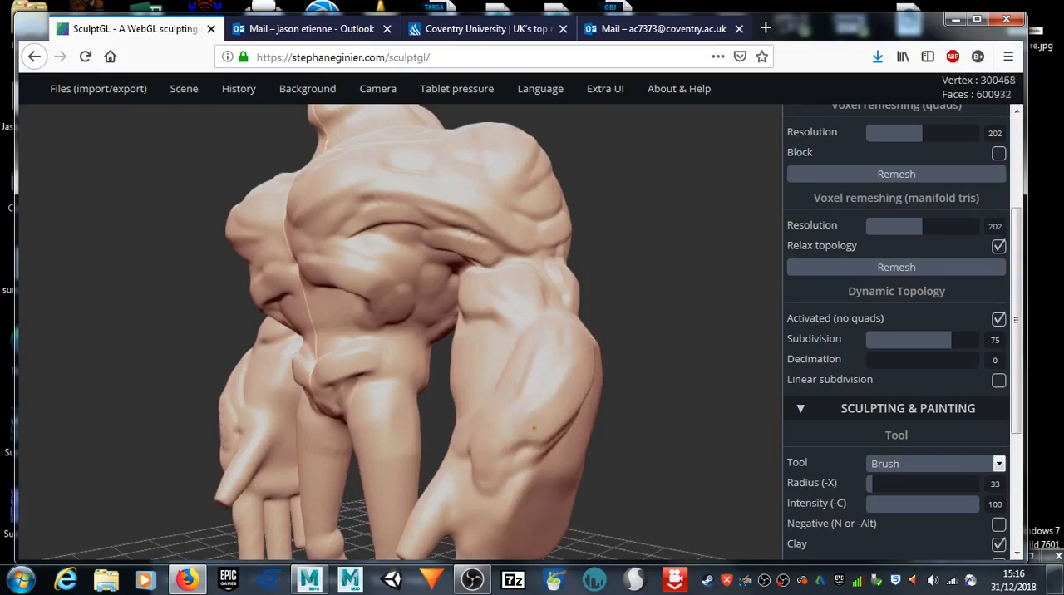
Step: Build up the remaining forearm muscles down to the wrist and hand, smoothing the forearm surface between strokes
{"action": "left_click_drag", "start_coordinate": [742, 340], "coordinate": [558, 341]}
{"action": "left_click_drag", "start_coordinate": [408, 333], "coordinate": [323, 400]}
{"action": "mouse_move", "coordinate": [383, 384]}
{"action": "left_mouse_down"}
{"action": "mouse_move", "coordinate": [369, 422]}
{"action": "mouse_move", "coordinate": [241, 510]}
{"action": "left_mouse_up"}
{"action": "mouse_move", "coordinate": [14, 413]}
{"action": "left_mouse_down"}
{"action": "mouse_move", "coordinate": [221, 415]}
{"action": "mouse_move", "coordinate": [306, 373]}
{"action": "mouse_move", "coordinate": [509, 389]}
{"action": "mouse_move", "coordinate": [491, 434]}
{"action": "left_mouse_up"}
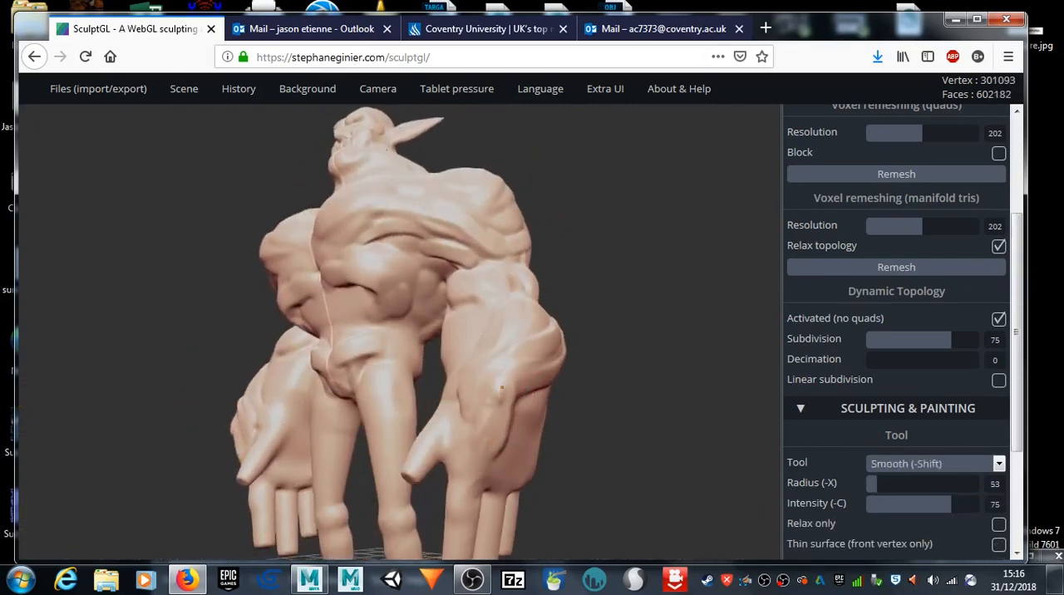
{"action": "left_click_drag", "start_coordinate": [505, 378], "coordinate": [512, 424]}
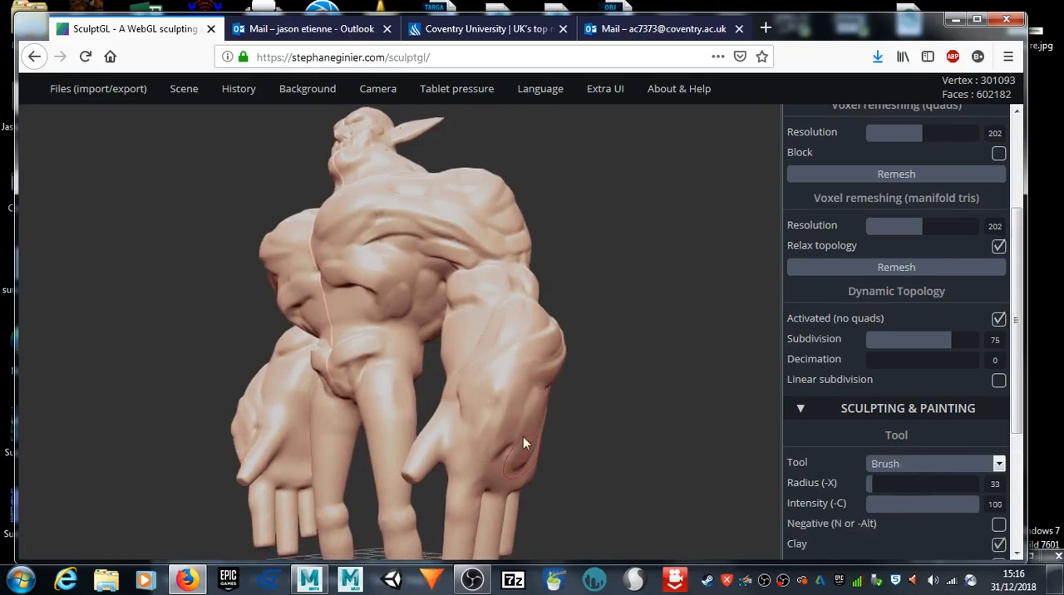
{"action": "left_click_drag", "start_coordinate": [114, 374], "coordinate": [440, 409]}
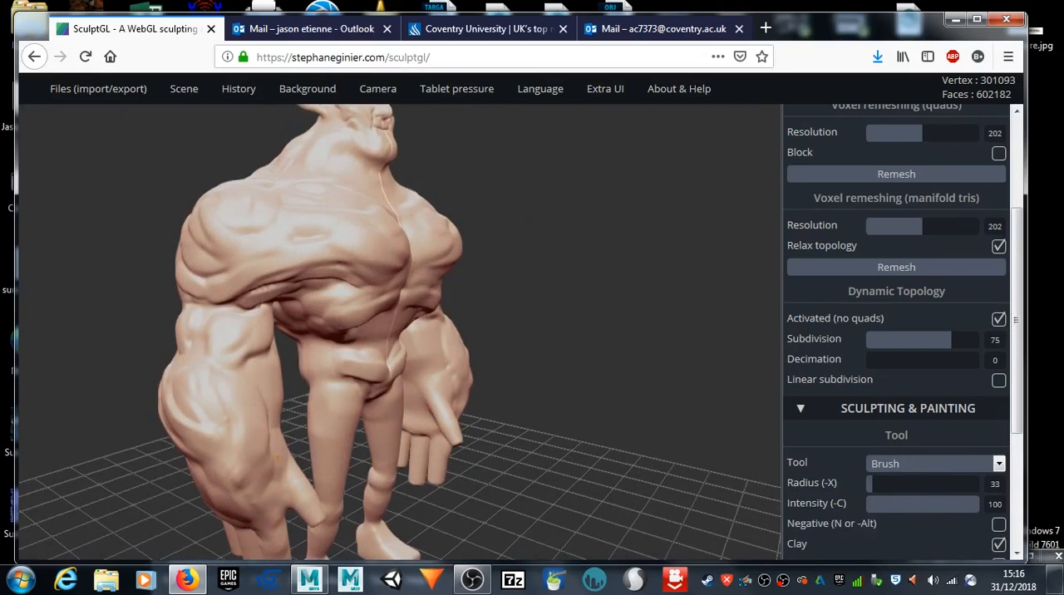
{"action": "mouse_move", "coordinate": [485, 514]}
{"action": "left_mouse_down"}
{"action": "mouse_move", "coordinate": [541, 482]}
{"action": "mouse_move", "coordinate": [547, 550]}
{"action": "left_mouse_up"}
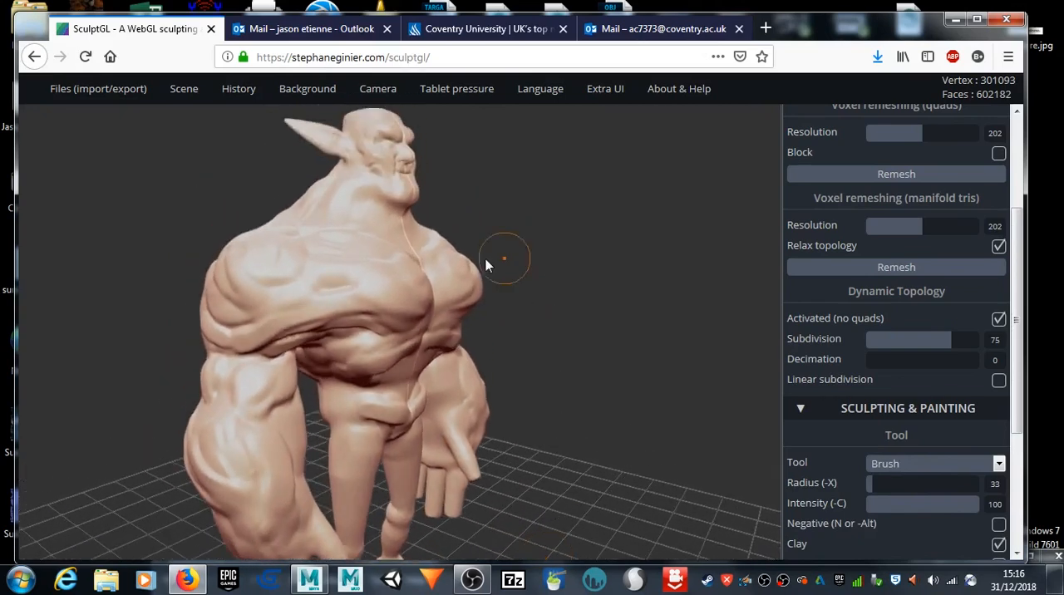
Step: Check the head and upper body from several sides and touch up the surface with small clay Brush strokes at radius 33
{"action": "scroll", "coordinate": [490, 241], "scroll_direction": "up", "scroll_amount": 8}
{"action": "middle_click_drag", "start_coordinate": [575, 181], "coordinate": [522, 257]}
{"action": "left_click_drag", "start_coordinate": [418, 275], "coordinate": [420, 279]}
{"action": "mouse_move", "coordinate": [602, 252]}
{"action": "left_mouse_down"}
{"action": "mouse_move", "coordinate": [307, 291]}
{"action": "mouse_move", "coordinate": [244, 284]}
{"action": "mouse_move", "coordinate": [354, 290]}
{"action": "mouse_move", "coordinate": [351, 185]}
{"action": "left_mouse_up"}
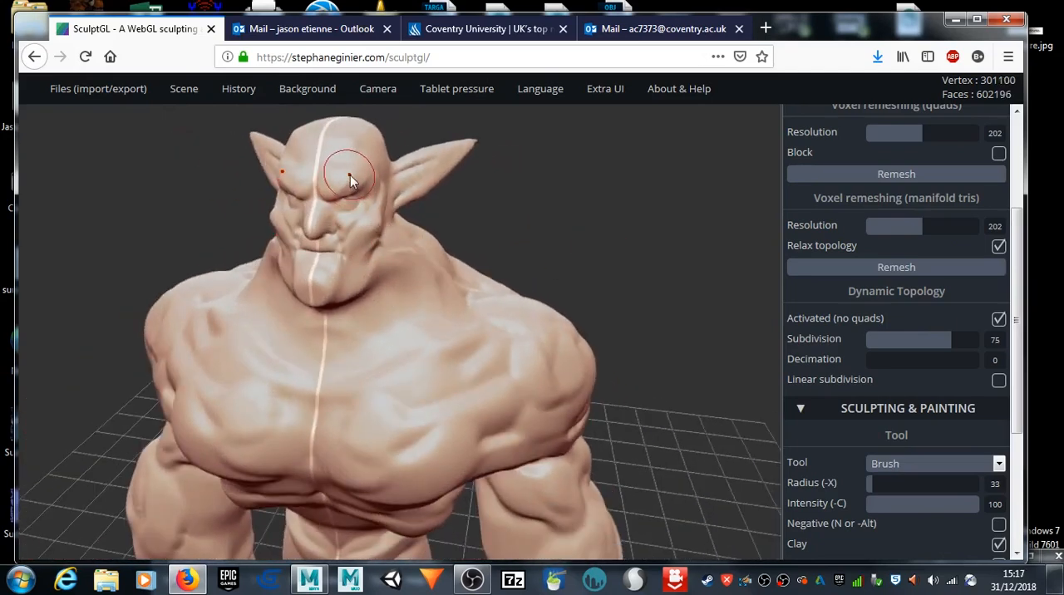
{"action": "left_click_drag", "start_coordinate": [459, 178], "coordinate": [189, 210]}
{"action": "mouse_move", "coordinate": [321, 192]}
{"action": "left_mouse_down"}
{"action": "mouse_move", "coordinate": [410, 214]}
{"action": "mouse_move", "coordinate": [503, 304]}
{"action": "left_mouse_up"}
{"action": "mouse_move", "coordinate": [157, 435]}
{"action": "left_mouse_down"}
{"action": "mouse_move", "coordinate": [221, 404]}
{"action": "mouse_move", "coordinate": [216, 435]}
{"action": "left_mouse_up"}
{"action": "middle_click_drag", "start_coordinate": [139, 478], "coordinate": [162, 225]}
{"action": "left_click_drag", "start_coordinate": [208, 453], "coordinate": [263, 472]}
Step: Sculpt knuckles and tendons running up the back of the hand from each finger with the clay Brush at radius 26
{"action": "mouse_move", "coordinate": [134, 433]}
{"action": "left_mouse_down"}
{"action": "mouse_move", "coordinate": [163, 408]}
{"action": "mouse_move", "coordinate": [374, 400]}
{"action": "left_mouse_up"}
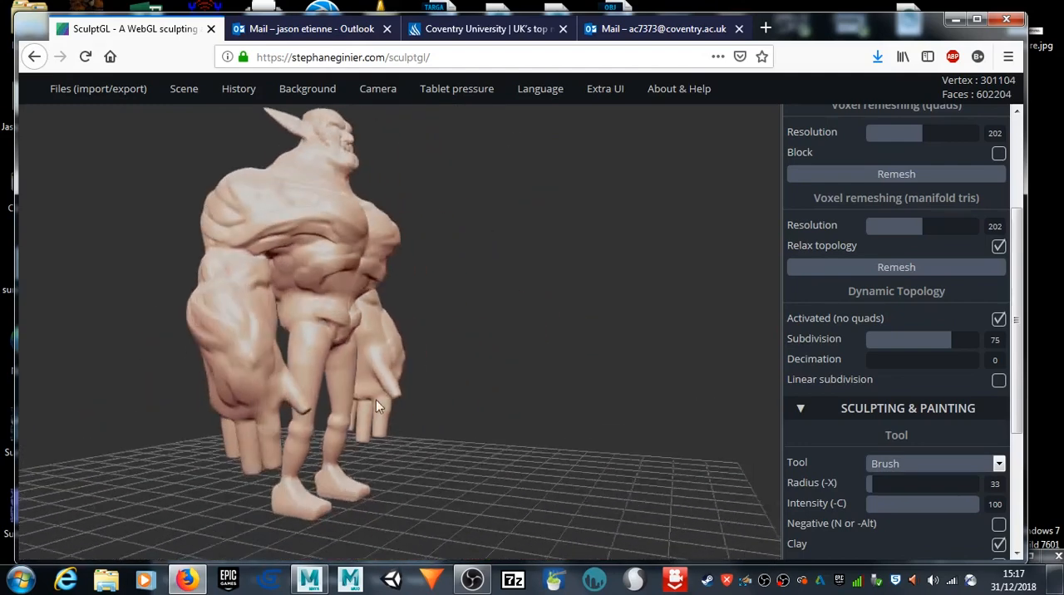
{"action": "mouse_move", "coordinate": [47, 463]}
{"action": "left_mouse_down"}
{"action": "mouse_move", "coordinate": [199, 423]}
{"action": "mouse_move", "coordinate": [224, 439]}
{"action": "left_mouse_up"}
{"action": "scroll", "coordinate": [223, 444], "scroll_direction": "up", "scroll_amount": 3}
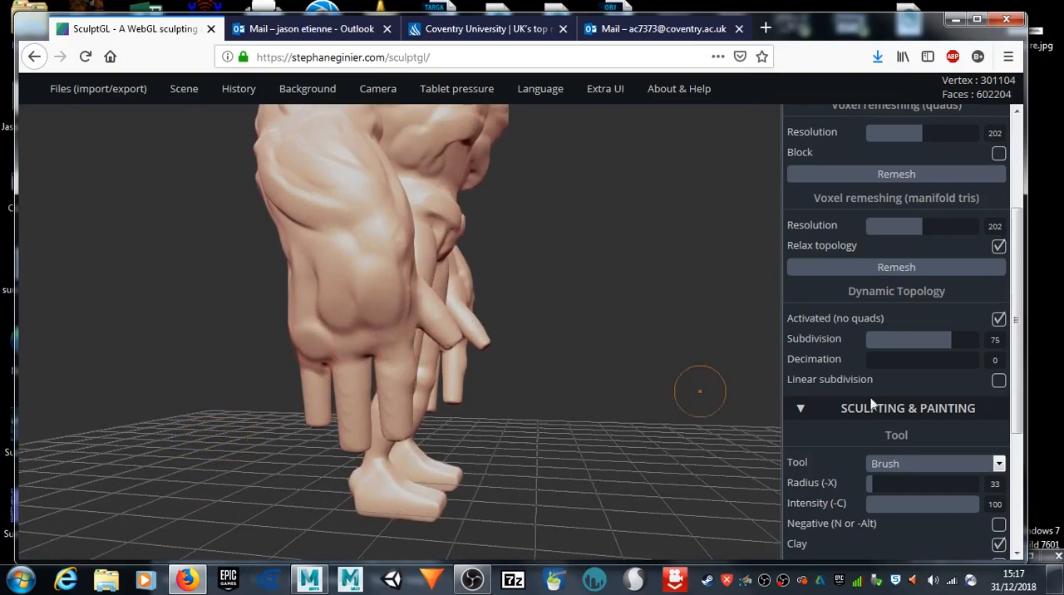
{"action": "left_click_drag", "start_coordinate": [872, 484], "coordinate": [865, 483]}
{"action": "left_click_drag", "start_coordinate": [307, 349], "coordinate": [308, 270]}
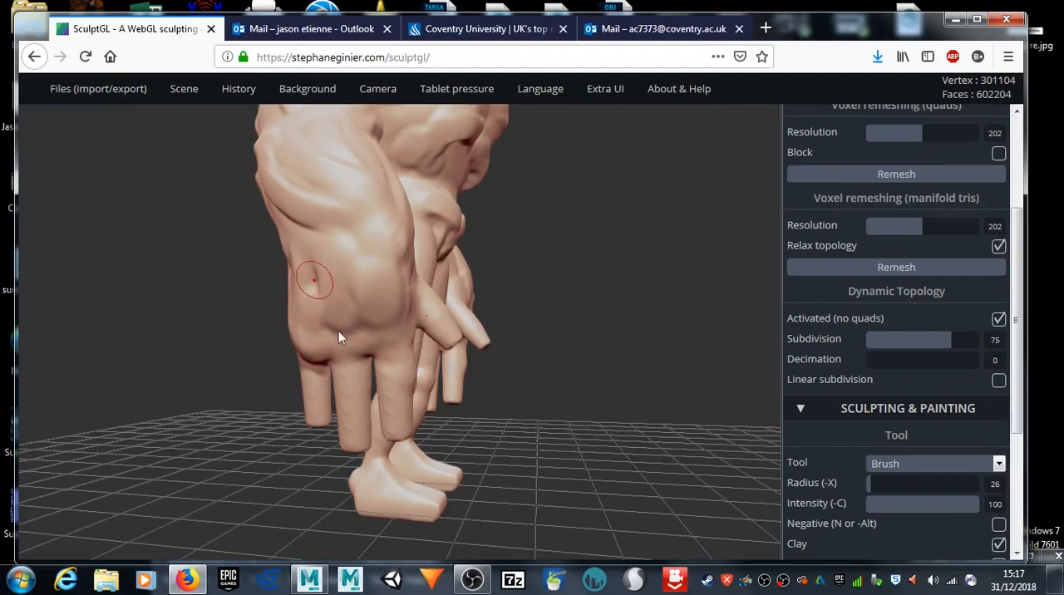
{"action": "mouse_move", "coordinate": [349, 361]}
{"action": "left_mouse_down"}
{"action": "mouse_move", "coordinate": [340, 348]}
{"action": "mouse_move", "coordinate": [351, 305]}
{"action": "left_mouse_up"}
{"action": "mouse_move", "coordinate": [387, 348]}
{"action": "left_mouse_down"}
{"action": "mouse_move", "coordinate": [398, 359]}
{"action": "mouse_move", "coordinate": [382, 306]}
{"action": "left_mouse_up"}
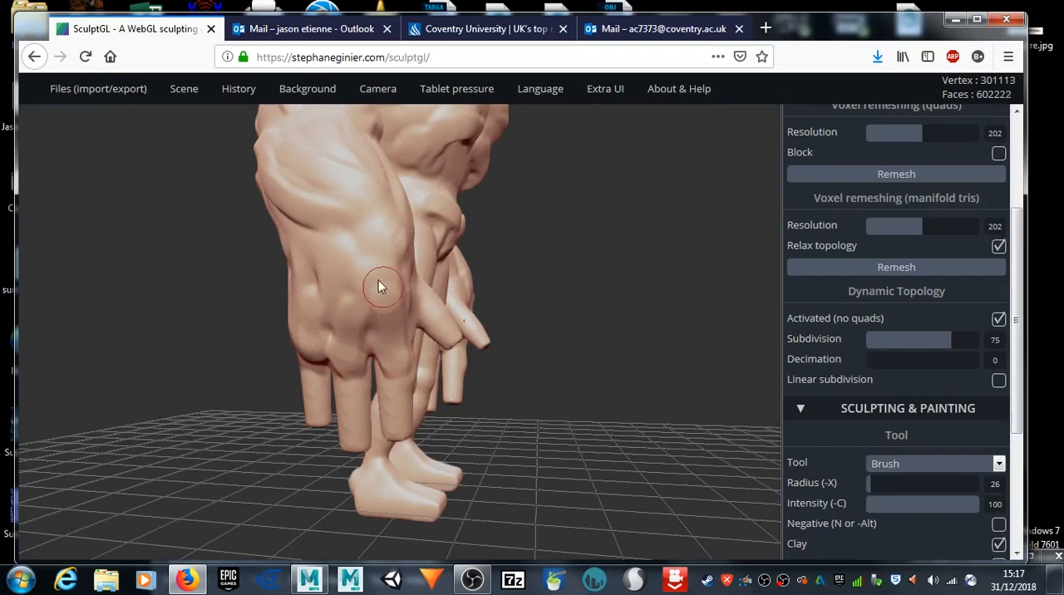
{"action": "mouse_move", "coordinate": [350, 279]}
{"action": "right_mouse_down"}
{"action": "mouse_move", "coordinate": [178, 379]}
{"action": "mouse_move", "coordinate": [316, 355]}
{"action": "mouse_move", "coordinate": [324, 365]}
{"action": "right_mouse_up"}
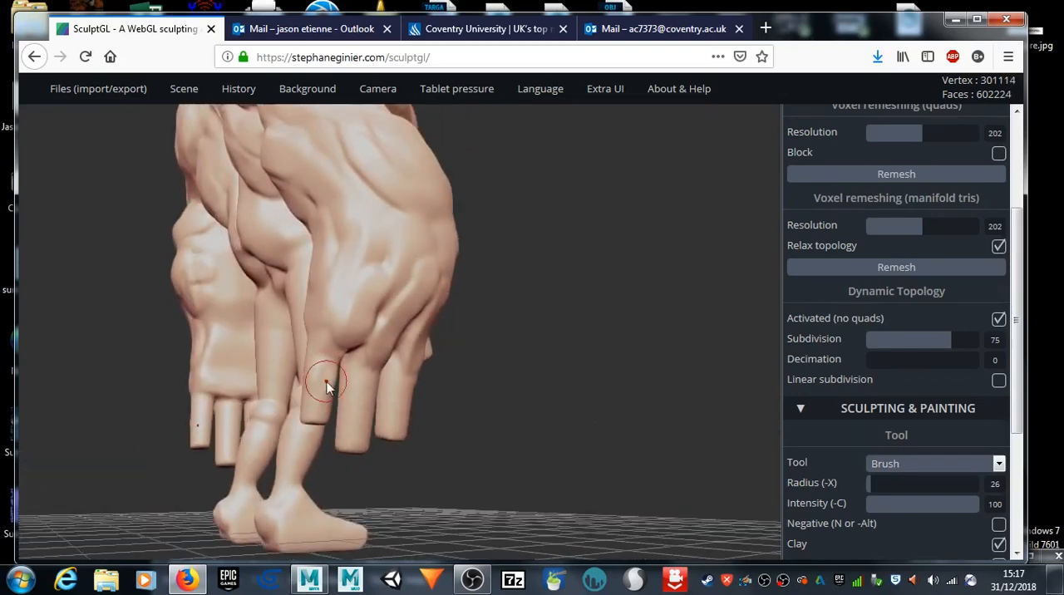
Step: Add a raised middle knuckle to the back of each of the three fingers with the clay Brush at radius 36
{"action": "double_click", "coordinate": [326, 383]}
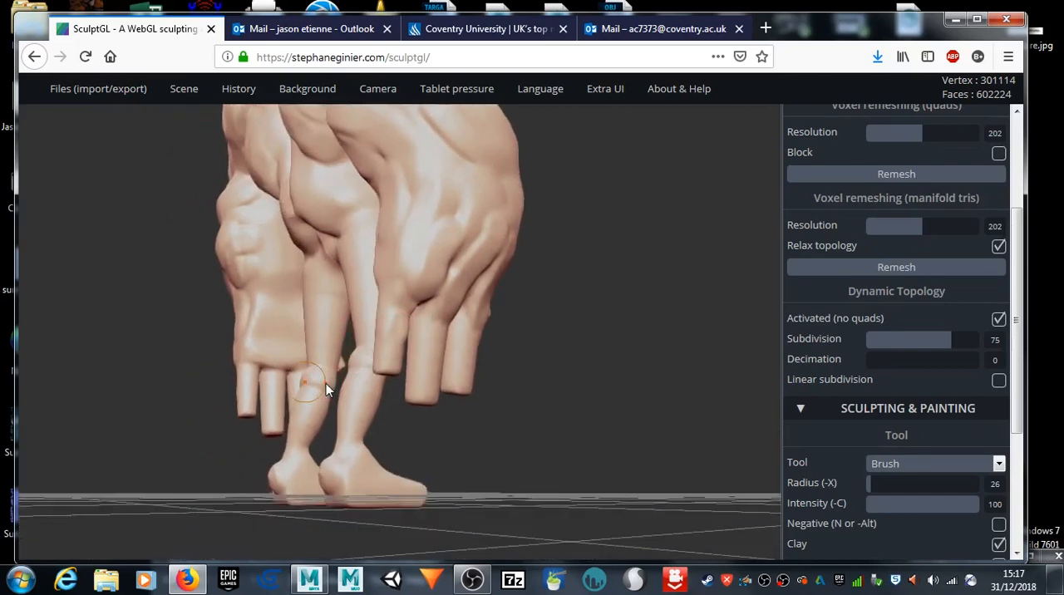
{"action": "key", "text": "x"}
{"action": "left_click_drag", "start_coordinate": [596, 377], "coordinate": [504, 387]}
{"action": "scroll", "coordinate": [422, 333], "scroll_direction": "up", "scroll_amount": 3}
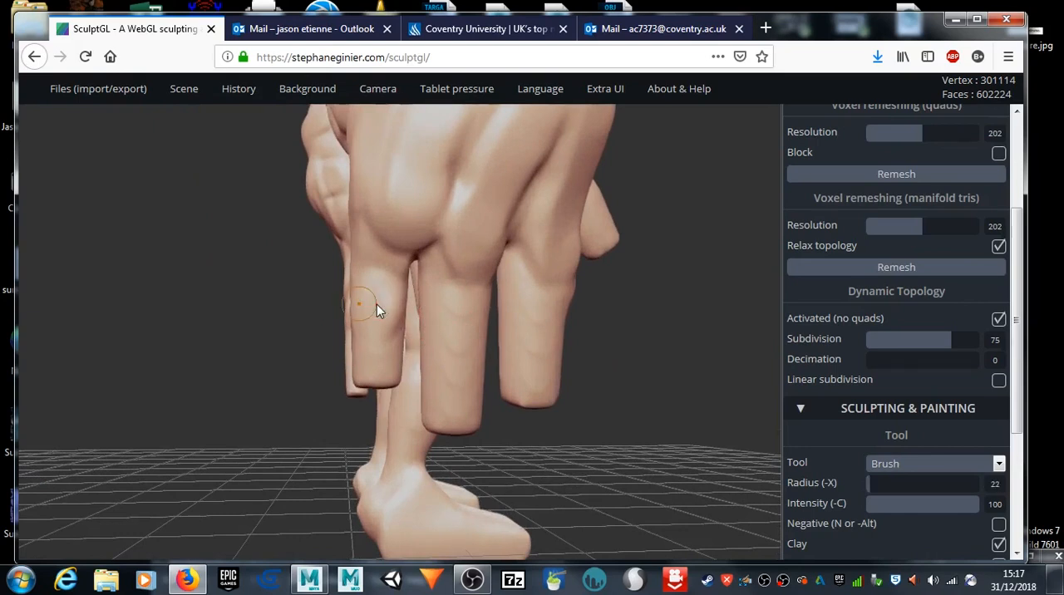
{"action": "left_click", "coordinate": [389, 313]}
{"action": "left_click", "coordinate": [379, 310]}
{"action": "left_click", "coordinate": [458, 335]}
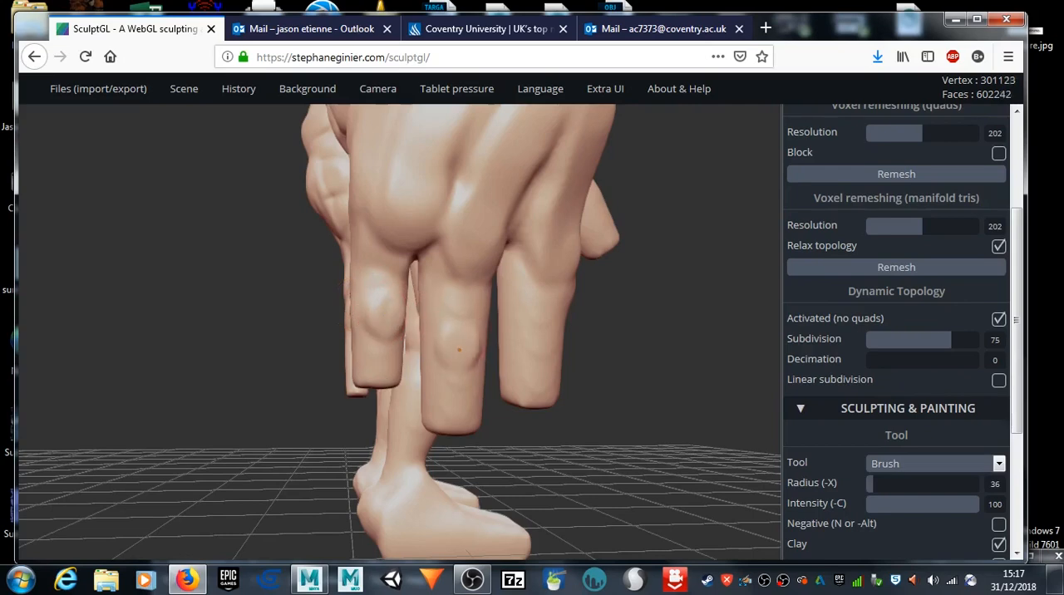
{"action": "left_click", "coordinate": [550, 325]}
{"action": "mouse_move", "coordinate": [574, 326]}
{"action": "right_mouse_down"}
{"action": "mouse_move", "coordinate": [400, 344]}
{"action": "mouse_move", "coordinate": [445, 331]}
{"action": "right_mouse_up"}
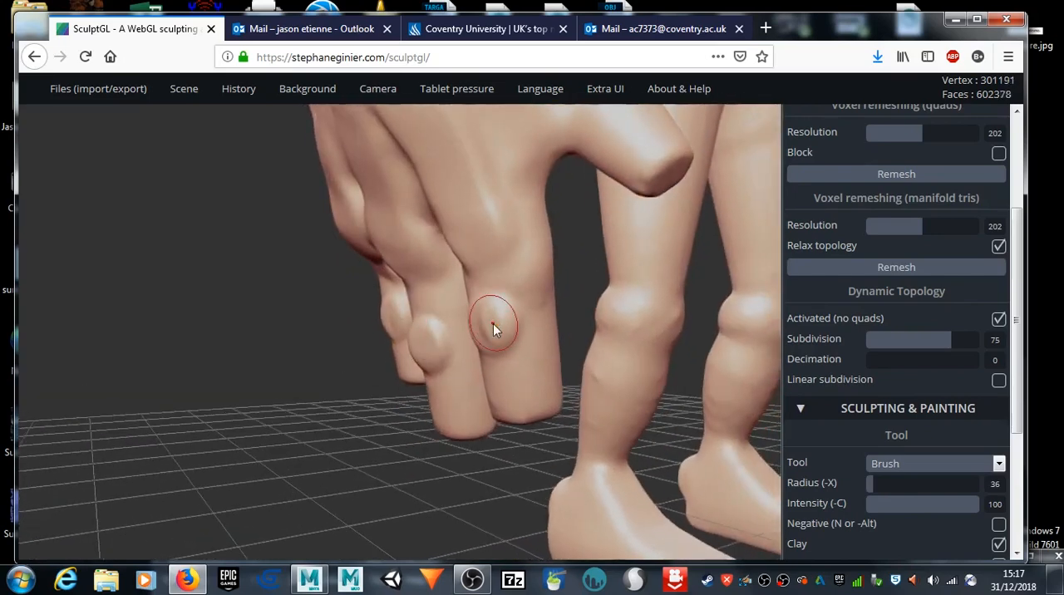
{"action": "left_click", "coordinate": [487, 324]}
{"action": "left_click", "coordinate": [448, 335]}
Step: Build up and round the tips of the three fingers with the clay Brush at radius 36
{"action": "mouse_move", "coordinate": [428, 468]}
{"action": "right_mouse_down"}
{"action": "mouse_move", "coordinate": [408, 399]}
{"action": "mouse_move", "coordinate": [482, 392]}
{"action": "right_mouse_up"}
{"action": "left_click", "coordinate": [470, 400]}
{"action": "left_click", "coordinate": [470, 401]}
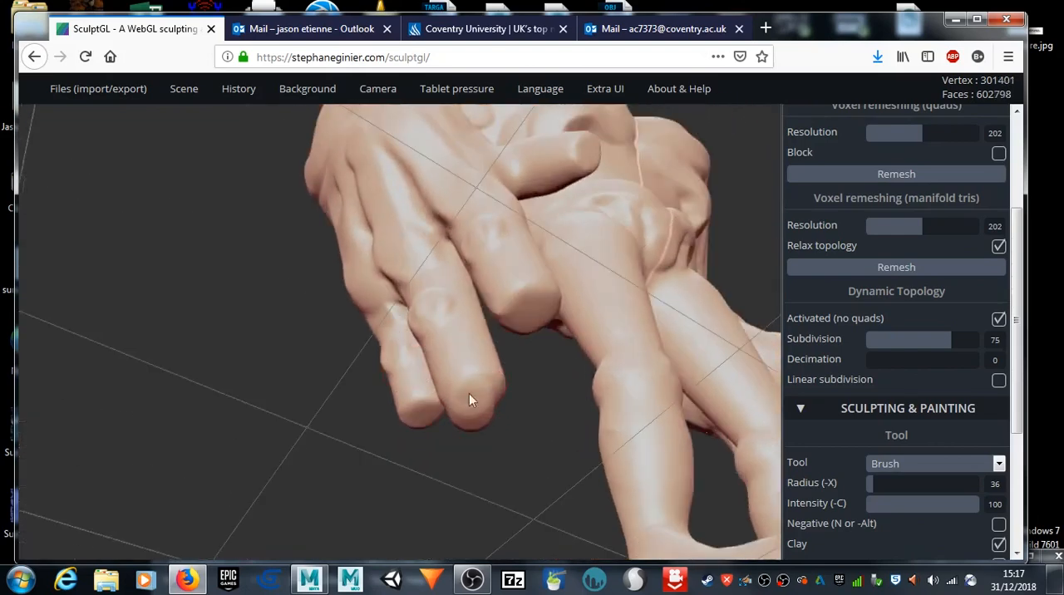
{"action": "left_click", "coordinate": [409, 421]}
{"action": "left_click", "coordinate": [407, 411]}
{"action": "left_click_drag", "start_coordinate": [526, 313], "coordinate": [511, 299]}
{"action": "mouse_move", "coordinate": [218, 410]}
{"action": "left_mouse_down"}
{"action": "mouse_move", "coordinate": [490, 447]}
{"action": "mouse_move", "coordinate": [449, 385]}
{"action": "left_mouse_up"}
{"action": "mouse_move", "coordinate": [373, 373]}
{"action": "left_mouse_down"}
{"action": "mouse_move", "coordinate": [366, 366]}
{"action": "mouse_move", "coordinate": [376, 376]}
{"action": "mouse_move", "coordinate": [378, 364]}
{"action": "left_mouse_up"}
{"action": "left_click_drag", "start_coordinate": [377, 363], "coordinate": [379, 365], "text": "shift"}
{"action": "mouse_move", "coordinate": [619, 377]}
{"action": "left_mouse_down"}
{"action": "mouse_move", "coordinate": [342, 407]}
{"action": "mouse_move", "coordinate": [345, 429]}
{"action": "mouse_move", "coordinate": [447, 435]}
{"action": "mouse_move", "coordinate": [461, 426]}
{"action": "mouse_move", "coordinate": [472, 439]}
{"action": "left_mouse_up"}
{"action": "left_click_drag", "start_coordinate": [232, 412], "coordinate": [311, 409]}
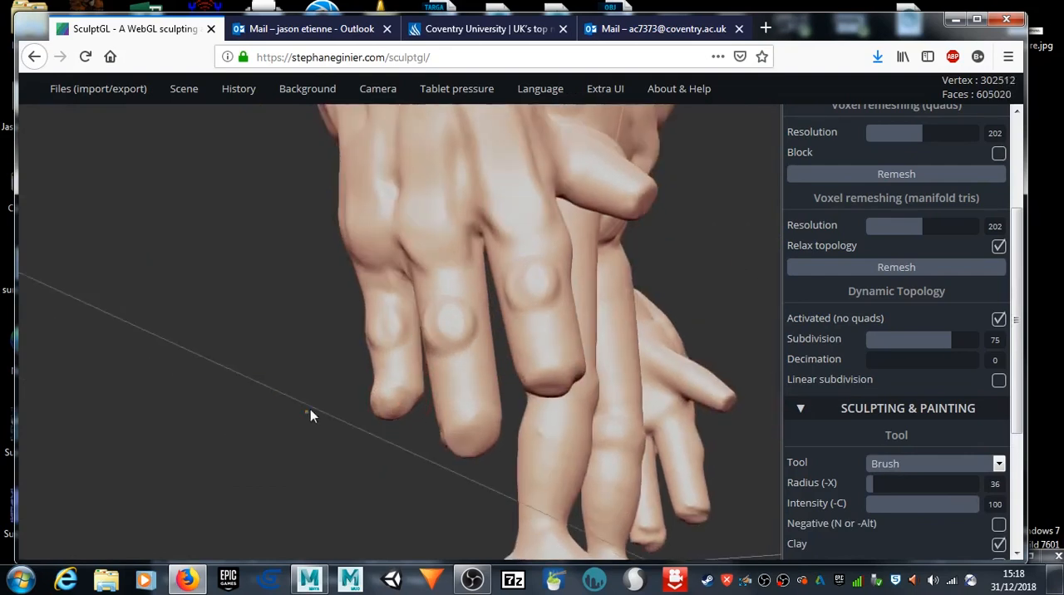
Step: Strengthen the middle knuckles of two fingers and fill out the end of the finger nearest the thumb
{"action": "left_click_drag", "start_coordinate": [448, 320], "coordinate": [449, 335]}
{"action": "left_click", "coordinate": [532, 291]}
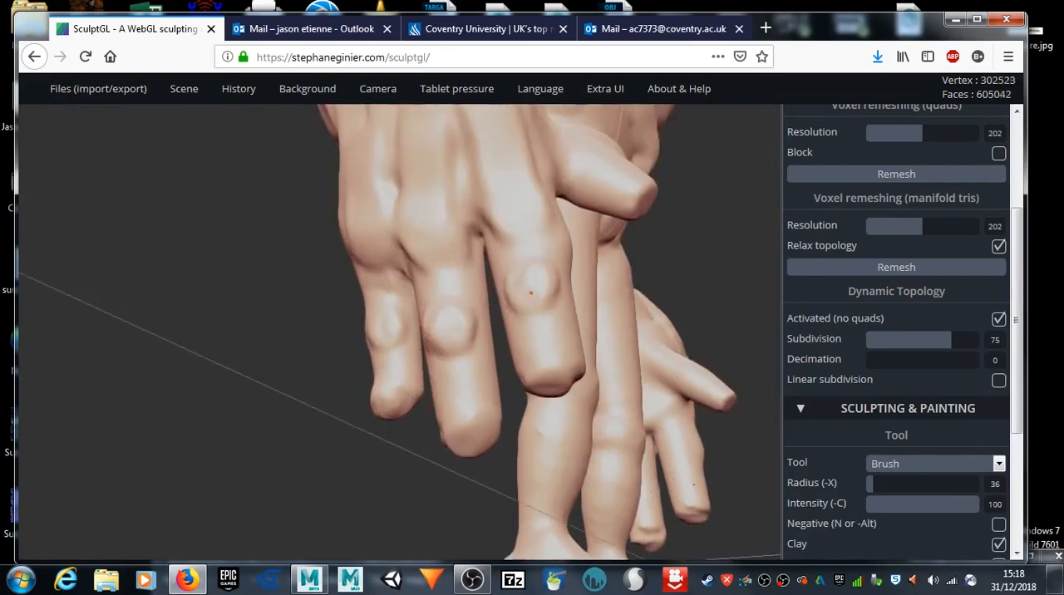
{"action": "left_click_drag", "start_coordinate": [552, 383], "coordinate": [570, 376]}
{"action": "mouse_move", "coordinate": [381, 496]}
{"action": "left_mouse_down"}
{"action": "mouse_move", "coordinate": [217, 477]}
{"action": "mouse_move", "coordinate": [220, 449]}
{"action": "left_mouse_up"}
{"action": "left_click_drag", "start_coordinate": [479, 343], "coordinate": [493, 337]}
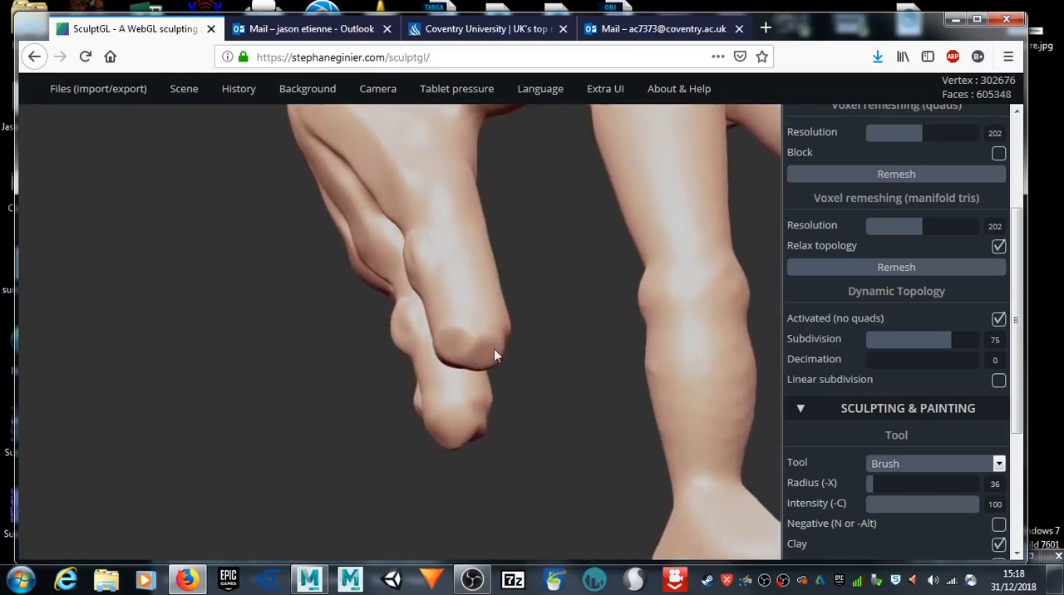
Step: Try to thicken the undersides and ends of the fingertips with clay Brush strokes and light smoothing
{"action": "mouse_move", "coordinate": [277, 419]}
{"action": "left_mouse_down"}
{"action": "mouse_move", "coordinate": [480, 398]}
{"action": "mouse_move", "coordinate": [489, 411]}
{"action": "left_mouse_up"}
{"action": "mouse_move", "coordinate": [392, 447]}
{"action": "left_mouse_down"}
{"action": "mouse_move", "coordinate": [487, 439]}
{"action": "mouse_move", "coordinate": [586, 457]}
{"action": "mouse_move", "coordinate": [696, 508]}
{"action": "mouse_move", "coordinate": [754, 505]}
{"action": "left_mouse_up"}
{"action": "left_click_drag", "start_coordinate": [405, 449], "coordinate": [414, 449]}
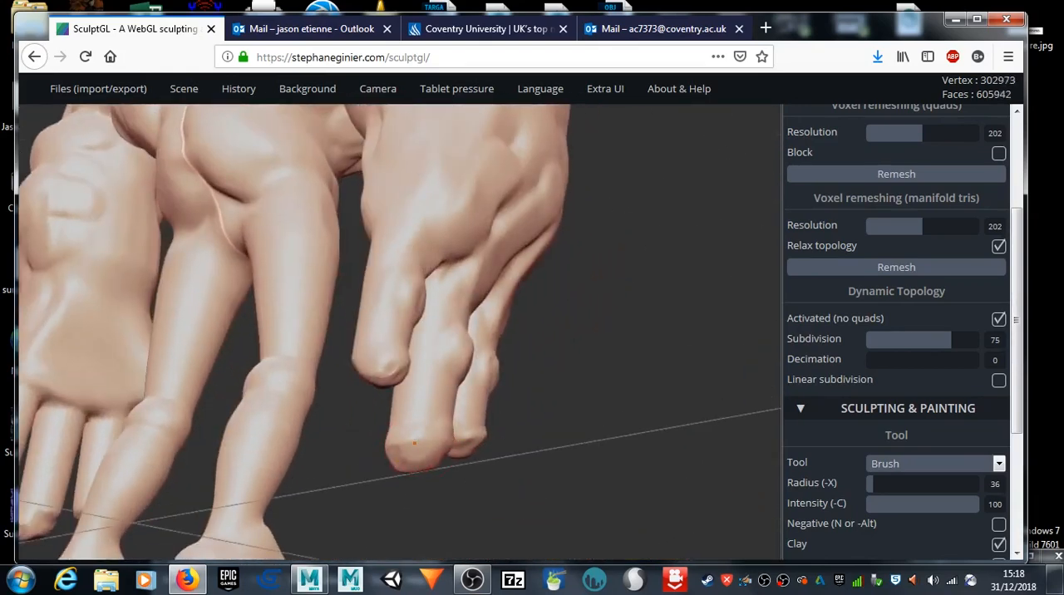
{"action": "left_click_drag", "start_coordinate": [395, 373], "coordinate": [384, 372]}
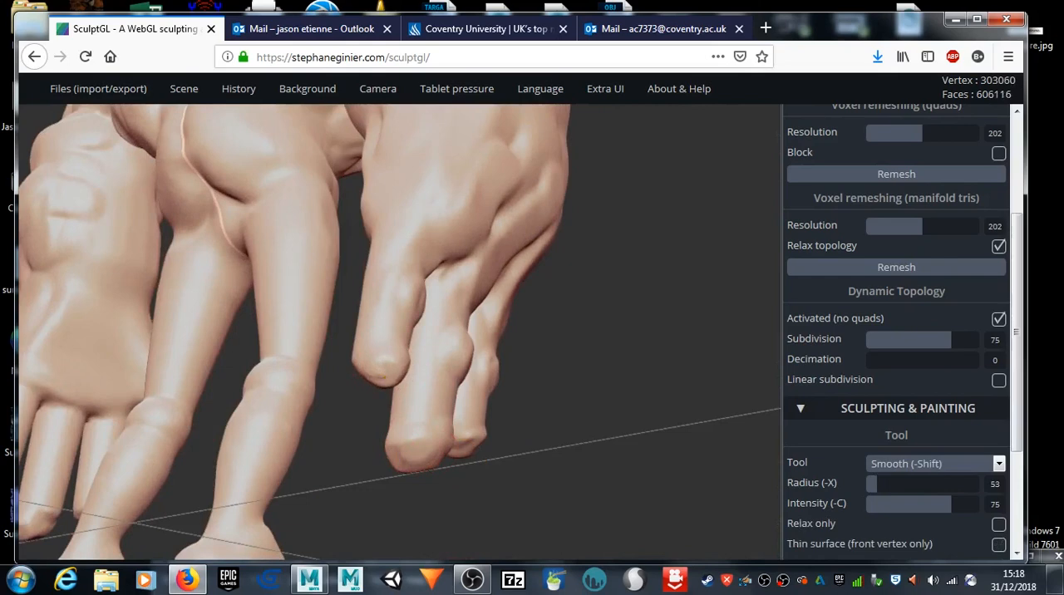
{"action": "mouse_move", "coordinate": [618, 458]}
{"action": "left_mouse_down"}
{"action": "mouse_move", "coordinate": [347, 493]}
{"action": "mouse_move", "coordinate": [209, 486]}
{"action": "mouse_move", "coordinate": [240, 494]}
{"action": "mouse_move", "coordinate": [476, 442]}
{"action": "left_mouse_up"}
{"action": "left_click_drag", "start_coordinate": [552, 391], "coordinate": [558, 391]}
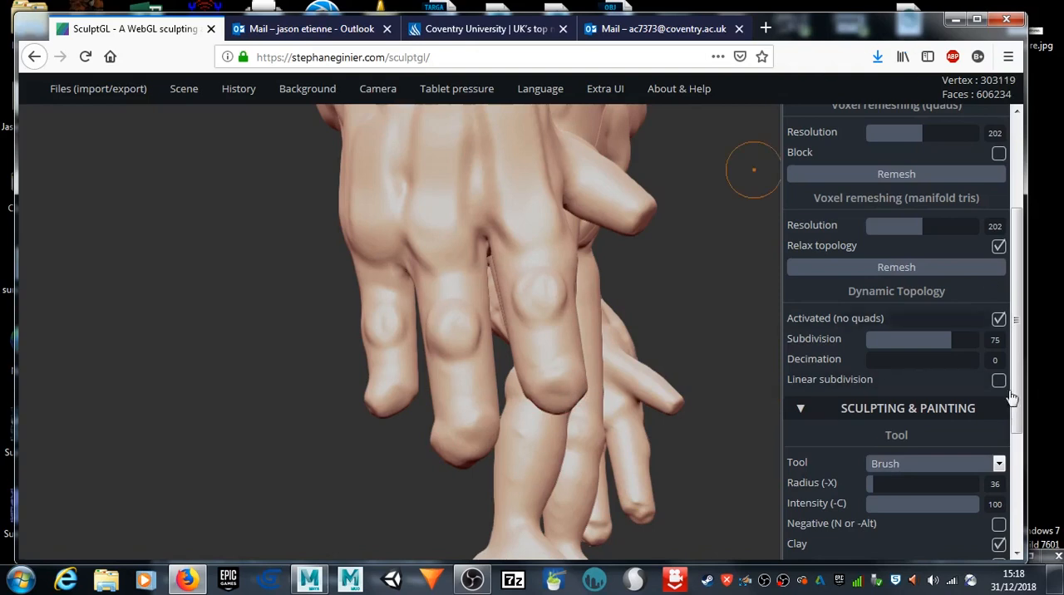
Step: Try to flatten the fingertips with the Flatten tool at radius 30 and intensity 48
{"action": "left_click", "coordinate": [998, 464]}
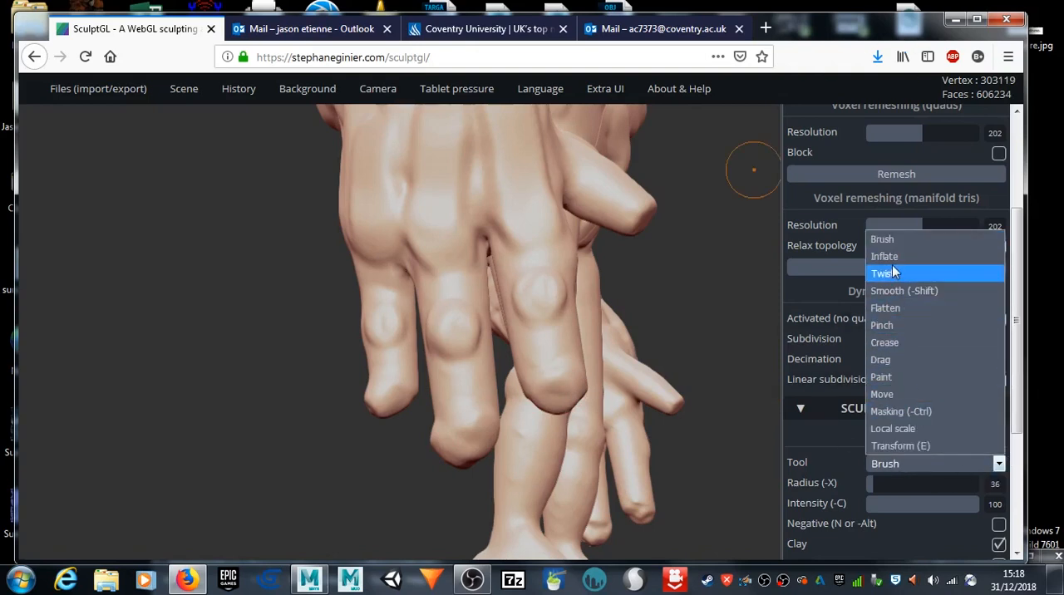
{"action": "left_click", "coordinate": [885, 308]}
{"action": "mouse_move", "coordinate": [324, 450]}
{"action": "left_mouse_down"}
{"action": "mouse_move", "coordinate": [458, 456]}
{"action": "mouse_move", "coordinate": [405, 442]}
{"action": "mouse_move", "coordinate": [377, 401]}
{"action": "left_mouse_up"}
{"action": "key", "text": "x"}
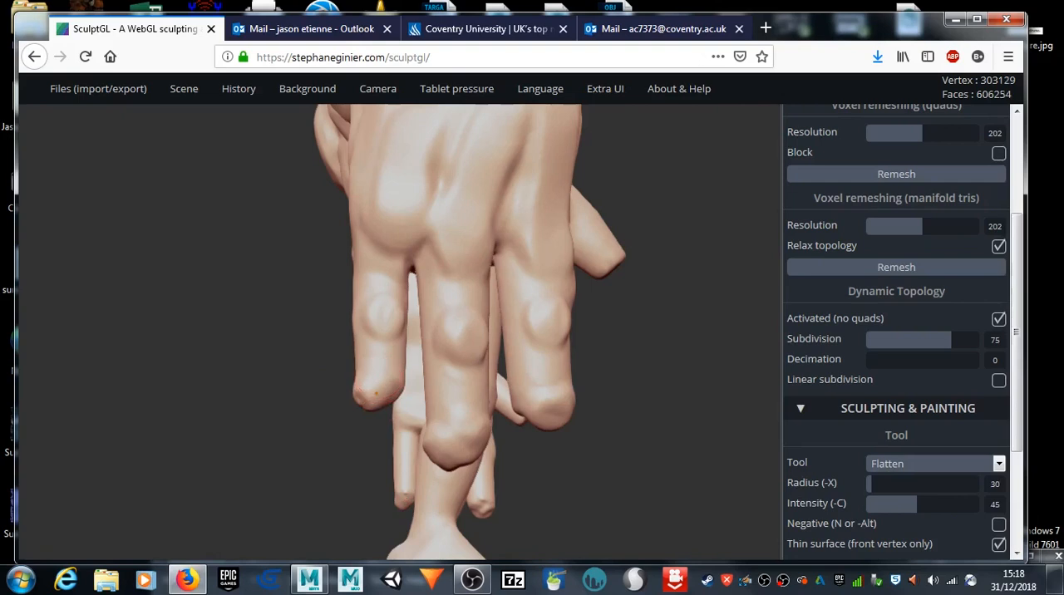
{"action": "left_click_drag", "start_coordinate": [374, 381], "coordinate": [391, 397]}
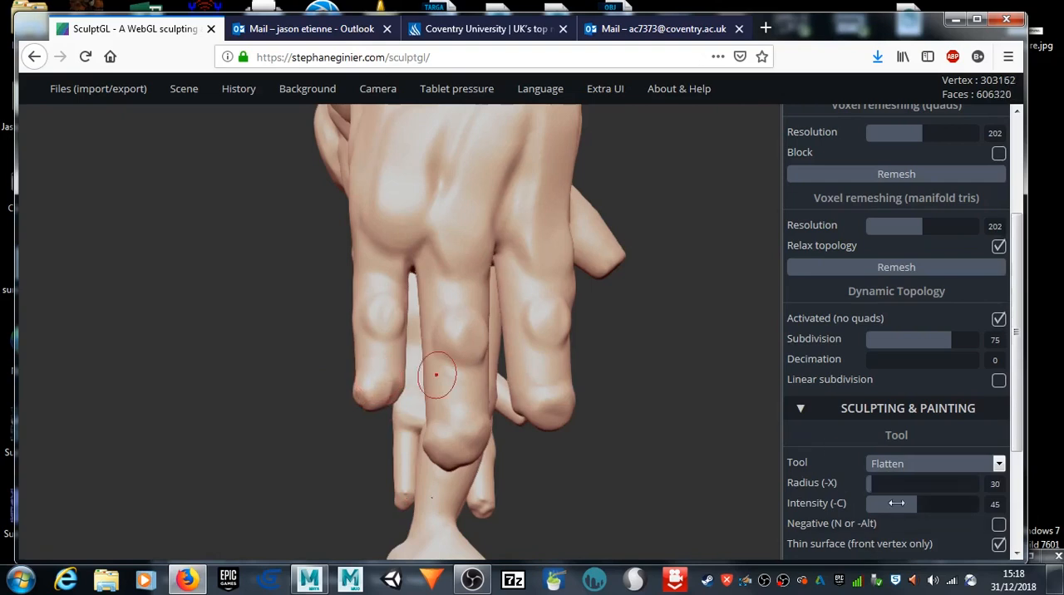
{"action": "left_click", "coordinate": [920, 505]}
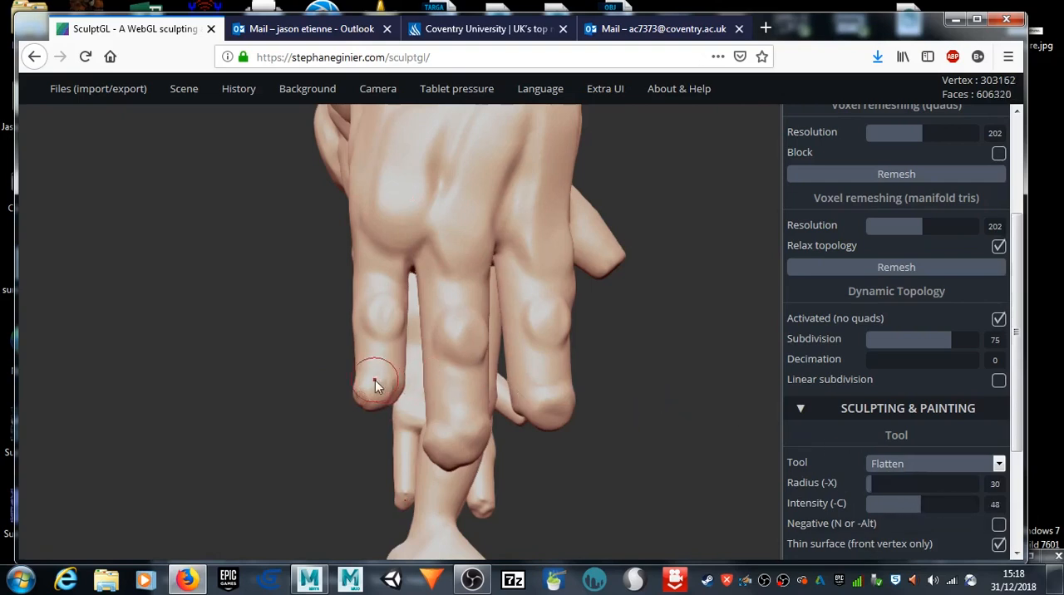
{"action": "mouse_move", "coordinate": [327, 403]}
{"action": "left_mouse_down"}
{"action": "mouse_move", "coordinate": [197, 458]}
{"action": "mouse_move", "coordinate": [537, 479]}
{"action": "mouse_move", "coordinate": [542, 496]}
{"action": "mouse_move", "coordinate": [491, 484]}
{"action": "left_mouse_up"}
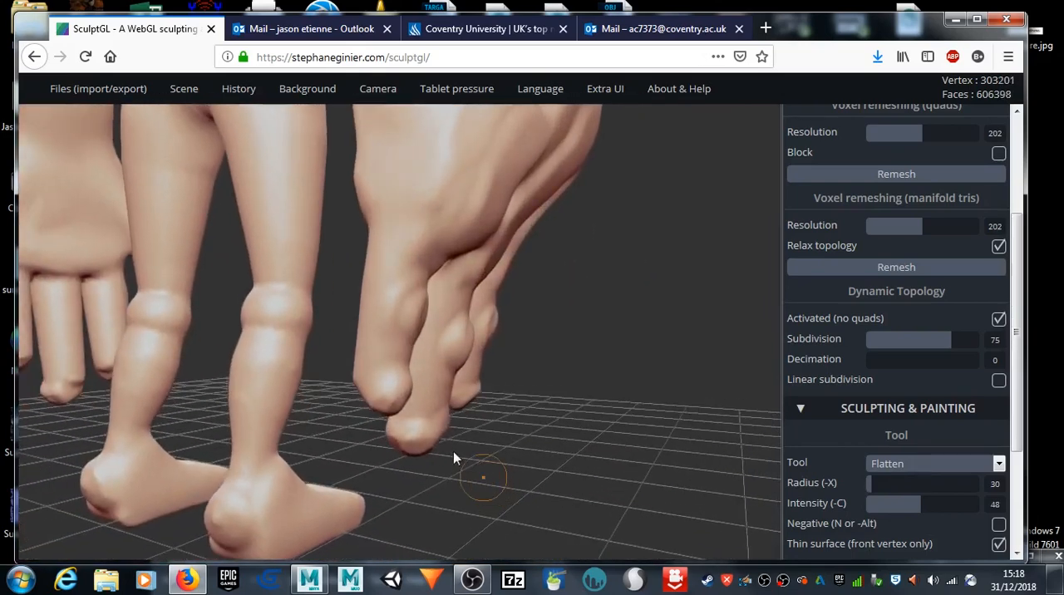
{"action": "left_click_drag", "start_coordinate": [395, 382], "coordinate": [391, 407]}
Step: Try flattening the fingertips with a larger radius of 67, and undo the recent fingertip strokes
{"action": "mouse_move", "coordinate": [606, 475]}
{"action": "left_mouse_down"}
{"action": "mouse_move", "coordinate": [351, 467]}
{"action": "mouse_move", "coordinate": [186, 223]}
{"action": "left_mouse_up"}
{"action": "left_click_drag", "start_coordinate": [876, 483], "coordinate": [881, 483]}
{"action": "left_click_drag", "start_coordinate": [370, 384], "coordinate": [379, 394]}
{"action": "mouse_move", "coordinate": [241, 444]}
{"action": "left_mouse_down"}
{"action": "mouse_move", "coordinate": [345, 413]}
{"action": "mouse_move", "coordinate": [487, 411]}
{"action": "left_mouse_up"}
{"action": "key", "text": "ctrl"}
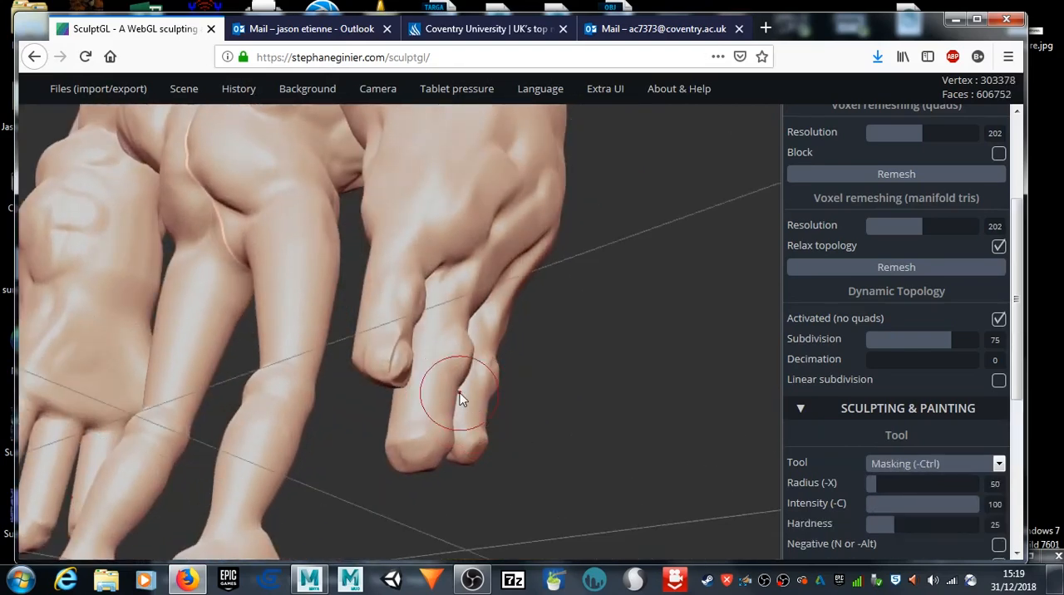
{"action": "key", "text": "ctrl+z"}
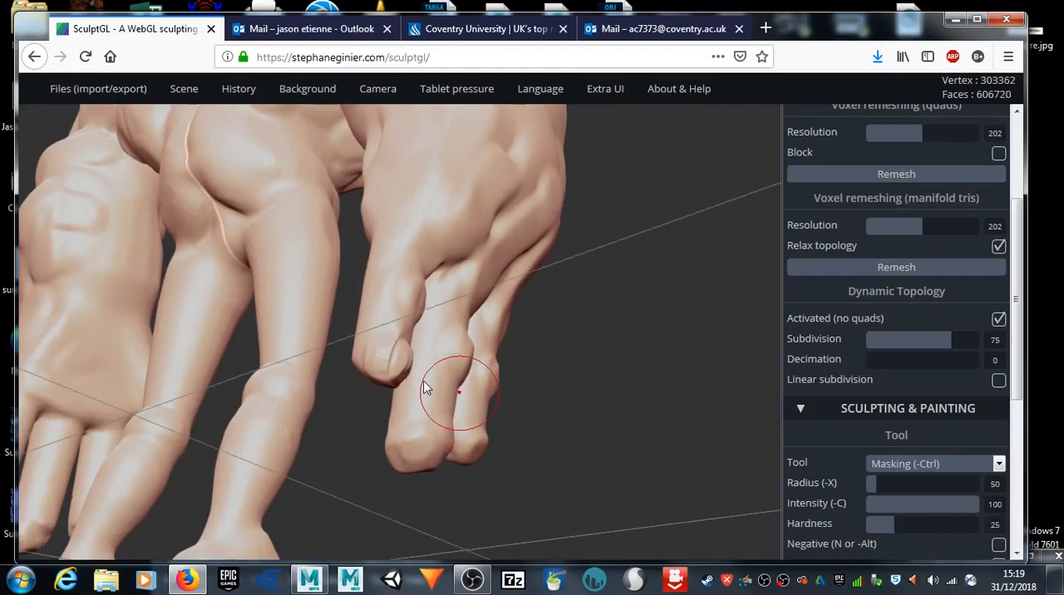
{"action": "key", "text": "ctrl+z"}
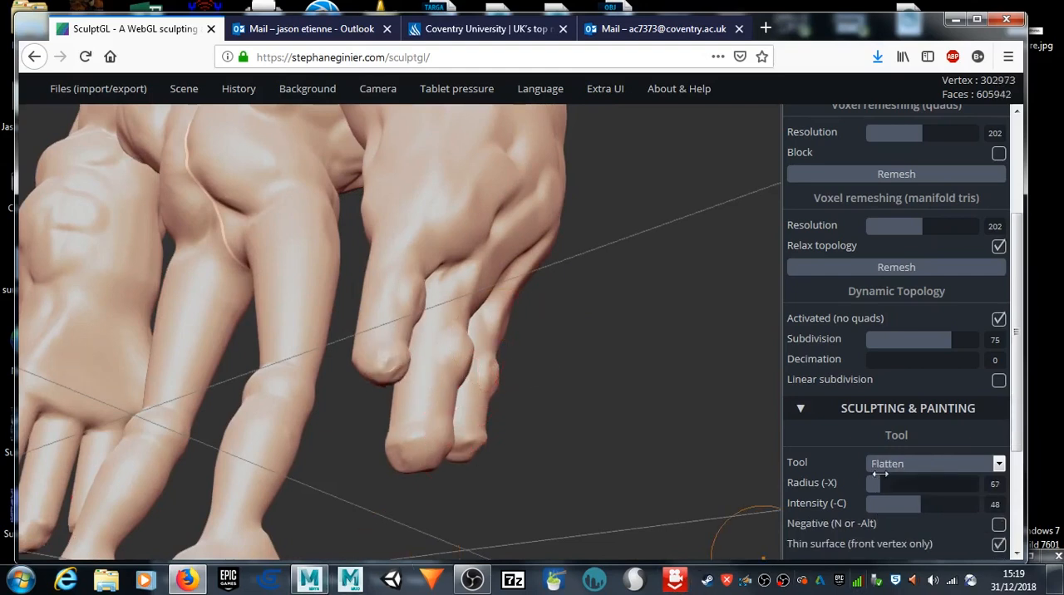
Step: Try the Flatten tool on the fingertips at radius 45, with Lock position and Thin surface turned off
{"action": "scroll", "coordinate": [881, 474], "scroll_direction": "down", "scroll_amount": 3}
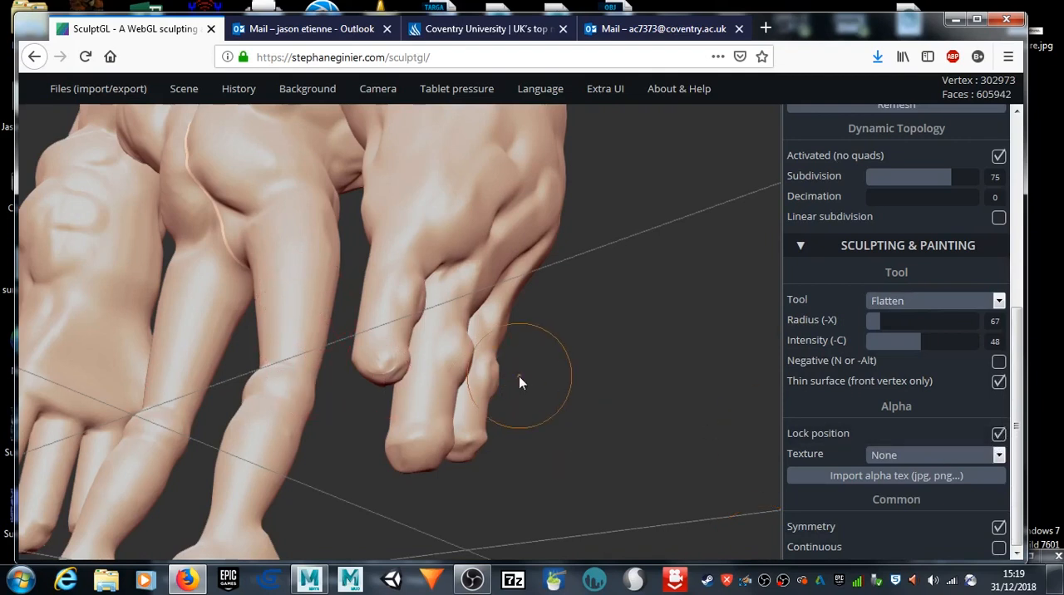
{"action": "key", "text": "x"}
{"action": "mouse_move", "coordinate": [611, 403]}
{"action": "left_mouse_down"}
{"action": "mouse_move", "coordinate": [491, 409]}
{"action": "mouse_move", "coordinate": [452, 428]}
{"action": "mouse_move", "coordinate": [631, 428]}
{"action": "left_mouse_up"}
{"action": "key", "text": "ctrl+z"}
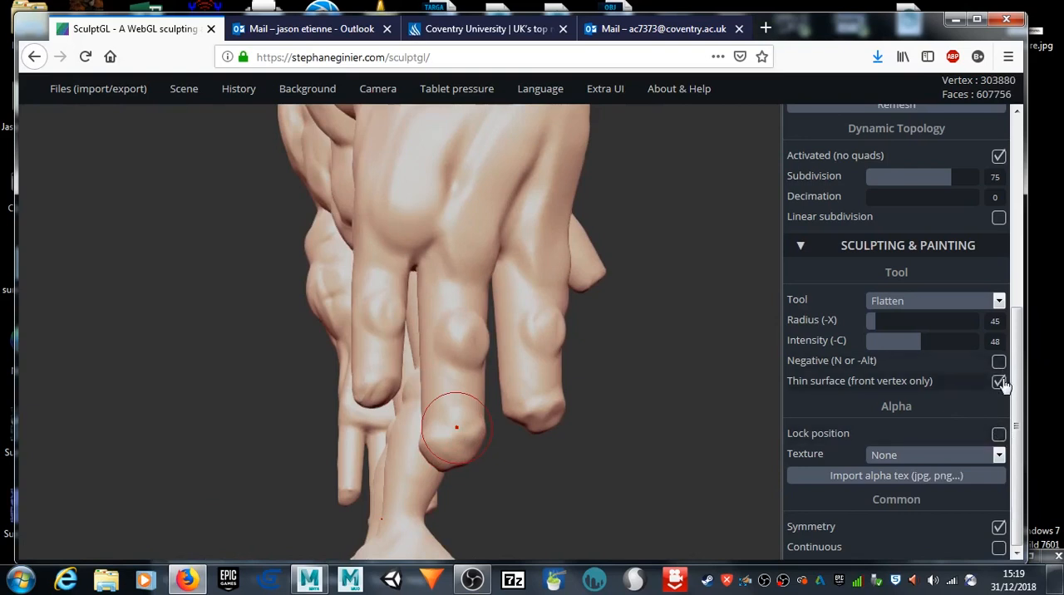
{"action": "left_click_drag", "start_coordinate": [435, 431], "coordinate": [459, 446]}
{"action": "left_click_drag", "start_coordinate": [542, 492], "coordinate": [390, 508]}
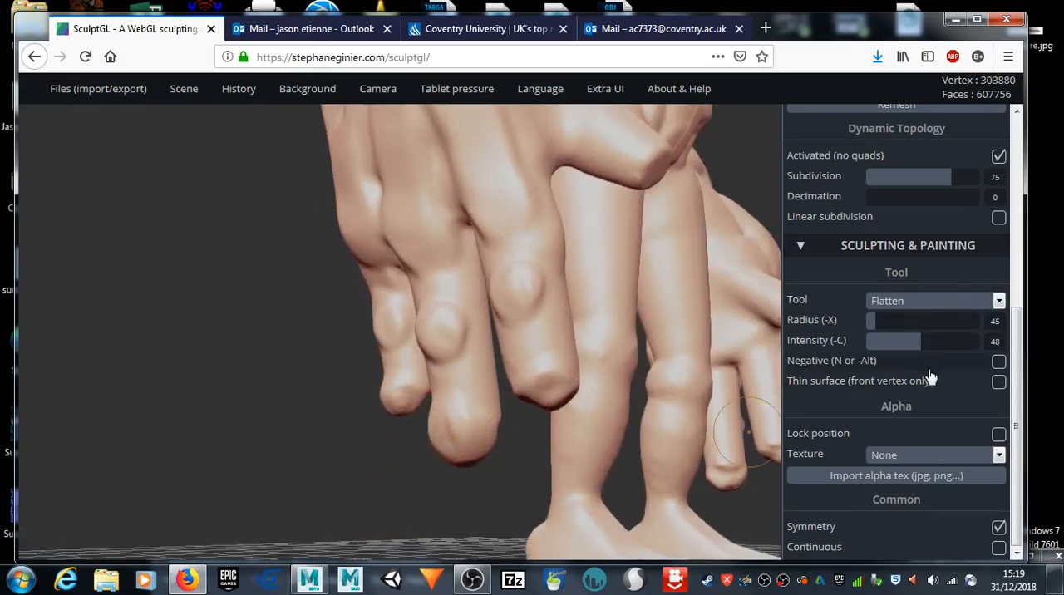
Step: Try flattening the longest finger's tip at intensity 64 with Continuous turned on, and undo the strokes
{"action": "left_click", "coordinate": [922, 340]}
{"action": "left_click", "coordinate": [998, 550]}
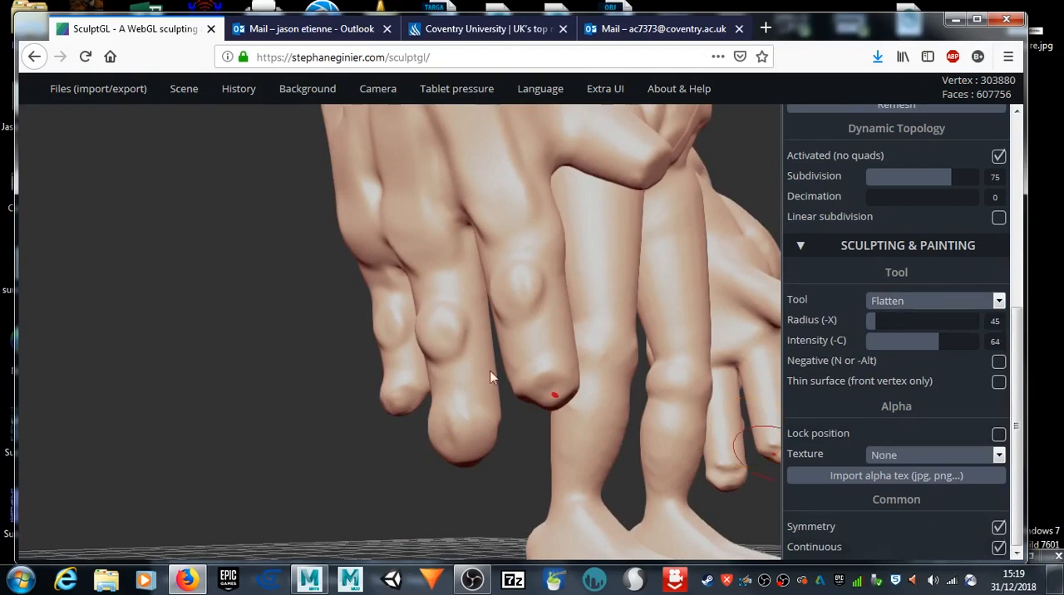
{"action": "mouse_move", "coordinate": [440, 428]}
{"action": "left_mouse_down"}
{"action": "mouse_move", "coordinate": [437, 420]}
{"action": "mouse_move", "coordinate": [445, 433]}
{"action": "mouse_move", "coordinate": [449, 419]}
{"action": "mouse_move", "coordinate": [478, 441]}
{"action": "left_mouse_up"}
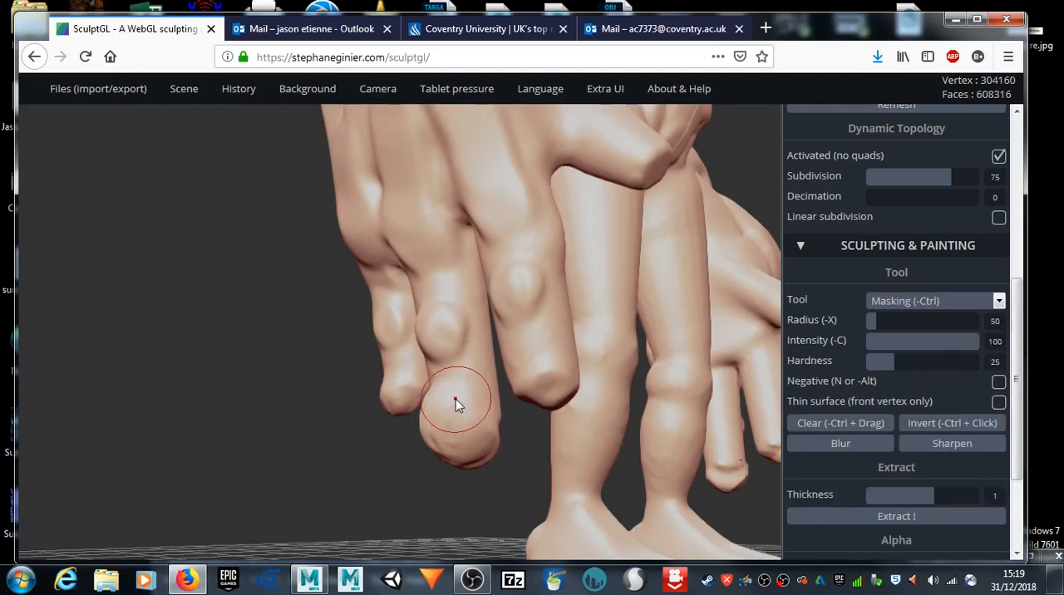
{"action": "key", "text": "ctrl+z"}
{"action": "key", "text": "ctrl+z"}
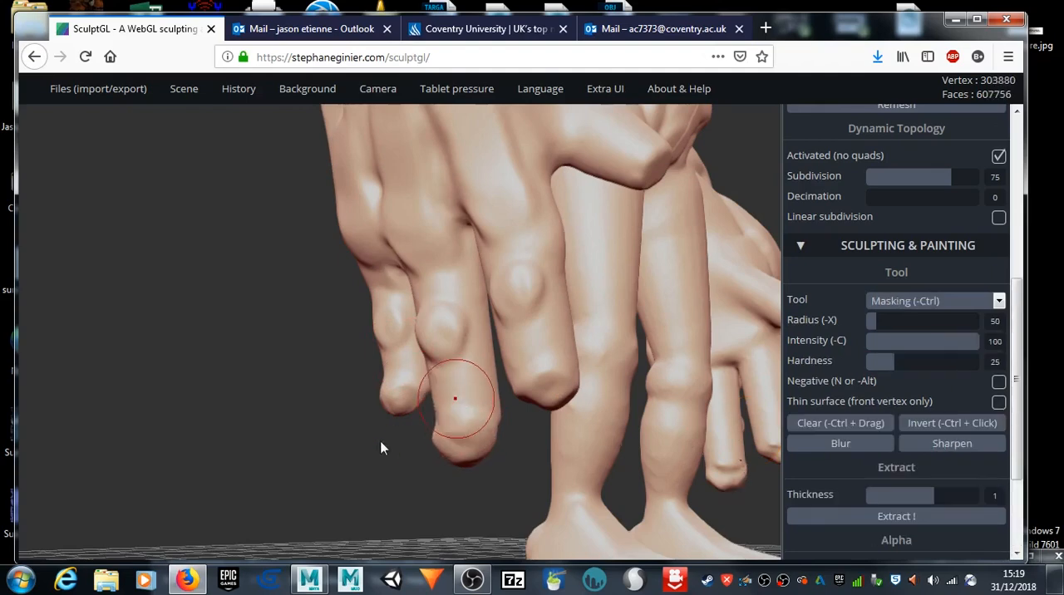
{"action": "key", "text": "ctrl+z"}
Step: Try to refine the fingertips with short smoothing strokes from several angles
{"action": "left_click_drag", "start_coordinate": [429, 434], "coordinate": [372, 364]}
{"action": "mouse_move", "coordinate": [391, 421]}
{"action": "left_mouse_down"}
{"action": "mouse_move", "coordinate": [393, 460]}
{"action": "mouse_move", "coordinate": [447, 424]}
{"action": "mouse_move", "coordinate": [481, 421]}
{"action": "mouse_move", "coordinate": [467, 416]}
{"action": "left_mouse_up"}
{"action": "key", "text": "shift"}
{"action": "left_click_drag", "start_coordinate": [384, 402], "coordinate": [389, 402], "text": "shift"}
{"action": "mouse_move", "coordinate": [572, 347]}
{"action": "left_mouse_down", "text": "shift"}
{"action": "mouse_move", "coordinate": [558, 358]}
{"action": "mouse_move", "coordinate": [569, 352]}
{"action": "left_mouse_up", "text": "shift"}
{"action": "left_click_drag", "start_coordinate": [746, 341], "coordinate": [741, 405]}
{"action": "left_click_drag", "start_coordinate": [422, 433], "coordinate": [373, 380], "text": "shift"}
{"action": "left_click_drag", "start_coordinate": [751, 345], "coordinate": [696, 446]}
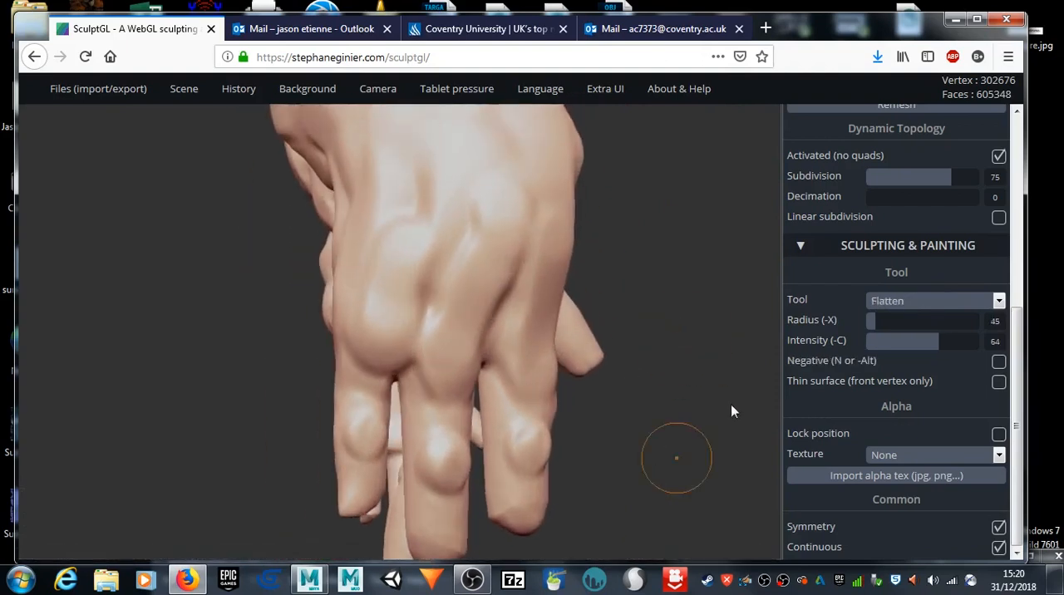
Step: Build up the knuckles at the base of the fingers with the clay Brush at radius 36 and intensity 40
{"action": "left_click", "coordinate": [928, 301]}
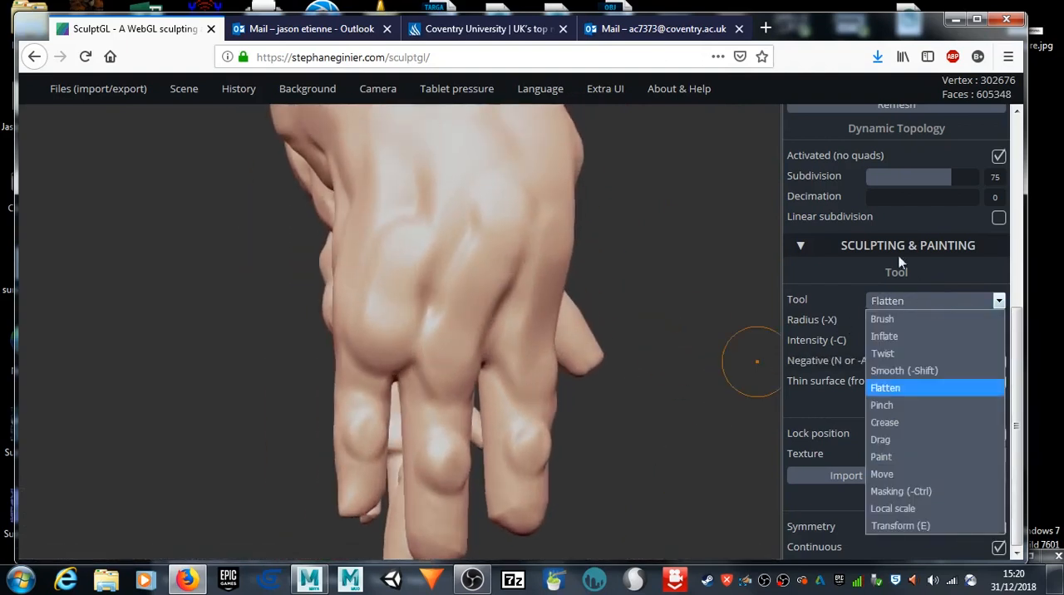
{"action": "left_click", "coordinate": [883, 320]}
{"action": "left_click_drag", "start_coordinate": [375, 341], "coordinate": [389, 314]}
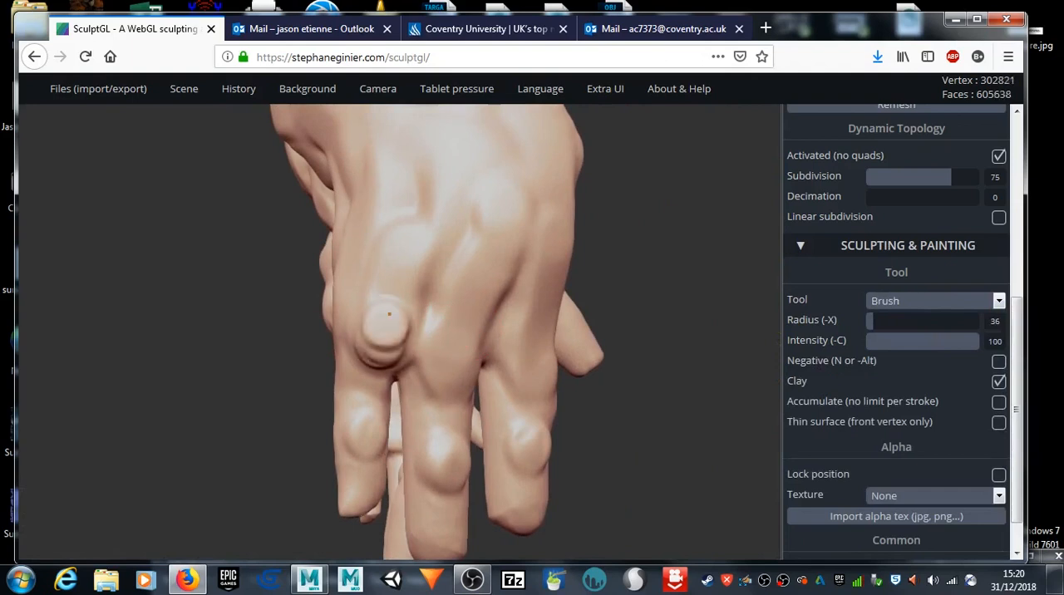
{"action": "key", "text": "ctrl+z"}
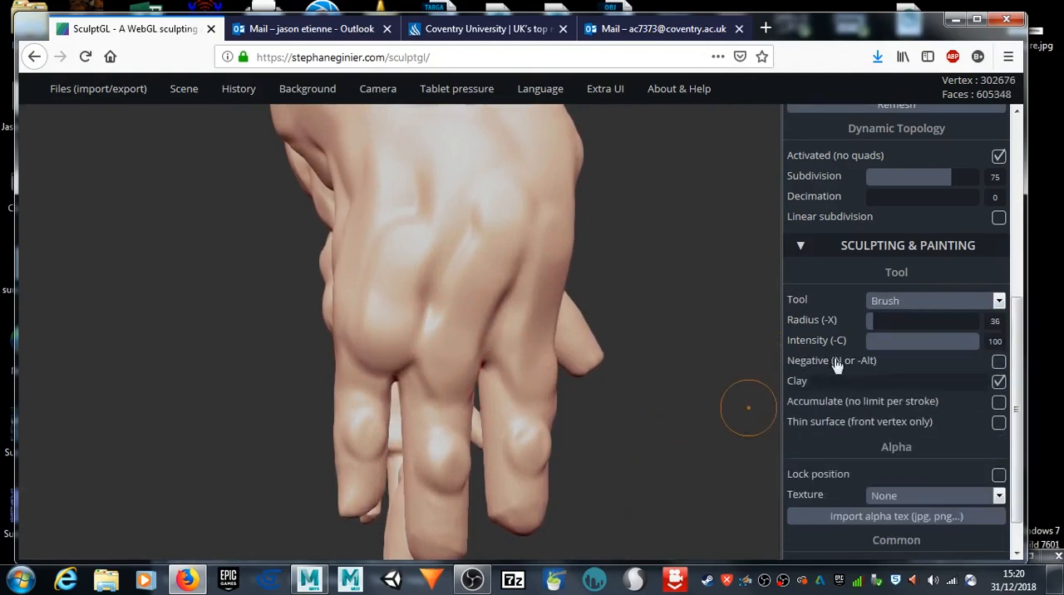
{"action": "left_click_drag", "start_coordinate": [962, 347], "coordinate": [912, 348]}
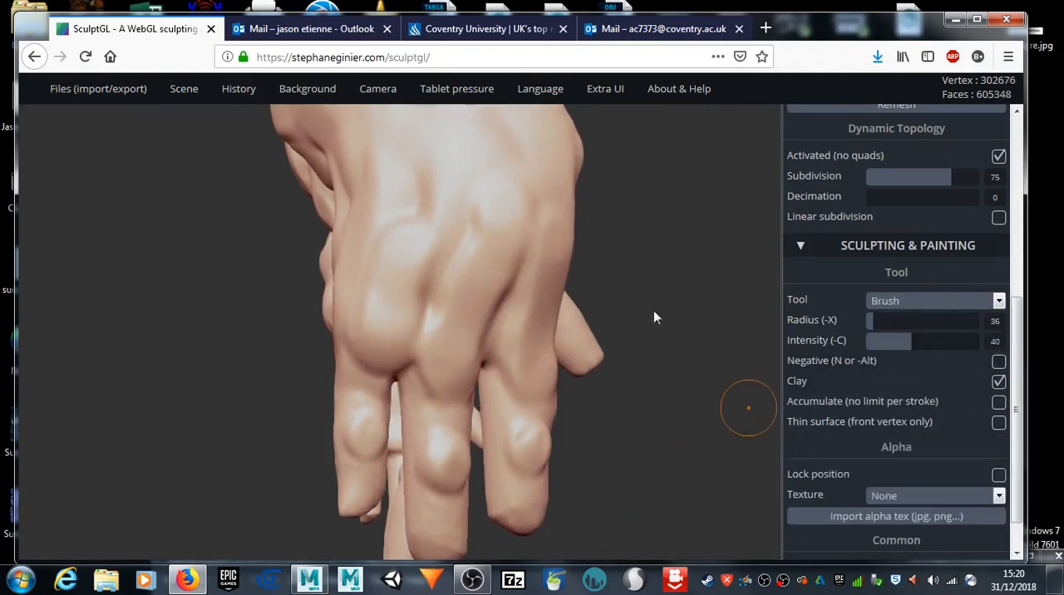
{"action": "left_click_drag", "start_coordinate": [384, 330], "coordinate": [385, 341]}
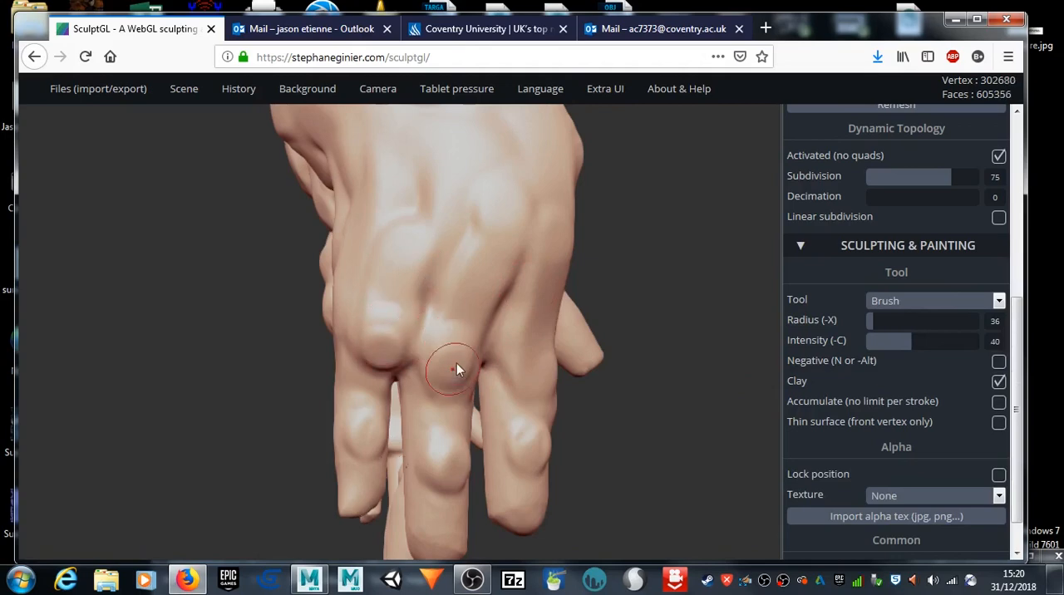
{"action": "left_click_drag", "start_coordinate": [542, 364], "coordinate": [542, 345]}
Step: Build up the joint of the thumb with the clay Brush at radius 36 and intensity 40
{"action": "mouse_move", "coordinate": [667, 275]}
{"action": "left_mouse_down"}
{"action": "mouse_move", "coordinate": [558, 267]}
{"action": "mouse_move", "coordinate": [454, 294]}
{"action": "mouse_move", "coordinate": [492, 335]}
{"action": "mouse_move", "coordinate": [504, 399]}
{"action": "mouse_move", "coordinate": [518, 318]}
{"action": "mouse_move", "coordinate": [506, 326]}
{"action": "left_mouse_up"}
{"action": "mouse_move", "coordinate": [513, 424]}
{"action": "left_mouse_down"}
{"action": "mouse_move", "coordinate": [589, 432]}
{"action": "mouse_move", "coordinate": [527, 311]}
{"action": "mouse_move", "coordinate": [542, 292]}
{"action": "left_mouse_up"}
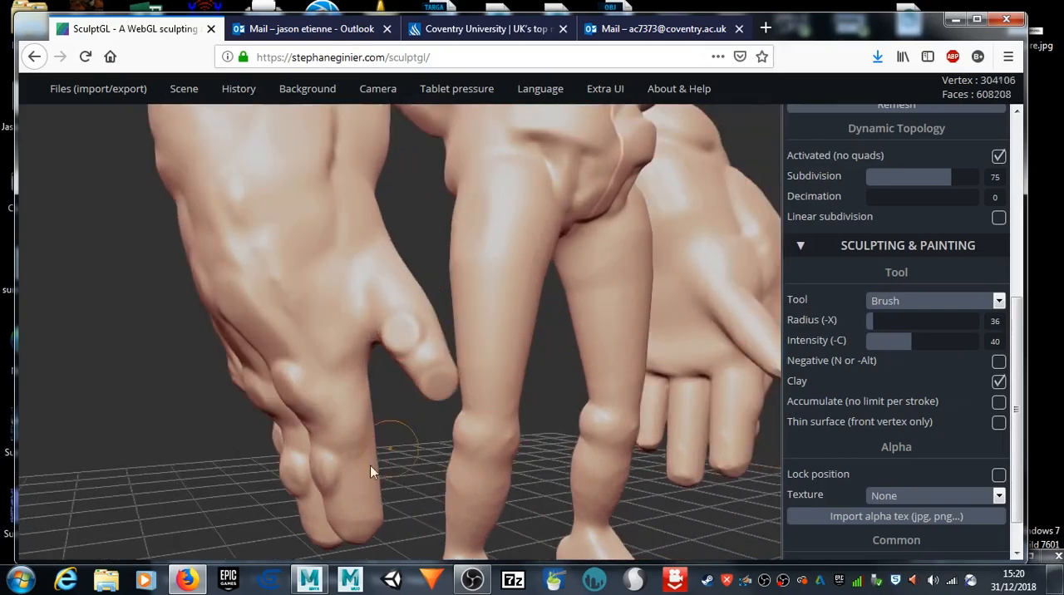
{"action": "scroll", "coordinate": [145, 430], "scroll_direction": "down", "scroll_amount": 5}
{"action": "left_click_drag", "start_coordinate": [169, 436], "coordinate": [2, 474]}
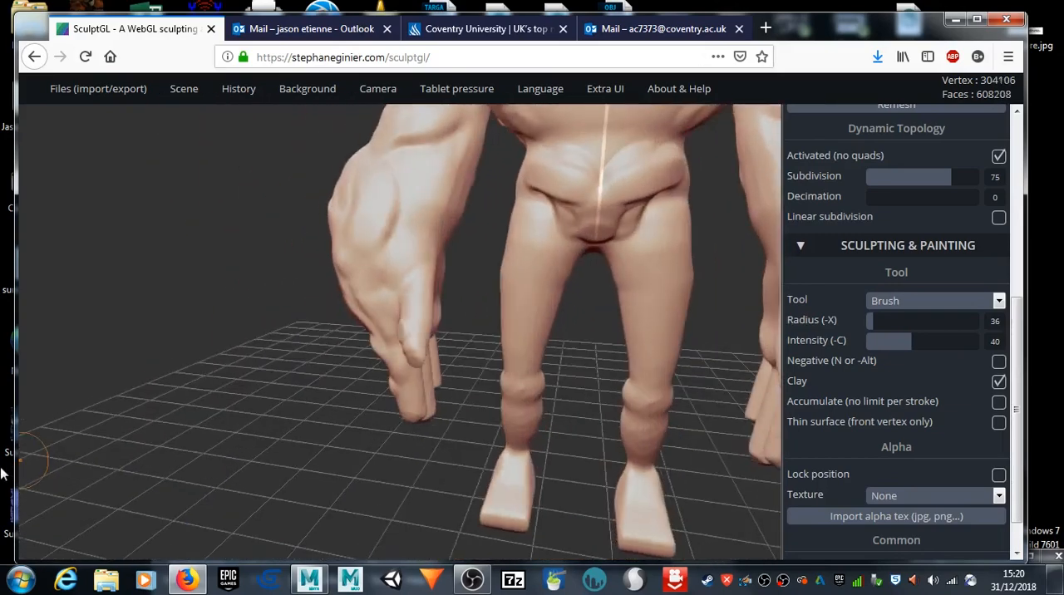
{"action": "left_click_drag", "start_coordinate": [223, 407], "coordinate": [12, 332]}
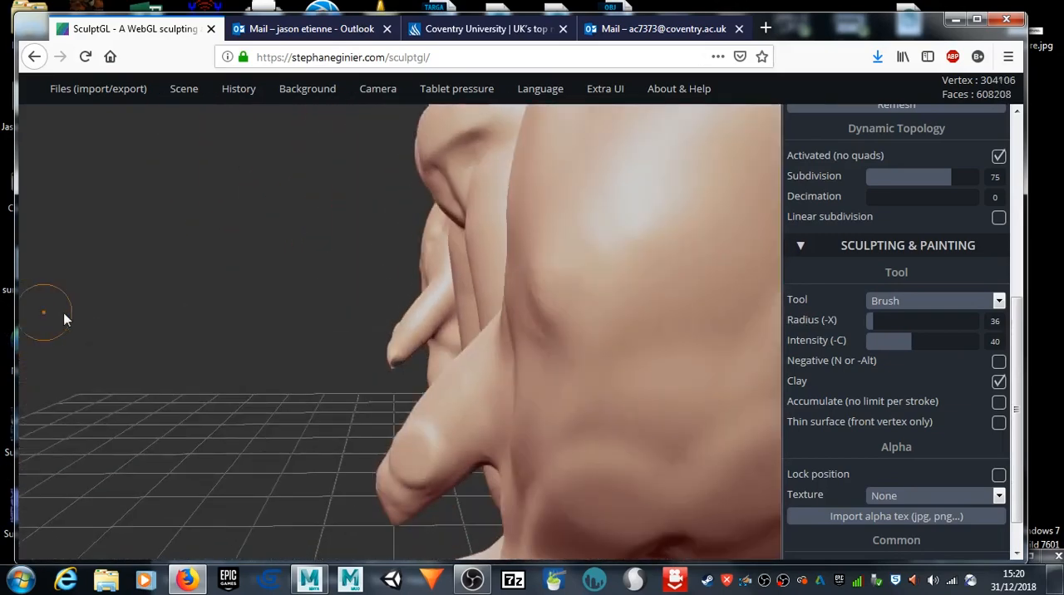
Step: Smooth the thumb's tip at radius 53 and intensity 75
{"action": "mouse_move", "coordinate": [429, 301]}
{"action": "left_mouse_down"}
{"action": "mouse_move", "coordinate": [202, 309]}
{"action": "mouse_move", "coordinate": [335, 299]}
{"action": "mouse_move", "coordinate": [316, 349]}
{"action": "mouse_move", "coordinate": [390, 319]}
{"action": "mouse_move", "coordinate": [408, 341]}
{"action": "mouse_move", "coordinate": [398, 335]}
{"action": "left_mouse_up"}
{"action": "scroll", "coordinate": [412, 341], "scroll_direction": "up", "scroll_amount": 4}
{"action": "key", "text": "shift"}
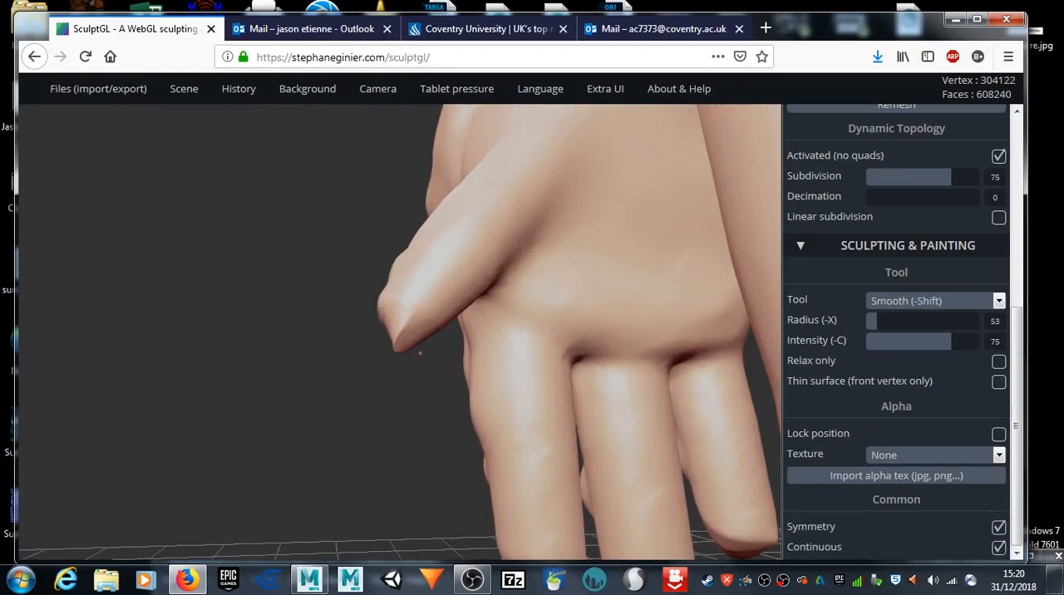
{"action": "mouse_move", "coordinate": [404, 394]}
{"action": "left_mouse_down"}
{"action": "mouse_move", "coordinate": [423, 342]}
{"action": "mouse_move", "coordinate": [396, 343]}
{"action": "mouse_move", "coordinate": [408, 345]}
{"action": "mouse_move", "coordinate": [412, 314]}
{"action": "left_mouse_up"}
{"action": "key", "text": "shift"}
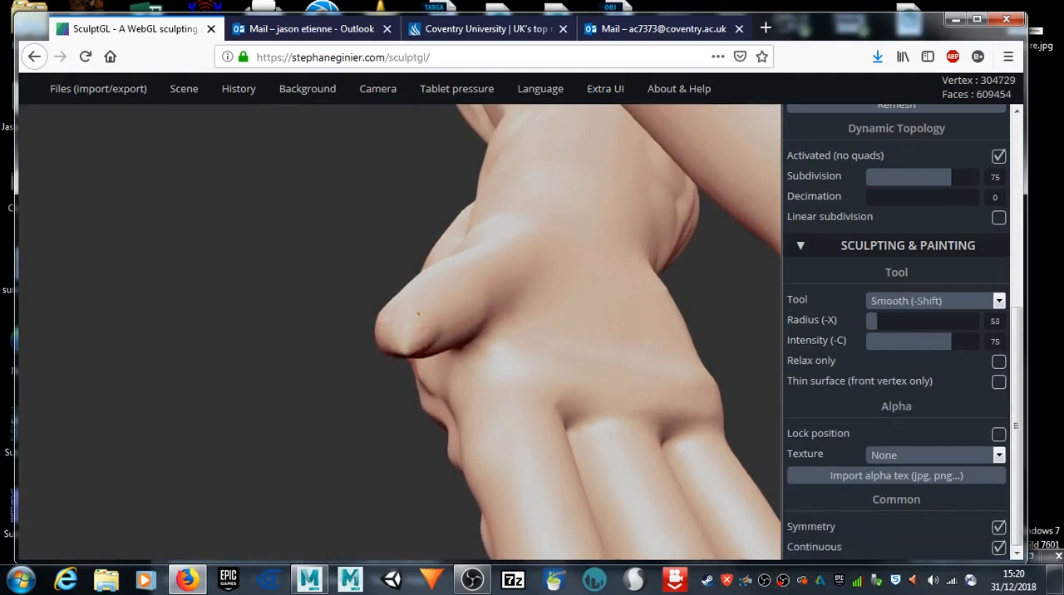
Step: Build up the thumb and its base on the palm with the clay Brush at radius 57, and smooth the added volume
{"action": "mouse_move", "coordinate": [623, 331]}
{"action": "right_mouse_down"}
{"action": "mouse_move", "coordinate": [532, 375]}
{"action": "mouse_move", "coordinate": [590, 369]}
{"action": "right_mouse_up"}
{"action": "left_click_drag", "start_coordinate": [875, 320], "coordinate": [880, 321]}
{"action": "left_click", "coordinate": [426, 323]}
{"action": "mouse_move", "coordinate": [463, 320]}
{"action": "left_mouse_down"}
{"action": "mouse_move", "coordinate": [540, 287]}
{"action": "mouse_move", "coordinate": [454, 316]}
{"action": "left_mouse_up"}
{"action": "left_click_drag", "start_coordinate": [477, 271], "coordinate": [394, 321]}
{"action": "left_click_drag", "start_coordinate": [535, 321], "coordinate": [565, 334]}
{"action": "left_click_drag", "start_coordinate": [497, 303], "coordinate": [357, 351]}
{"action": "left_click_drag", "start_coordinate": [476, 312], "coordinate": [524, 285]}
{"action": "mouse_move", "coordinate": [490, 311]}
{"action": "left_mouse_down"}
{"action": "mouse_move", "coordinate": [420, 315]}
{"action": "mouse_move", "coordinate": [527, 287]}
{"action": "mouse_move", "coordinate": [559, 314]}
{"action": "mouse_move", "coordinate": [568, 310]}
{"action": "left_mouse_up"}
{"action": "key", "text": "shift"}
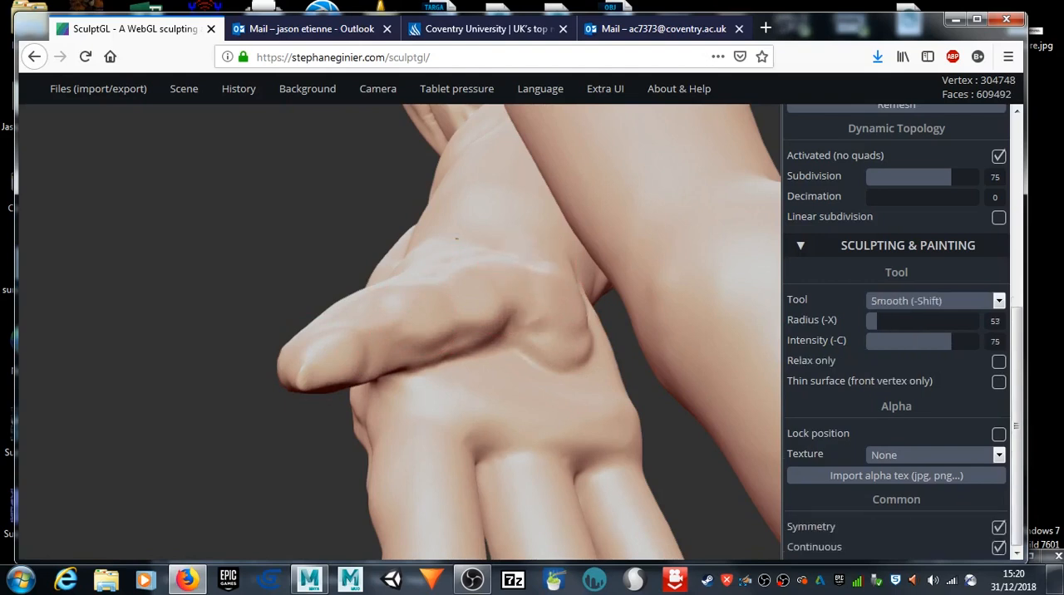
{"action": "left_click_drag", "start_coordinate": [496, 335], "coordinate": [408, 365], "text": "shift"}
Step: Try adding clay to the palm above the fingers with the Brush at radius 57, and undo the stroke
{"action": "mouse_move", "coordinate": [112, 456]}
{"action": "left_mouse_down"}
{"action": "mouse_move", "coordinate": [90, 475]}
{"action": "mouse_move", "coordinate": [132, 449]}
{"action": "mouse_move", "coordinate": [129, 441]}
{"action": "mouse_move", "coordinate": [147, 493]}
{"action": "mouse_move", "coordinate": [316, 442]}
{"action": "mouse_move", "coordinate": [392, 440]}
{"action": "mouse_move", "coordinate": [349, 428]}
{"action": "mouse_move", "coordinate": [269, 433]}
{"action": "mouse_move", "coordinate": [238, 387]}
{"action": "left_mouse_up"}
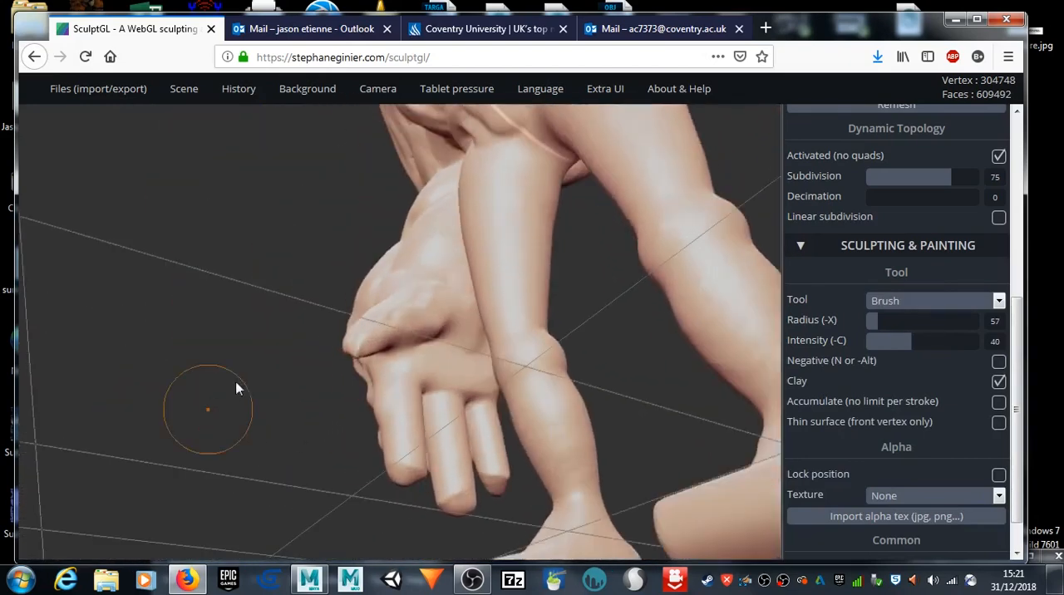
{"action": "left_click_drag", "start_coordinate": [436, 378], "coordinate": [458, 354]}
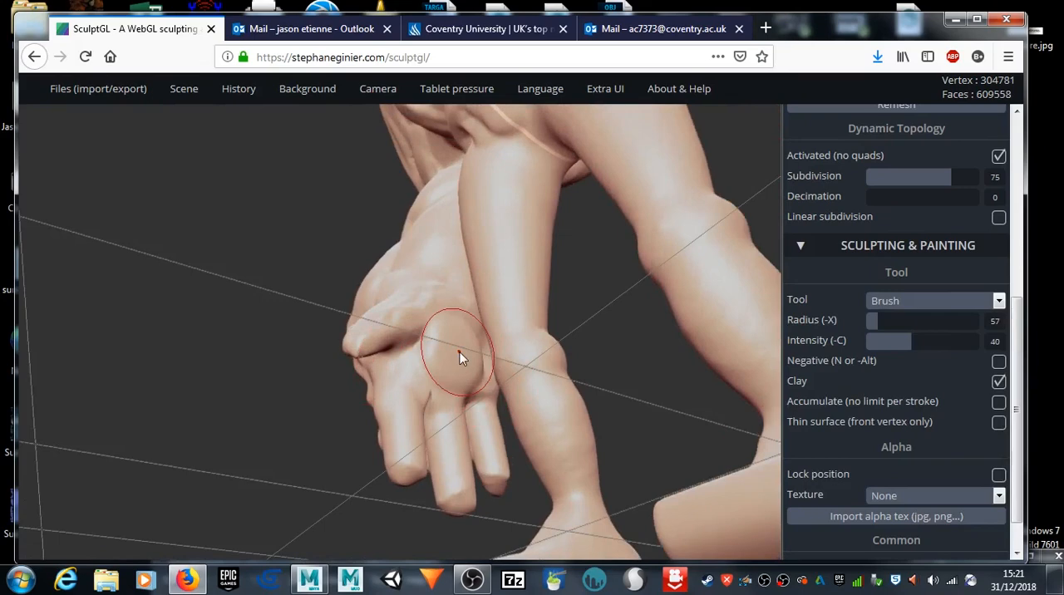
{"action": "key", "text": "ctrl"}
{"action": "key", "text": "ctrl+z"}
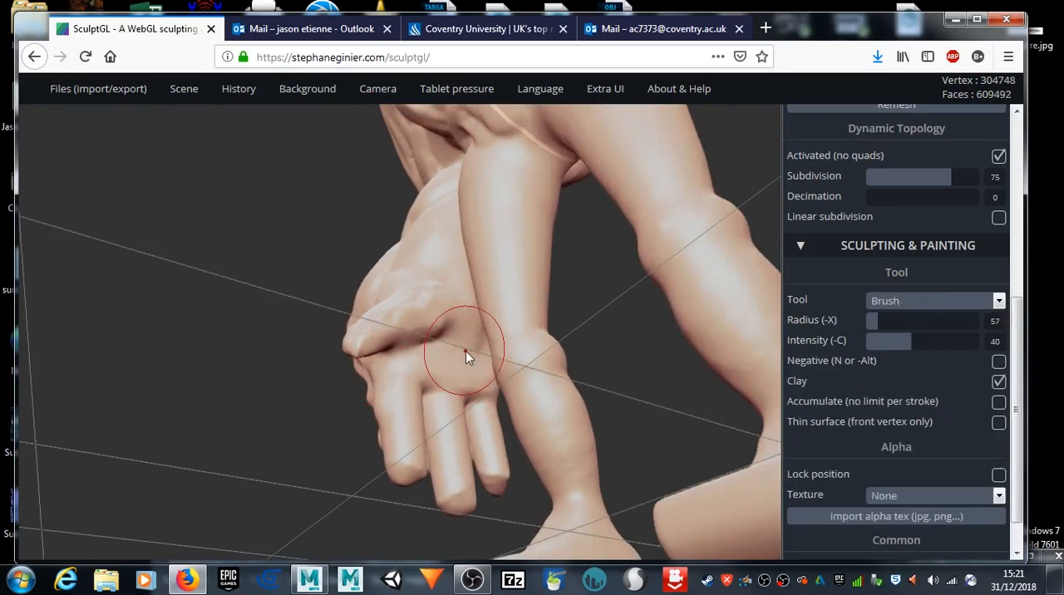
Step: Add clay down the front of the thighs with the Brush at radius 50 and intensity 40
{"action": "key", "text": "shift"}
{"action": "mouse_move", "coordinate": [134, 363]}
{"action": "left_mouse_down"}
{"action": "mouse_move", "coordinate": [539, 408]}
{"action": "mouse_move", "coordinate": [674, 387]}
{"action": "mouse_move", "coordinate": [580, 385]}
{"action": "mouse_move", "coordinate": [690, 410]}
{"action": "mouse_move", "coordinate": [571, 424]}
{"action": "left_mouse_up"}
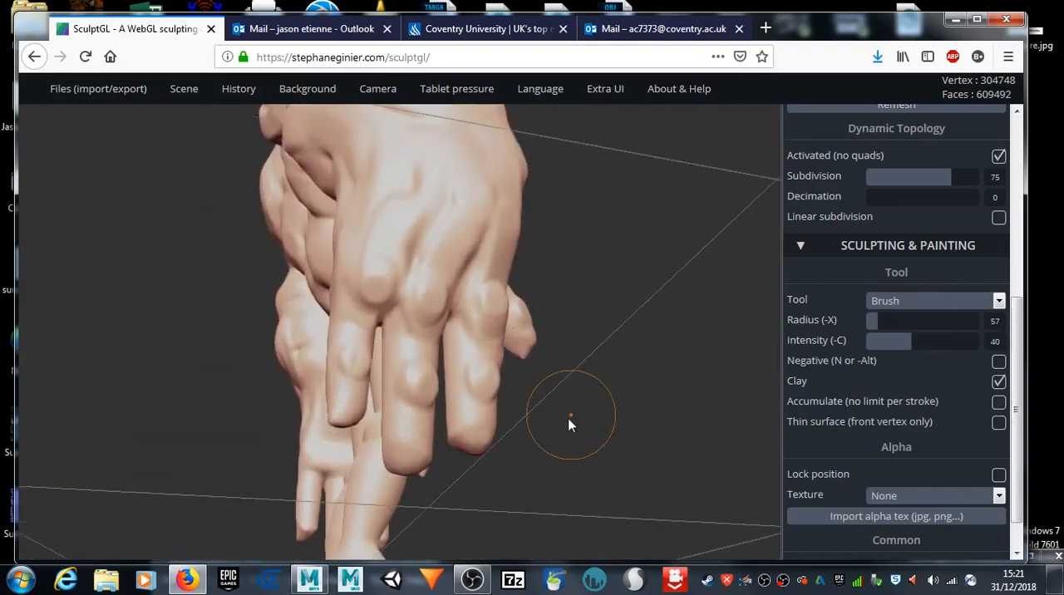
{"action": "left_click_drag", "start_coordinate": [542, 471], "coordinate": [468, 363]}
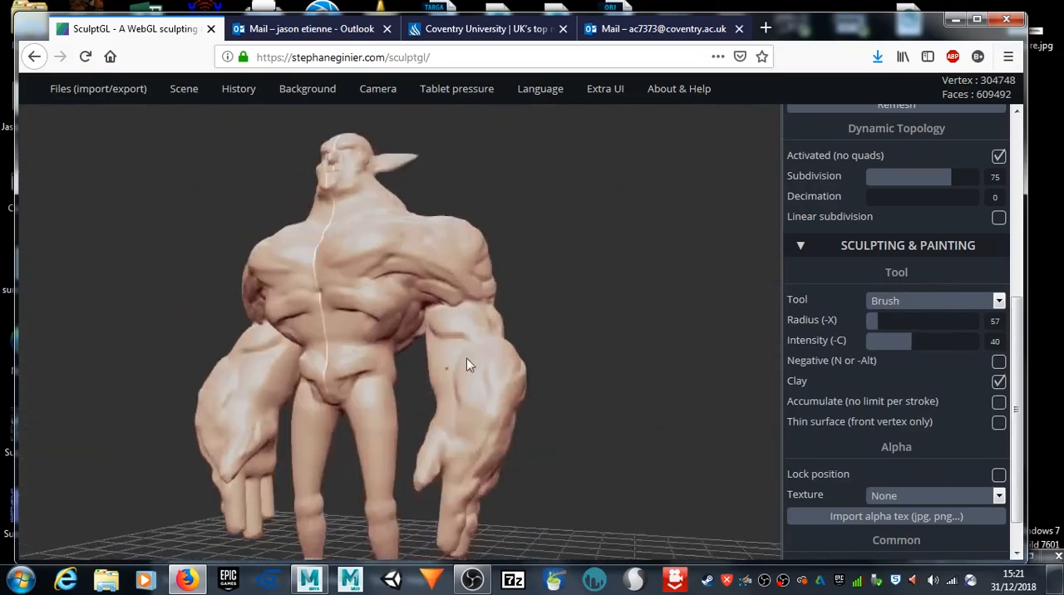
{"action": "left_click_drag", "start_coordinate": [473, 418], "coordinate": [532, 244]}
{"action": "scroll", "coordinate": [458, 249], "scroll_direction": "up", "scroll_amount": 4}
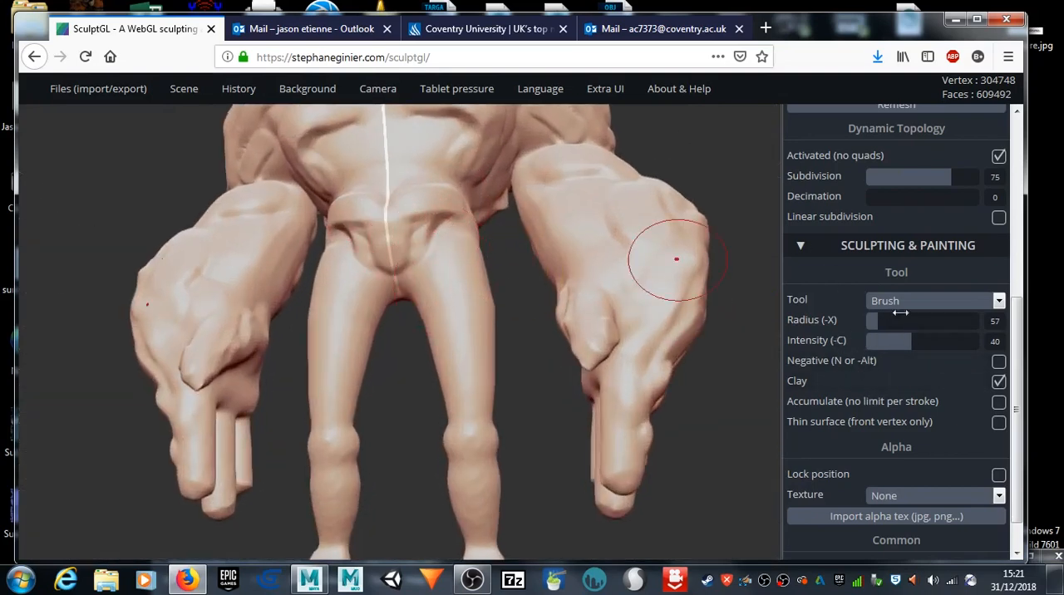
{"action": "left_click_drag", "start_coordinate": [871, 331], "coordinate": [868, 331]}
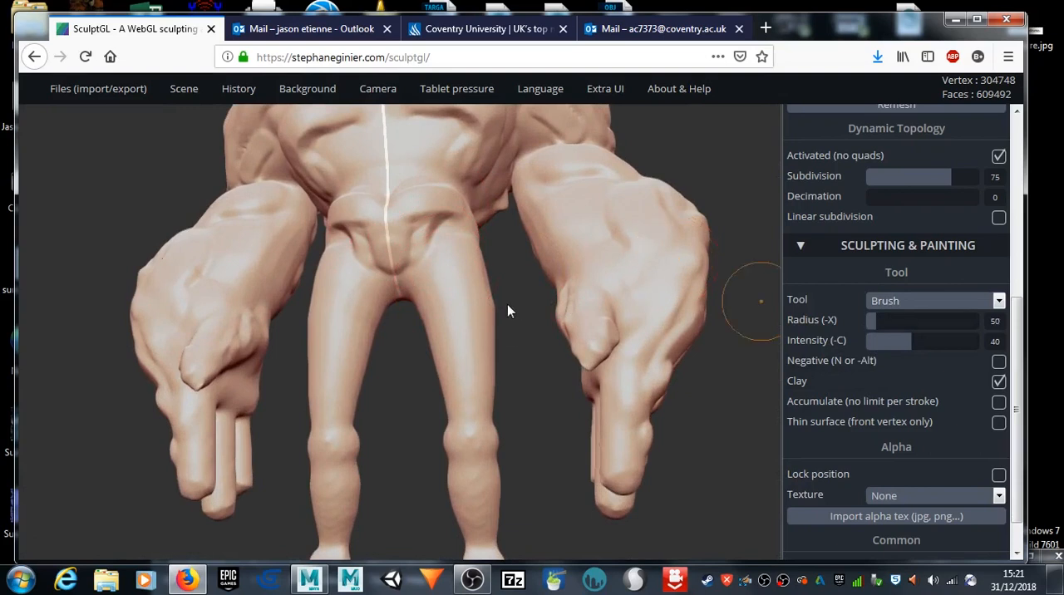
{"action": "left_click_drag", "start_coordinate": [437, 272], "coordinate": [472, 365]}
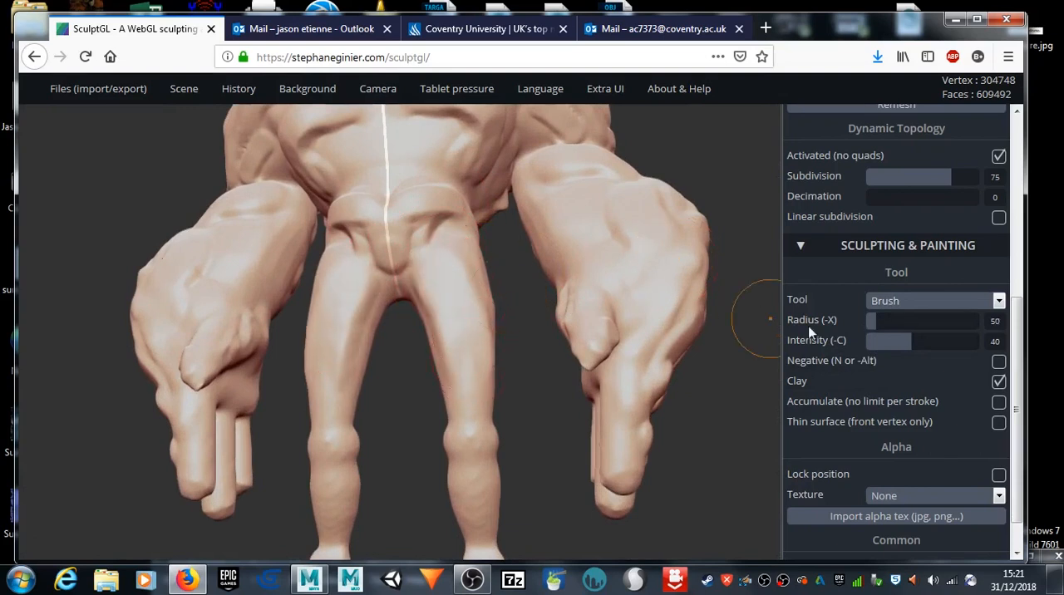
Step: Sculpt long muscle strands down the front of the thighs with the clay Brush at radius 19 and Continuous turned off
{"action": "left_click_drag", "start_coordinate": [872, 319], "coordinate": [870, 319]}
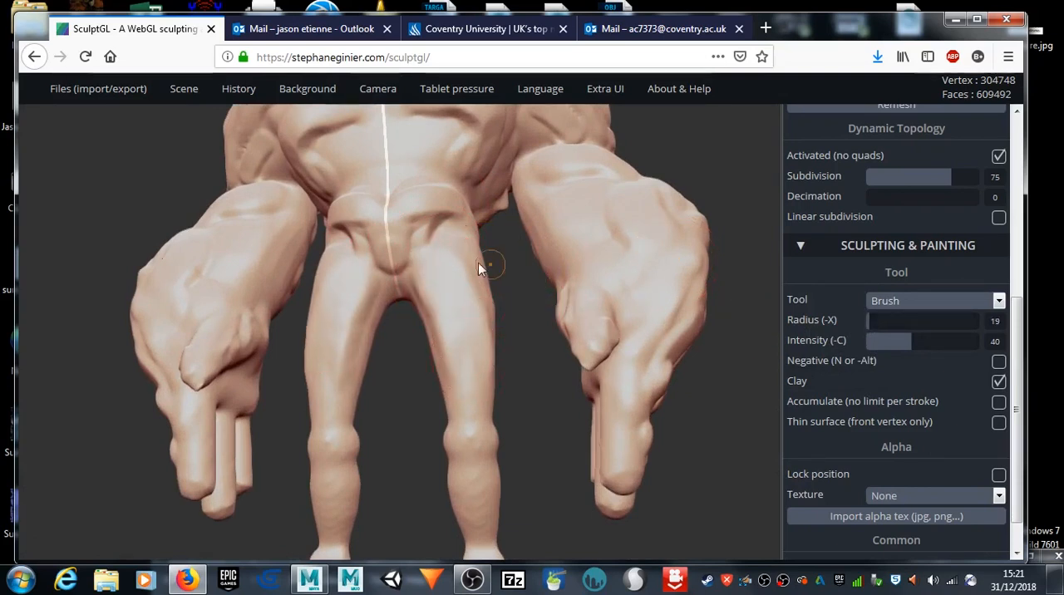
{"action": "left_click_drag", "start_coordinate": [450, 269], "coordinate": [477, 352]}
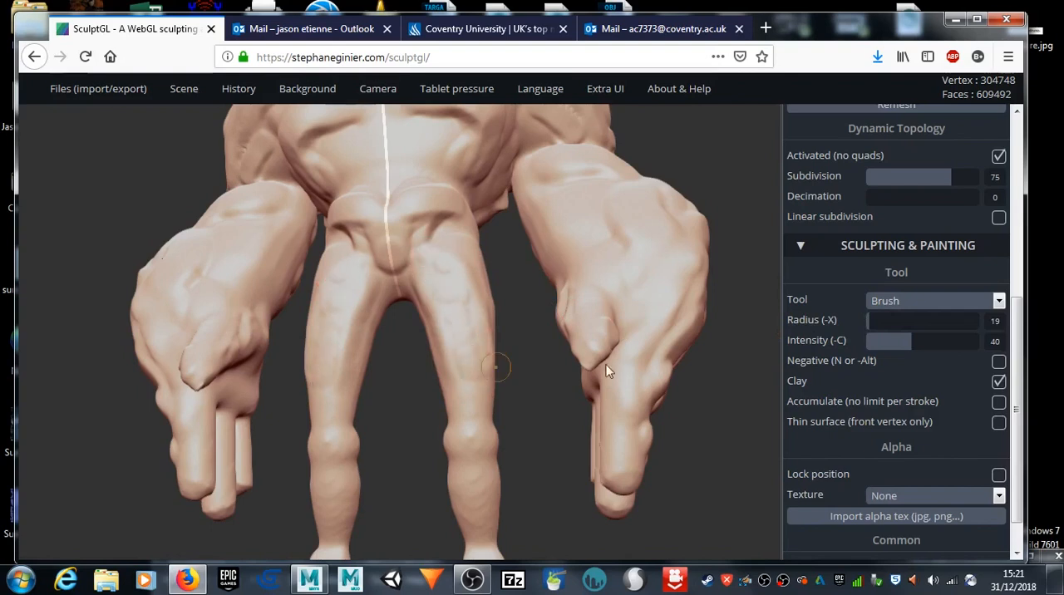
{"action": "scroll", "coordinate": [931, 470], "scroll_direction": "down", "scroll_amount": 1}
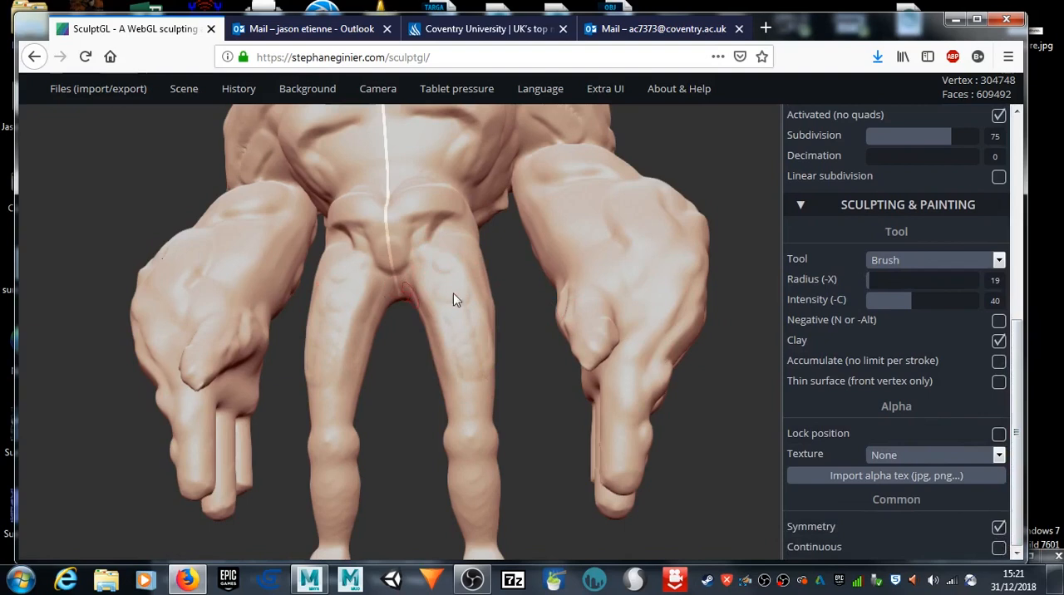
{"action": "left_click_drag", "start_coordinate": [434, 277], "coordinate": [455, 369]}
{"action": "left_click_drag", "start_coordinate": [442, 285], "coordinate": [468, 385]}
{"action": "left_click_drag", "start_coordinate": [459, 258], "coordinate": [471, 405]}
{"action": "left_click_drag", "start_coordinate": [445, 324], "coordinate": [467, 414]}
Step: Add more muscle definition from the hip down to the knee with the clay Brush at radius 19
{"action": "mouse_move", "coordinate": [509, 328]}
{"action": "left_mouse_down"}
{"action": "mouse_move", "coordinate": [413, 385]}
{"action": "mouse_move", "coordinate": [466, 215]}
{"action": "mouse_move", "coordinate": [457, 233]}
{"action": "mouse_move", "coordinate": [449, 223]}
{"action": "left_mouse_up"}
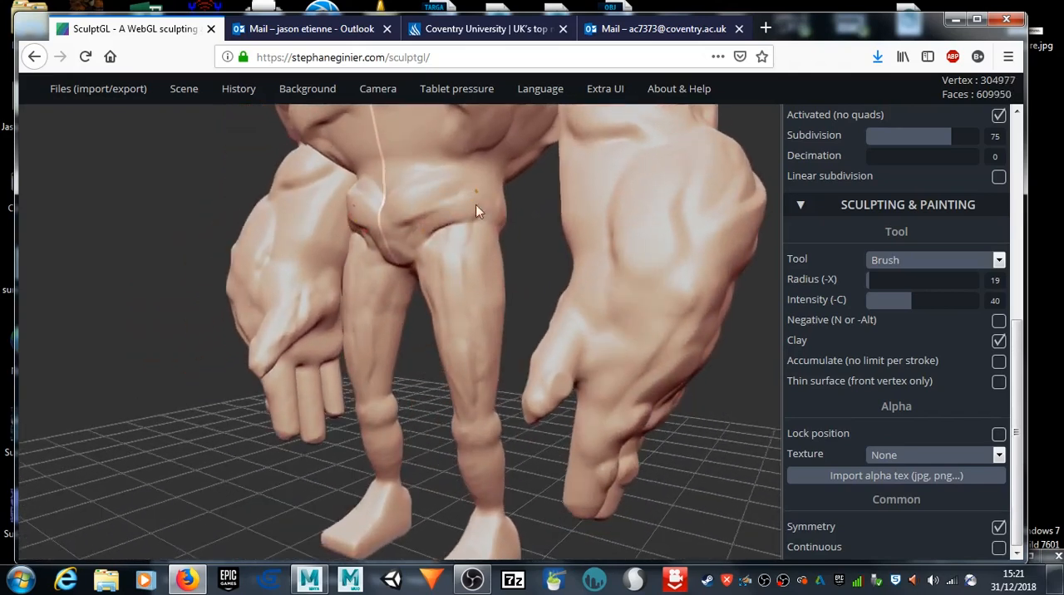
{"action": "left_click_drag", "start_coordinate": [462, 234], "coordinate": [468, 341]}
{"action": "left_click_drag", "start_coordinate": [453, 270], "coordinate": [471, 408]}
{"action": "mouse_move", "coordinate": [340, 478]}
{"action": "left_mouse_down"}
{"action": "mouse_move", "coordinate": [315, 477]}
{"action": "mouse_move", "coordinate": [409, 430]}
{"action": "mouse_move", "coordinate": [481, 441]}
{"action": "left_mouse_up"}
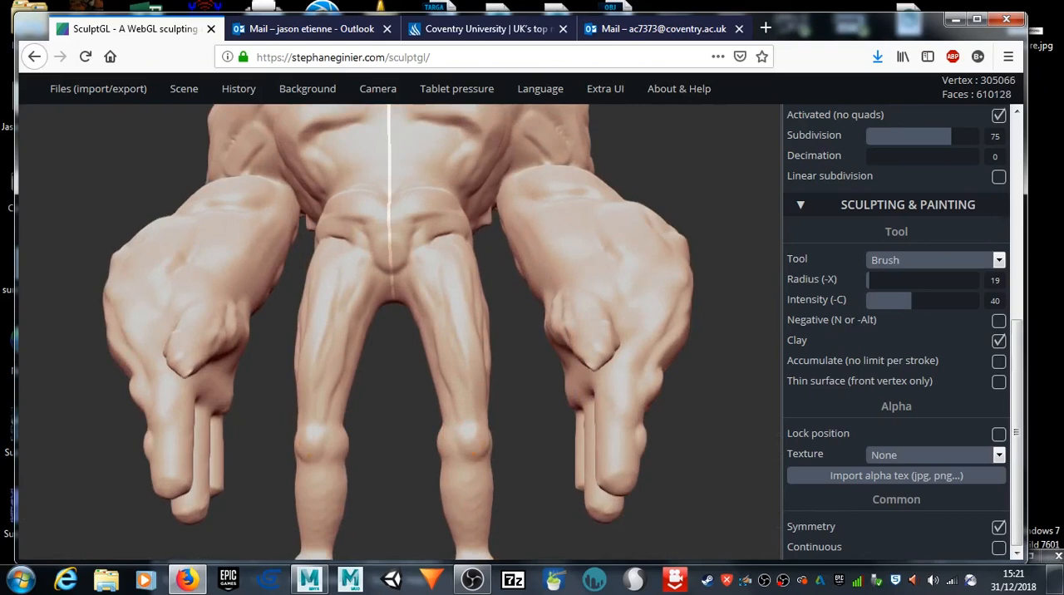
Step: Build up the calf muscles on the lower legs with the clay Brush at radius 29 and intensity 40
{"action": "left_click_drag", "start_coordinate": [397, 528], "coordinate": [770, 569]}
{"action": "mouse_move", "coordinate": [158, 479]}
{"action": "left_mouse_down"}
{"action": "mouse_move", "coordinate": [233, 446]}
{"action": "mouse_move", "coordinate": [408, 427]}
{"action": "mouse_move", "coordinate": [389, 520]}
{"action": "left_mouse_up"}
{"action": "mouse_move", "coordinate": [158, 504]}
{"action": "left_mouse_down"}
{"action": "mouse_move", "coordinate": [250, 515]}
{"action": "mouse_move", "coordinate": [392, 495]}
{"action": "mouse_move", "coordinate": [496, 453]}
{"action": "left_mouse_up"}
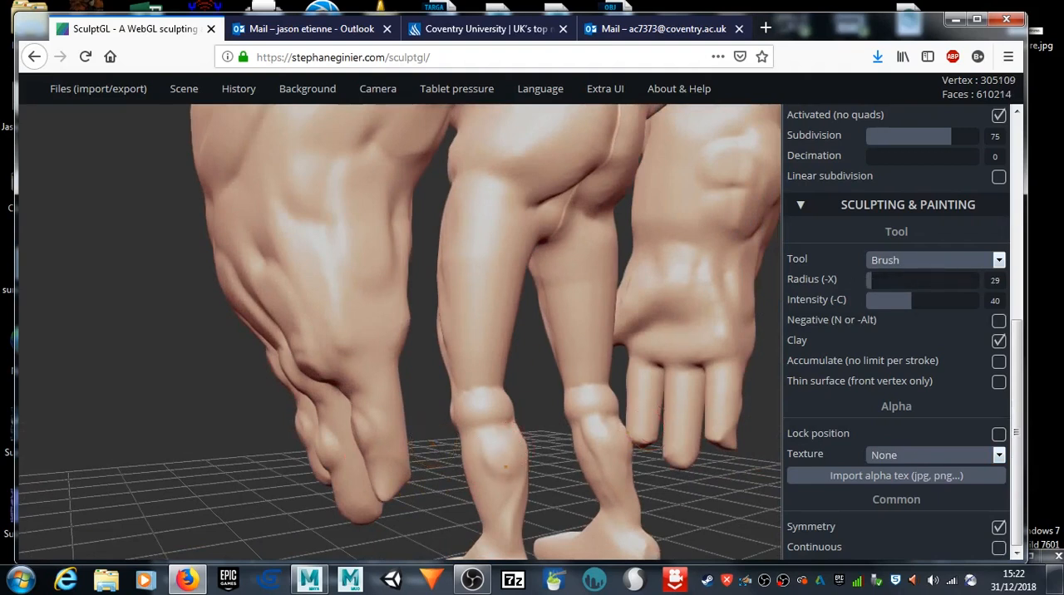
{"action": "left_click_drag", "start_coordinate": [506, 466], "coordinate": [510, 477]}
{"action": "left_click_drag", "start_coordinate": [506, 446], "coordinate": [519, 530]}
{"action": "mouse_move", "coordinate": [549, 483]}
{"action": "left_mouse_down"}
{"action": "mouse_move", "coordinate": [511, 492]}
{"action": "mouse_move", "coordinate": [451, 371]}
{"action": "mouse_move", "coordinate": [415, 369]}
{"action": "mouse_move", "coordinate": [441, 420]}
{"action": "left_mouse_up"}
{"action": "mouse_move", "coordinate": [407, 462]}
{"action": "left_mouse_down"}
{"action": "mouse_move", "coordinate": [434, 480]}
{"action": "mouse_move", "coordinate": [411, 474]}
{"action": "mouse_move", "coordinate": [448, 472]}
{"action": "mouse_move", "coordinate": [424, 463]}
{"action": "left_mouse_up"}
{"action": "left_click_drag", "start_coordinate": [314, 487], "coordinate": [600, 460]}
{"action": "left_click_drag", "start_coordinate": [336, 465], "coordinate": [454, 514]}
Step: Try the Flatten tool at radius 45 and intensity 64 on the toe end of the foot, and undo the stroke
{"action": "scroll", "coordinate": [465, 413], "scroll_direction": "up", "scroll_amount": 2}
{"action": "scroll", "coordinate": [539, 340], "scroll_direction": "up", "scroll_amount": 2}
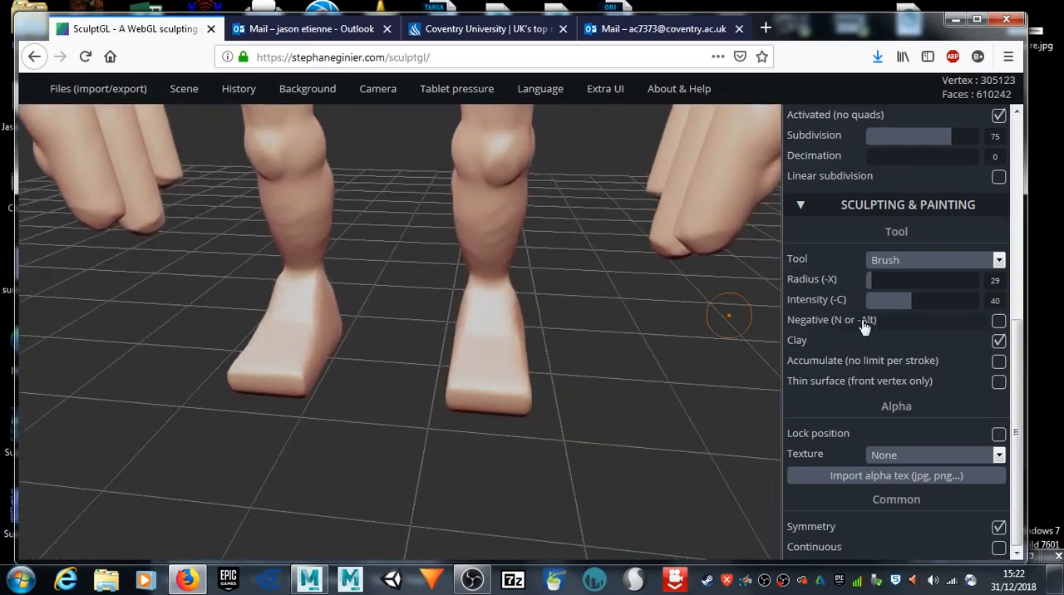
{"action": "left_click", "coordinate": [941, 262]}
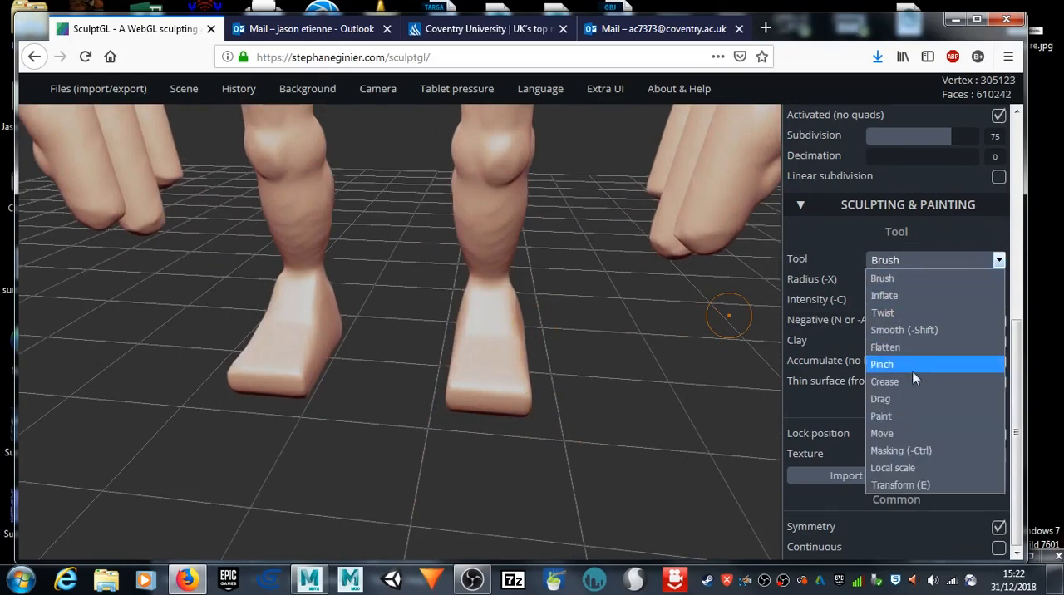
{"action": "left_click", "coordinate": [913, 347]}
{"action": "mouse_move", "coordinate": [631, 438]}
{"action": "left_mouse_down"}
{"action": "mouse_move", "coordinate": [534, 431]}
{"action": "mouse_move", "coordinate": [533, 412]}
{"action": "left_mouse_up"}
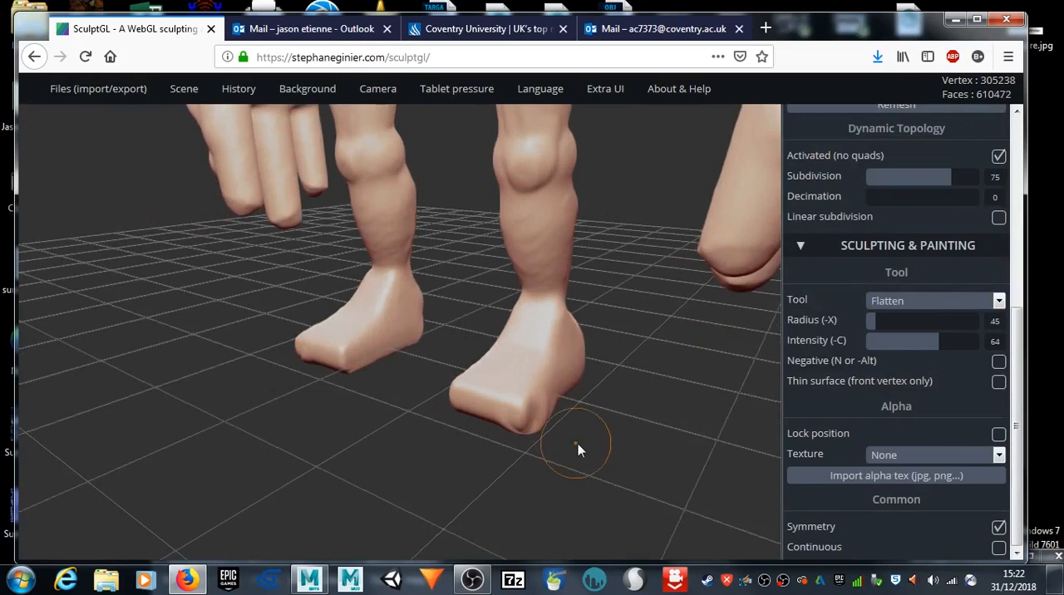
{"action": "key", "text": "ctrl+z"}
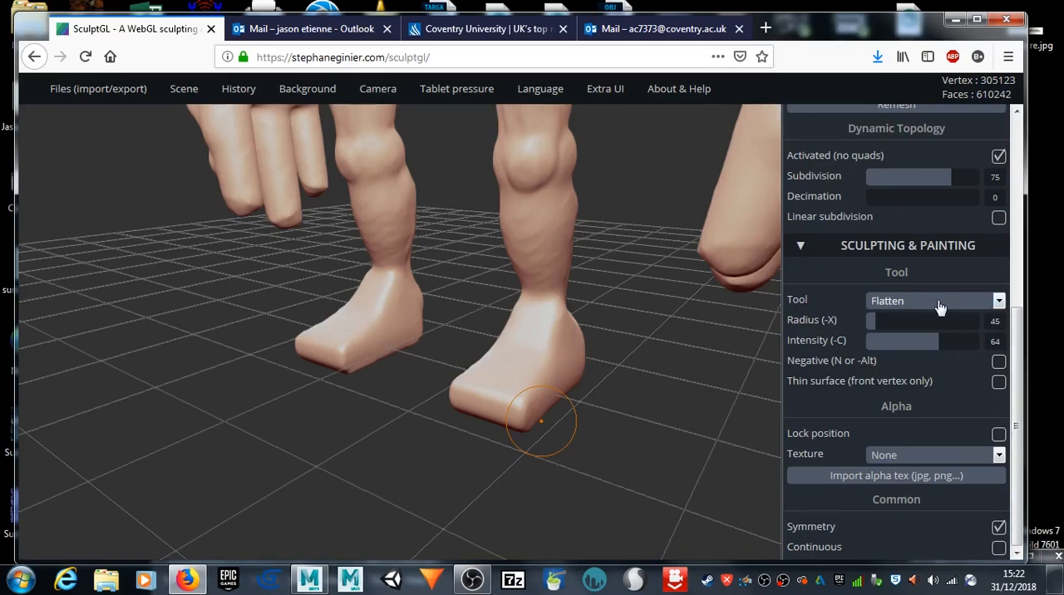
Step: Try the Flatten tool on the toe end of the foot with Thin surface turned on
{"action": "scroll", "coordinate": [937, 306], "scroll_direction": "up", "scroll_amount": 3}
{"action": "scroll", "coordinate": [937, 307], "scroll_direction": "down", "scroll_amount": 3}
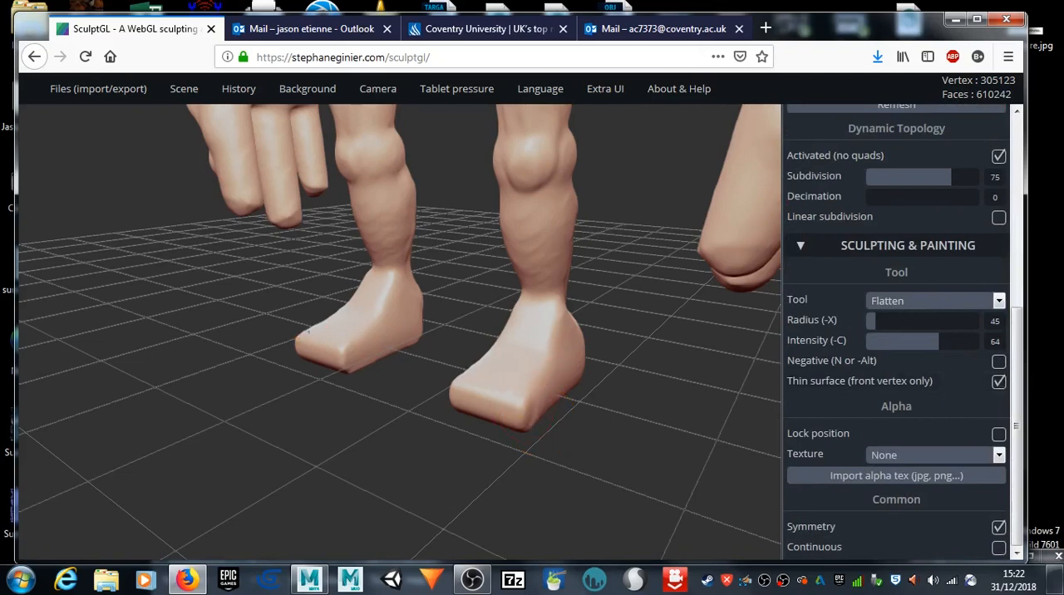
{"action": "key", "text": "ctrl"}
{"action": "key", "text": "ctrl"}
Step: Smooth the toe ends of the feet from several angles at radius 53 and intensity 75
{"action": "key", "text": "shift"}
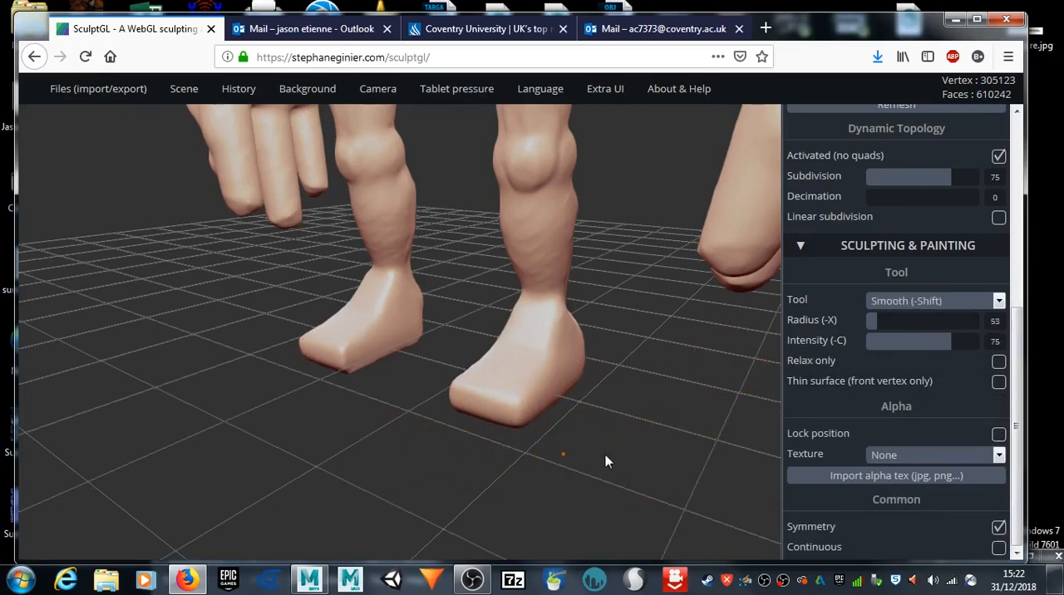
{"action": "left_click_drag", "start_coordinate": [605, 455], "coordinate": [499, 436], "text": "shift"}
{"action": "key", "text": "alt"}
{"action": "left_click_drag", "start_coordinate": [344, 451], "coordinate": [463, 413]}
{"action": "key", "text": "shift"}
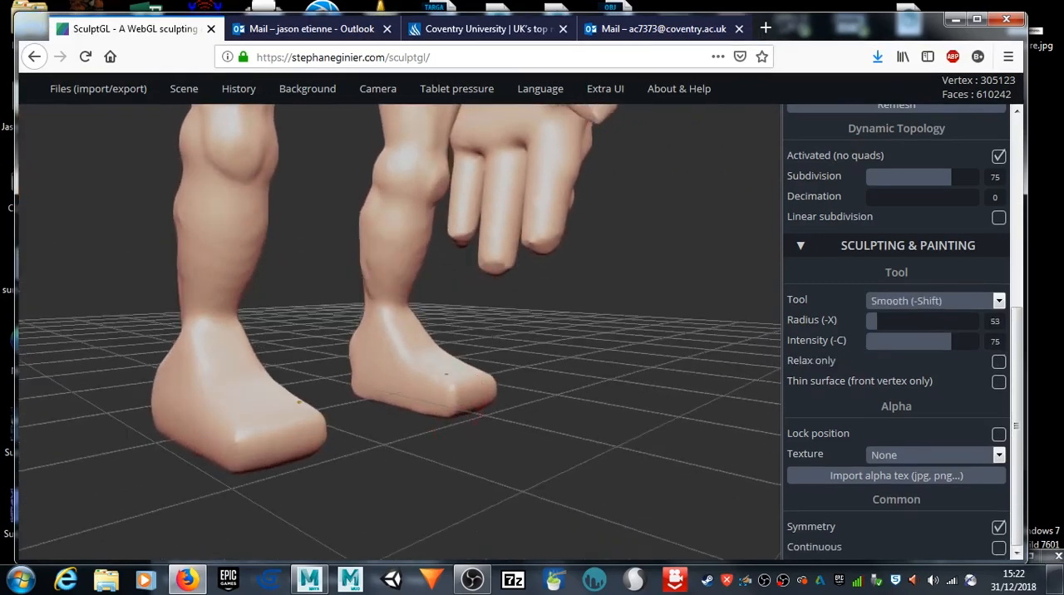
{"action": "left_click_drag", "start_coordinate": [389, 402], "coordinate": [432, 409], "text": "shift"}
{"action": "mouse_move", "coordinate": [582, 475]}
{"action": "left_mouse_down"}
{"action": "mouse_move", "coordinate": [418, 528]}
{"action": "mouse_move", "coordinate": [422, 540]}
{"action": "left_mouse_up"}
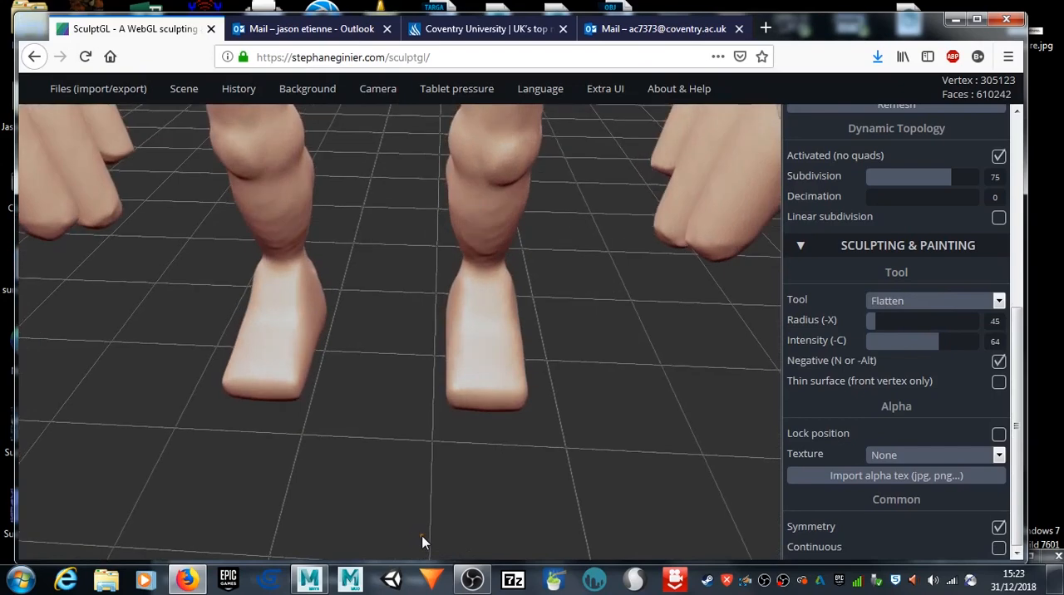
Step: Build raised tendons along the top of the feet with the clay Brush at radius 29 and intensity 40
{"action": "left_click", "coordinate": [880, 302]}
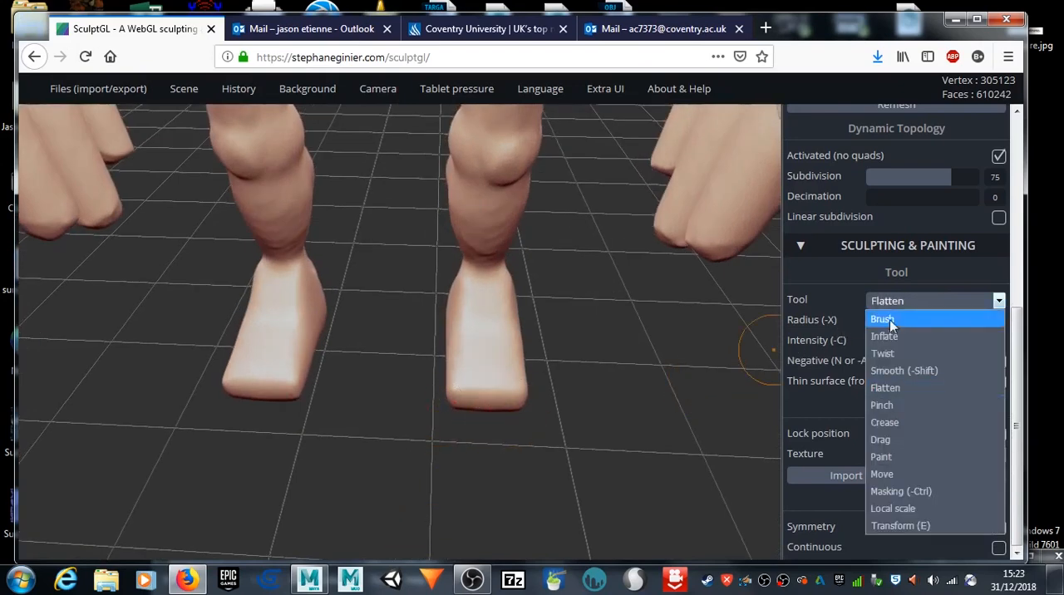
{"action": "left_click", "coordinate": [894, 320]}
{"action": "left_click_drag", "start_coordinate": [385, 375], "coordinate": [455, 397]}
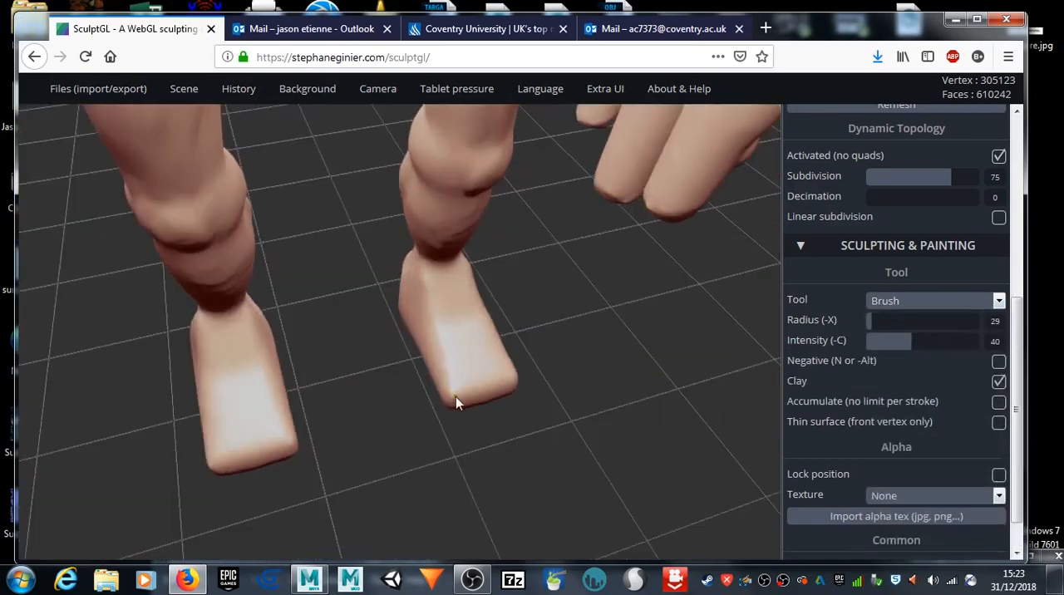
{"action": "mouse_move", "coordinate": [441, 312]}
{"action": "left_mouse_down"}
{"action": "mouse_move", "coordinate": [471, 406]}
{"action": "mouse_move", "coordinate": [459, 406]}
{"action": "left_mouse_up"}
{"action": "mouse_move", "coordinate": [569, 416]}
{"action": "left_mouse_down"}
{"action": "mouse_move", "coordinate": [430, 385]}
{"action": "mouse_move", "coordinate": [552, 323]}
{"action": "mouse_move", "coordinate": [520, 379]}
{"action": "left_mouse_up"}
{"action": "left_click_drag", "start_coordinate": [564, 323], "coordinate": [515, 375]}
{"action": "right_click_drag", "start_coordinate": [534, 384], "coordinate": [419, 345]}
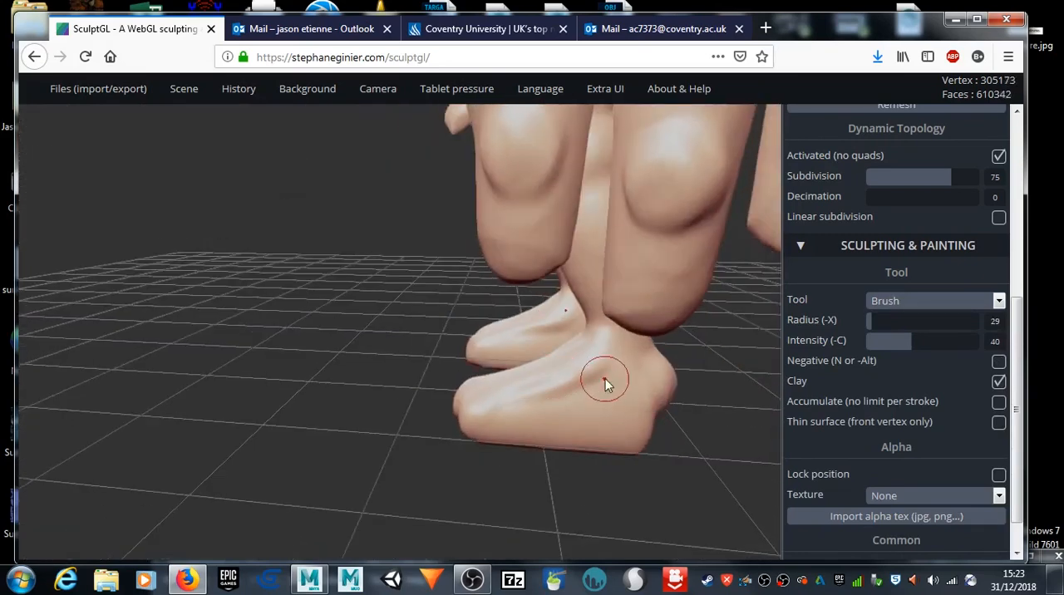
Step: Build up the ankle bone and the side of the heel with the clay Brush at radius 29
{"action": "right_click_drag", "start_coordinate": [700, 453], "coordinate": [587, 415]}
{"action": "mouse_move", "coordinate": [594, 384]}
{"action": "left_mouse_down"}
{"action": "mouse_move", "coordinate": [620, 414]}
{"action": "mouse_move", "coordinate": [586, 381]}
{"action": "mouse_move", "coordinate": [614, 379]}
{"action": "mouse_move", "coordinate": [572, 394]}
{"action": "left_mouse_up"}
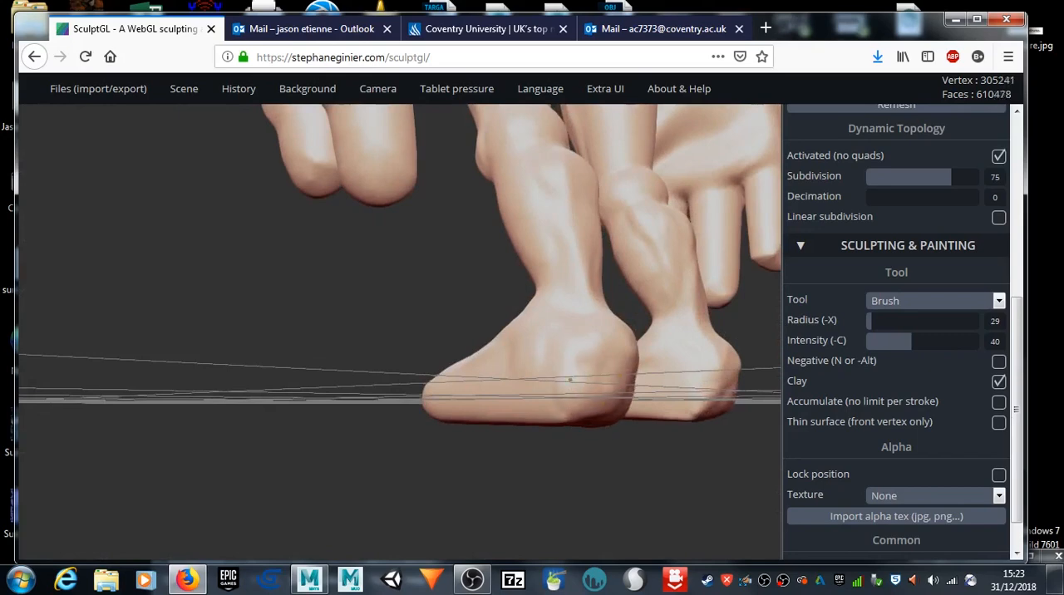
{"action": "right_click_drag", "start_coordinate": [532, 453], "coordinate": [692, 425]}
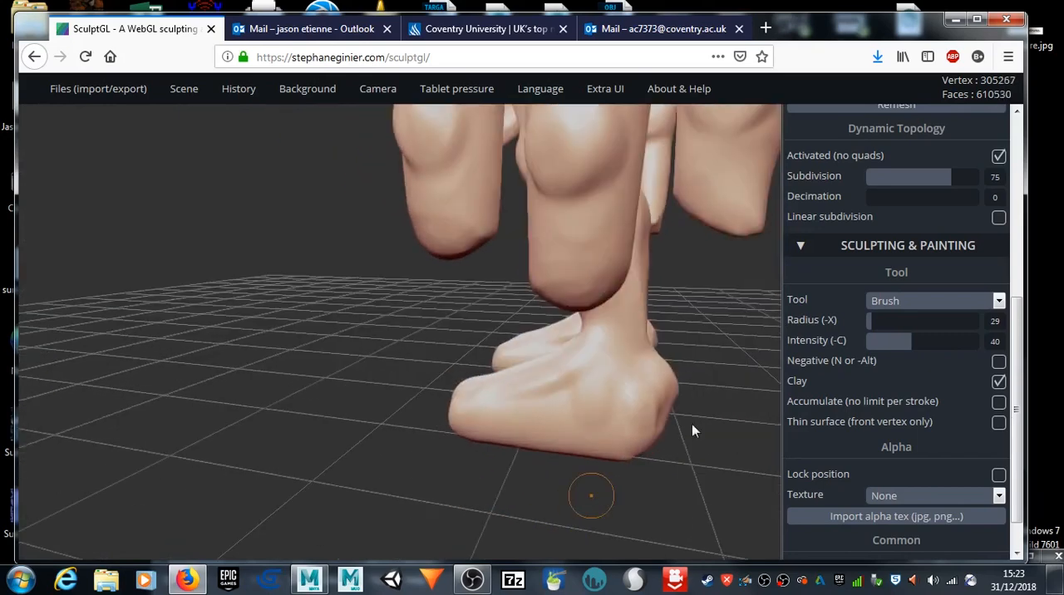
Step: Reshape the back and side of the heel with the Move tool at radius 49 and intensity 100
{"action": "left_click", "coordinate": [917, 310]}
{"action": "left_click", "coordinate": [890, 472]}
{"action": "mouse_move", "coordinate": [705, 401]}
{"action": "left_mouse_down"}
{"action": "mouse_move", "coordinate": [665, 379]}
{"action": "mouse_move", "coordinate": [653, 386]}
{"action": "left_mouse_up"}
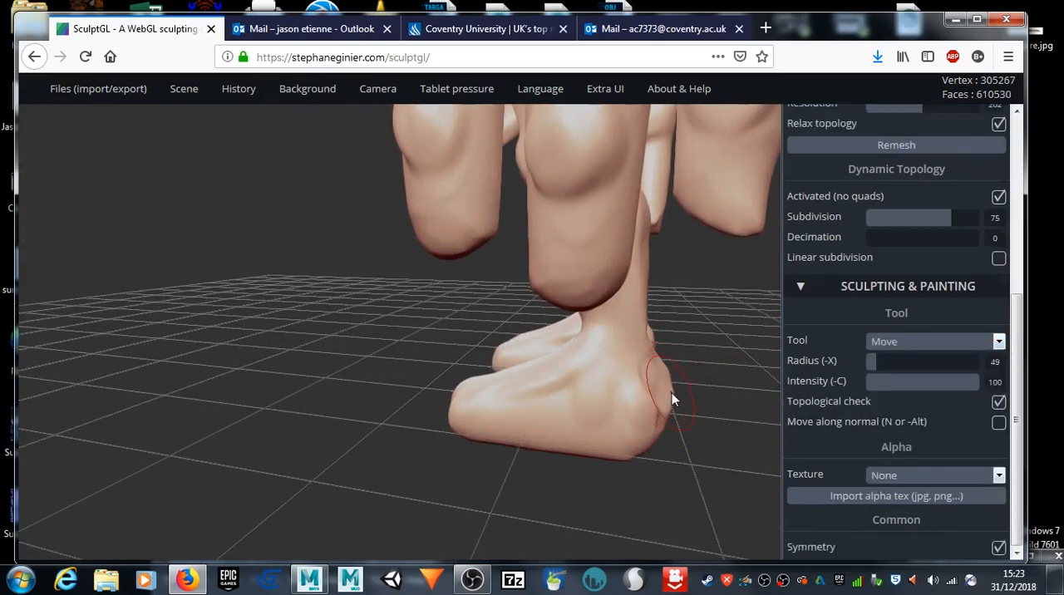
{"action": "right_click_drag", "start_coordinate": [660, 392], "coordinate": [623, 463]}
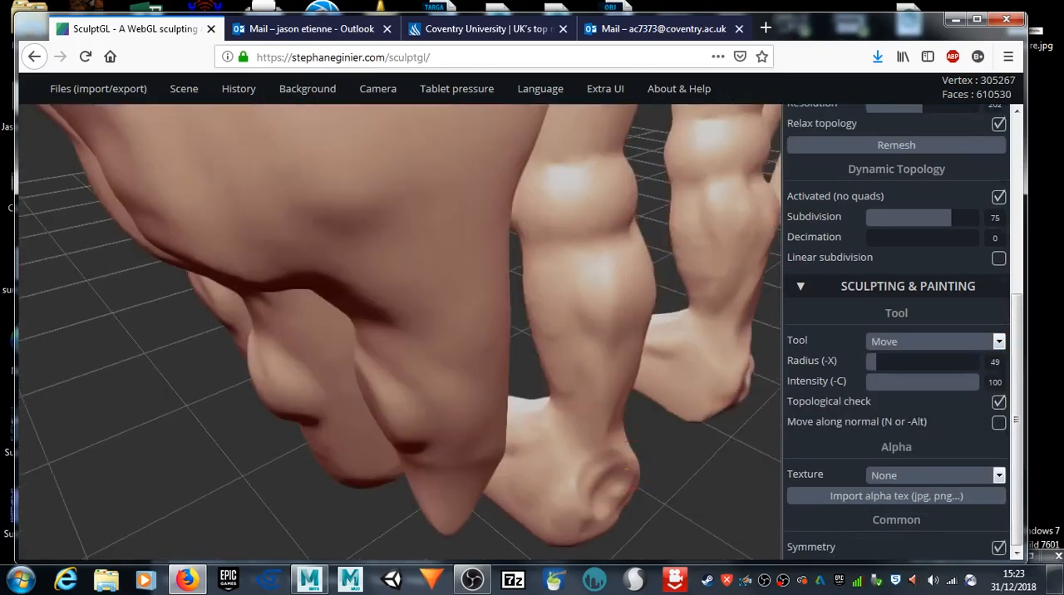
{"action": "left_click_drag", "start_coordinate": [627, 467], "coordinate": [624, 470]}
{"action": "mouse_move", "coordinate": [558, 503]}
{"action": "left_mouse_down"}
{"action": "mouse_move", "coordinate": [576, 465]}
{"action": "mouse_move", "coordinate": [647, 440]}
{"action": "left_mouse_up"}
{"action": "left_click_drag", "start_coordinate": [581, 507], "coordinate": [585, 505], "text": "shift"}
{"action": "right_click_drag", "start_coordinate": [637, 498], "coordinate": [489, 465]}
{"action": "left_click_drag", "start_coordinate": [442, 439], "coordinate": [452, 441], "text": "shift"}
{"action": "left_click_drag", "start_coordinate": [427, 475], "coordinate": [476, 465], "text": "shift"}
Step: Add a clay Brush stroke on the back of the thigh at radius 29 and intensity 40
{"action": "left_click_drag", "start_coordinate": [307, 459], "coordinate": [755, 416]}
{"action": "left_click_drag", "start_coordinate": [666, 416], "coordinate": [148, 275]}
{"action": "scroll", "coordinate": [454, 314], "scroll_direction": "up", "scroll_amount": 5}
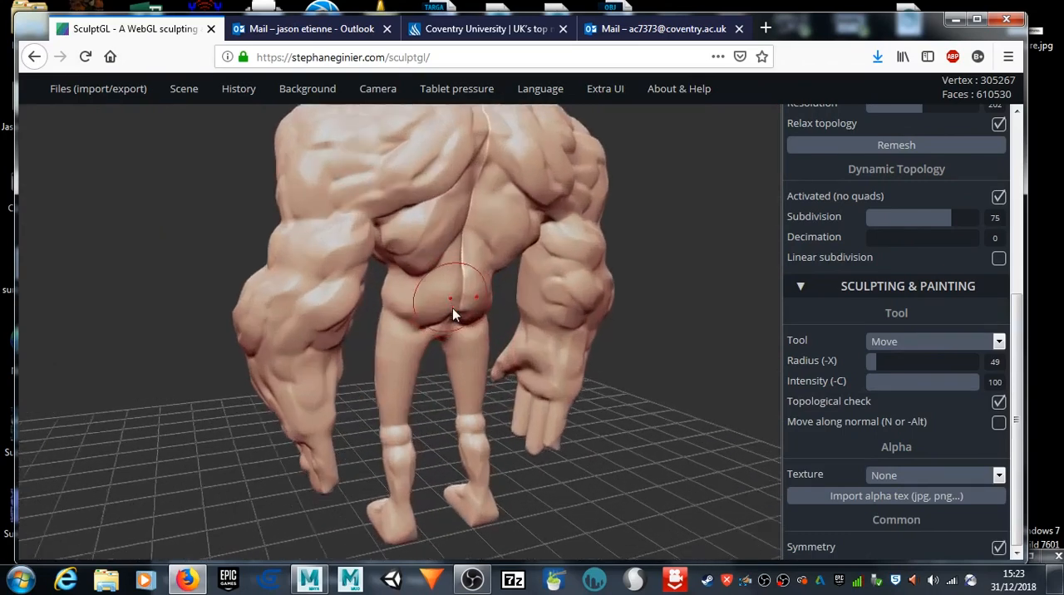
{"action": "scroll", "coordinate": [454, 314], "scroll_direction": "up", "scroll_amount": 1}
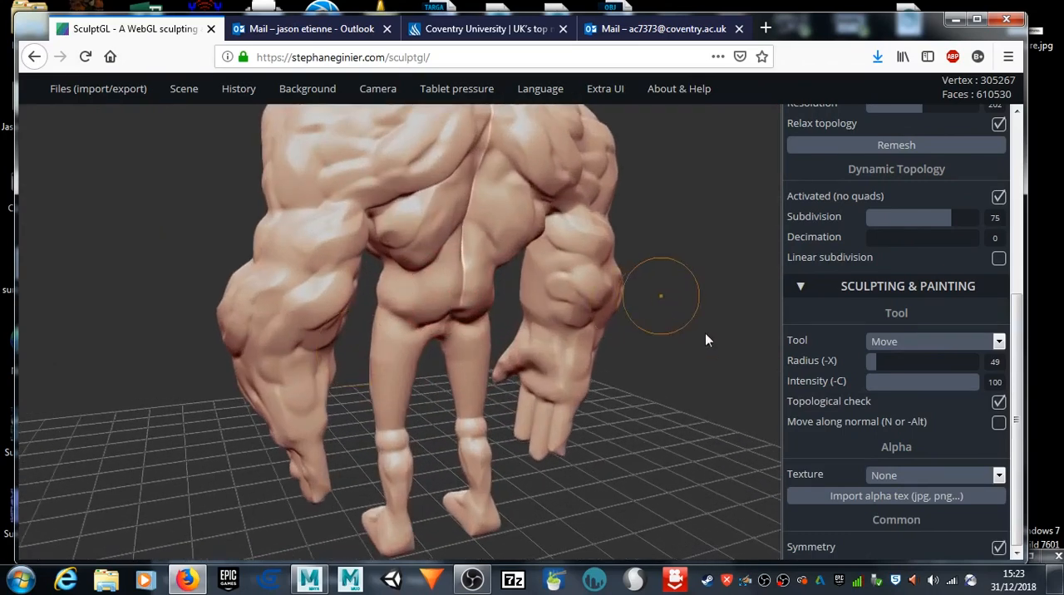
{"action": "left_click", "coordinate": [935, 342]}
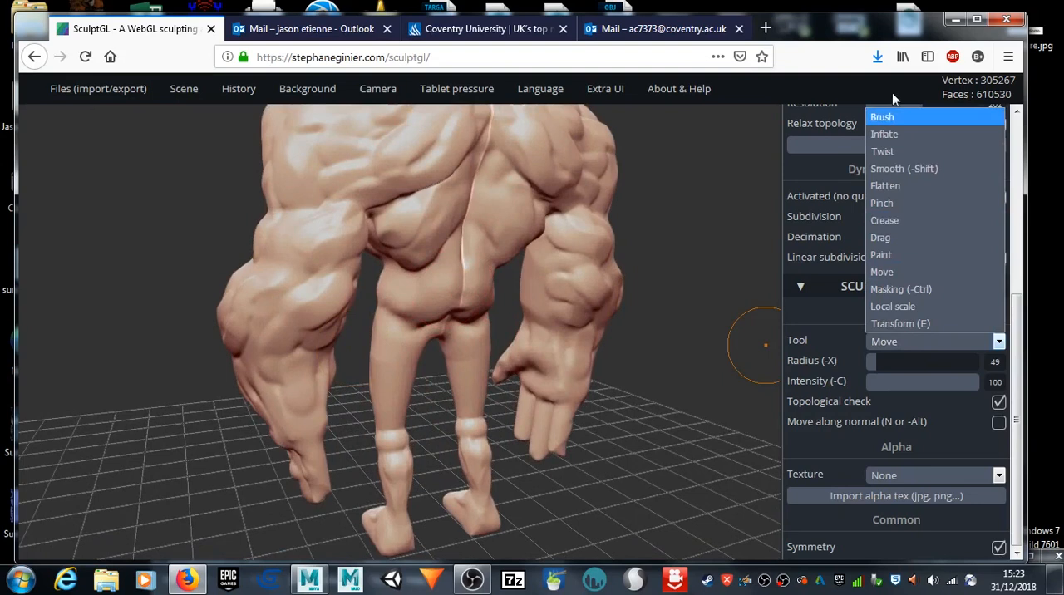
{"action": "left_click", "coordinate": [894, 118]}
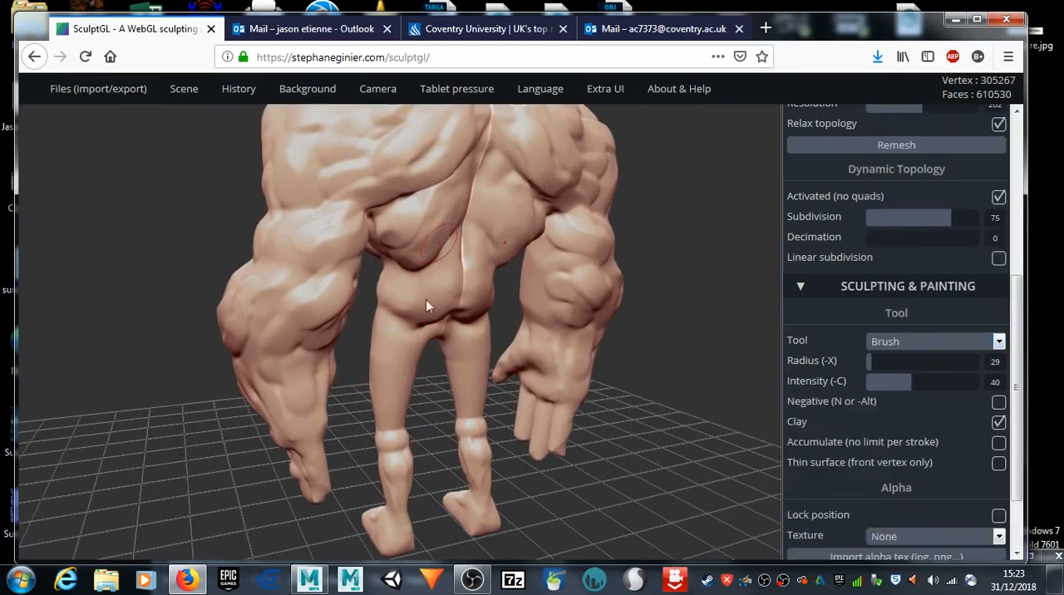
{"action": "left_click", "coordinate": [416, 352]}
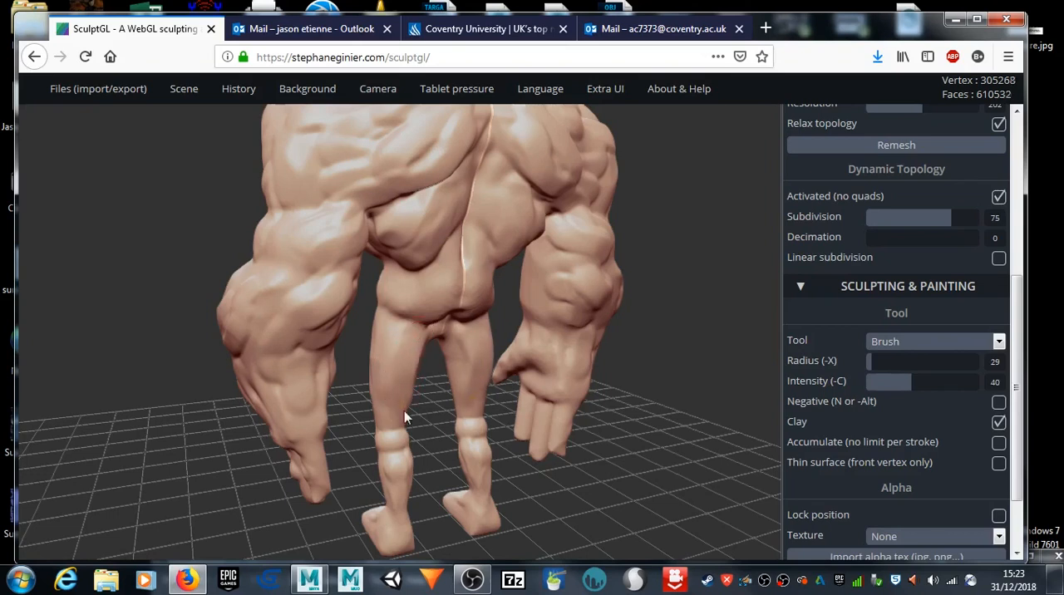
Step: Reduce the clay Brush radius to 23 and add strokes around the buttocks and lower torso at intensity 40
{"action": "left_click_drag", "start_coordinate": [876, 366], "coordinate": [870, 367]}
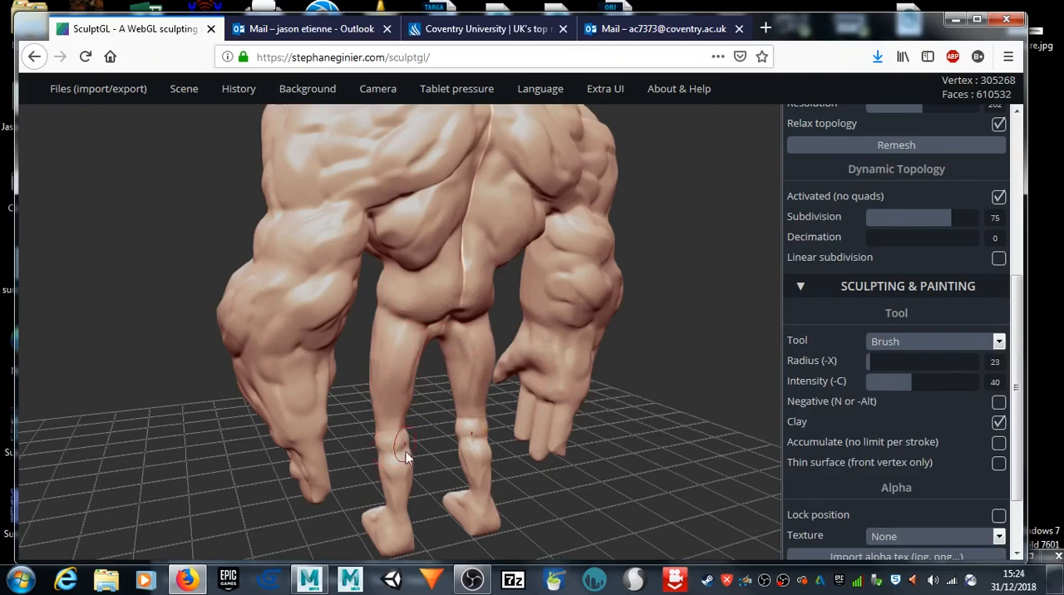
{"action": "mouse_move", "coordinate": [722, 458]}
{"action": "left_mouse_down"}
{"action": "mouse_move", "coordinate": [571, 426]}
{"action": "mouse_move", "coordinate": [509, 389]}
{"action": "mouse_move", "coordinate": [477, 389]}
{"action": "mouse_move", "coordinate": [578, 385]}
{"action": "mouse_move", "coordinate": [451, 313]}
{"action": "left_mouse_up"}
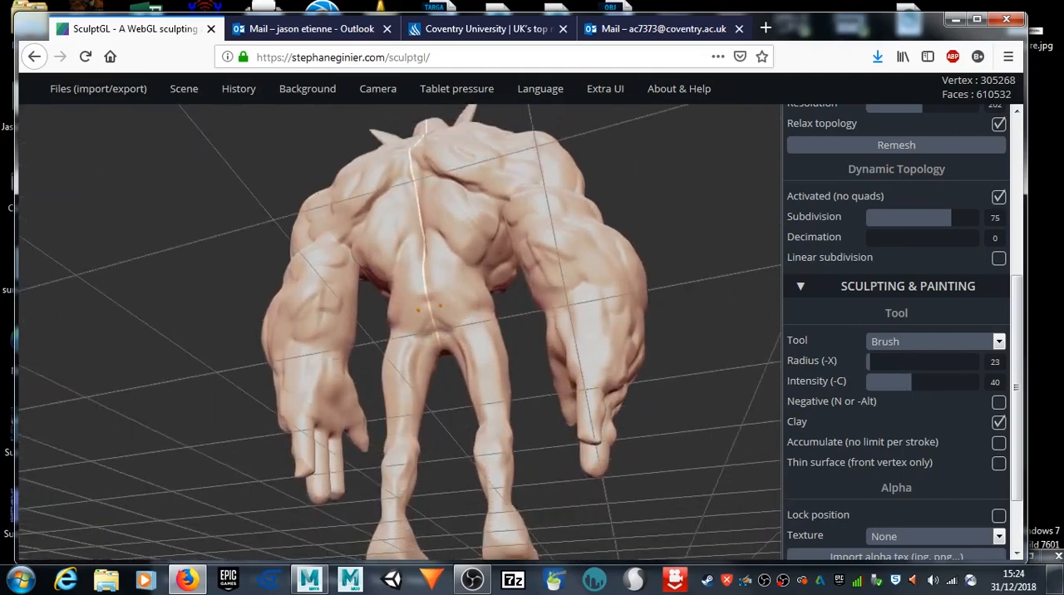
{"action": "mouse_move", "coordinate": [432, 320]}
{"action": "left_mouse_down"}
{"action": "mouse_move", "coordinate": [451, 305]}
{"action": "mouse_move", "coordinate": [447, 292]}
{"action": "mouse_move", "coordinate": [470, 308]}
{"action": "left_mouse_up"}
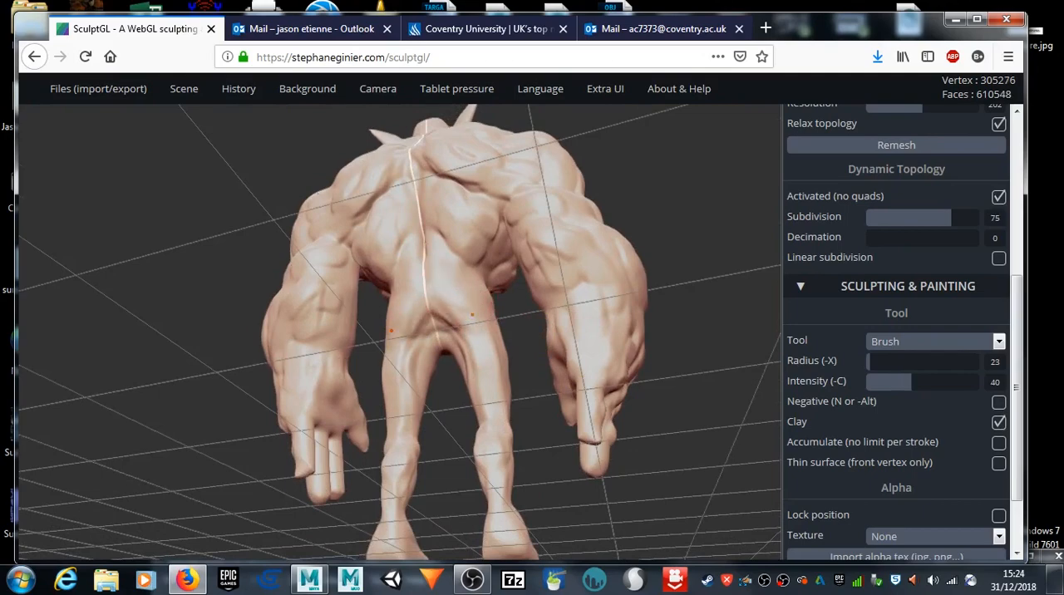
{"action": "mouse_move", "coordinate": [105, 346]}
{"action": "left_mouse_down"}
{"action": "mouse_move", "coordinate": [409, 388]}
{"action": "mouse_move", "coordinate": [269, 412]}
{"action": "mouse_move", "coordinate": [492, 416]}
{"action": "mouse_move", "coordinate": [687, 404]}
{"action": "mouse_move", "coordinate": [411, 412]}
{"action": "mouse_move", "coordinate": [287, 396]}
{"action": "mouse_move", "coordinate": [245, 338]}
{"action": "left_mouse_up"}
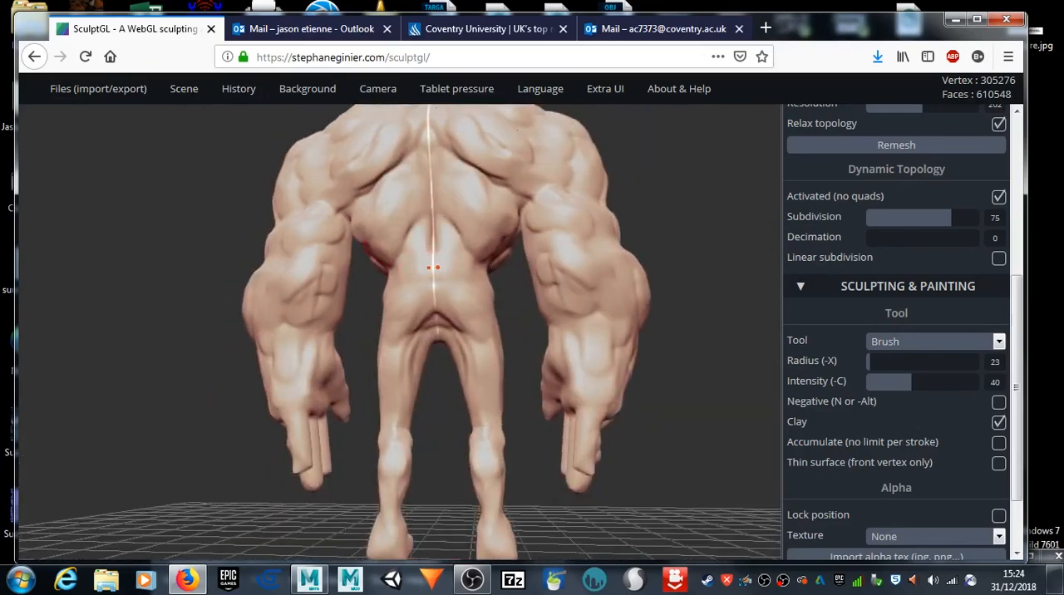
{"action": "mouse_move", "coordinate": [185, 281]}
{"action": "left_mouse_down"}
{"action": "mouse_move", "coordinate": [277, 293]}
{"action": "mouse_move", "coordinate": [750, 285]}
{"action": "mouse_move", "coordinate": [612, 316]}
{"action": "left_mouse_up"}
{"action": "left_click_drag", "start_coordinate": [452, 250], "coordinate": [437, 256]}
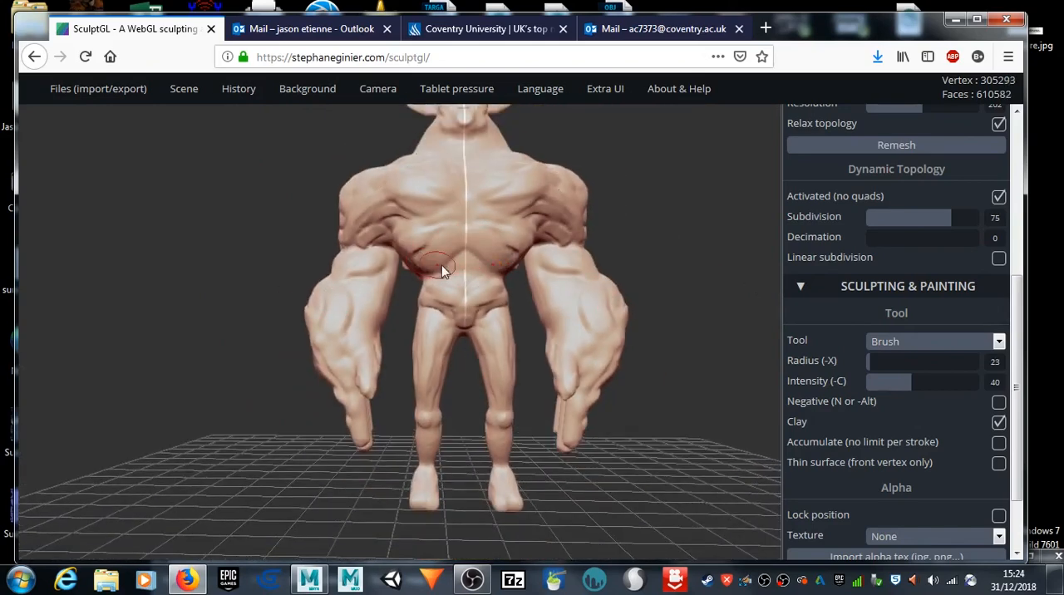
{"action": "left_click_drag", "start_coordinate": [685, 238], "coordinate": [564, 313]}
{"action": "middle_click_drag", "start_coordinate": [649, 285], "coordinate": [514, 198]}
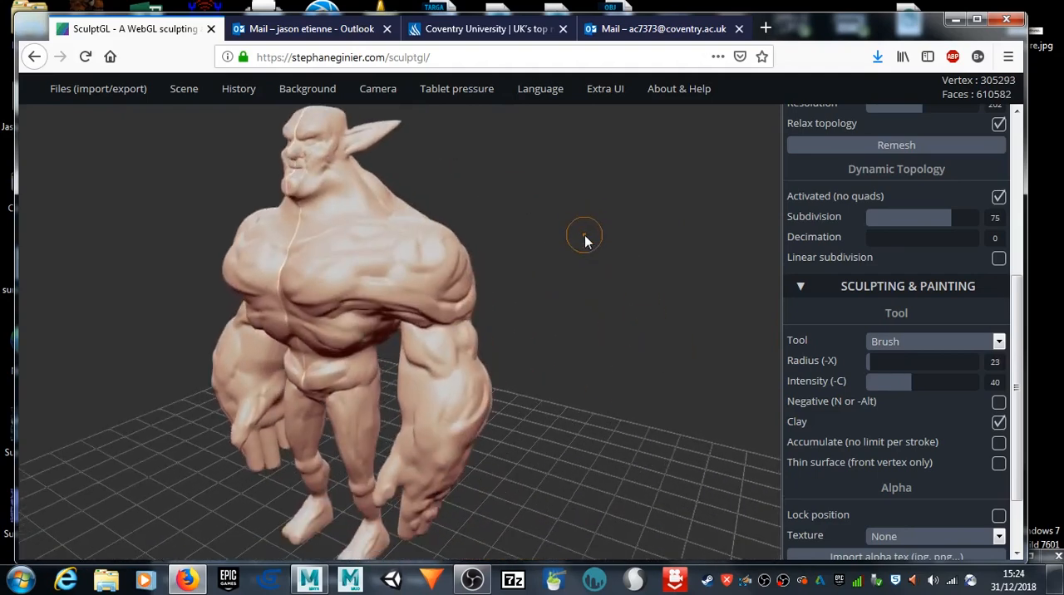
{"action": "left_click_drag", "start_coordinate": [544, 335], "coordinate": [332, 306]}
{"action": "left_click_drag", "start_coordinate": [637, 283], "coordinate": [608, 289]}
{"action": "middle_click_drag", "start_coordinate": [608, 286], "coordinate": [603, 288]}
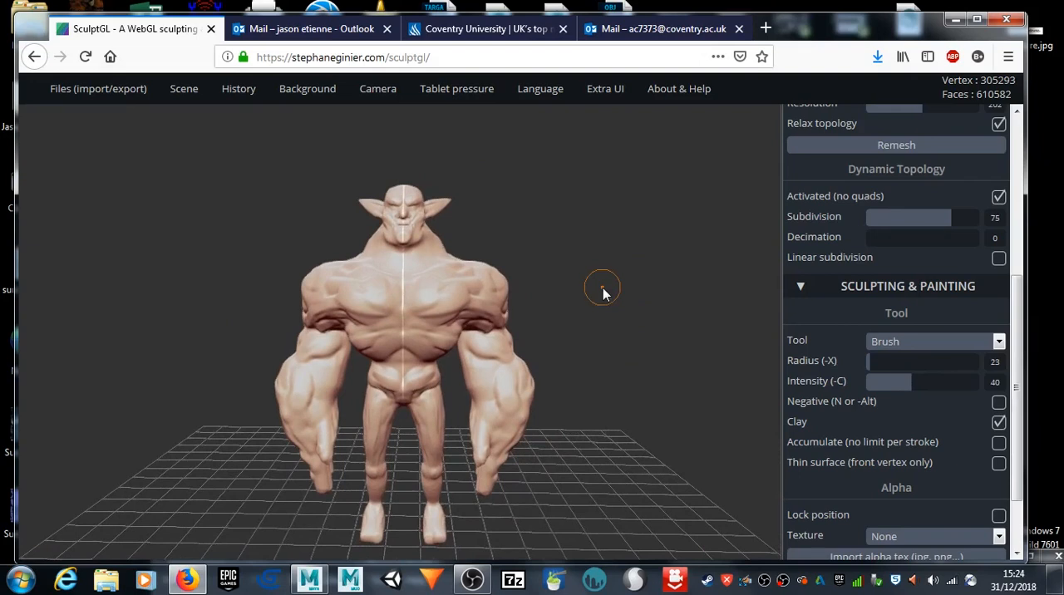
Step: Launch Mudbox 2018 and end the Autodesk Maya 2018 task in Windows Task Manager
{"action": "left_click", "coordinate": [391, 580]}
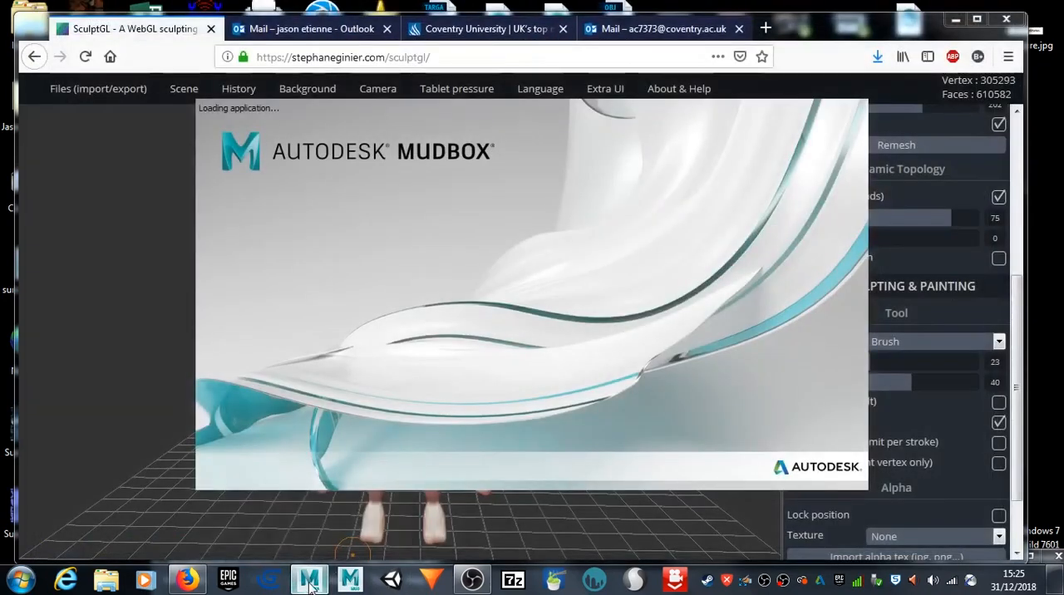
{"action": "right_click", "coordinate": [310, 584]}
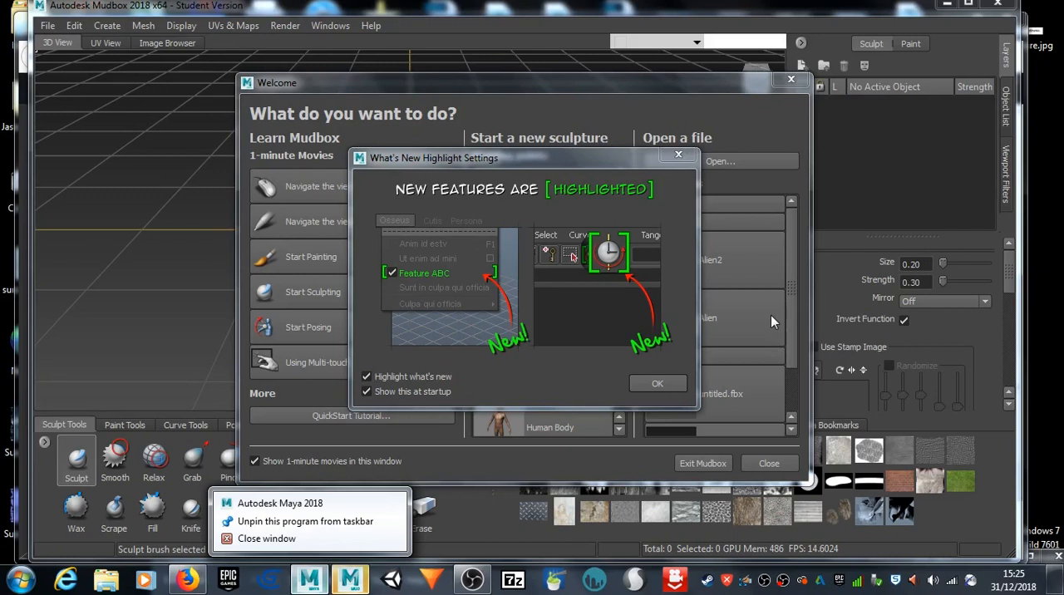
{"action": "left_click", "coordinate": [885, 13]}
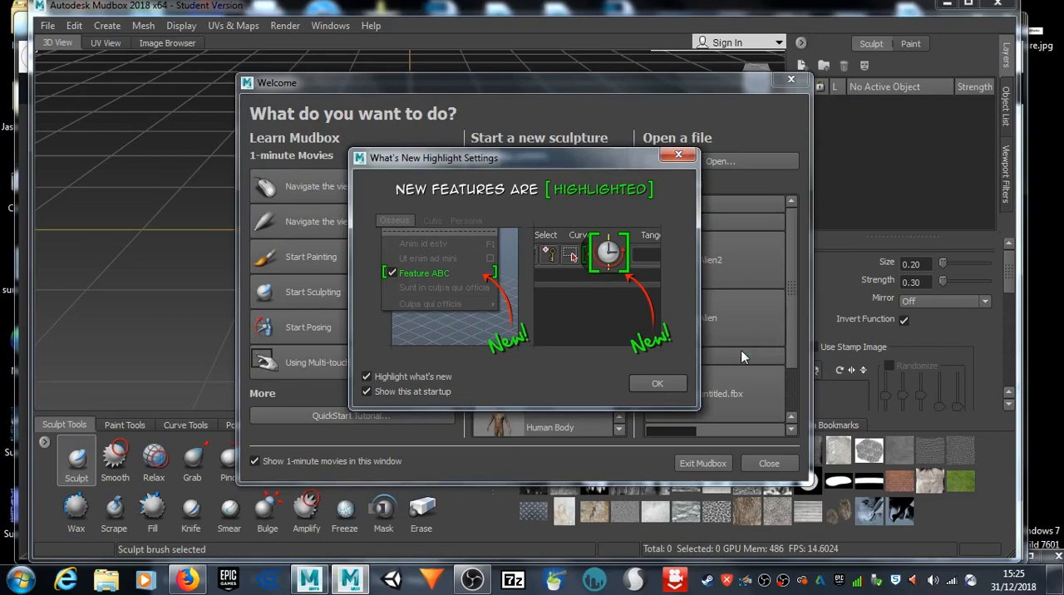
{"action": "key", "text": "ctrl+shift+Escape"}
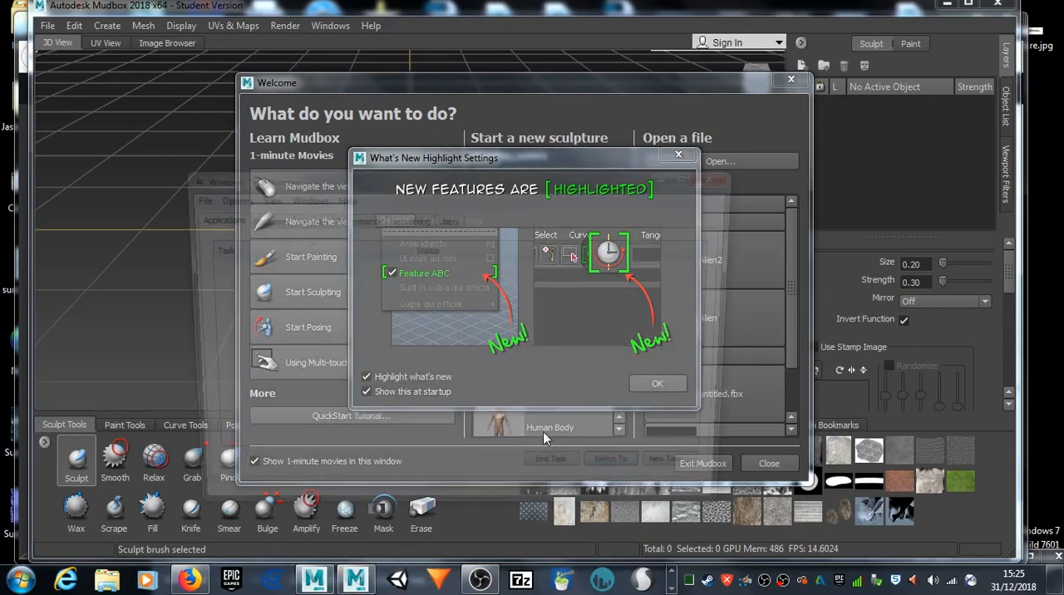
{"action": "left_click", "coordinate": [236, 266]}
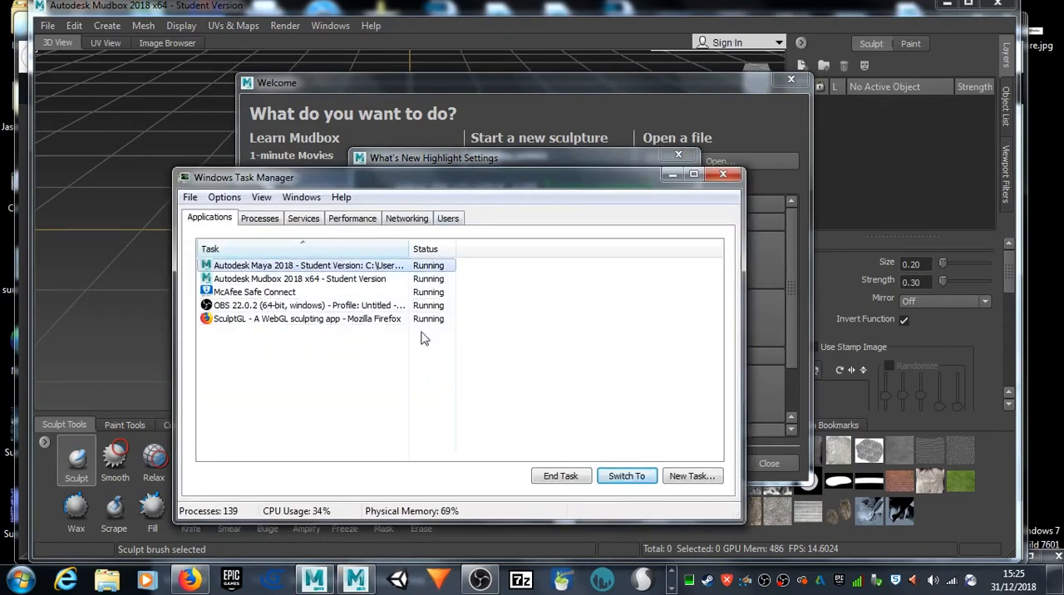
{"action": "left_click", "coordinate": [574, 476]}
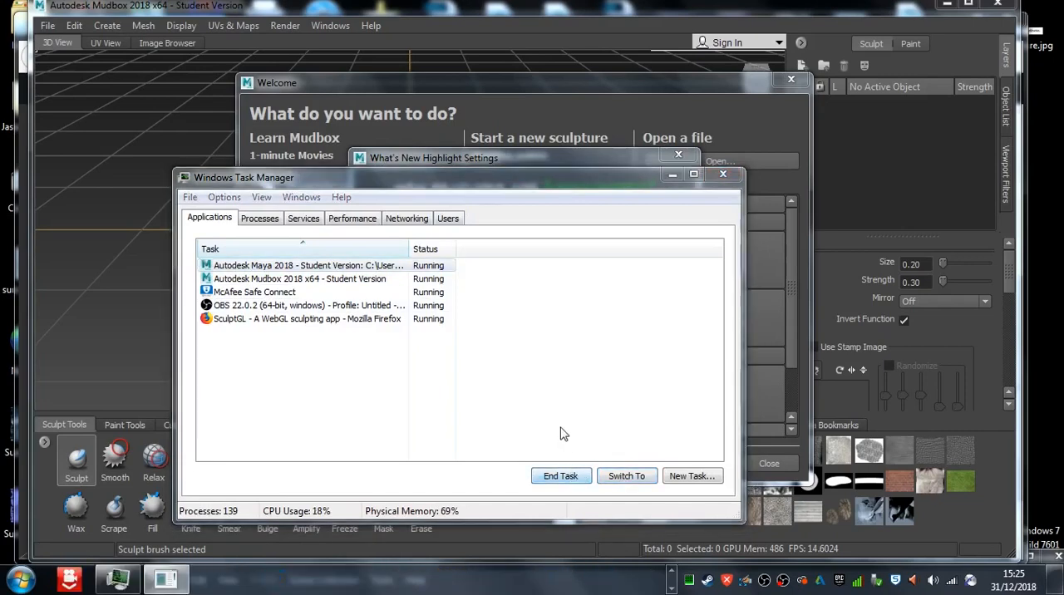
{"action": "left_click", "coordinate": [559, 350]}
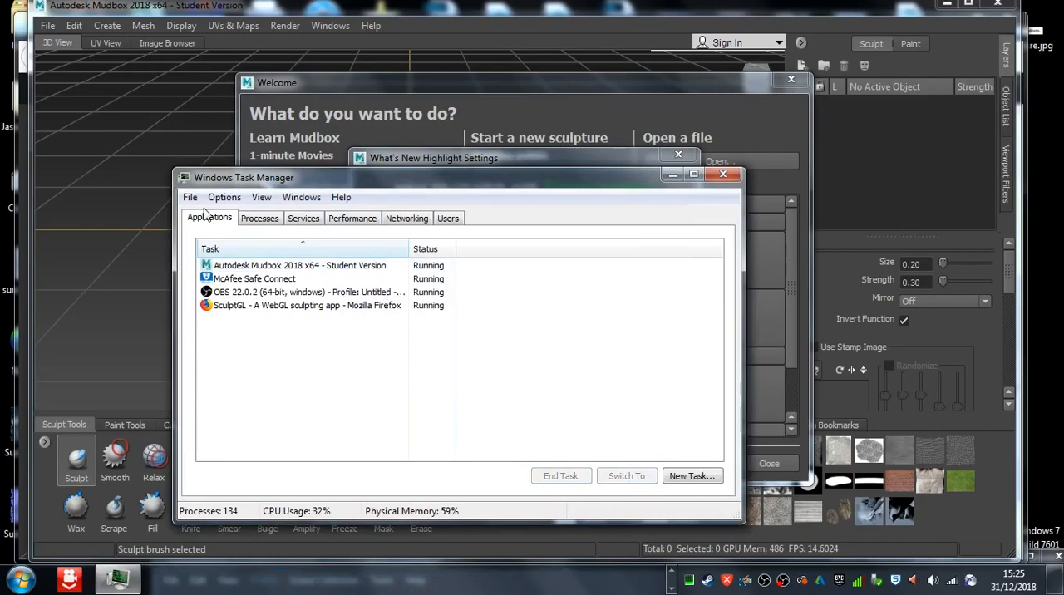
{"action": "left_click", "coordinate": [723, 176]}
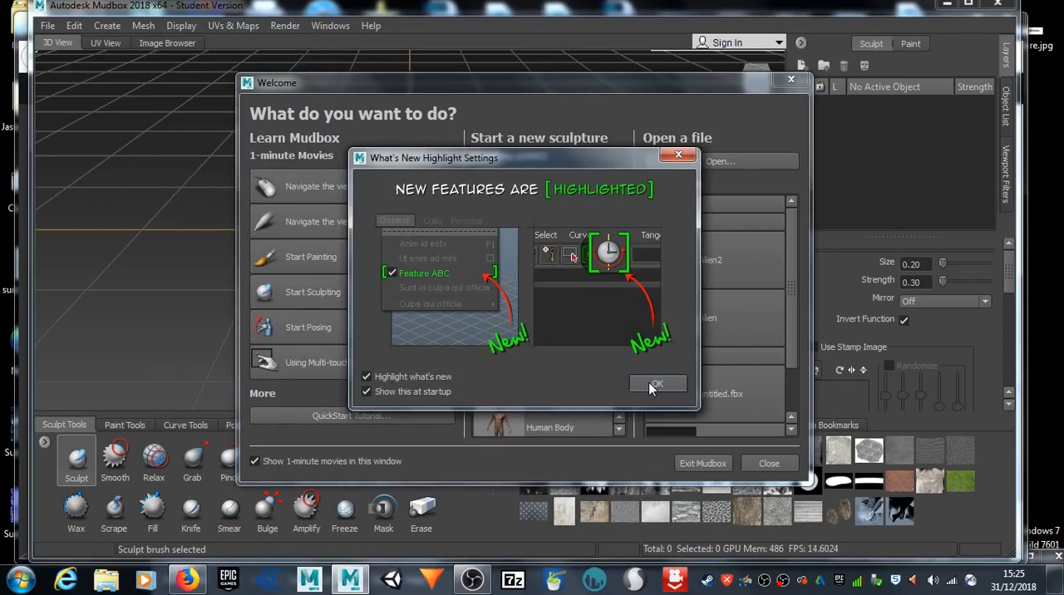
{"action": "left_click", "coordinate": [656, 385]}
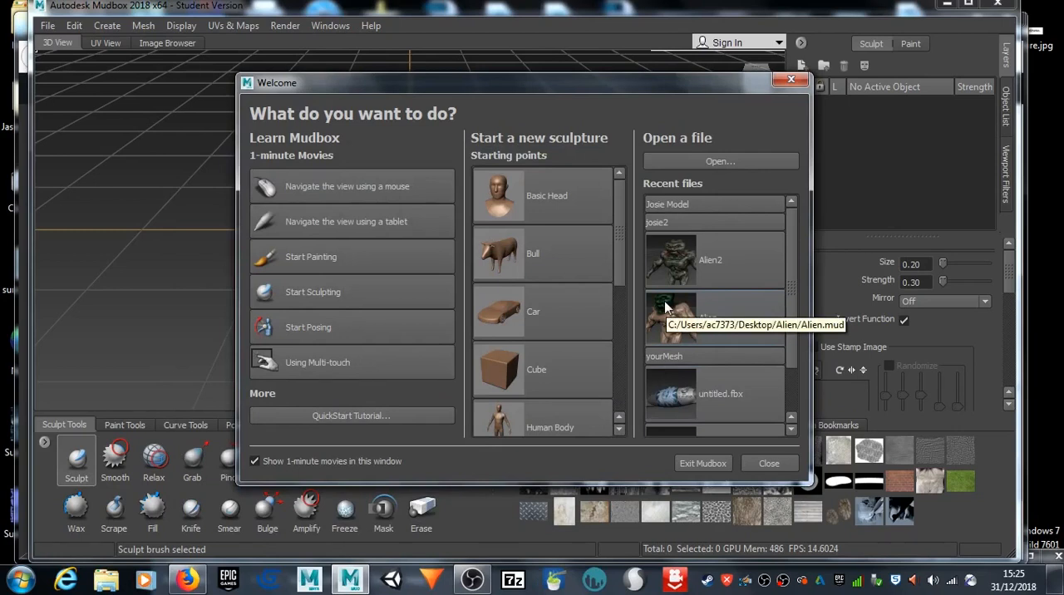
{"action": "left_click", "coordinate": [709, 161]}
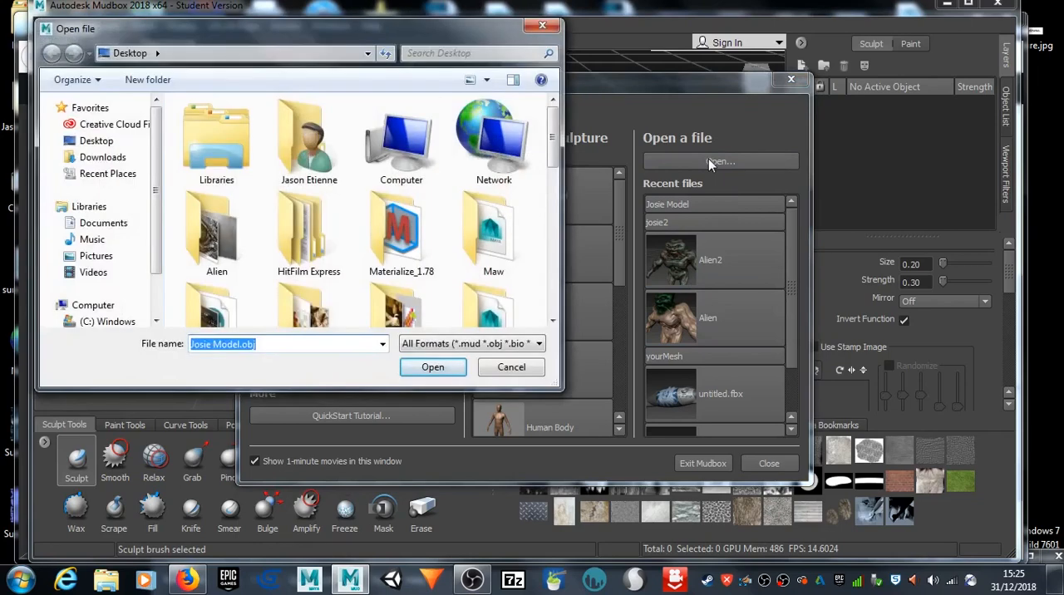
{"action": "left_click", "coordinate": [96, 142]}
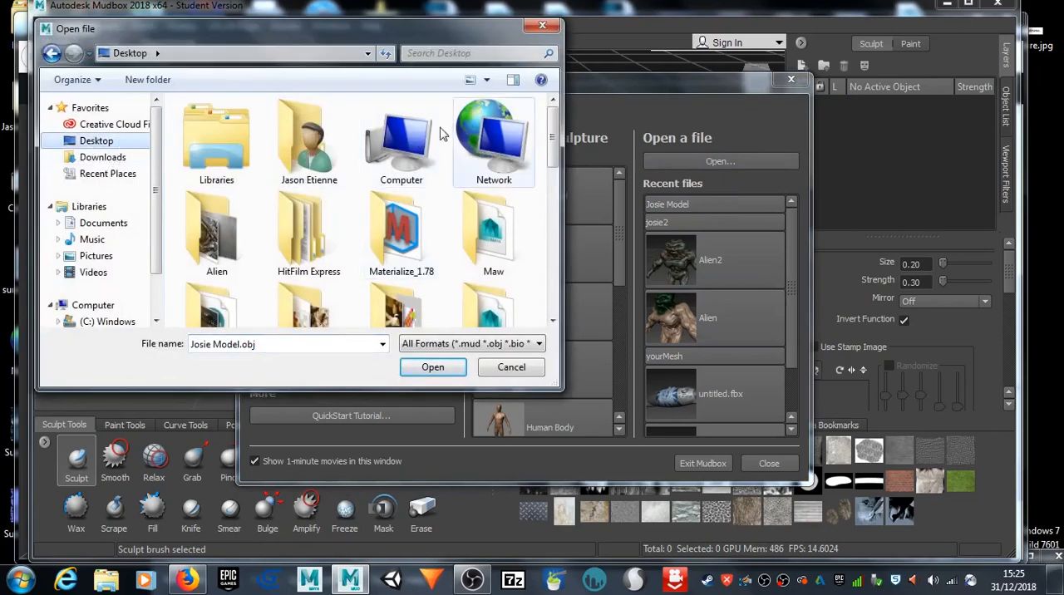
{"action": "left_click_drag", "start_coordinate": [555, 146], "coordinate": [551, 124]}
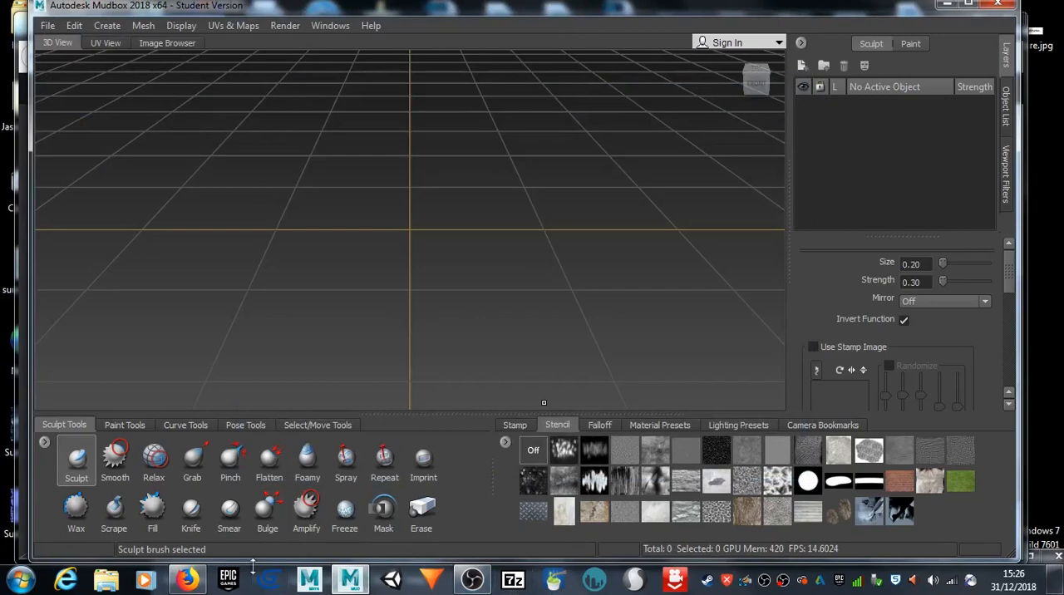
Step: Switch back to SculptGL in Firefox and export the whole creature as an OBJ file, saving yourMesh.obj
{"action": "left_click", "coordinate": [187, 579]}
{"action": "mouse_move", "coordinate": [60, 99]}
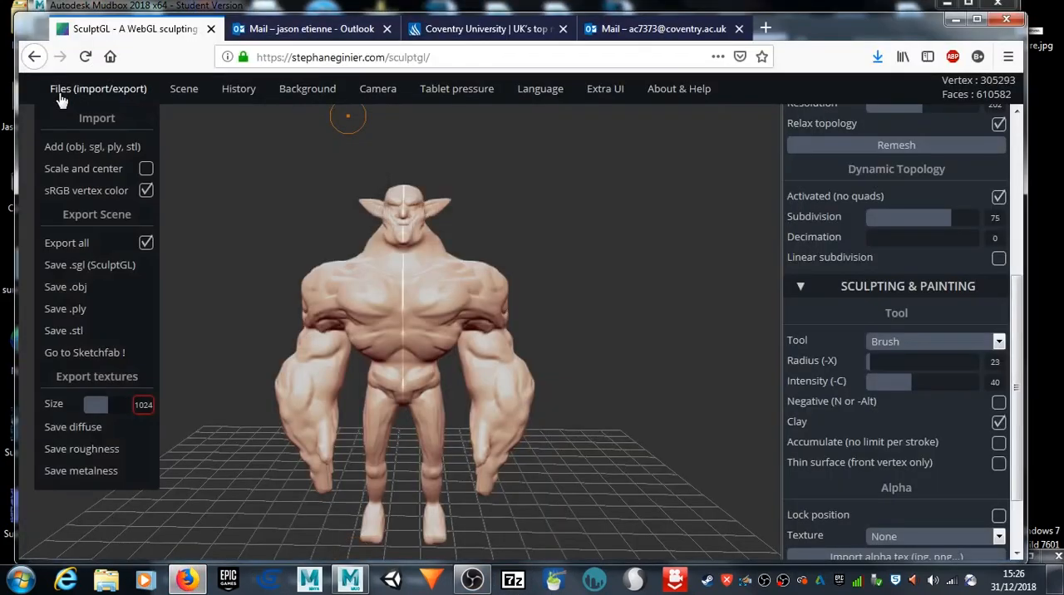
{"action": "left_click", "coordinate": [80, 284]}
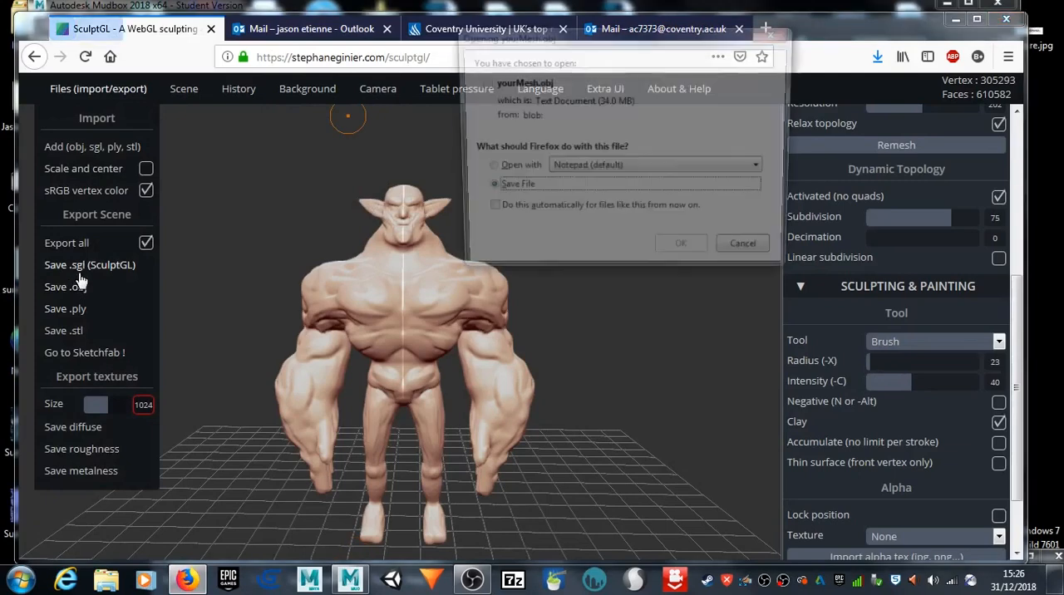
{"action": "left_click", "coordinate": [685, 255]}
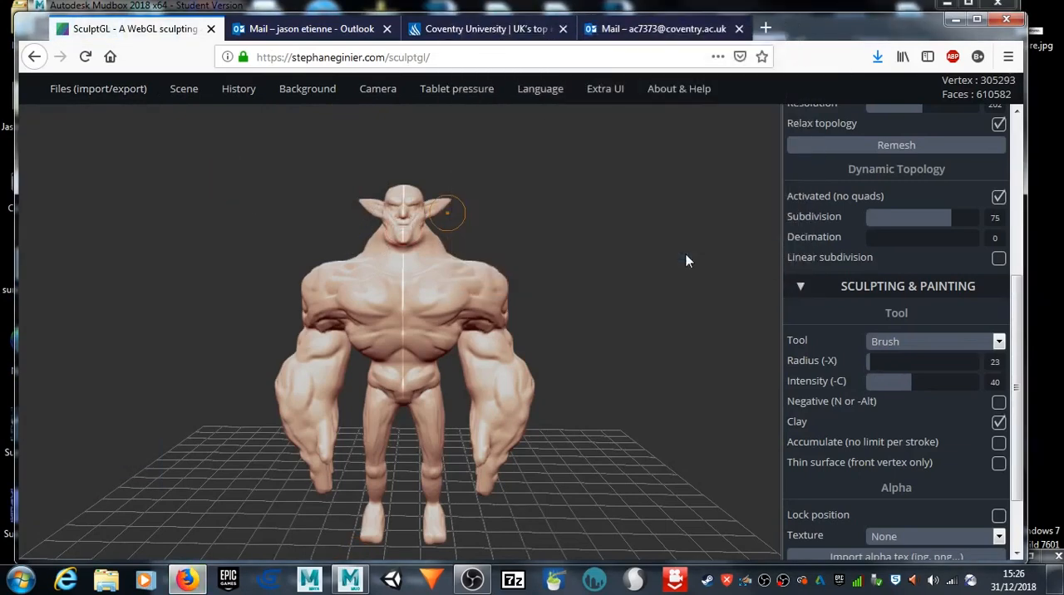